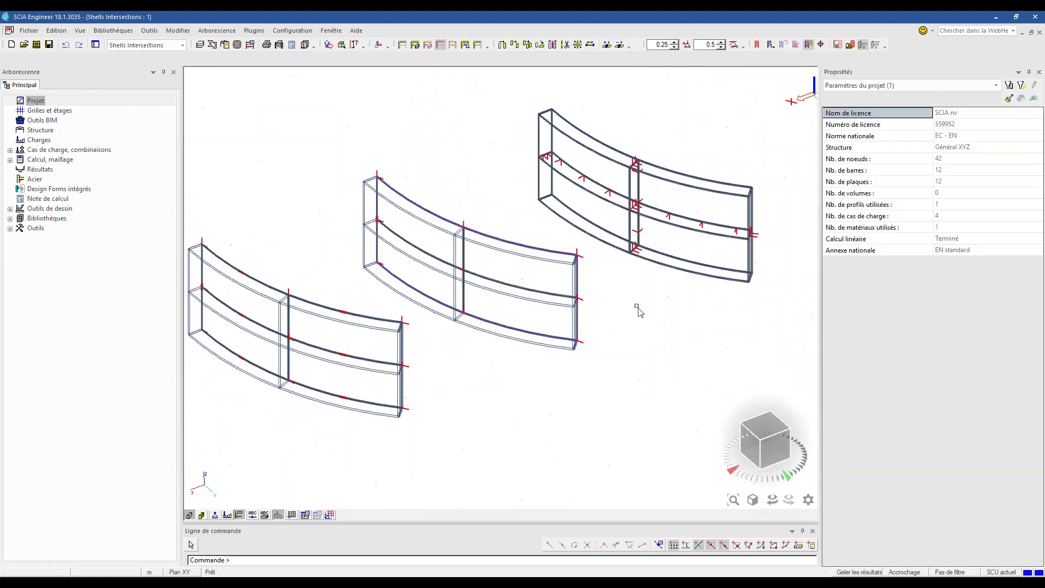
# Inspect the properties of slab S11 and internal line ES2 on the rearmost curved panel, and clear the selection.
pyautogui.click(659, 181)
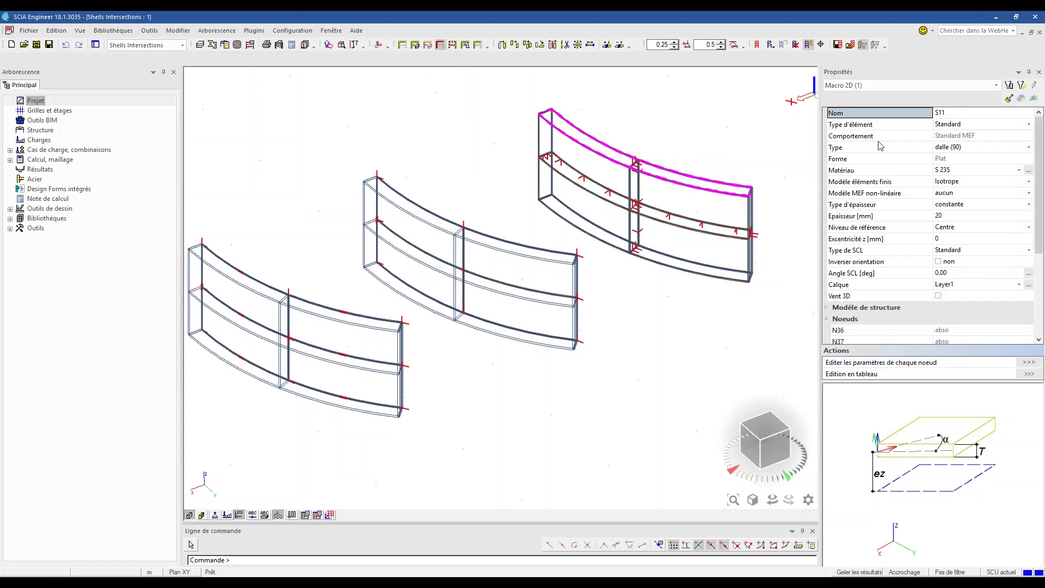
pyautogui.scroll(1, 647, 173)
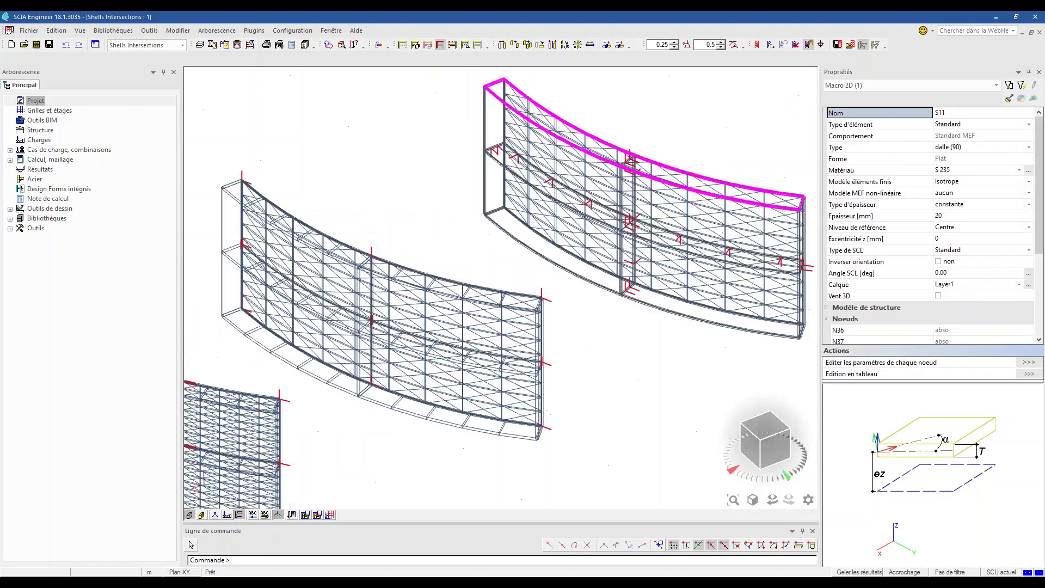
pyautogui.scroll(-1, 647, 173)
pyautogui.scroll(2, 673, 222)
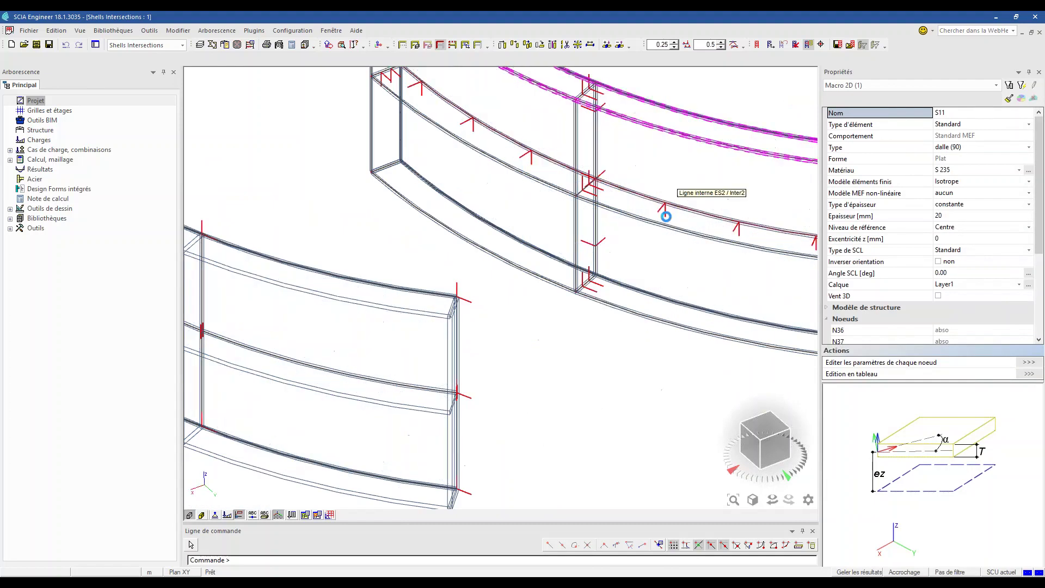
pyautogui.click(673, 224)
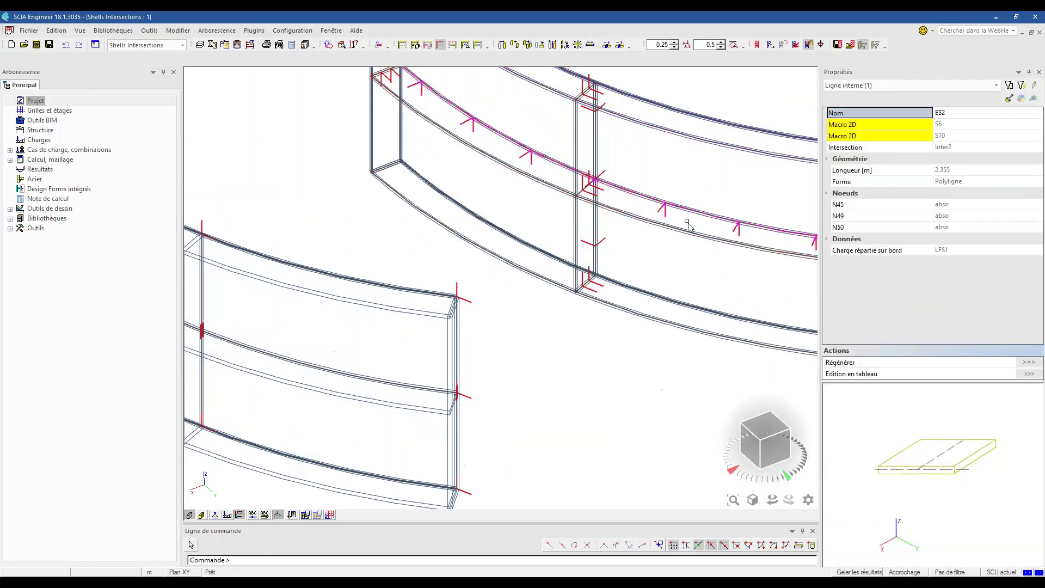
pyautogui.scroll(-2, 685, 225)
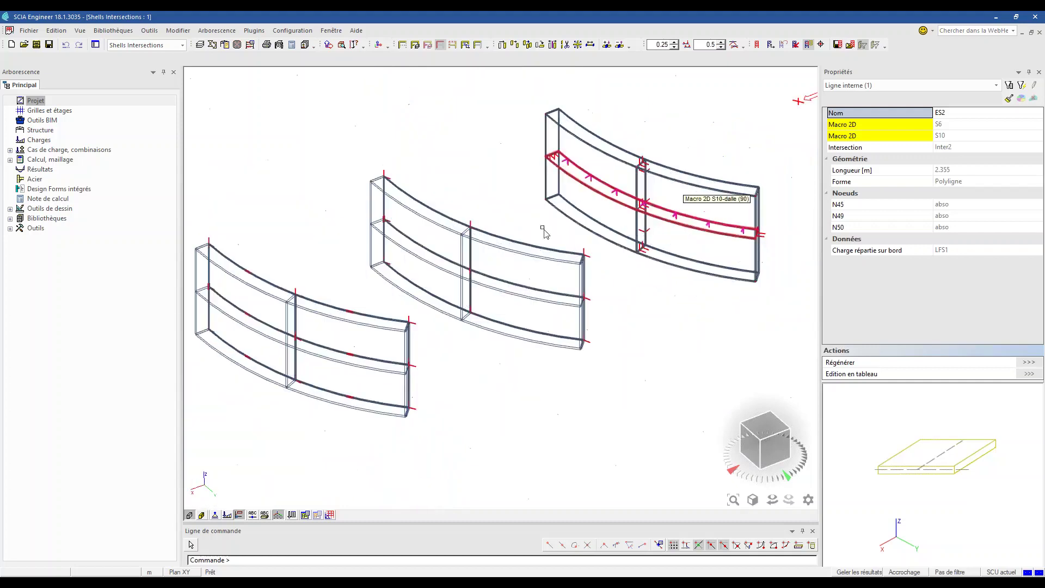
pyautogui.press('Escape')
# Open the 3D displacement results (Déplacements 3D) with load case LC4 - q selected.
pyautogui.doubleClick(60, 169)
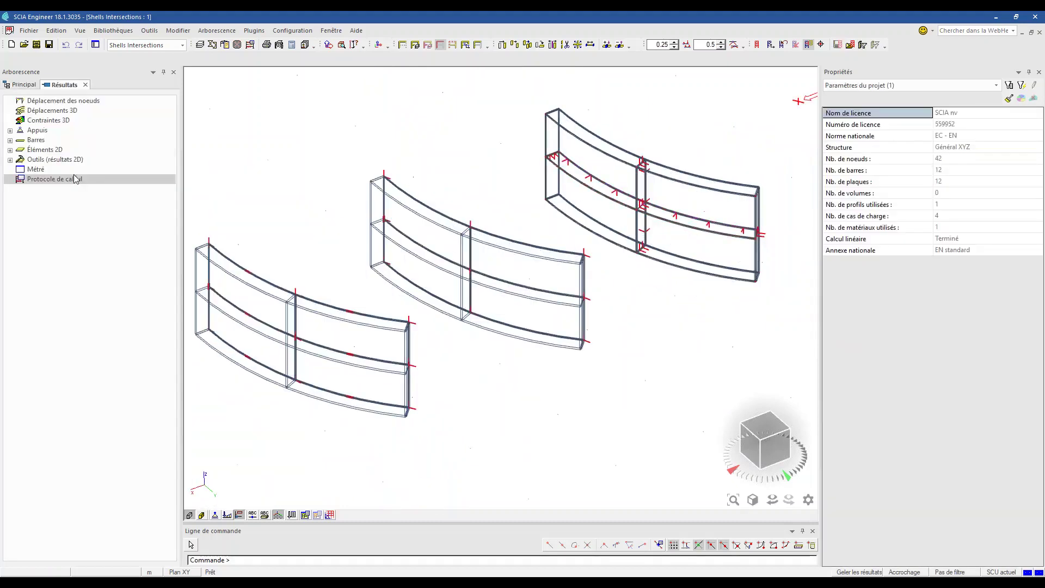
pyautogui.click(52, 111)
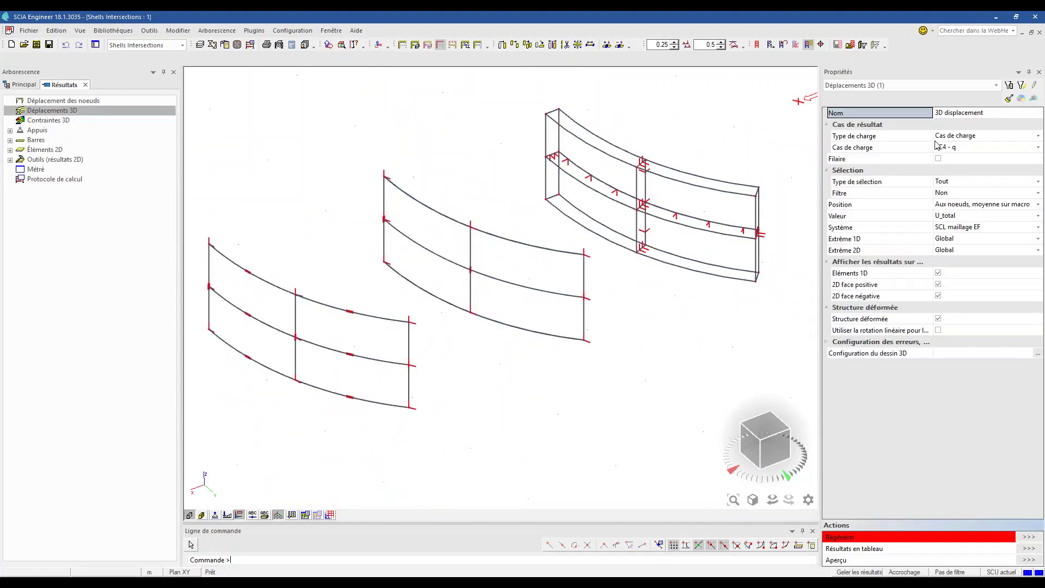
pyautogui.click(964, 150)
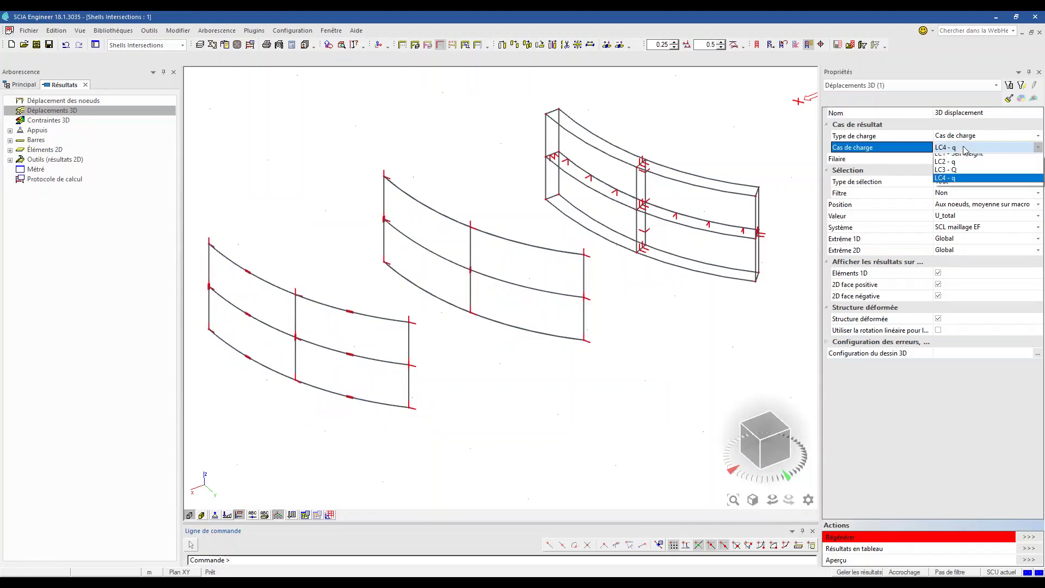
pyautogui.click(964, 150)
# Check the line loads on the three curved panels, hide them again, and regenerate the U_total displacement results.
pyautogui.click(226, 514)
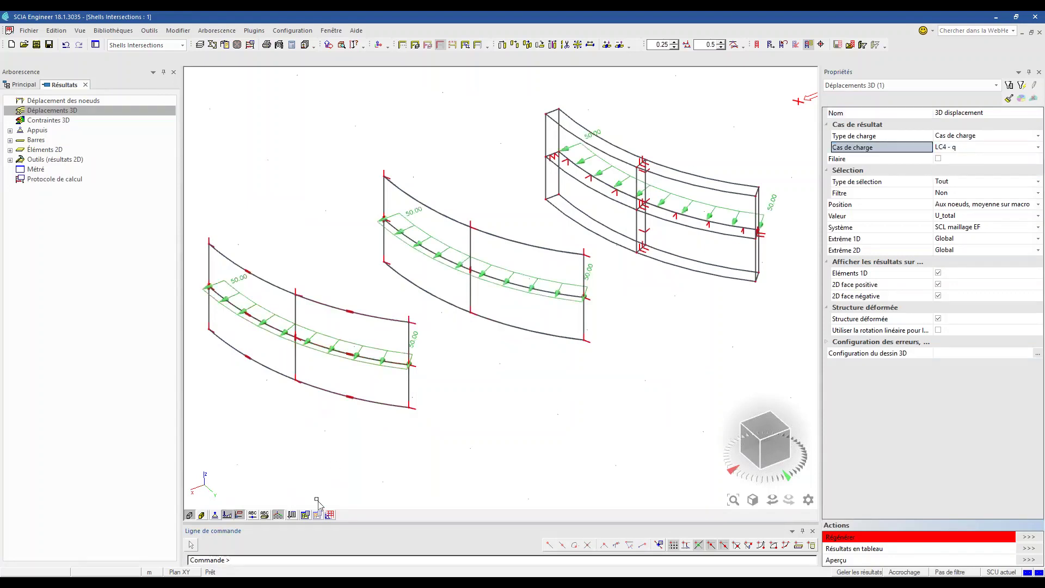
pyautogui.click(289, 515)
pyautogui.click(228, 516)
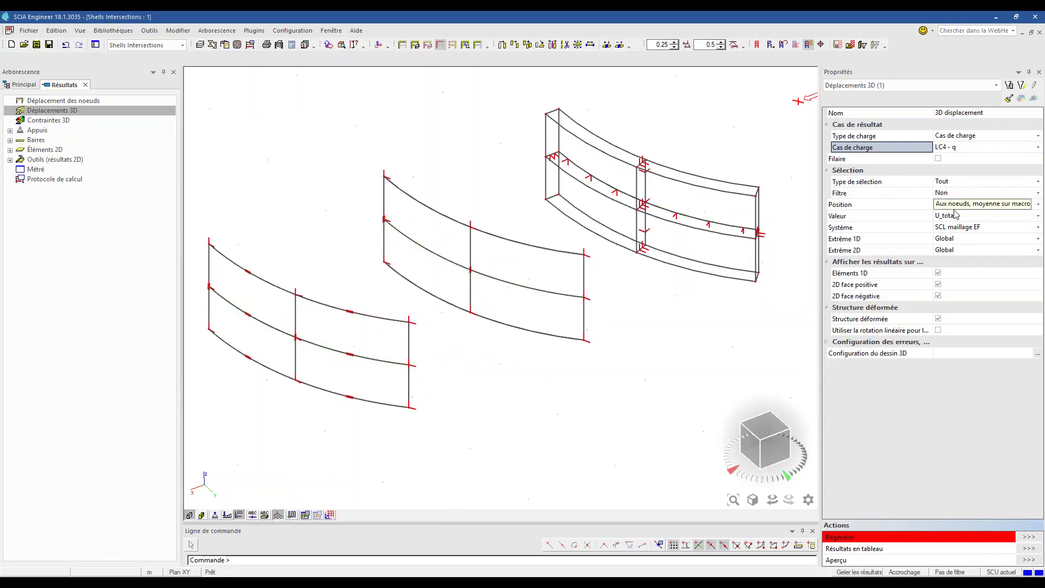
pyautogui.press('ctrl')
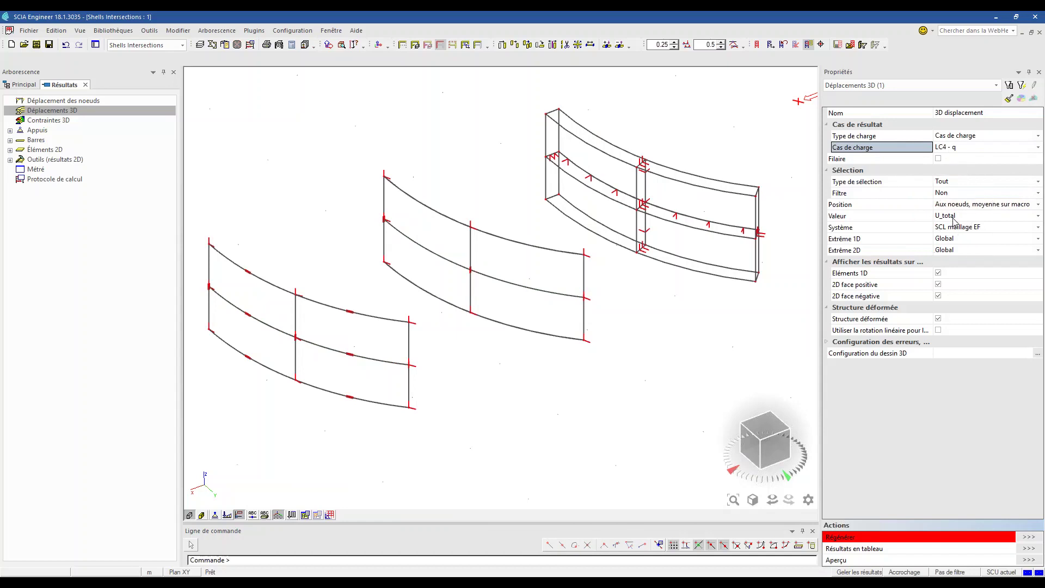
pyautogui.click(1029, 537)
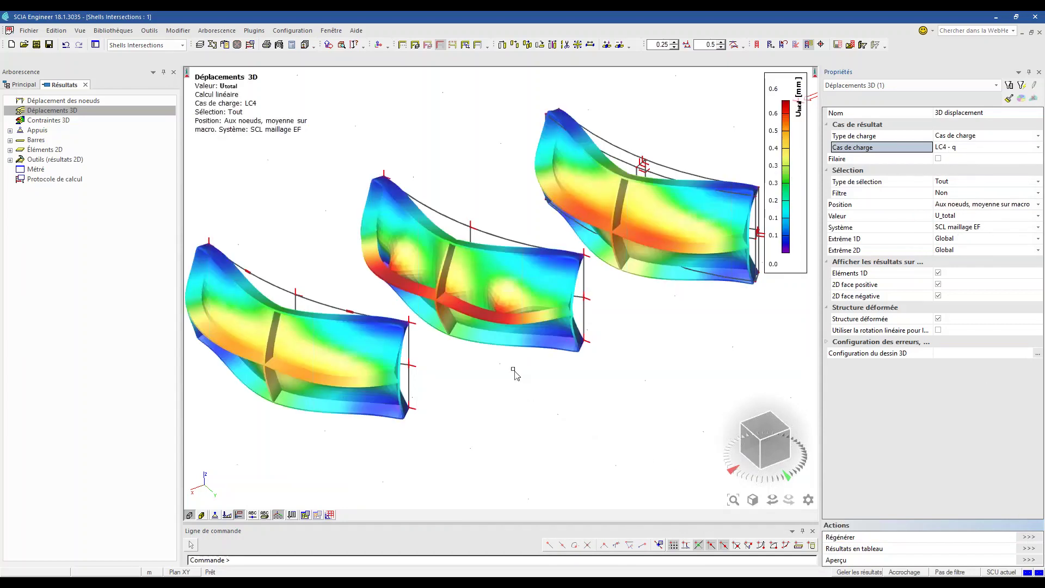
# Examine and compare the deformed shapes of the three curved panels from several angles, especially the ribs of the middle panel.
pyautogui.click(488, 233)
pyautogui.click(602, 242)
pyautogui.keyDown('ctrl'); pyautogui.moveTo(450, 431); pyautogui.dragTo(450, 447, button='right'); pyautogui.keyUp('ctrl')
pyautogui.scroll(5, 459, 320)
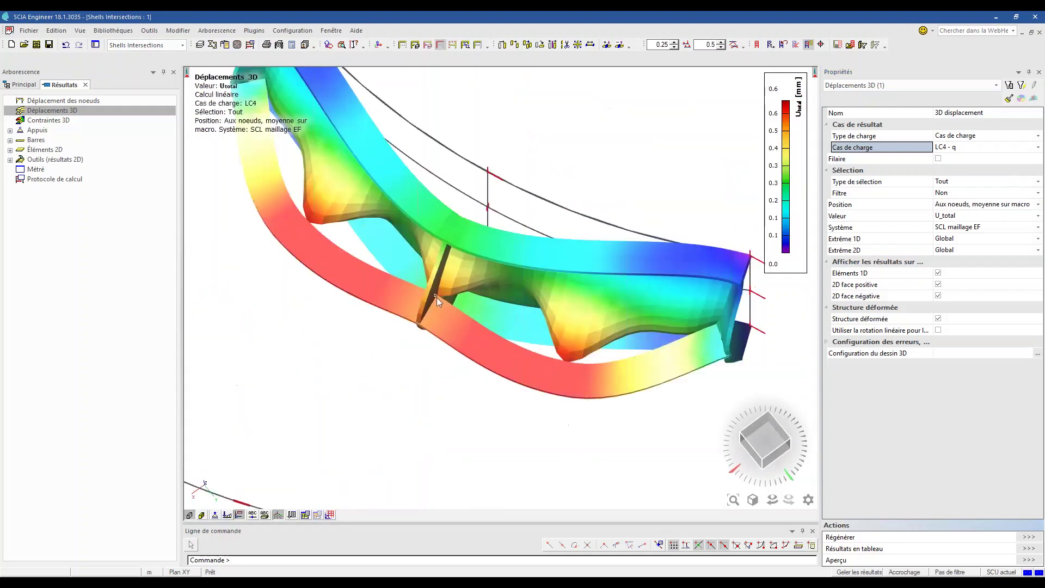
pyautogui.press('ctrl')
pyautogui.press('ctrl')
pyautogui.scroll(-5, 540, 369)
pyautogui.keyDown('ctrl'); pyautogui.moveTo(575, 429); pyautogui.dragTo(563, 404, button='right'); pyautogui.keyUp('ctrl')
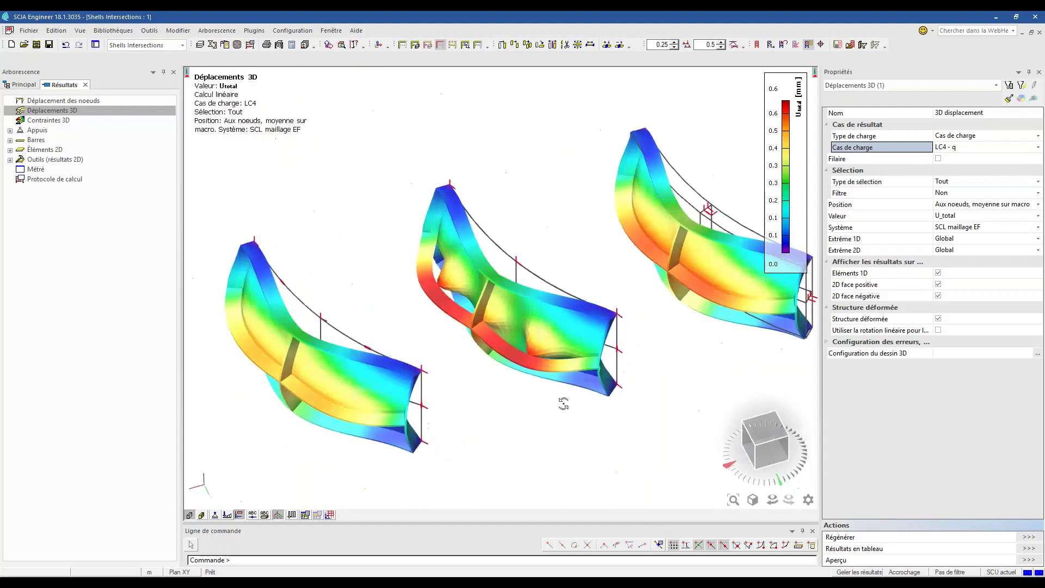
pyautogui.keyDown('shift'); pyautogui.moveTo(343, 354); pyautogui.dragTo(381, 334, button='right'); pyautogui.keyUp('shift')
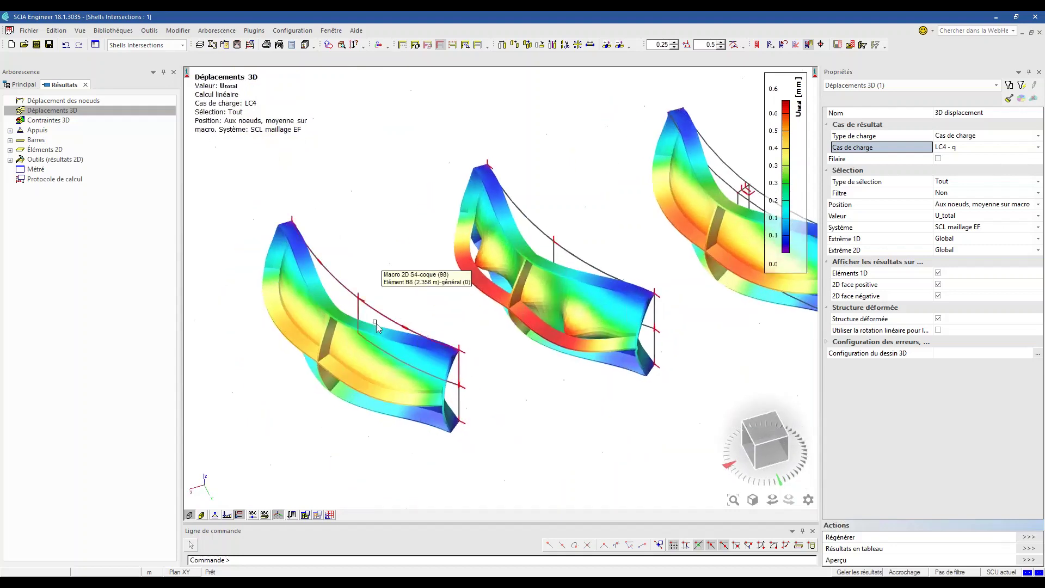
pyautogui.keyDown('shift'); pyautogui.moveTo(468, 396); pyautogui.dragTo(391, 425, button='right'); pyautogui.keyUp('shift')
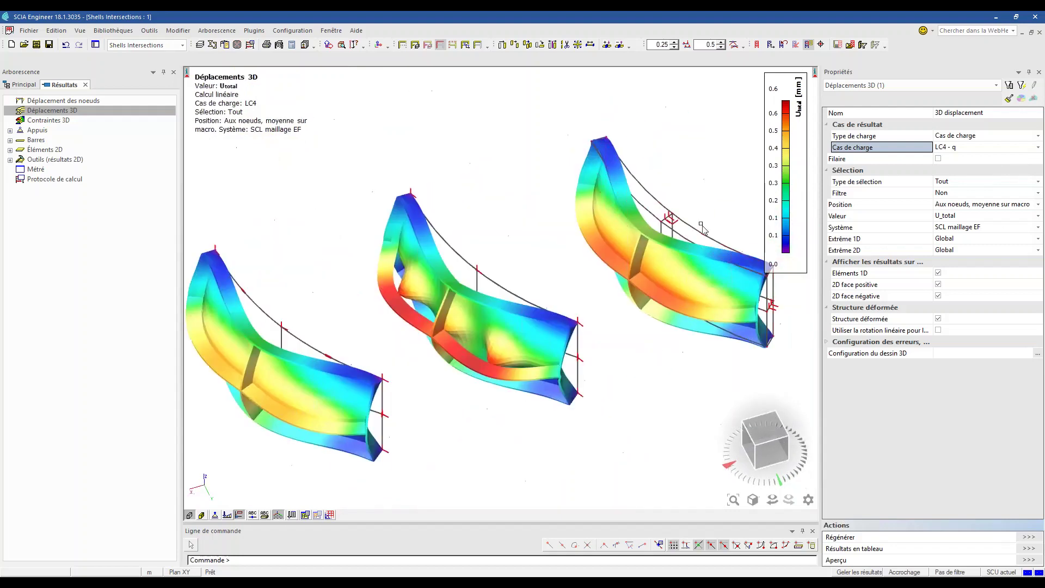
pyautogui.scroll(-2, 655, 179)
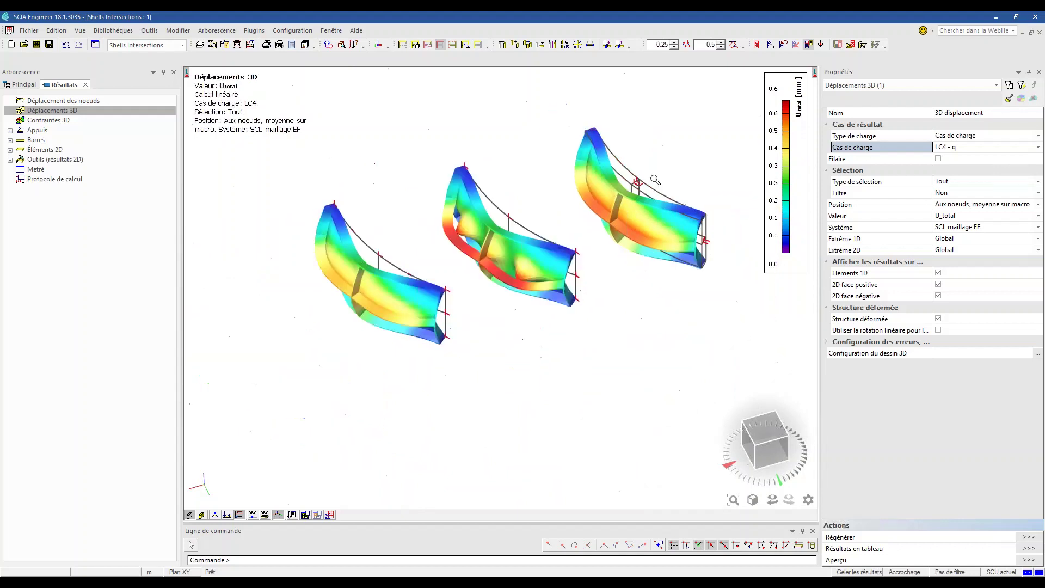
pyautogui.keyDown('ctrl'); pyautogui.moveTo(688, 182); pyautogui.dragTo(659, 186, button='right'); pyautogui.keyUp('ctrl')
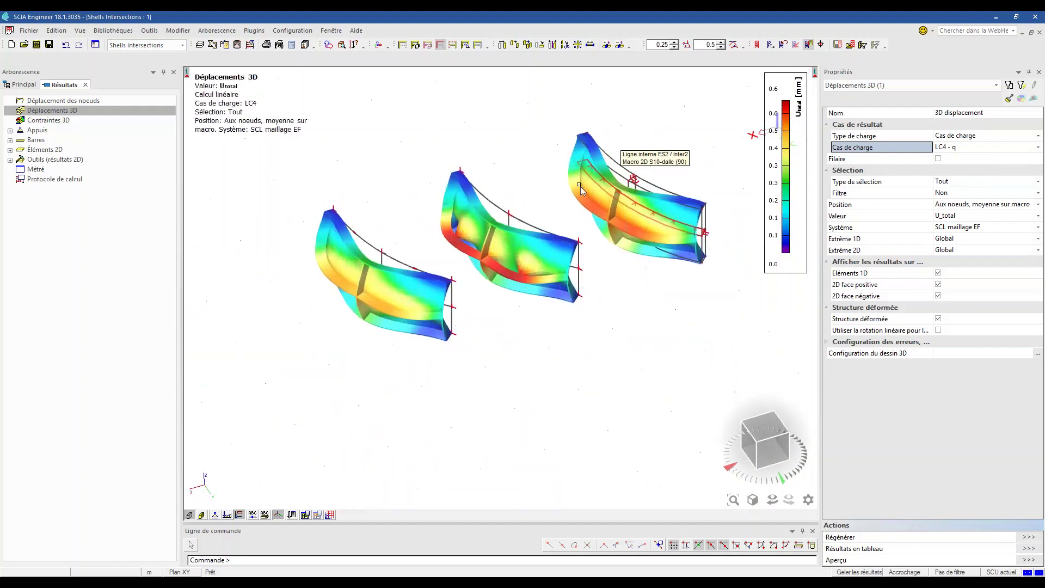
pyautogui.keyDown('shift'); pyautogui.moveTo(390, 178); pyautogui.dragTo(369, 192, button='right'); pyautogui.keyUp('shift')
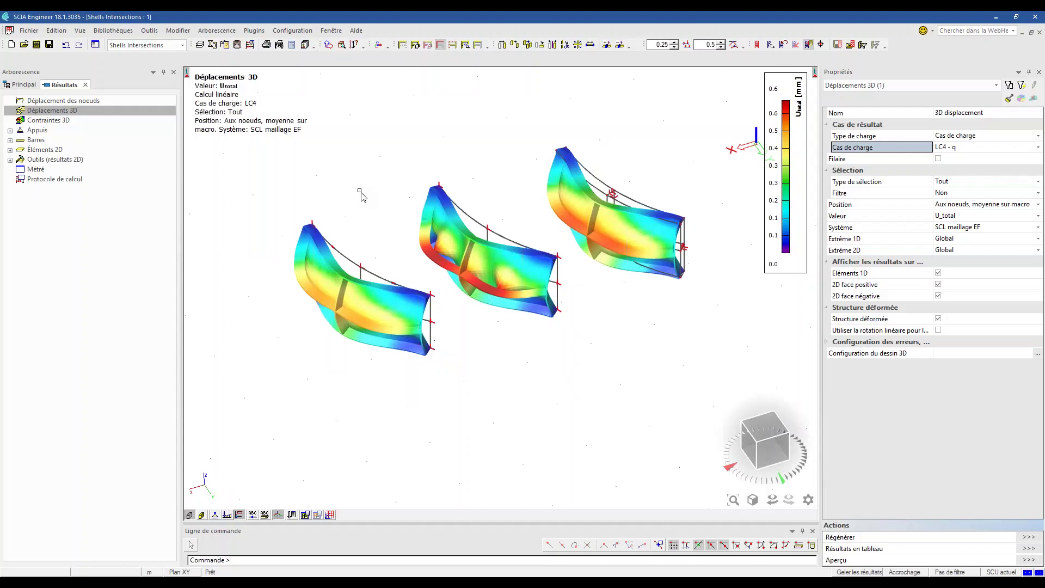
pyautogui.moveTo(361, 193); pyautogui.dragTo(365, 203, button='middle')
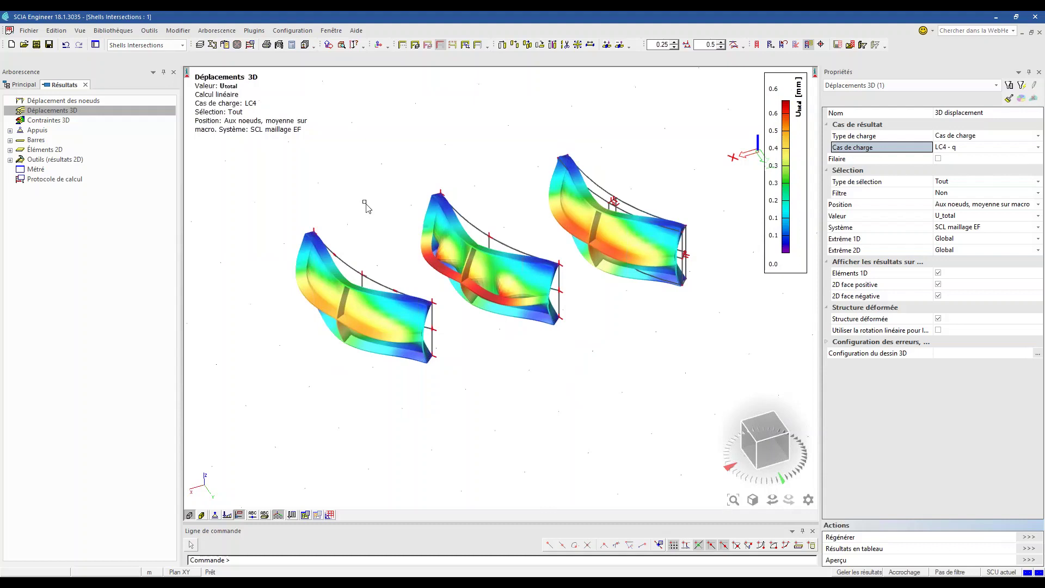
# Switch to the open project SteelTanks_Start.
pyautogui.click(182, 46)
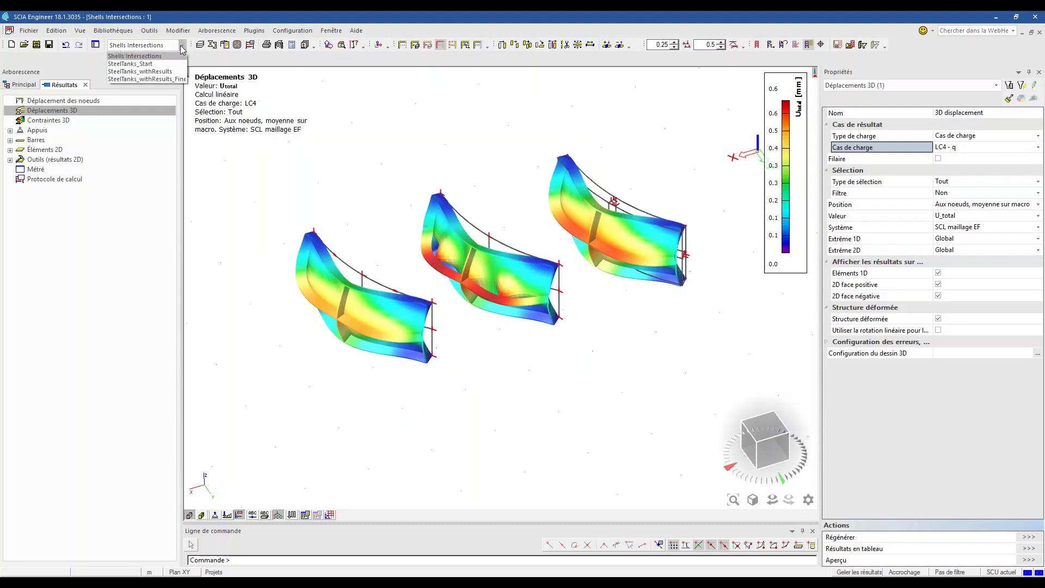
pyautogui.click(169, 64)
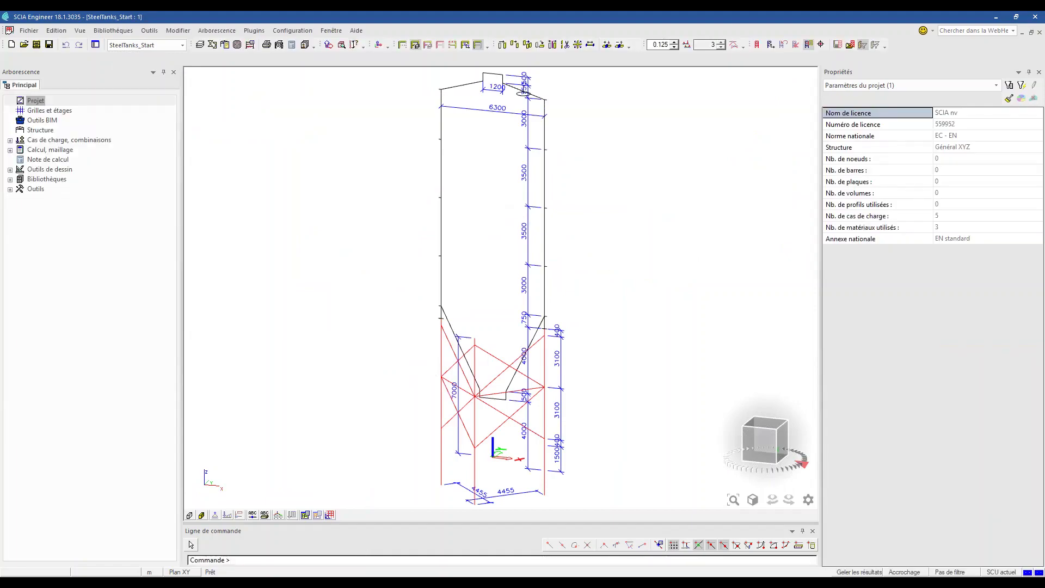
# Switch to the PowerPoint presentation, review slides 6 to 8 on wind load and local stability, and return to SCIA Engineer.
pyautogui.hotkey('alt', 'Tab')
pyautogui.click(105, 536)
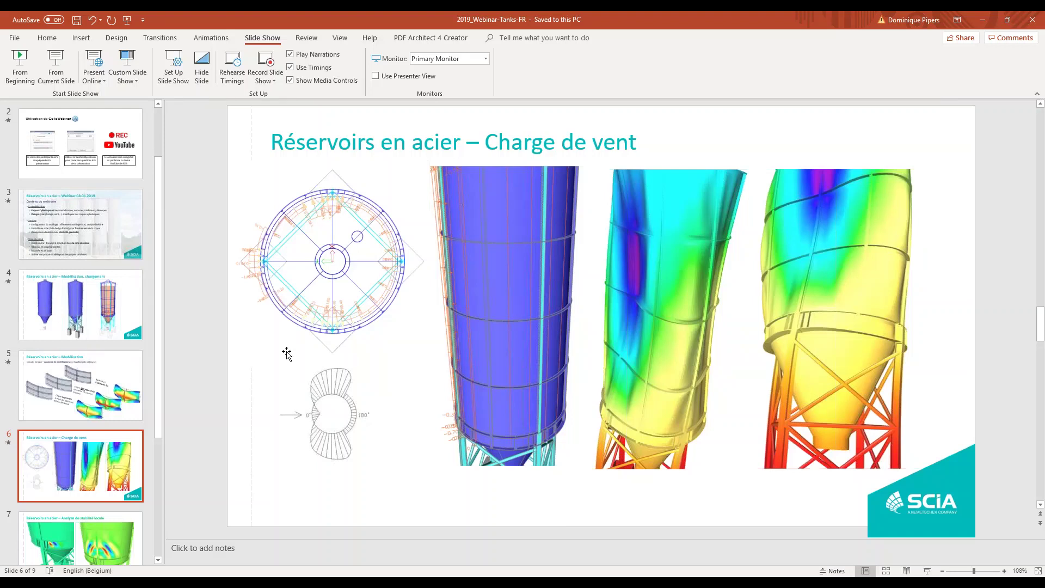
pyautogui.press('pagedown')
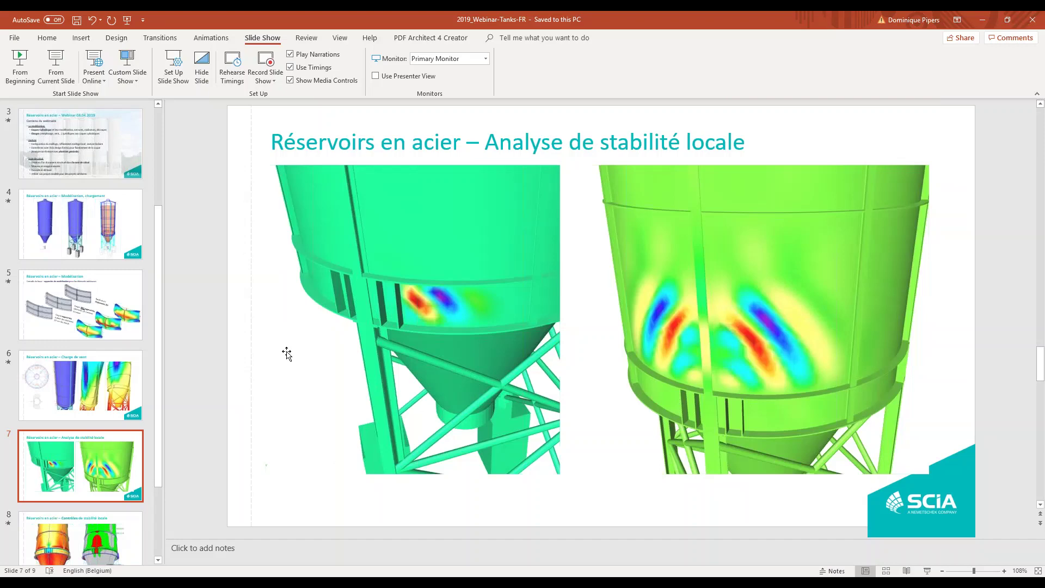
pyautogui.press('pagedown')
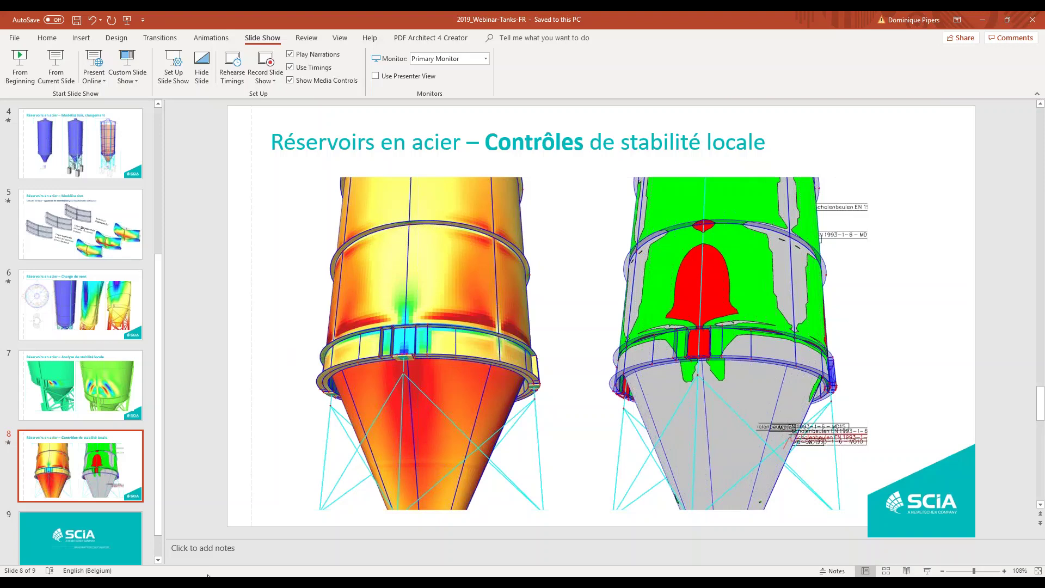
pyautogui.moveTo(207, 575)
pyautogui.click(174, 523)
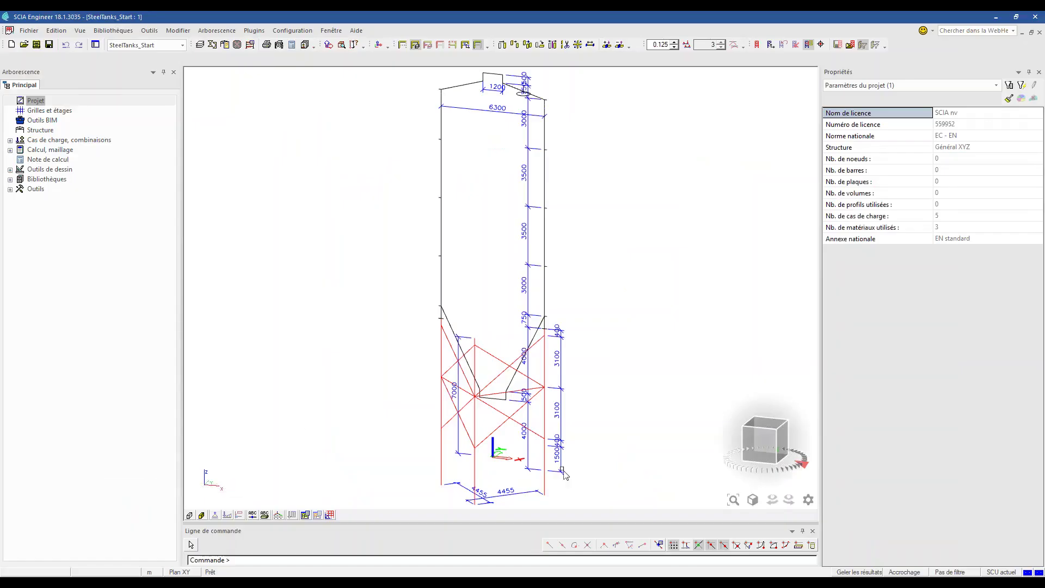
# View the tank drawing from the front, inspect the properties of the upper 3500 mm wall line, and clear the selection.
pyautogui.click(752, 451)
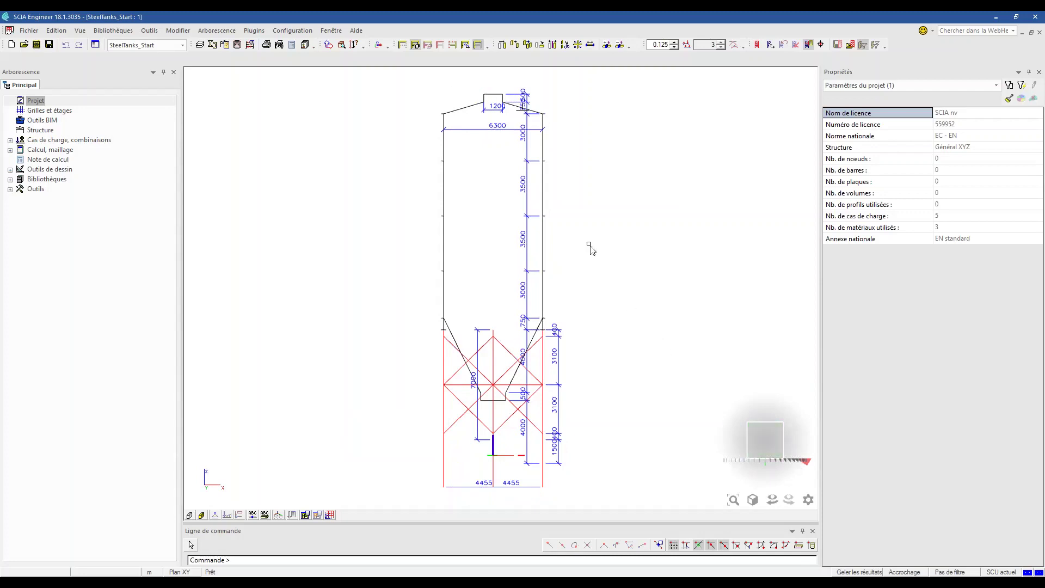
pyautogui.click(543, 187)
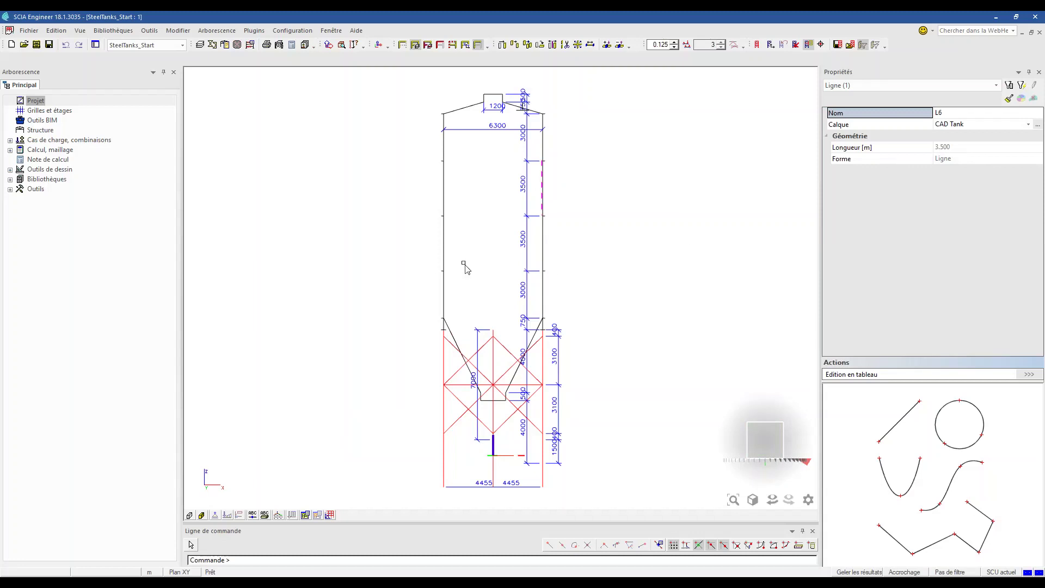
pyautogui.press('Escape')
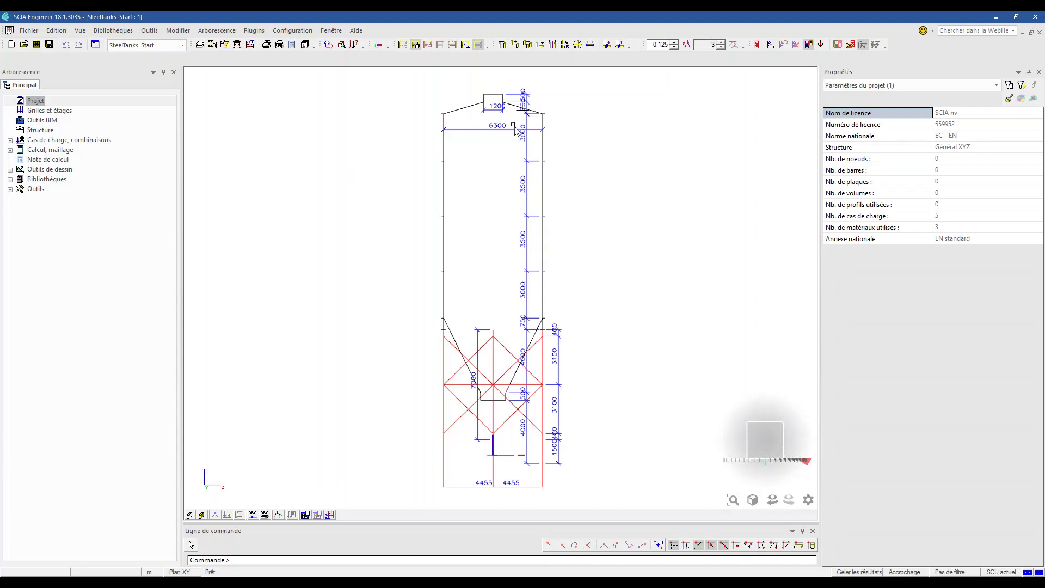
# Hide the dimensions by turning off "Afficher les cotations" in the general display settings.
pyautogui.rightClick(355, 135)
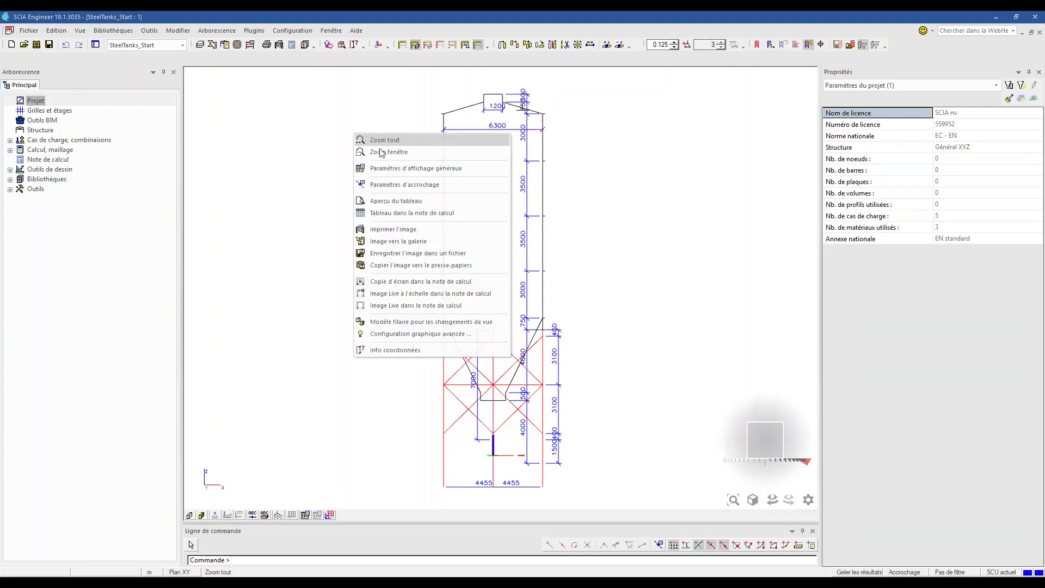
pyautogui.click(387, 170)
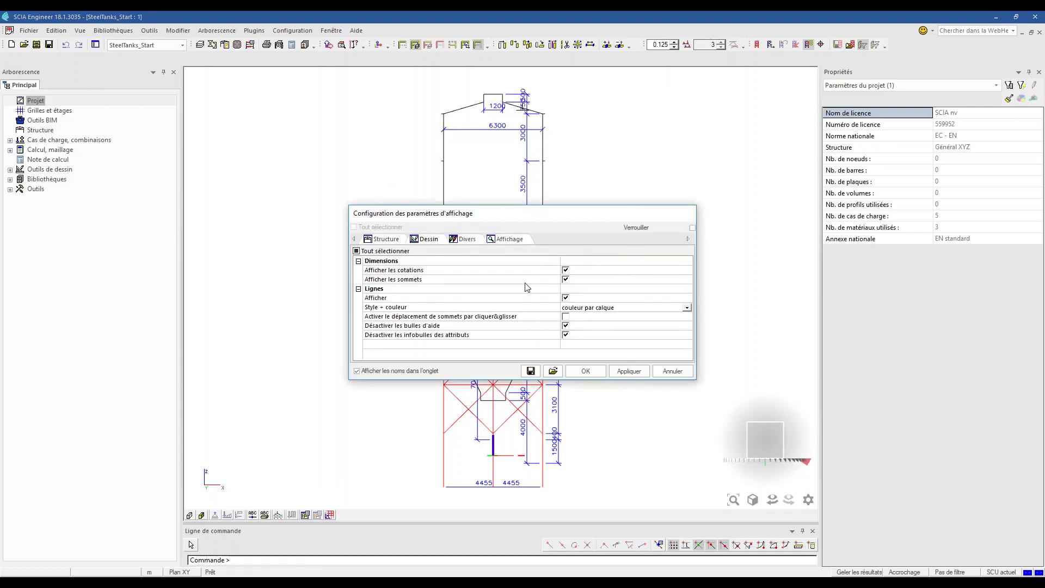
pyautogui.click(522, 272)
pyautogui.click(585, 371)
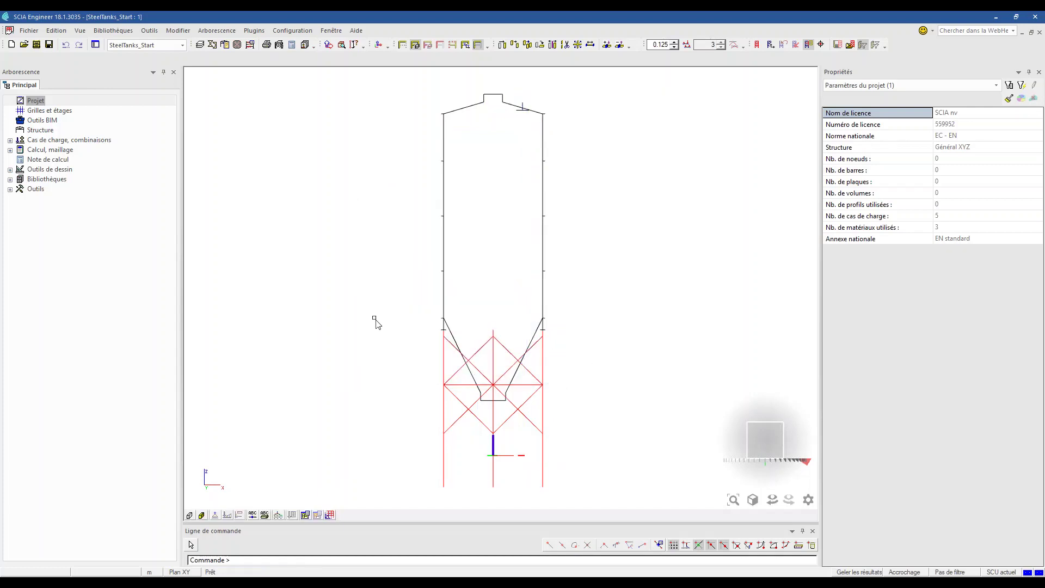
# Examine the red column and bracing lines of the tank's support frame from several angles.
pyautogui.keyDown('ctrl'); pyautogui.moveTo(345, 320); pyautogui.dragTo(305, 349, button='right'); pyautogui.keyUp('ctrl')
pyautogui.scroll(3, 477, 406)
pyautogui.click(464, 404)
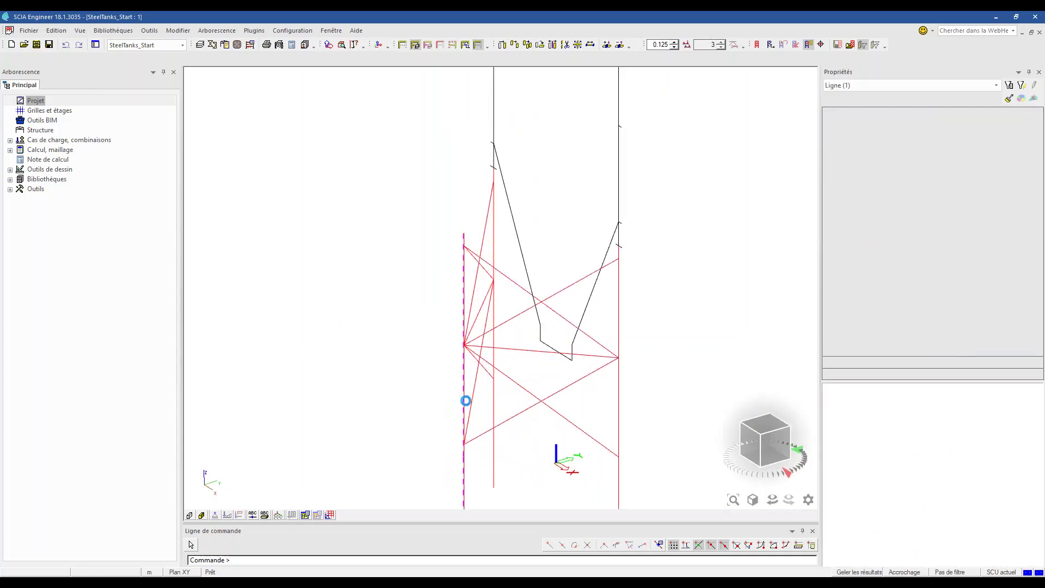
pyautogui.press('Escape')
pyautogui.moveTo(342, 354)
pyautogui.keyDown('ctrl'); pyautogui.mouseDown(button='right')
pyautogui.moveTo(341, 346)
pyautogui.moveTo(346, 371)
pyautogui.mouseUp(button='right'); pyautogui.keyUp('ctrl')
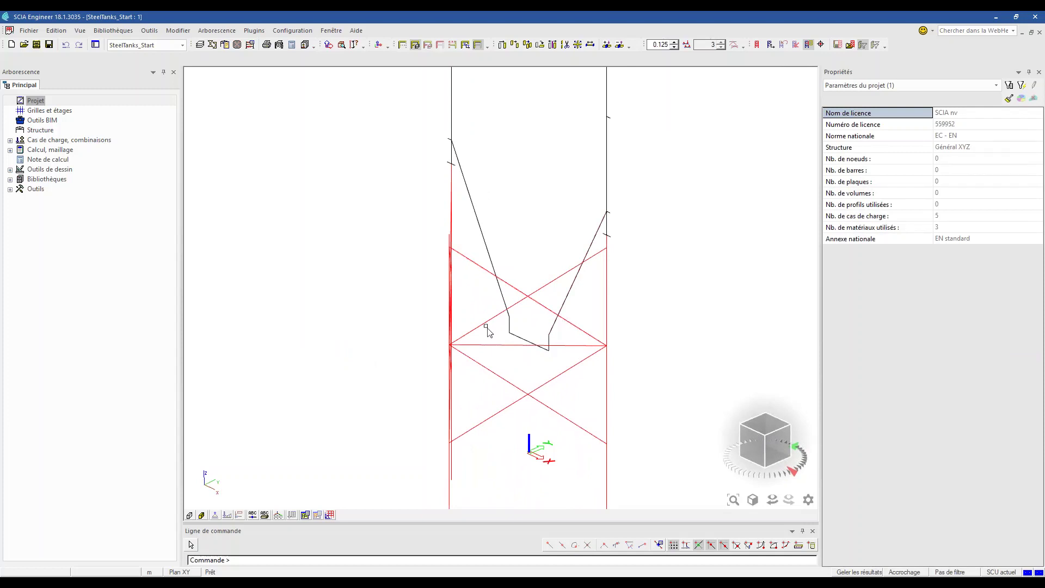
pyautogui.keyDown('ctrl'); pyautogui.moveTo(484, 326); pyautogui.dragTo(418, 340, button='right'); pyautogui.keyUp('ctrl')
pyautogui.keyDown('ctrl'); pyautogui.moveTo(352, 334); pyautogui.dragTo(354, 343, button='right'); pyautogui.keyUp('ctrl')
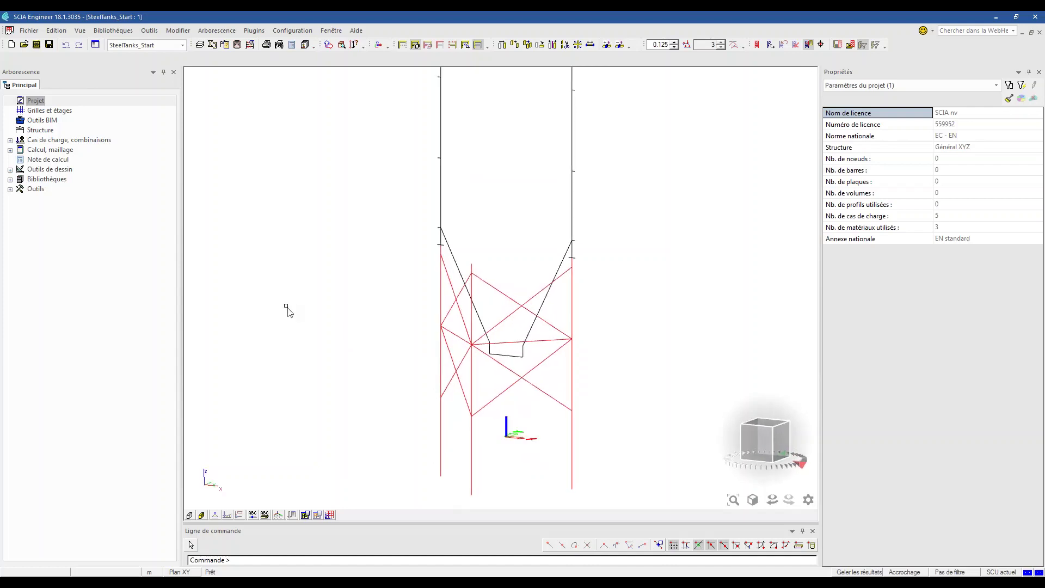
# Start a new shell of revolution in S 235 with a thickness of 6 mm on the Tank layer.
pyautogui.click(58, 129)
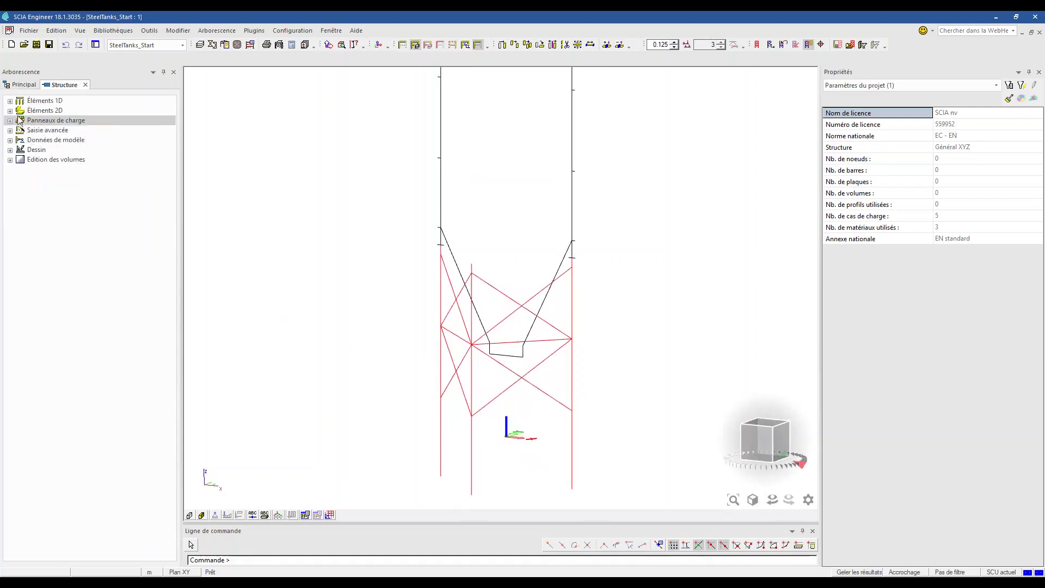
pyautogui.click(38, 111)
pyautogui.doubleClick(48, 140)
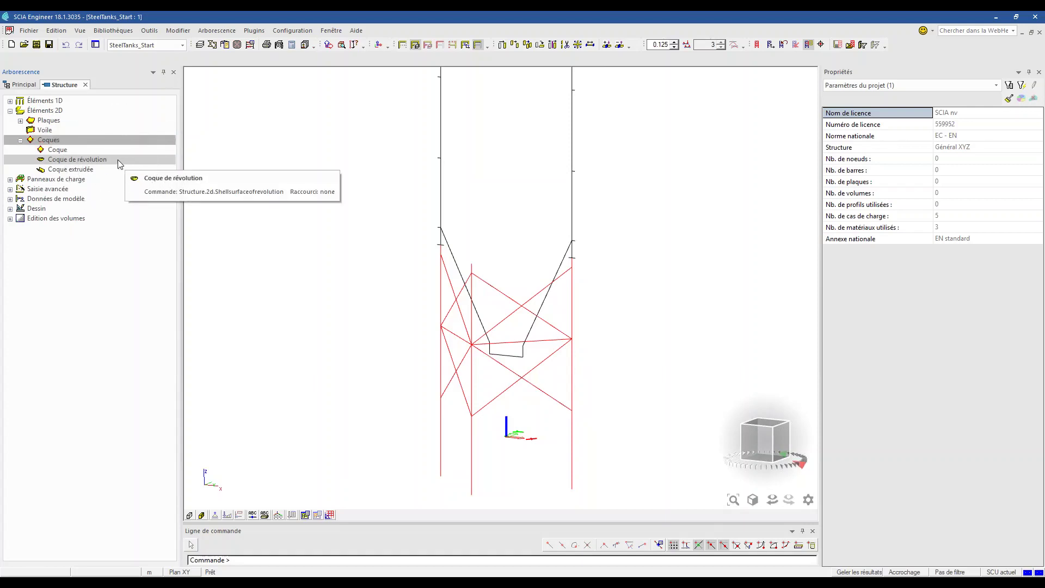
pyautogui.doubleClick(117, 159)
pyautogui.click(620, 218)
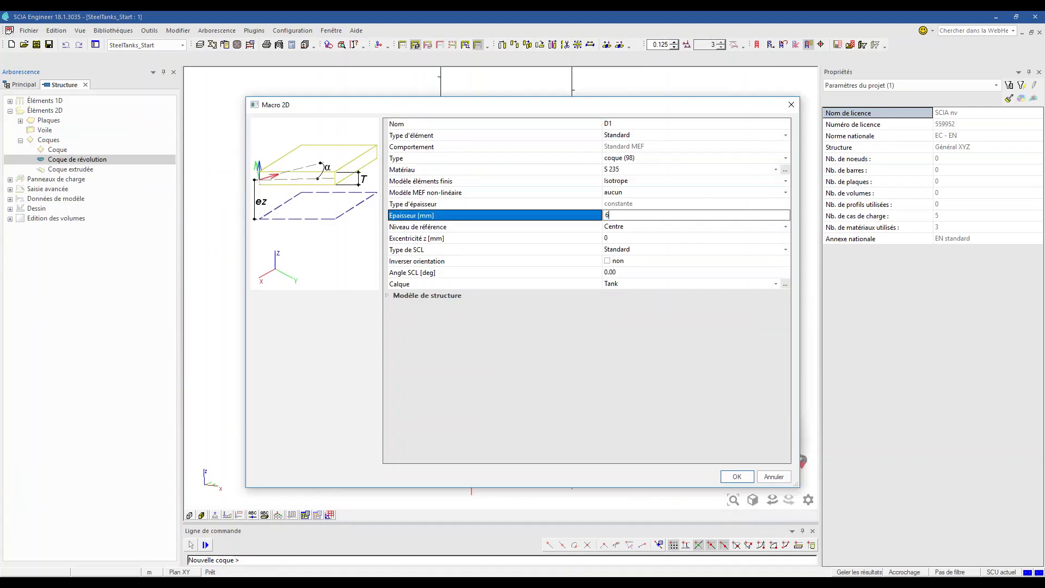
pyautogui.write('6')
pyautogui.click(661, 285)
pyautogui.click(775, 284)
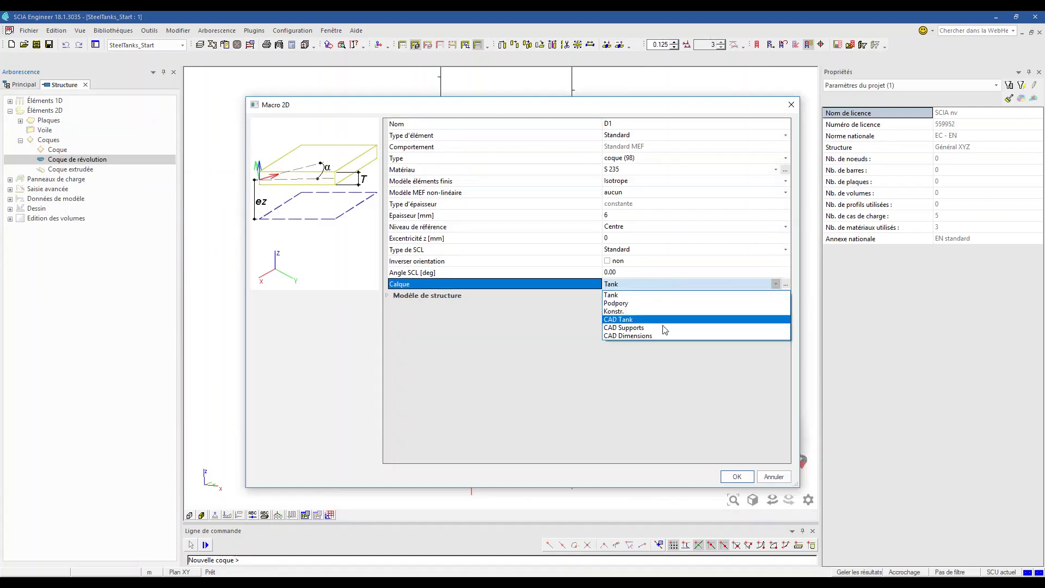
pyautogui.click(631, 296)
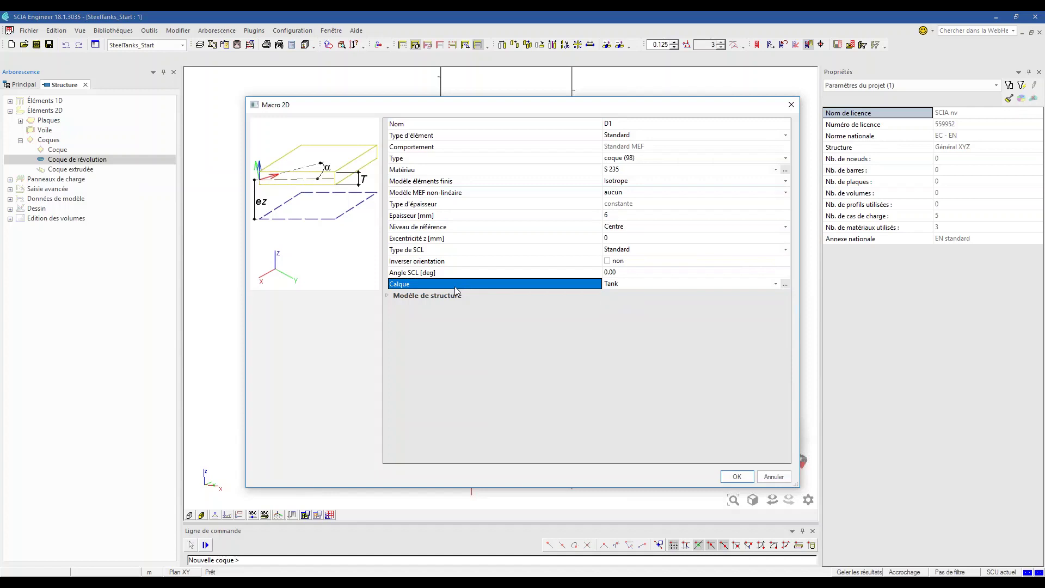
pyautogui.click(732, 477)
# Set snapping to midpoints and end points/nodes, and define the short vertical wall line of the bottom outlet as the profile.
pyautogui.scroll(5, 544, 401)
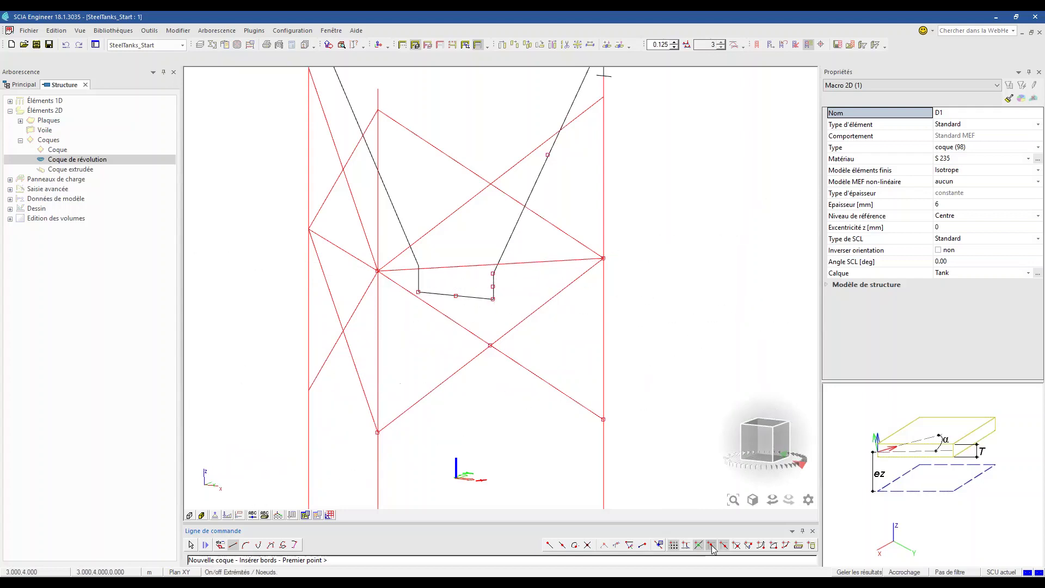
pyautogui.click(658, 545)
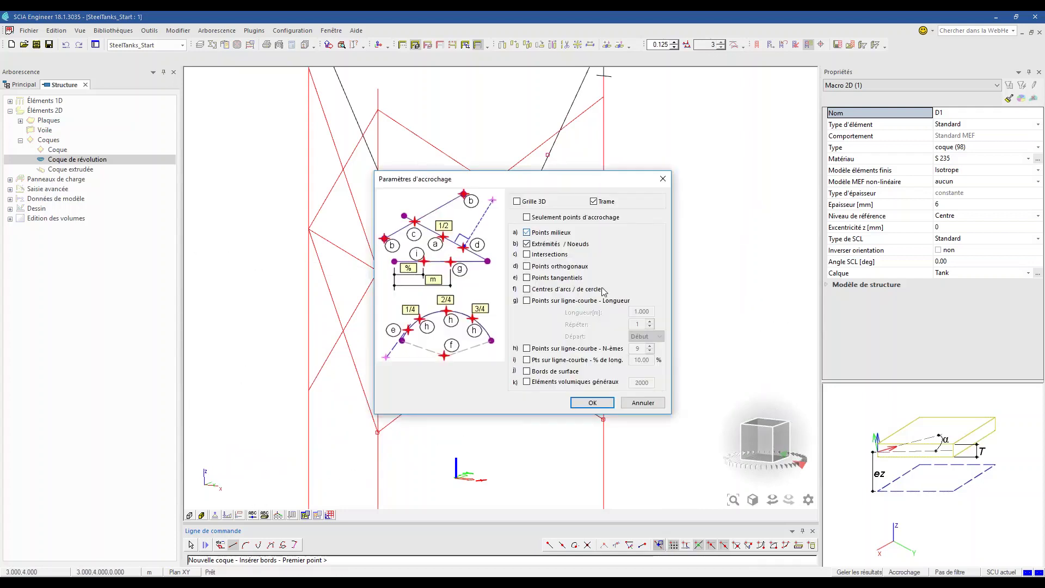
pyautogui.click(593, 404)
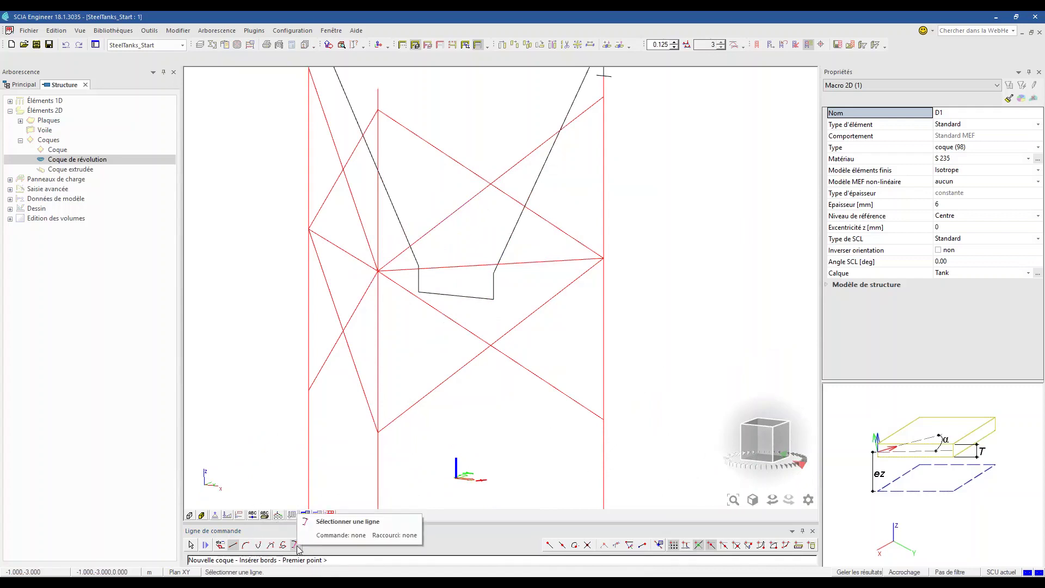
pyautogui.click(297, 545)
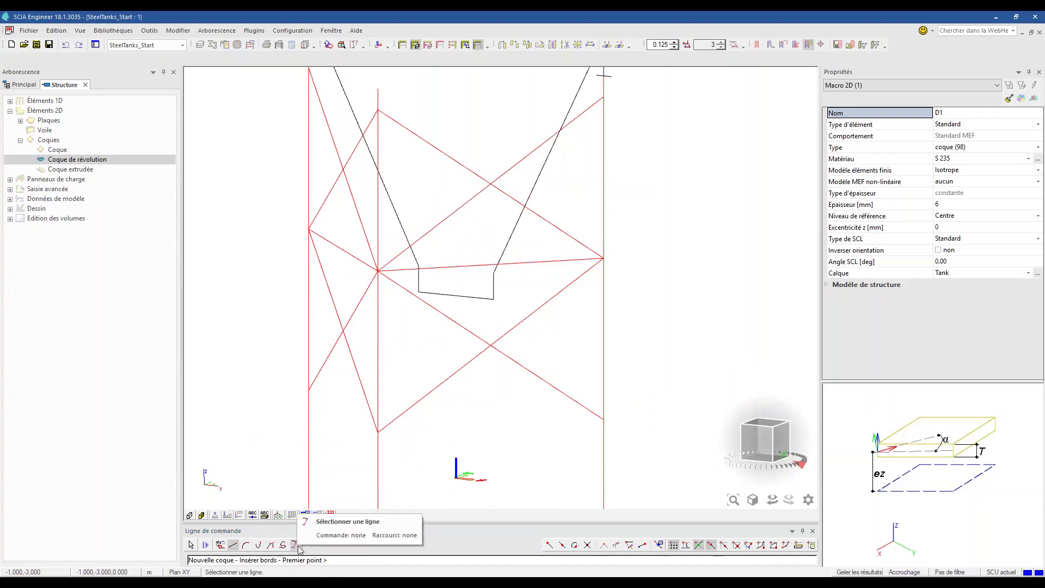
pyautogui.click(493, 298)
pyautogui.click(493, 273)
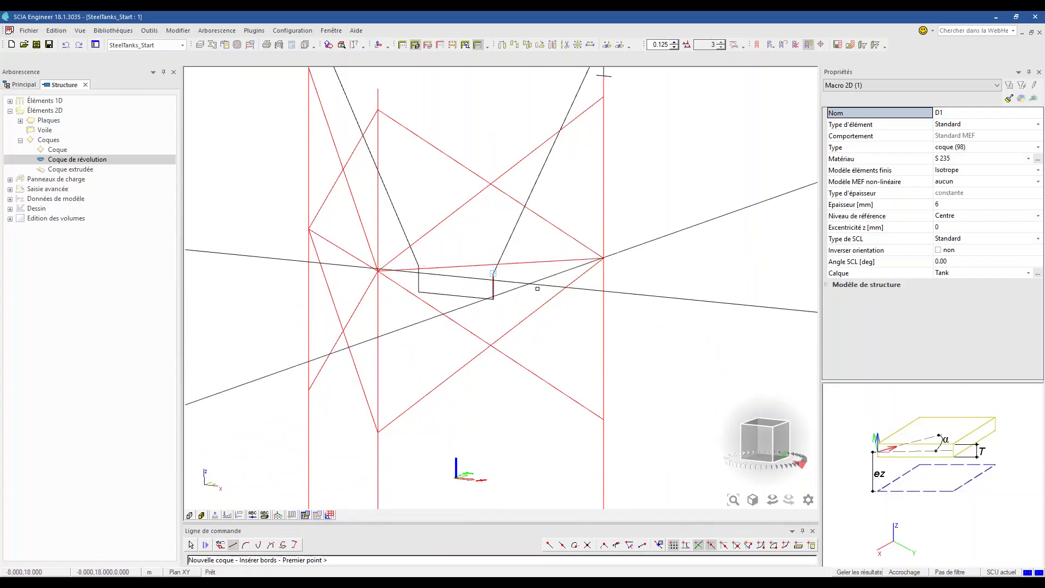
pyautogui.press('Escape')
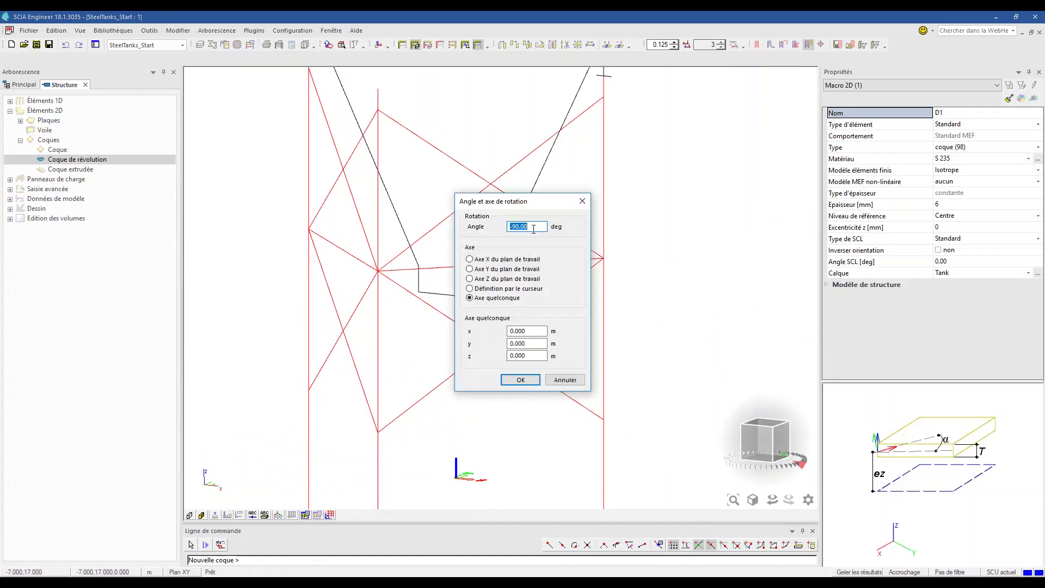
# Revolve the outlet wall line 45 degrees about the work plane's Z axis with the rotation centre at 0, and finish the shell.
pyautogui.moveTo(533, 229); pyautogui.dragTo(499, 227)
pyautogui.write('45')
pyautogui.click(496, 279)
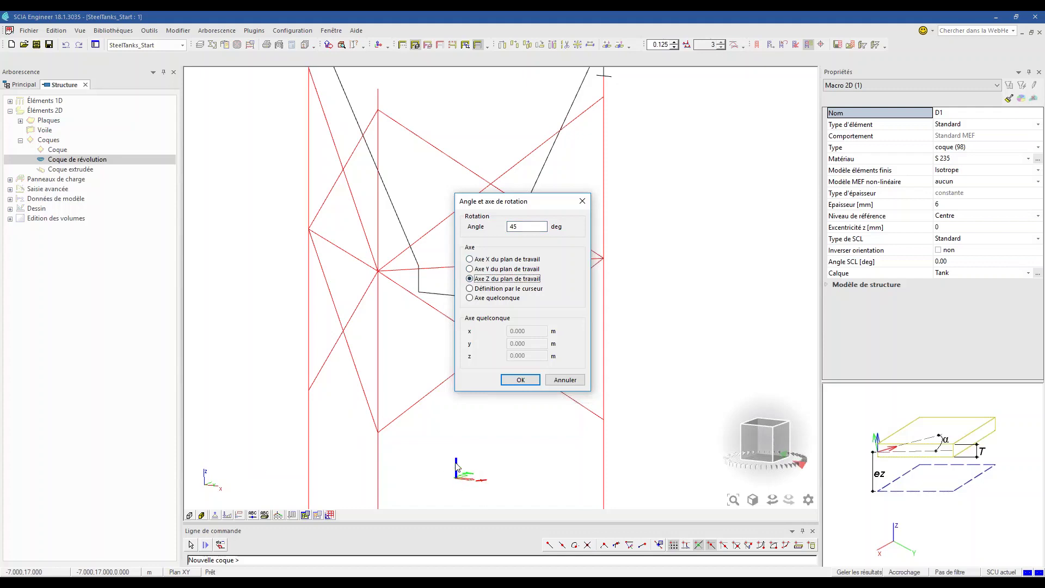
pyautogui.click(514, 384)
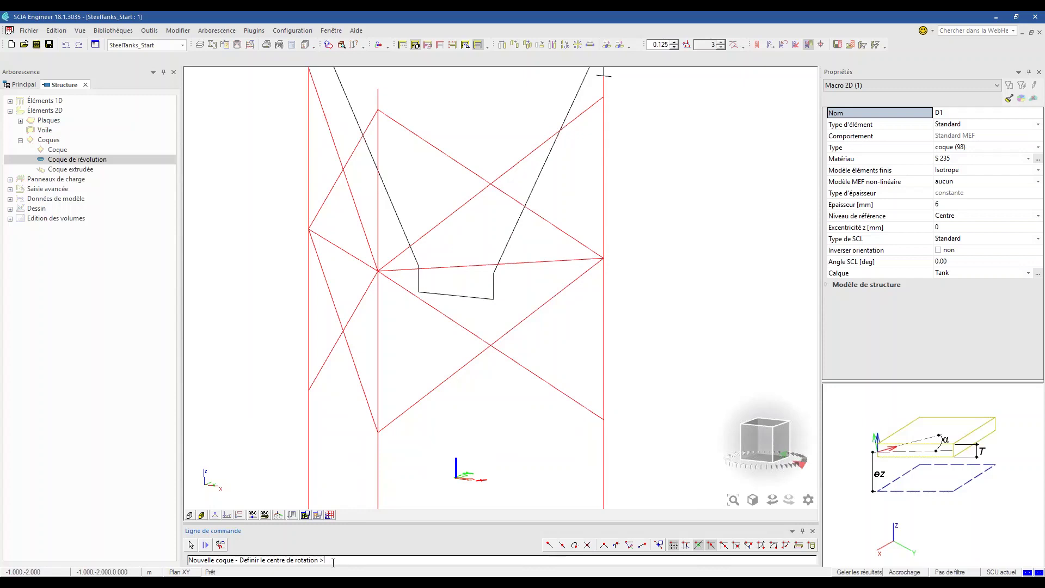
pyautogui.write('0')
pyautogui.press('Return')
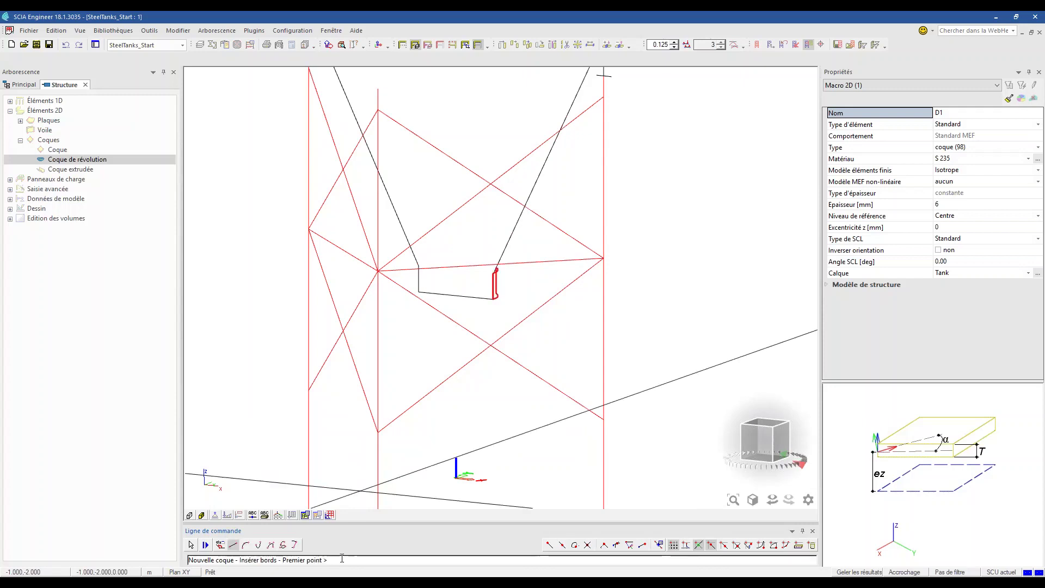
pyautogui.press('Escape')
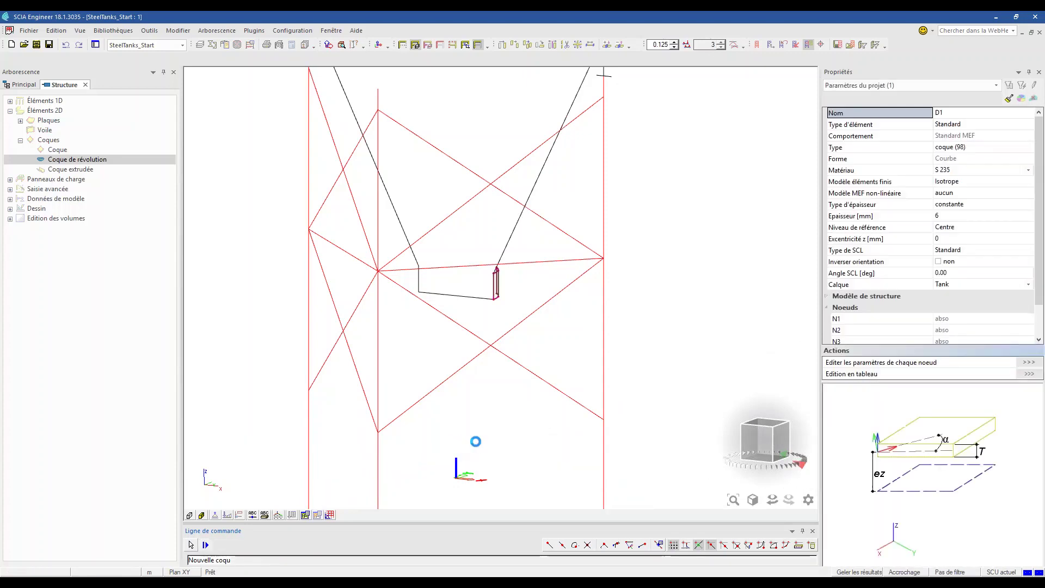
pyautogui.keyDown('ctrl'); pyautogui.moveTo(475, 442); pyautogui.dragTo(533, 317, button='right'); pyautogui.keyUp('ctrl')
pyautogui.scroll(3, 513, 265)
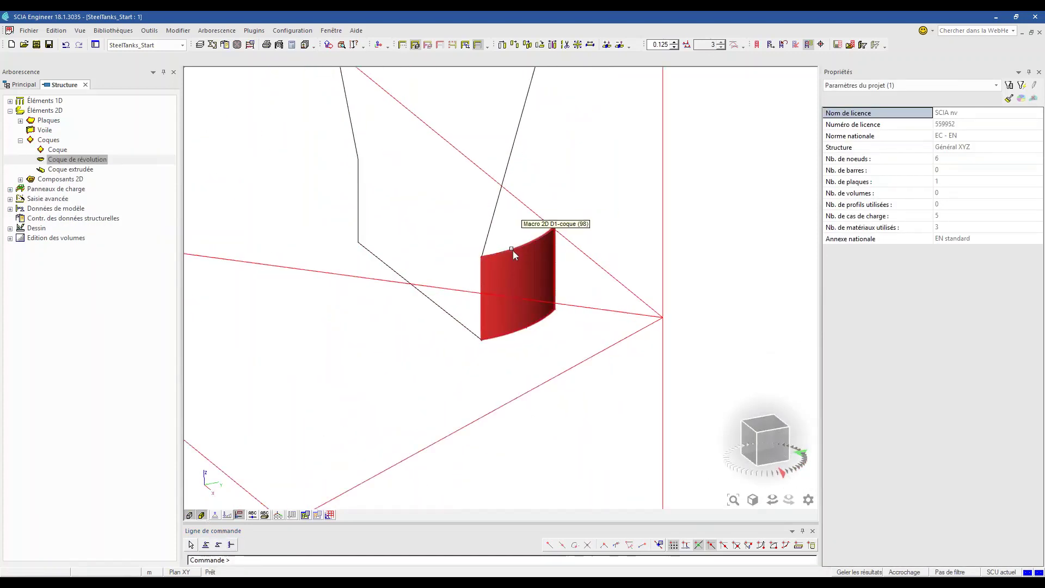
# Start another 6 mm shell of revolution on the Tank layer and pick the existing profile lines around the cone's upper end.
pyautogui.scroll(-3, 512, 251)
pyautogui.keyDown('ctrl'); pyautogui.moveTo(510, 335); pyautogui.dragTo(522, 335, button='right'); pyautogui.keyUp('ctrl')
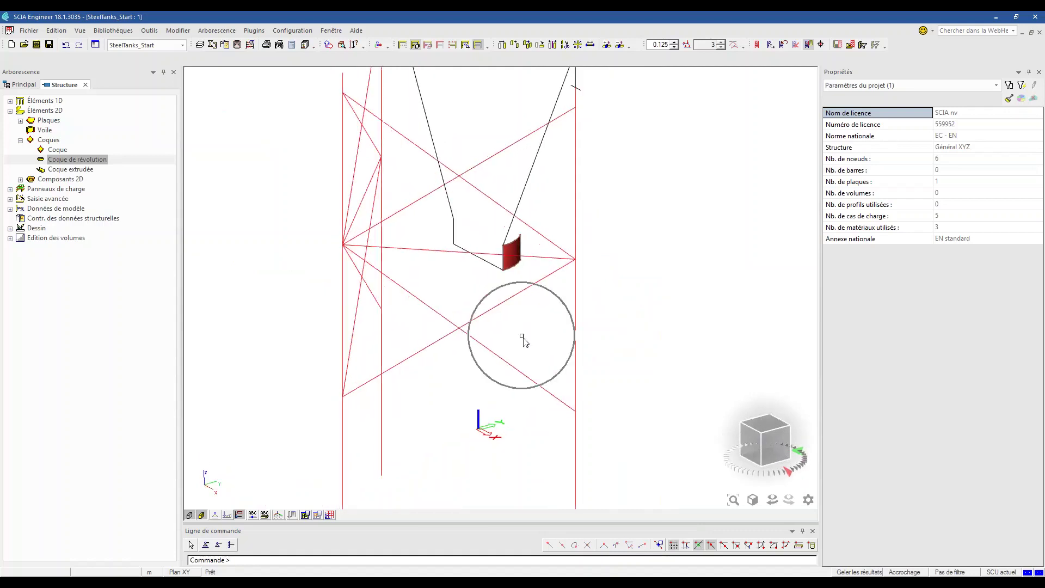
pyautogui.keyDown('shift'); pyautogui.moveTo(477, 360); pyautogui.dragTo(476, 372, button='right'); pyautogui.keyUp('shift')
pyautogui.press('ctrl')
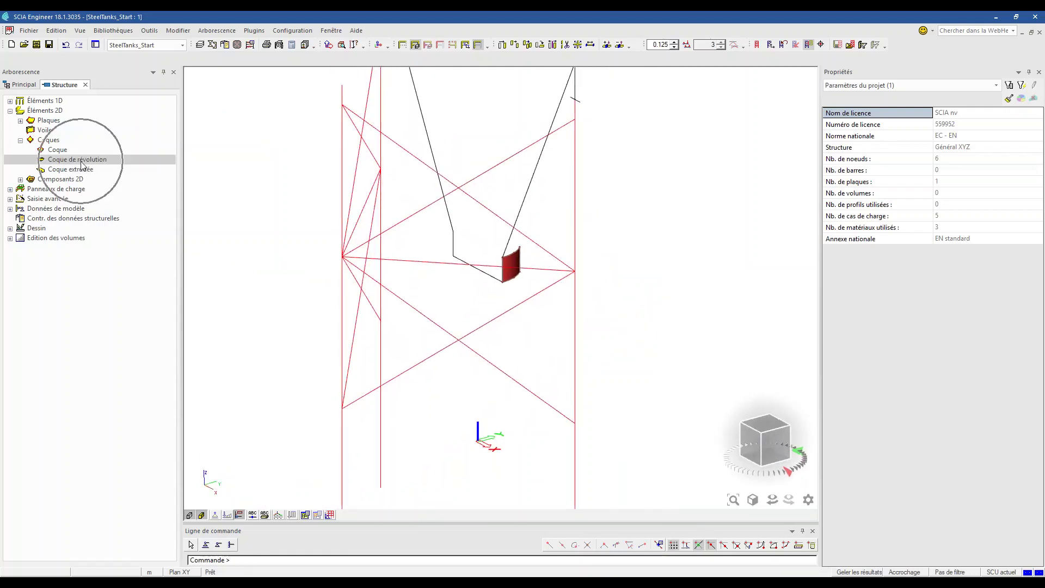
pyautogui.doubleClick(77, 160)
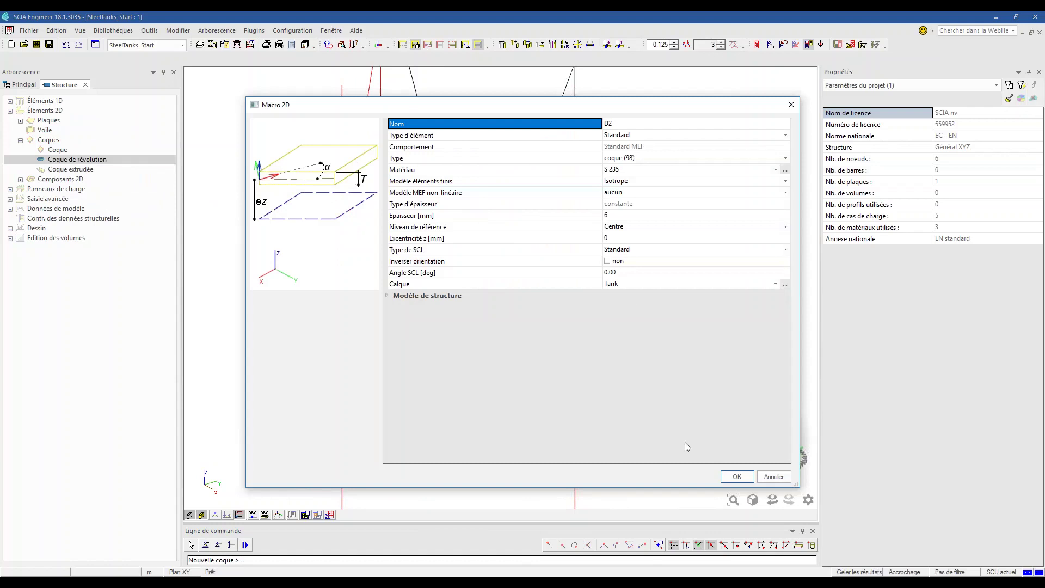
pyautogui.click(736, 477)
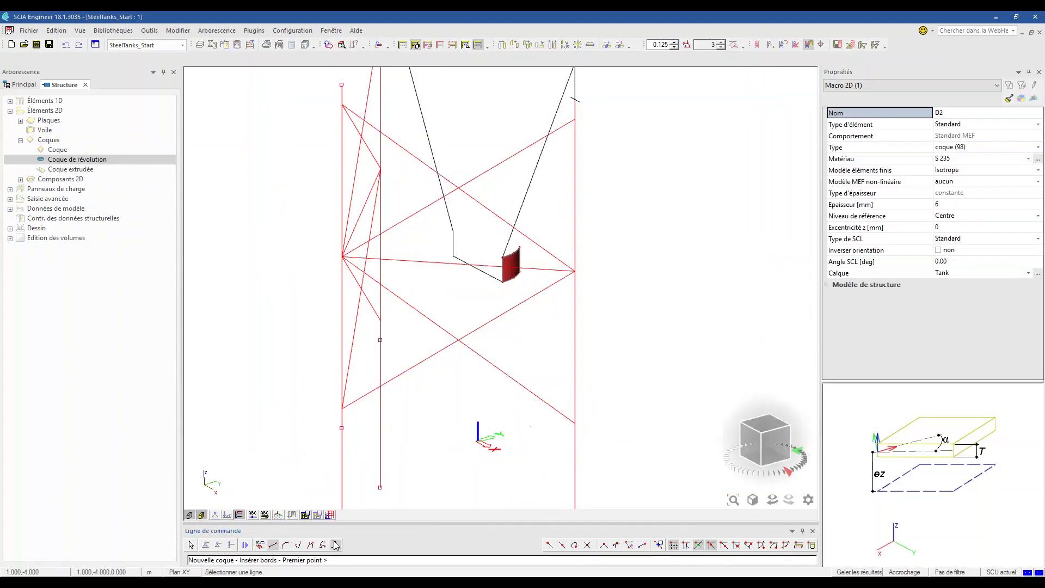
pyautogui.click(334, 546)
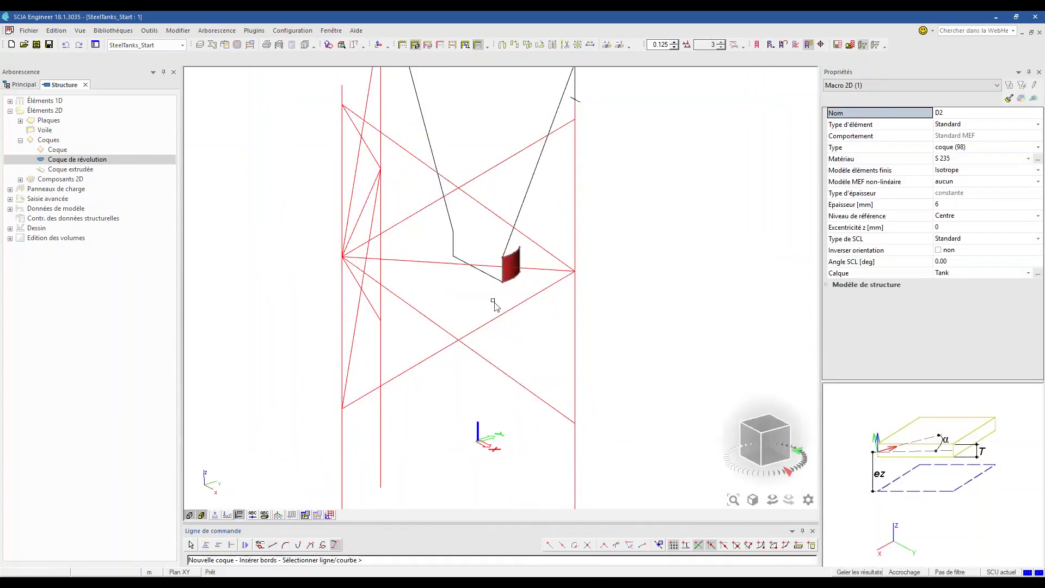
pyautogui.keyDown('shift'); pyautogui.moveTo(492, 303); pyautogui.dragTo(490, 361, button='right'); pyautogui.keyUp('shift')
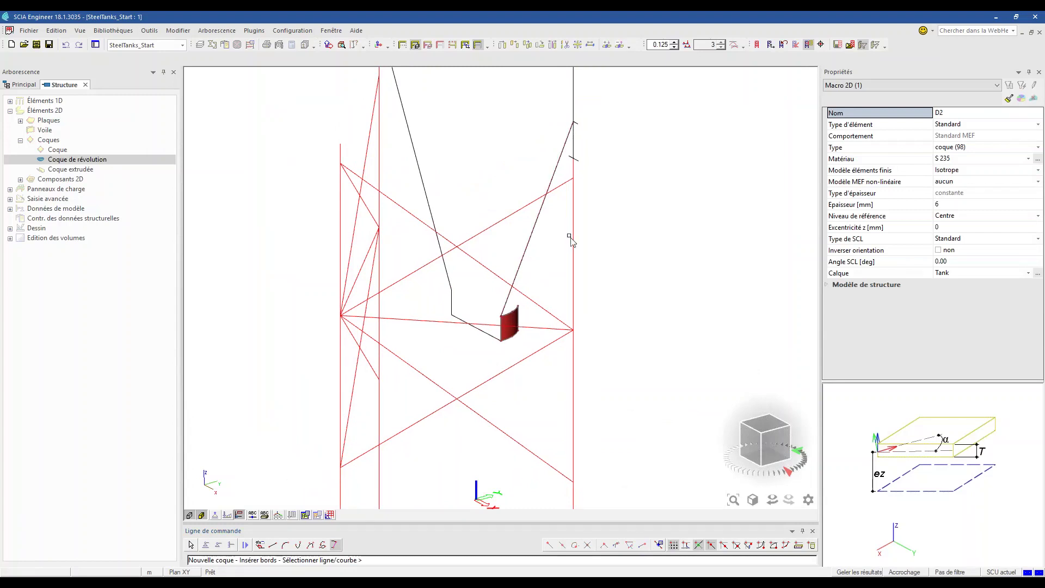
pyautogui.scroll(4, 571, 136)
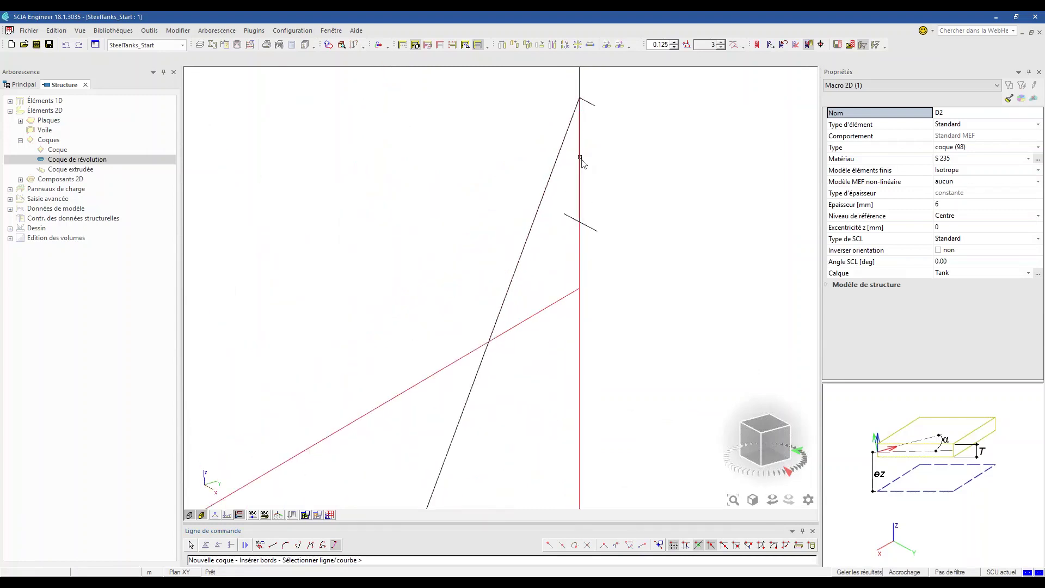
pyautogui.click(592, 231)
# Add the remaining profile lines up the tank: wall segments, short horizontal ring lines, the sloped roof line and the vertical neck line.
pyautogui.scroll(-3, 598, 140)
pyautogui.moveTo(595, 134); pyautogui.dragTo(577, 228, button='middle')
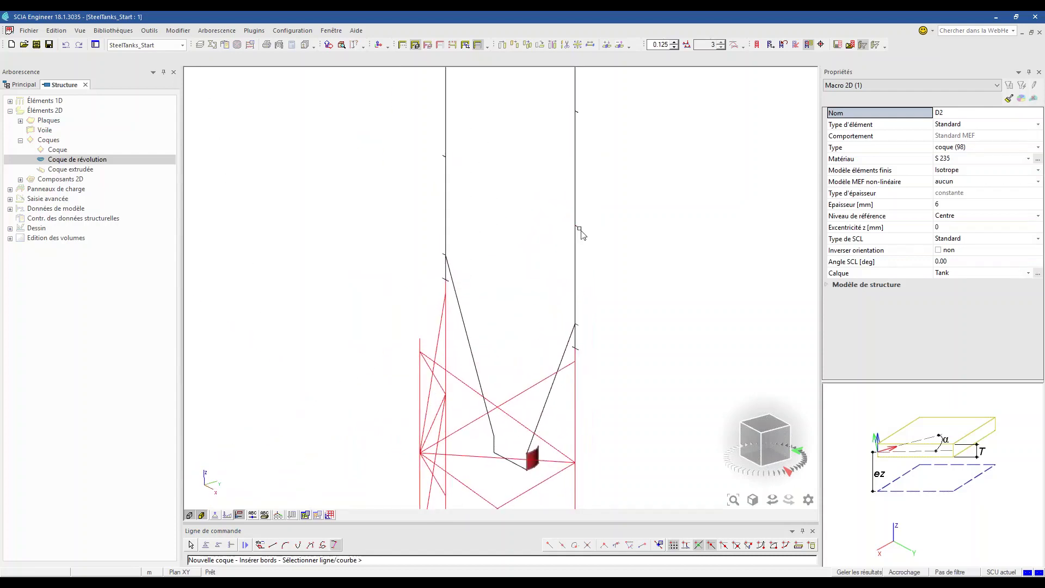
pyautogui.scroll(2, 577, 229)
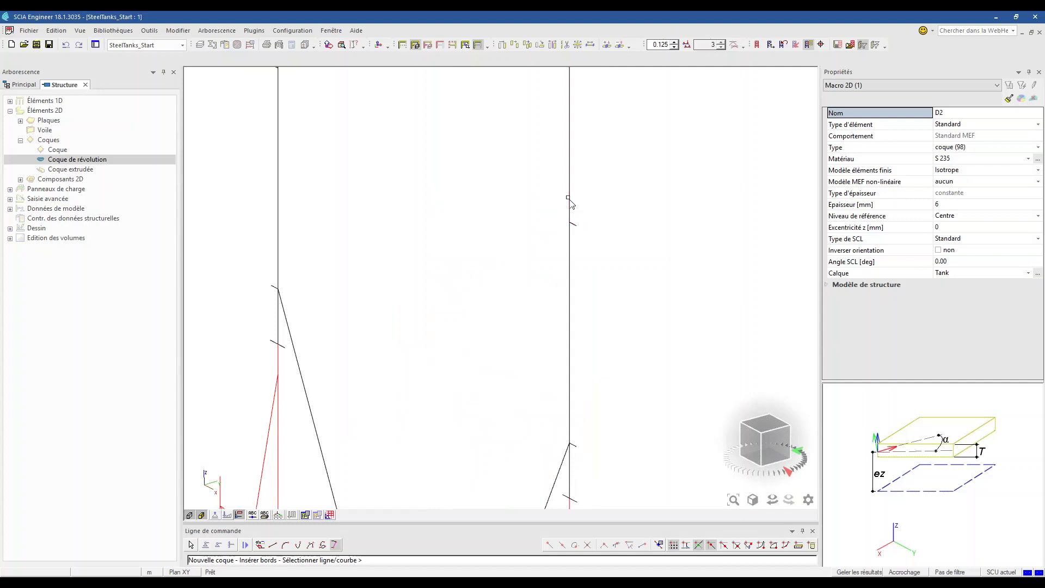
pyautogui.scroll(-4, 565, 197)
pyautogui.moveTo(557, 192); pyautogui.dragTo(555, 265, button='middle')
pyautogui.scroll(3, 568, 212)
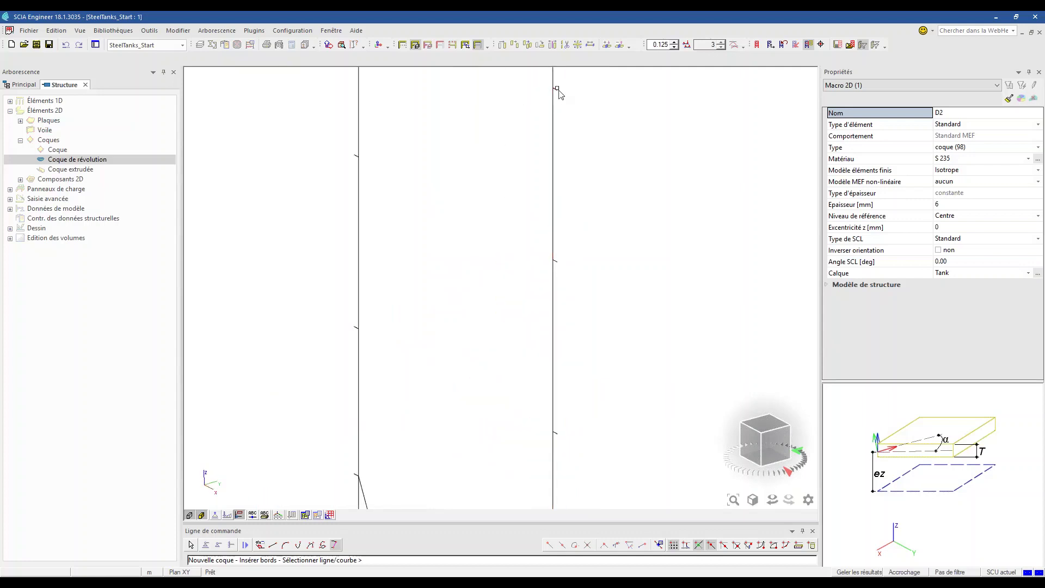
pyautogui.moveTo(557, 90); pyautogui.dragTo(542, 175, button='middle')
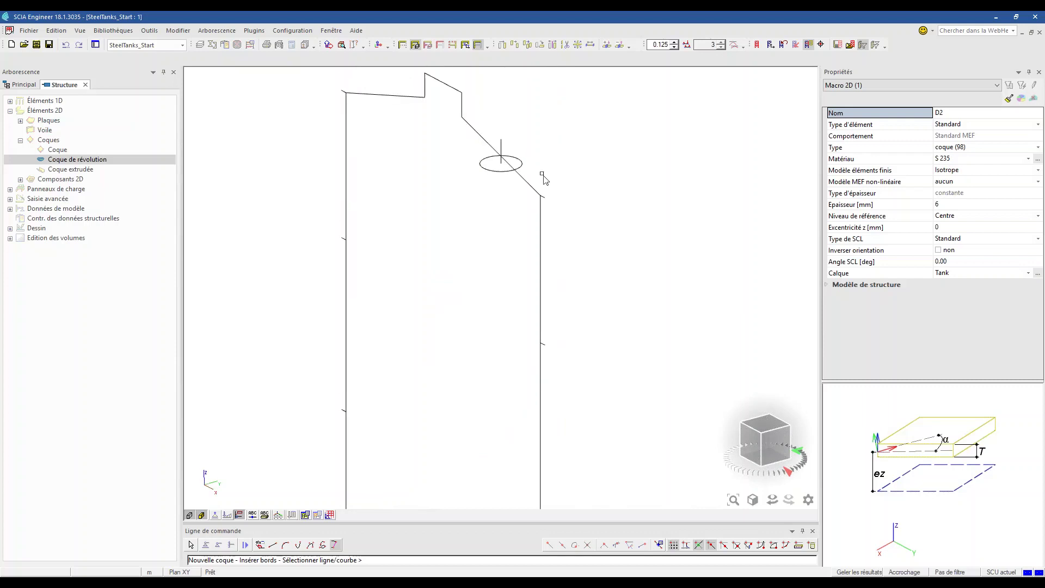
pyautogui.scroll(2, 542, 178)
pyautogui.click(511, 193)
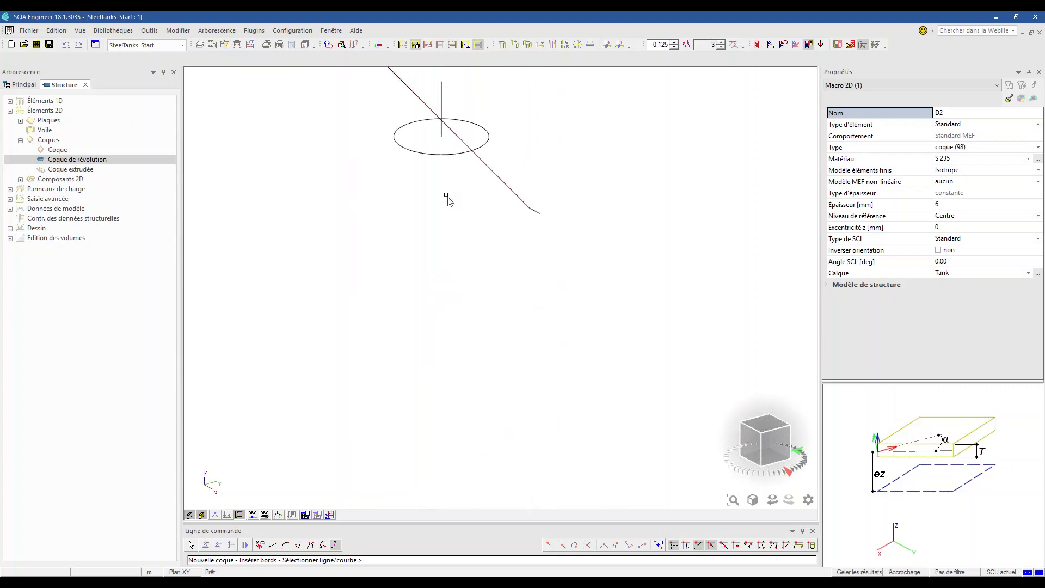
pyautogui.scroll(1, 445, 194)
pyautogui.moveTo(462, 211); pyautogui.dragTo(590, 333, button='middle')
pyautogui.moveTo(446, 77); pyautogui.dragTo(495, 204, button='middle')
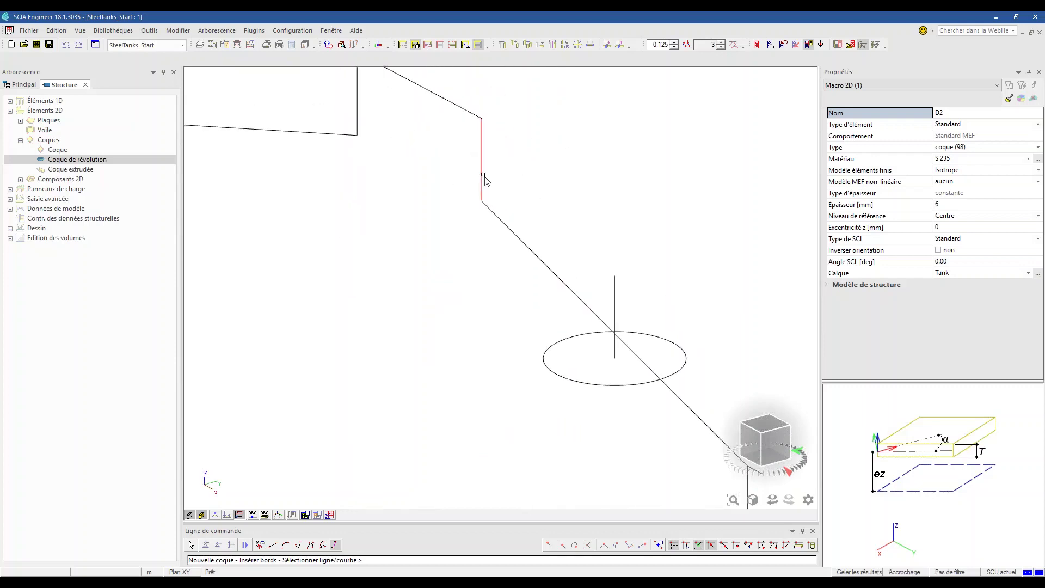
pyautogui.click(483, 177)
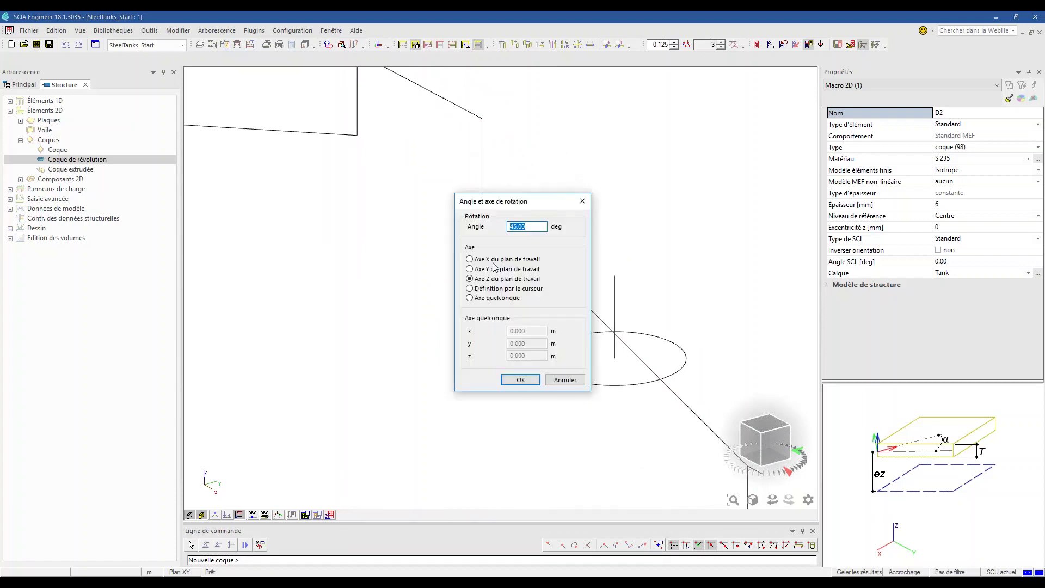
# Revolve the selected profile lines 45 degrees about the work plane's Z axis with the rotation centre at 0, and end the command.
pyautogui.click(520, 379)
pyautogui.scroll(-4, 490, 347)
pyautogui.moveTo(490, 347); pyautogui.dragTo(495, 261, button='middle')
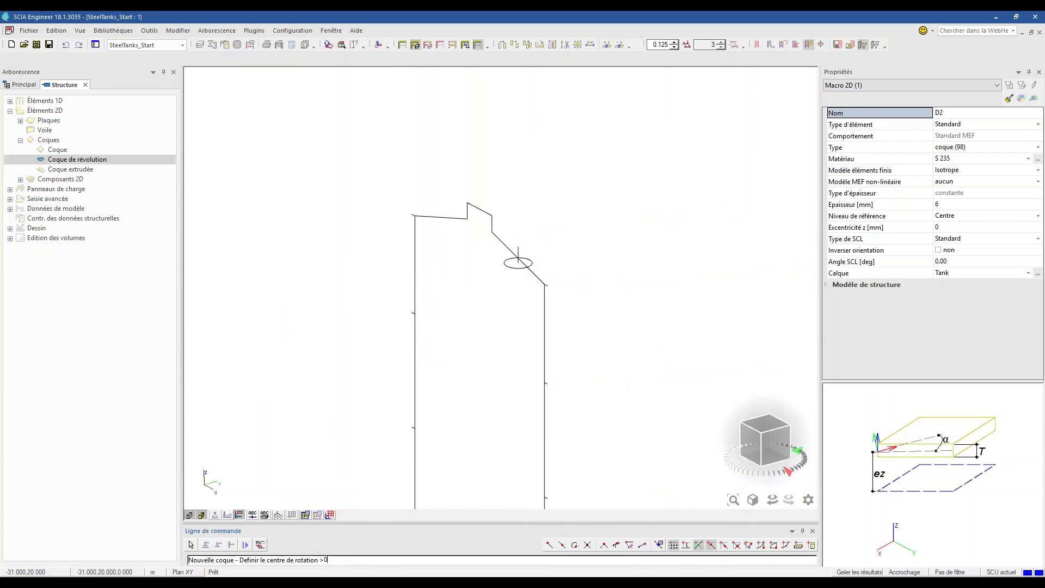
pyautogui.write('0')
pyautogui.press('Return')
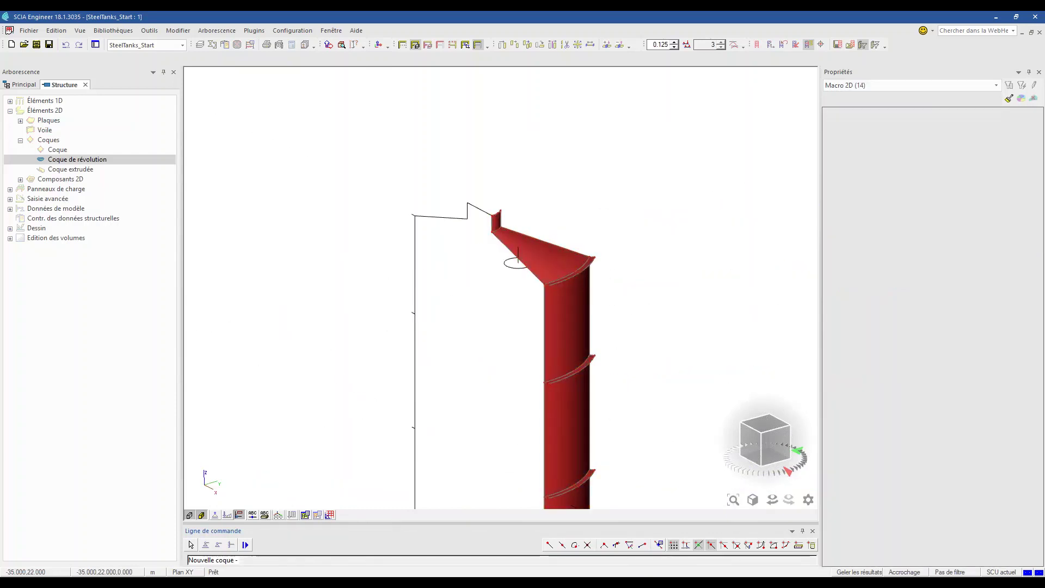
pyautogui.press('Escape')
# Select the horizontal stiffening ring plates along the tank wall and set their thickness to 15 mm.
pyautogui.scroll(-2, 474, 245)
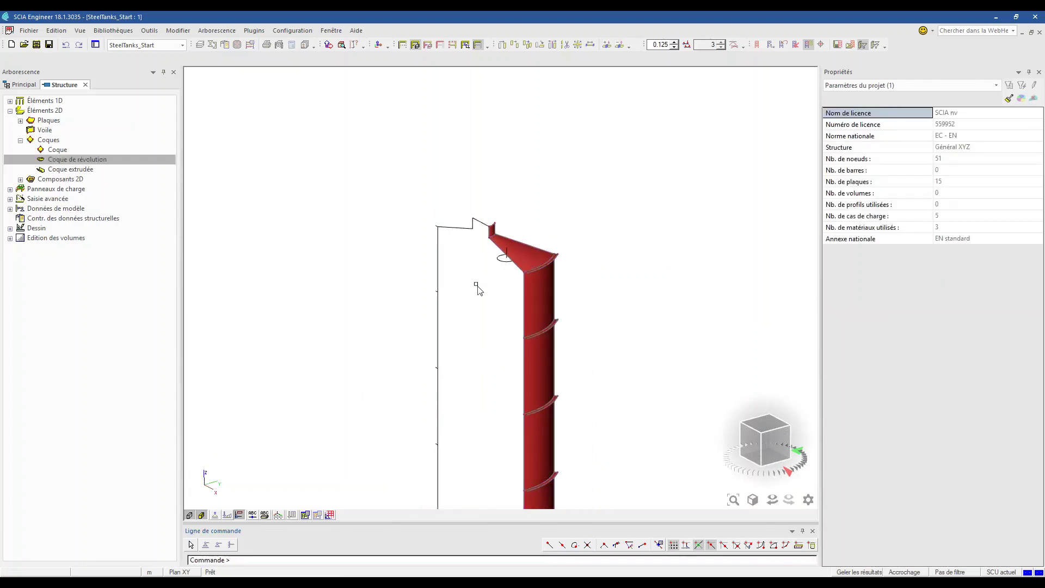
pyautogui.moveTo(477, 287)
pyautogui.keyDown('ctrl'); pyautogui.mouseDown(button='right')
pyautogui.moveTo(485, 193)
pyautogui.moveTo(478, 268)
pyautogui.mouseUp(button='right'); pyautogui.keyUp('ctrl')
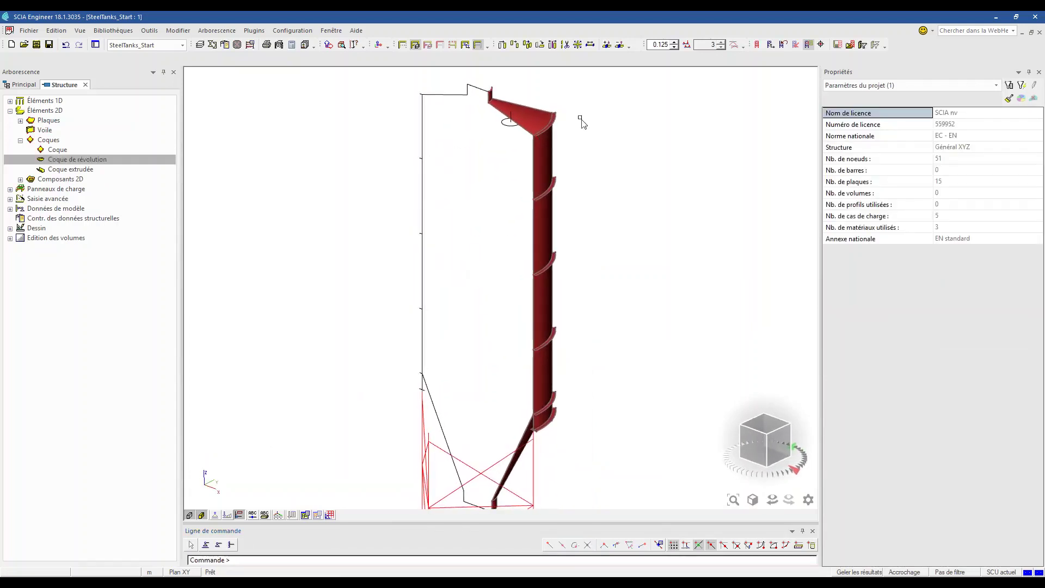
pyautogui.scroll(3, 577, 122)
pyautogui.click(532, 129)
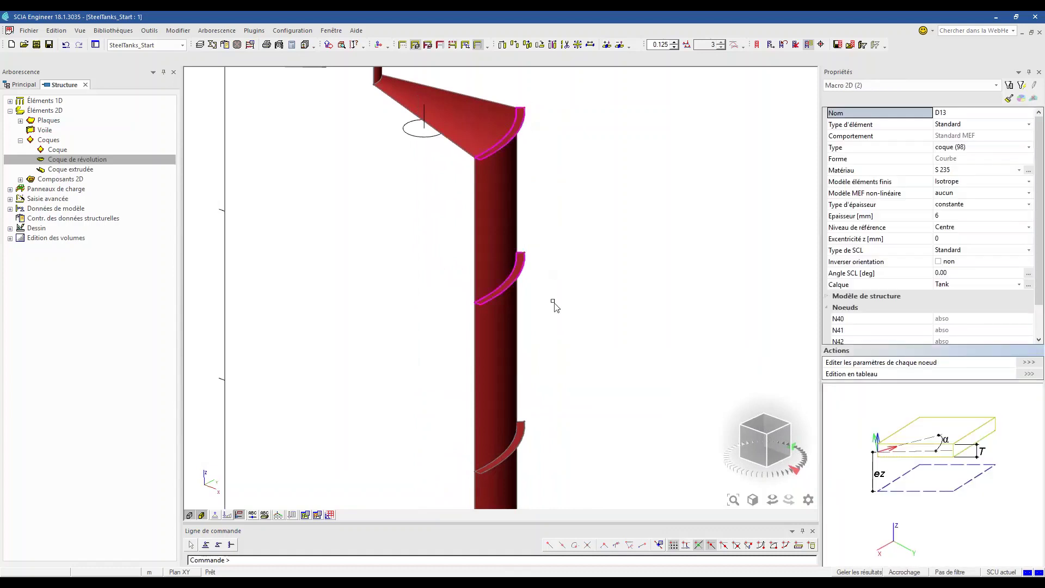
pyautogui.click(531, 260)
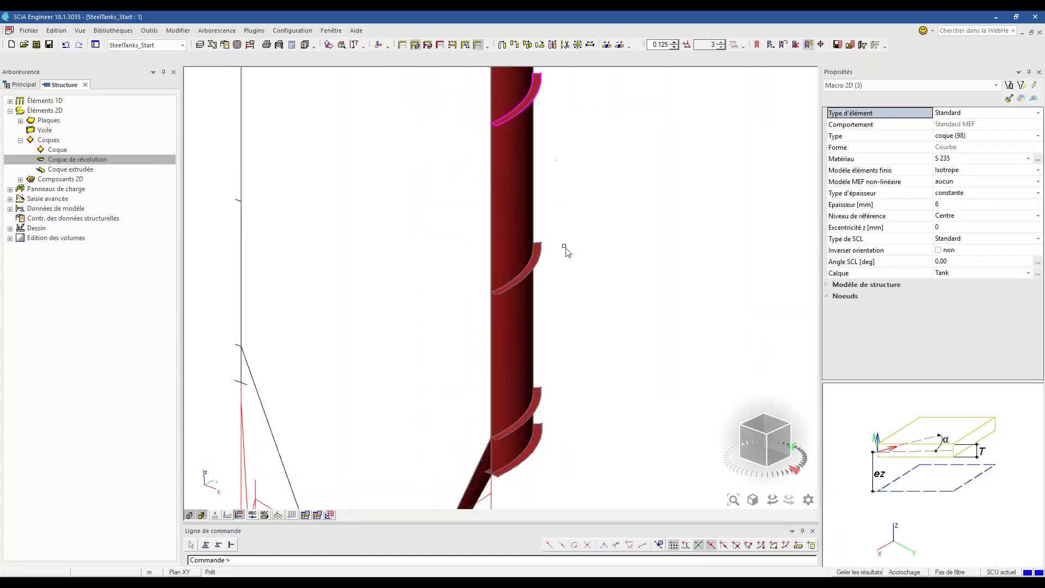
pyautogui.click(536, 255)
pyautogui.click(536, 396)
pyautogui.click(543, 443)
pyautogui.click(942, 205)
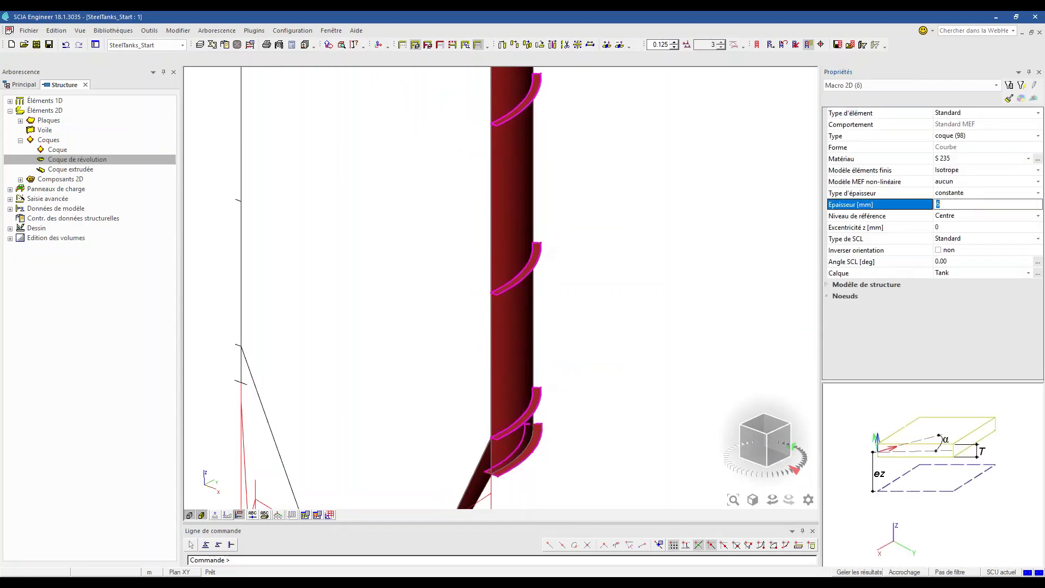
pyautogui.write('15')
pyautogui.press('Return')
pyautogui.press('Escape')
# Select one wall plate of the tank and use its material S 235 to select all plates with that same property.
pyautogui.scroll(-2, 404, 306)
pyautogui.moveTo(423, 305); pyautogui.dragTo(450, 354, button='middle')
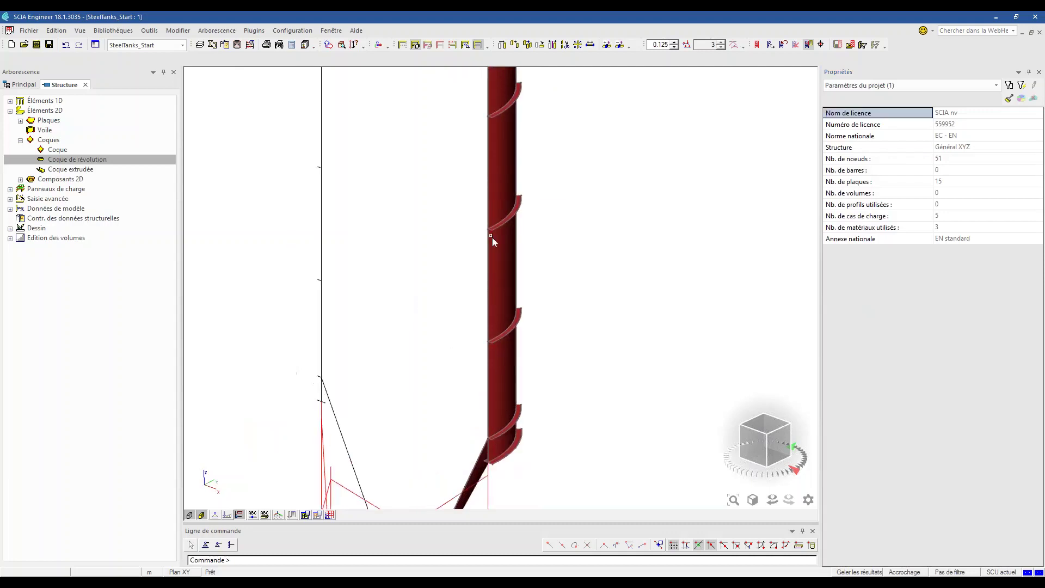
pyautogui.click(488, 208)
pyautogui.press('Escape')
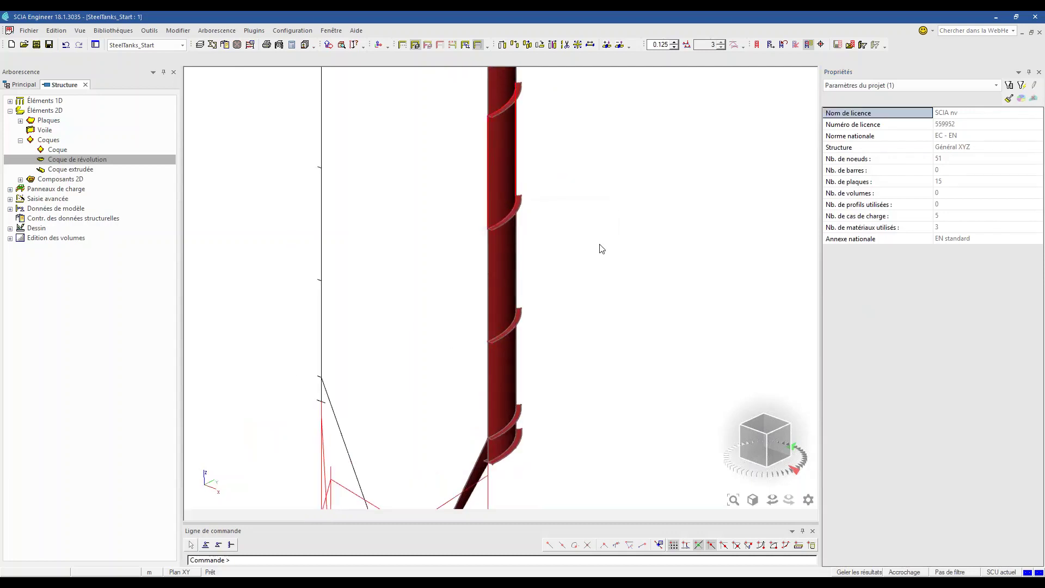
pyautogui.click(880, 162)
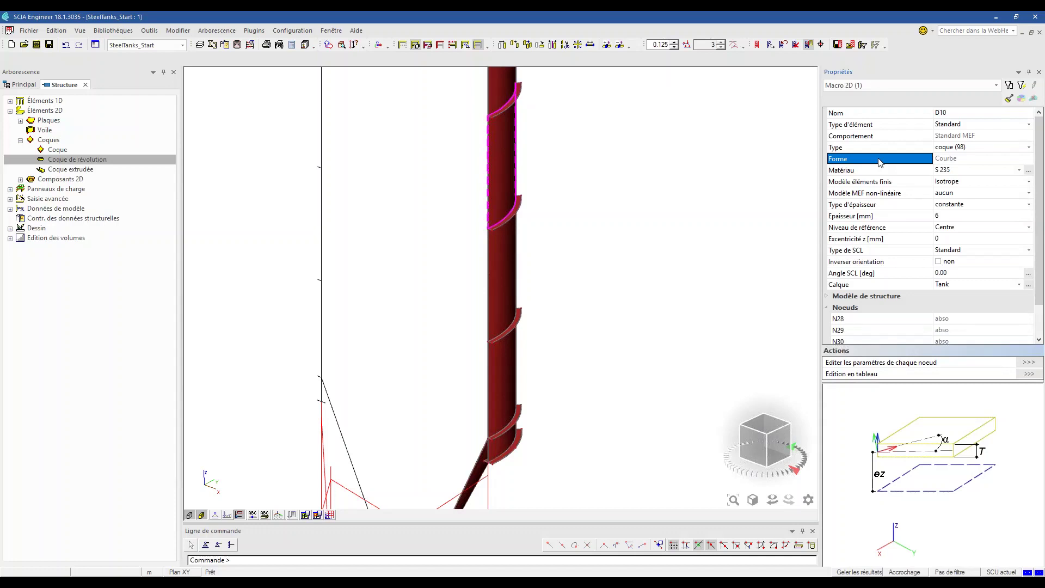
pyautogui.click(869, 139)
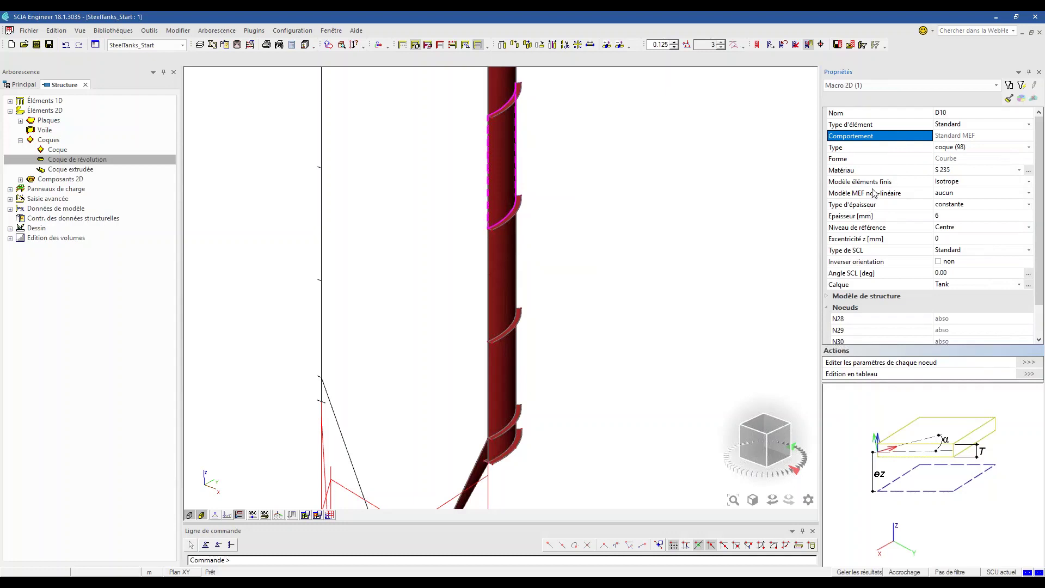
pyautogui.click(867, 173)
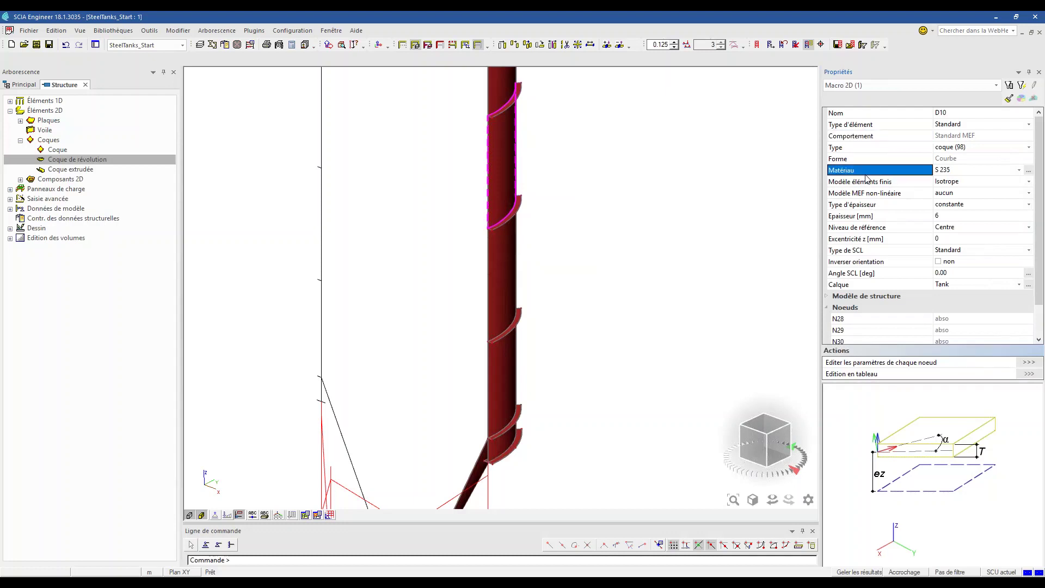
pyautogui.click(1021, 87)
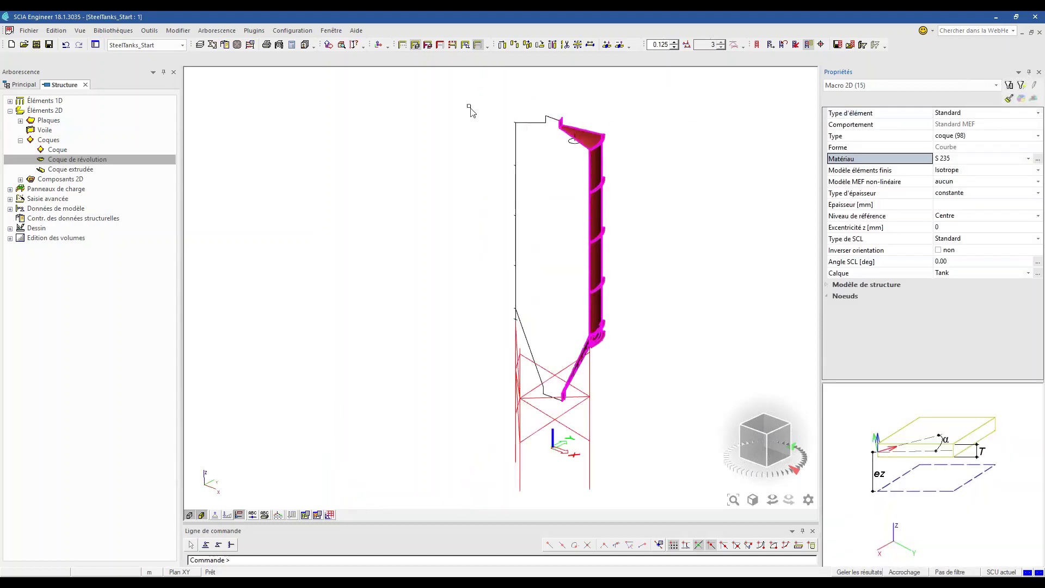
# Multi-copy the selected plates with 8 copies, rotated 45 degrees about the UCS Z axis between two copies, and clear the selection.
pyautogui.click(179, 33)
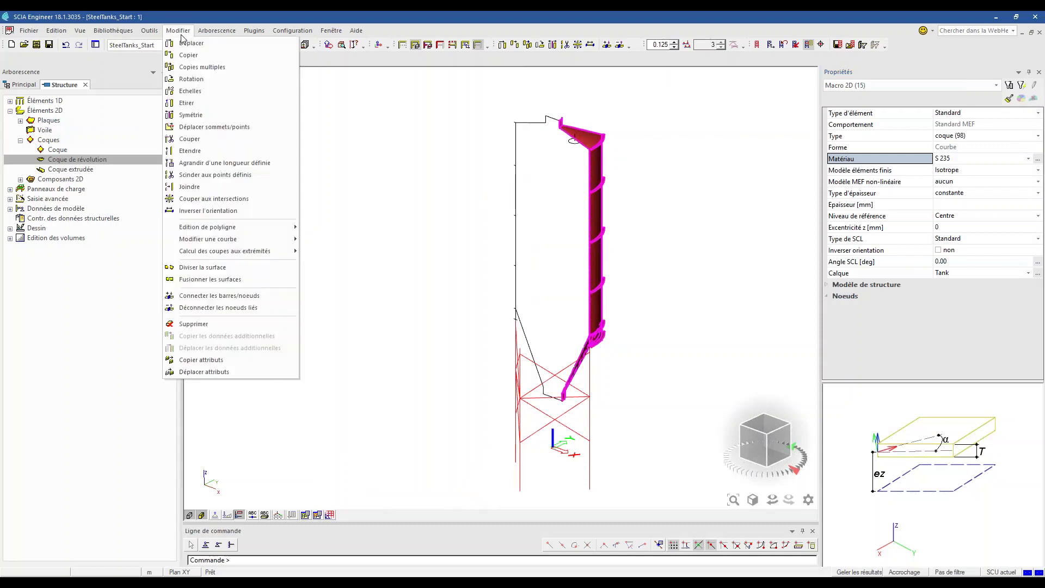
pyautogui.click(224, 66)
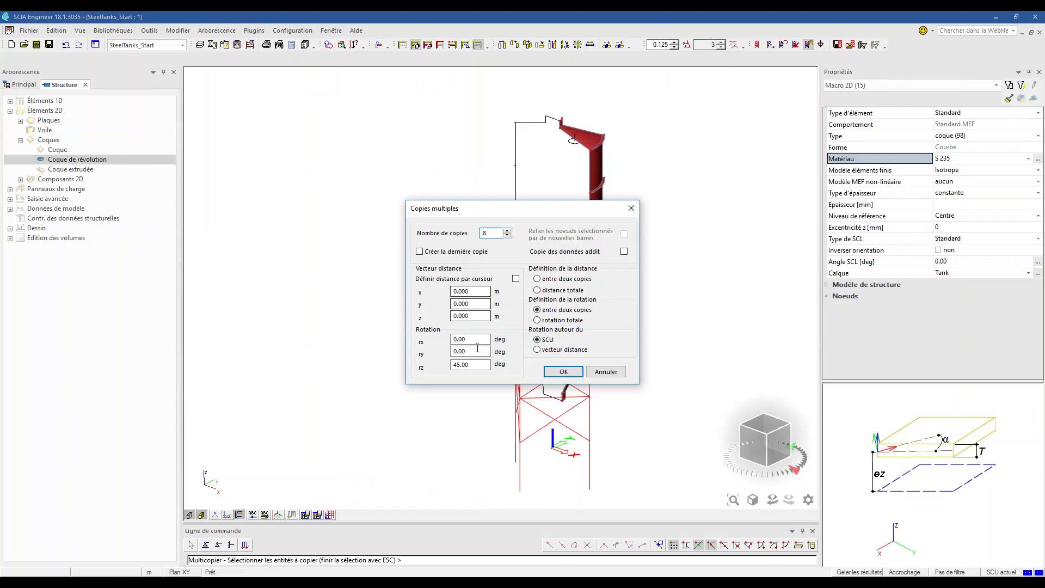
pyautogui.click(475, 368)
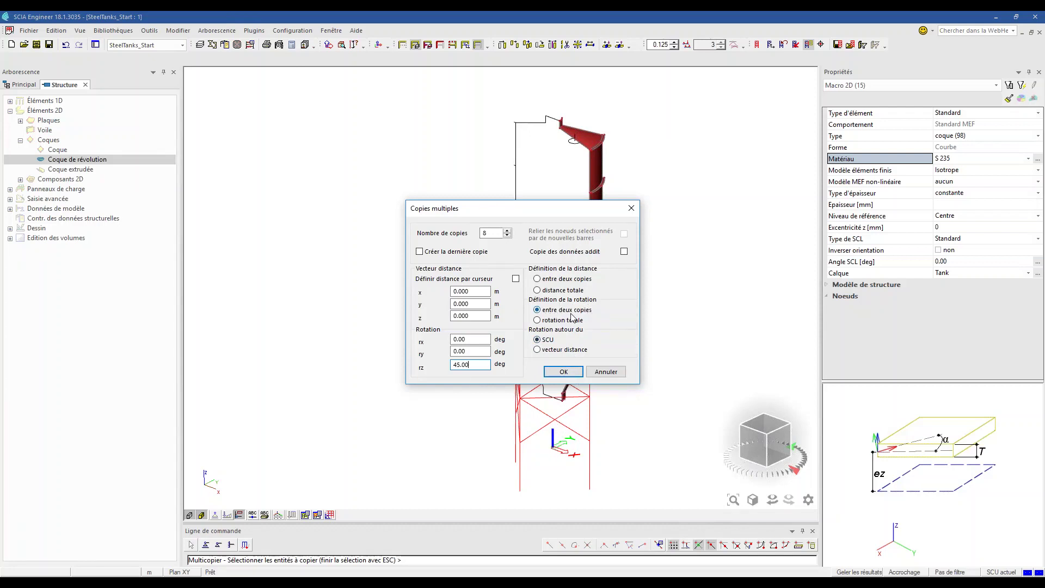
pyautogui.click(563, 371)
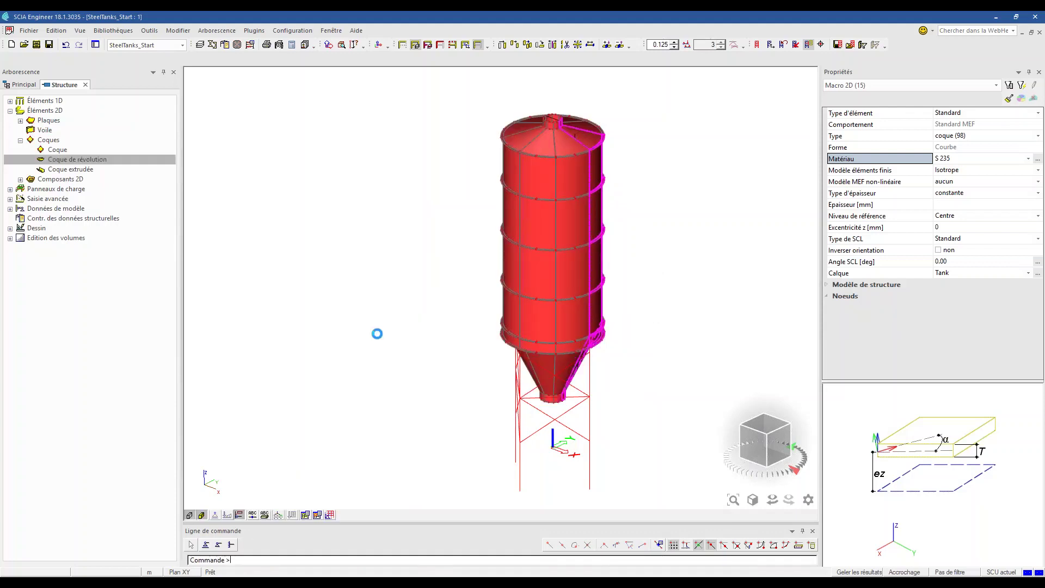
pyautogui.press('Escape')
# Switch the tank to wireframe display and bring the roof area with the circle and its vertical line into view.
pyautogui.keyDown('ctrl'); pyautogui.moveTo(357, 317); pyautogui.dragTo(321, 326, button='right'); pyautogui.keyUp('ctrl')
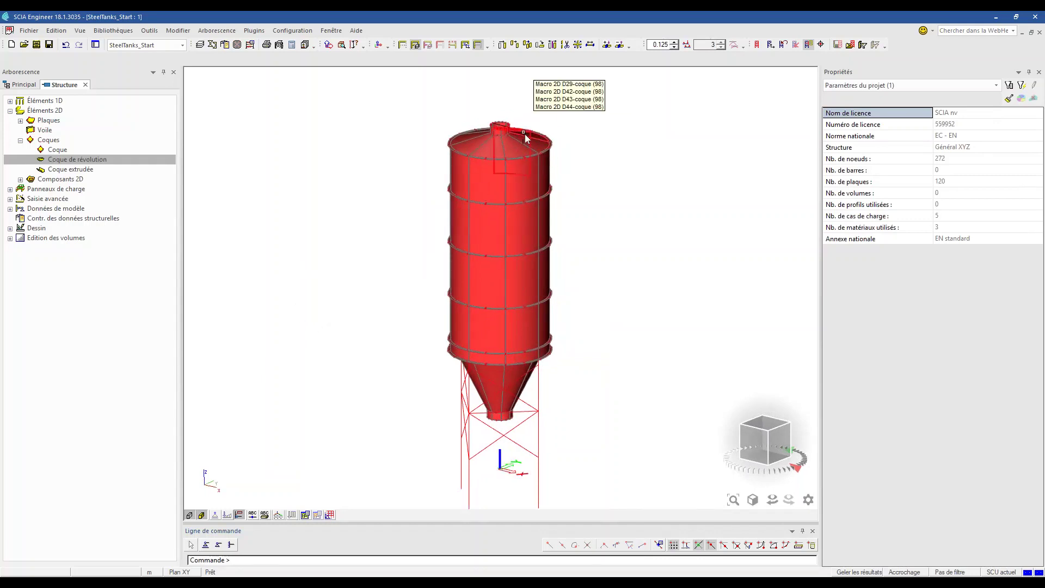
pyautogui.scroll(5, 525, 134)
pyautogui.click(189, 514)
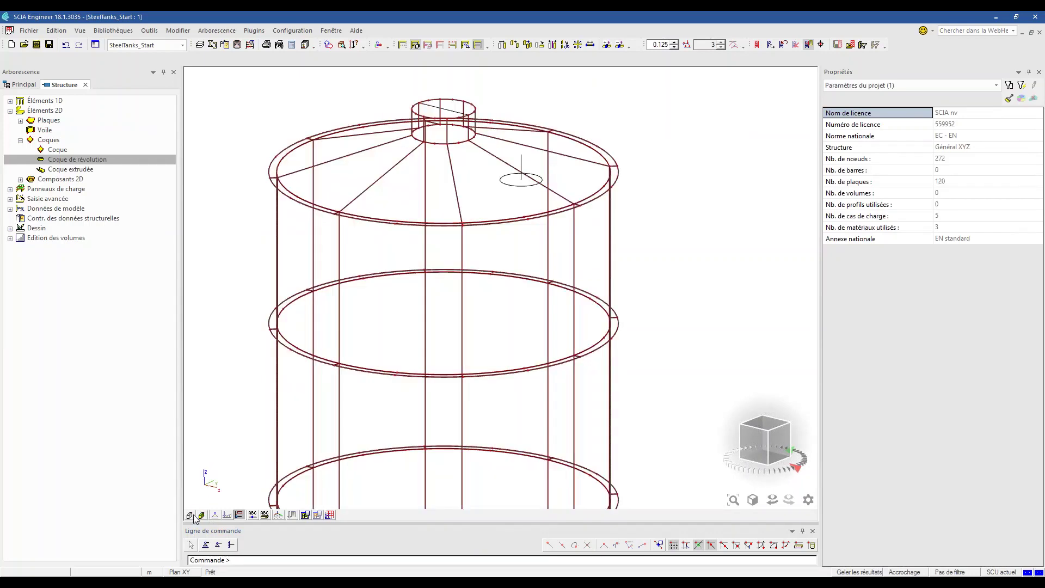
pyautogui.scroll(3, 523, 185)
pyautogui.scroll(-3, 518, 173)
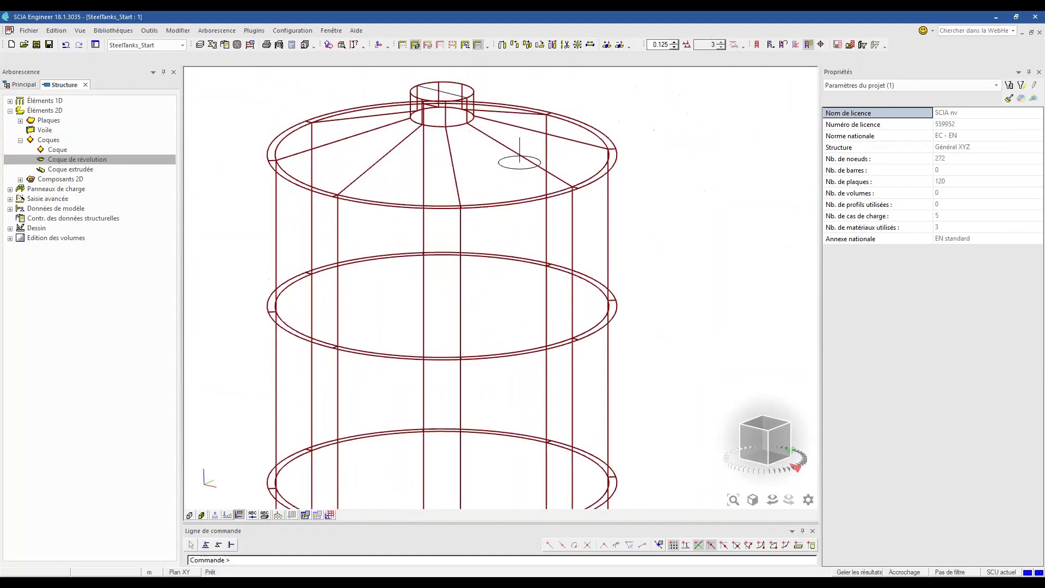
# Switch to the PowerPoint presentation, show slide 4 on steel tank modelling and loading, and return to SCIA Engineer.
pyautogui.hotkey('alt', 'Tab')
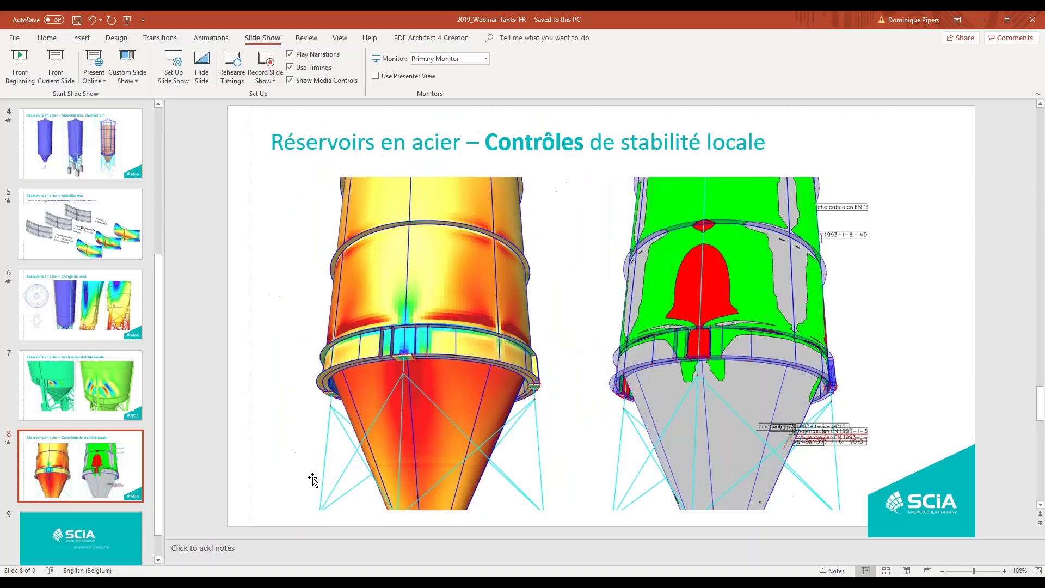
pyautogui.click(80, 158)
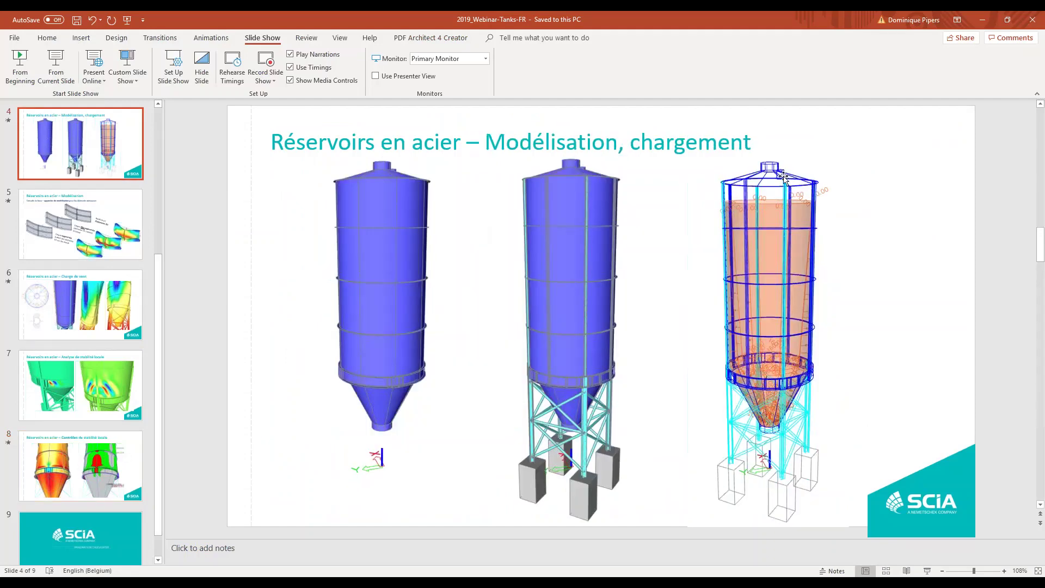
pyautogui.hotkey('alt', 'Tab')
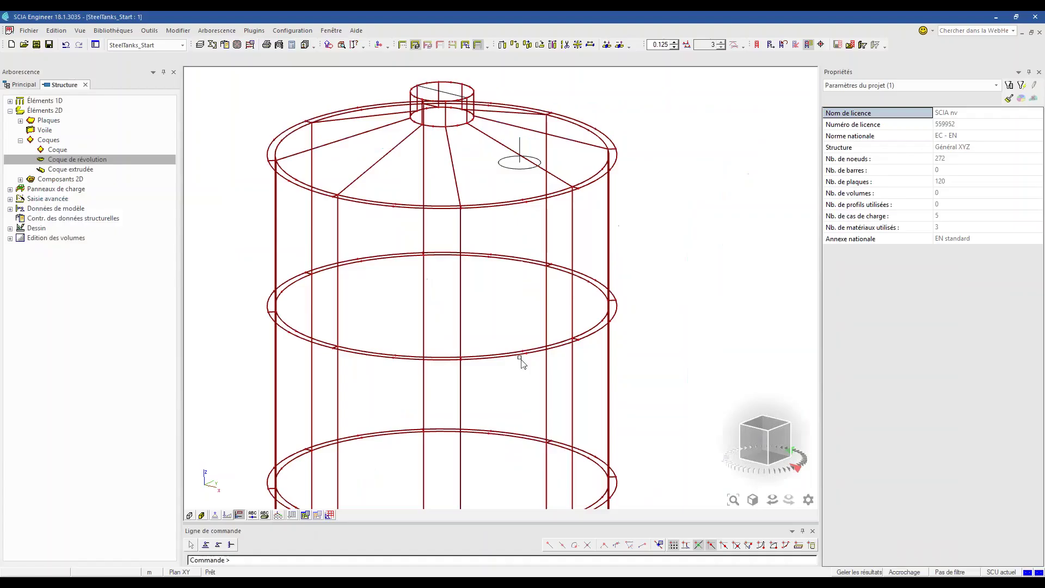
# Start an extruded shell of S 235 with 12 mm thickness on the Tank layer and pick the existing roof circle as its edge.
pyautogui.doubleClick(99, 168)
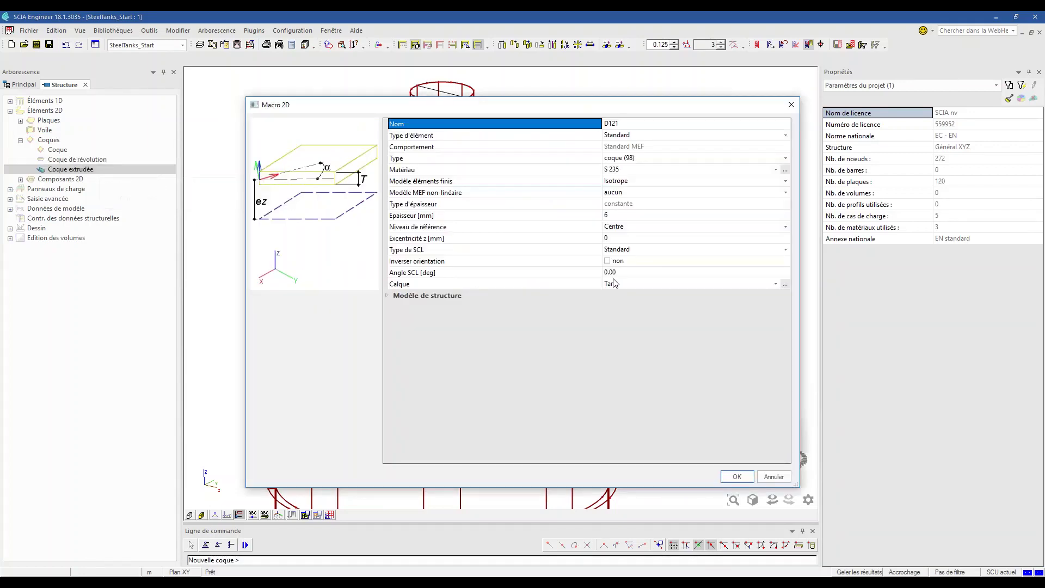
pyautogui.click(616, 217)
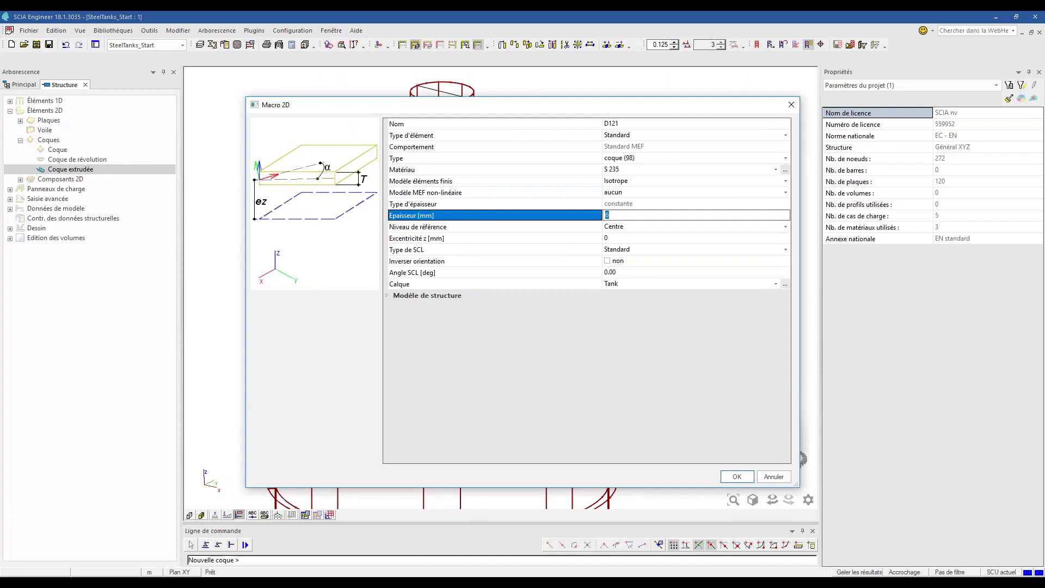
pyautogui.click(736, 475)
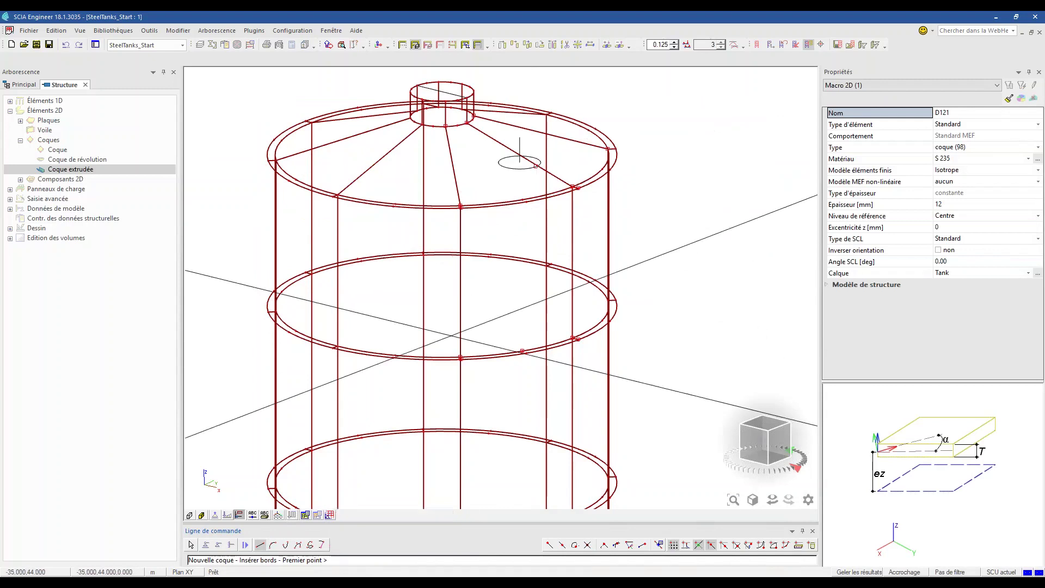
pyautogui.click(321, 544)
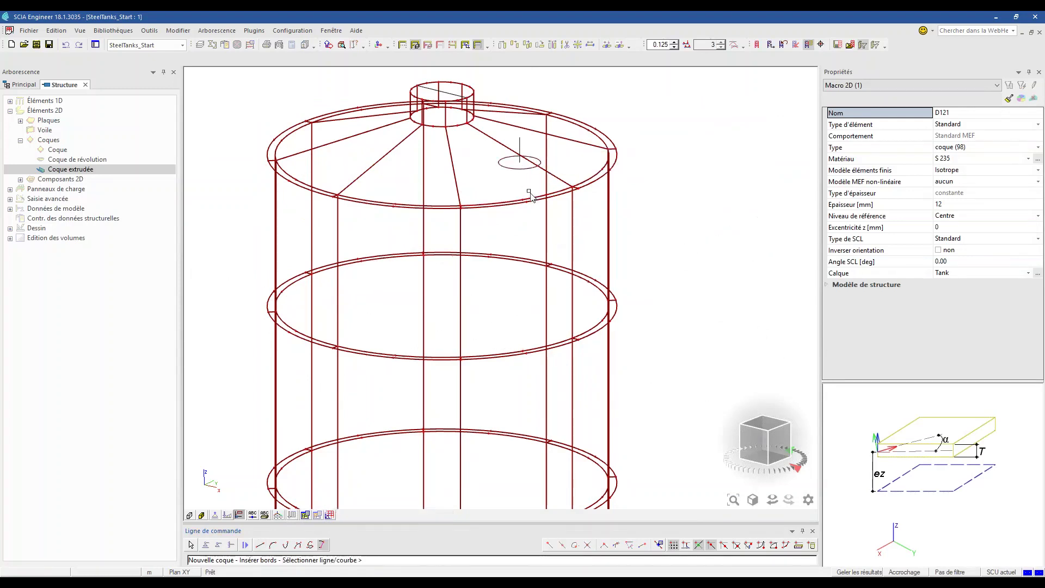
pyautogui.click(469, 195)
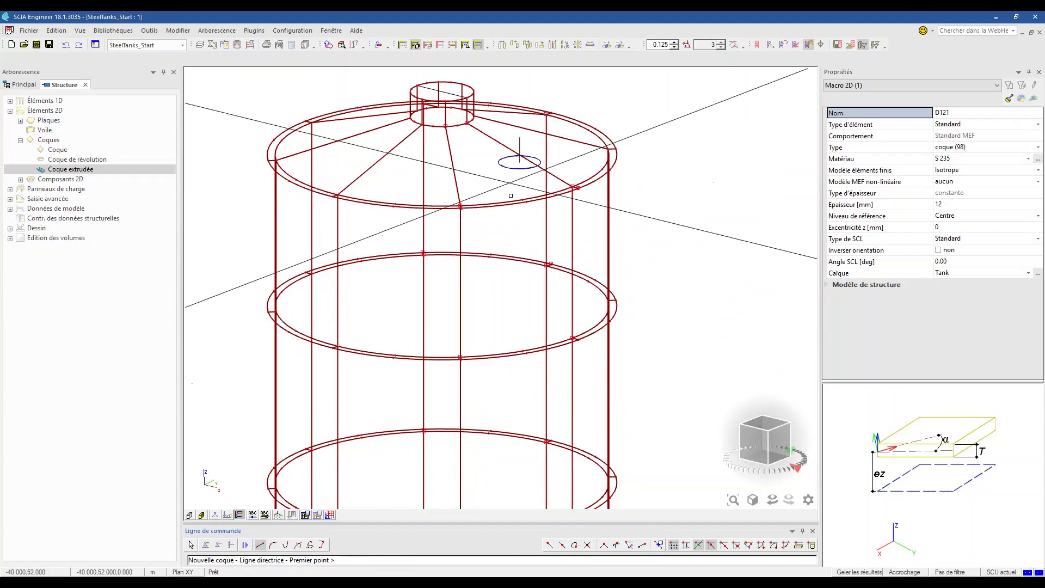
# Extrude the circle along the vertical line from its lower to its upper end, end the command, and check the nozzle in shaded display.
pyautogui.scroll(3, 526, 144)
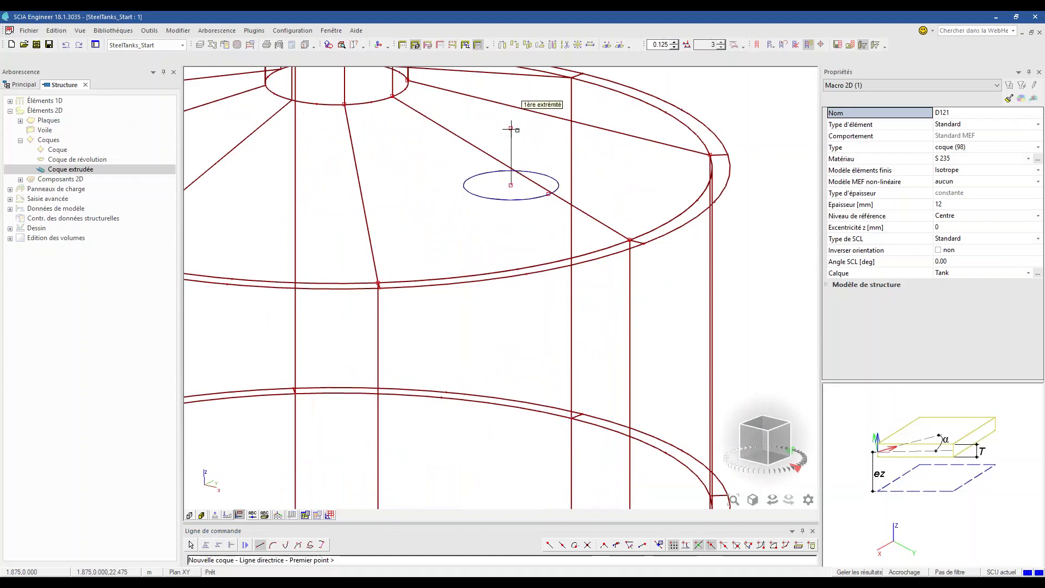
pyautogui.click(511, 185)
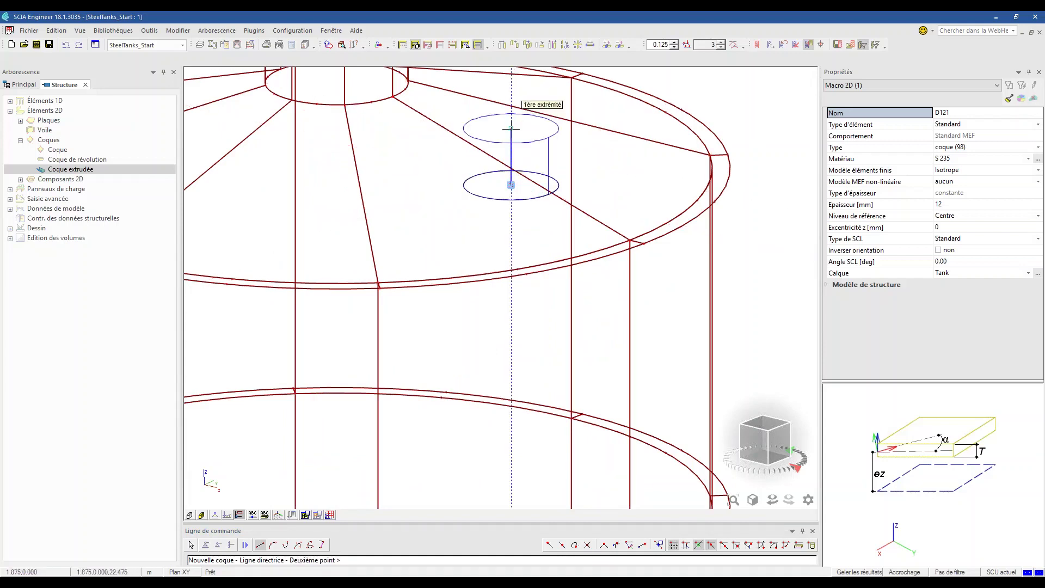
pyautogui.click(511, 128)
pyautogui.press('Escape')
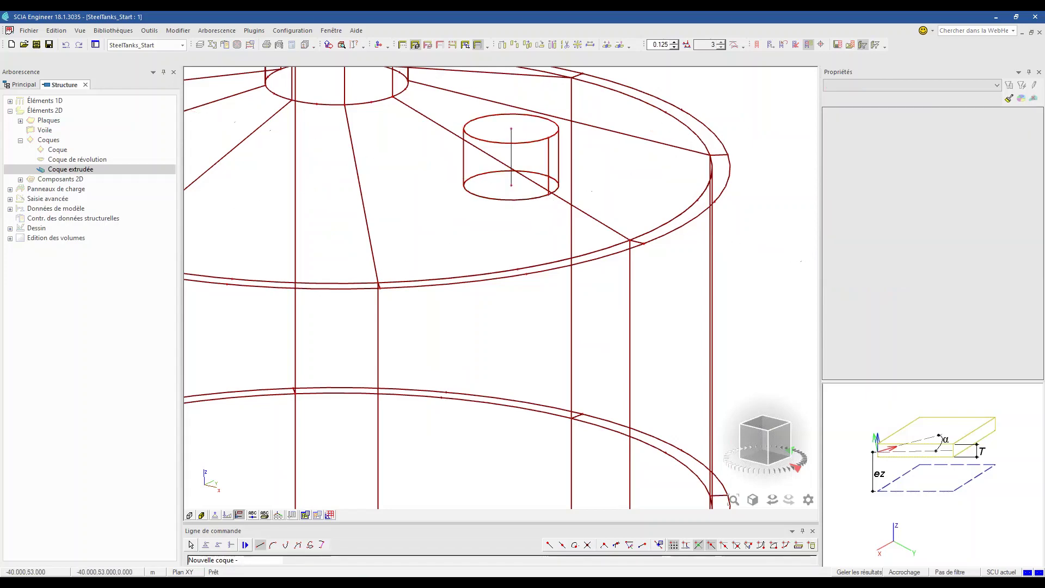
pyautogui.press('Escape')
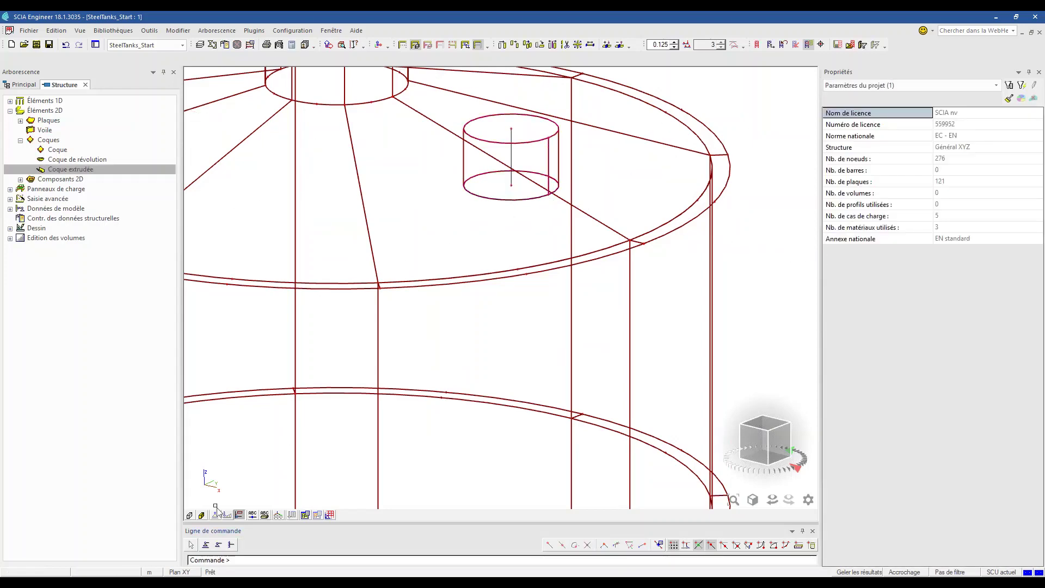
pyautogui.click(201, 515)
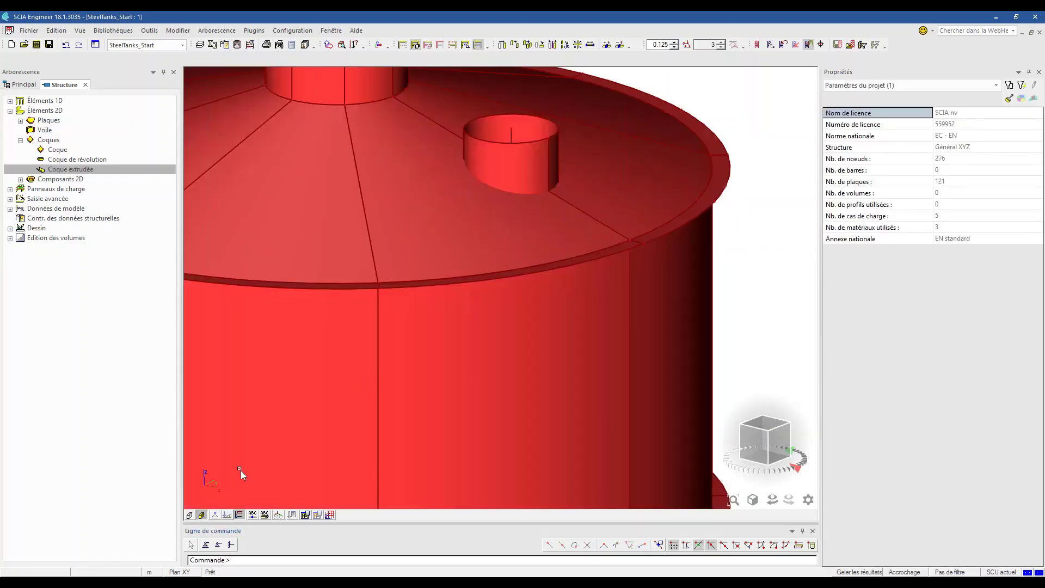
pyautogui.click(201, 515)
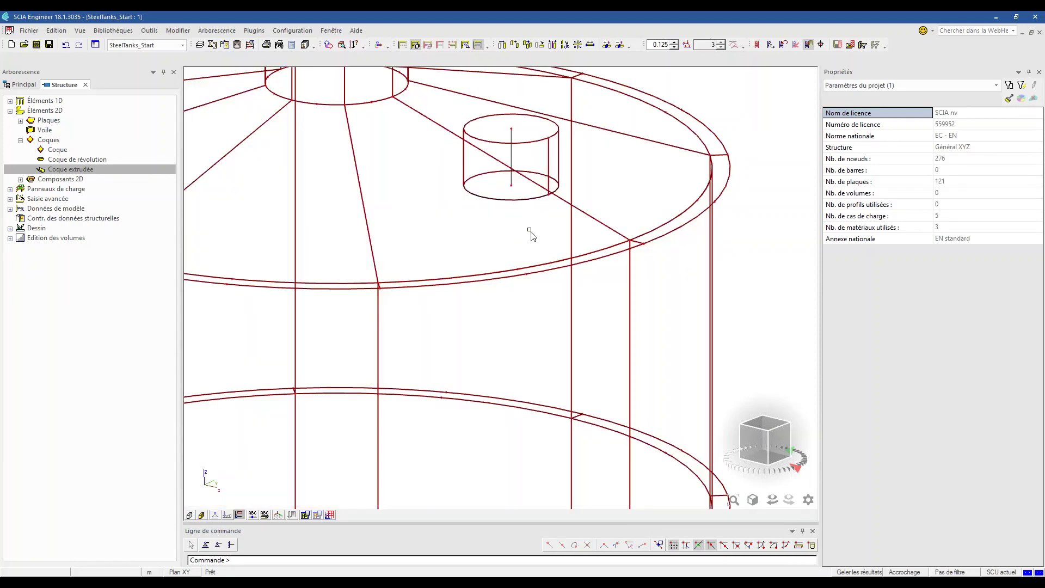
# Isolate the two roof segments around the small nozzle together with the nozzle using activity by selection, hide inactive members, and clear the selection.
pyautogui.click(592, 218)
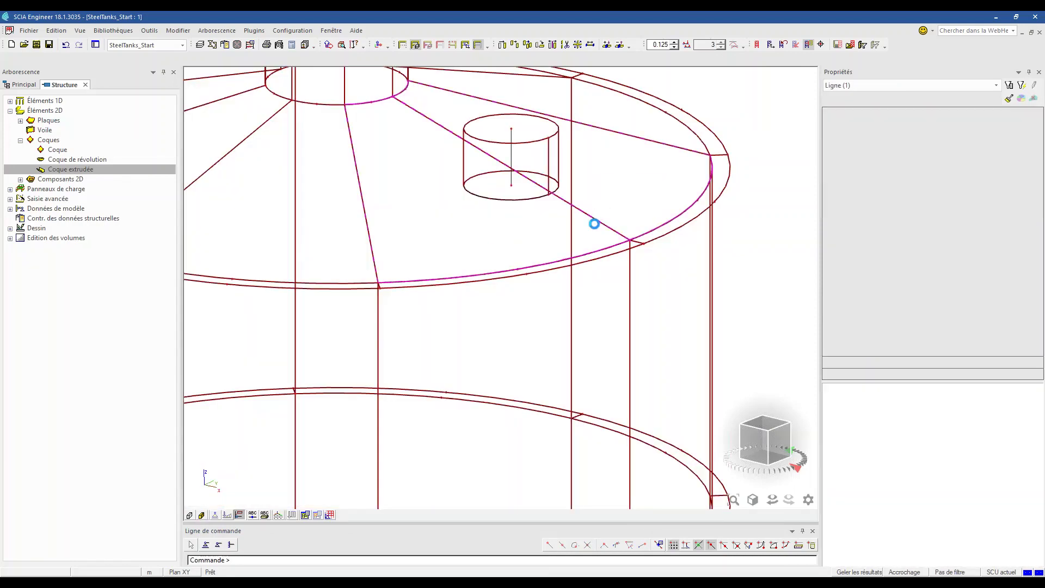
pyautogui.click(511, 120)
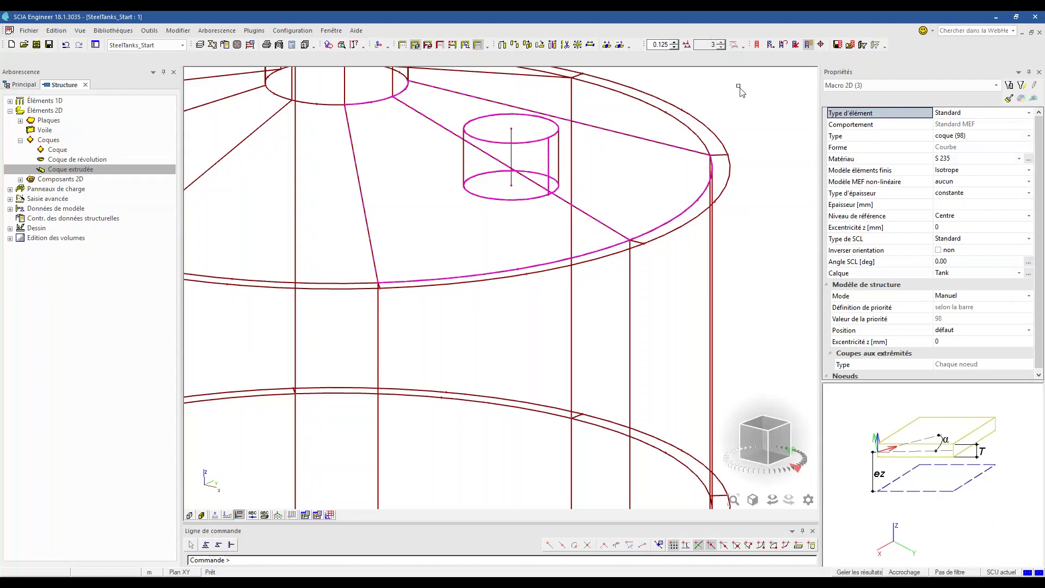
pyautogui.click(445, 48)
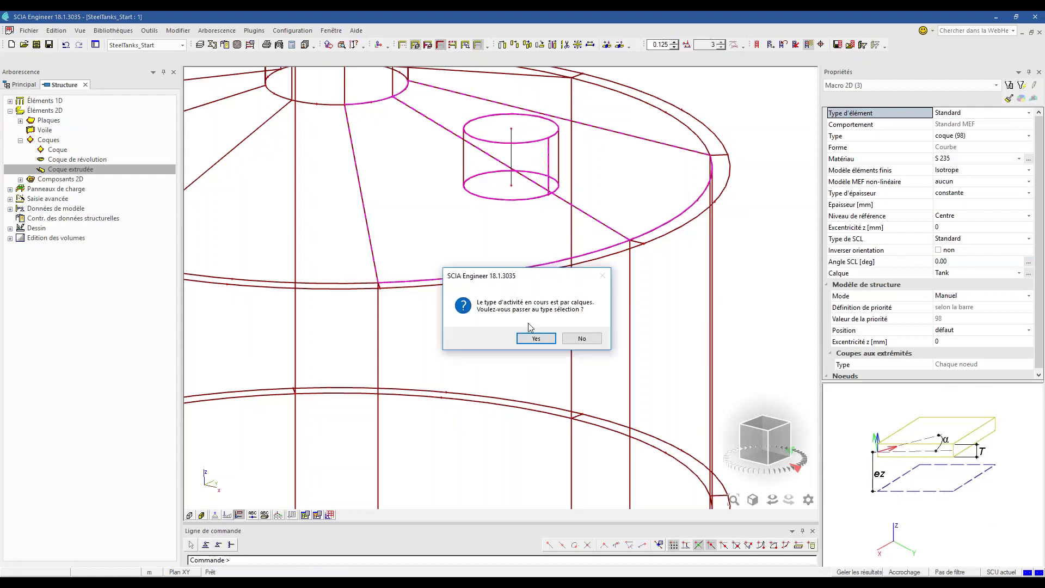
pyautogui.click(536, 338)
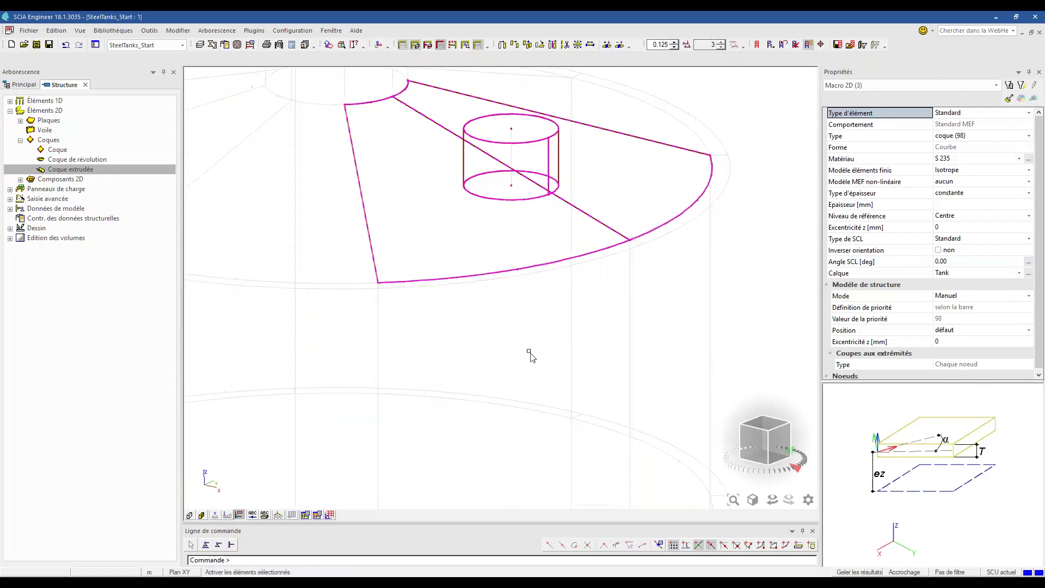
pyautogui.click(478, 45)
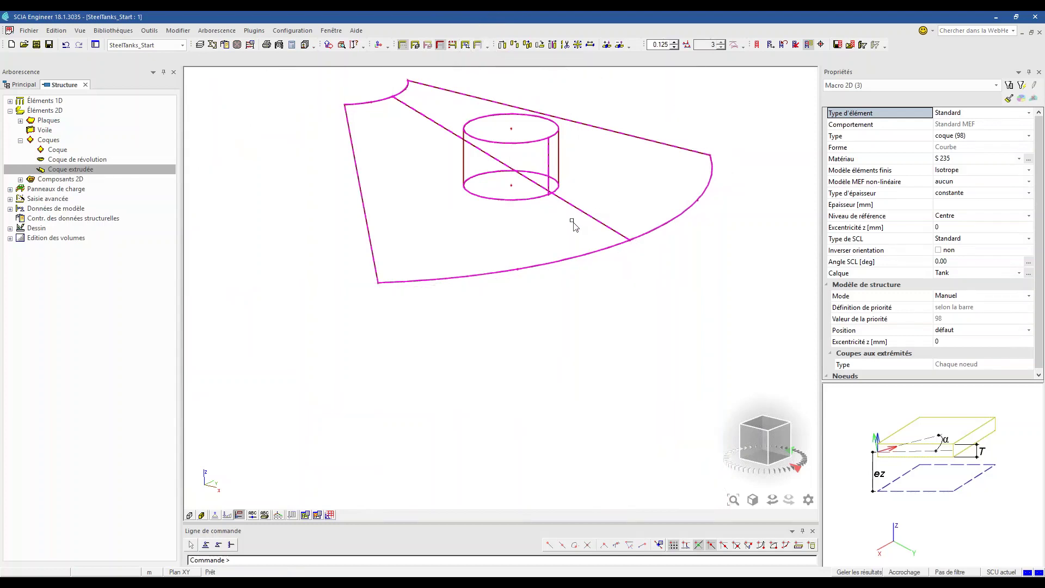
pyautogui.press('Escape')
pyautogui.moveTo(509, 254); pyautogui.dragTo(498, 288, button='middle')
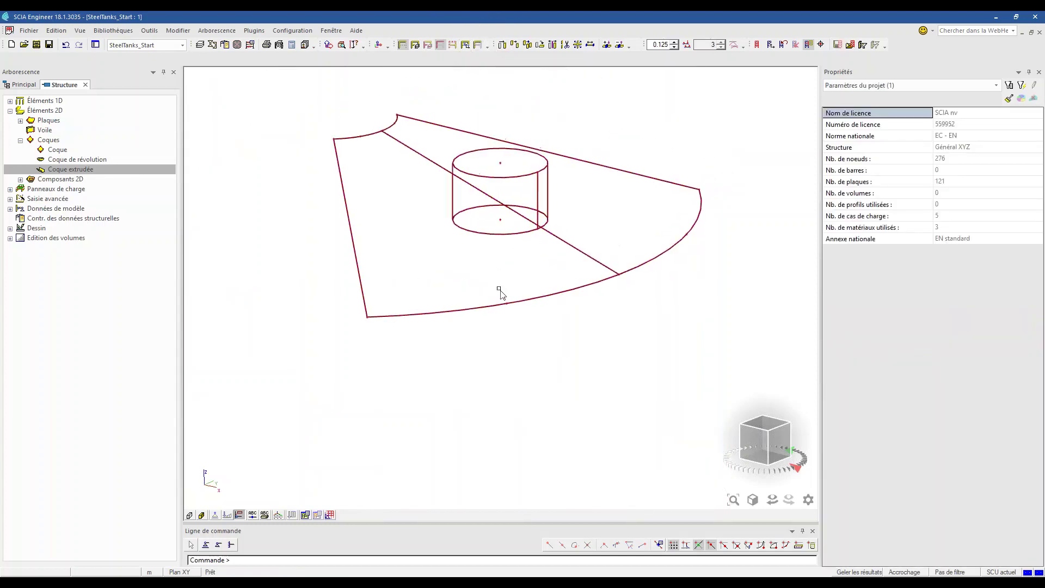
# Show the isolated parts in shaded display and examine from several angles how the nozzle passes through the roof.
pyautogui.click(201, 515)
pyautogui.keyDown('ctrl'); pyautogui.moveTo(404, 405); pyautogui.dragTo(433, 389, button='right'); pyautogui.keyUp('ctrl')
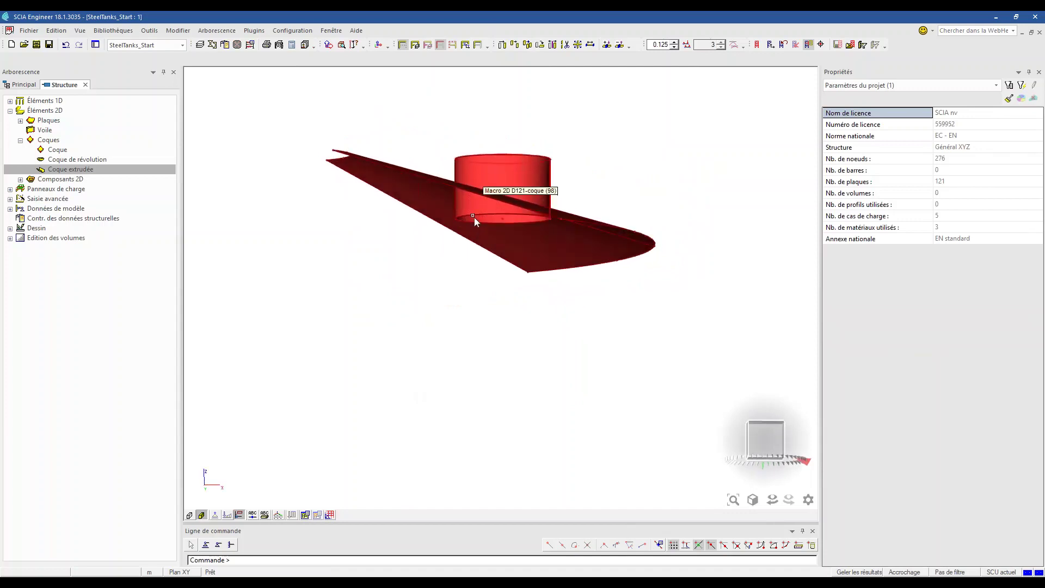
pyautogui.keyDown('ctrl'); pyautogui.moveTo(467, 298); pyautogui.dragTo(466, 397, button='right'); pyautogui.keyUp('ctrl')
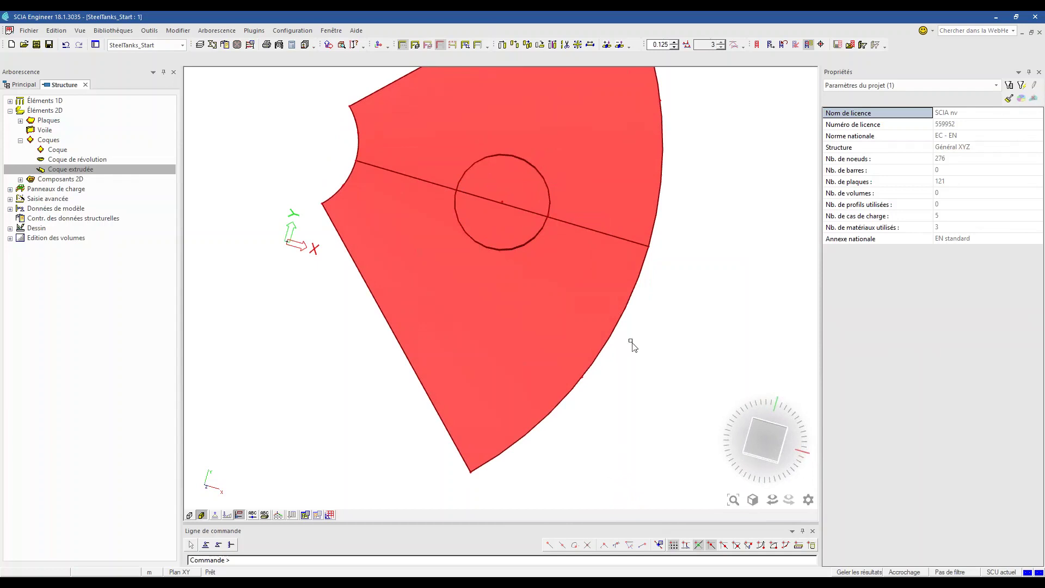
pyautogui.keyDown('ctrl'); pyautogui.moveTo(647, 388); pyautogui.dragTo(628, 355, button='right'); pyautogui.keyUp('ctrl')
pyautogui.moveTo(316, 290); pyautogui.dragTo(330, 314, button='middle')
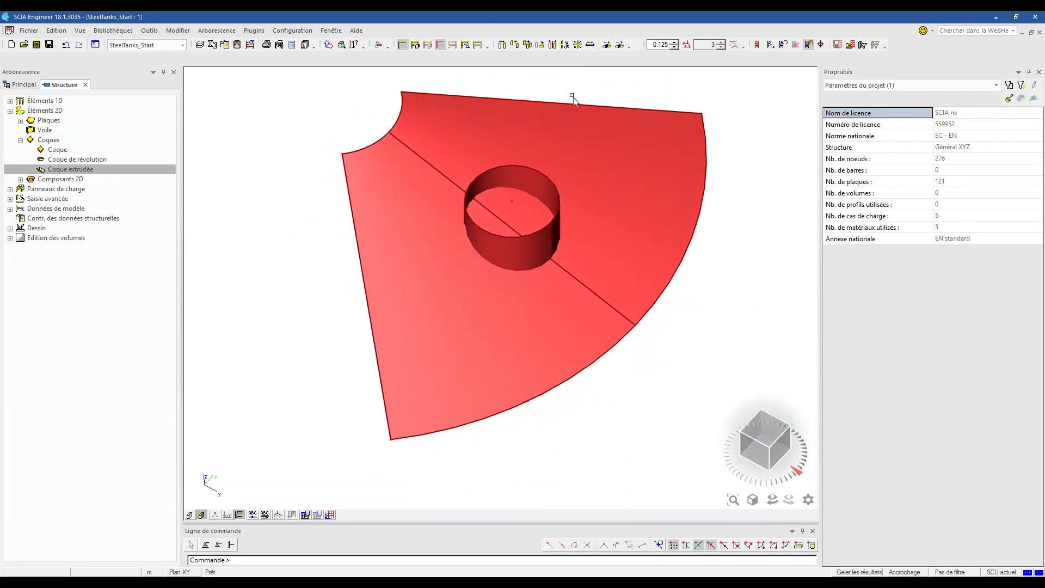
# Connect the displayed roof segments and nozzle with Connection enabled, leaving alignment and the structural data check off.
pyautogui.click(606, 45)
pyautogui.click(503, 343)
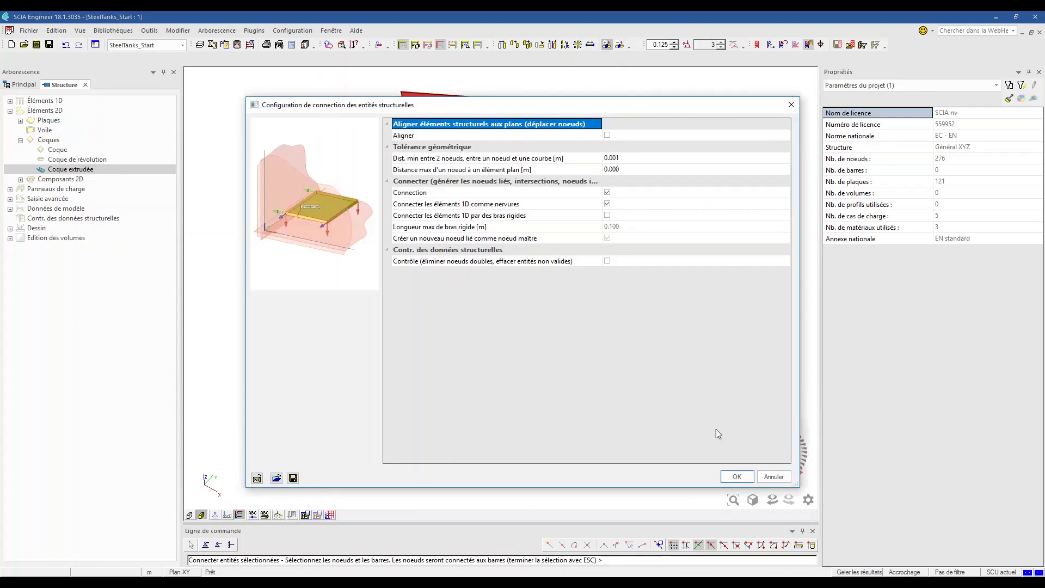
pyautogui.click(736, 477)
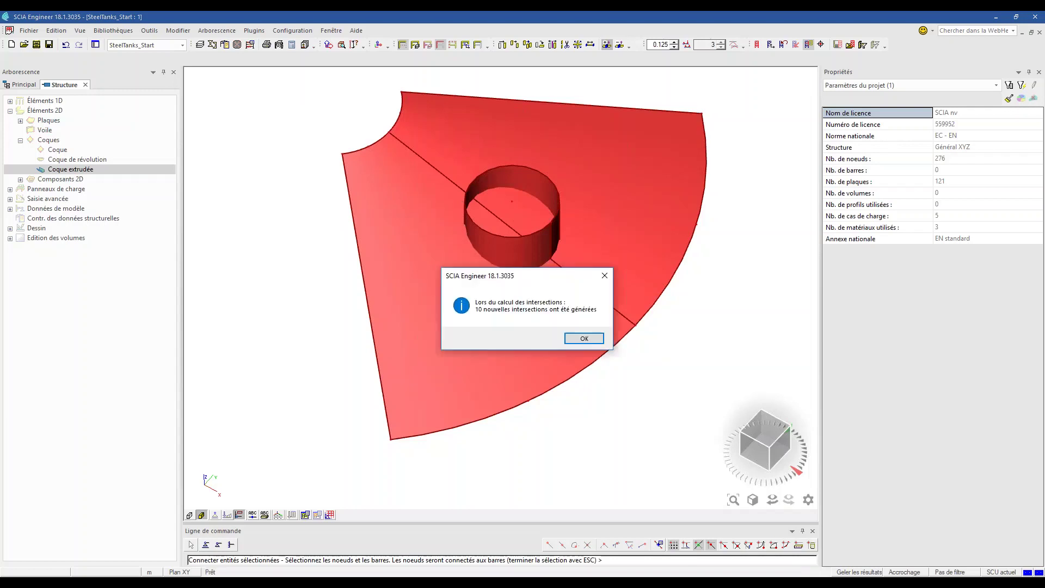
pyautogui.click(571, 339)
# Return to wireframe display and inspect the properties of the intersection line between the nozzle and the roof.
pyautogui.click(201, 515)
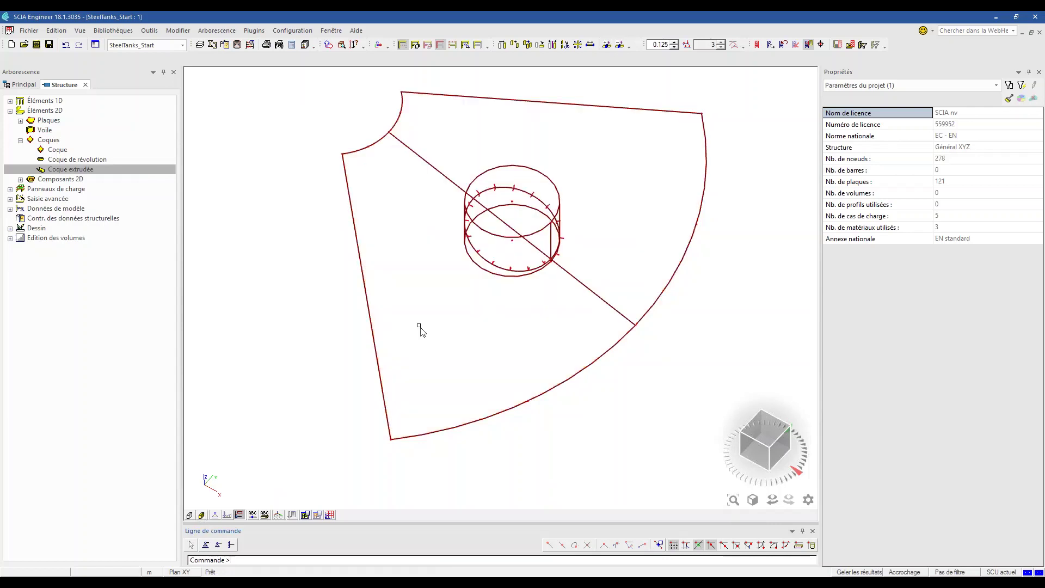
pyautogui.scroll(3, 506, 202)
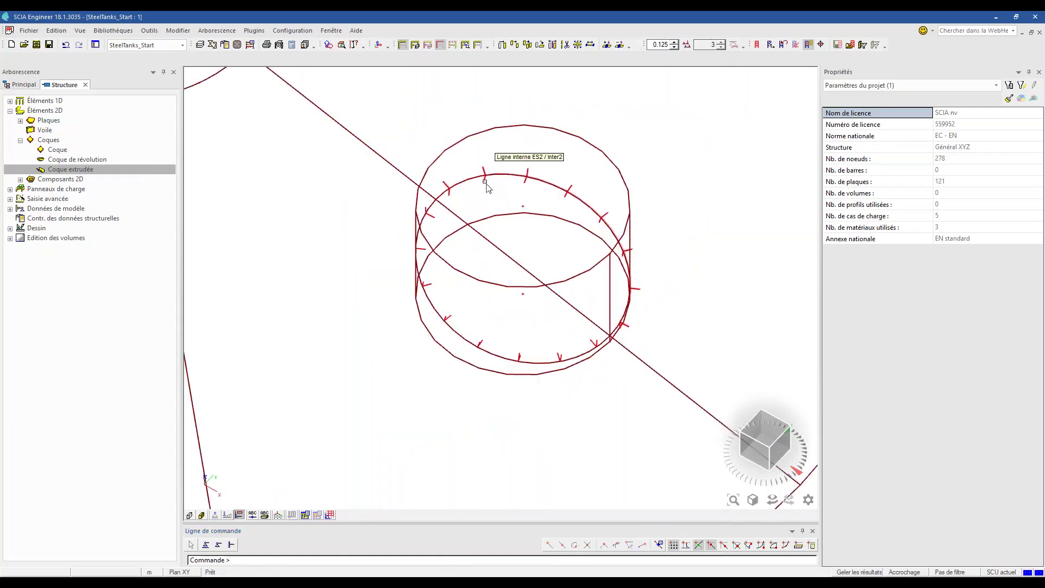
pyautogui.click(486, 184)
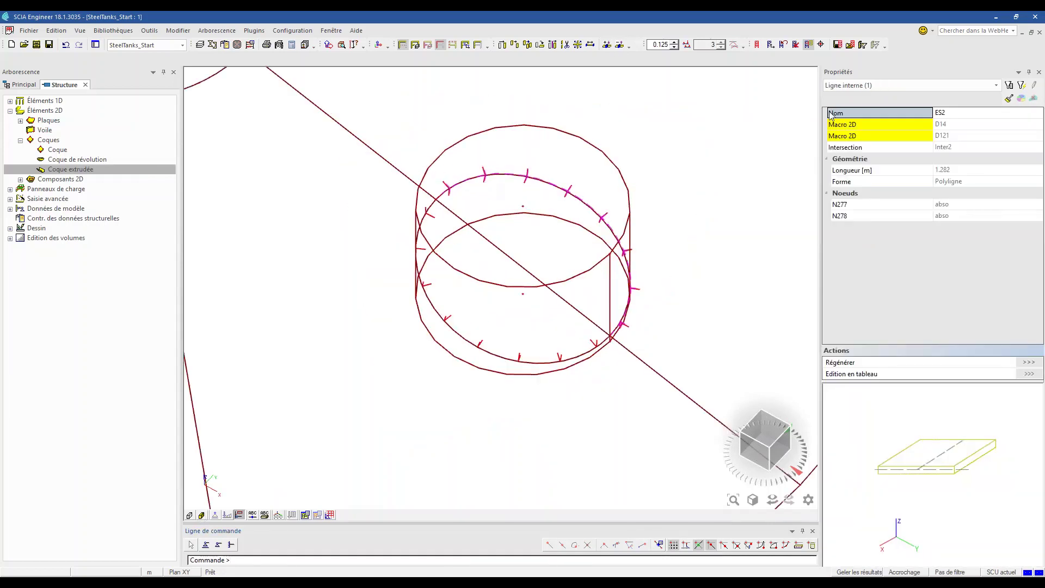
pyautogui.click(847, 125)
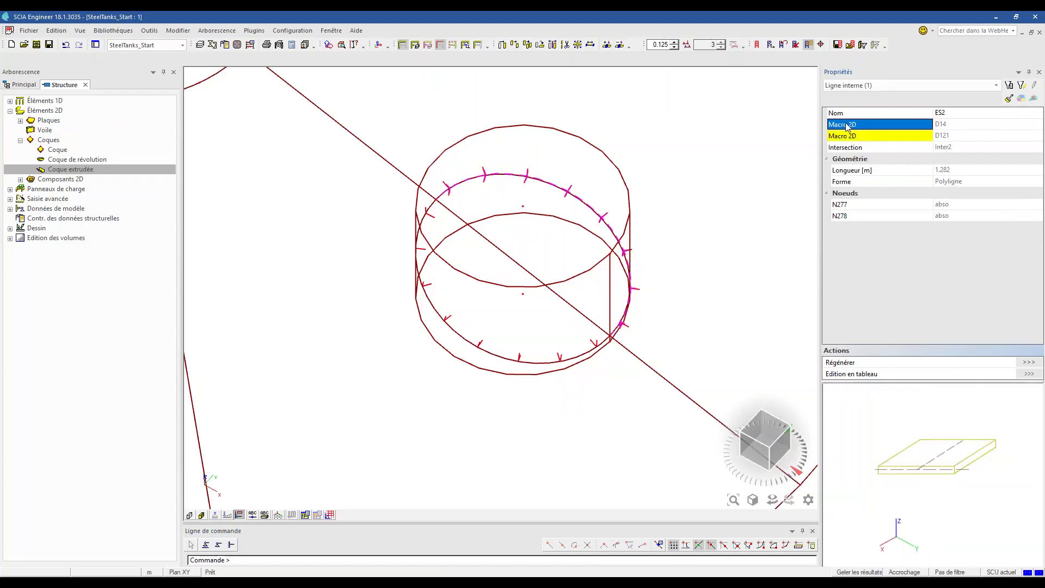
pyautogui.press('Escape')
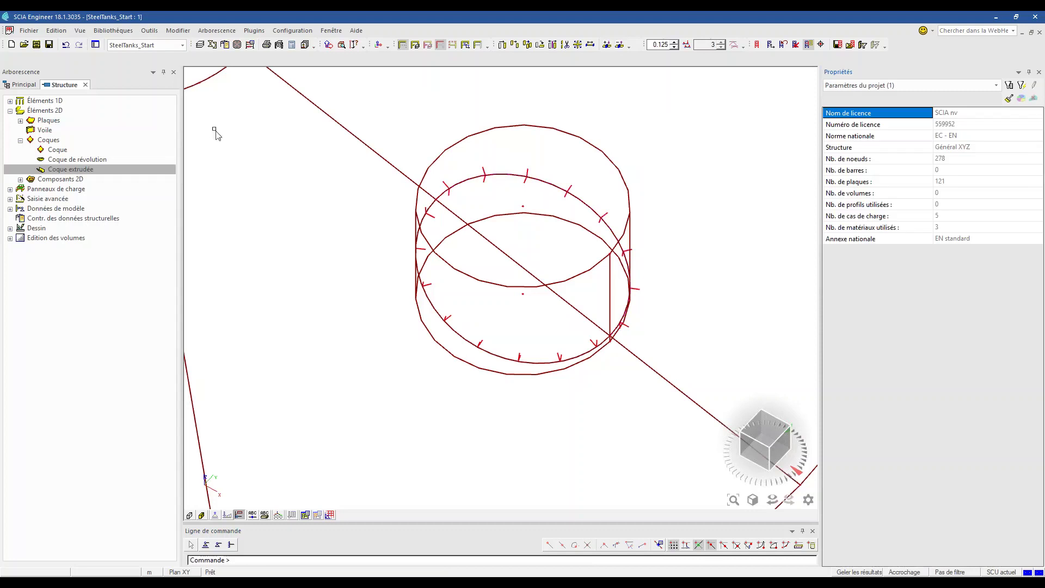
# Cut out the two roof regions inside the nozzle and the part of the nozzle below the roof.
pyautogui.doubleClick(60, 179)
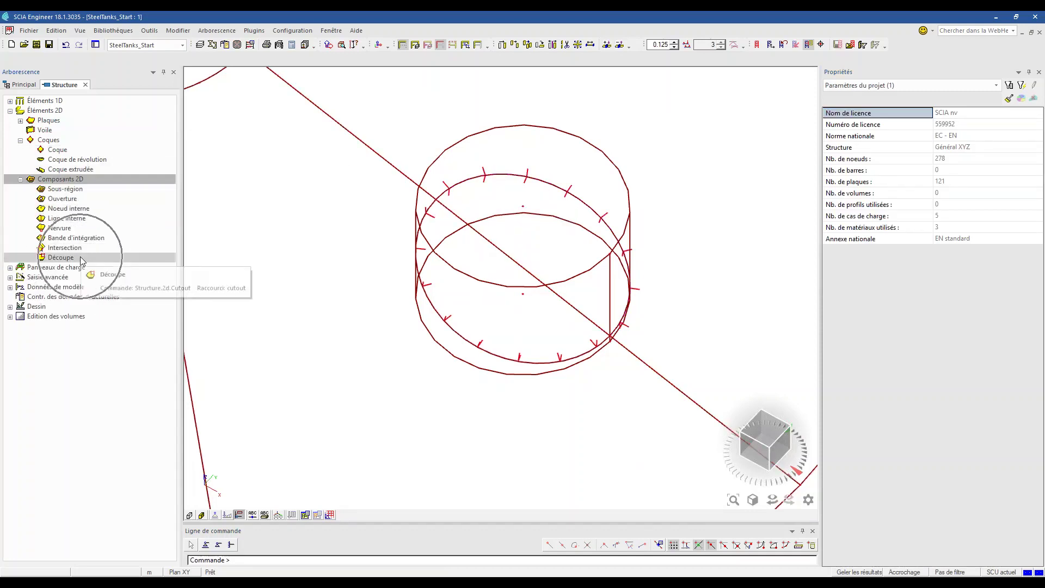
pyautogui.doubleClick(61, 257)
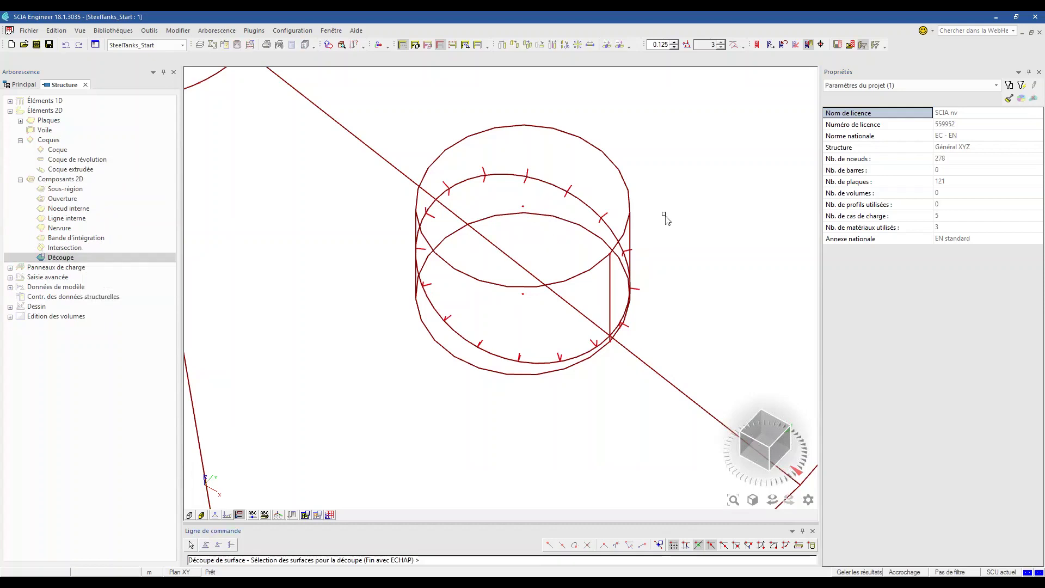
pyautogui.moveTo(430, 392); pyautogui.dragTo(430, 392)
pyautogui.press('Escape')
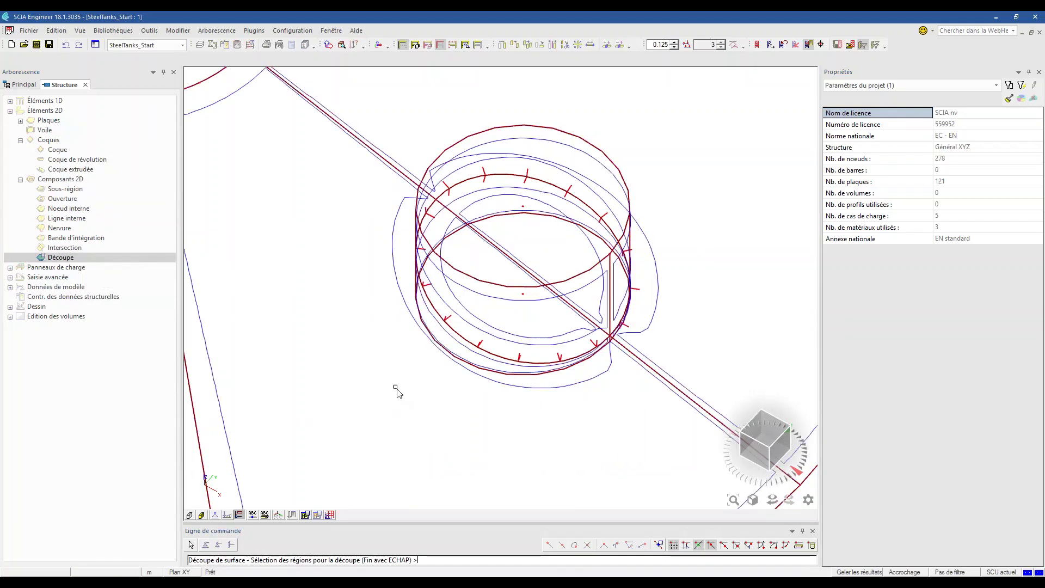
pyautogui.click(468, 211)
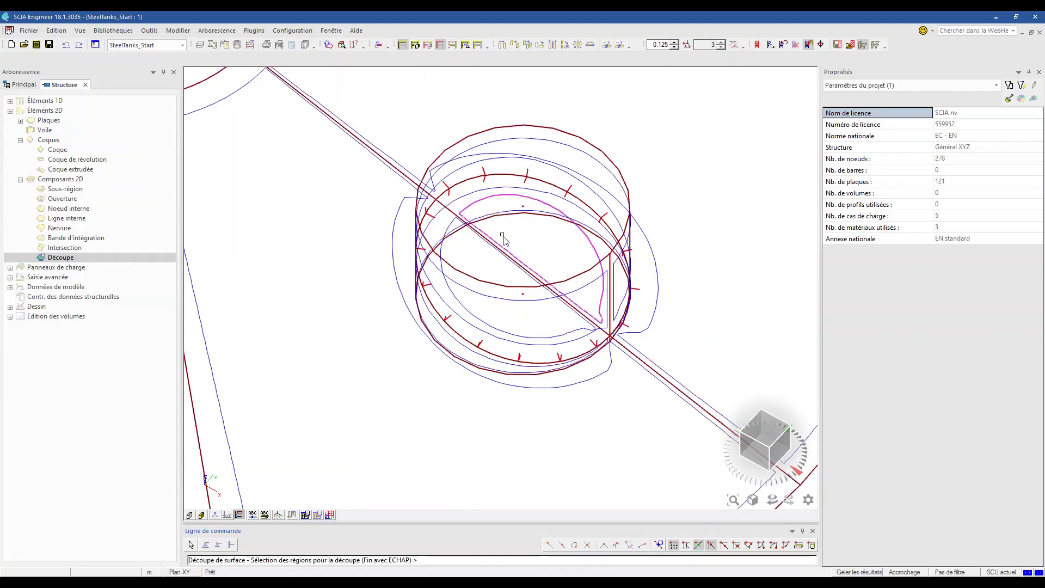
pyautogui.click(454, 228)
pyautogui.keyDown('ctrl'); pyautogui.moveTo(448, 434); pyautogui.dragTo(460, 411, button='right'); pyautogui.keyUp('ctrl')
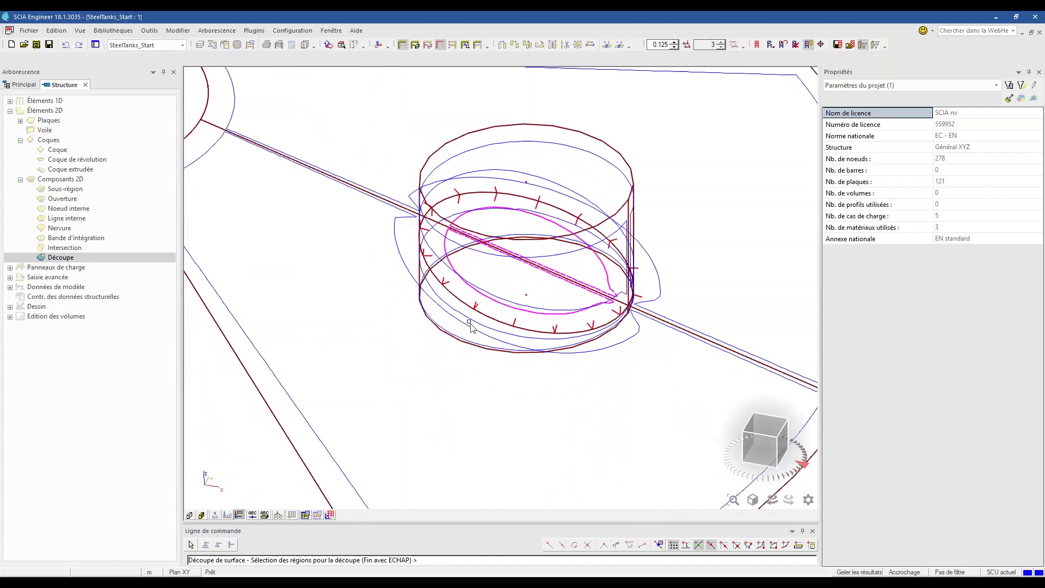
pyautogui.moveTo(525, 401)
pyautogui.keyDown('ctrl'); pyautogui.mouseDown(button='right')
pyautogui.moveTo(541, 373)
pyautogui.moveTo(522, 391)
pyautogui.mouseUp(button='right'); pyautogui.keyUp('ctrl')
pyautogui.press('Escape')
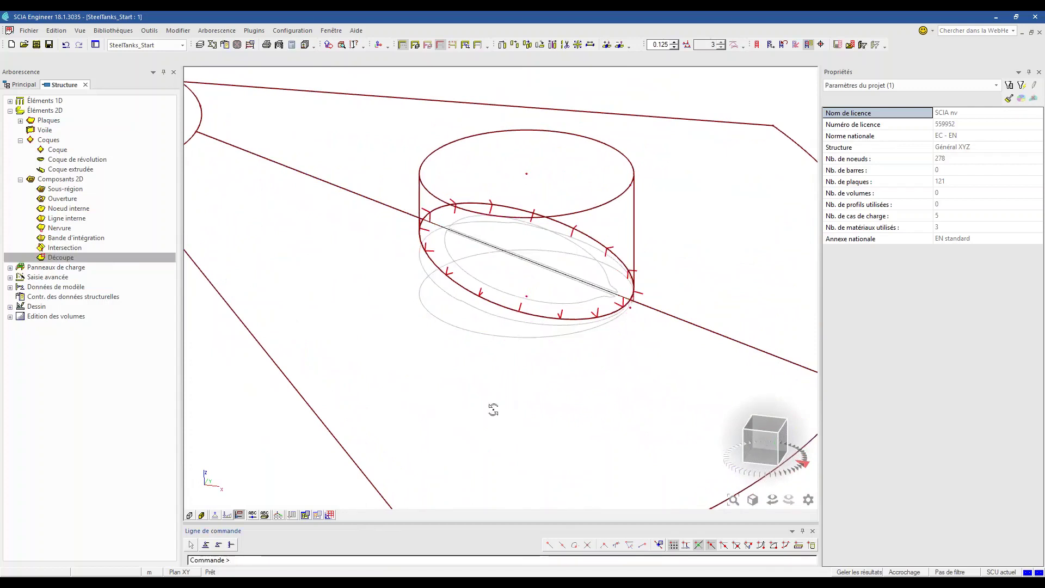
# Check the roof opening under the nozzle in shaded display and turn the activity off to show the whole tank.
pyautogui.click(201, 514)
pyautogui.scroll(-3, 432, 396)
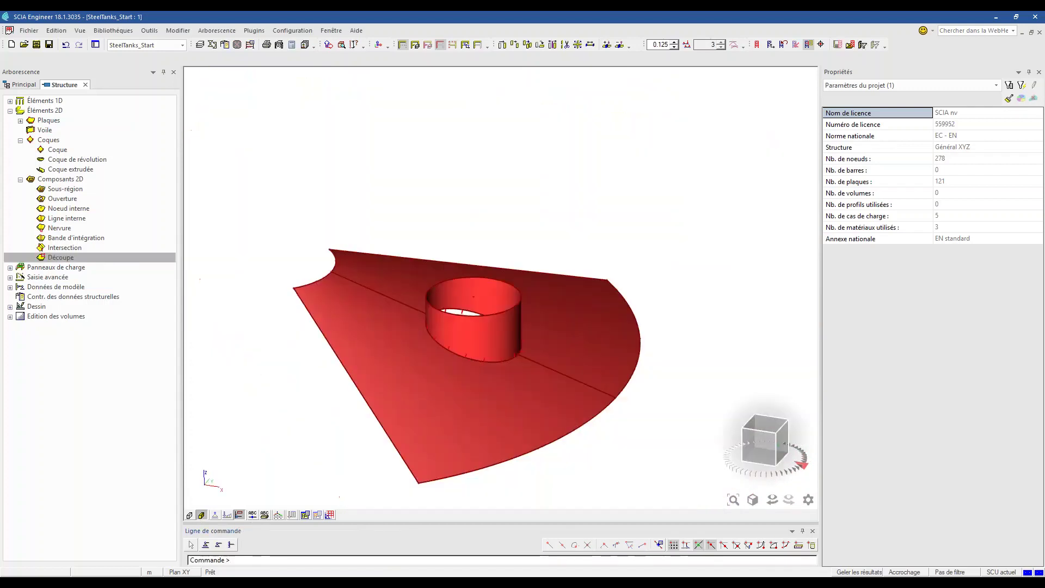
pyautogui.keyDown('ctrl'); pyautogui.moveTo(470, 403); pyautogui.dragTo(453, 415, button='right'); pyautogui.keyUp('ctrl')
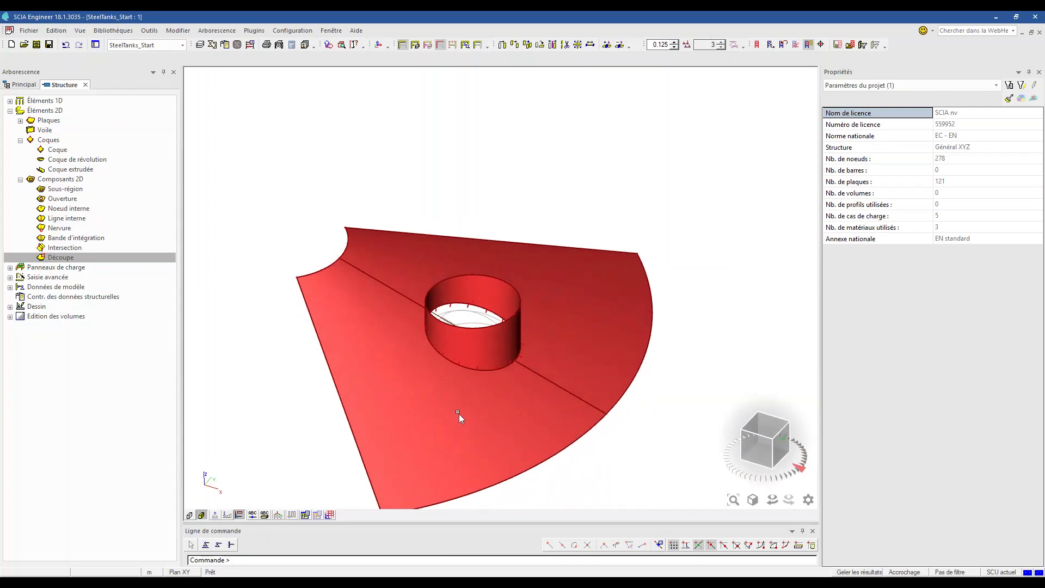
pyautogui.moveTo(463, 389); pyautogui.dragTo(477, 380, button='middle')
pyautogui.keyDown('ctrl'); pyautogui.moveTo(478, 380); pyautogui.dragTo(482, 349, button='right'); pyautogui.keyUp('ctrl')
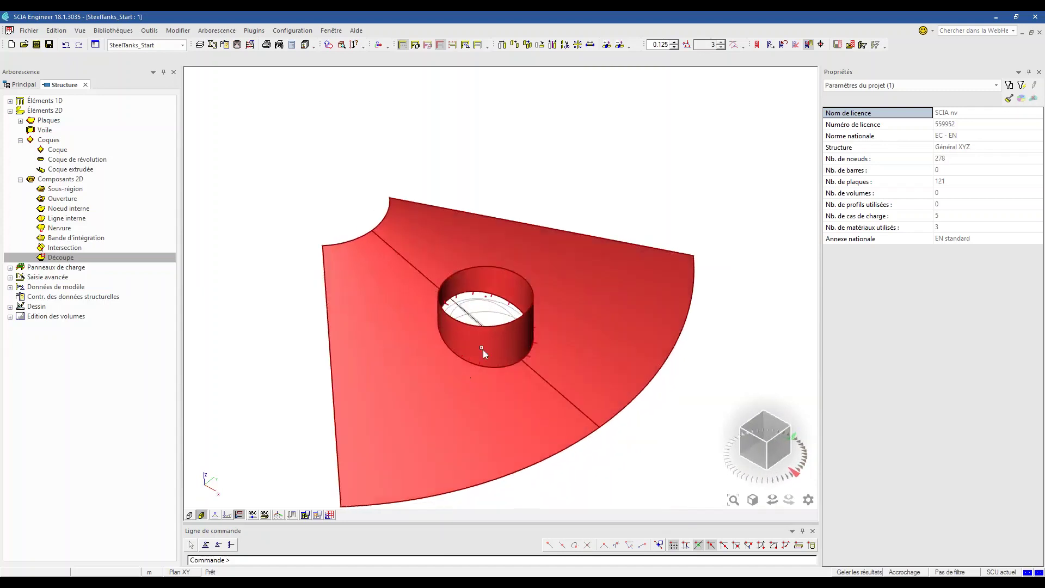
pyautogui.moveTo(478, 315); pyautogui.dragTo(484, 293, button='middle')
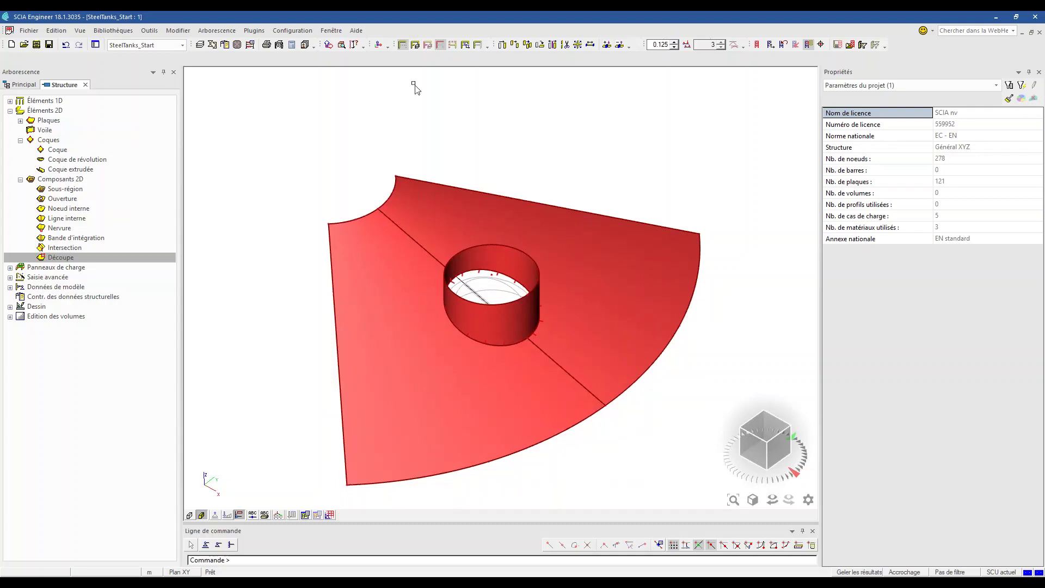
pyautogui.click(403, 44)
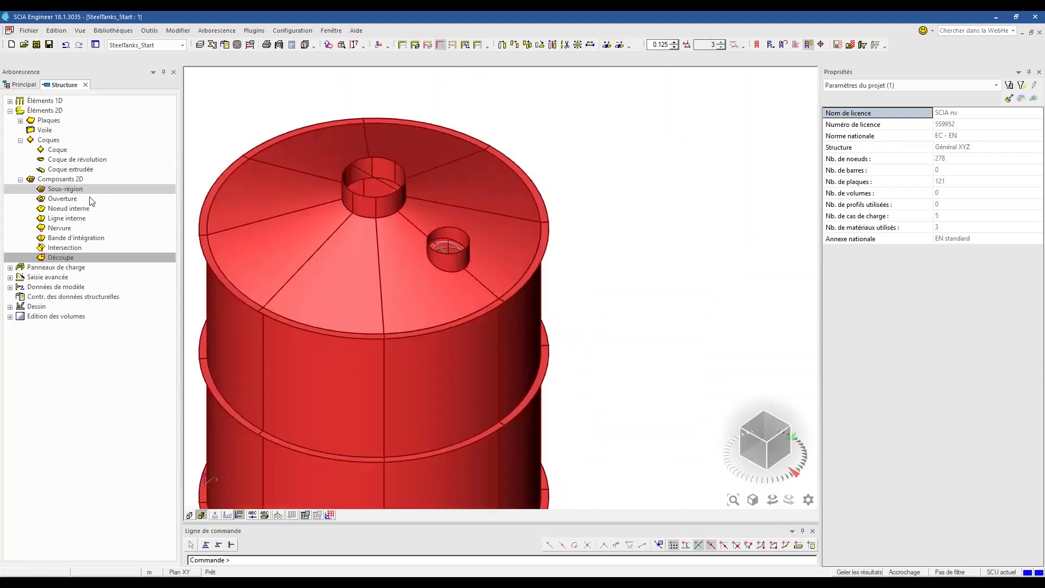
# Create a plate of S 235 with 12 mm thickness on the Tank layer from the small nozzle's upper circular edge, working in wireframe display.
pyautogui.doubleClick(48, 120)
pyautogui.doubleClick(71, 131)
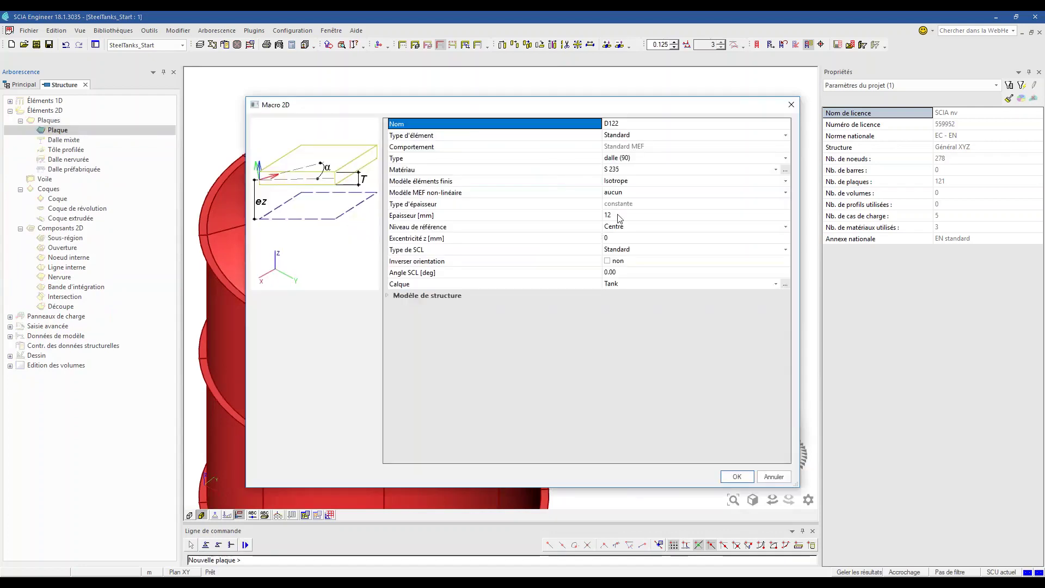
pyautogui.click(618, 216)
pyautogui.click(735, 475)
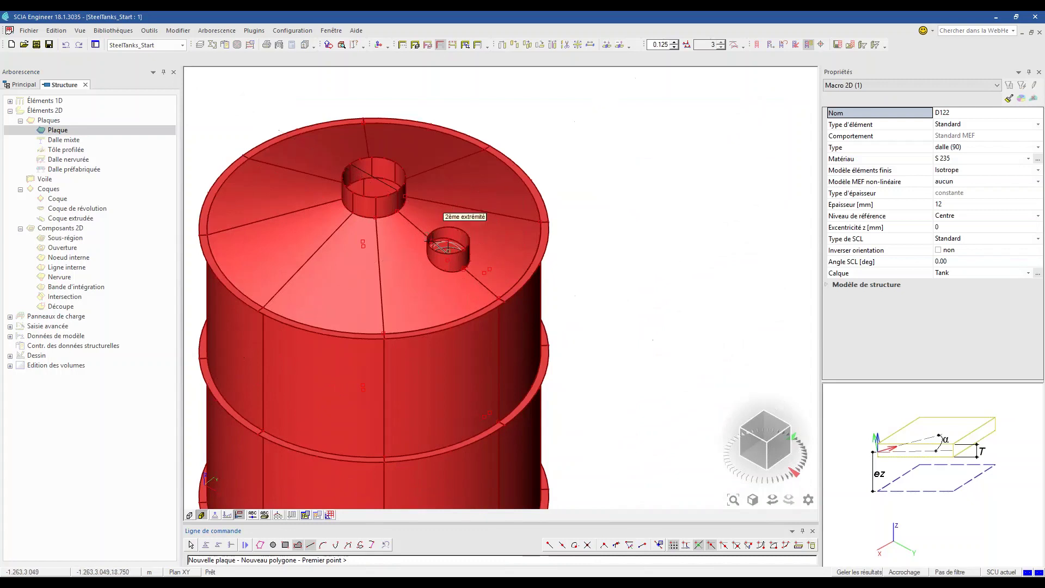
pyautogui.click(372, 546)
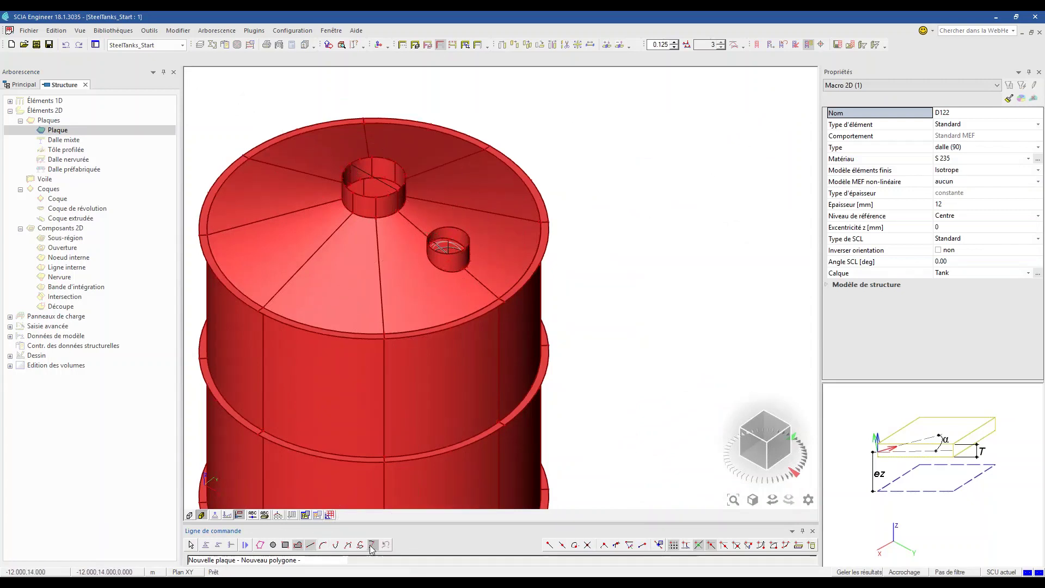
pyautogui.click(226, 451)
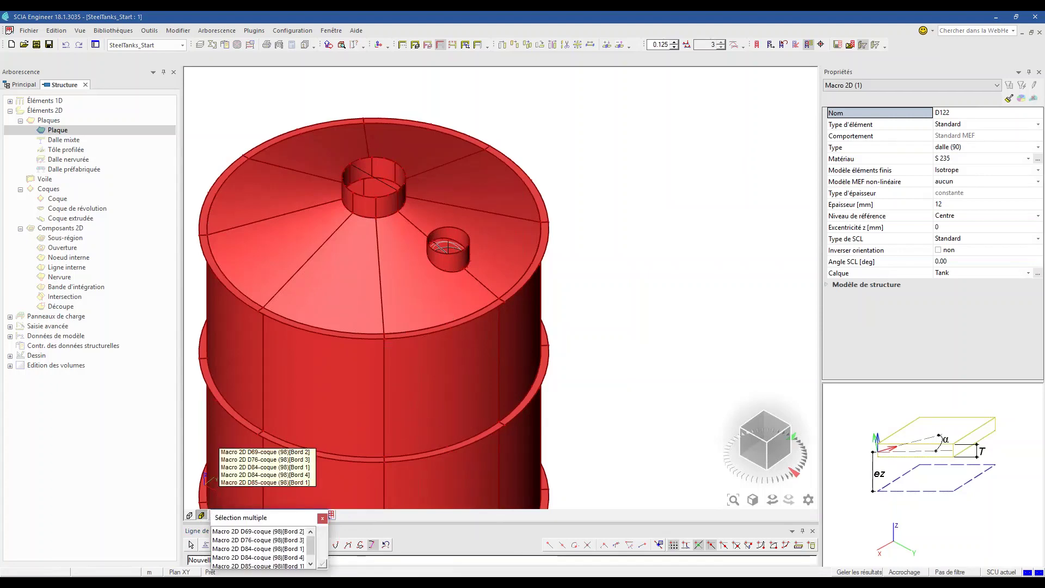
pyautogui.click(255, 554)
pyautogui.scroll(3, 441, 228)
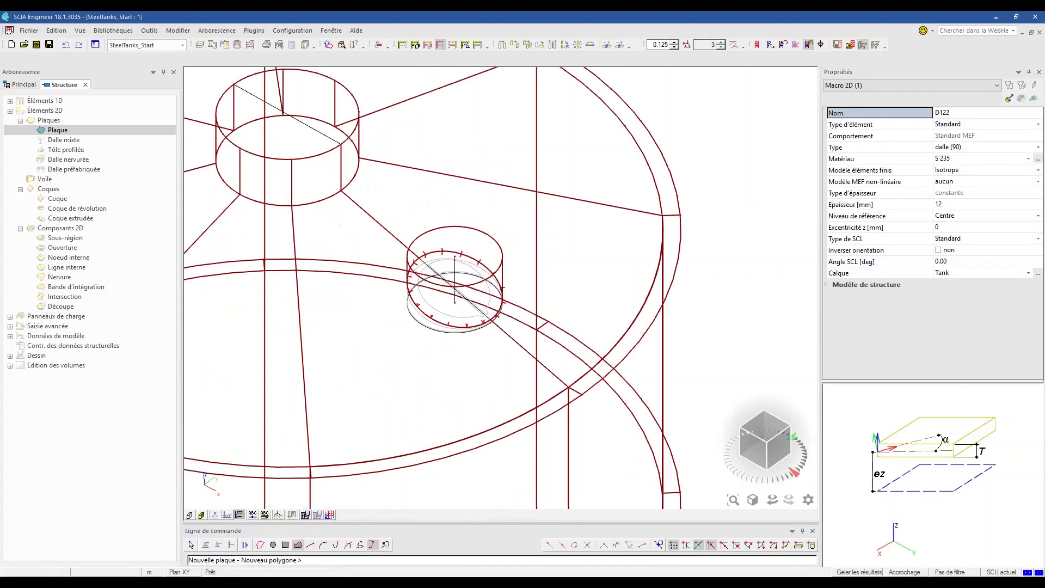
pyautogui.moveTo(458, 231); pyautogui.dragTo(553, 265, button='middle')
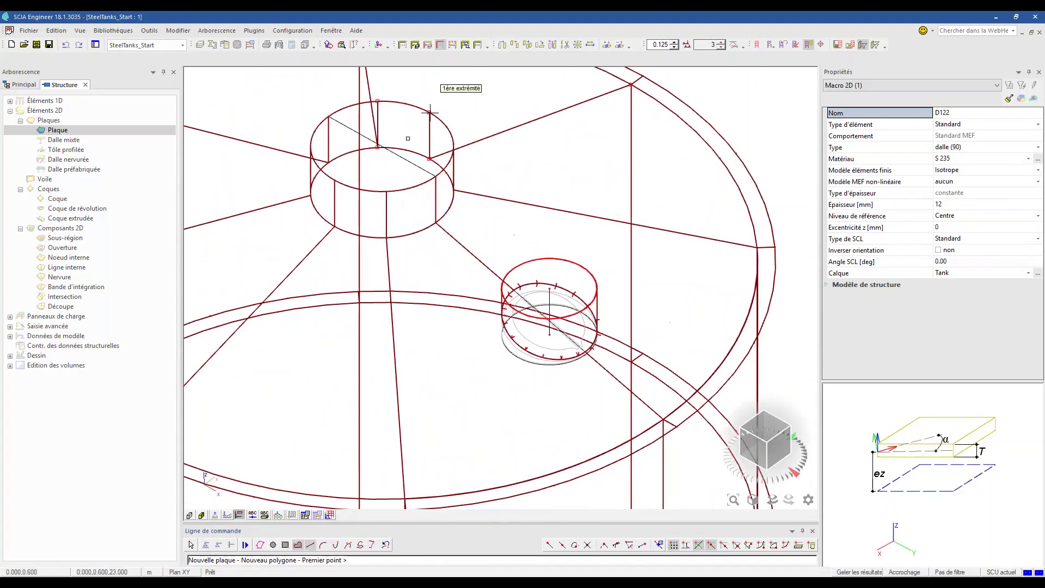
# Close the central nozzle with a 12 mm S 235 plate created from its upper circular edge, and return to shaded display.
pyautogui.click(372, 544)
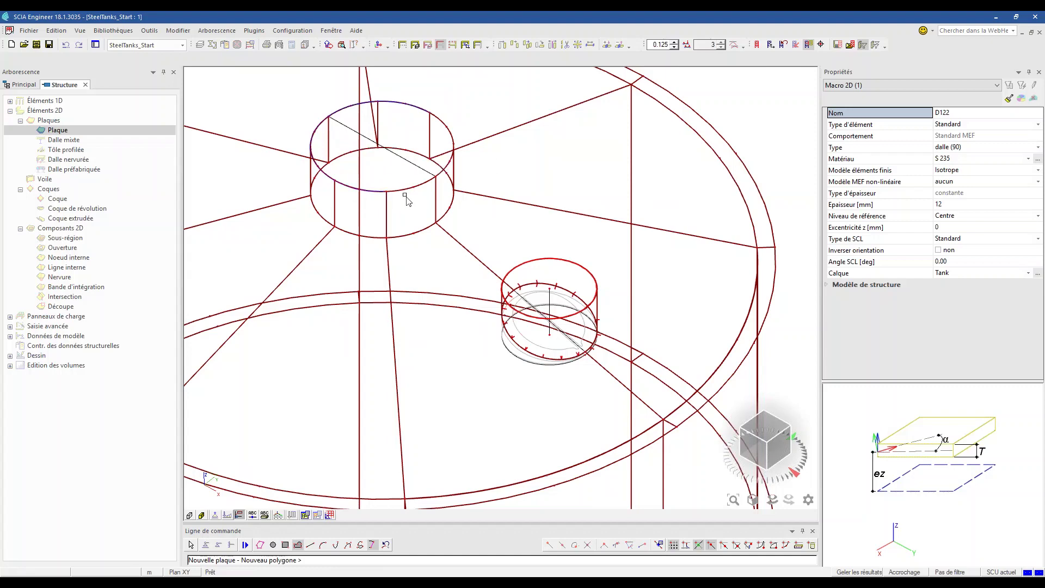
pyautogui.press('Escape')
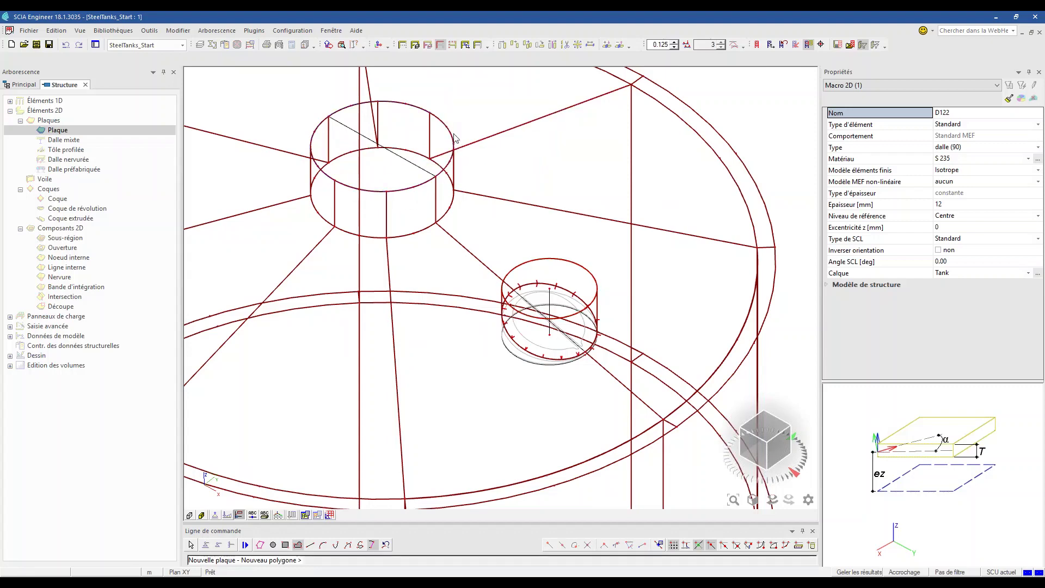
pyautogui.press('Escape')
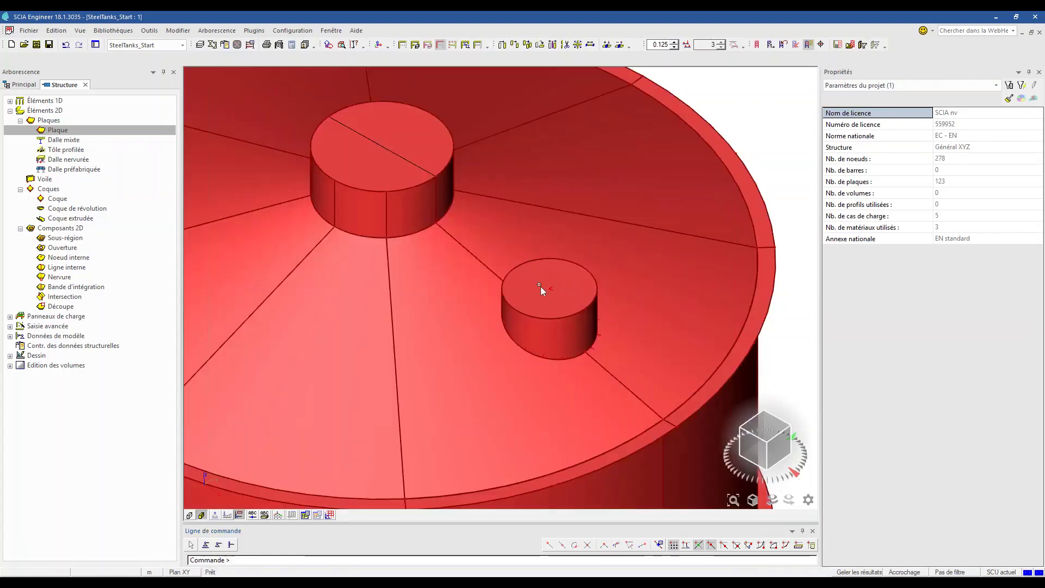
# Bring the cylindrical outlet under the hopper cone into close view and switch to wireframe display.
pyautogui.scroll(-10, 515, 296)
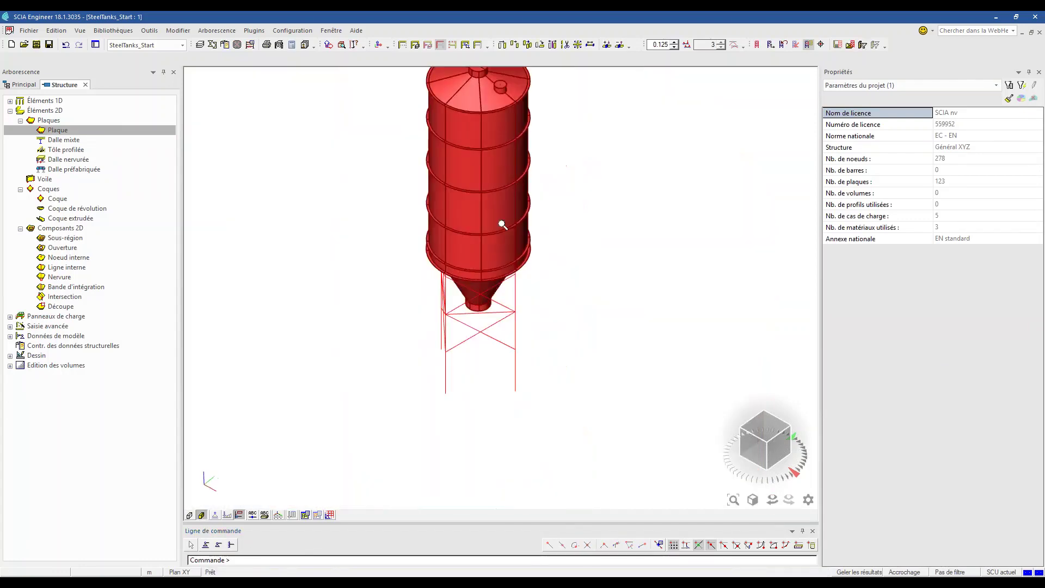
pyautogui.keyDown('ctrl'); pyautogui.moveTo(519, 357); pyautogui.dragTo(503, 368, button='right'); pyautogui.keyUp('ctrl')
pyautogui.scroll(5, 503, 369)
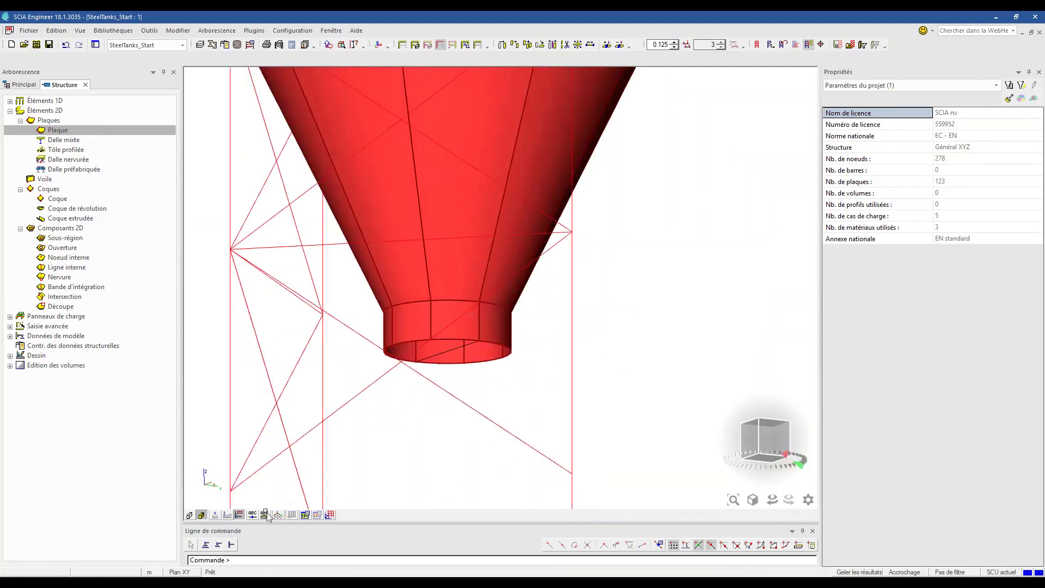
pyautogui.click(203, 514)
# Try to outline a 12 mm S 235 plate on the Tank layer by picking the rear edge segments of the outlet's upper rim.
pyautogui.doubleClick(66, 130)
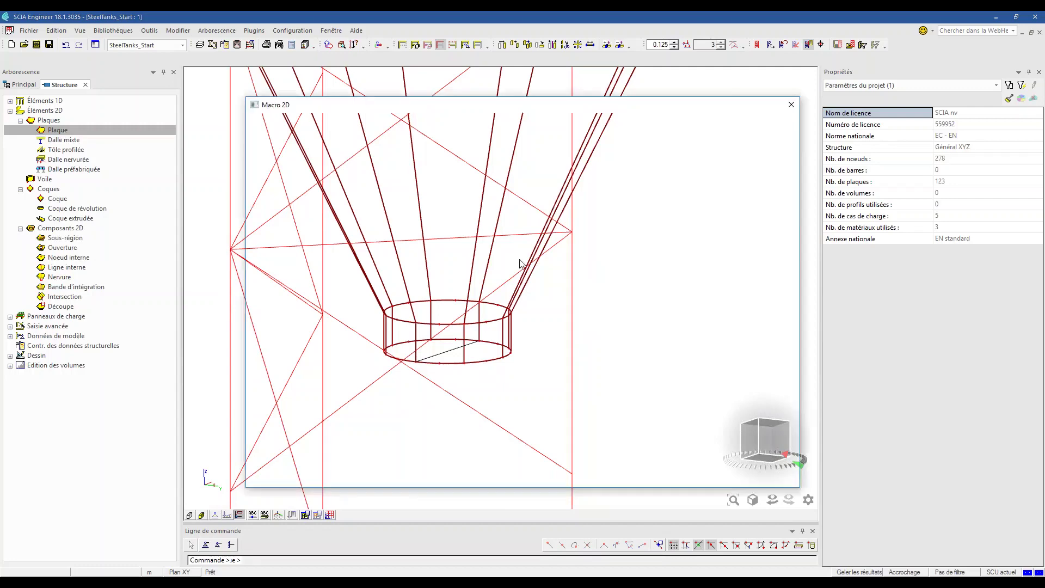
pyautogui.click(722, 475)
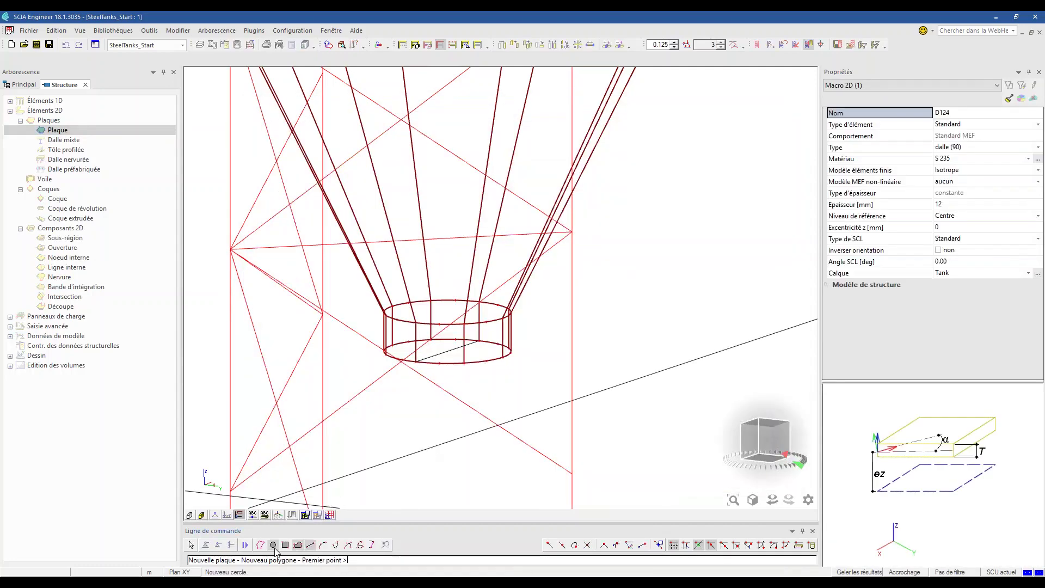
pyautogui.click(372, 544)
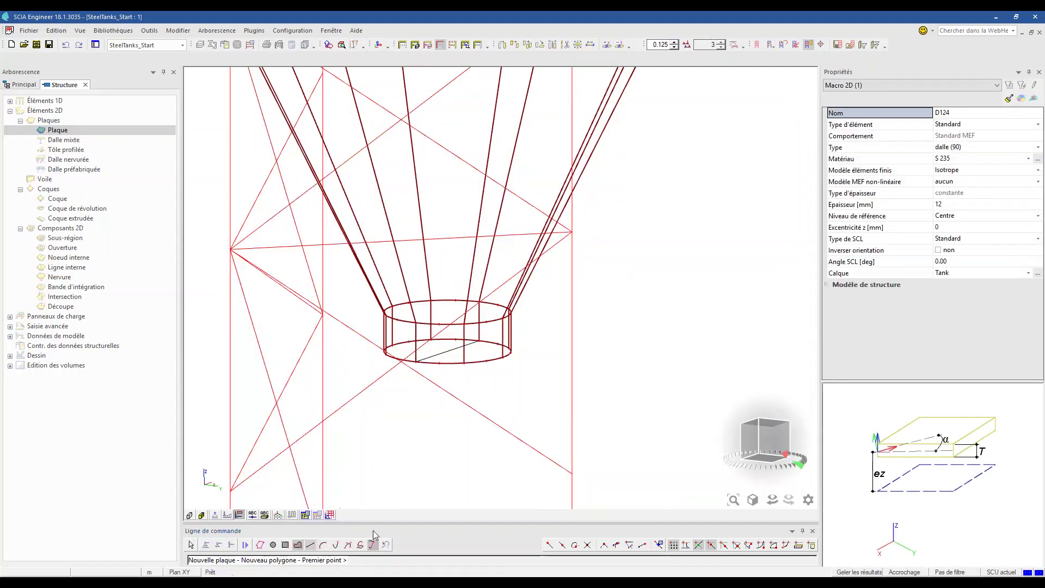
pyautogui.click(447, 308)
pyautogui.click(466, 323)
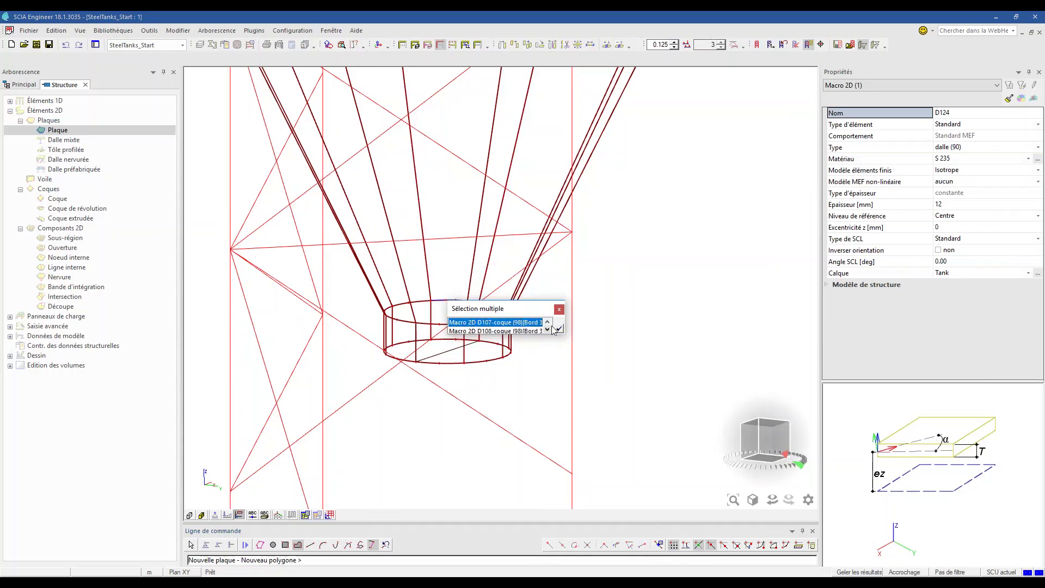
pyautogui.click(559, 329)
pyautogui.click(427, 303)
pyautogui.click(460, 325)
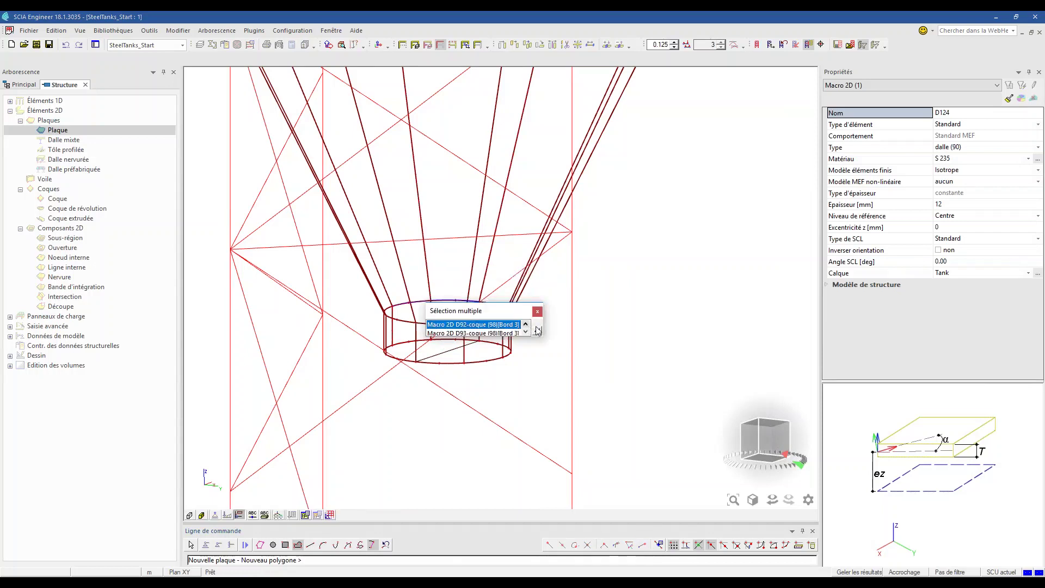
pyautogui.click(537, 330)
pyautogui.click(390, 312)
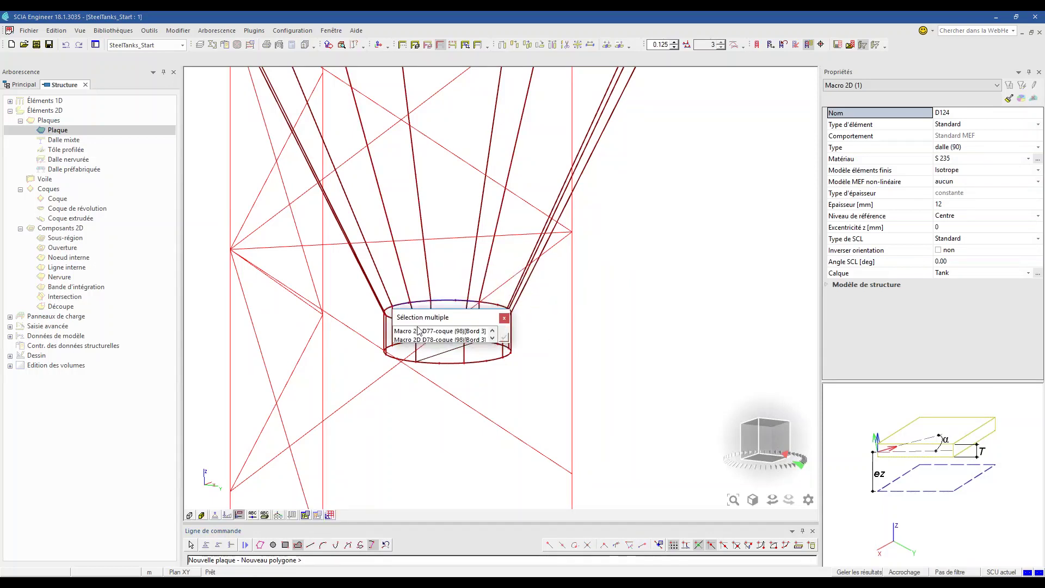
pyautogui.click(430, 330)
pyautogui.click(498, 330)
# Try to complete the plate with the front edge segments of the outlet's upper rim, and remove the faulty plate.
pyautogui.keyDown('ctrl'); pyautogui.moveTo(403, 377); pyautogui.dragTo(380, 370, button='right'); pyautogui.keyUp('ctrl')
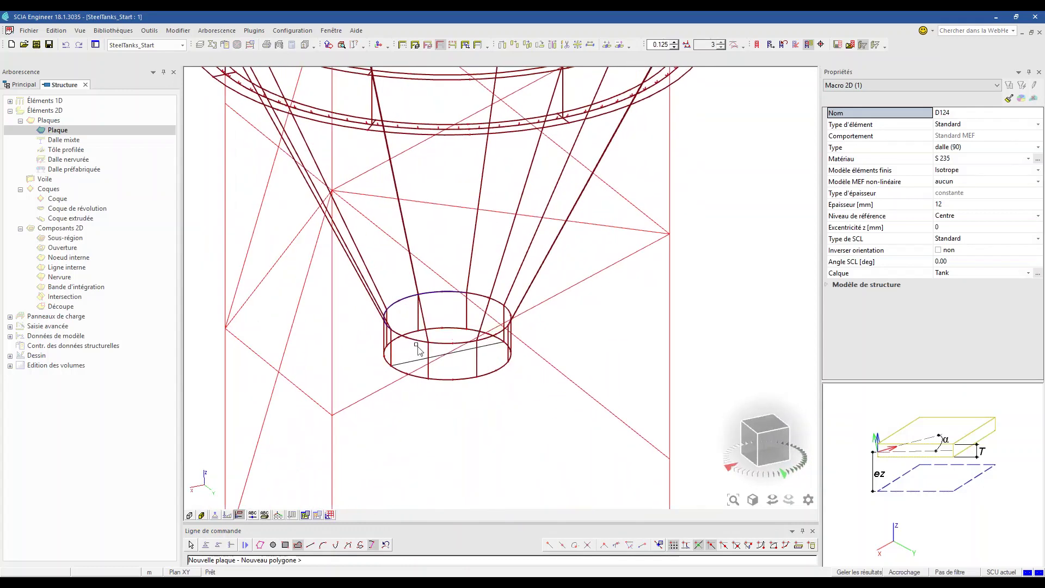
pyautogui.click(415, 341)
pyautogui.click(459, 363)
pyautogui.click(532, 371)
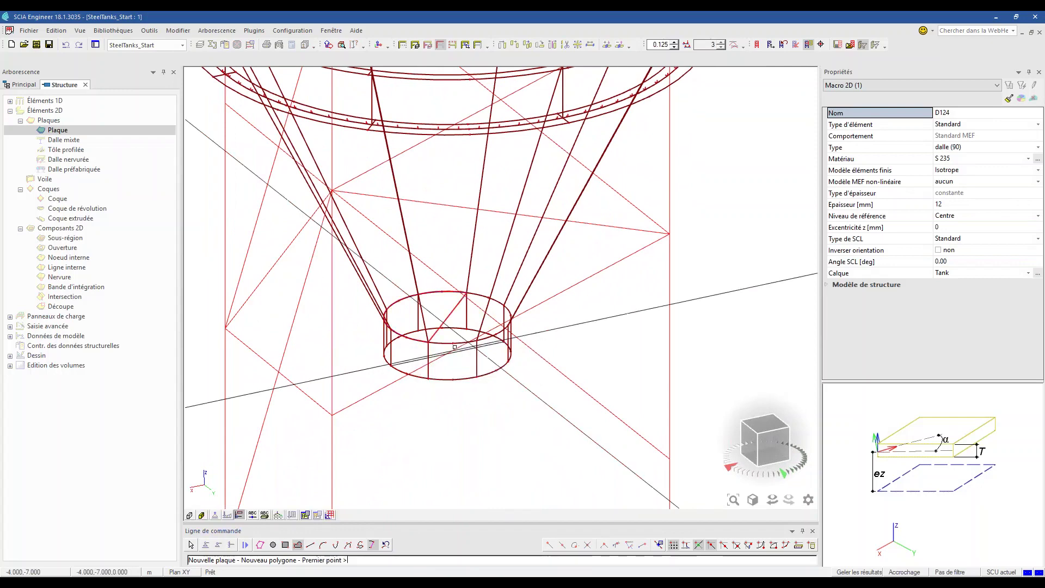
pyautogui.click(466, 311)
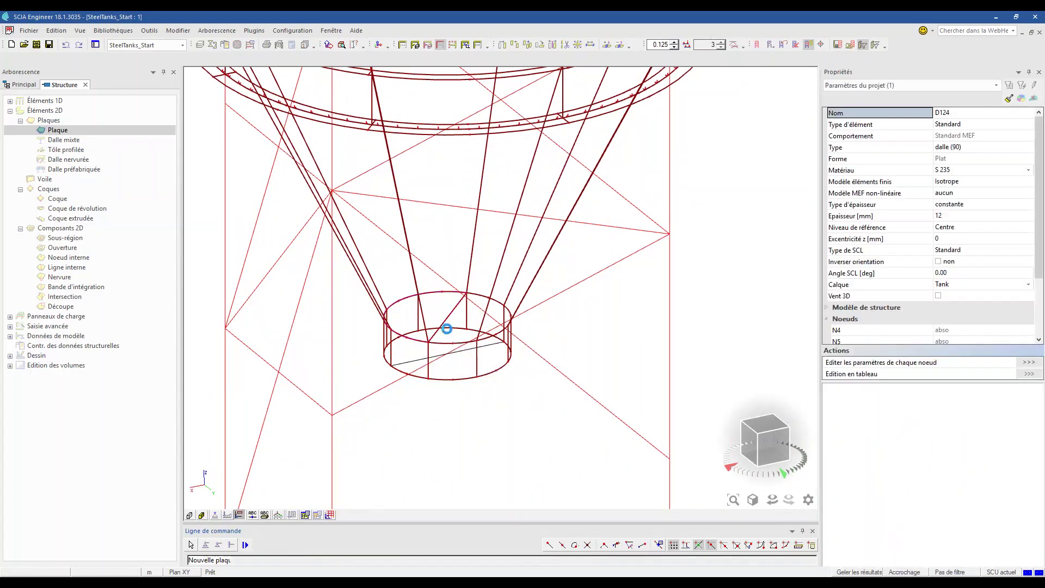
pyautogui.press('Escape')
pyautogui.click(488, 341)
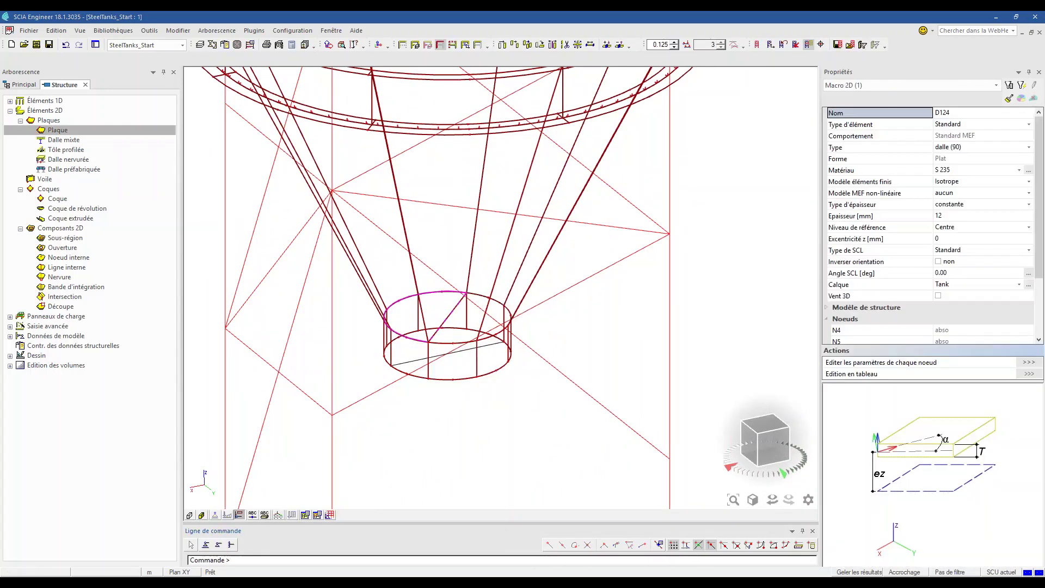
pyautogui.press('Escape')
# Start a 12 mm S 235 plate on the Tank layer from three consecutive edge segments along the rear of the hopper outlet's upper rim.
pyautogui.doubleClick(58, 130)
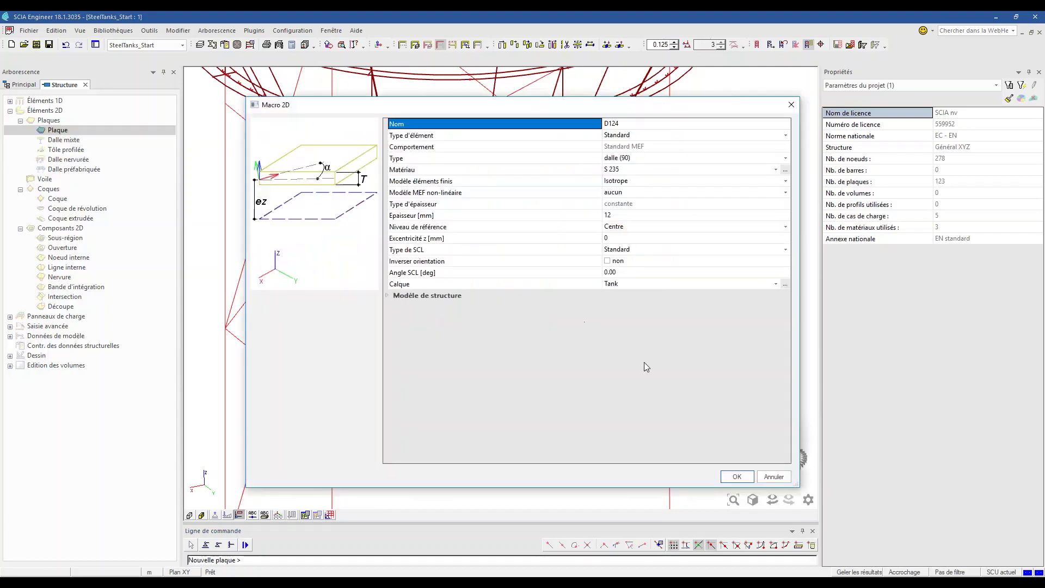
pyautogui.click(737, 477)
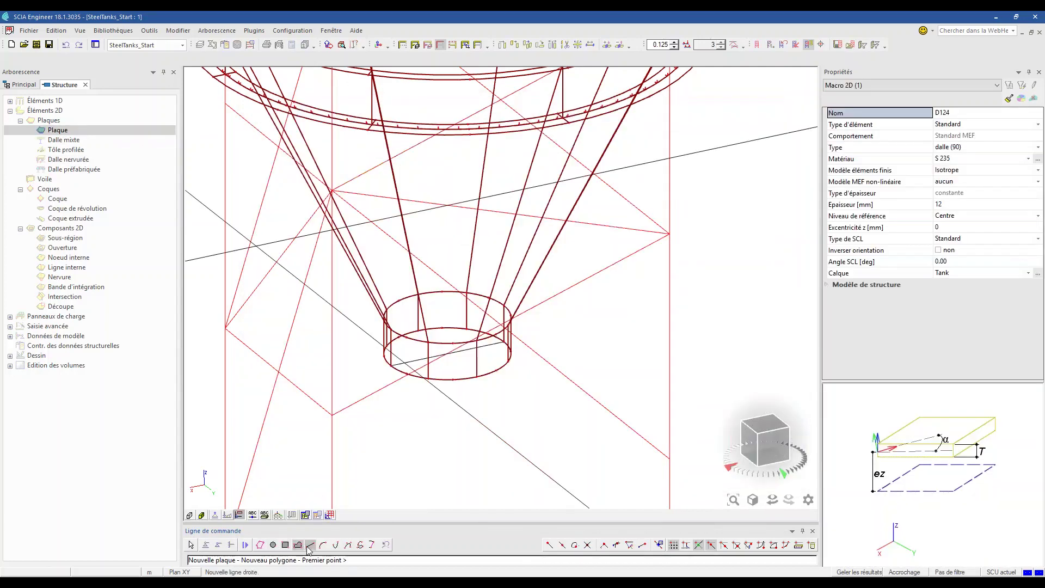
pyautogui.click(372, 544)
pyautogui.click(466, 317)
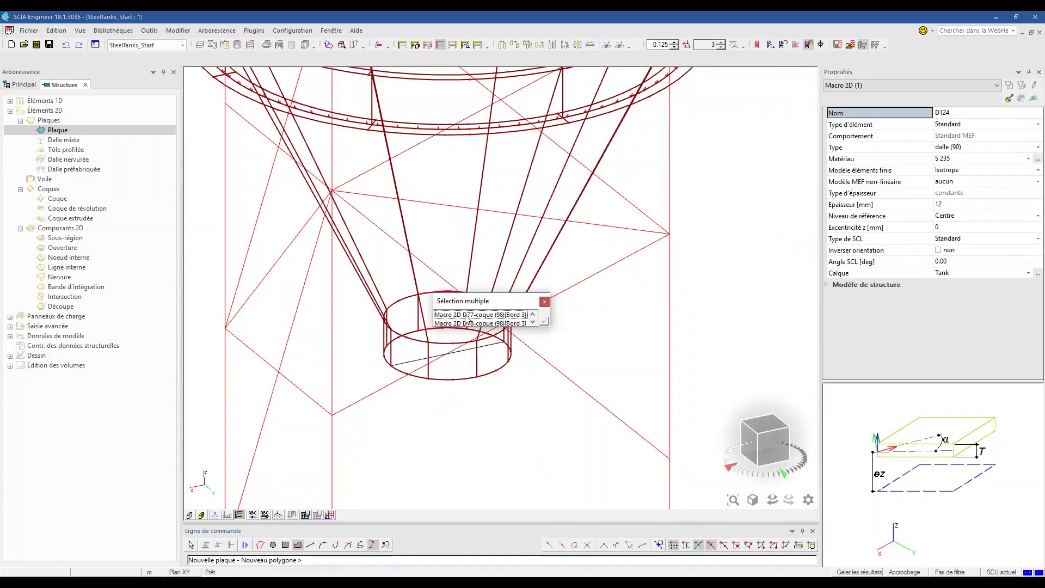
pyautogui.click(504, 316)
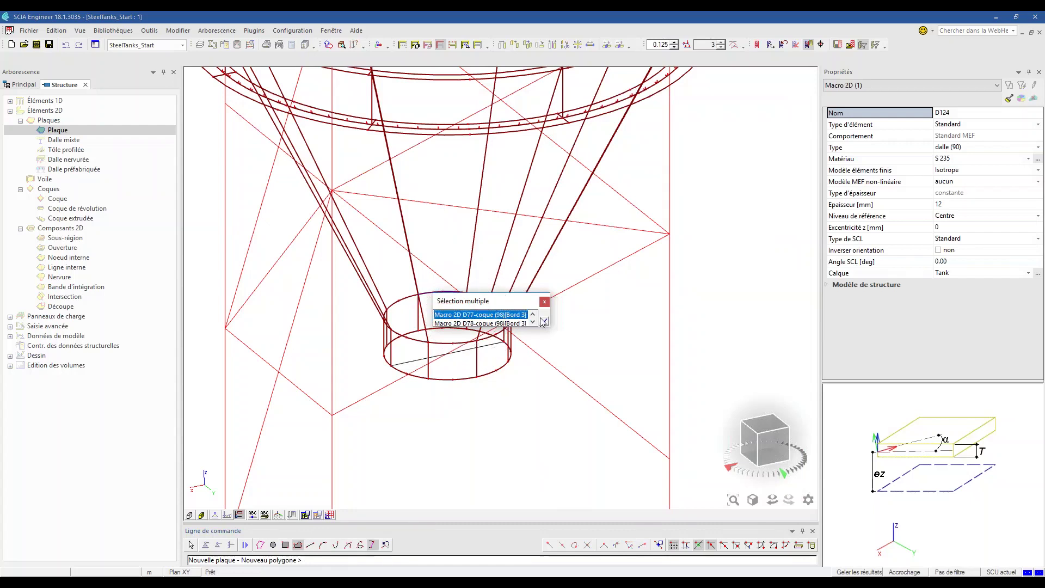
pyautogui.click(543, 325)
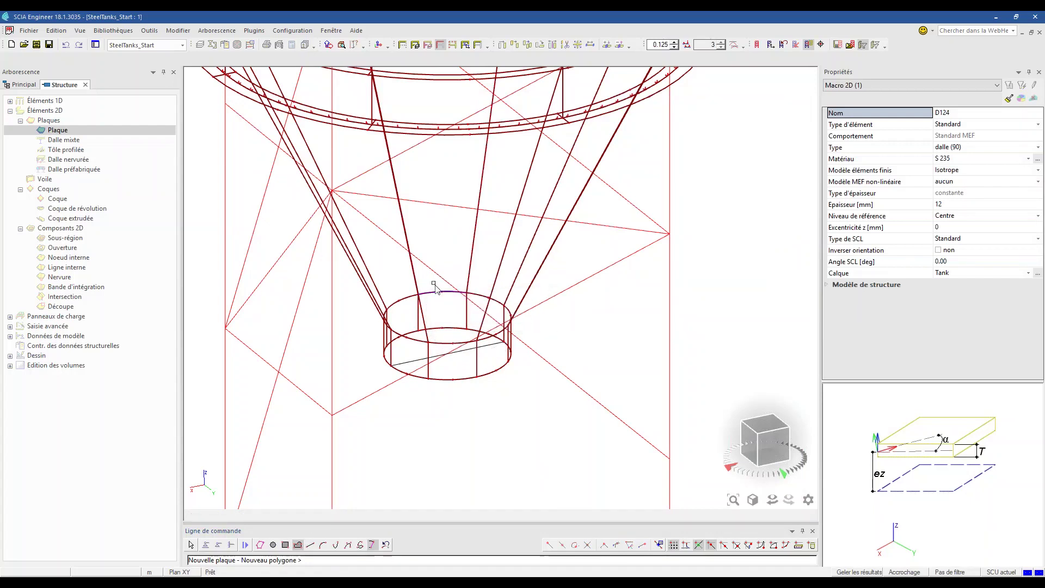
pyautogui.click(445, 322)
pyautogui.click(522, 325)
pyautogui.click(387, 317)
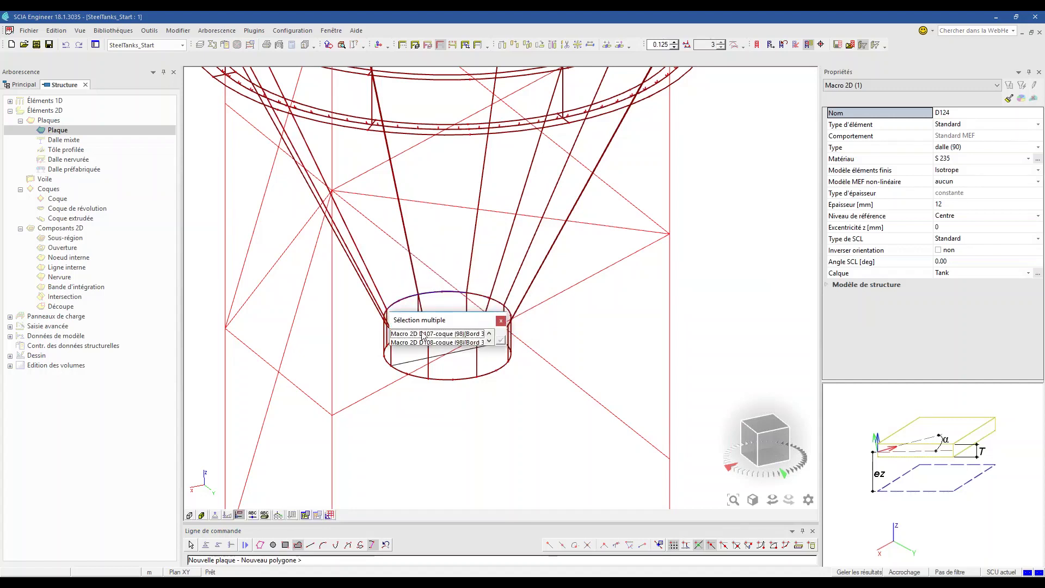
pyautogui.click(425, 334)
pyautogui.click(501, 343)
# Add the three front edge segments of the outlet's upper rim, on shells D1, D17 and D32, to the plate outline.
pyautogui.click(417, 341)
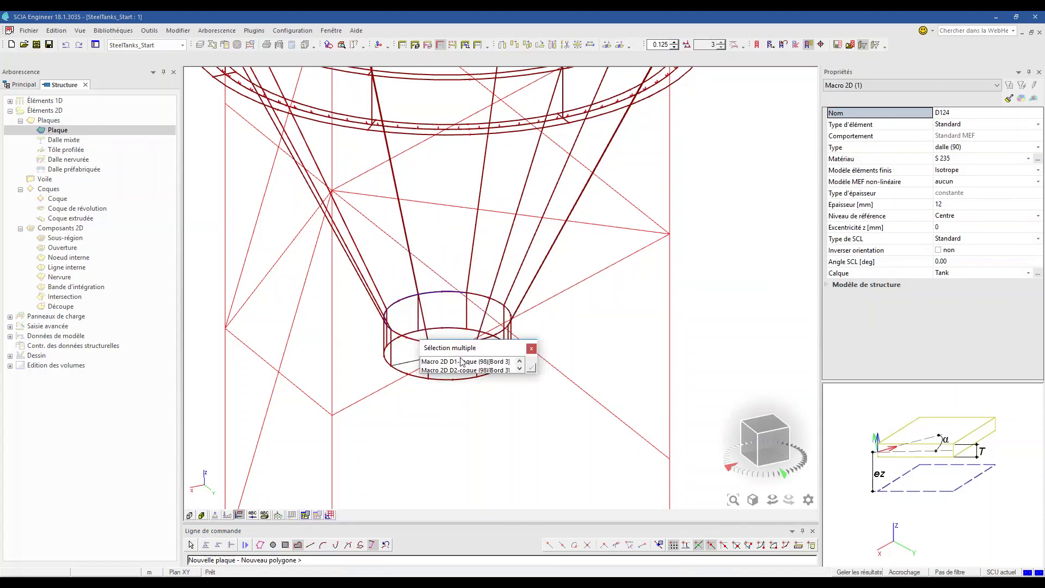
pyautogui.click(447, 364)
pyautogui.click(531, 371)
pyautogui.click(445, 347)
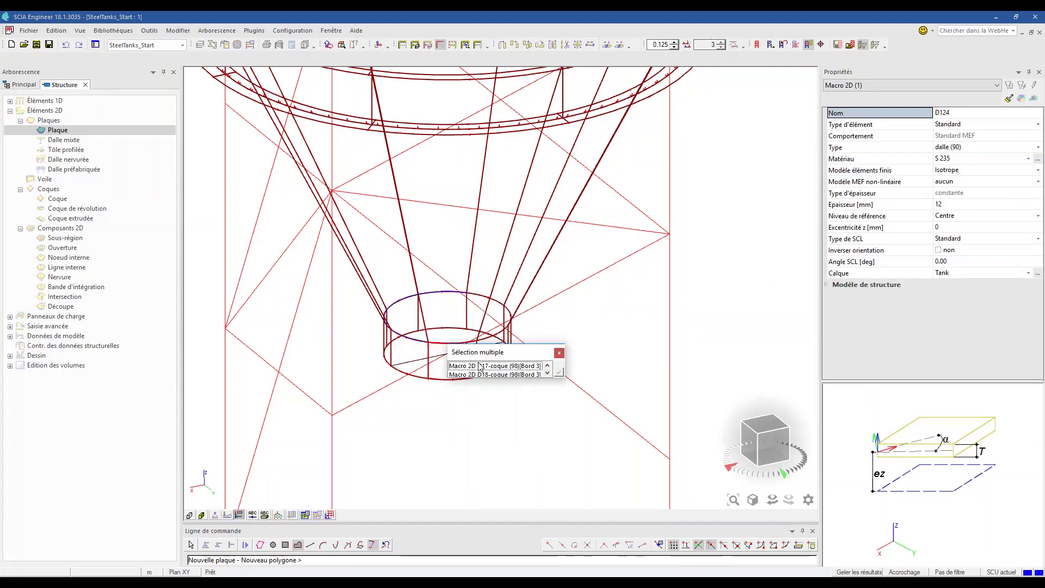
pyautogui.click(473, 362)
pyautogui.click(560, 377)
pyautogui.click(488, 341)
pyautogui.click(518, 363)
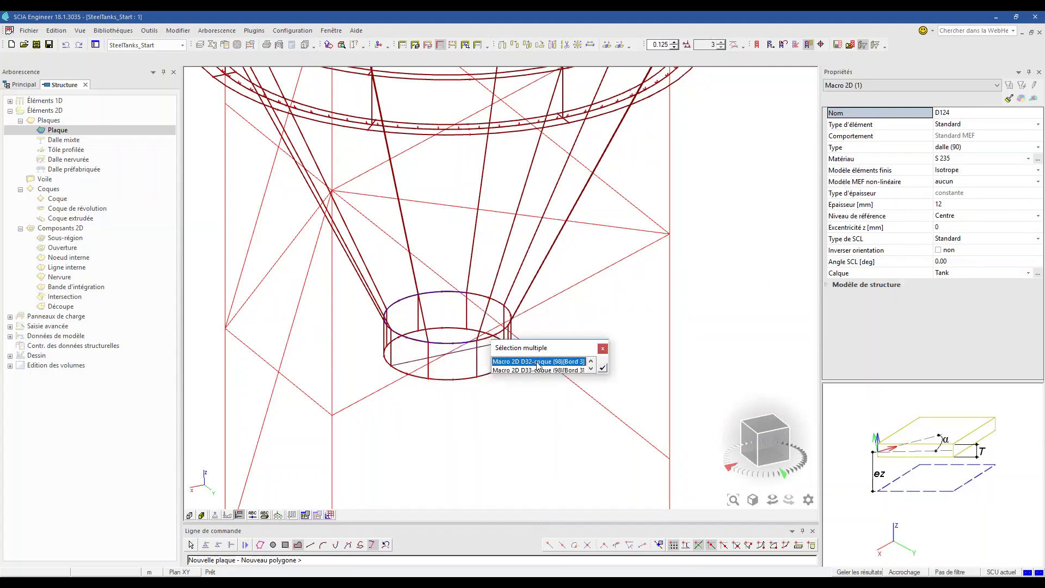
pyautogui.click(605, 378)
# Complete the plate outline with the last two rim segments, on shells D47 and D62, and finish plate creation.
pyautogui.scroll(3, 506, 338)
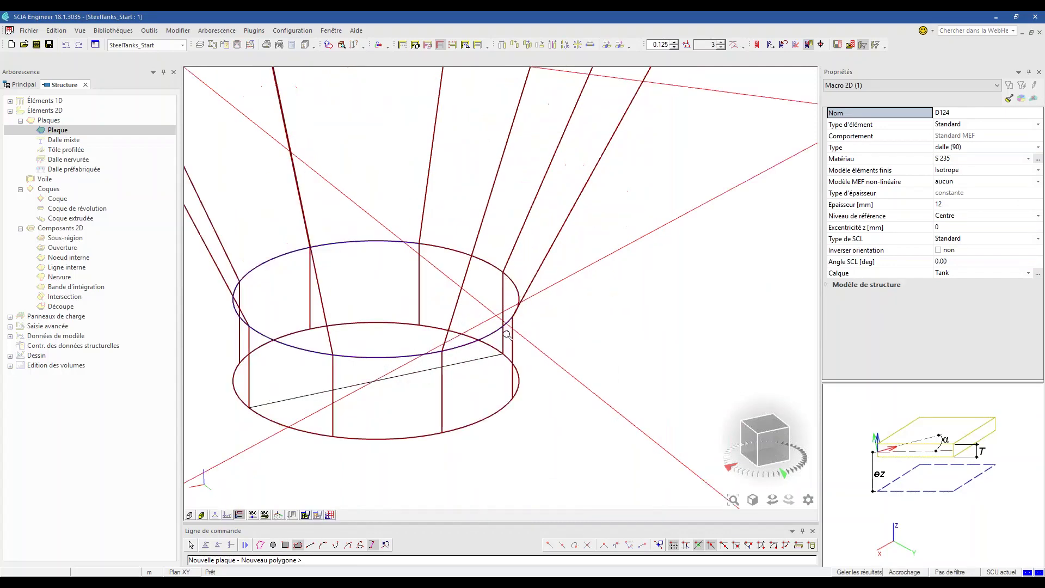
pyautogui.click(517, 294)
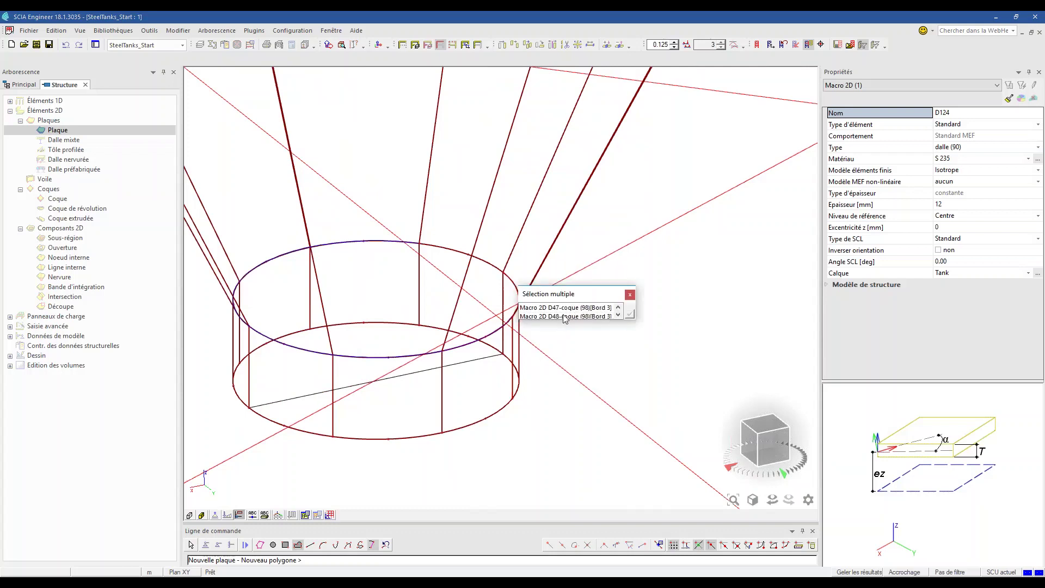
pyautogui.click(521, 298)
pyautogui.click(520, 298)
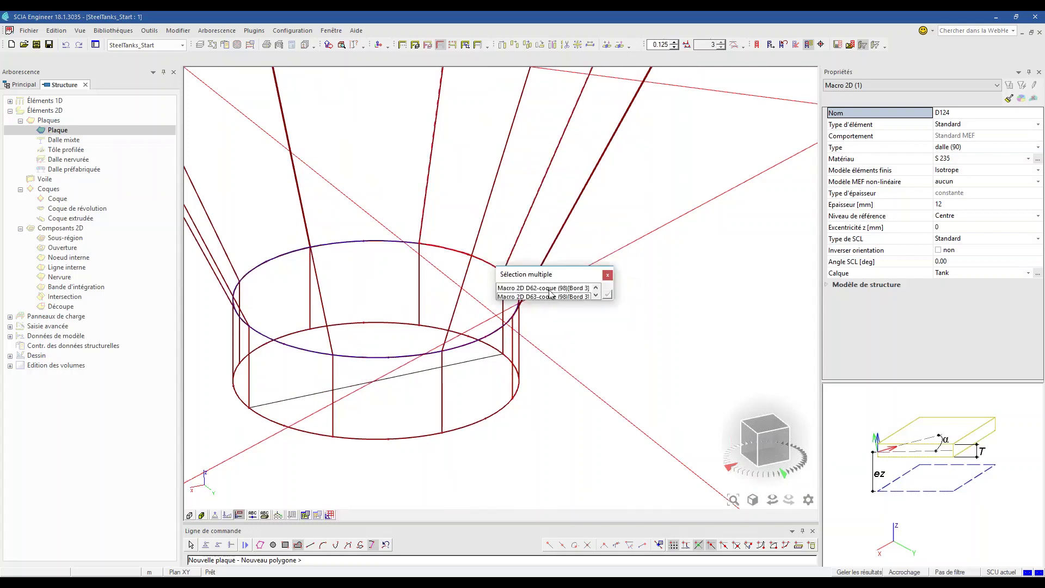
pyautogui.click(603, 297)
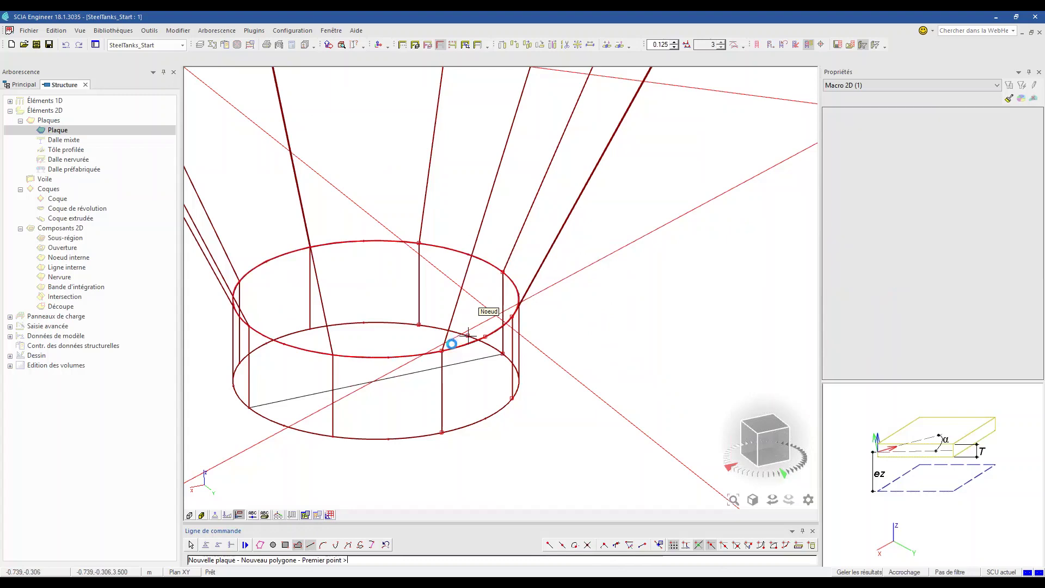
pyautogui.press('Escape')
# Examine the whole tank with its closed nozzles and outlet from several sides in shaded display.
pyautogui.scroll(-10, 506, 412)
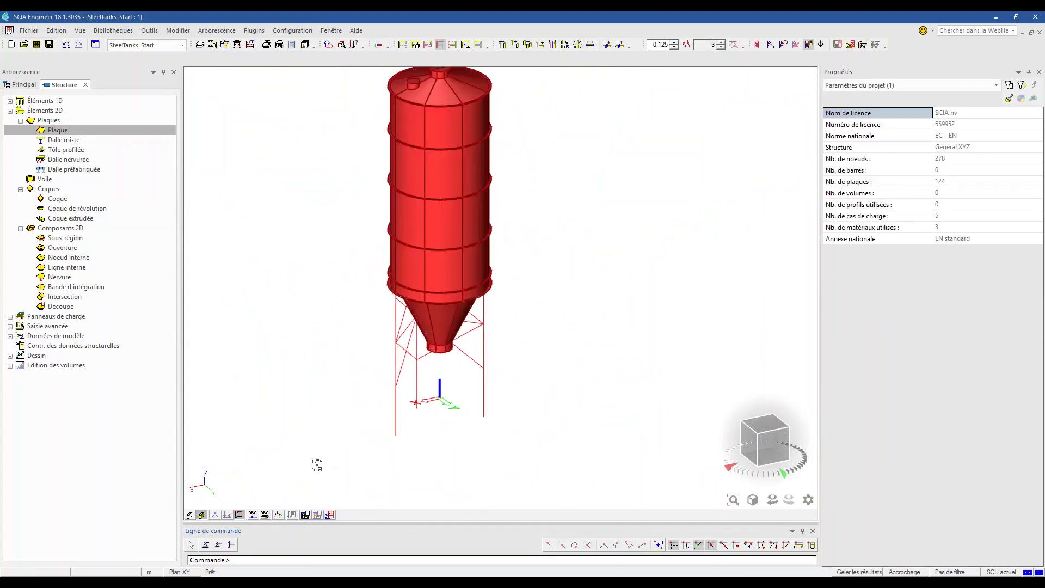
pyautogui.keyDown('ctrl'); pyautogui.moveTo(313, 460); pyautogui.dragTo(345, 448, button='right'); pyautogui.keyUp('ctrl')
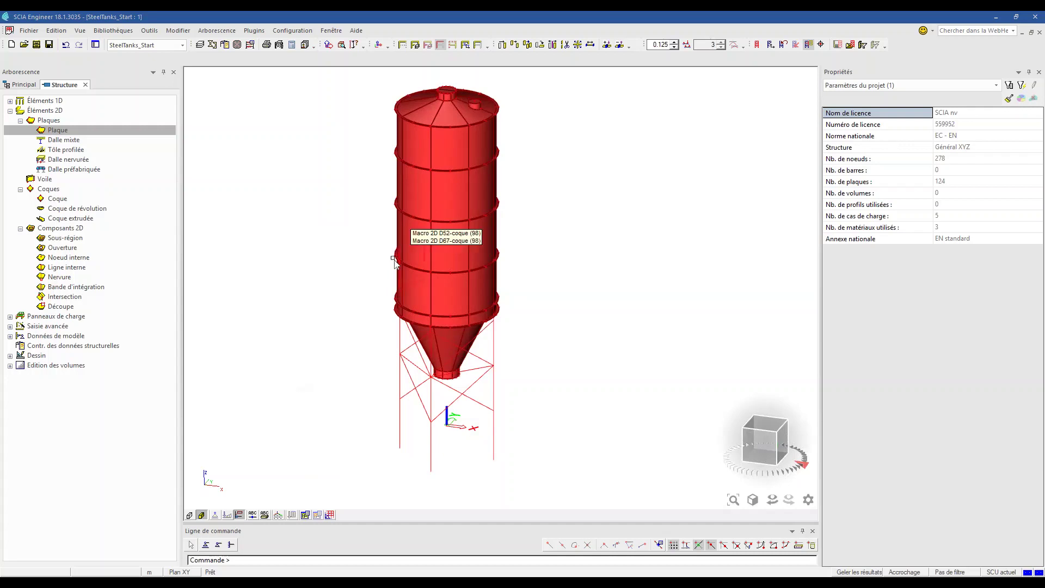
pyautogui.moveTo(278, 299); pyautogui.dragTo(311, 335, button='middle')
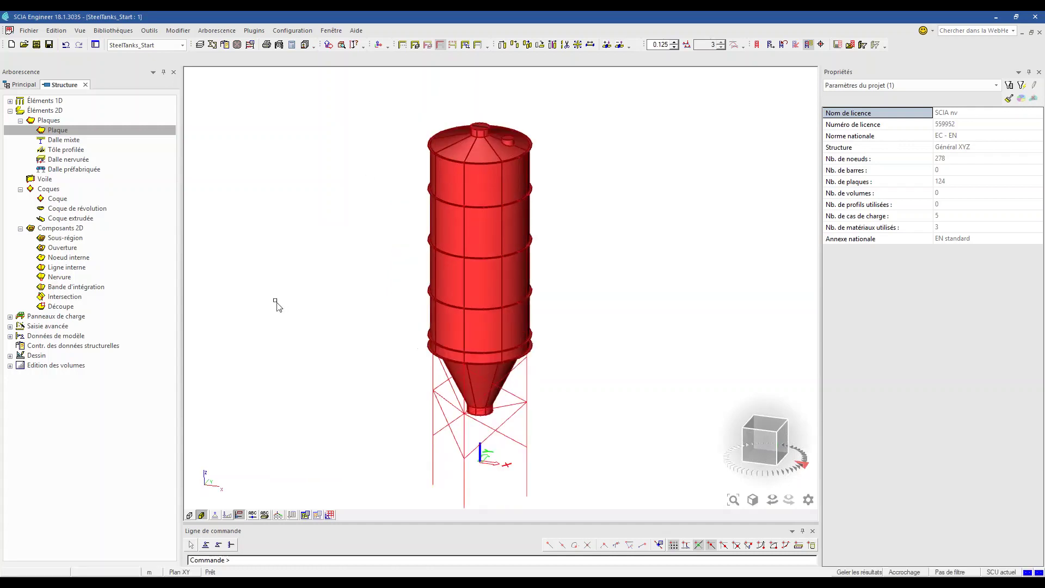
pyautogui.moveTo(275, 303); pyautogui.dragTo(275, 273, button='middle')
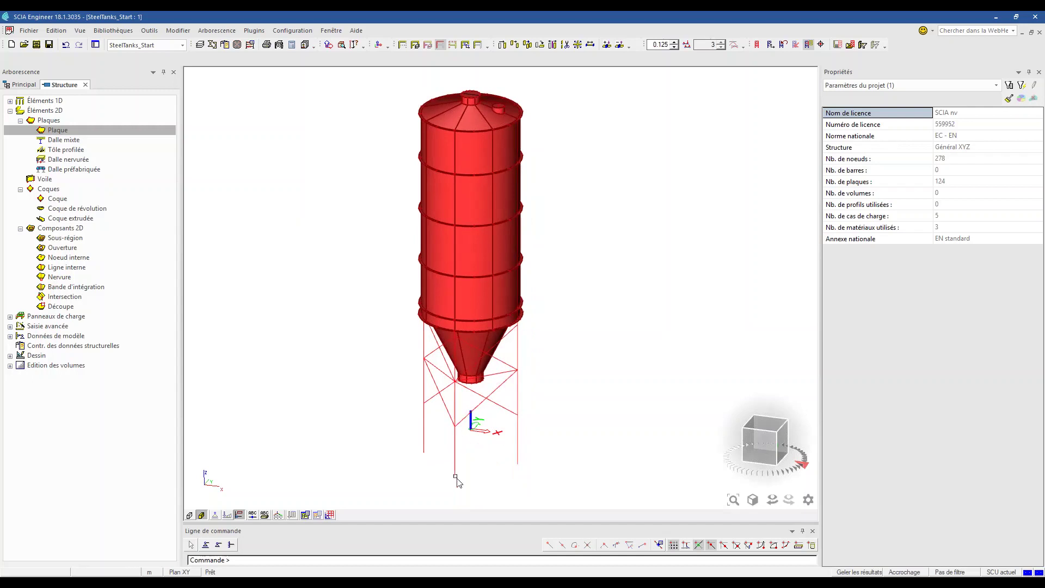
pyautogui.keyDown('ctrl'); pyautogui.moveTo(457, 482); pyautogui.dragTo(450, 460, button='right'); pyautogui.keyUp('ctrl')
pyautogui.keyDown('ctrl'); pyautogui.moveTo(412, 456); pyautogui.dragTo(400, 453, button='right'); pyautogui.keyUp('ctrl')
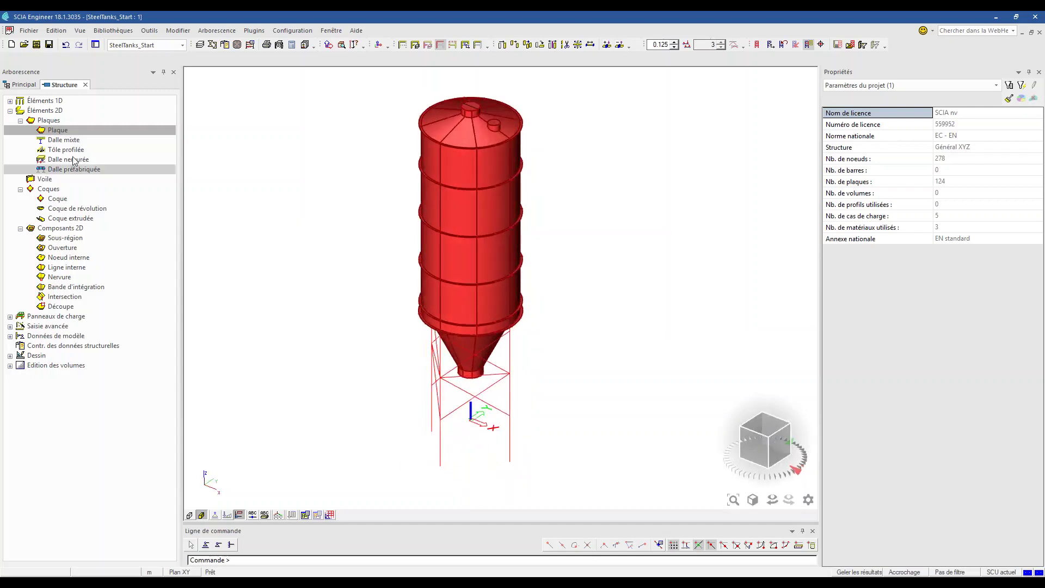
# Start a new 1D member with section Columns - HEB320 on the Podpory layer.
pyautogui.click(45, 100)
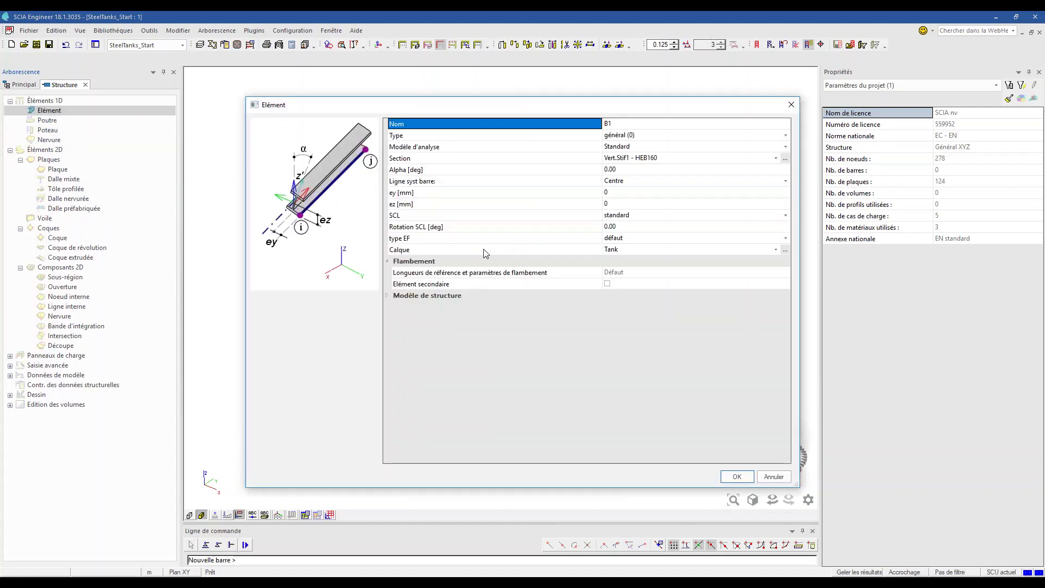
pyautogui.click(627, 161)
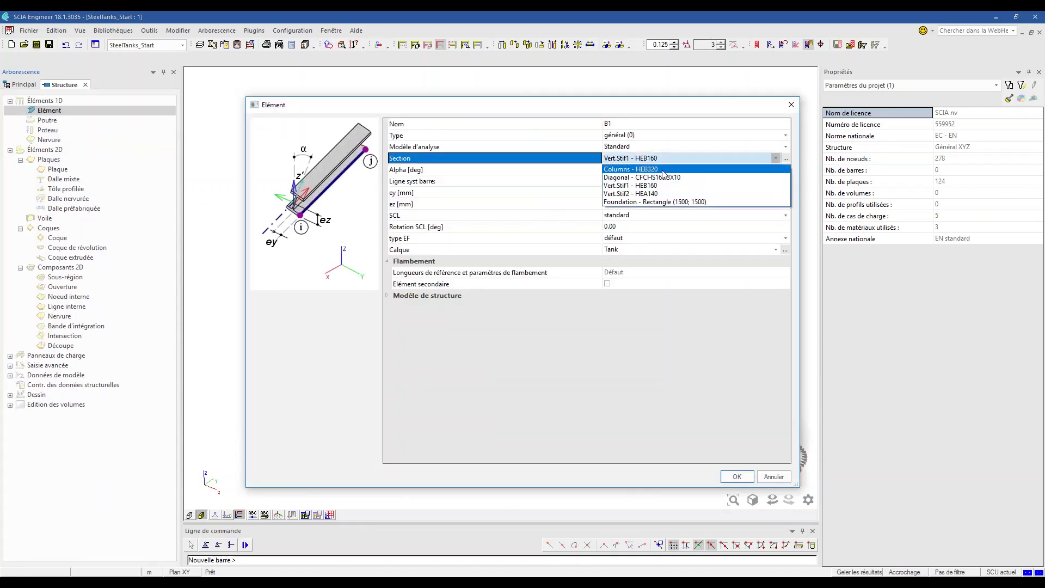
pyautogui.click(661, 185)
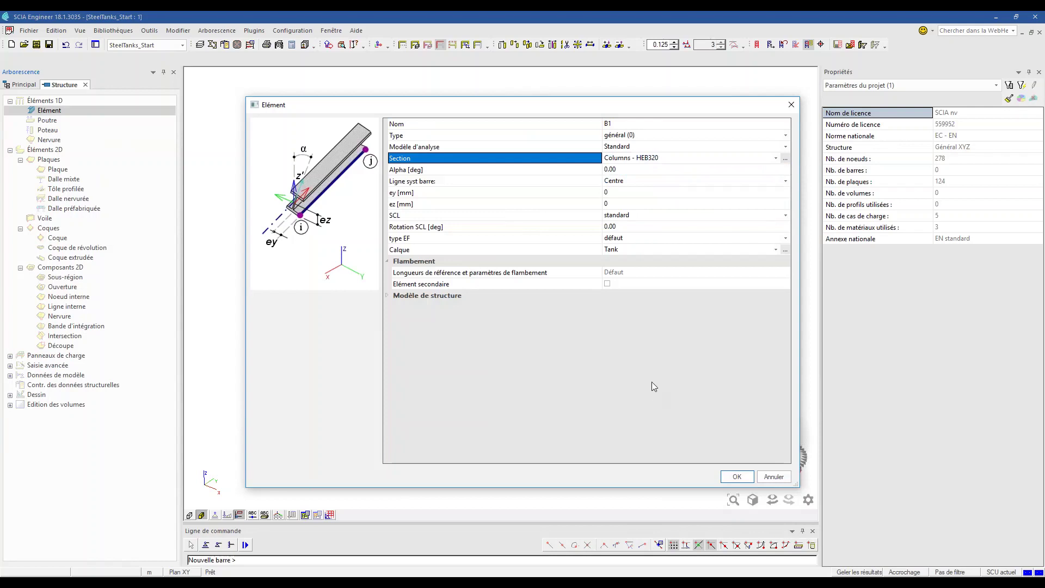
pyautogui.click(615, 249)
pyautogui.click(622, 249)
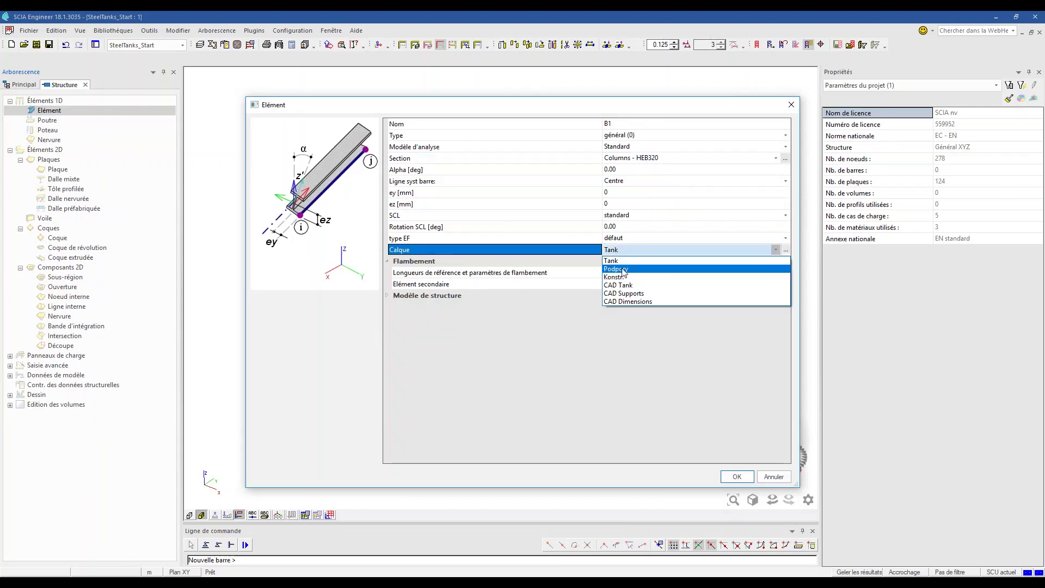
pyautogui.click(622, 268)
pyautogui.click(736, 476)
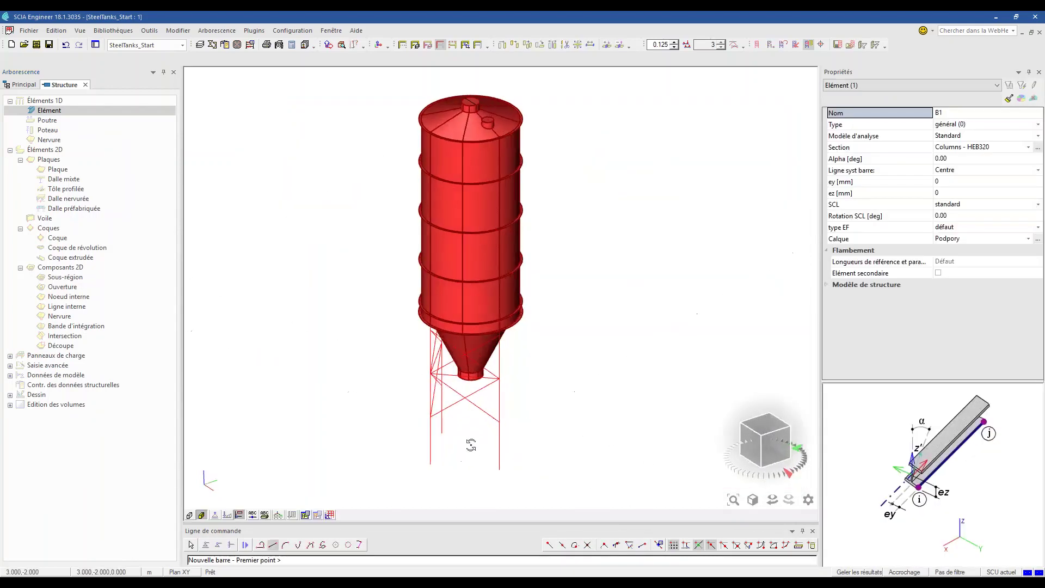
# Draw a 7 m column along the vertical support line, ending at the lower ring node 0; -3.150; 8.000.
pyautogui.scroll(3, 433, 422)
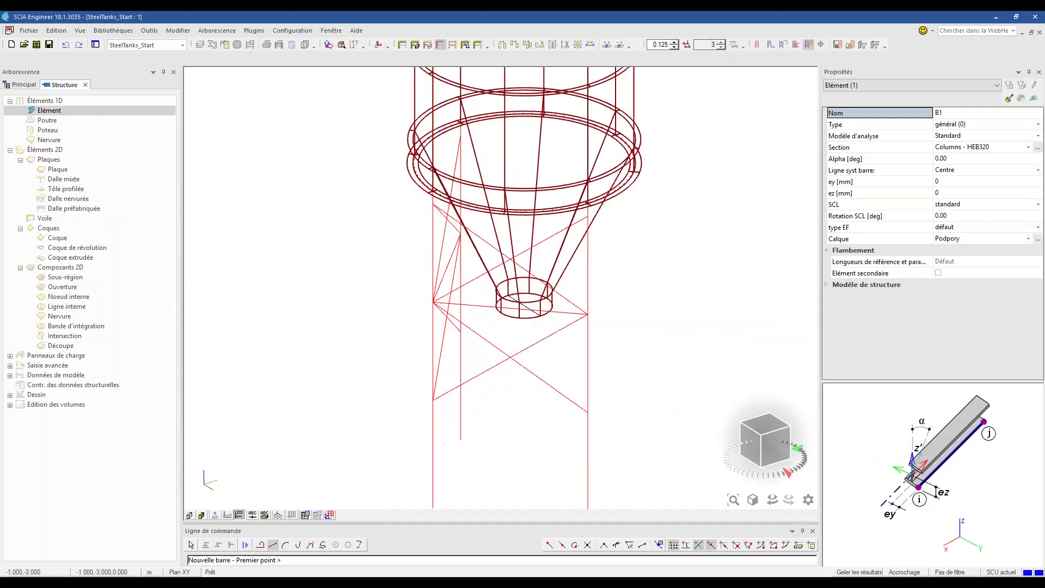
pyautogui.click(434, 413)
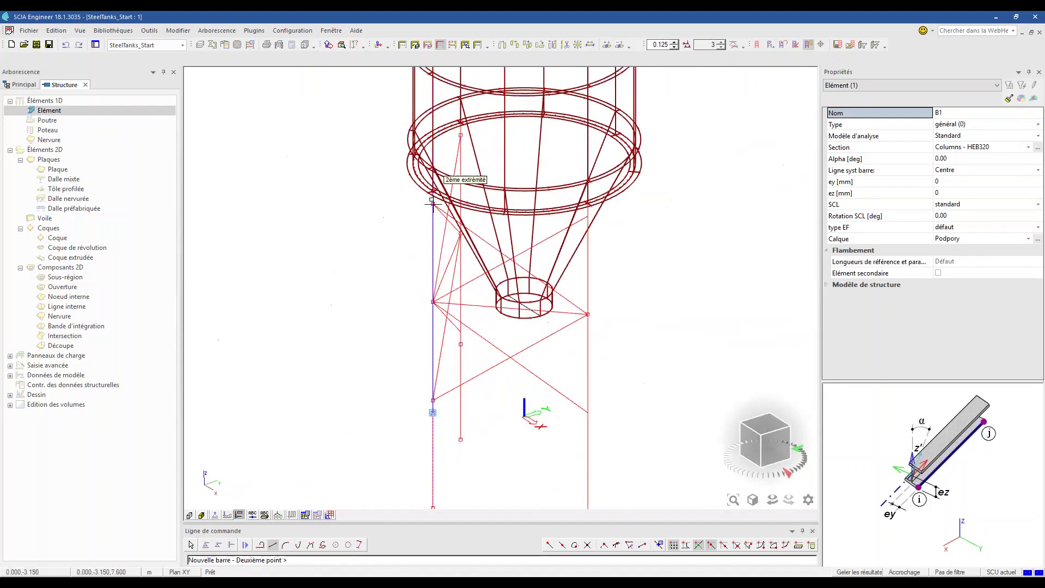
pyautogui.scroll(5, 432, 201)
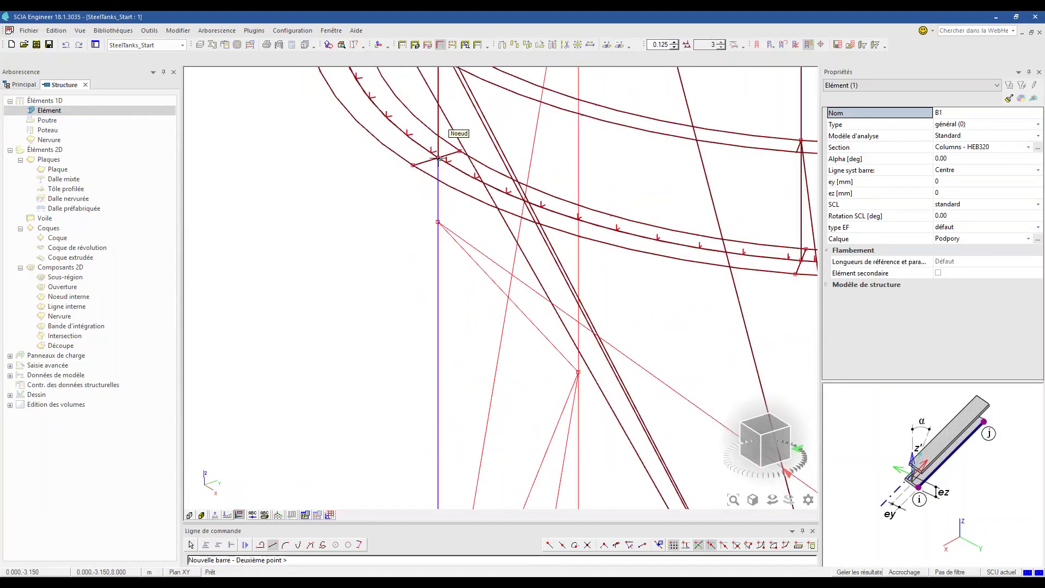
pyautogui.click(438, 158)
pyautogui.moveTo(438, 158); pyautogui.dragTo(440, 248, button='middle')
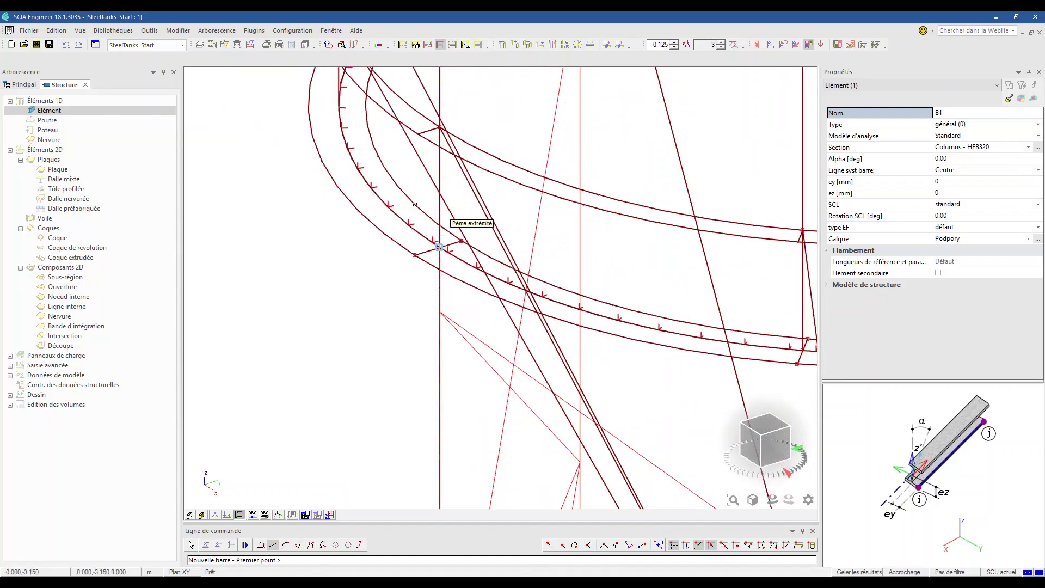
pyautogui.press('Escape')
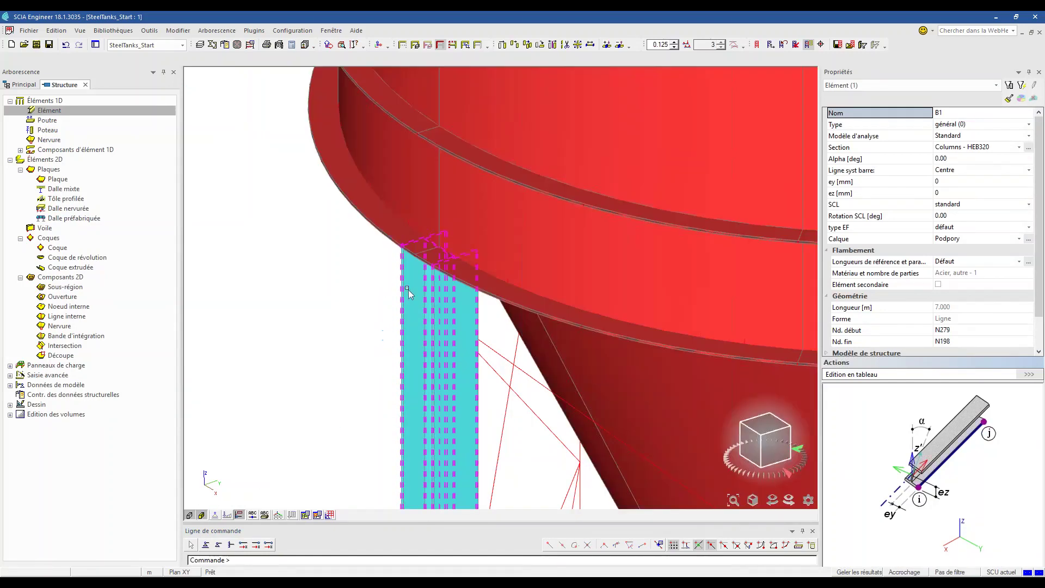
# Show the column as a wireframe and set its local coordinate system rotation to 90°.
pyautogui.click(202, 515)
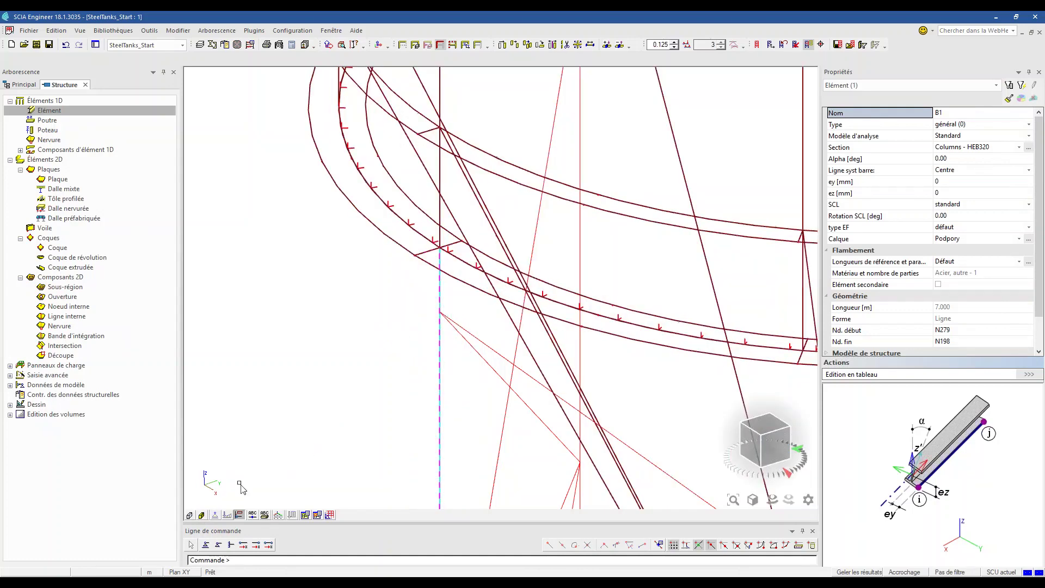
pyautogui.click(947, 218)
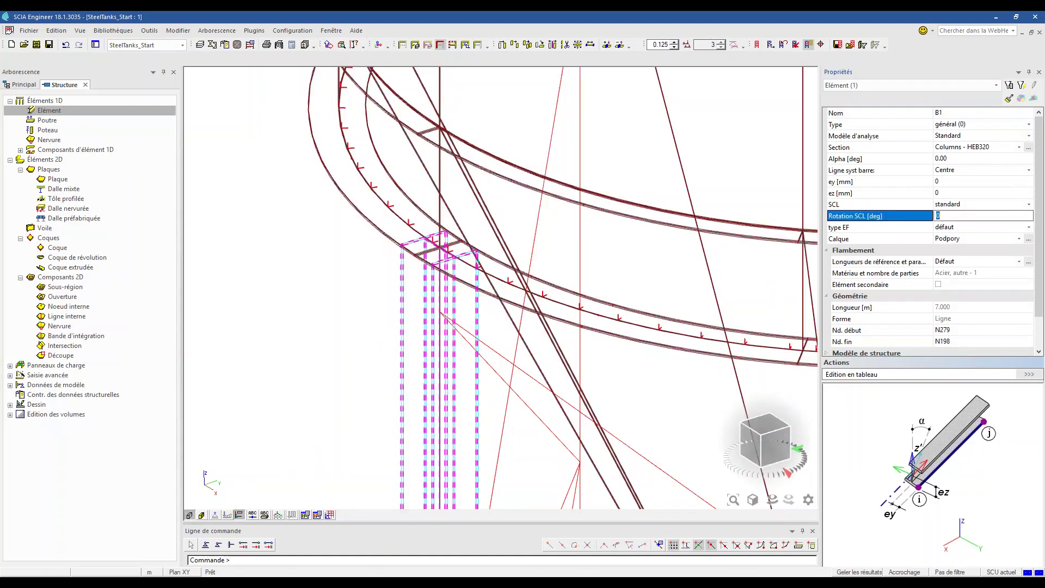
pyautogui.write('90')
pyautogui.press('Return')
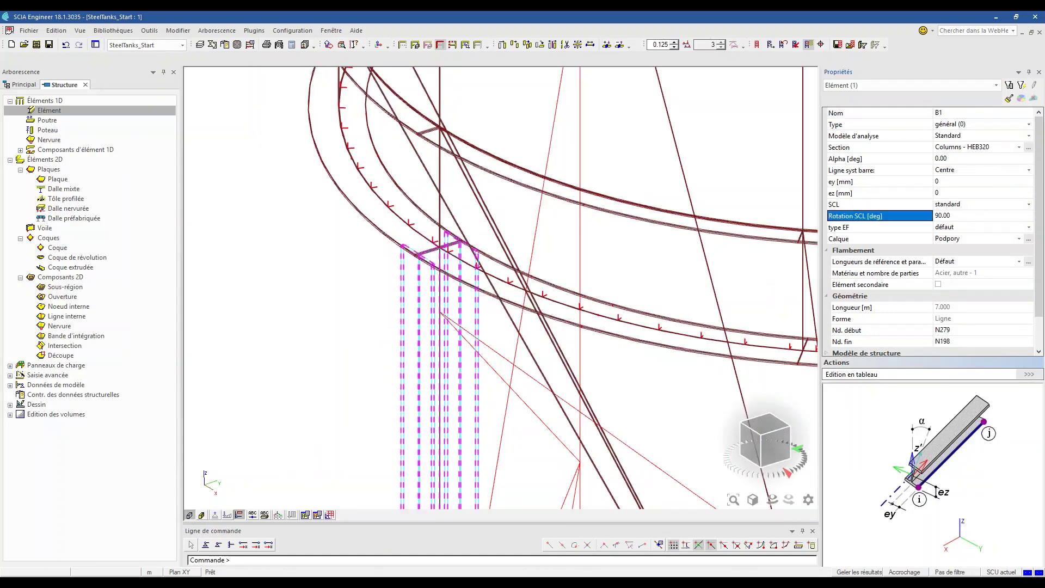
# Add a 0.75 m HEB320 member from the column's top node up to the next ring on the tank.
pyautogui.doubleClick(73, 112)
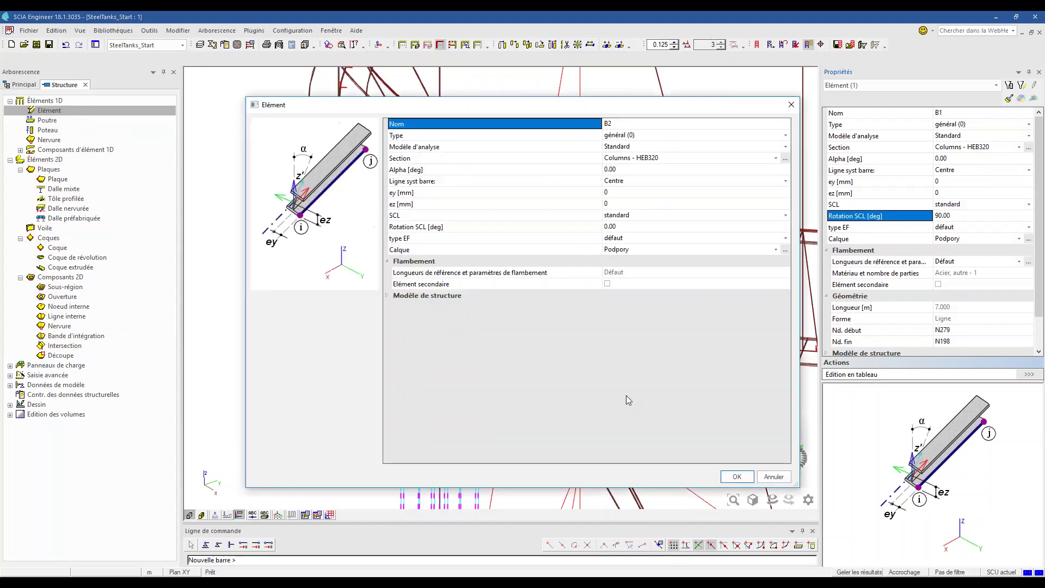
pyautogui.click(734, 477)
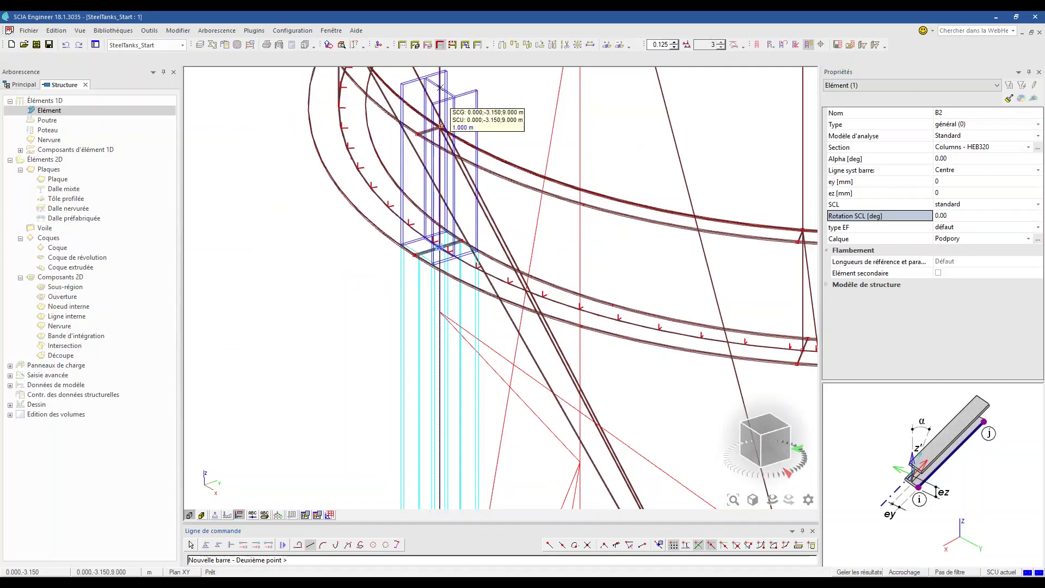
pyautogui.click(439, 126)
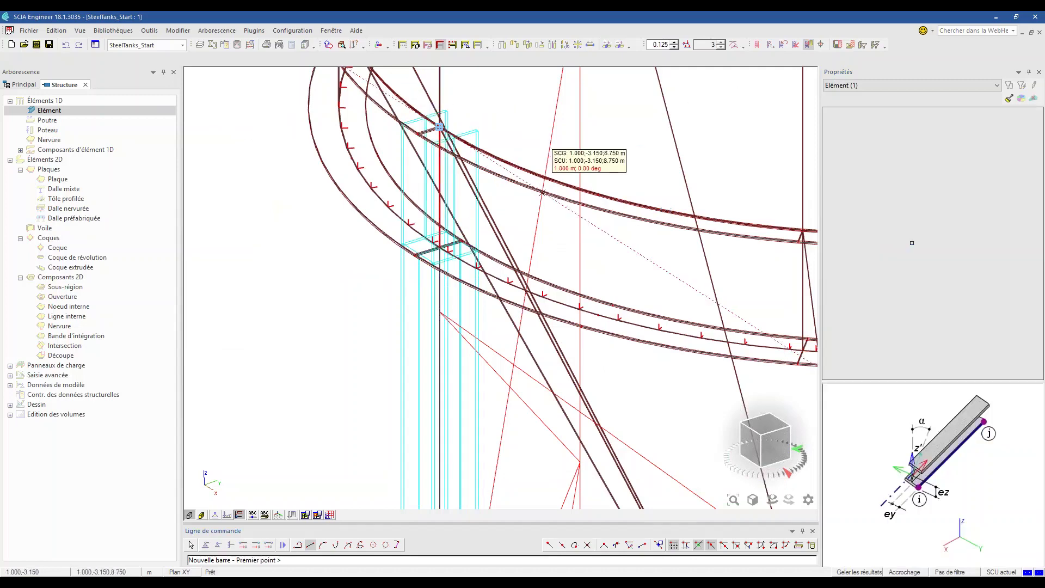
pyautogui.press('Escape')
# Rotate the short upper member's local axes so that its section aligns with the column below.
pyautogui.click(957, 218)
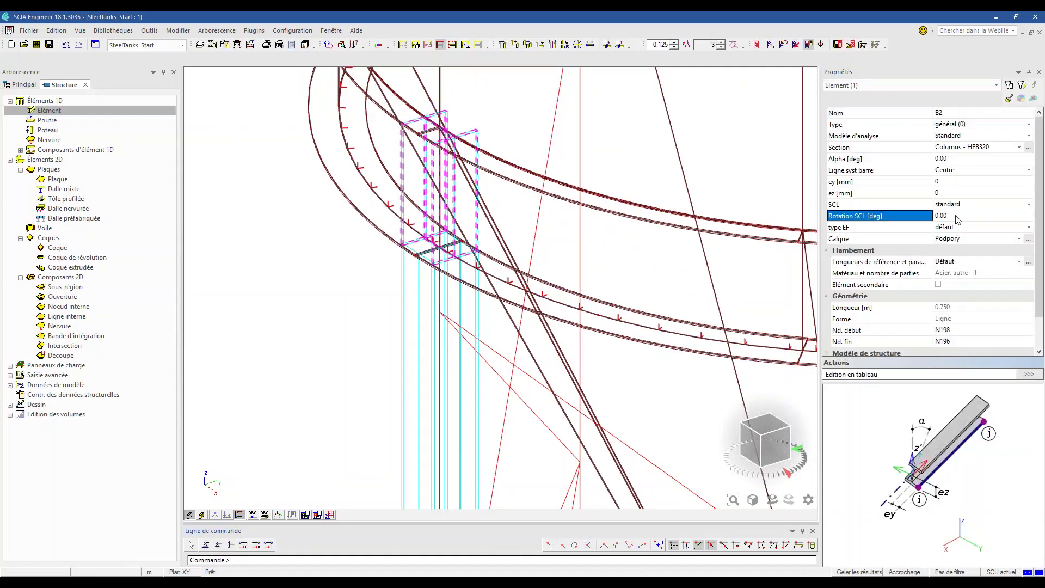
pyautogui.press('Return')
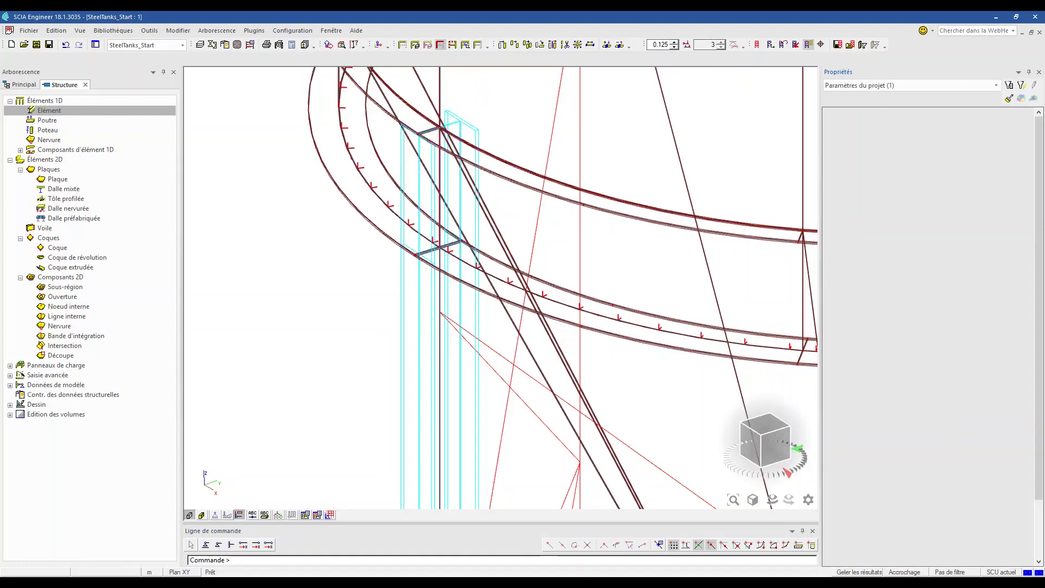
pyautogui.press('Escape')
# Switch to shaded display and start a 1D member with section Vert.Stif1 - HEB160 on the Podpory layer.
pyautogui.click(201, 513)
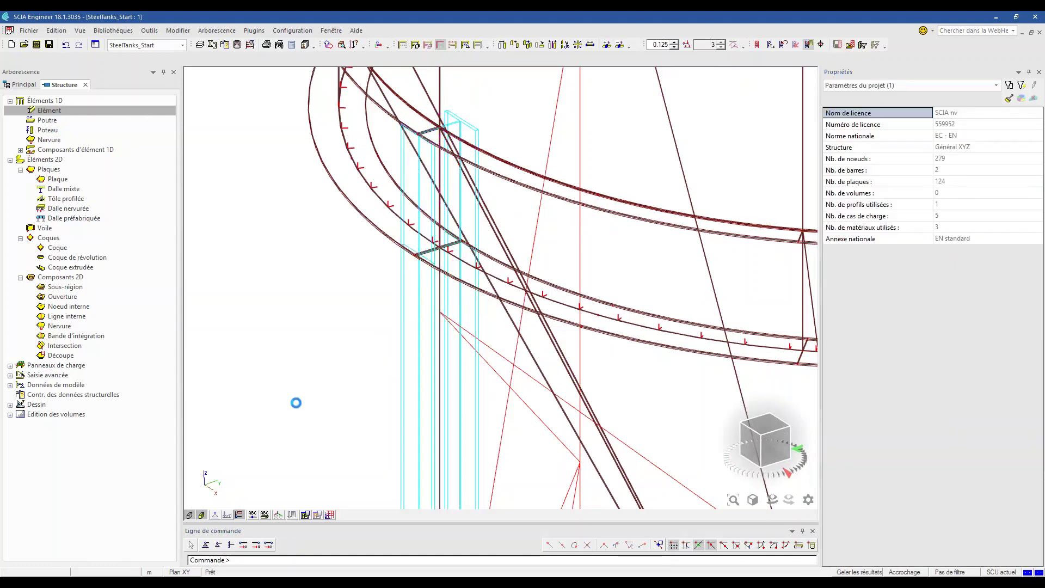
pyautogui.scroll(-3, 305, 286)
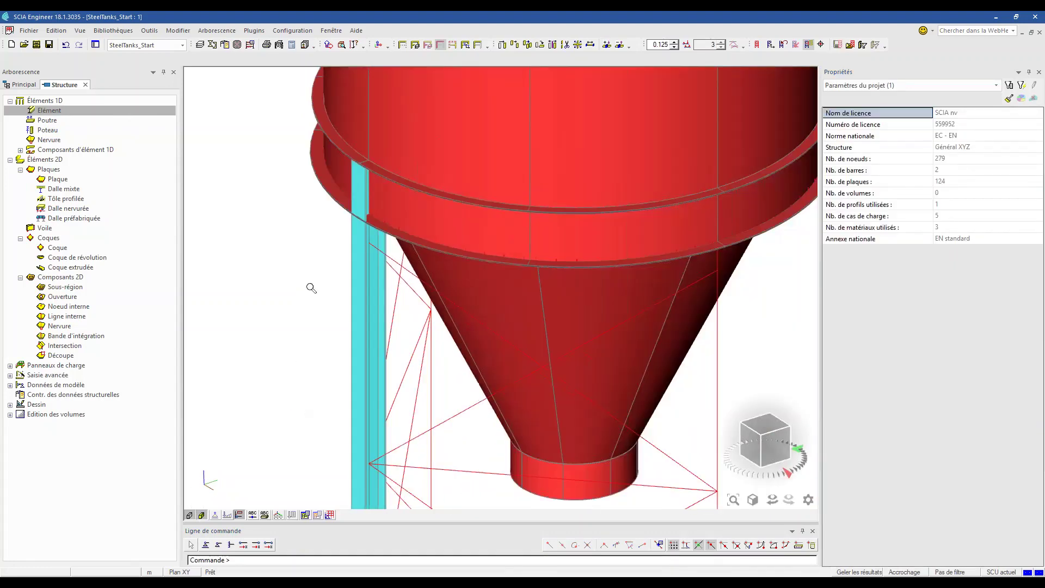
pyautogui.scroll(-3, 310, 288)
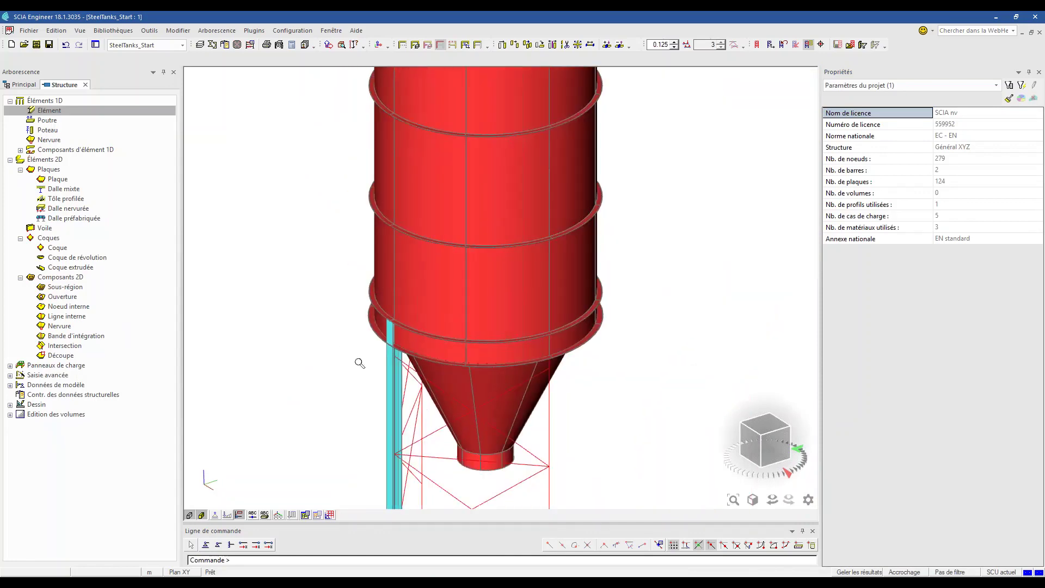
pyautogui.moveTo(303, 336); pyautogui.dragTo(315, 370, button='middle')
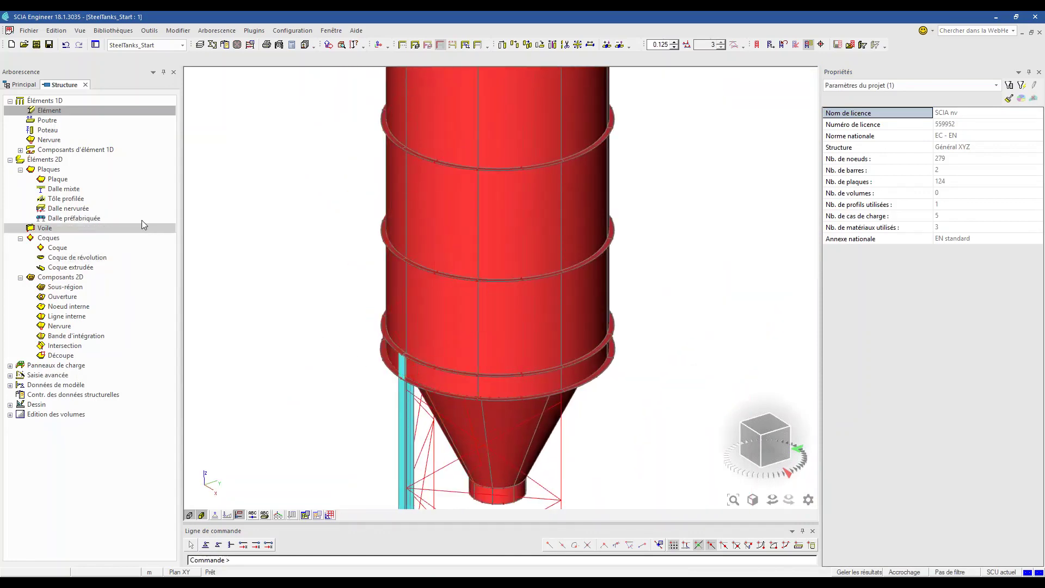
pyautogui.doubleClick(104, 111)
pyautogui.click(660, 160)
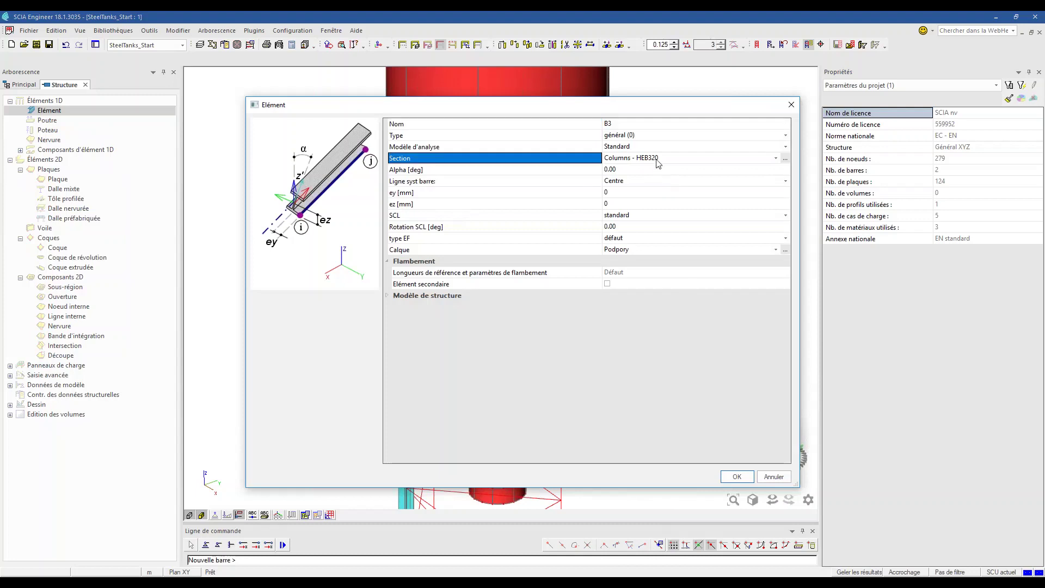
pyautogui.click(660, 161)
pyautogui.click(676, 186)
pyautogui.click(734, 476)
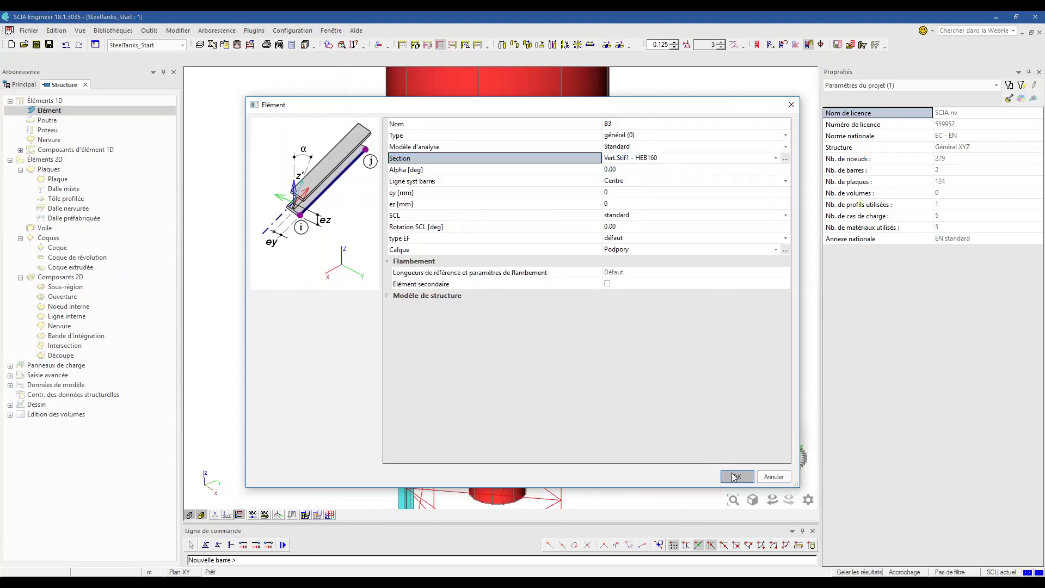
# Draw the 13 m HEB160 stiffener from the node above the column up to the top rim node 0; -3.150; 21.750.
pyautogui.scroll(5, 433, 339)
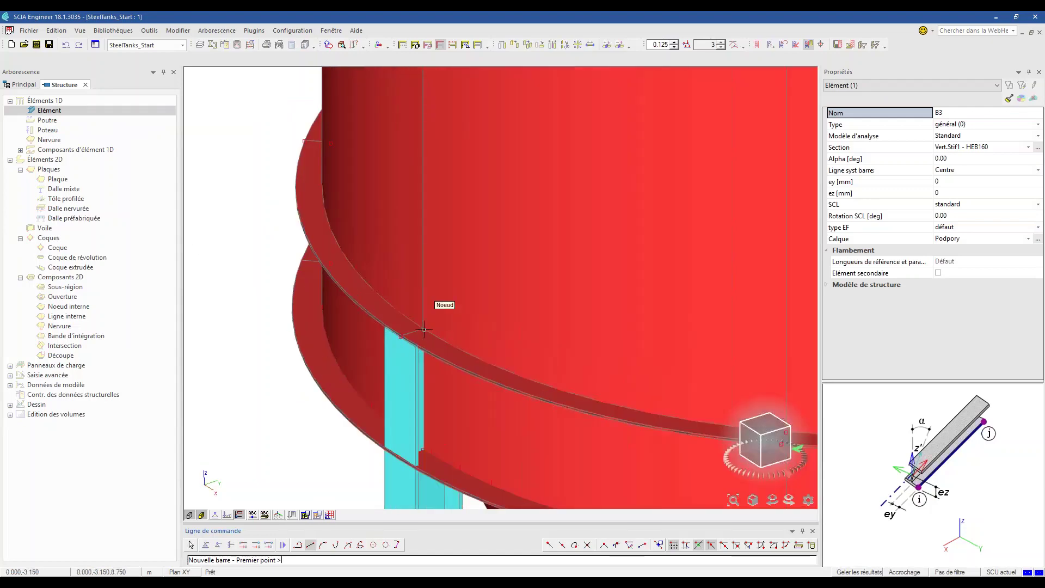
pyautogui.scroll(-5, 424, 330)
pyautogui.scroll(5, 439, 130)
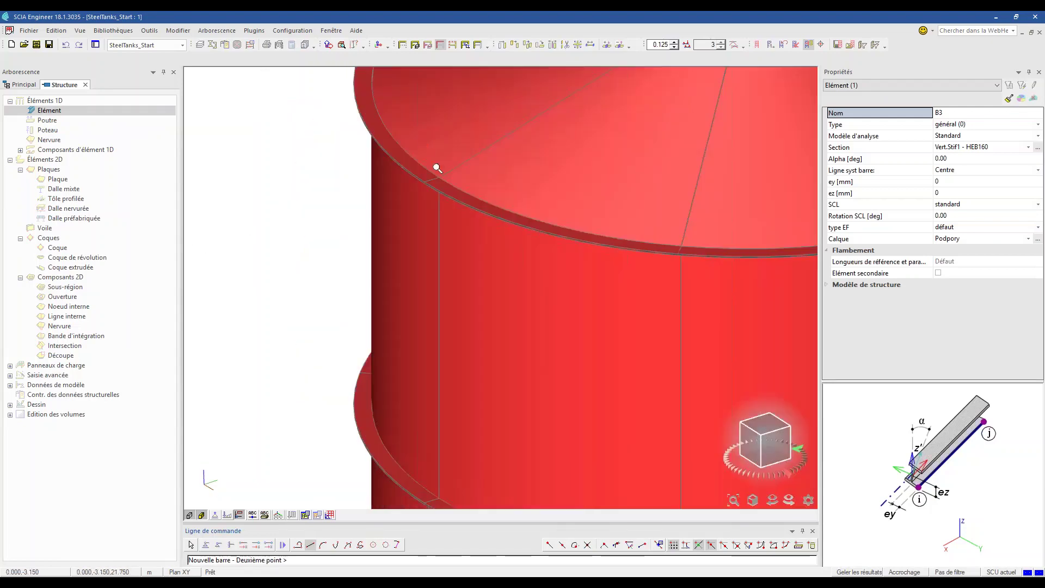
pyautogui.click(438, 178)
pyautogui.scroll(2, 438, 178)
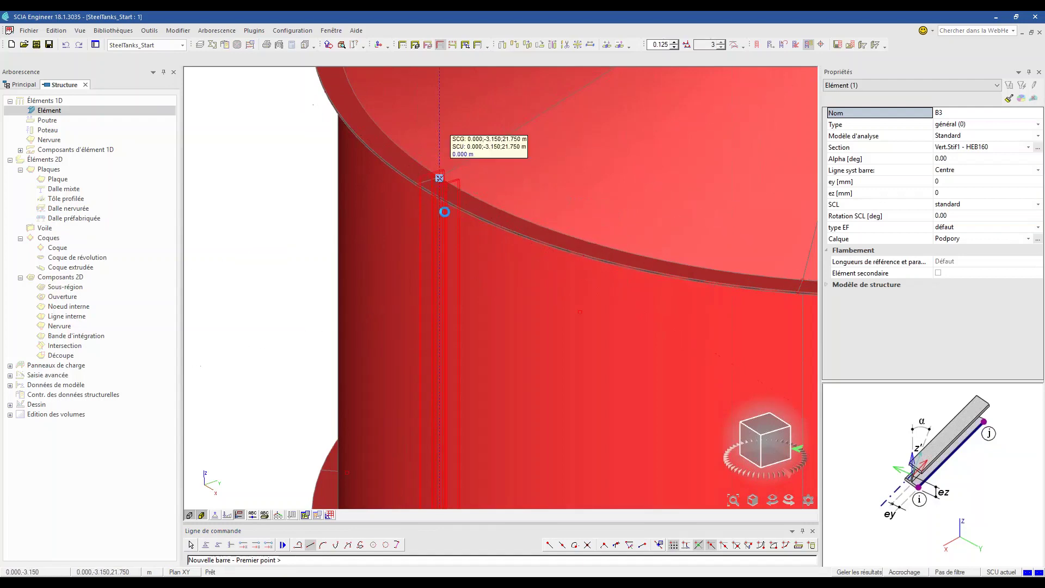
pyautogui.press('Escape')
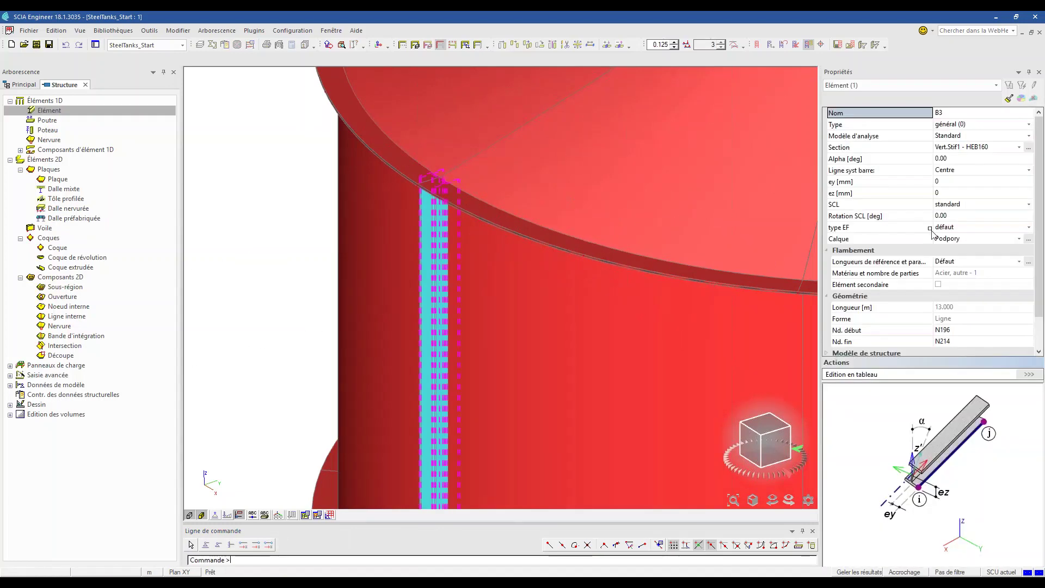
# Set the HEB160 stiffener's local coordinate system rotation to 90°.
pyautogui.click(945, 218)
pyautogui.write('90')
pyautogui.press('Return')
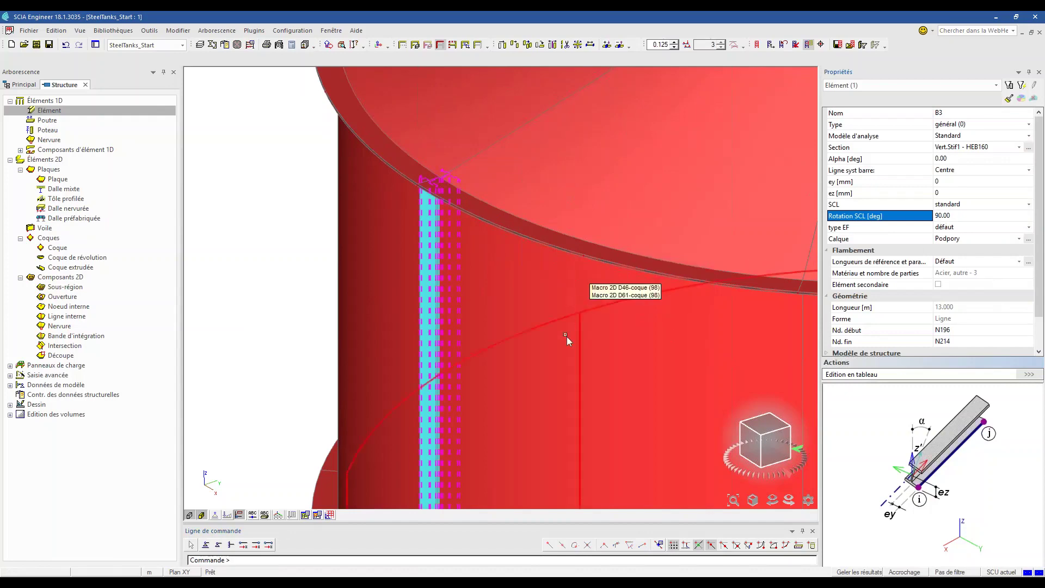
# Start a 1D member with section Vert.Stif2 - HEA140 on the Podpory layer.
pyautogui.scroll(-3, 566, 336)
pyautogui.scroll(2, 573, 360)
pyautogui.scroll(-3, 482, 354)
pyautogui.scroll(2, 446, 250)
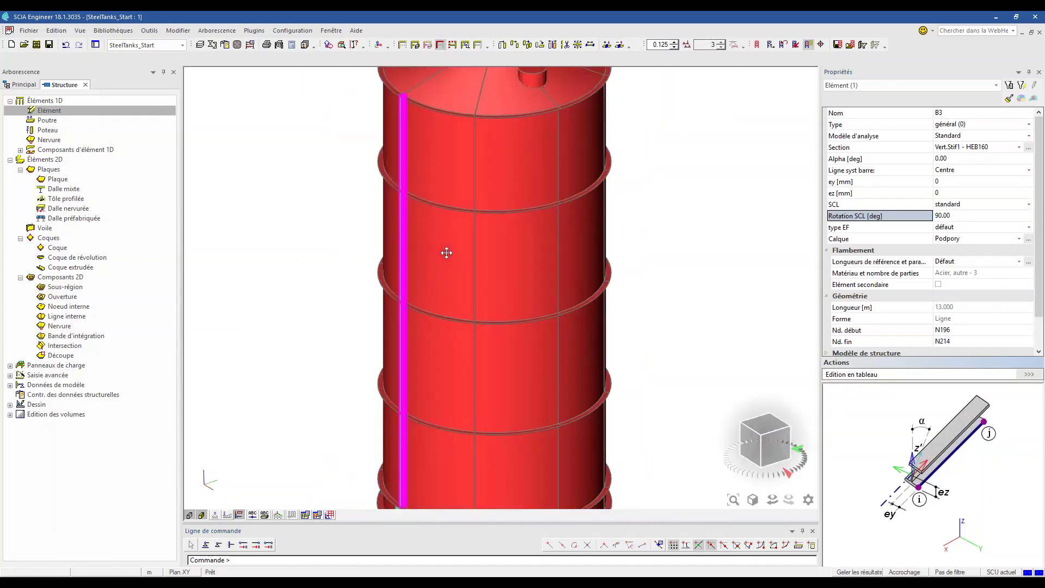
pyautogui.doubleClick(51, 112)
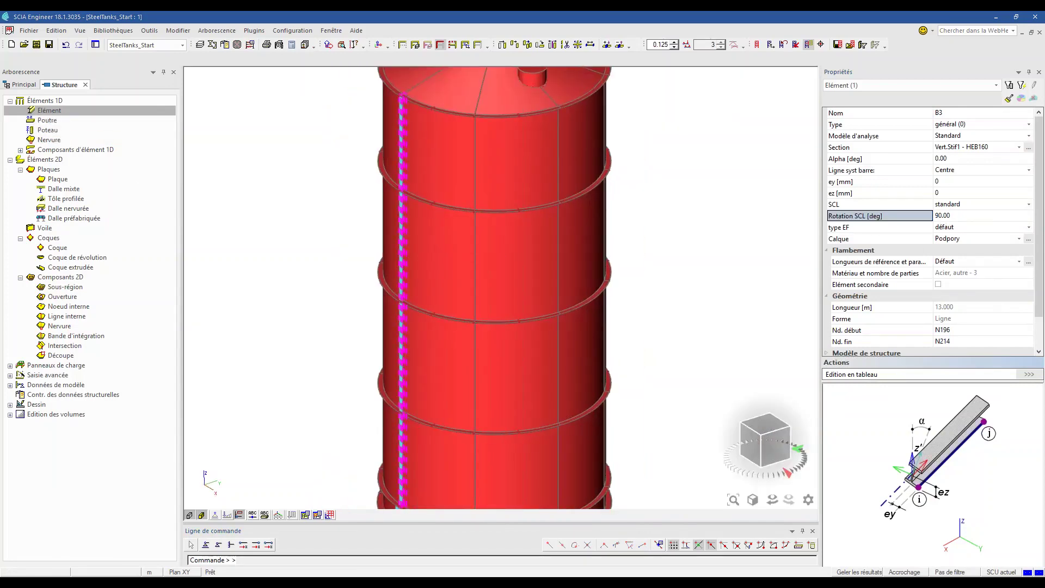
pyautogui.click(632, 161)
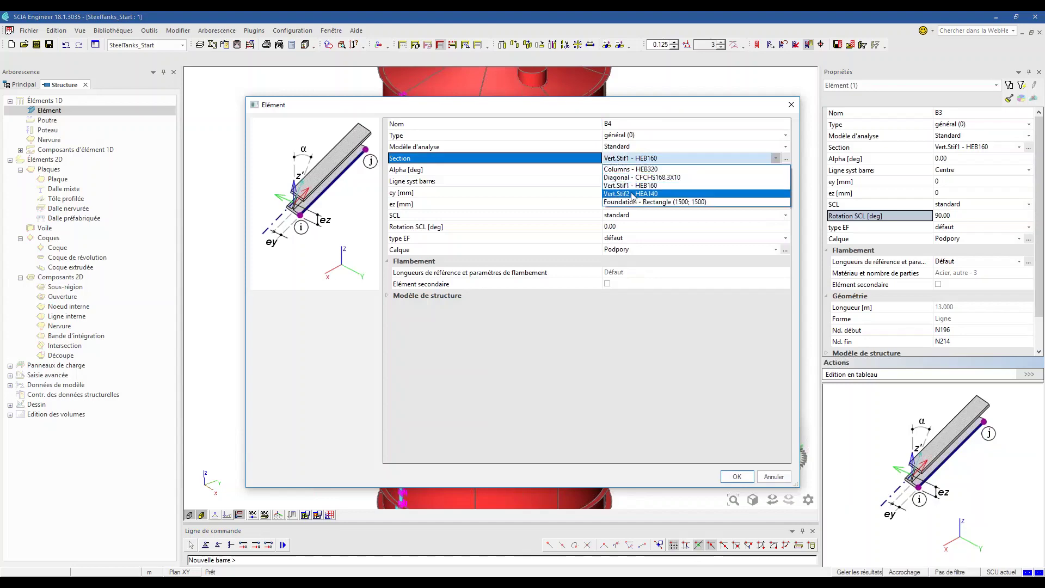
pyautogui.click(654, 195)
pyautogui.click(653, 162)
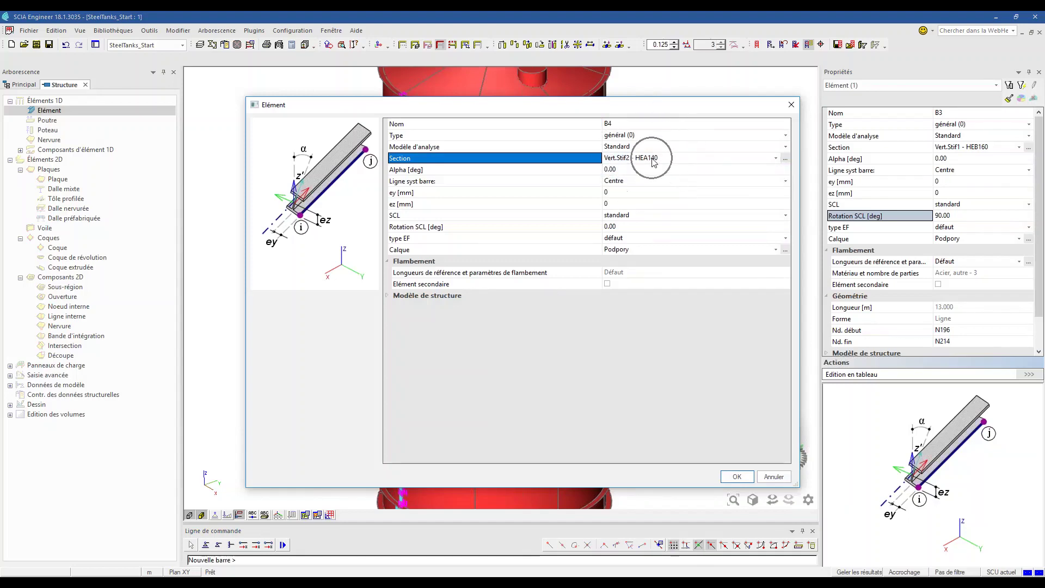
pyautogui.click(739, 475)
pyautogui.scroll(-2, 537, 438)
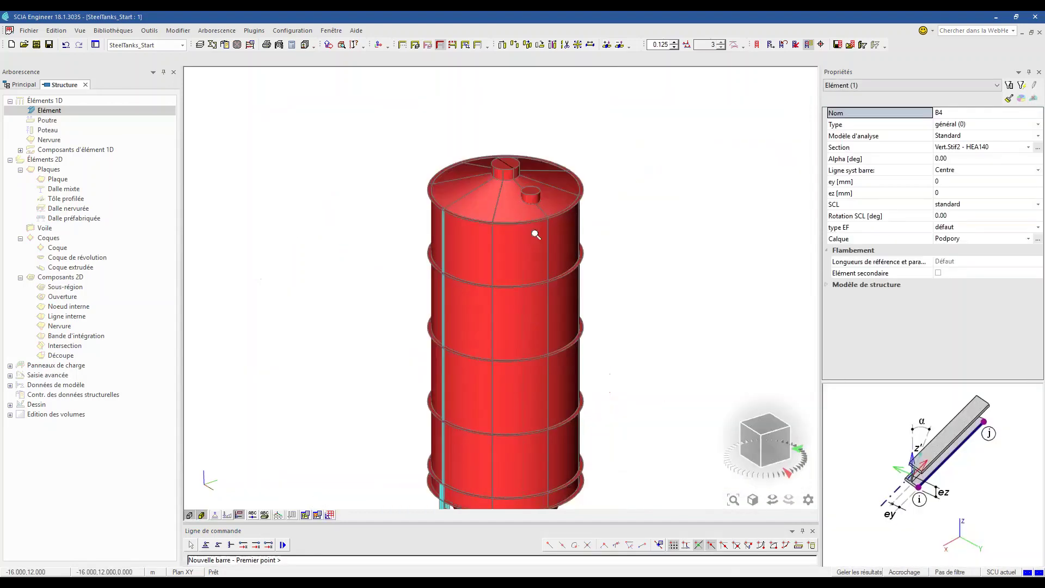
pyautogui.moveTo(491, 492); pyautogui.dragTo(478, 360, button='middle')
pyautogui.click(478, 359)
pyautogui.scroll(4, 477, 375)
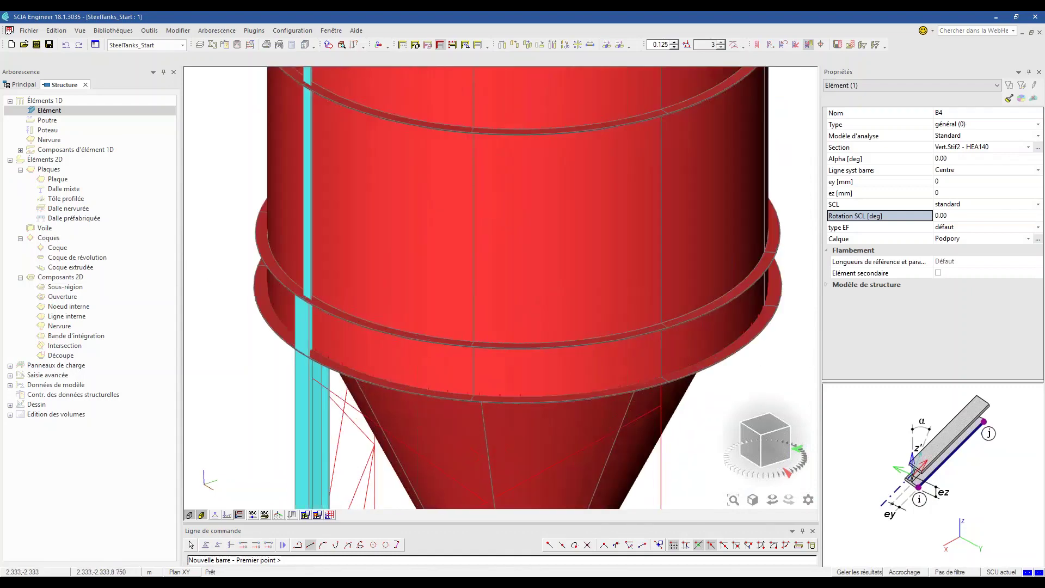
pyautogui.scroll(4, 473, 395)
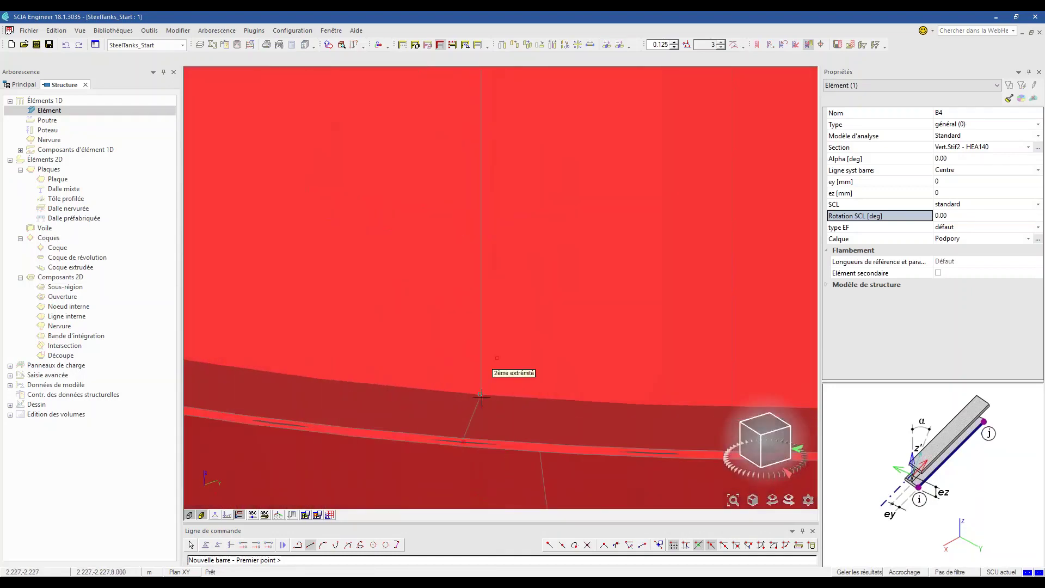
pyautogui.click(481, 397)
pyautogui.scroll(-6, 484, 381)
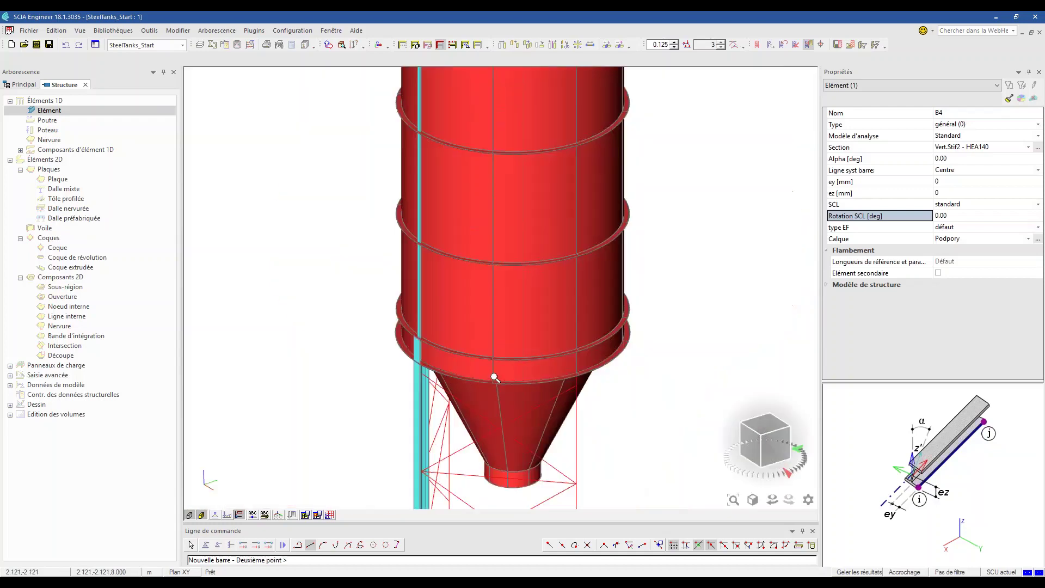
pyautogui.scroll(3, 499, 245)
pyautogui.scroll(3, 499, 246)
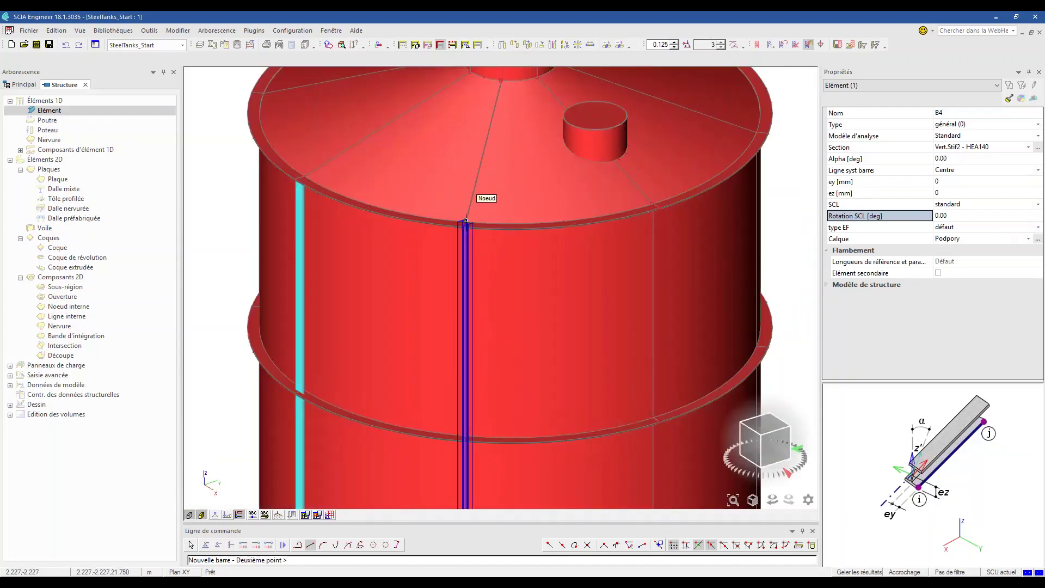
pyautogui.click(466, 219)
pyautogui.press('Escape')
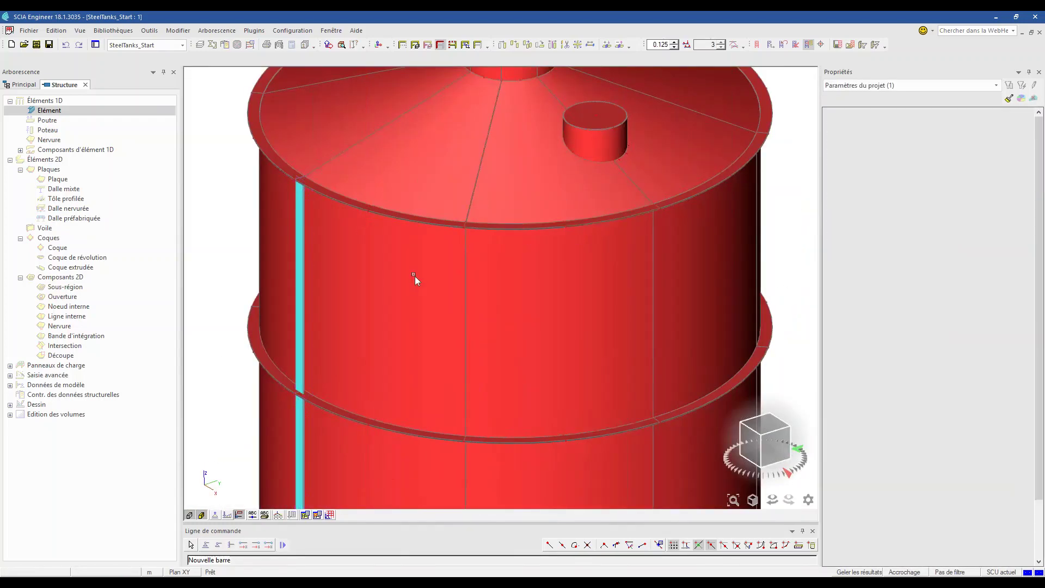
# Multi-copy the HEB160 stiffener around the tank with 2 copies, rz rotation 45° between copies and the last copy not created.
pyautogui.scroll(-2, 385, 236)
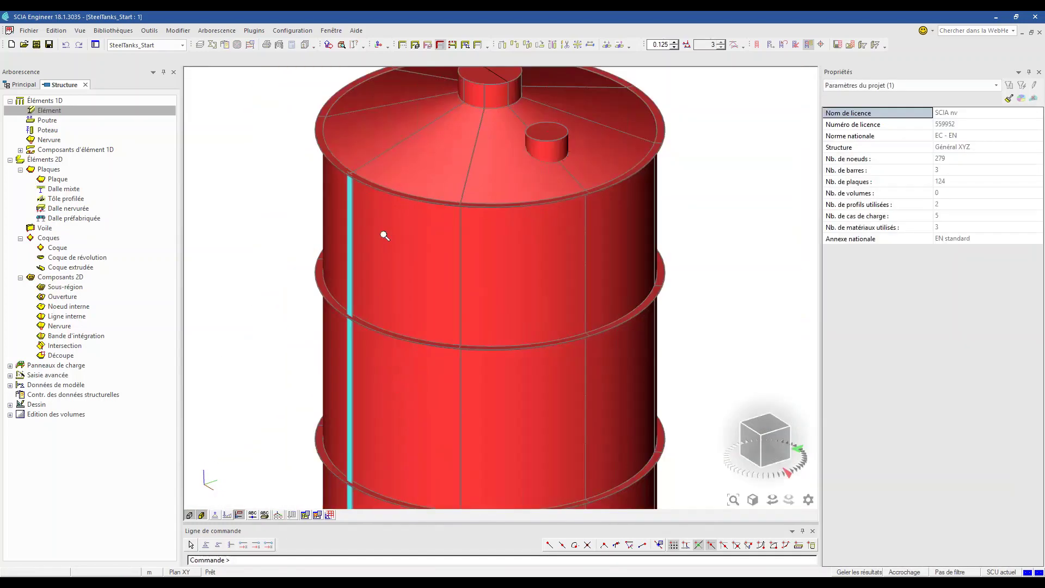
pyautogui.click(347, 205)
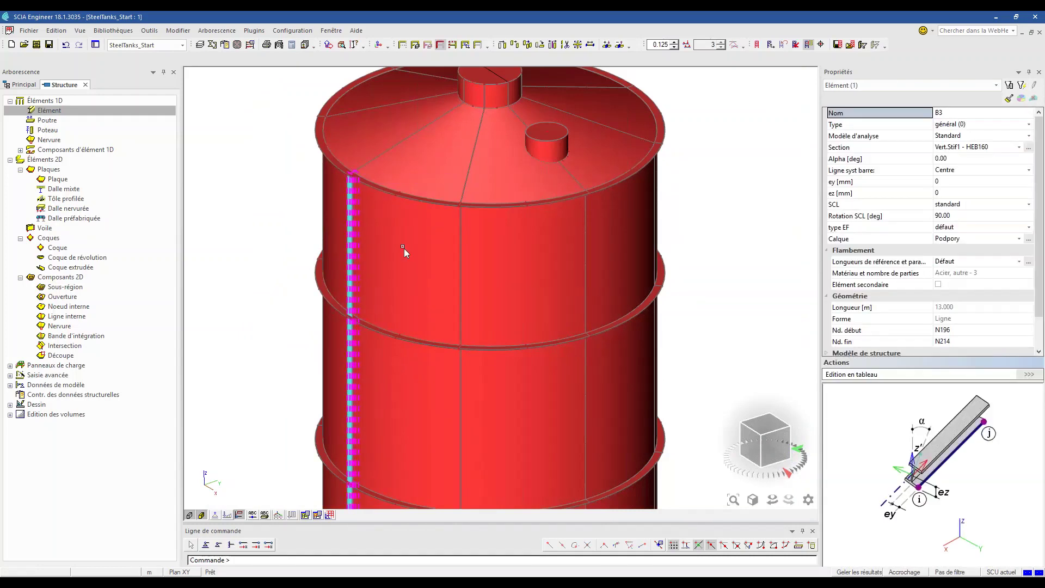
pyautogui.scroll(-4, 440, 118)
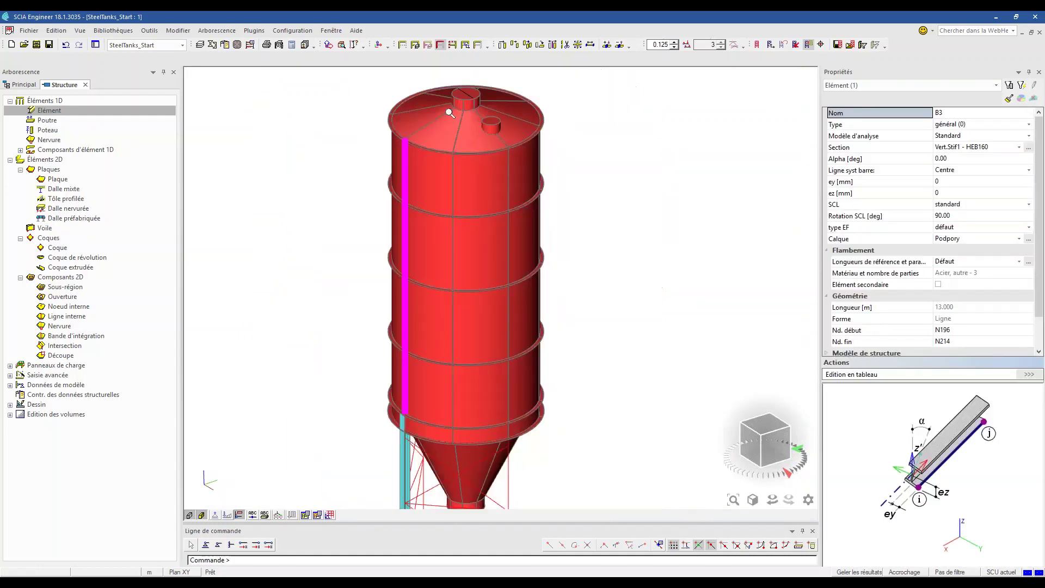
pyautogui.click(527, 45)
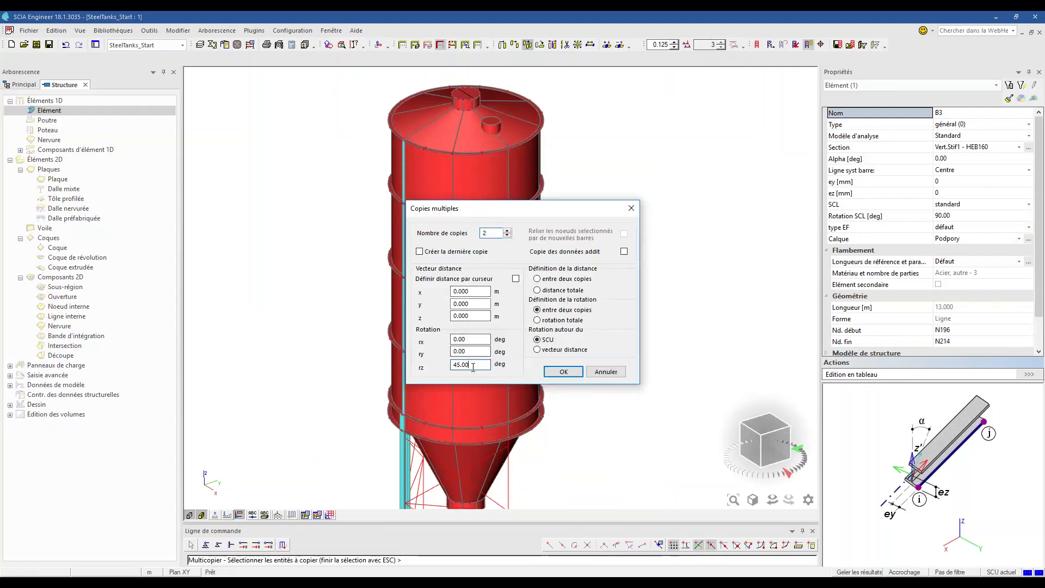
pyautogui.click(564, 373)
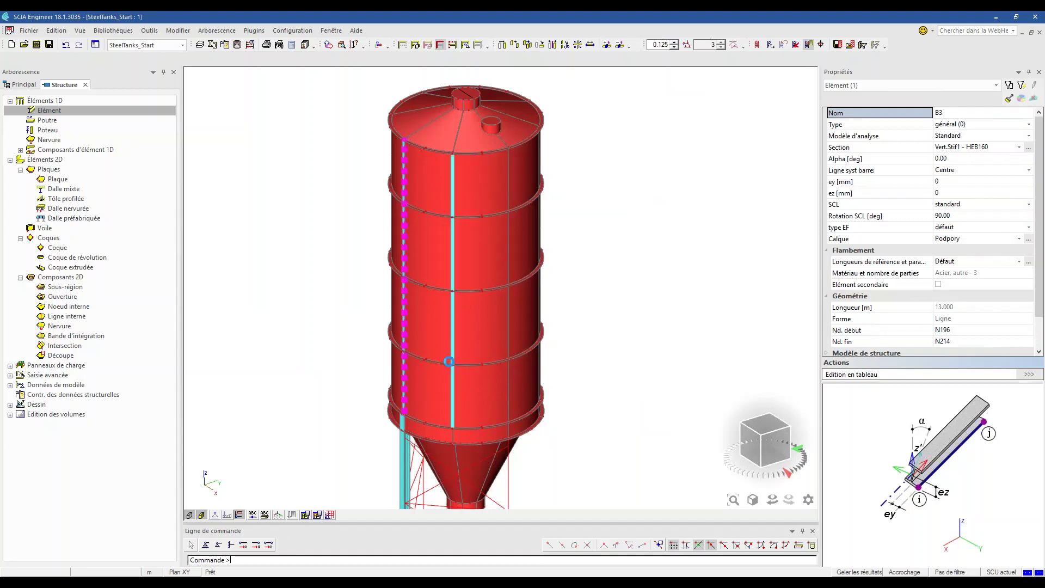
# Change the copied stiffener's section to Vert.Stif2 - HEA140.
pyautogui.click(453, 173)
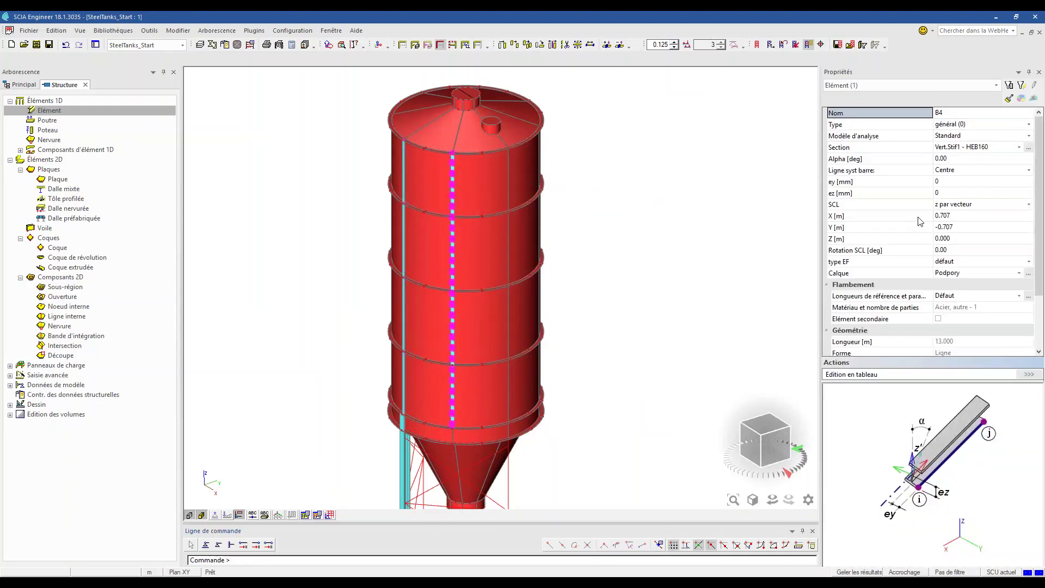
pyautogui.click(917, 216)
pyautogui.click(967, 149)
pyautogui.click(961, 156)
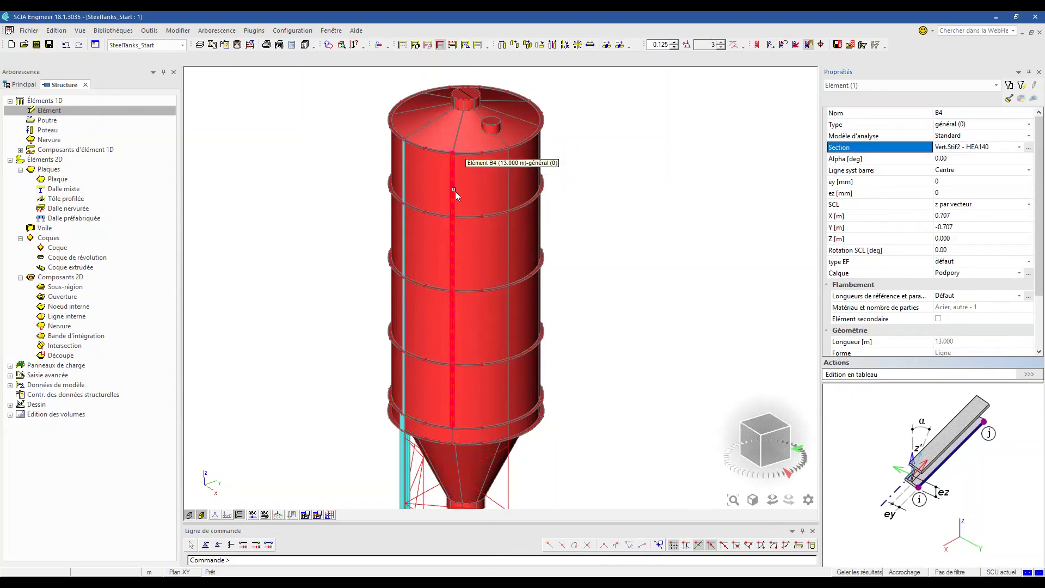
pyautogui.press('Escape')
# Assign the HEA140 stiffener to the Tank layer.
pyautogui.scroll(5, 454, 174)
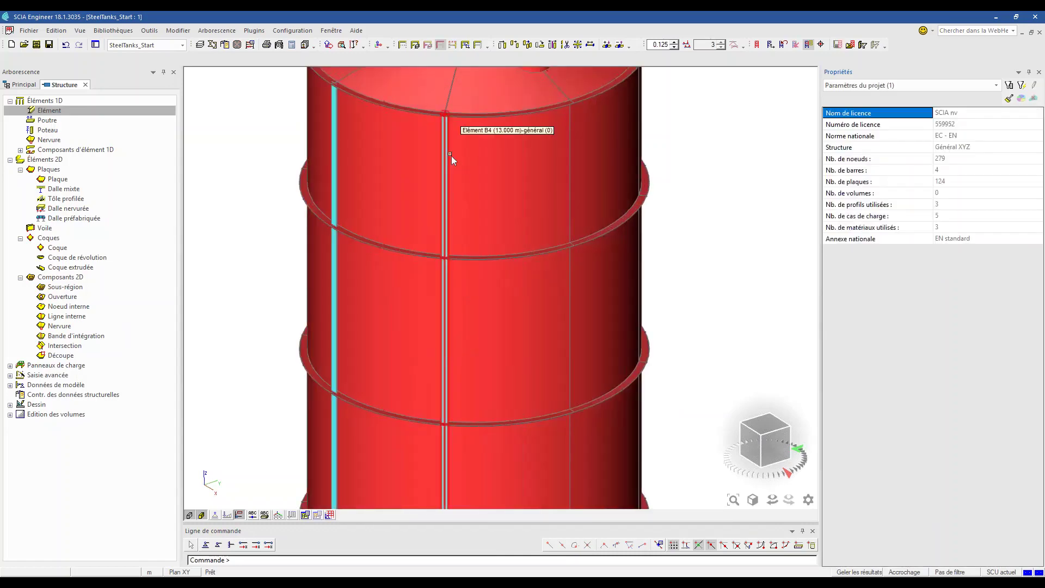
pyautogui.click(452, 155)
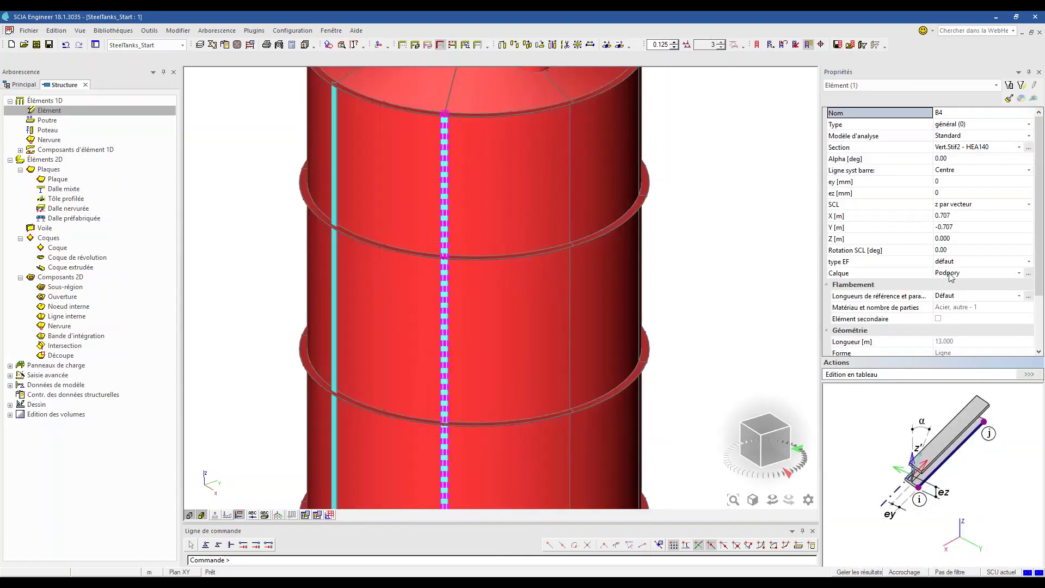
pyautogui.click(951, 278)
pyautogui.click(949, 296)
pyautogui.press('Escape')
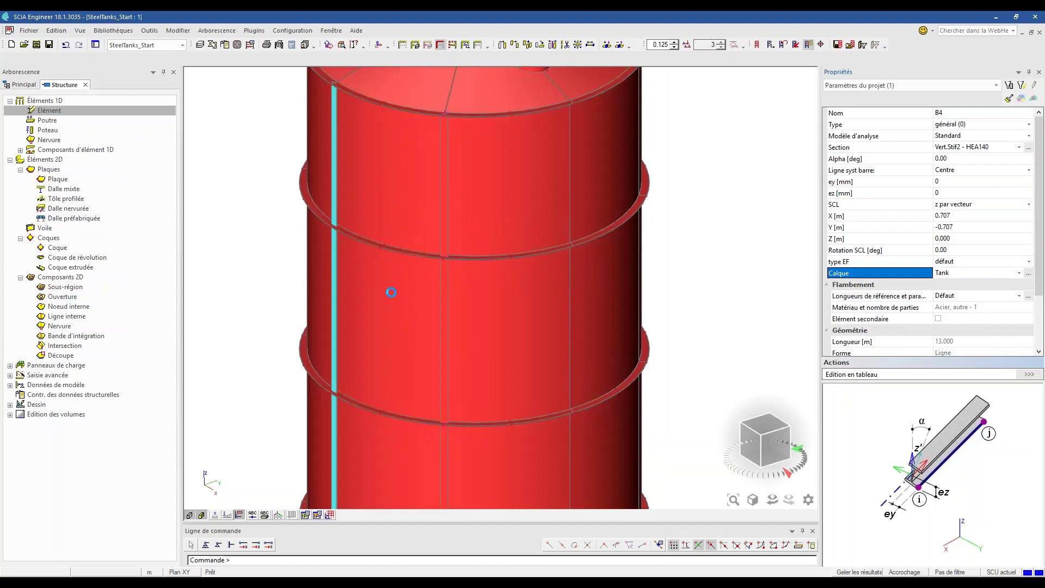
# Start a 1D member with section Diagonal - CFCHS168.3X10 on the Podpory layer.
pyautogui.scroll(-5, 394, 292)
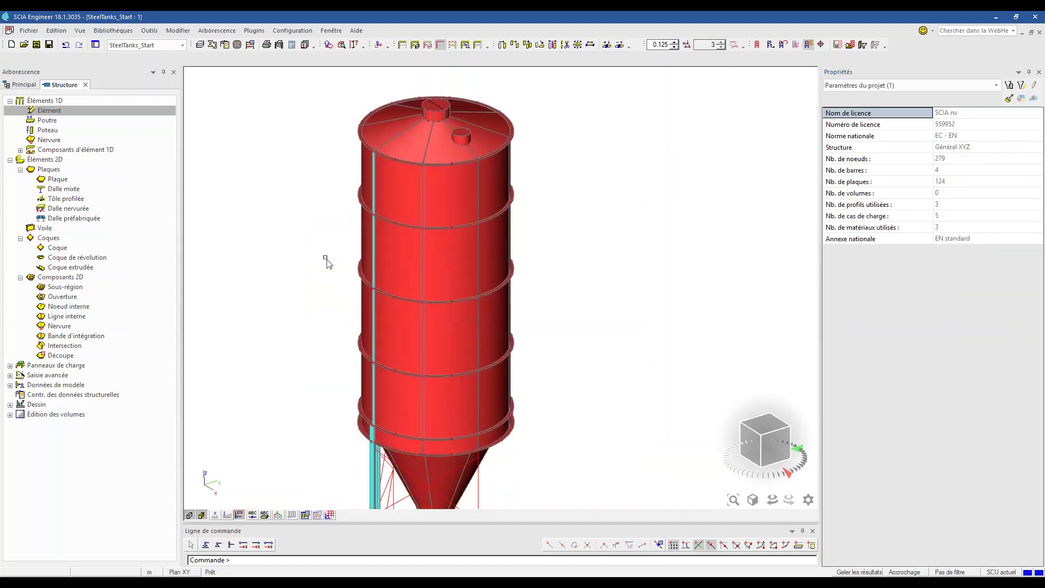
pyautogui.moveTo(272, 215); pyautogui.dragTo(280, 171, button='middle')
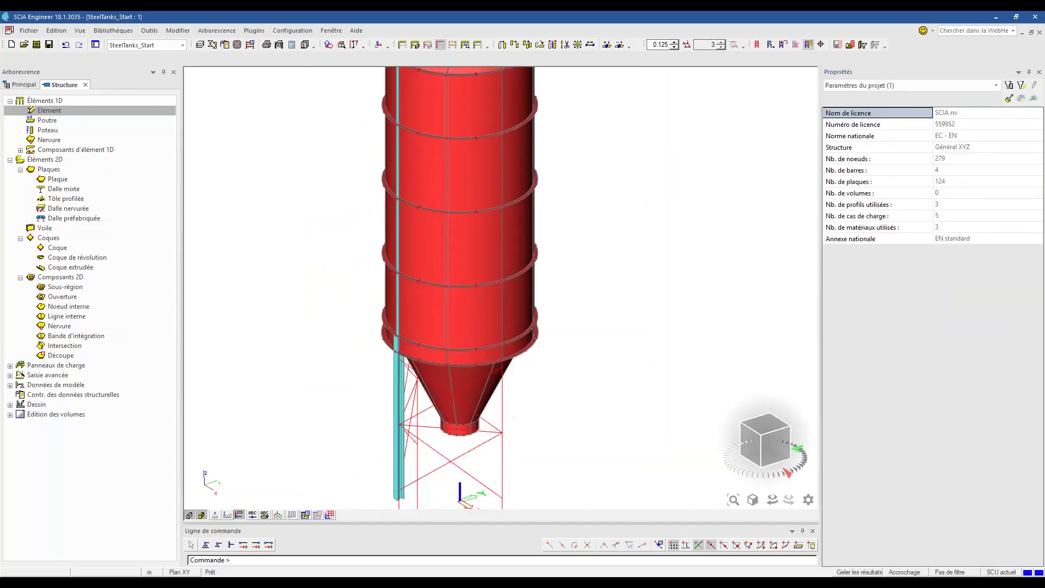
pyautogui.scroll(-2, 294, 209)
pyautogui.doubleClick(49, 110)
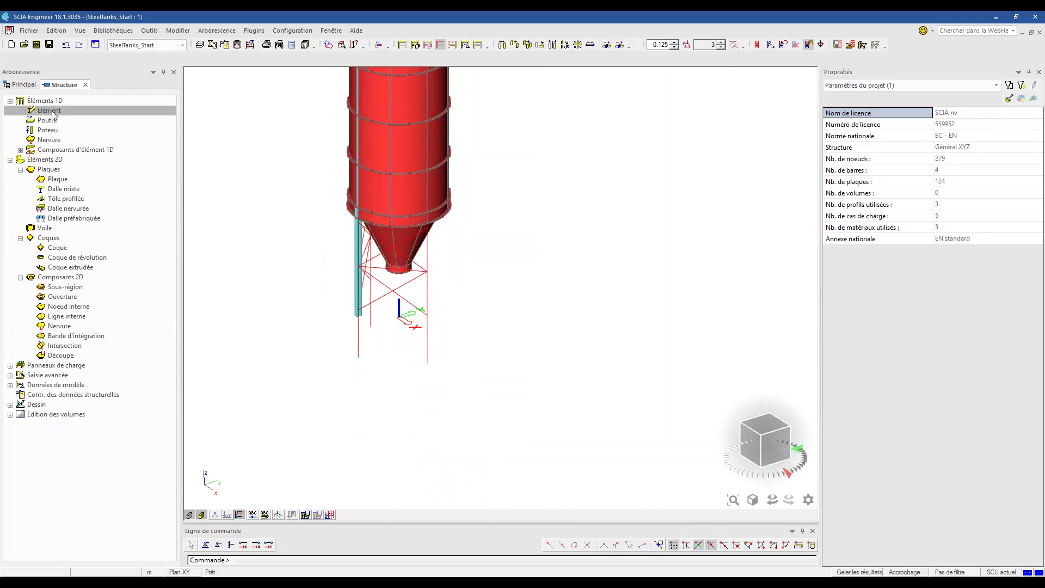
pyautogui.click(643, 158)
pyautogui.click(644, 158)
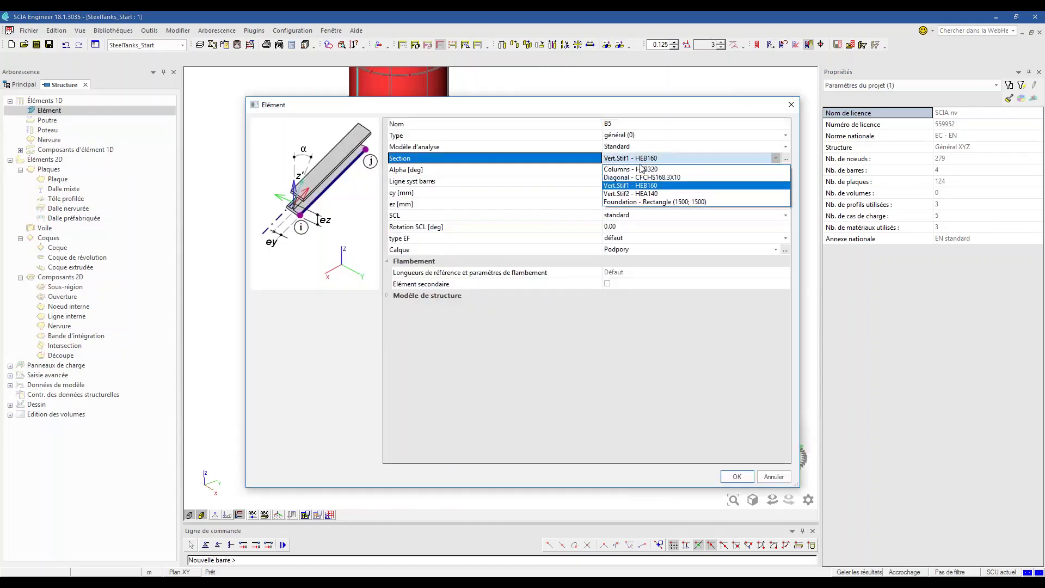
pyautogui.click(642, 173)
pyautogui.click(736, 476)
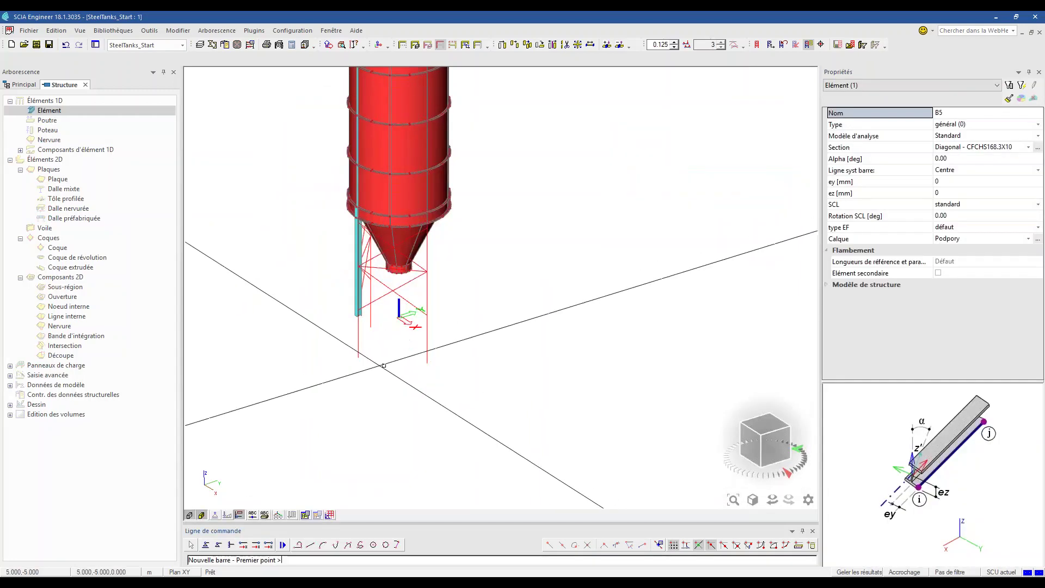
# Create five diagonal bracing members from the existing lines between two adjacent column positions below the tank.
pyautogui.scroll(3, 435, 375)
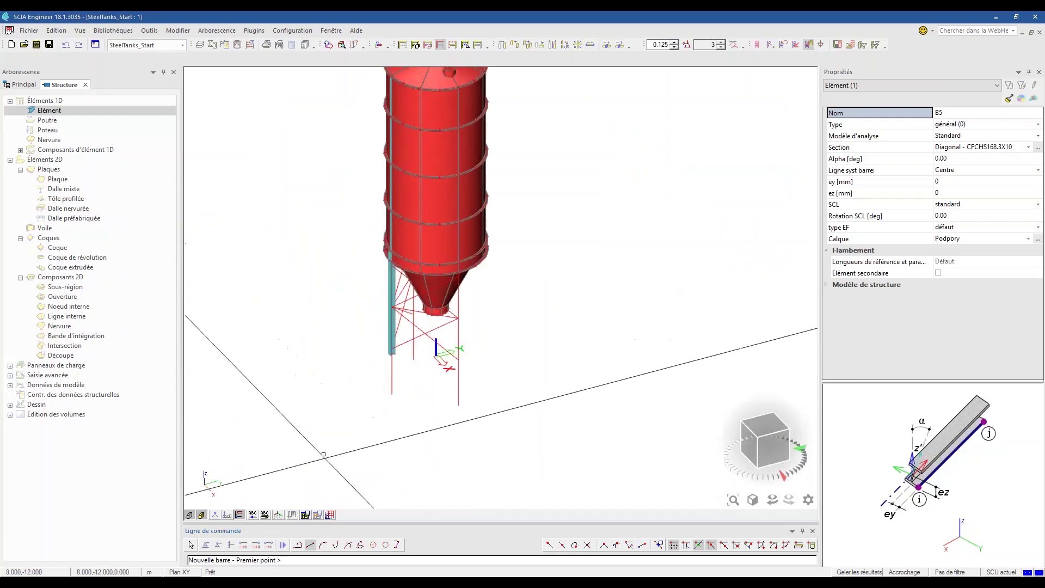
pyautogui.click(396, 544)
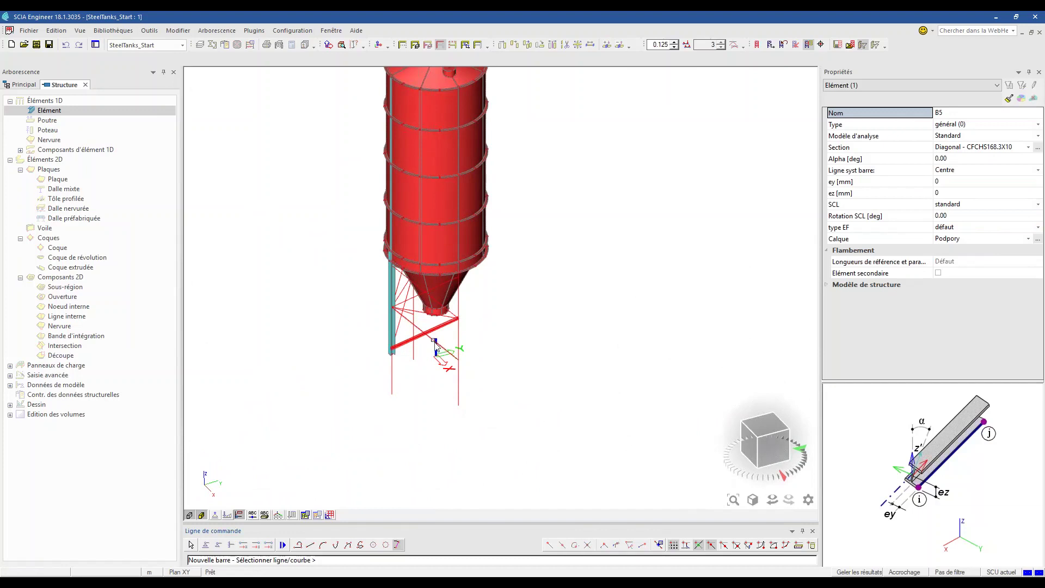
pyautogui.keyDown('ctrl'); pyautogui.moveTo(430, 362); pyautogui.dragTo(440, 322, button='right'); pyautogui.keyUp('ctrl')
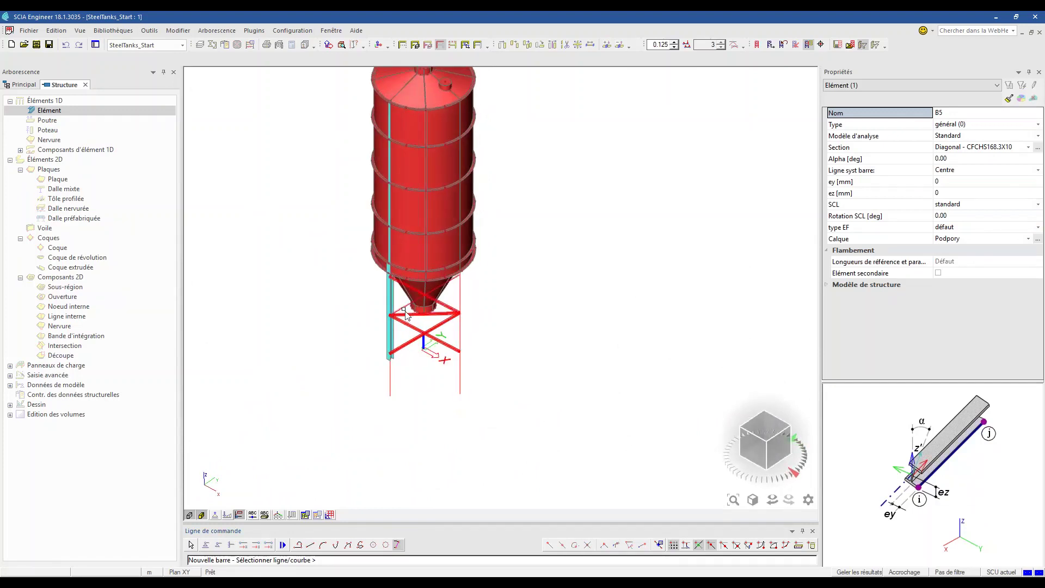
pyautogui.keyDown('ctrl'); pyautogui.moveTo(413, 381); pyautogui.dragTo(435, 381, button='right'); pyautogui.keyUp('ctrl')
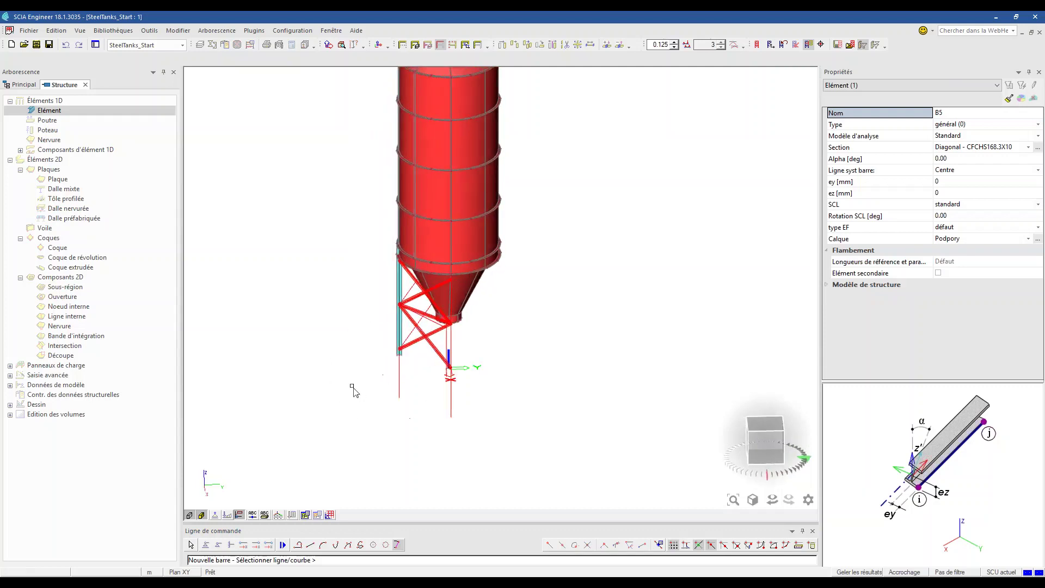
pyautogui.press('Escape')
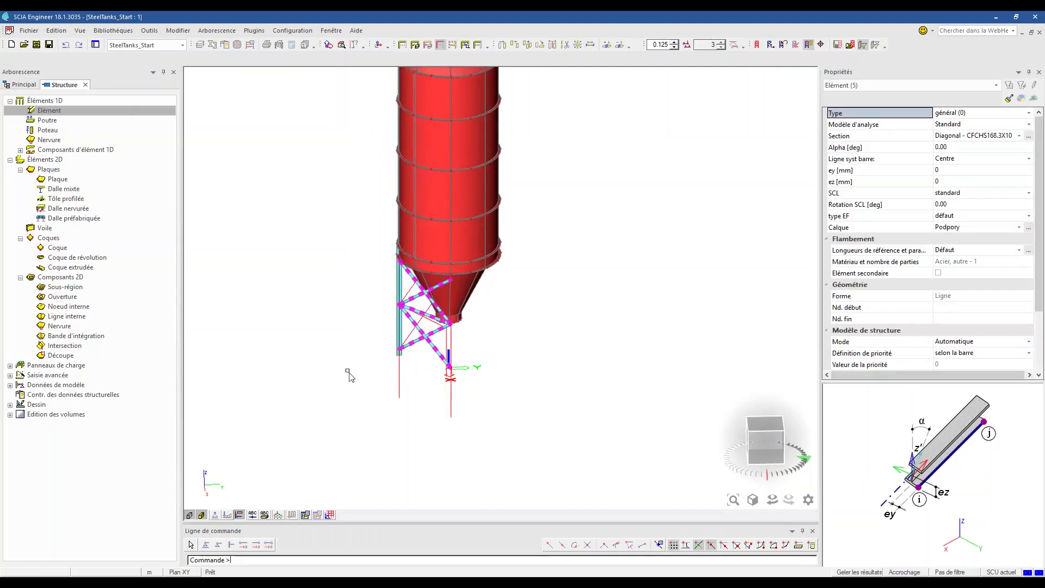
pyautogui.press('Escape')
# Start a 1D member with section Foundation - Rectangle (1500; 1500) on the Konstr. layer.
pyautogui.doubleClick(60, 109)
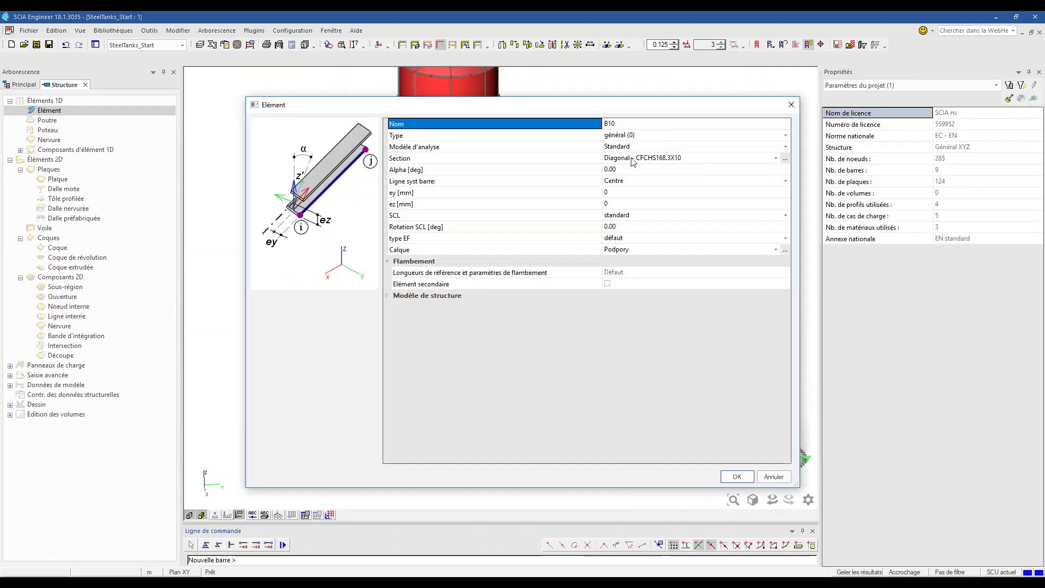
pyautogui.click(632, 162)
pyautogui.click(633, 161)
pyautogui.click(651, 200)
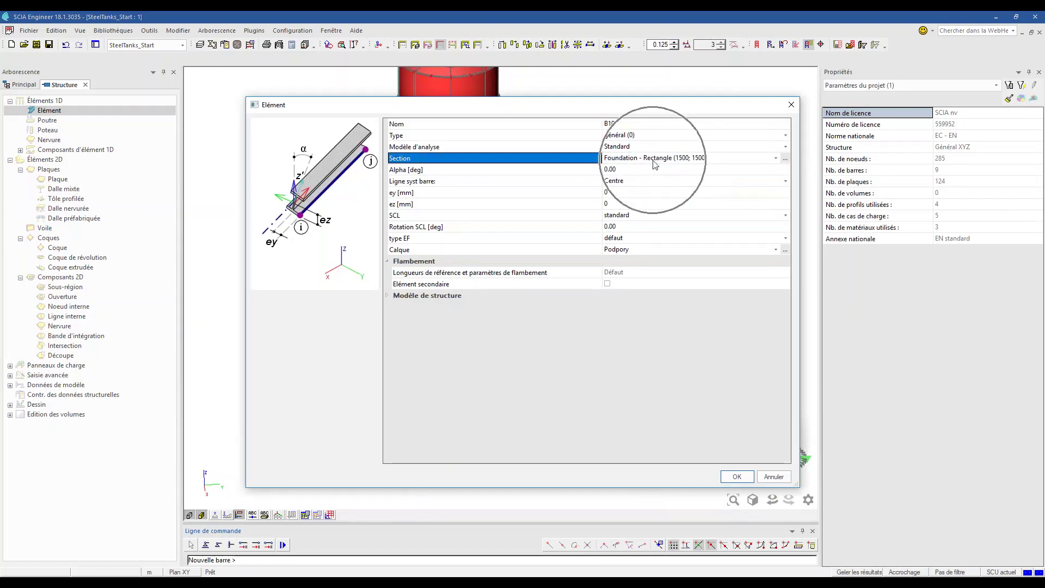
pyautogui.click(635, 250)
pyautogui.click(635, 250)
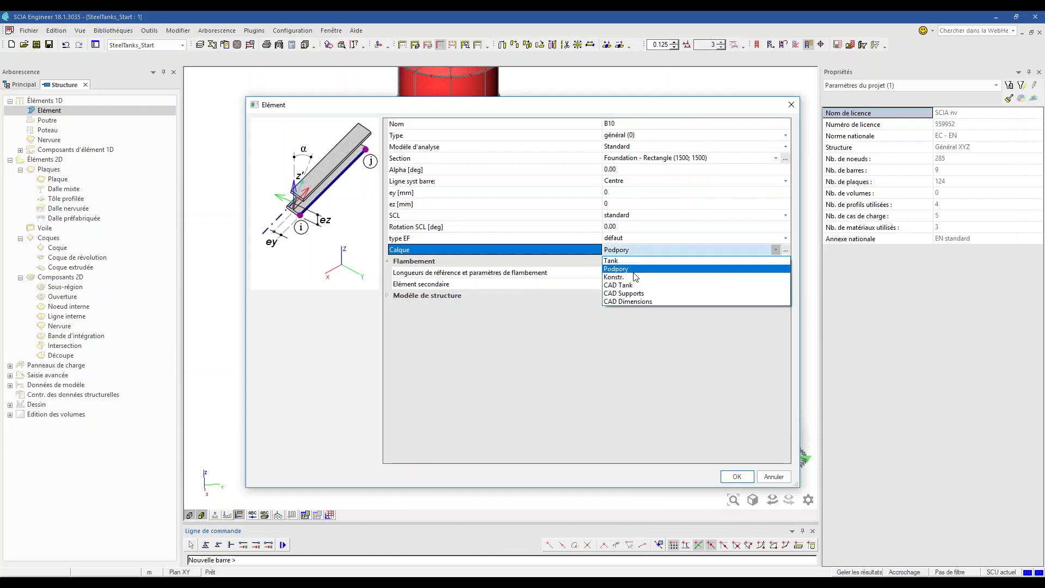
pyautogui.click(634, 277)
pyautogui.click(737, 477)
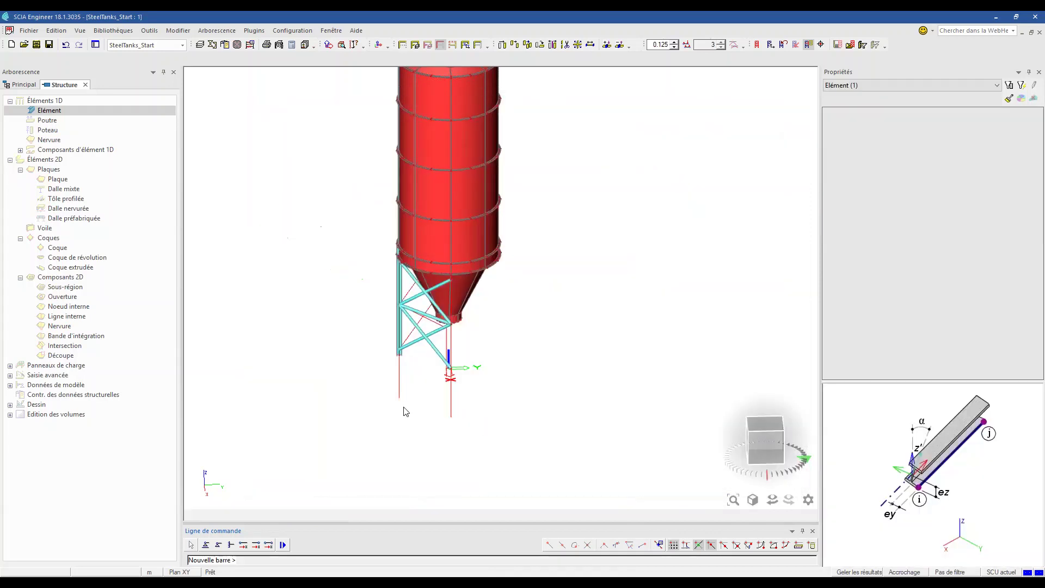
# Draw the 3 m foundation member from the lower line end at 0; -3.150; -2.000 up to the column base.
pyautogui.scroll(2, 399, 402)
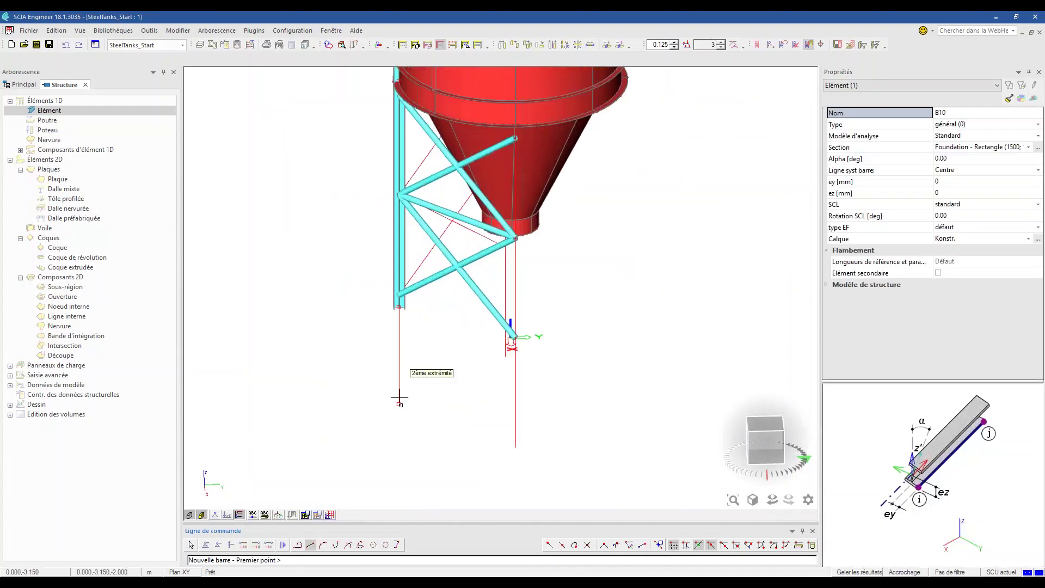
pyautogui.click(399, 403)
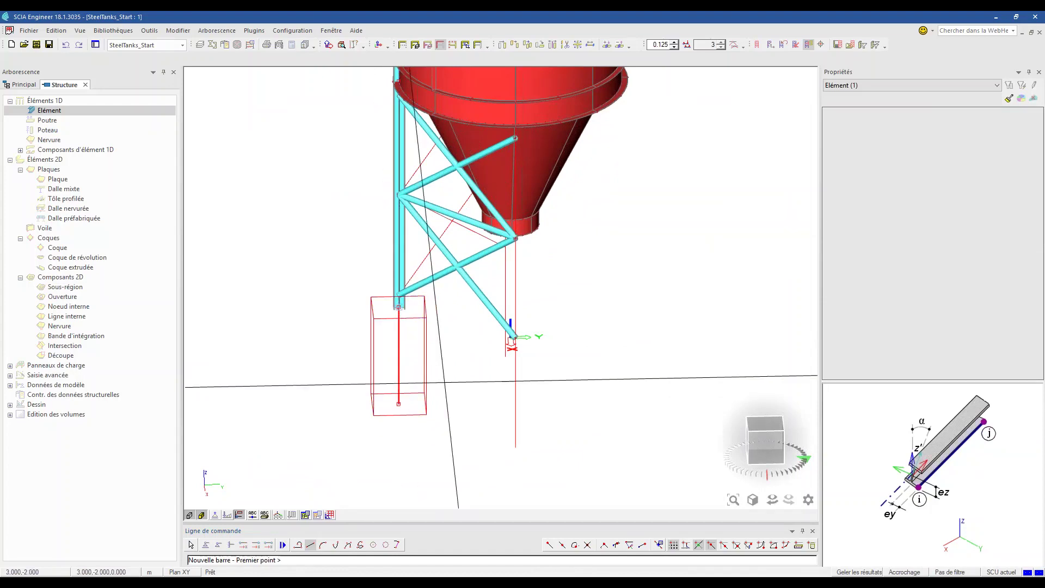
pyautogui.press('Escape')
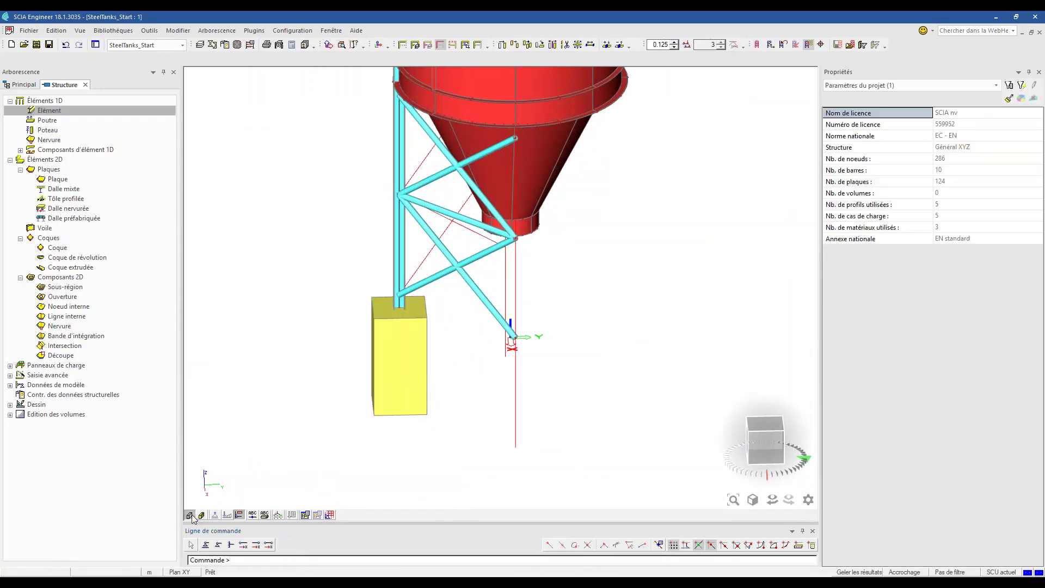
# Multi-copy all 1D members of type general (0) with 4 copies, rotated 90° between copies about the z axis.
pyautogui.click(215, 514)
pyautogui.keyDown('ctrl'); pyautogui.moveTo(310, 452); pyautogui.dragTo(382, 438, button='right'); pyautogui.keyUp('ctrl')
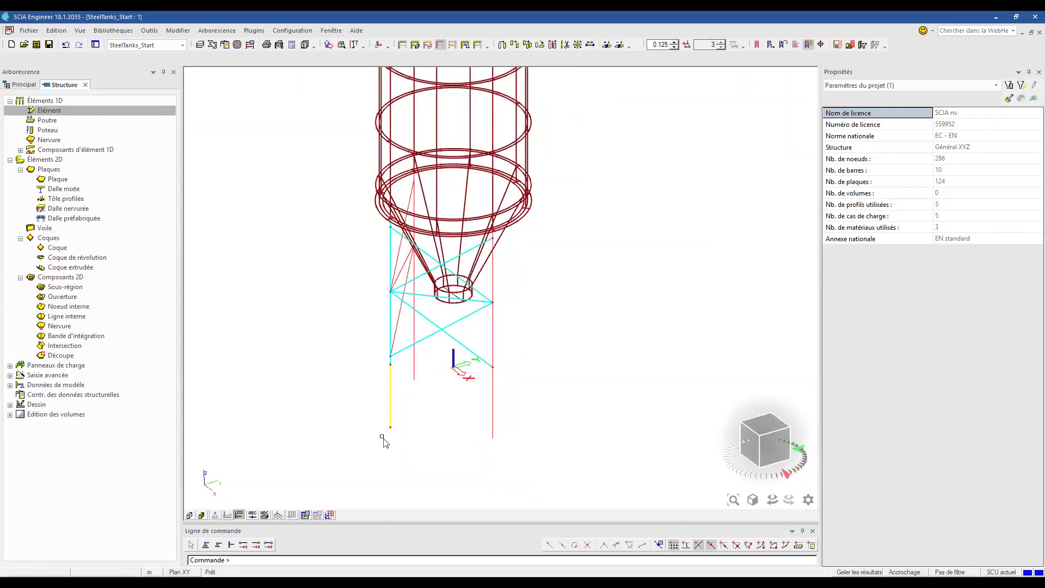
pyautogui.click(393, 416)
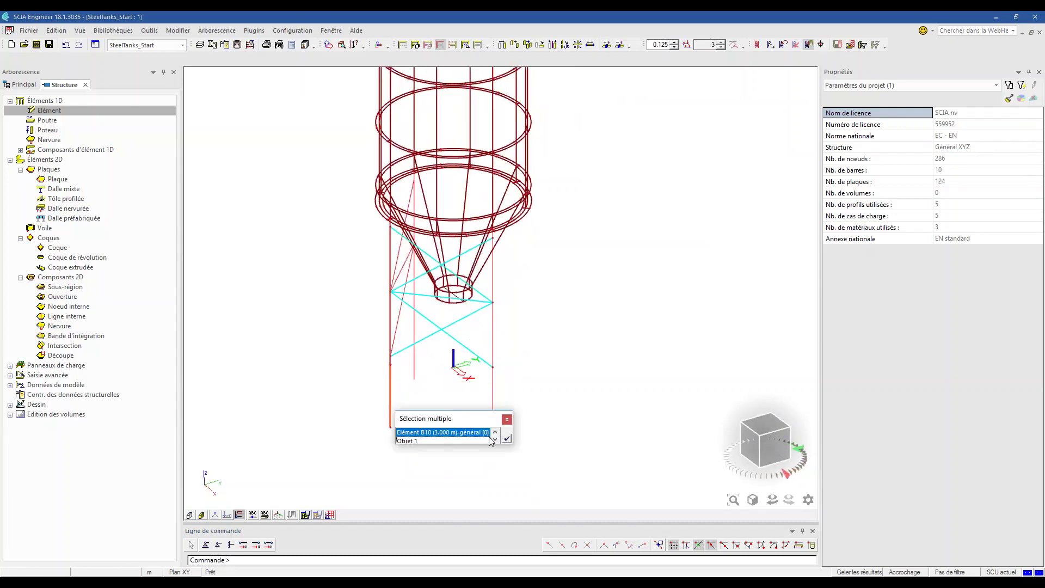
pyautogui.click(510, 440)
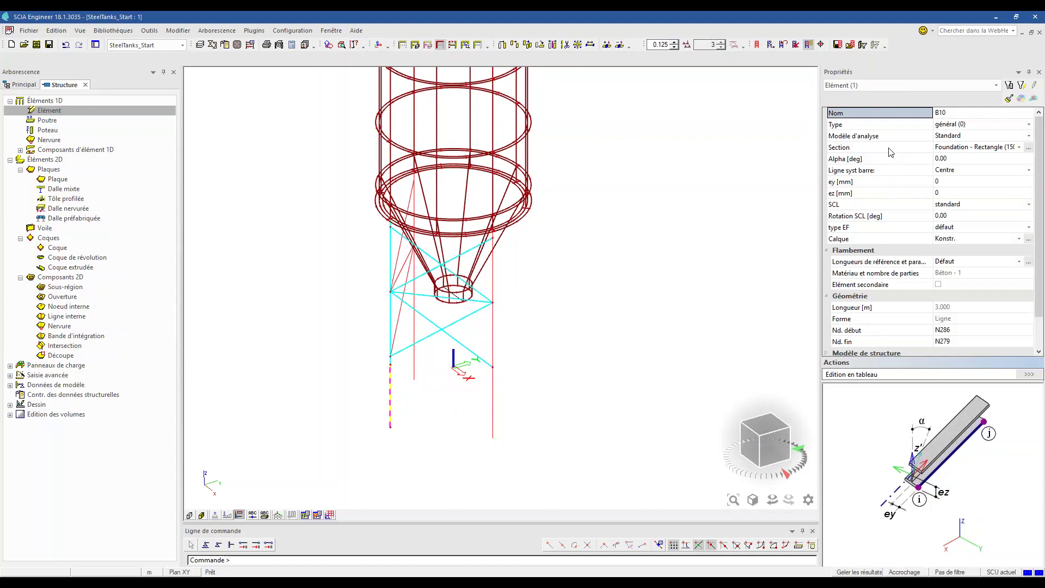
pyautogui.click(886, 124)
pyautogui.click(1021, 87)
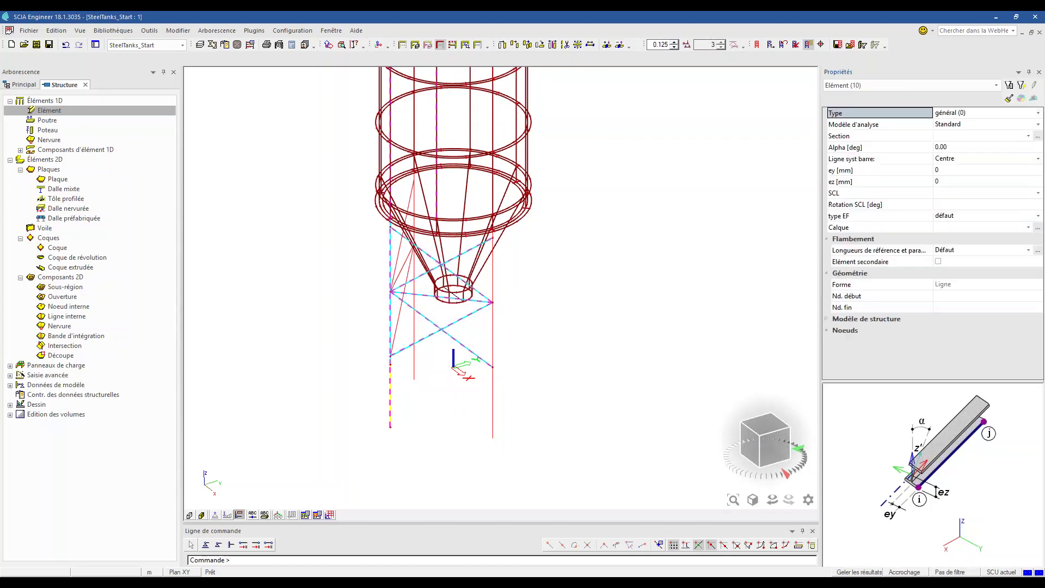
pyautogui.scroll(-5, 626, 291)
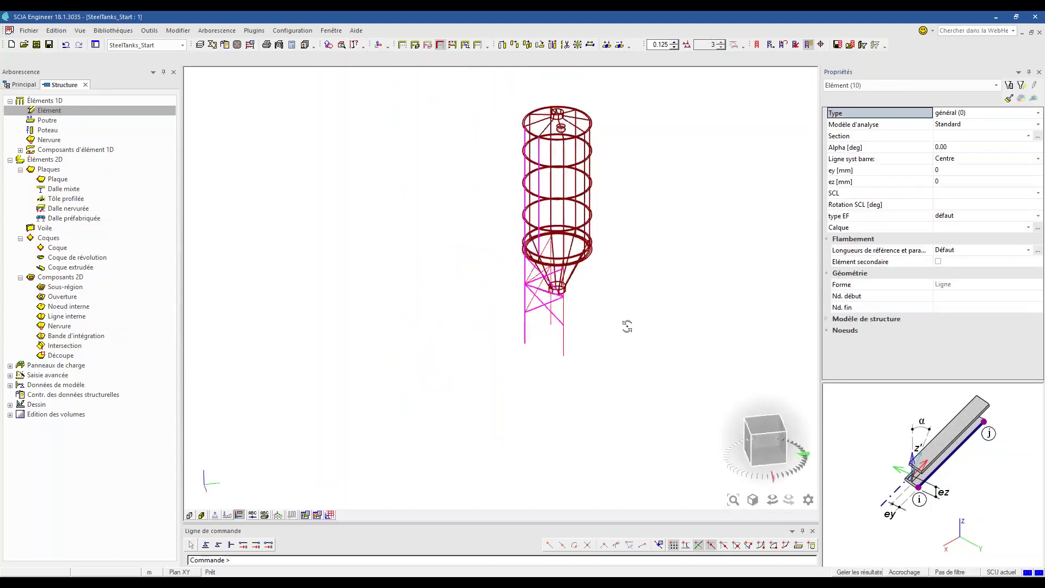
pyautogui.moveTo(641, 336); pyautogui.dragTo(560, 367, button='middle')
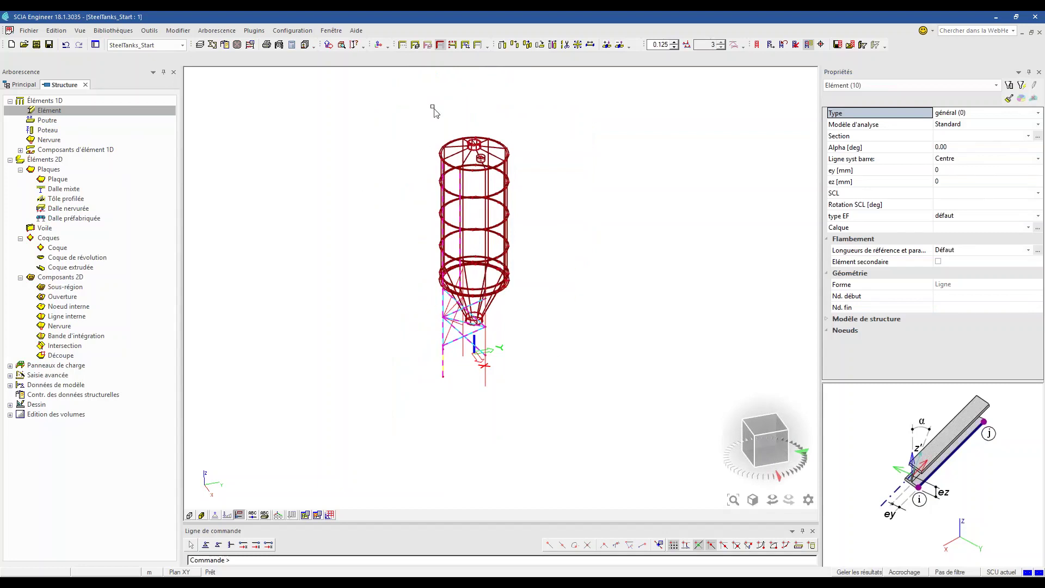
pyautogui.click(527, 44)
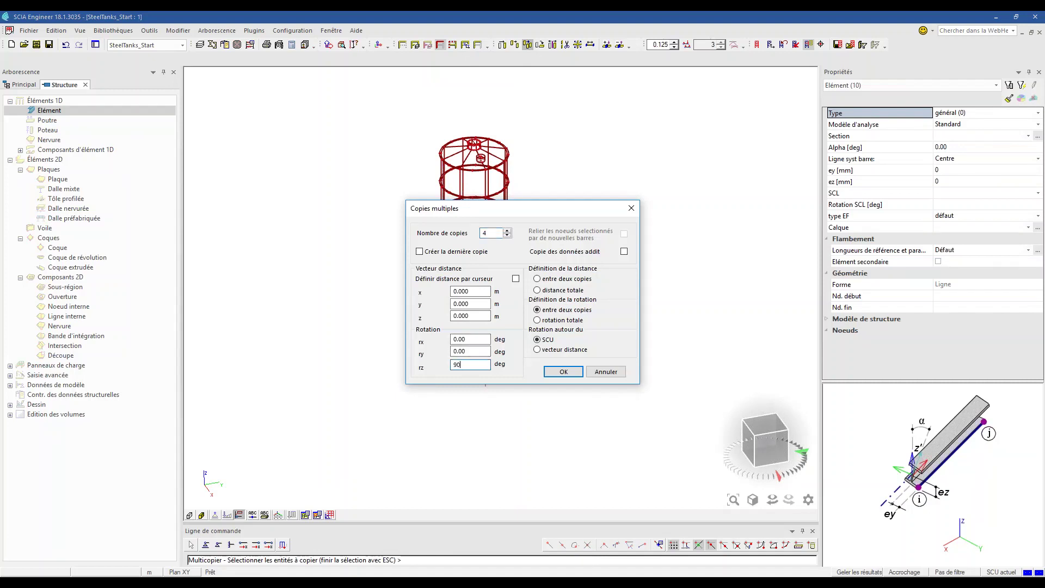
pyautogui.click(563, 372)
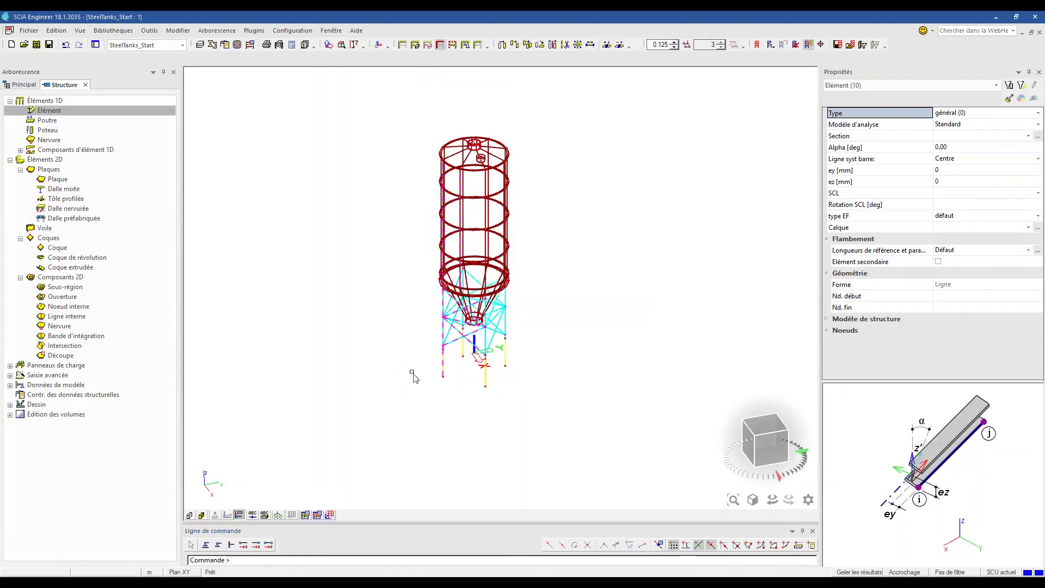
# Display the model with rendered surfaces and members, and examine the copied columns, bracing and foundations.
pyautogui.click(190, 514)
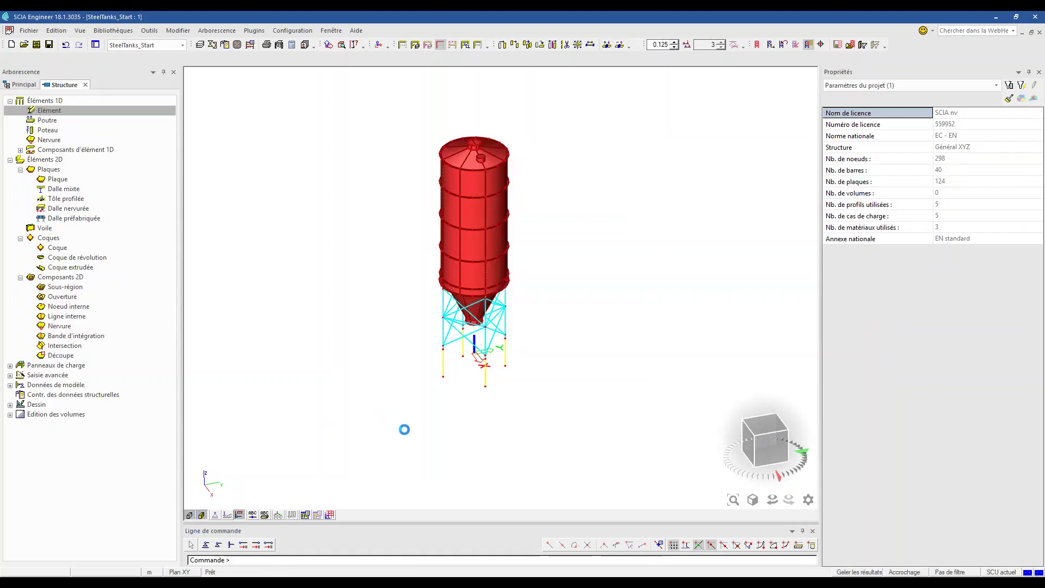
pyautogui.keyDown('ctrl'); pyautogui.moveTo(408, 431); pyautogui.dragTo(357, 432, button='right'); pyautogui.keyUp('ctrl')
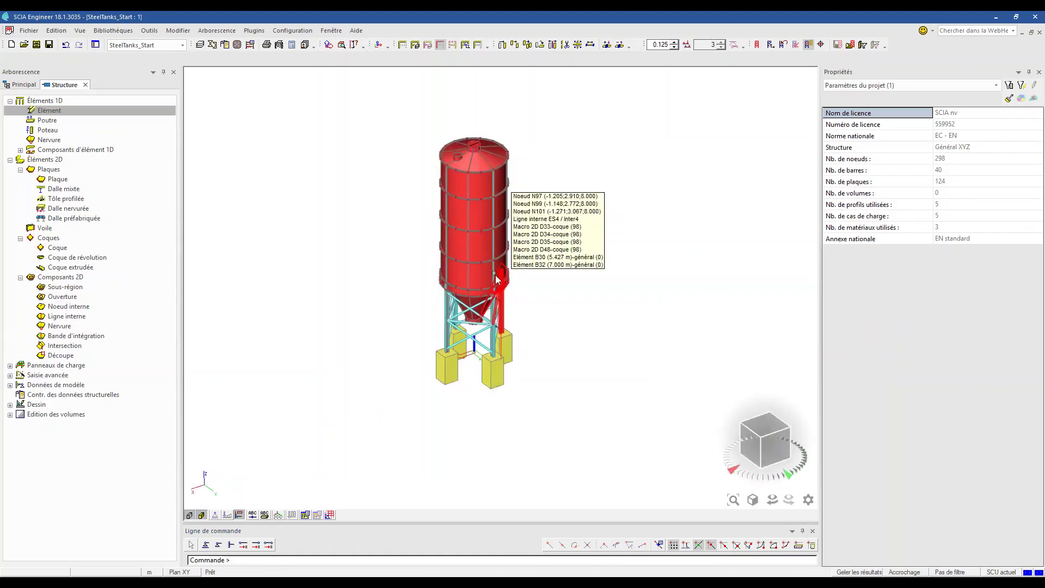
pyautogui.scroll(5, 495, 278)
pyautogui.keyDown('shift'); pyautogui.moveTo(597, 341); pyautogui.dragTo(675, 255, button='right'); pyautogui.keyUp('shift')
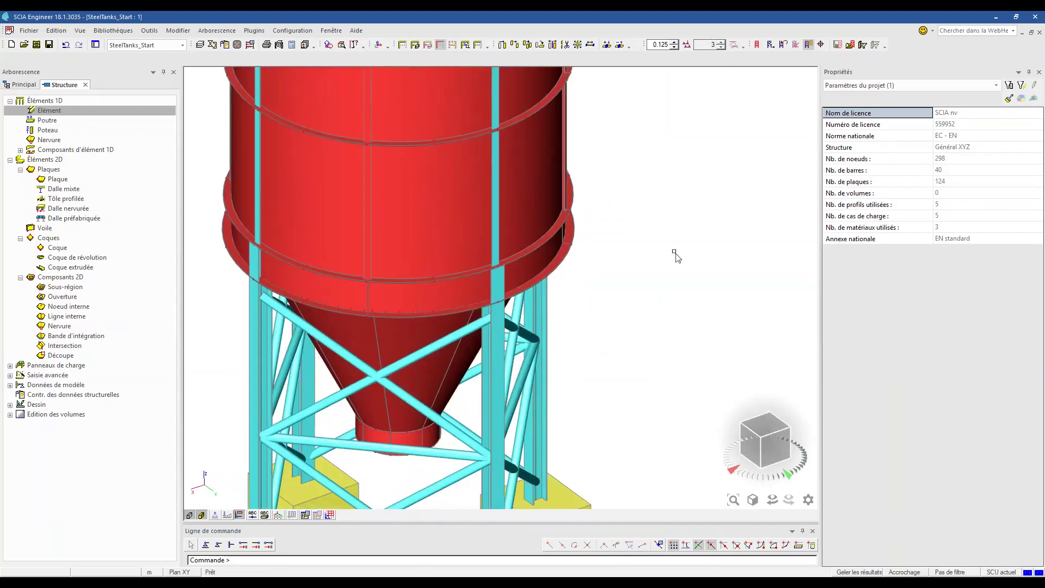
pyautogui.scroll(-6, 665, 342)
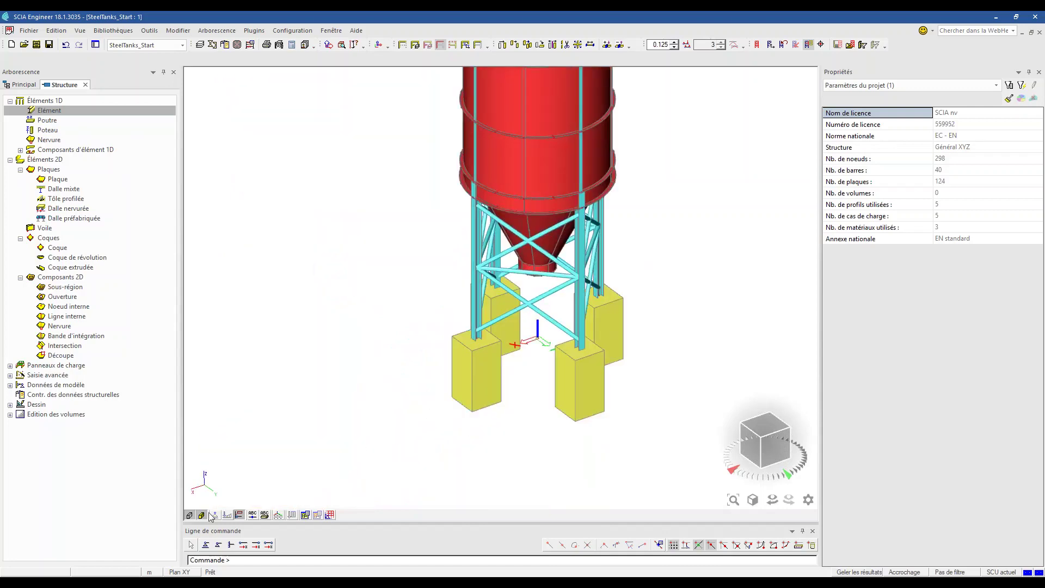
# Add fixed (Encastré) node supports with a default size of 0.200 m at the bottom nodes of the four foundation members.
pyautogui.click(212, 515)
pyautogui.click(236, 542)
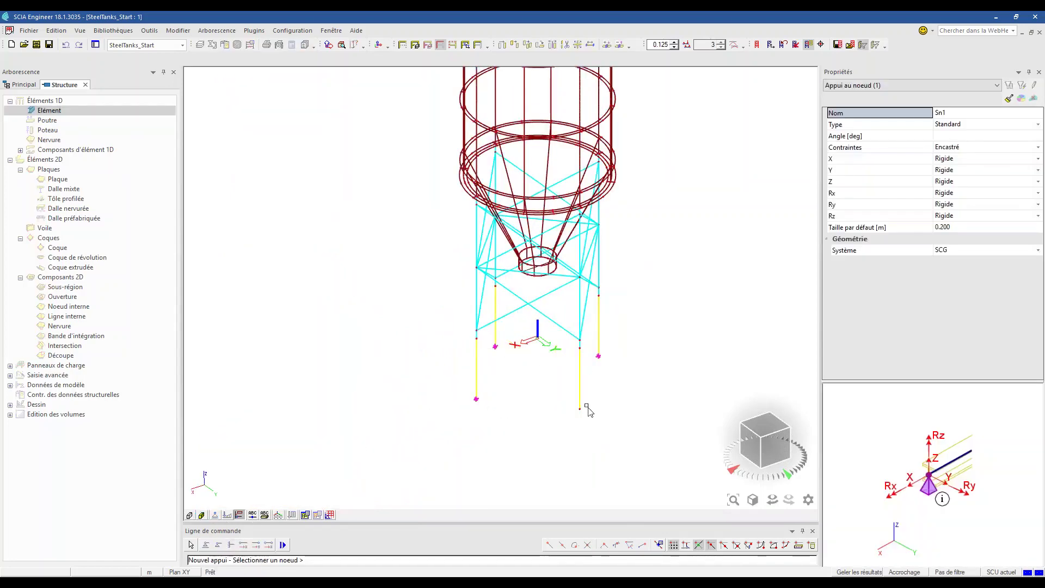
pyautogui.press('Escape')
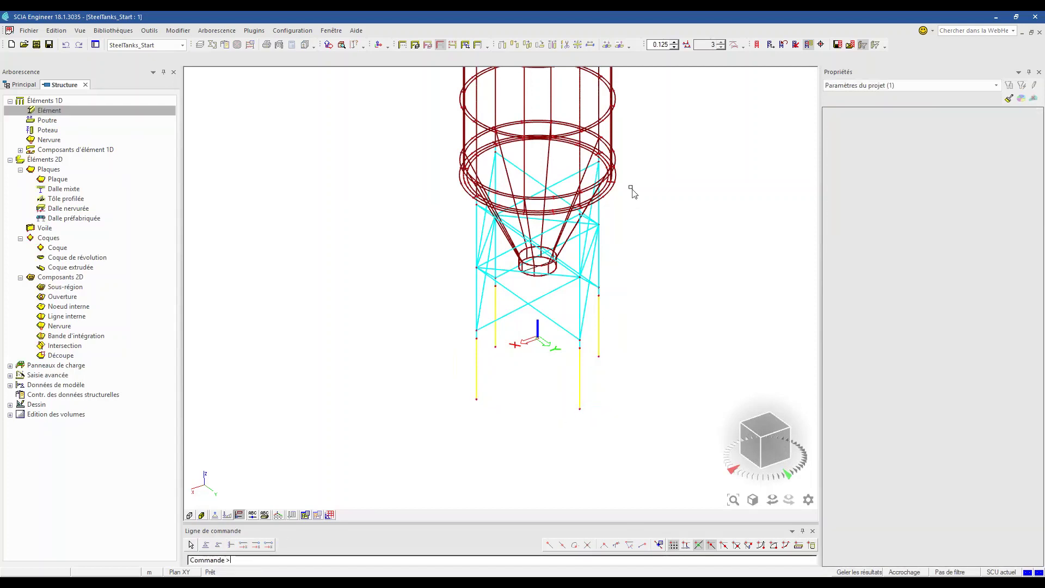
# Set the display scale of the support symbols to 0.5.
pyautogui.click(674, 42)
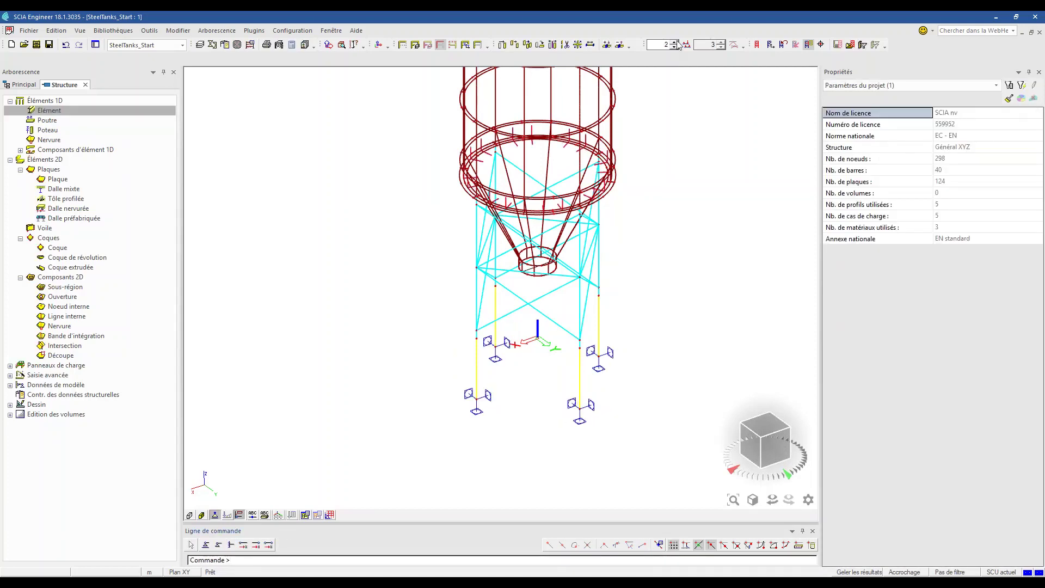
pyautogui.click(676, 47)
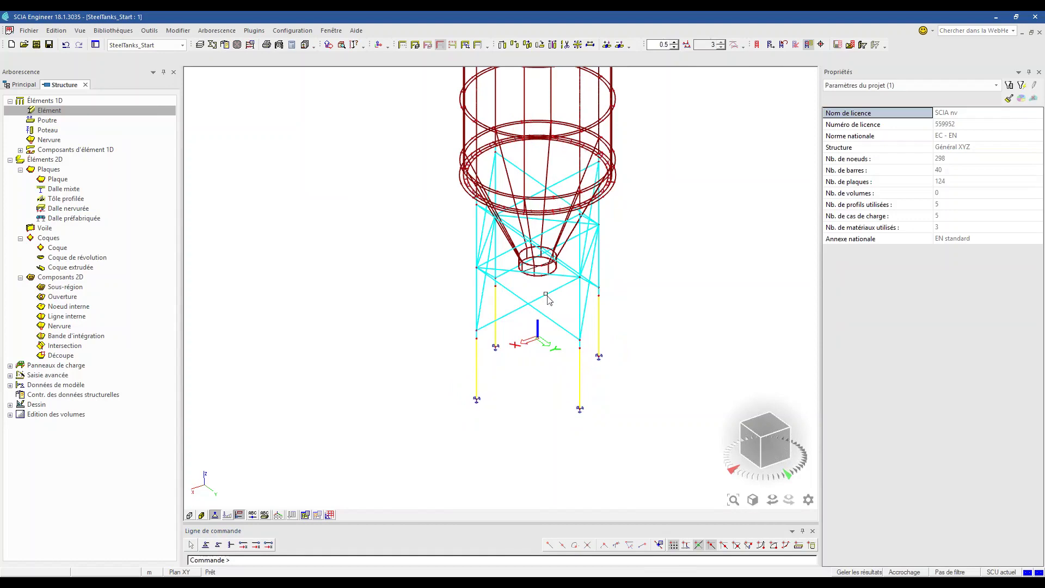
pyautogui.moveTo(490, 362); pyautogui.dragTo(452, 399, button='middle')
pyautogui.keyDown('ctrl'); pyautogui.moveTo(368, 383); pyautogui.dragTo(336, 364, button='right'); pyautogui.keyUp('ctrl')
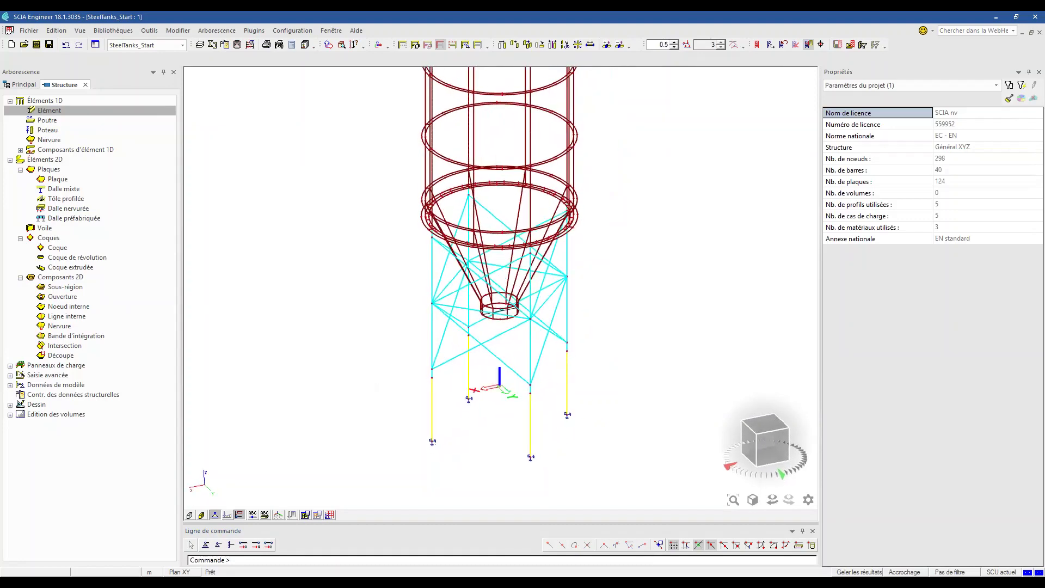
# Connect the structural entities of the model with Connection and connecting 1D members as ribs enabled, using a 0.001 m minimum node distance.
pyautogui.scroll(-3, 333, 364)
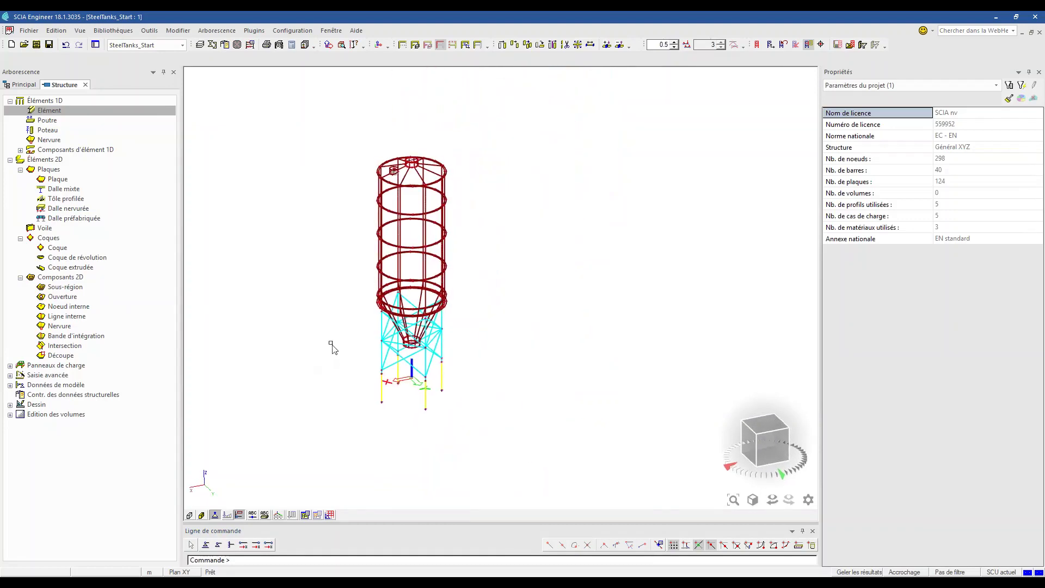
pyautogui.moveTo(328, 332); pyautogui.dragTo(340, 332, button='middle')
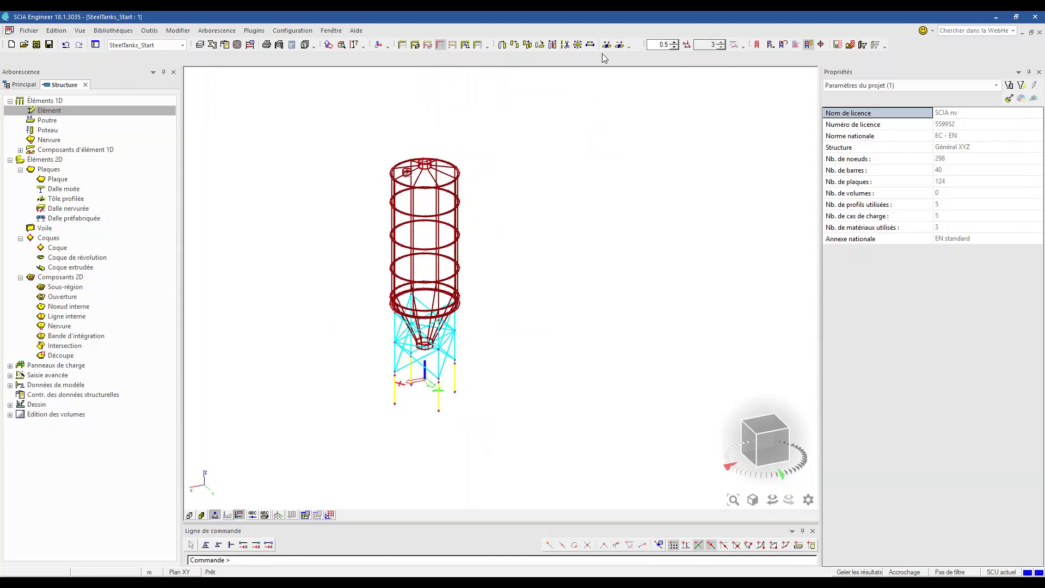
pyautogui.click(606, 47)
pyautogui.click(504, 342)
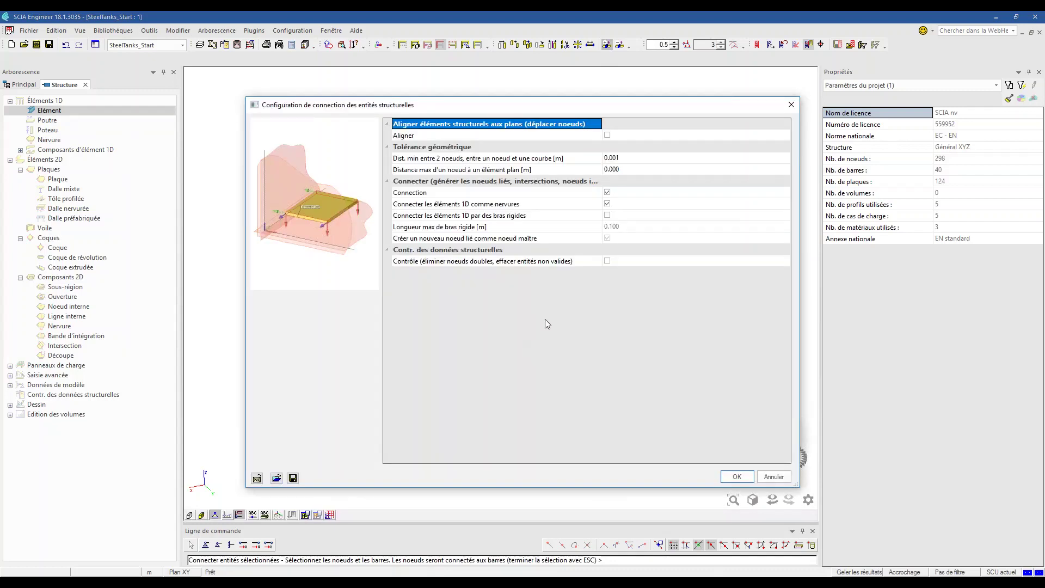
pyautogui.click(736, 476)
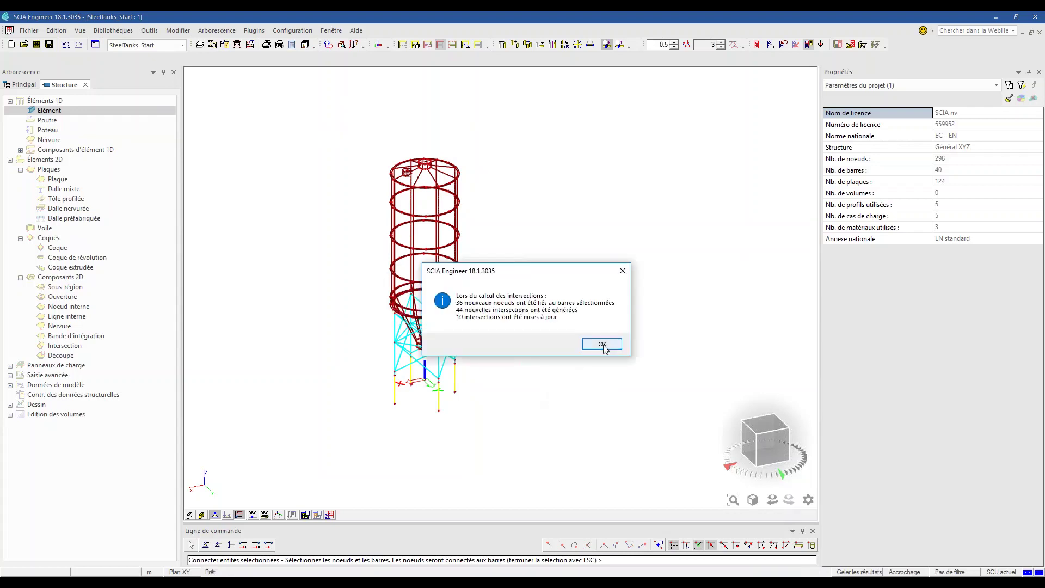
pyautogui.click(602, 345)
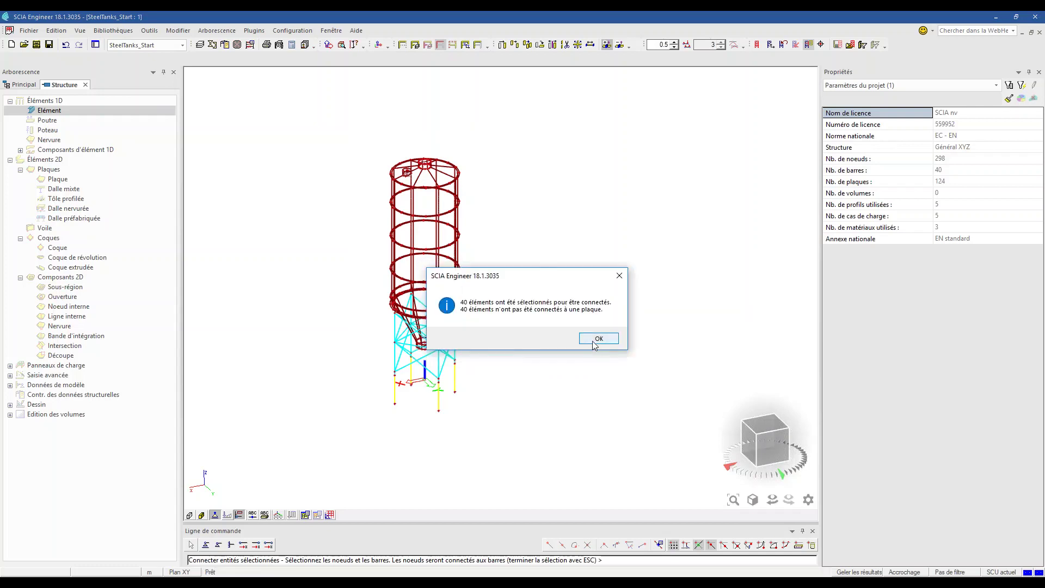
pyautogui.click(597, 338)
# Inspect the linked-node property and attached members of the node at the lower bracing joint of a column (3.150; 0.000; 1.400).
pyautogui.scroll(6, 392, 379)
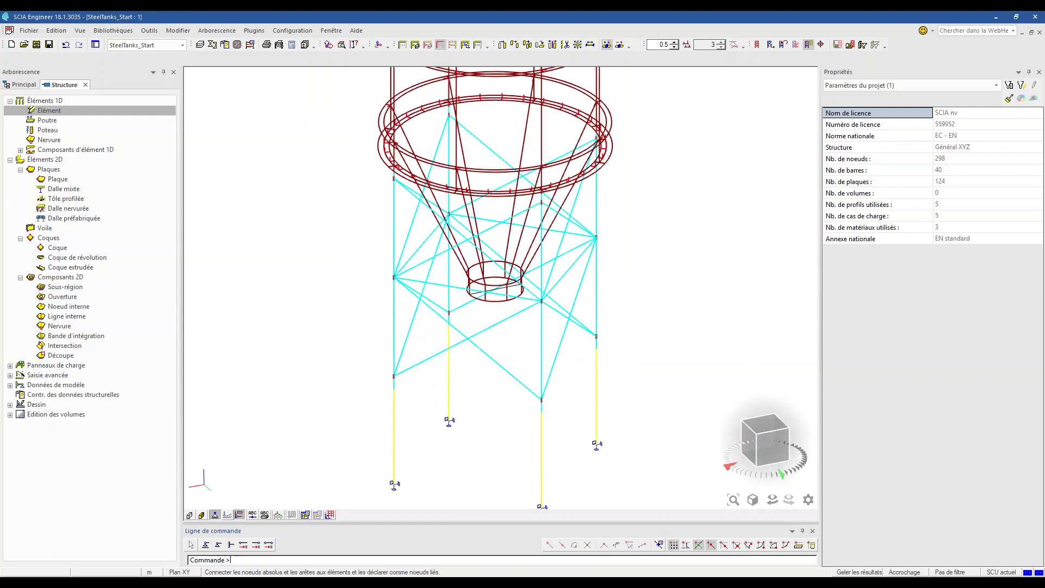
pyautogui.scroll(4, 391, 390)
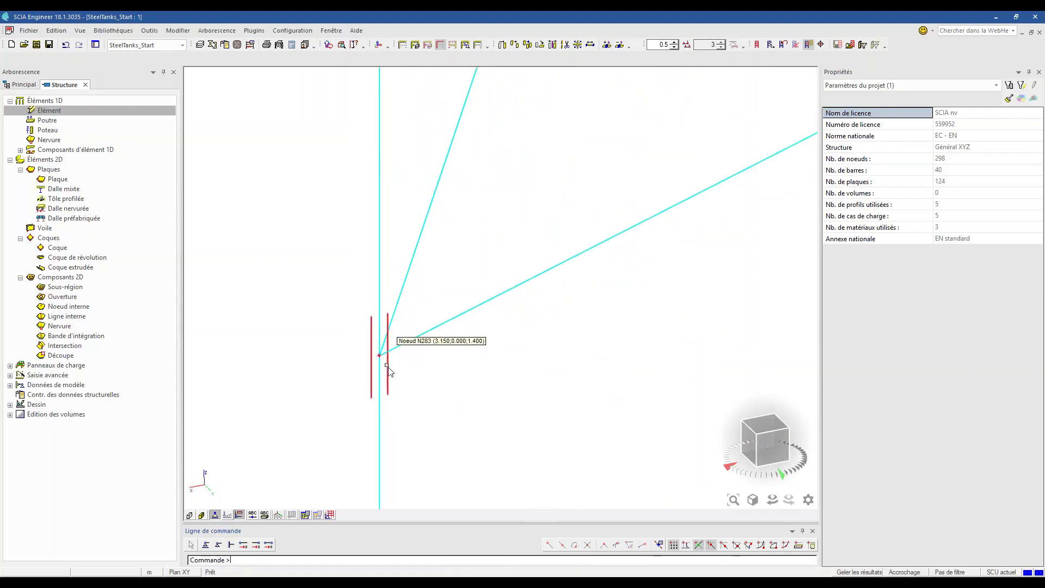
pyautogui.click(379, 355)
pyautogui.scroll(-2, 389, 403)
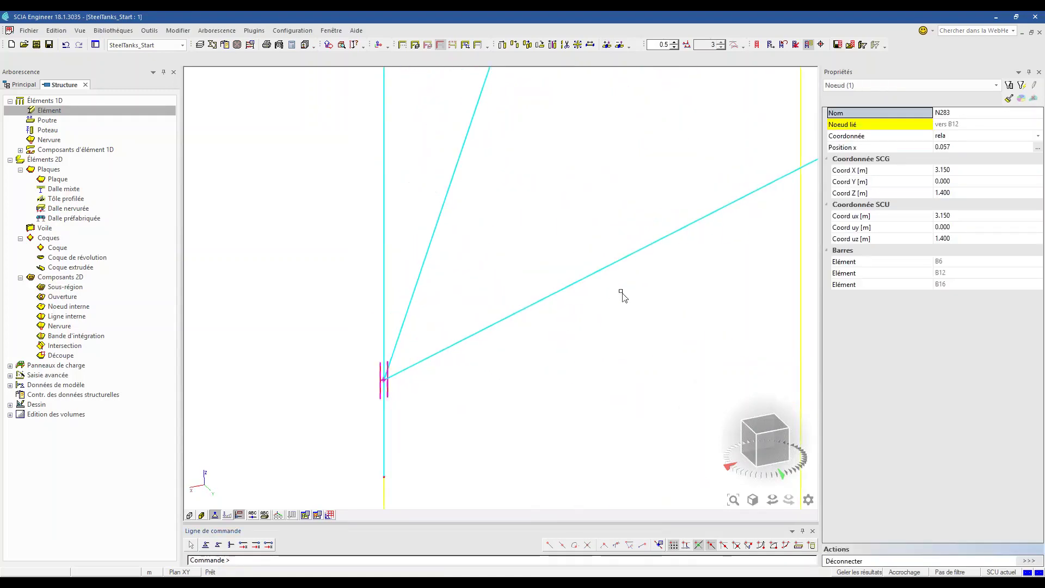
pyautogui.click(860, 127)
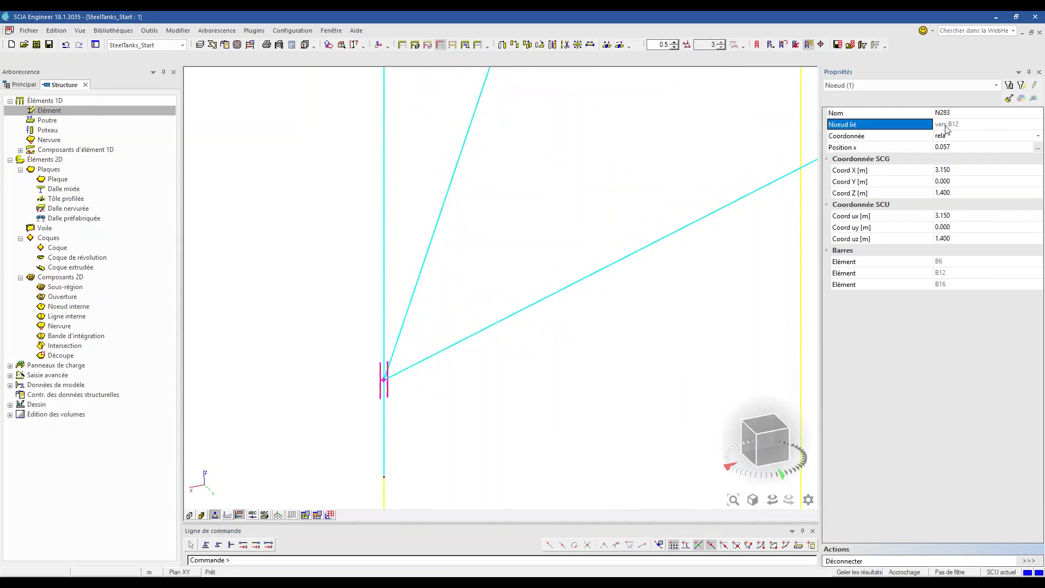
pyautogui.click(854, 264)
pyautogui.click(856, 273)
pyautogui.click(858, 284)
pyautogui.click(856, 264)
pyautogui.click(856, 272)
pyautogui.click(858, 285)
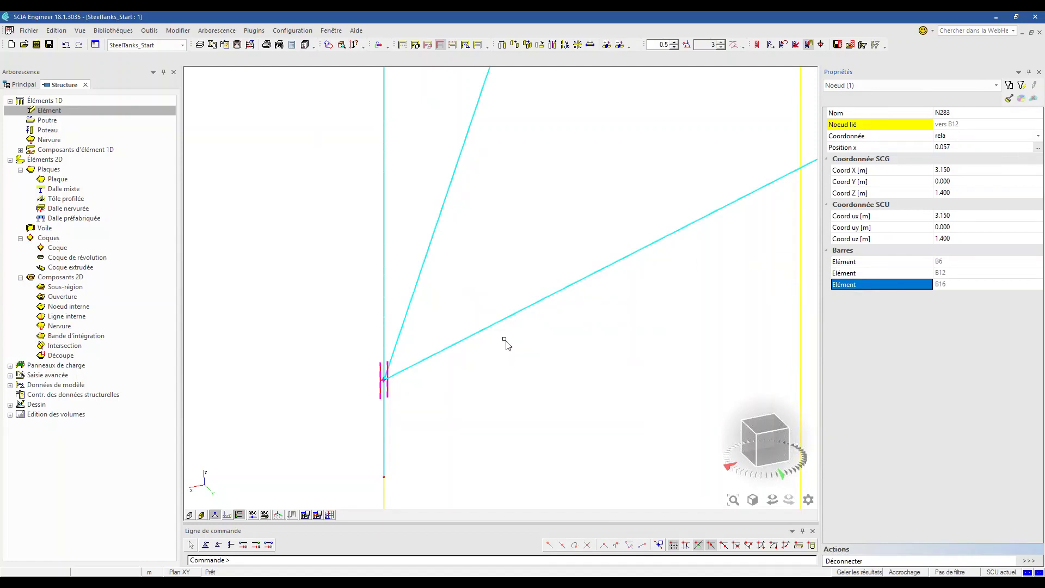
pyautogui.press('Escape')
# Inspect the linked-node property and attached members of the column's mid-height bracing node (3.150; 0.000; 4.500).
pyautogui.scroll(-8, 462, 324)
pyautogui.scroll(5, 452, 261)
pyautogui.scroll(5, 452, 262)
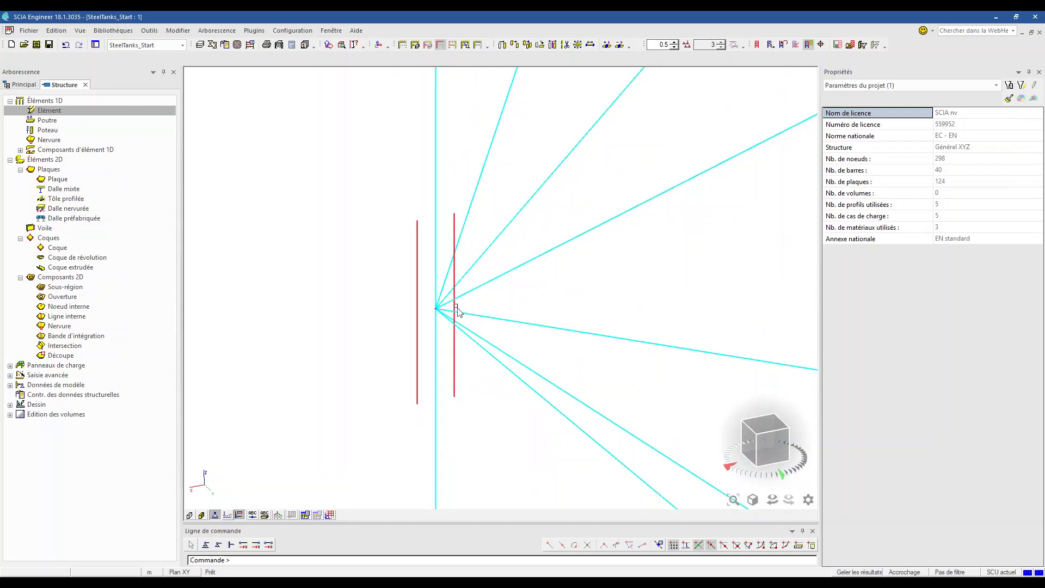
pyautogui.click(436, 308)
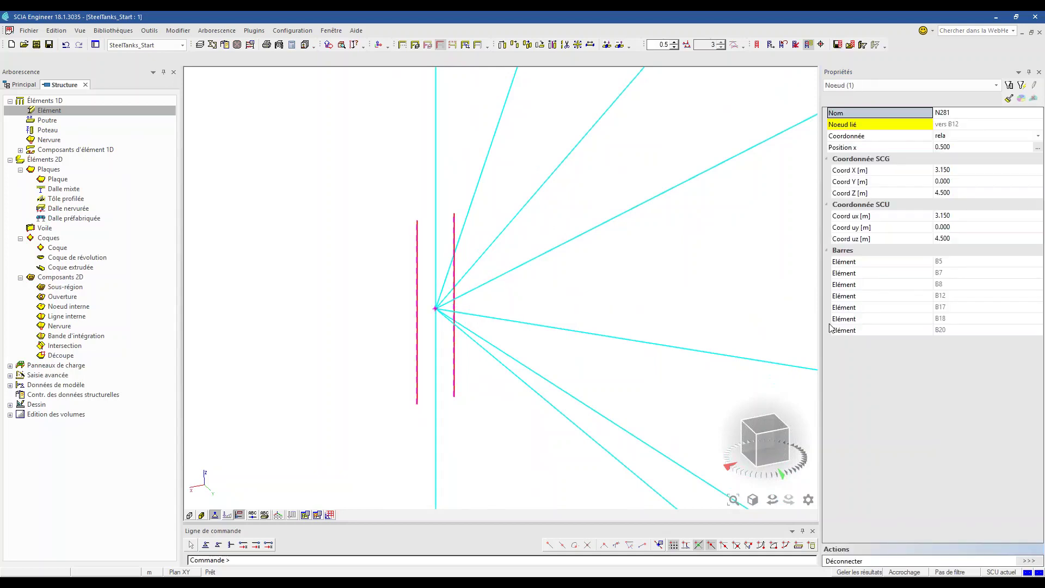
pyautogui.scroll(-4, 646, 296)
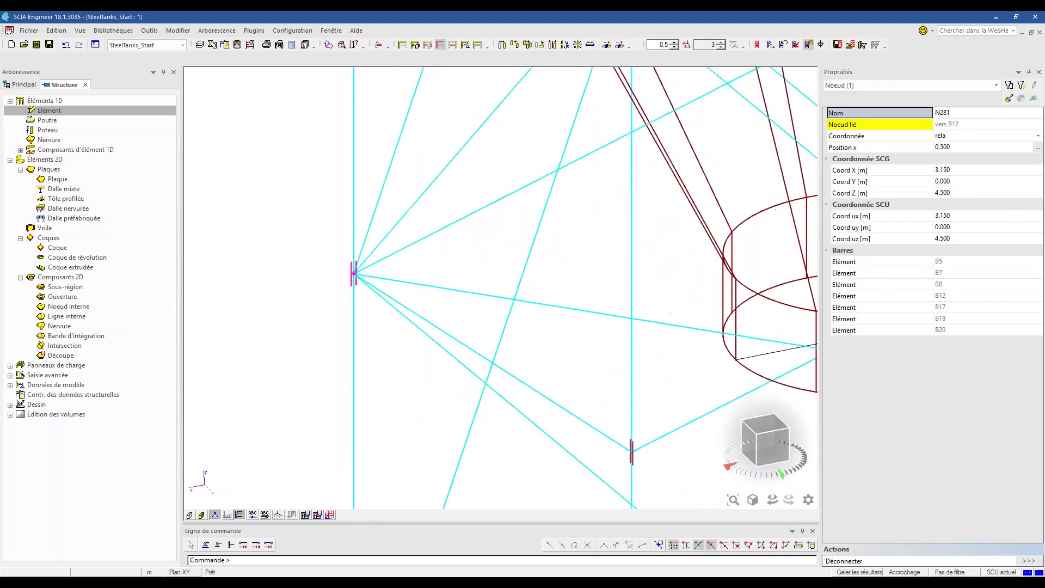
pyautogui.press('Escape')
pyautogui.scroll(-6, 401, 282)
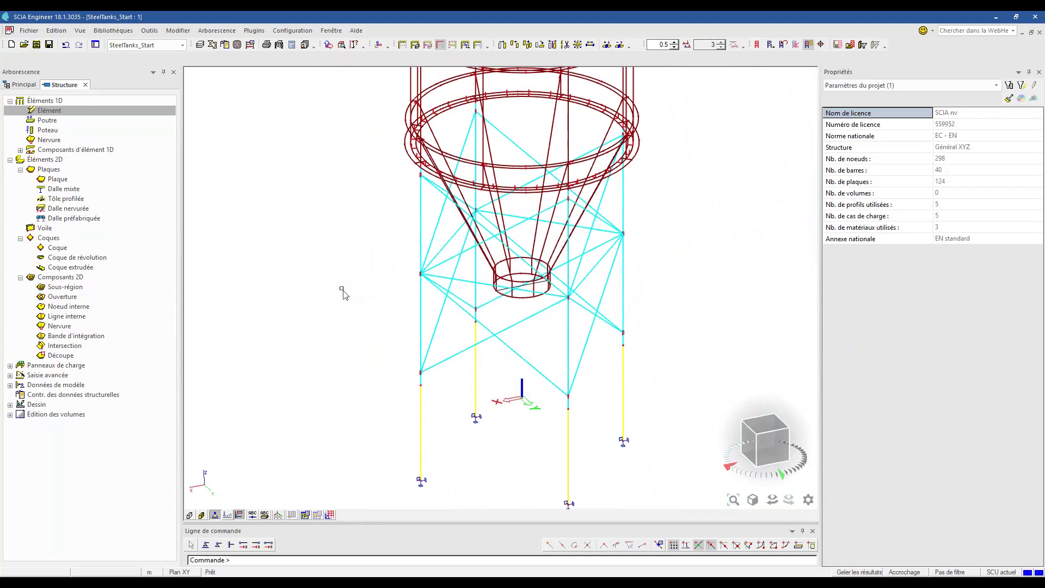
# Examine the connections around the tank's lower ring and return to the main project tree.
pyautogui.scroll(6, 422, 134)
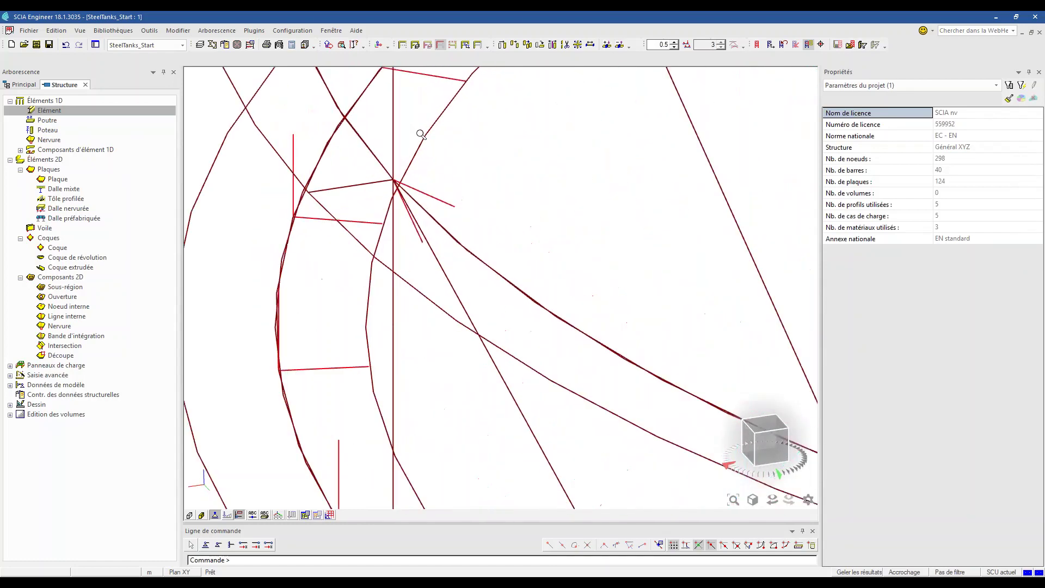
pyautogui.scroll(-8, 421, 134)
pyautogui.scroll(2, 373, 284)
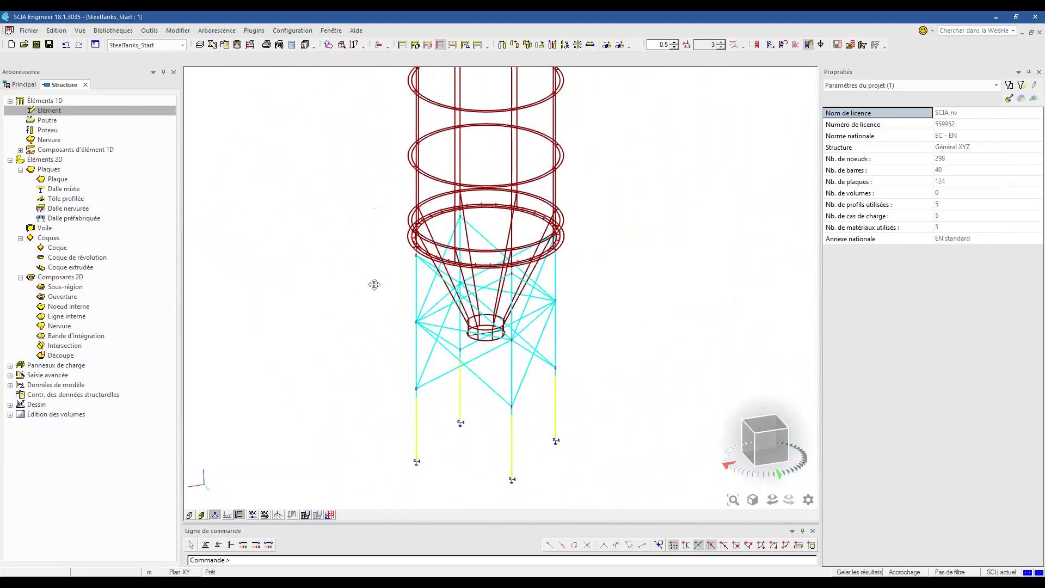
pyautogui.scroll(-3, 374, 284)
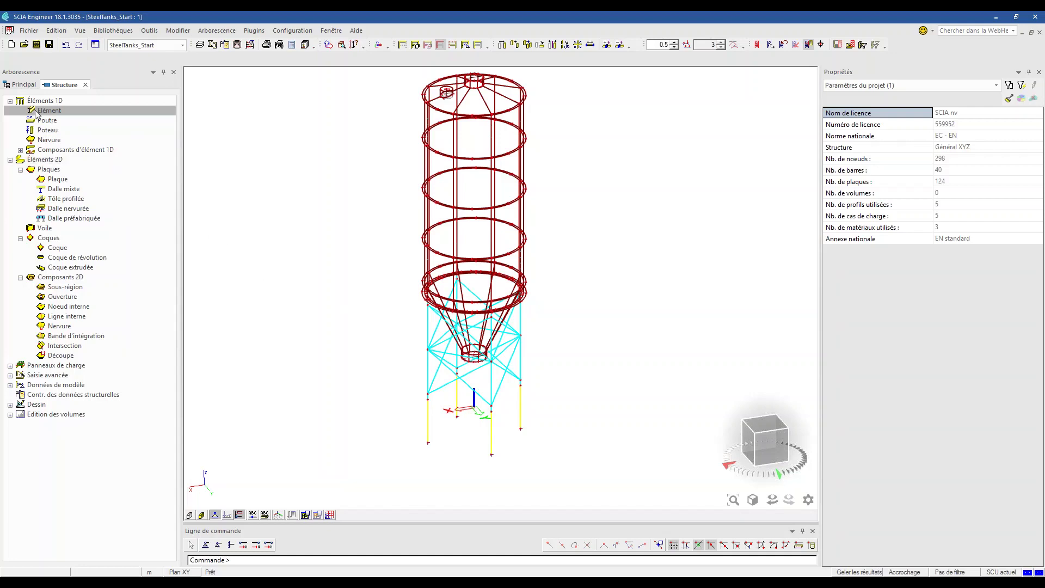
pyautogui.click(19, 85)
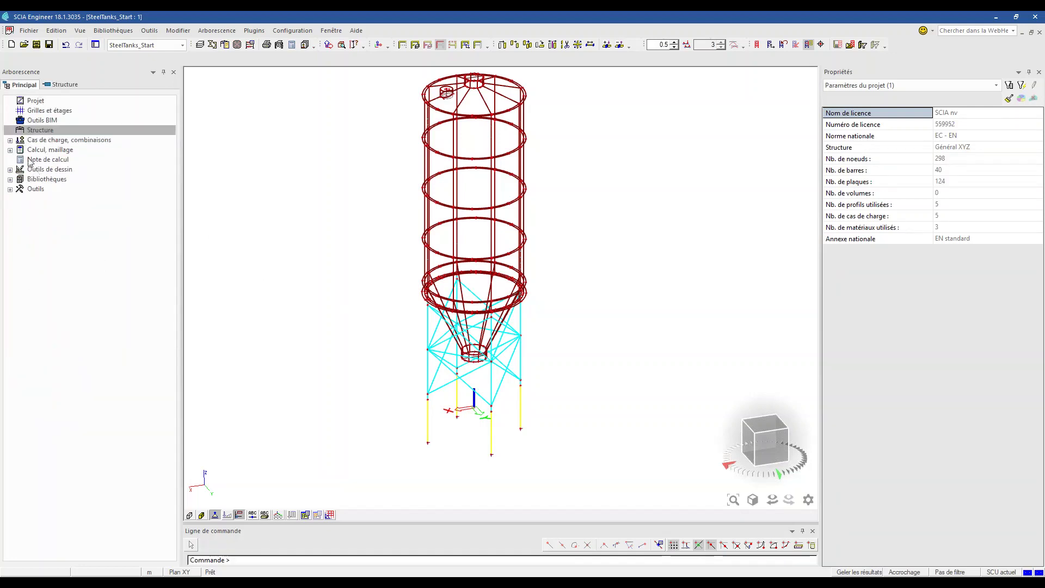
# Review the action type, load group and load type of load cases LC1 to LC5.
pyautogui.click(59, 163)
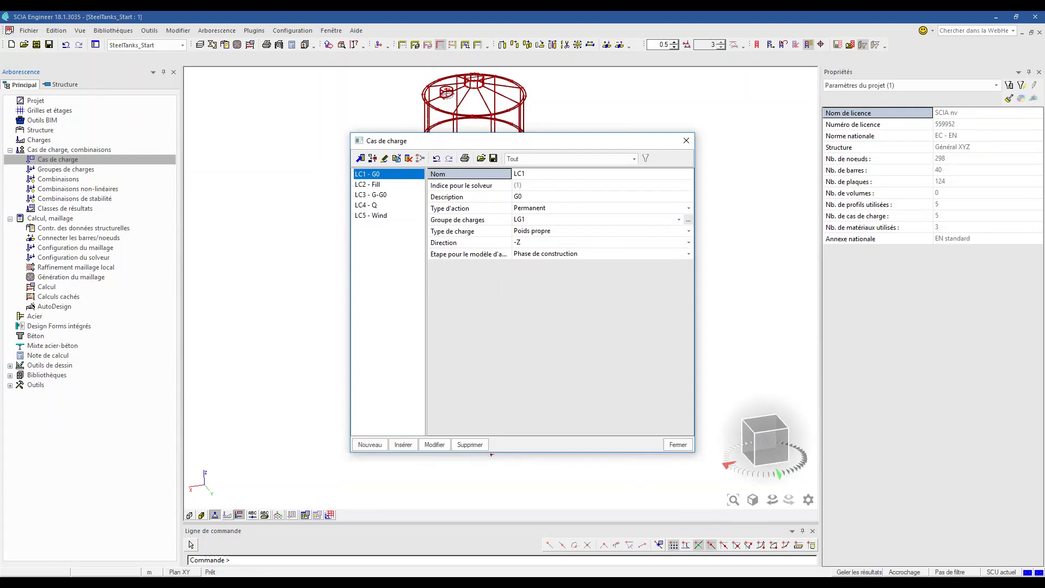
pyautogui.click(453, 231)
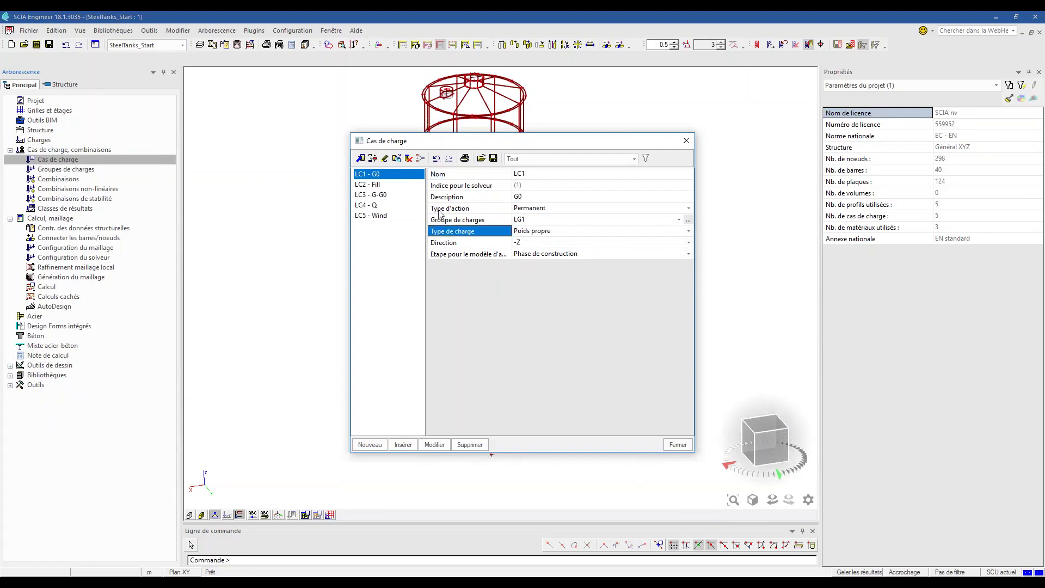
pyautogui.click(386, 185)
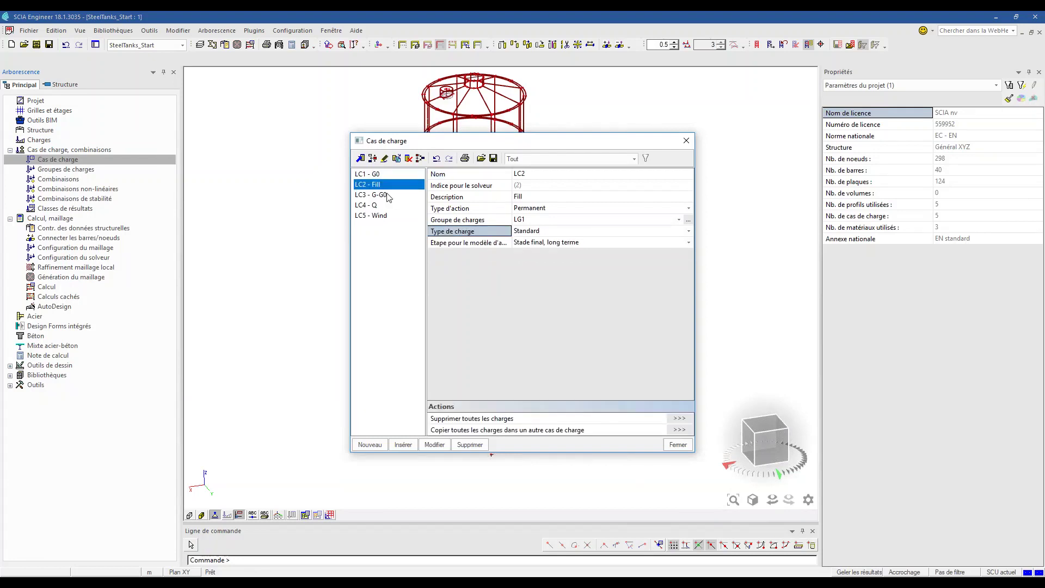
pyautogui.click(389, 196)
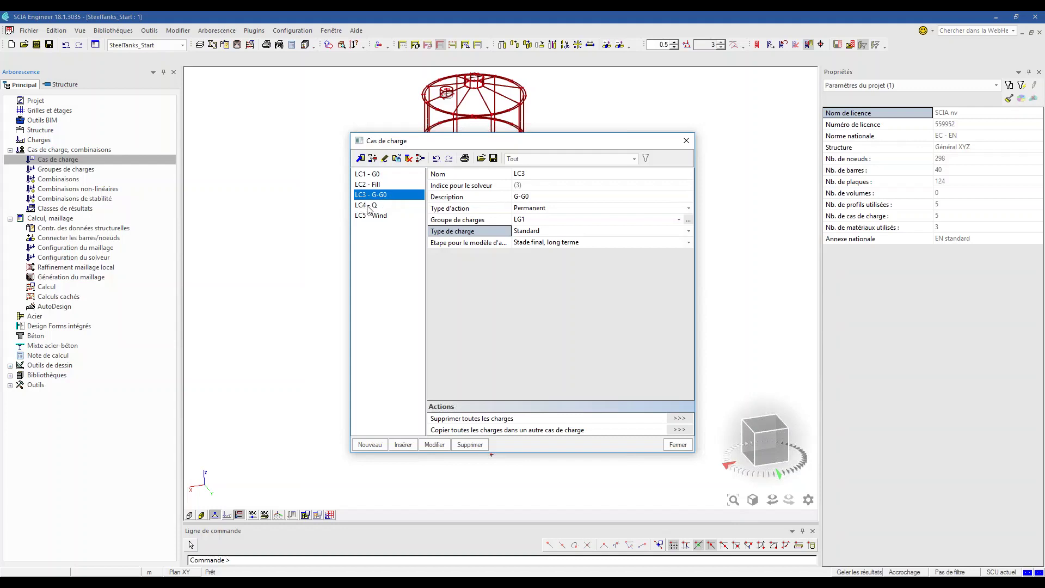
pyautogui.click(368, 206)
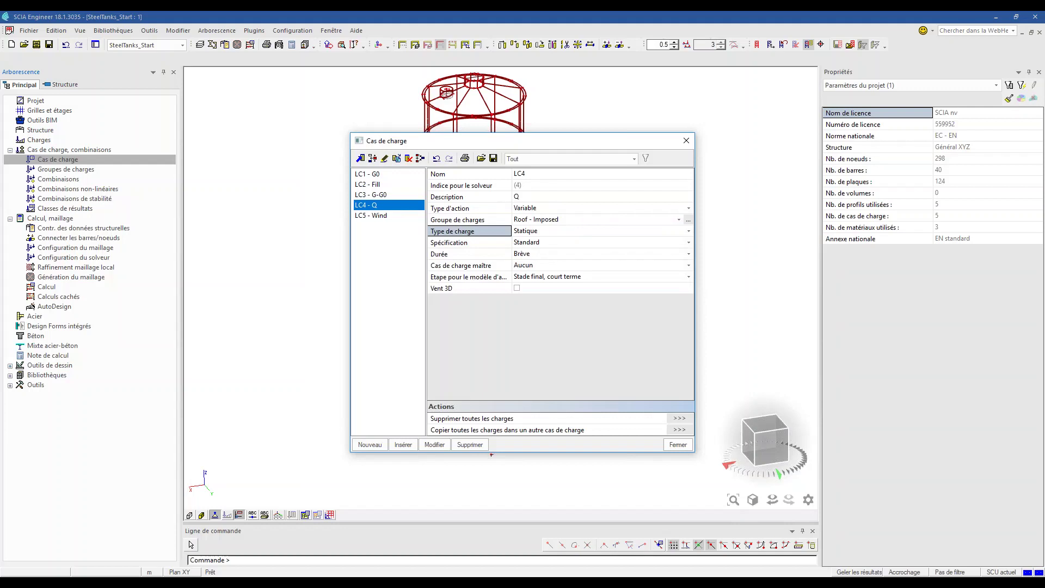
pyautogui.click(374, 217)
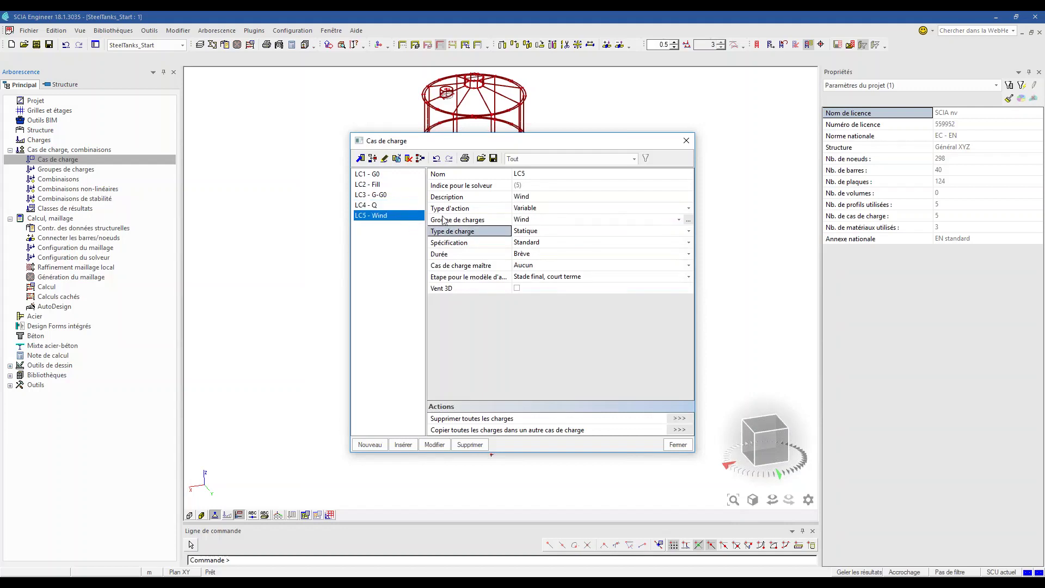
pyautogui.click(685, 141)
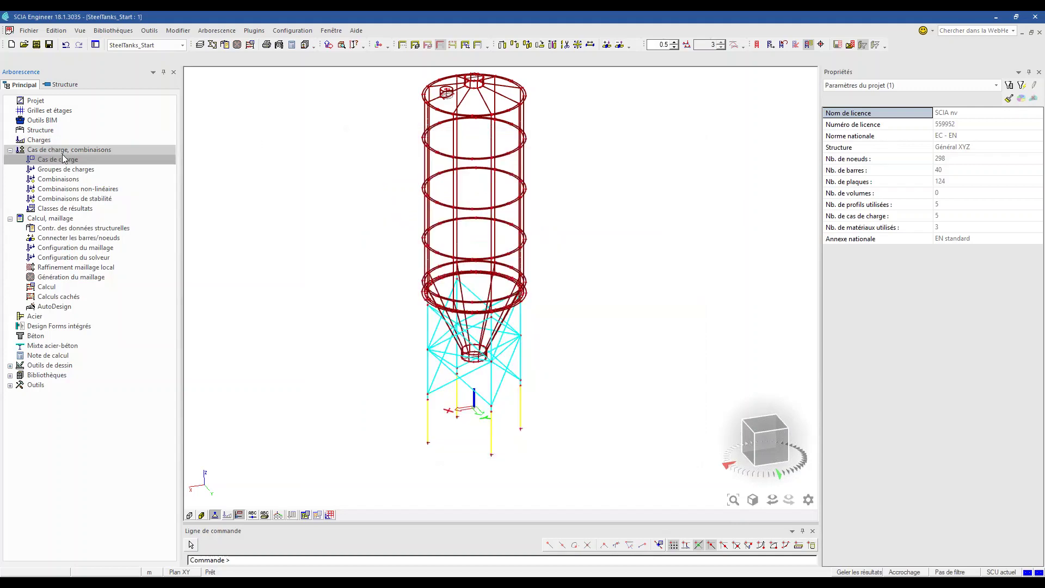
# Define a surface load of -0.5 kN/m² in the global Z direction for load case LC3 - G-G0.
pyautogui.click(48, 141)
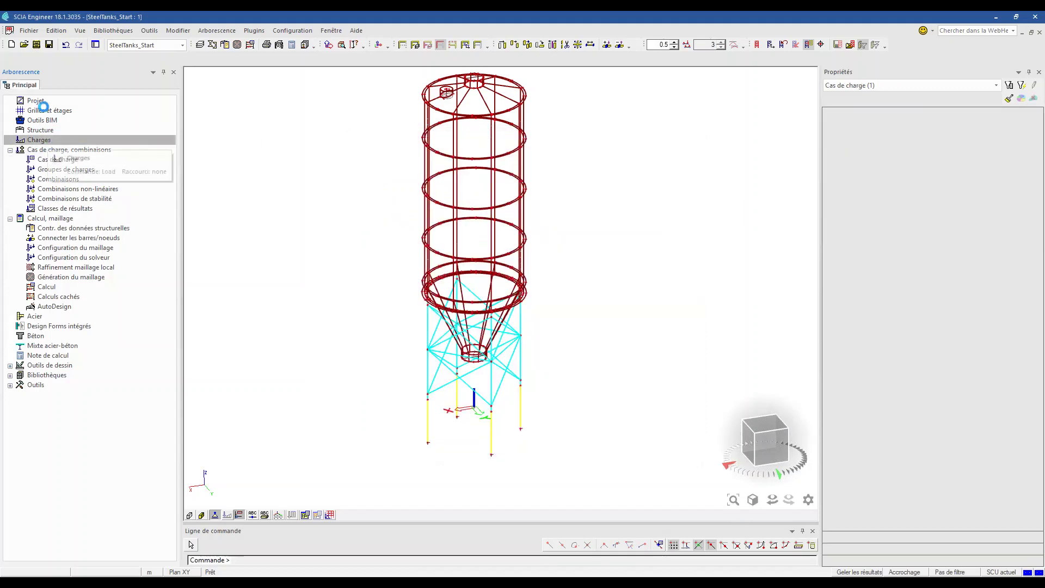
pyautogui.click(43, 99)
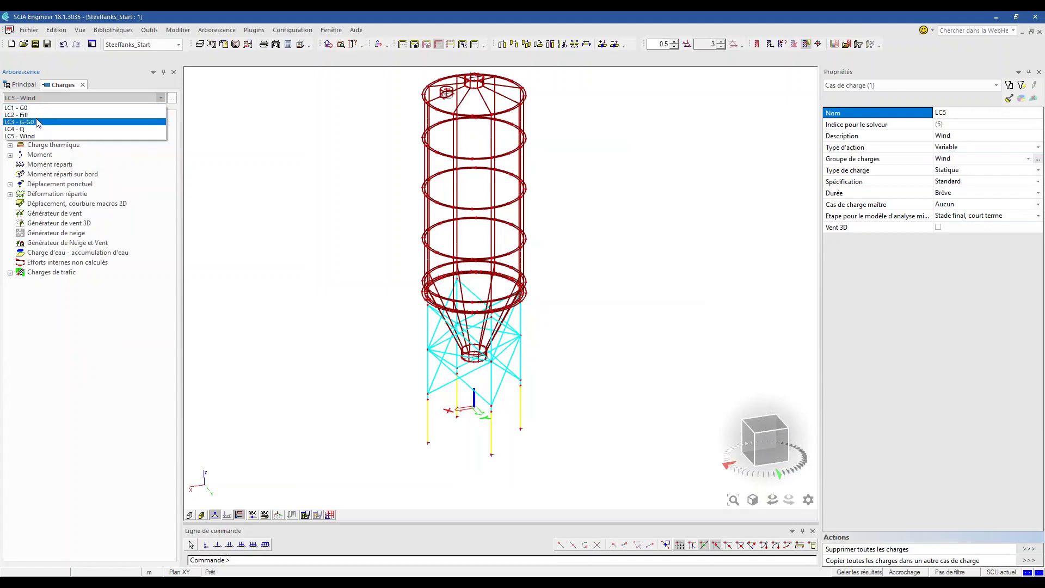
pyautogui.click(38, 121)
pyautogui.doubleClick(22, 126)
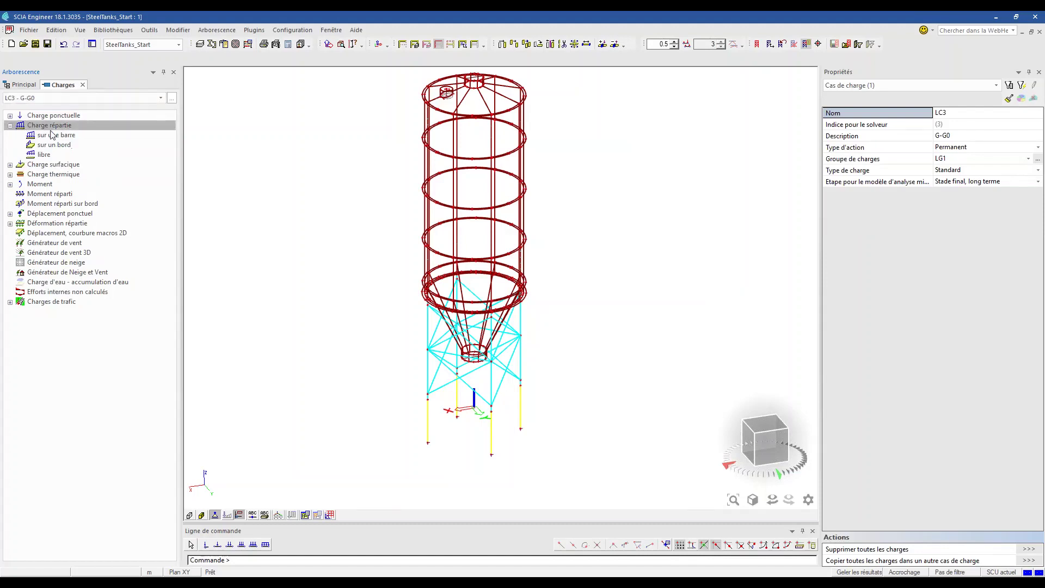
pyautogui.click(44, 164)
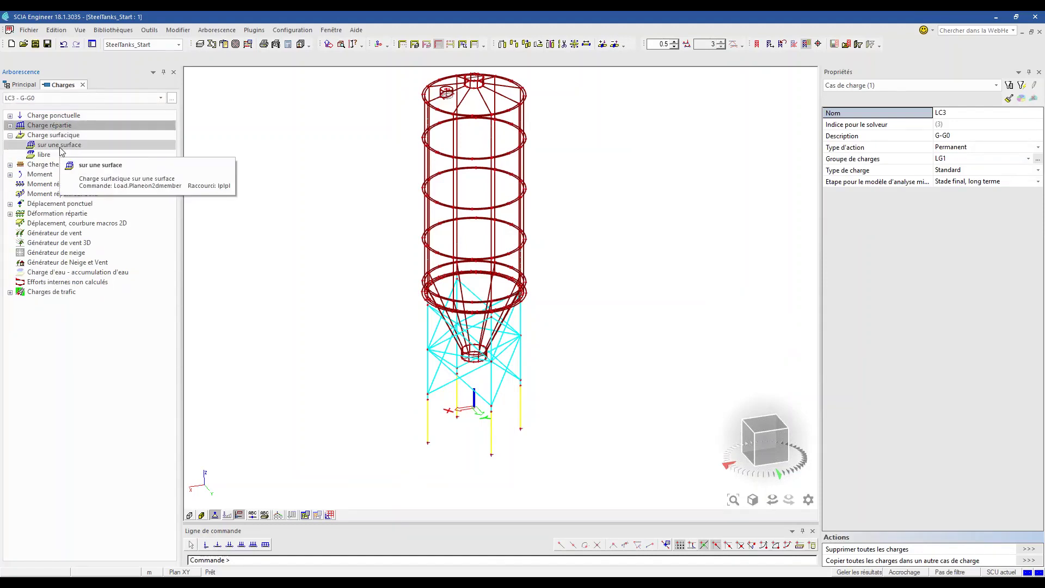
pyautogui.doubleClick(60, 147)
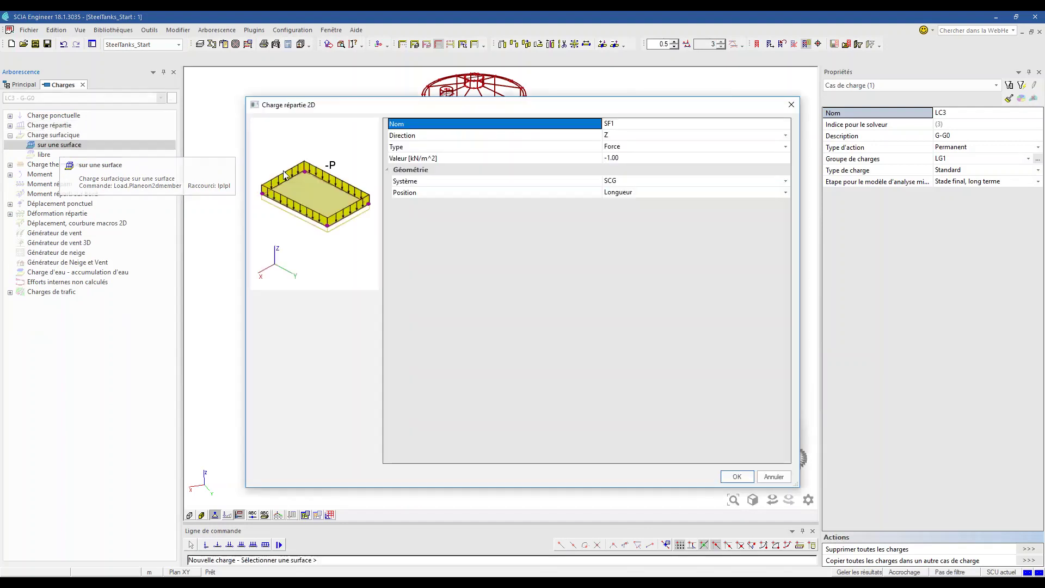
pyautogui.click(628, 160)
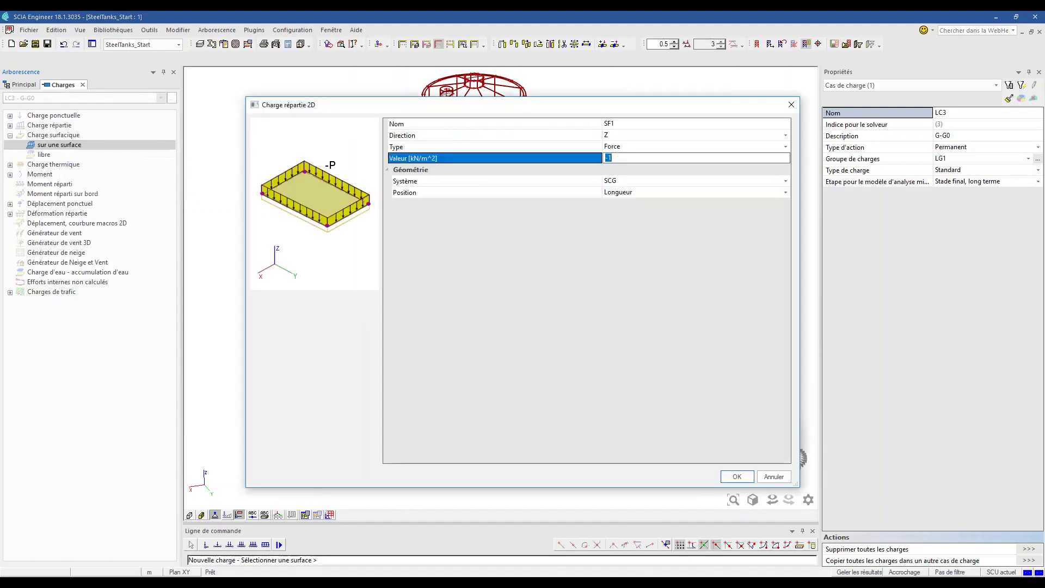
pyautogui.write('-')
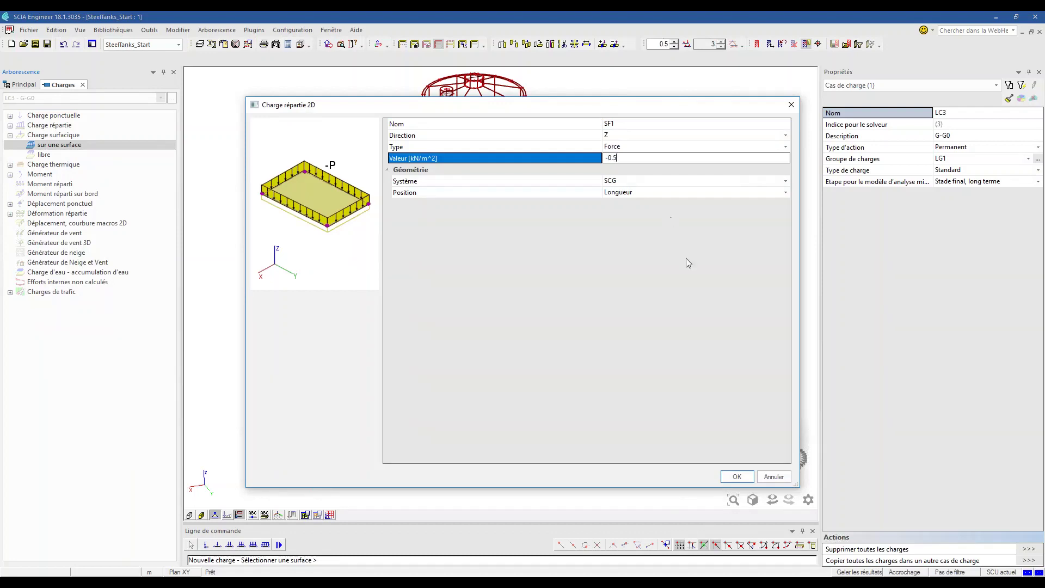
pyautogui.click(736, 476)
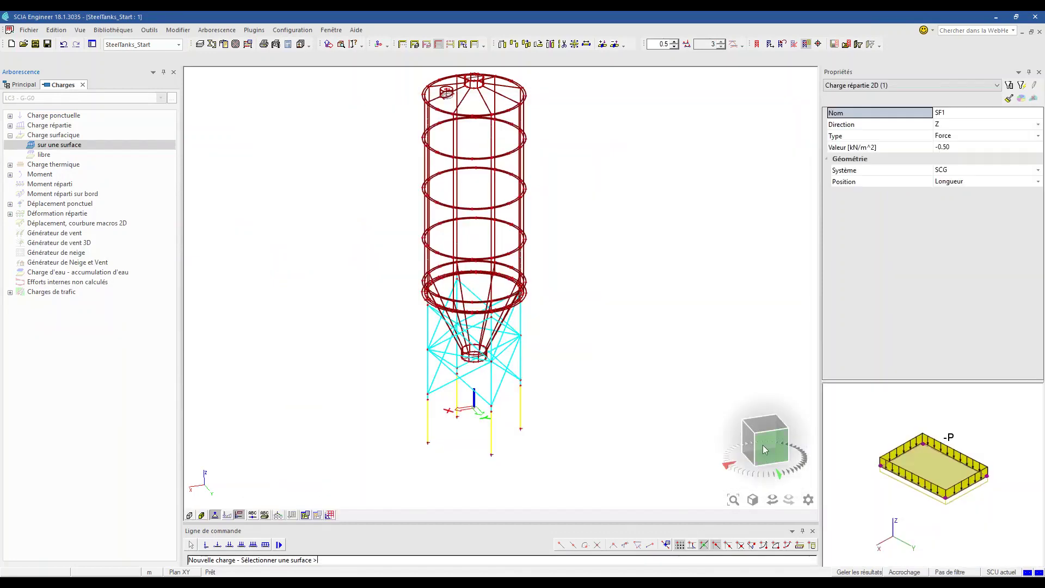
# Apply the LC3 surface load to the cylindrical wall shells in all four tiers between the roof and the hopper.
pyautogui.click(506, 136)
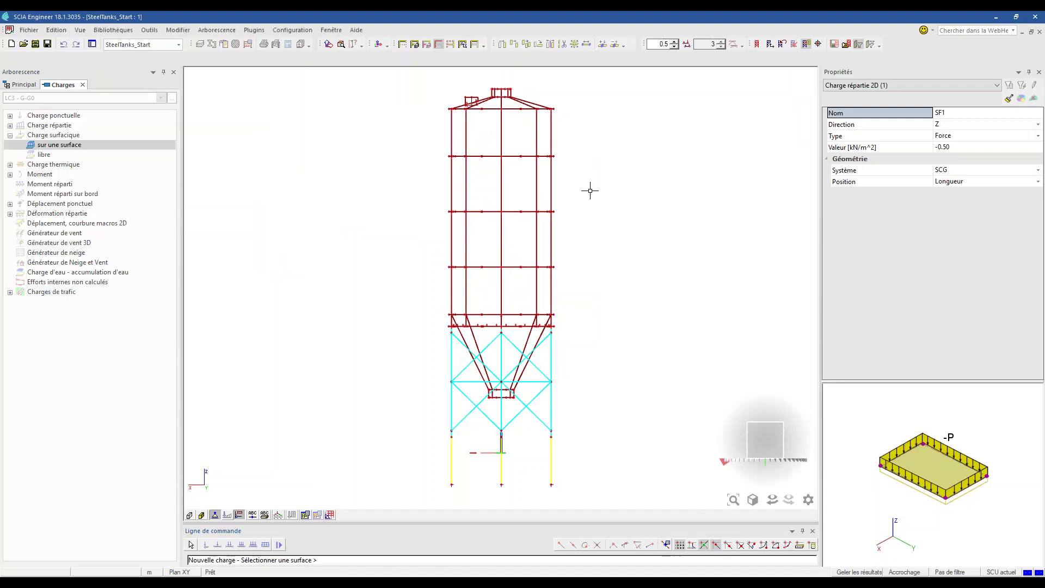
pyautogui.click(450, 191)
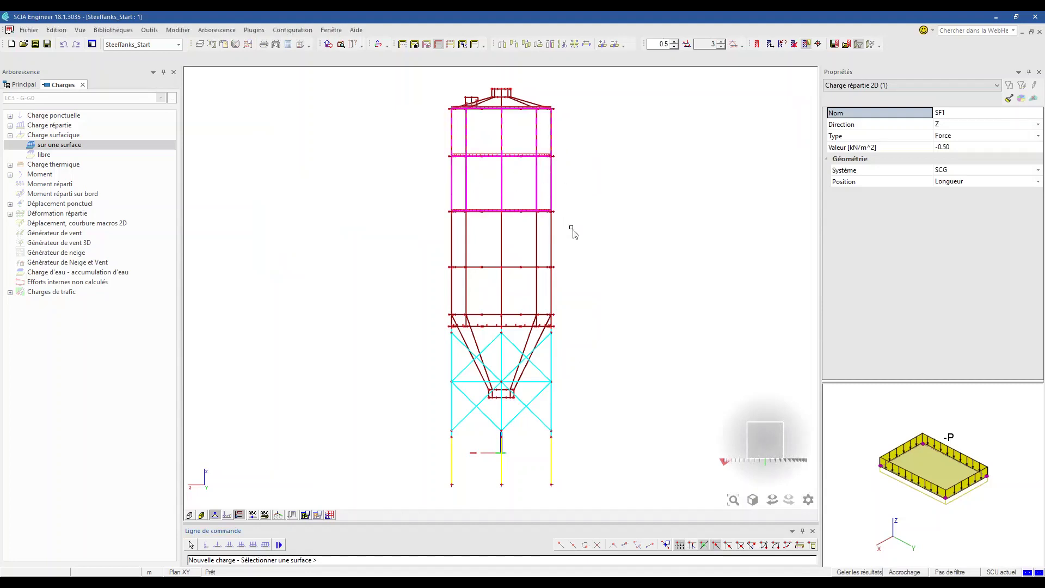
pyautogui.moveTo(570, 284); pyautogui.dragTo(419, 299)
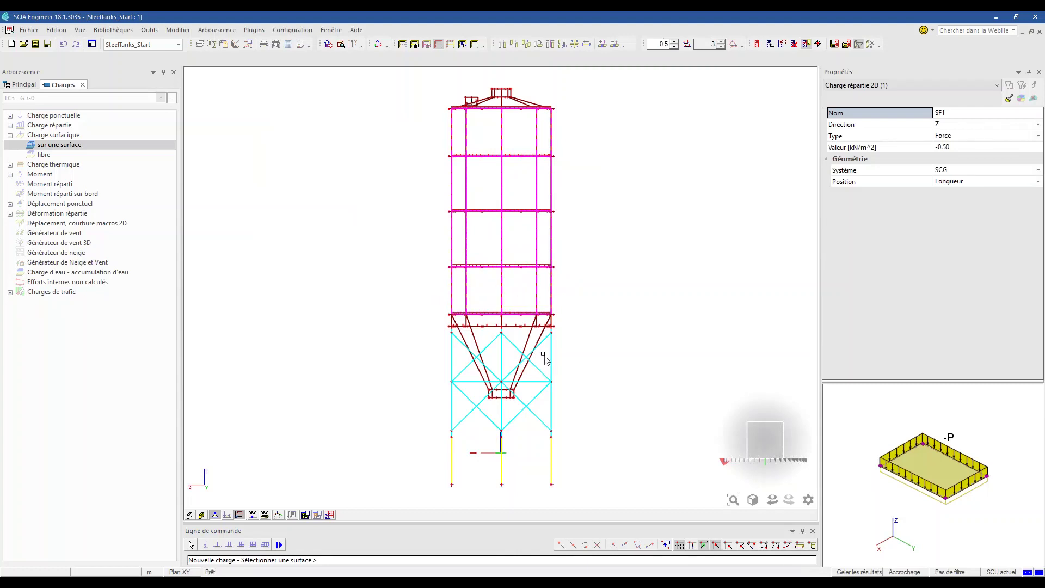
# Apply the same surface load to the conical hopper shells and finish placing the LC3 loads.
pyautogui.moveTo(545, 351); pyautogui.dragTo(465, 368)
pyautogui.click(511, 390)
pyautogui.scroll(5, 516, 399)
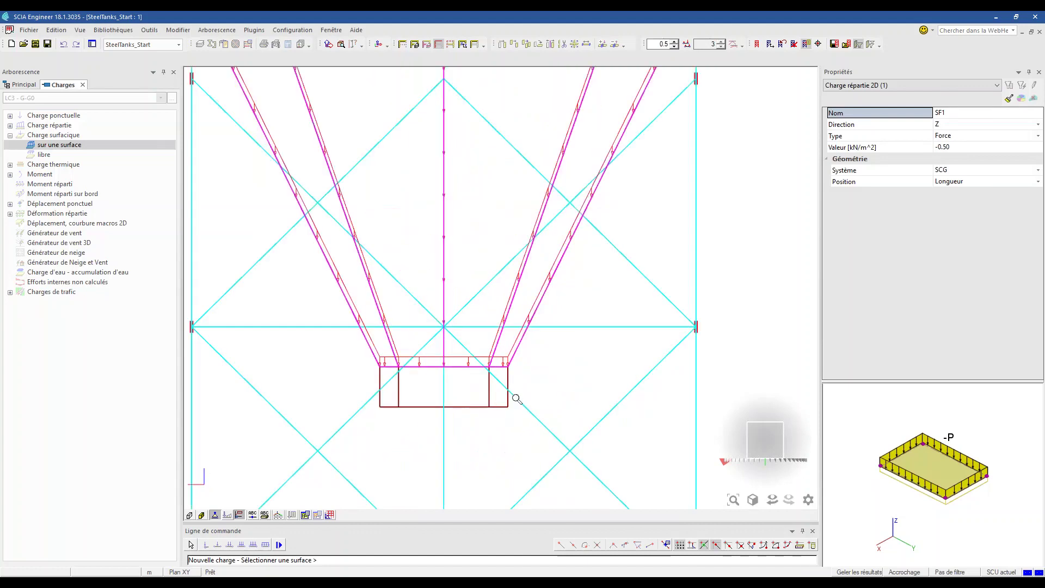
pyautogui.scroll(-5, 488, 342)
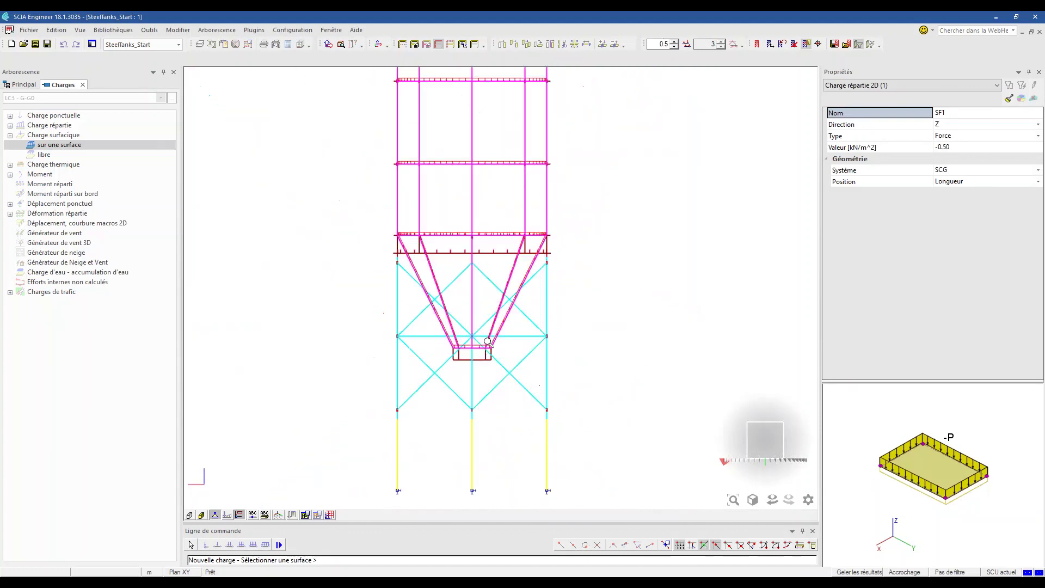
pyautogui.scroll(-5, 488, 342)
pyautogui.scroll(6, 484, 256)
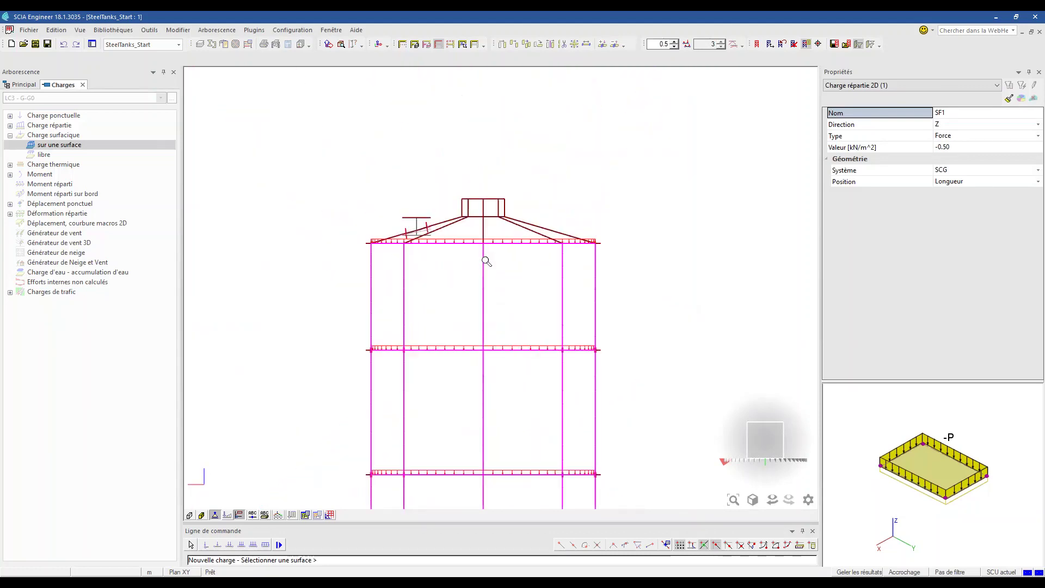
pyautogui.scroll(2, 320, 203)
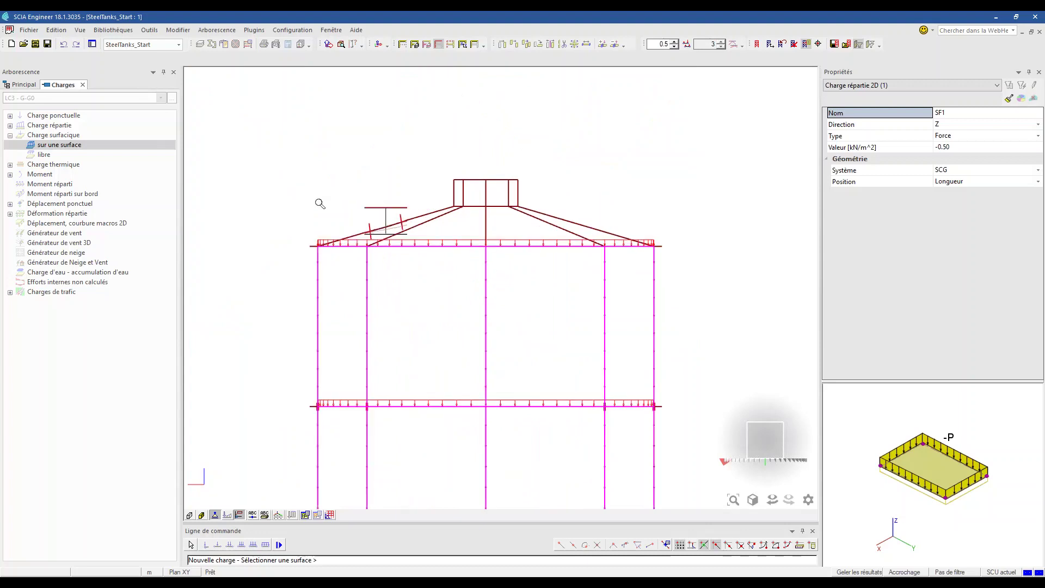
pyautogui.hotkey('ctrl', 'a')
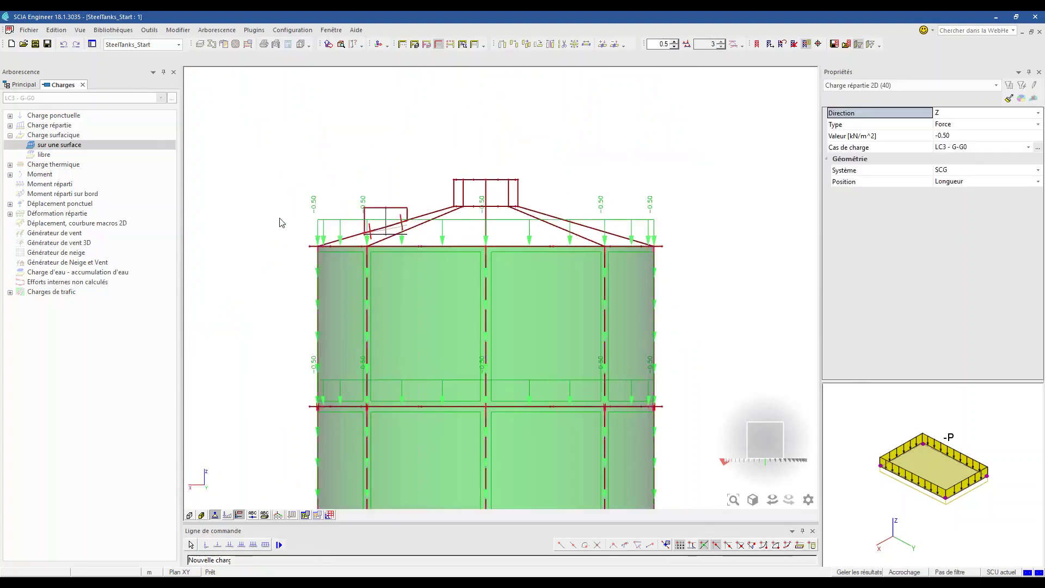
pyautogui.press('Escape')
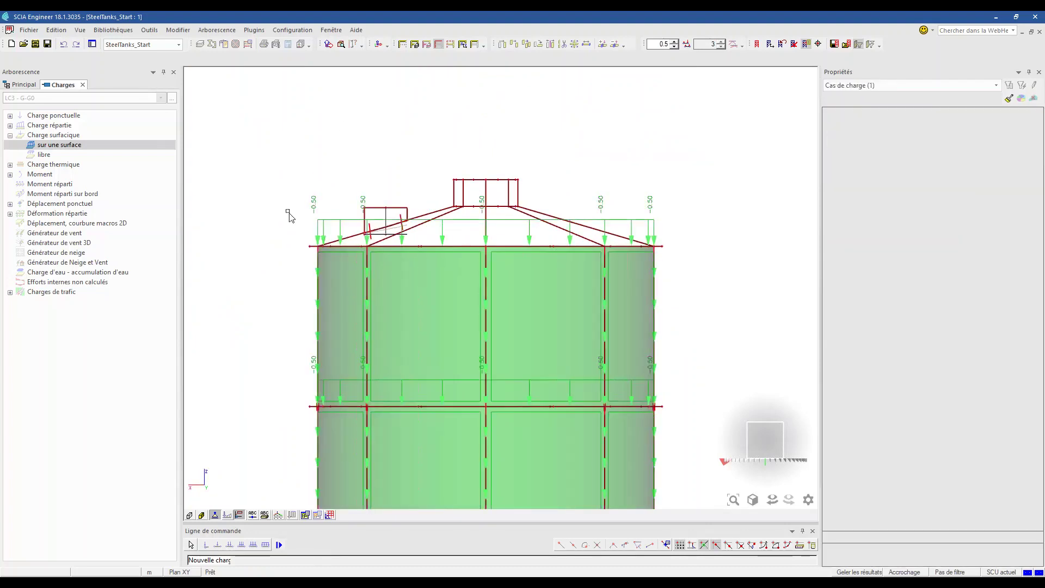
pyautogui.scroll(-3, 340, 163)
pyautogui.keyDown('ctrl'); pyautogui.moveTo(305, 263); pyautogui.dragTo(289, 292, button='right'); pyautogui.keyUp('ctrl')
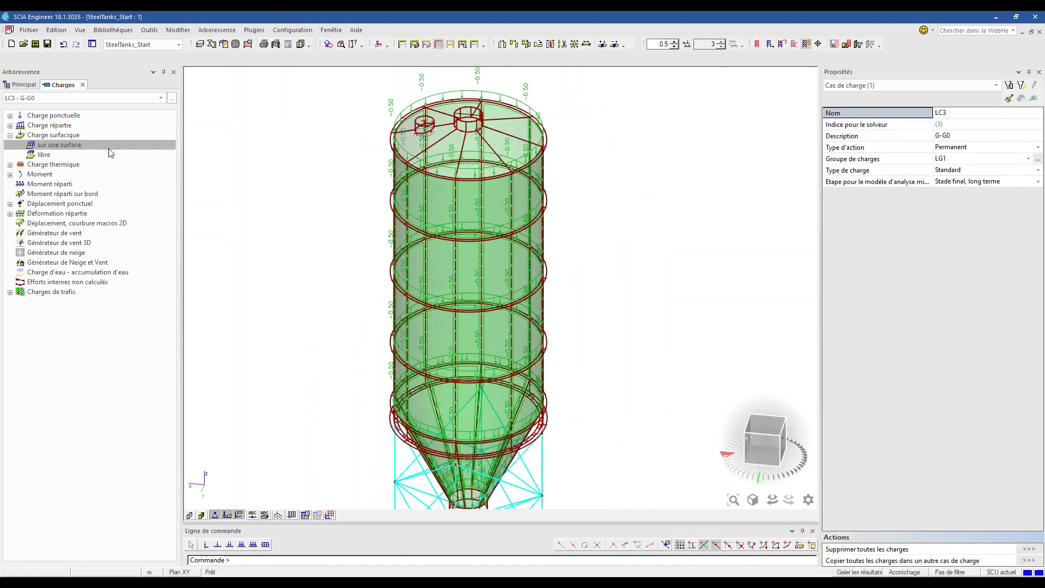
# Define a surface load of -1 kN/m² in the global Z direction for load case LC4 - Q.
pyautogui.click(75, 100)
pyautogui.click(55, 133)
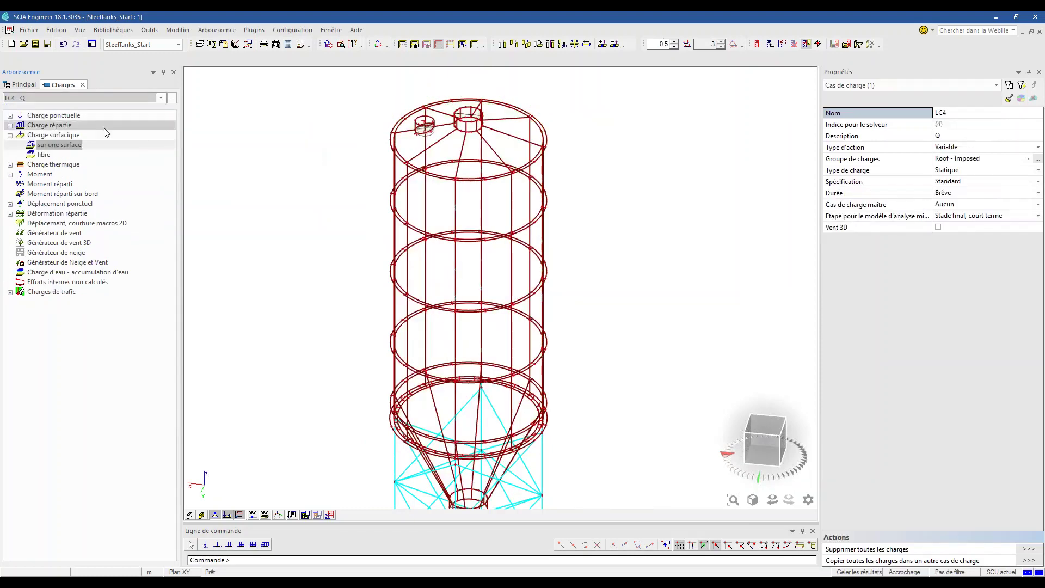
pyautogui.click(64, 146)
pyautogui.doubleClick(64, 146)
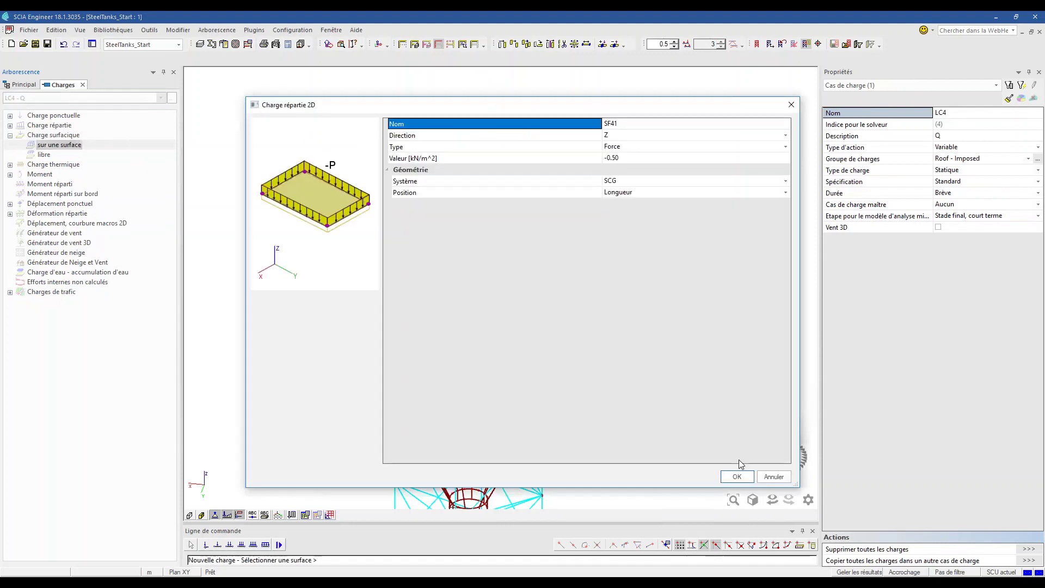
pyautogui.click(640, 160)
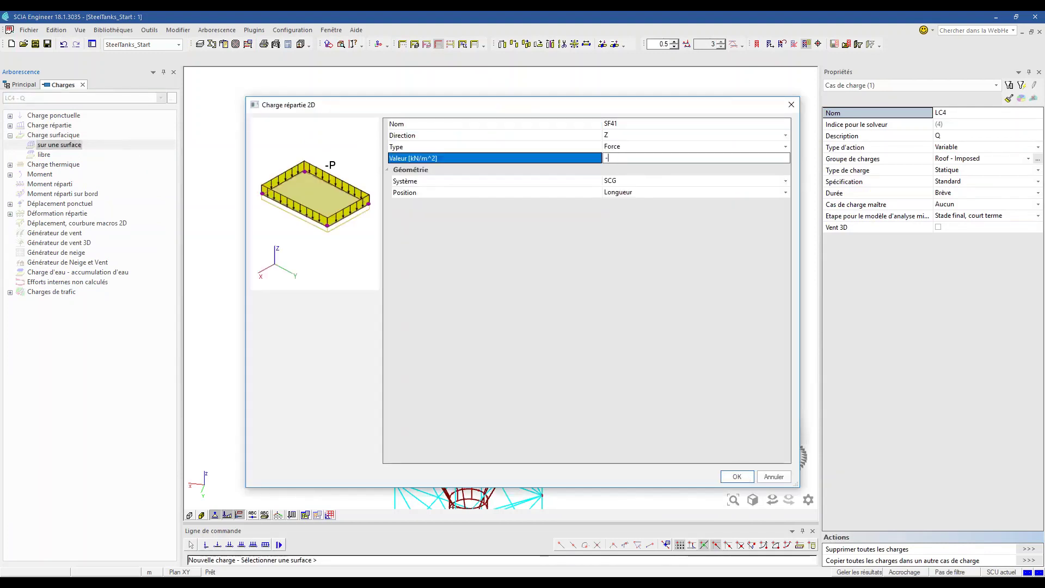
pyautogui.write('-1')
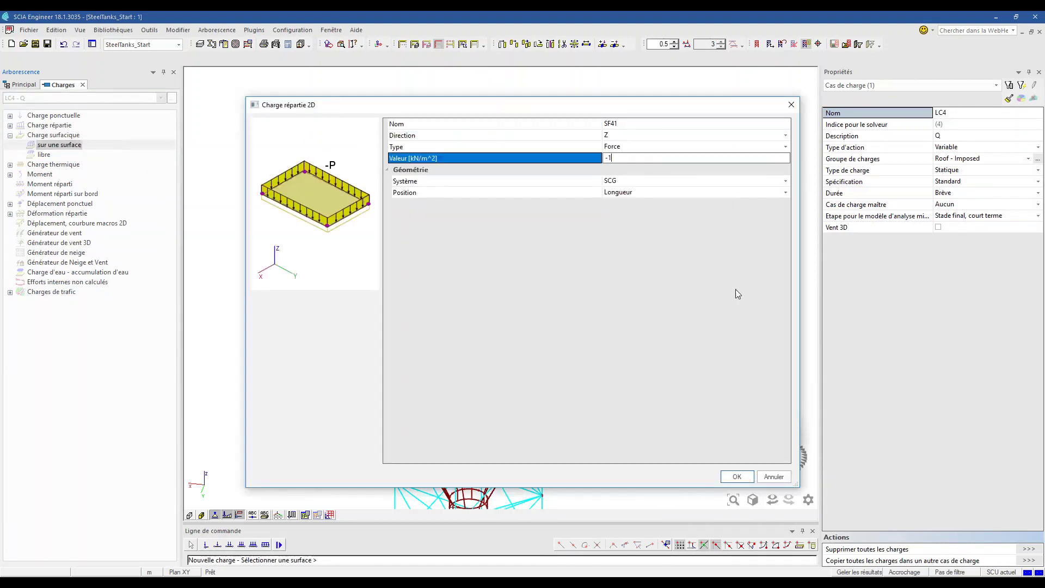
pyautogui.click(736, 479)
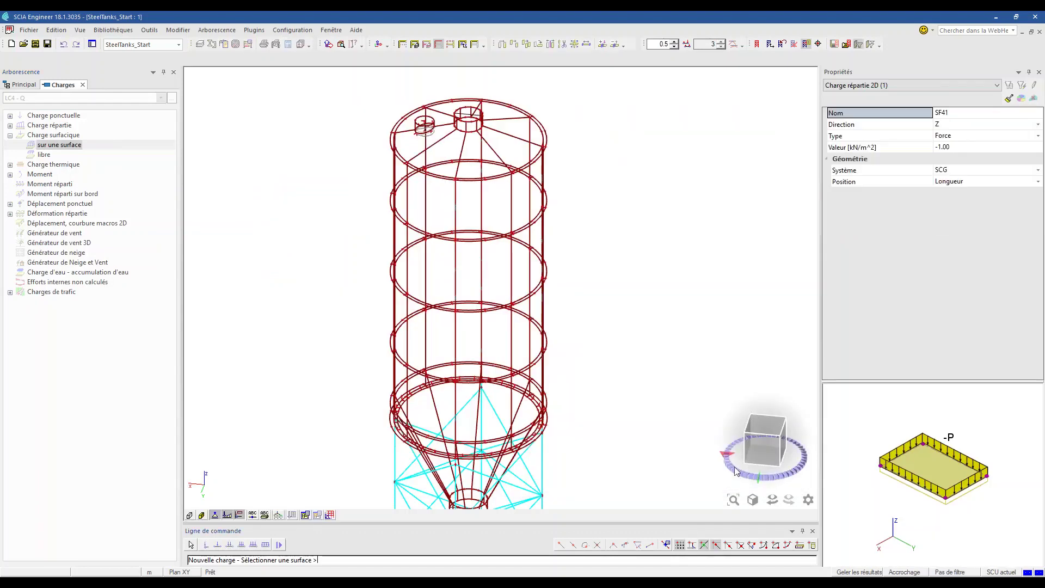
# Apply the LC4 surface load to all conical roof shells and the top plate of the central roof collar, and finish placing the loads.
pyautogui.click(749, 442)
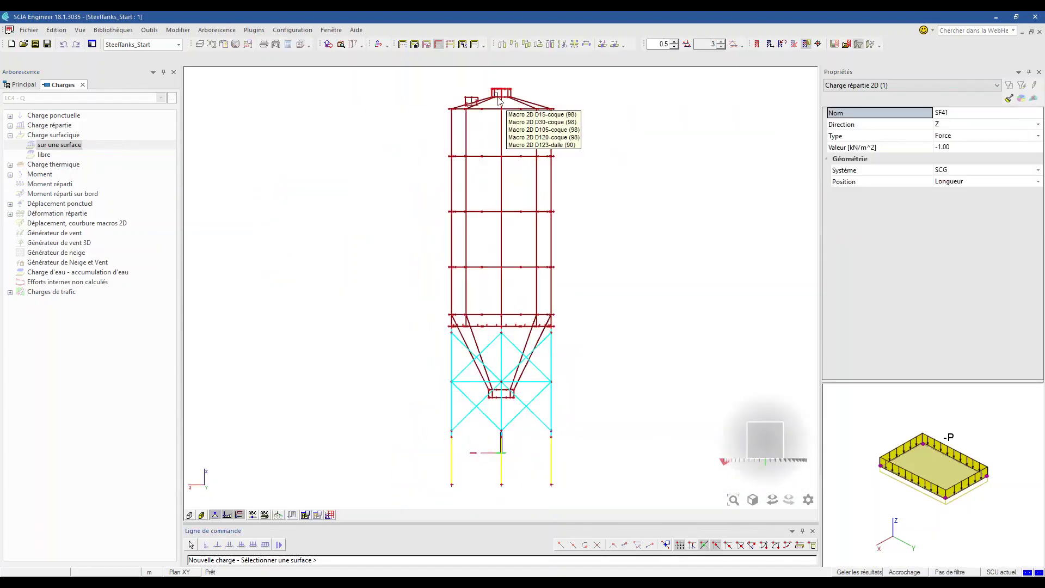
pyautogui.scroll(3, 504, 113)
pyautogui.scroll(1, 505, 116)
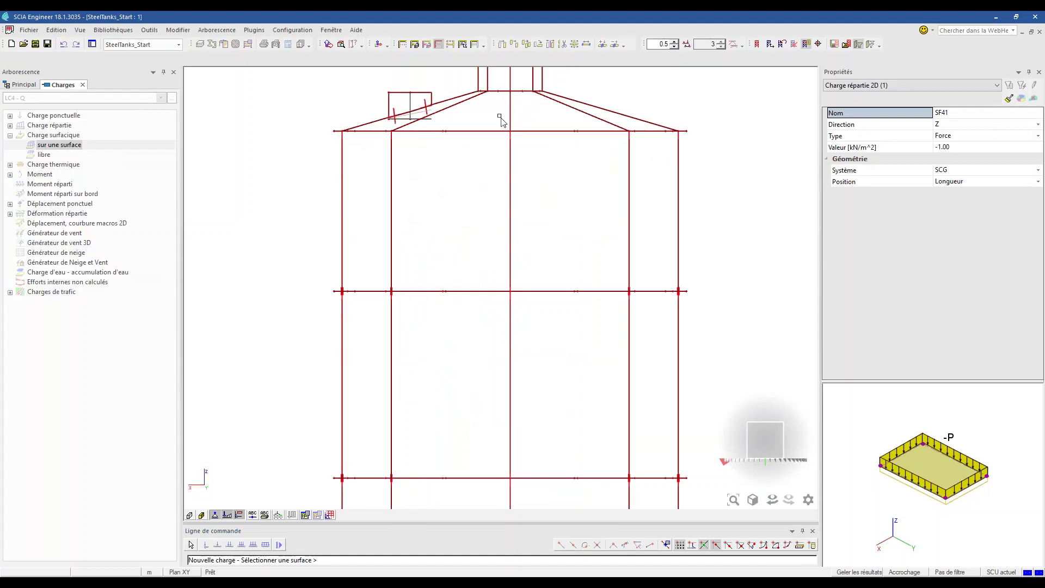
pyautogui.scroll(1, 491, 142)
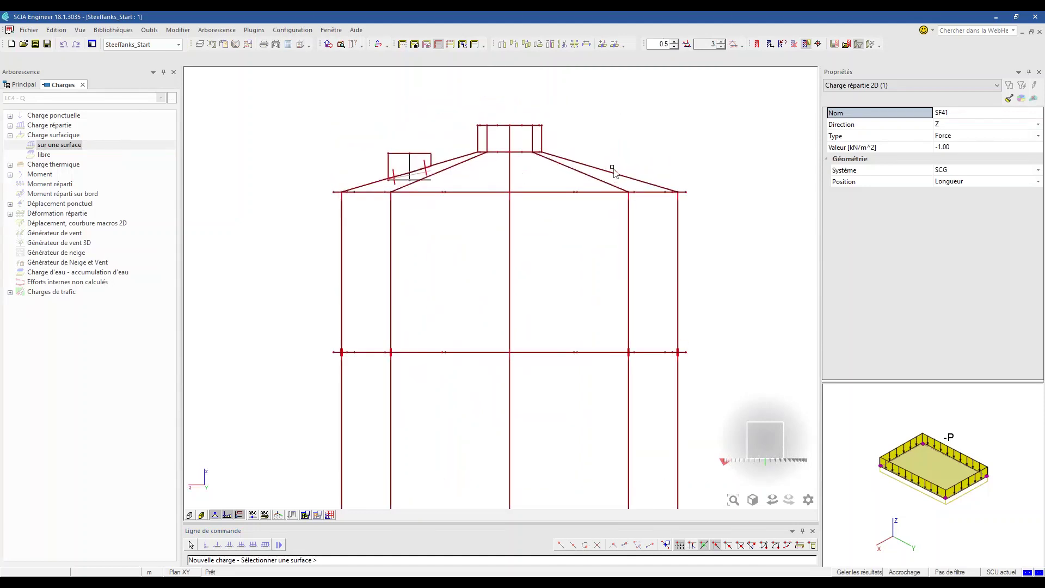
pyautogui.click(459, 158)
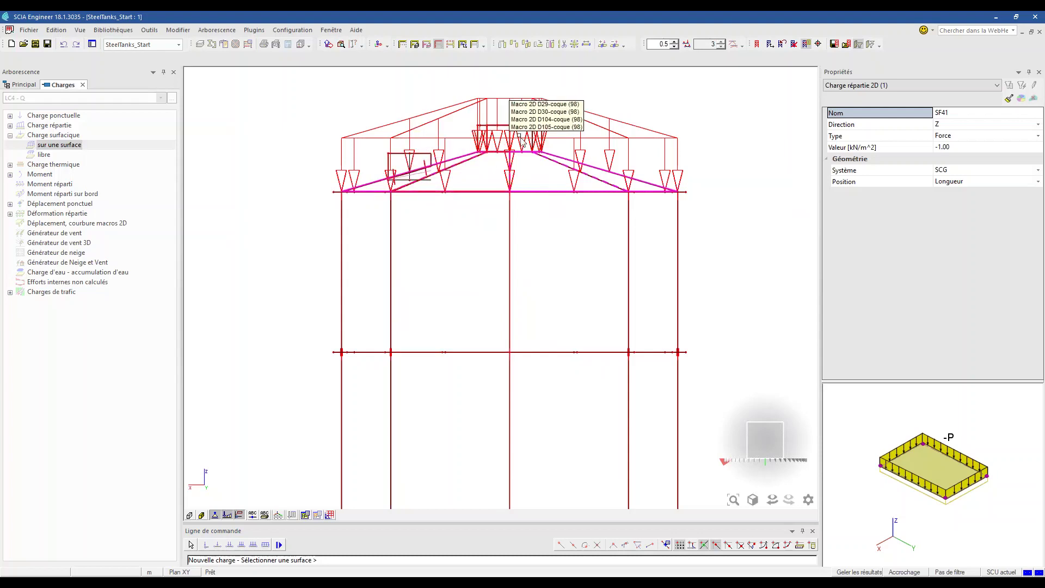
pyautogui.scroll(1, 550, 122)
pyautogui.scroll(1, 432, 139)
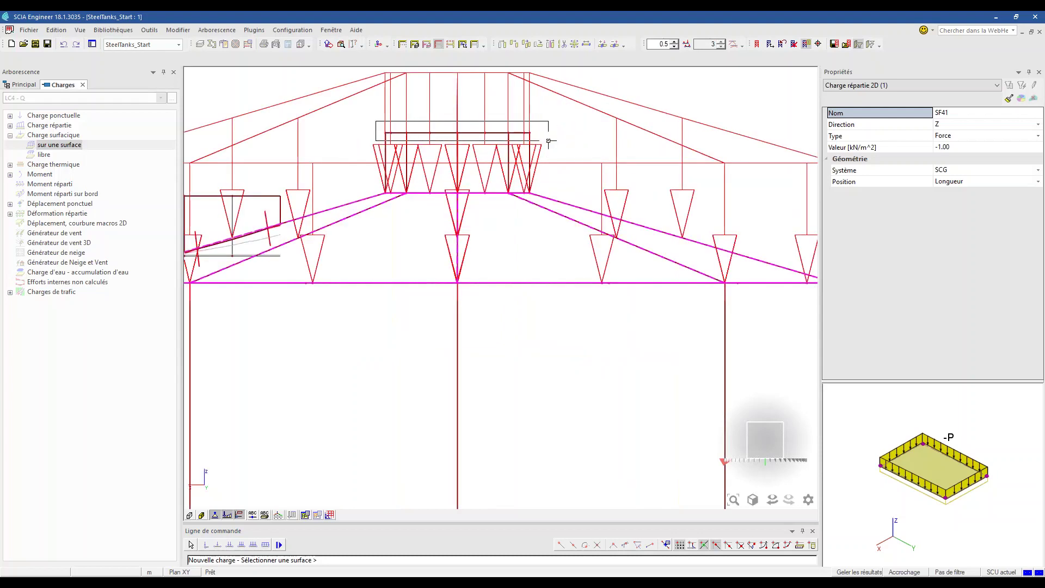
pyautogui.scroll(-2, 498, 184)
pyautogui.press('Escape')
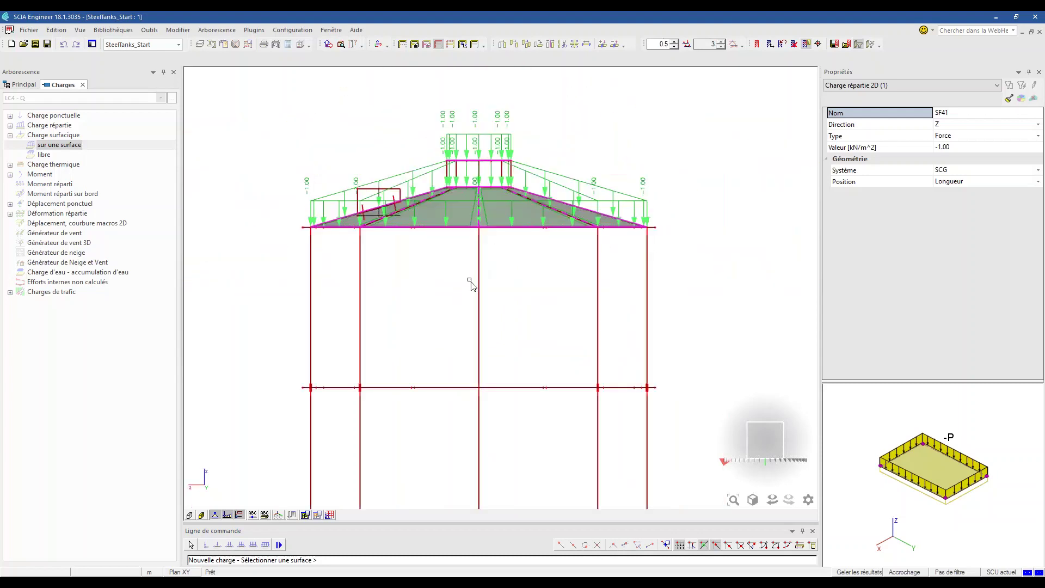
pyautogui.press('Escape')
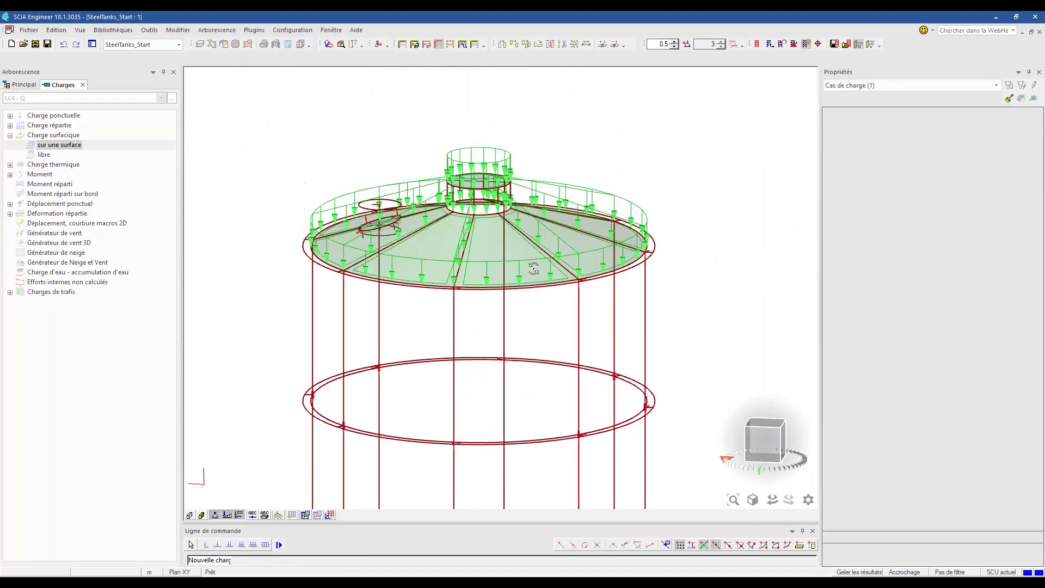
pyautogui.scroll(3, 506, 193)
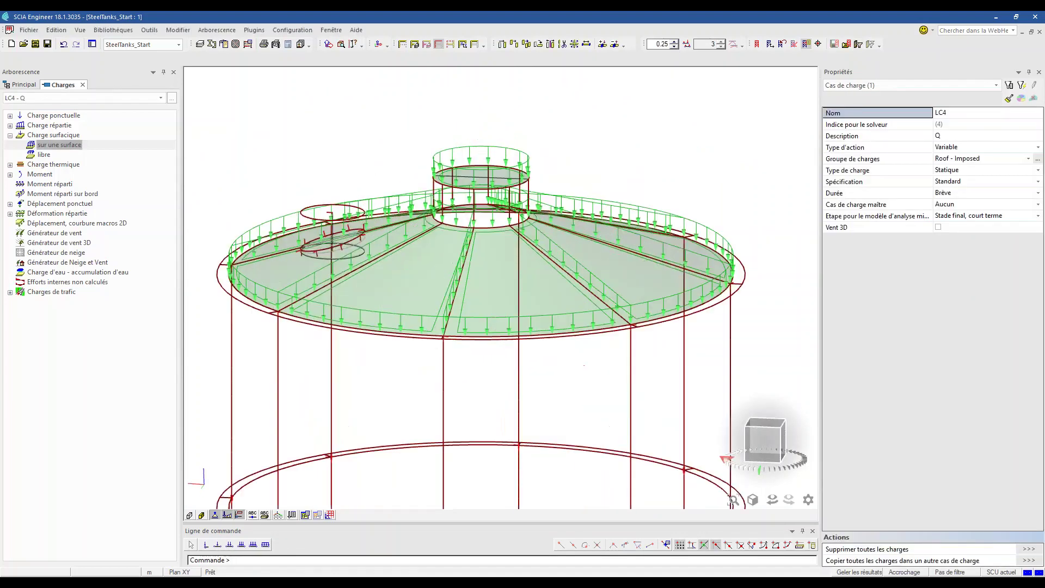
pyautogui.scroll(-2, 390, 181)
pyautogui.scroll(-3, 390, 181)
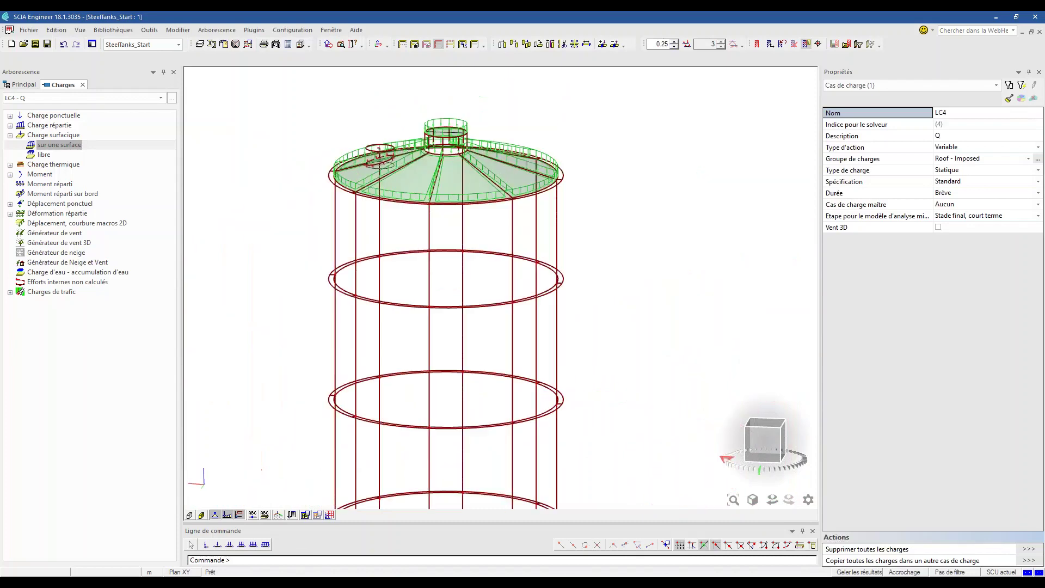
# Make LC2 - Fill the active load case.
pyautogui.click(87, 98)
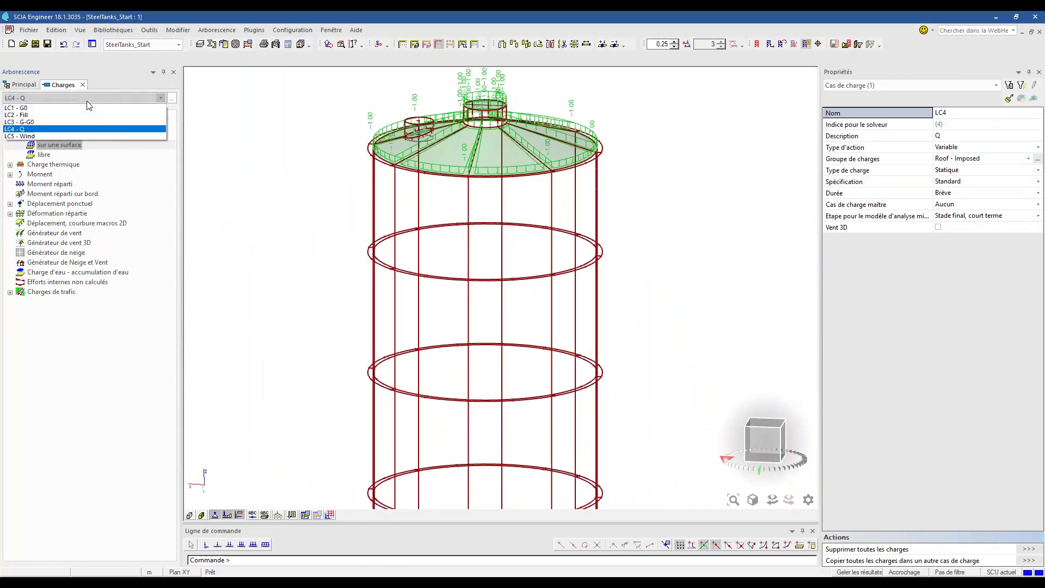
pyautogui.click(87, 115)
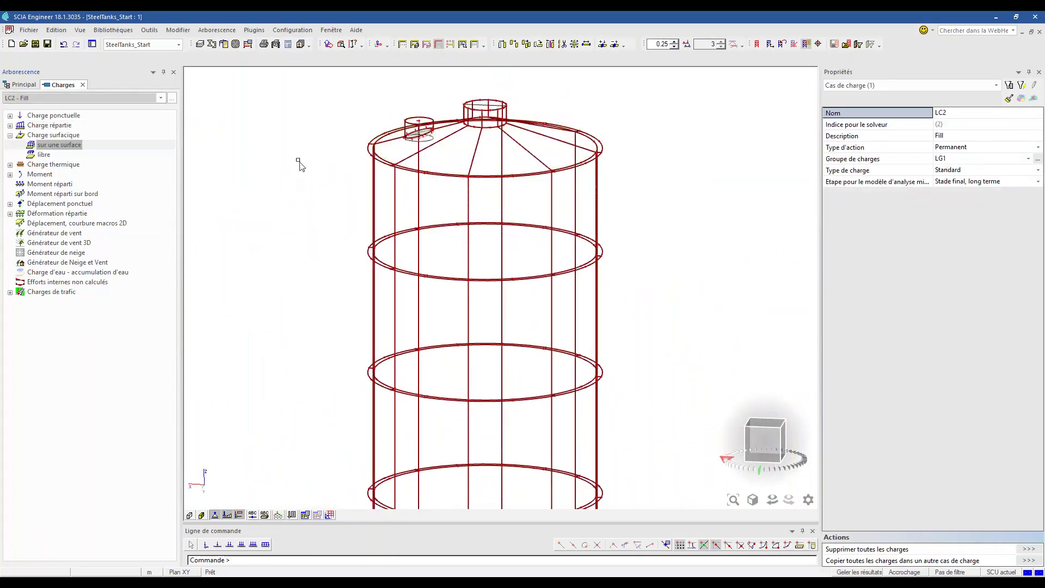
pyautogui.scroll(-3, 291, 184)
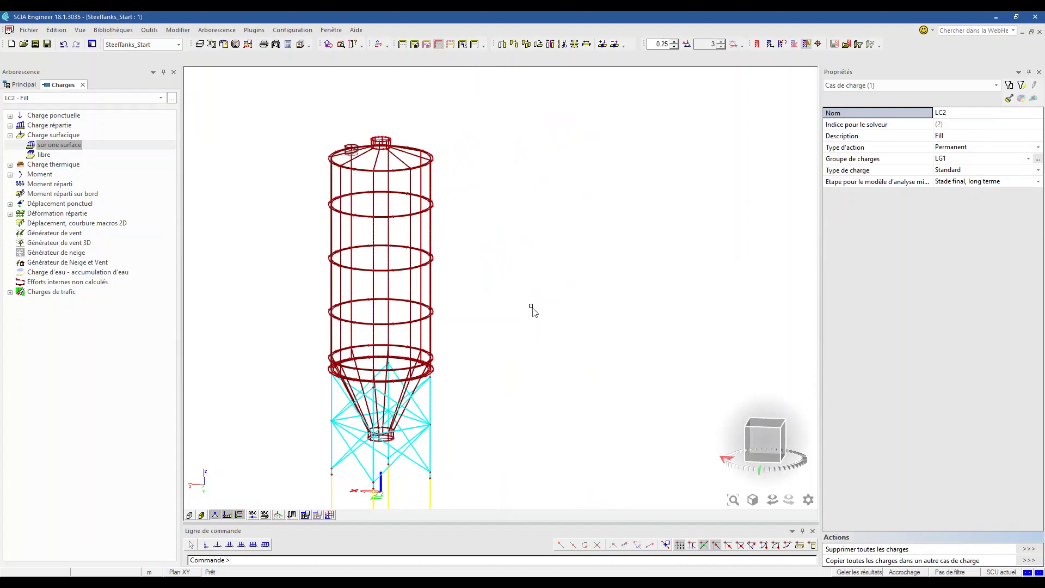
pyautogui.click(732, 499)
pyautogui.keyDown('ctrl'); pyautogui.moveTo(632, 448); pyautogui.dragTo(536, 451, button='right'); pyautogui.keyUp('ctrl')
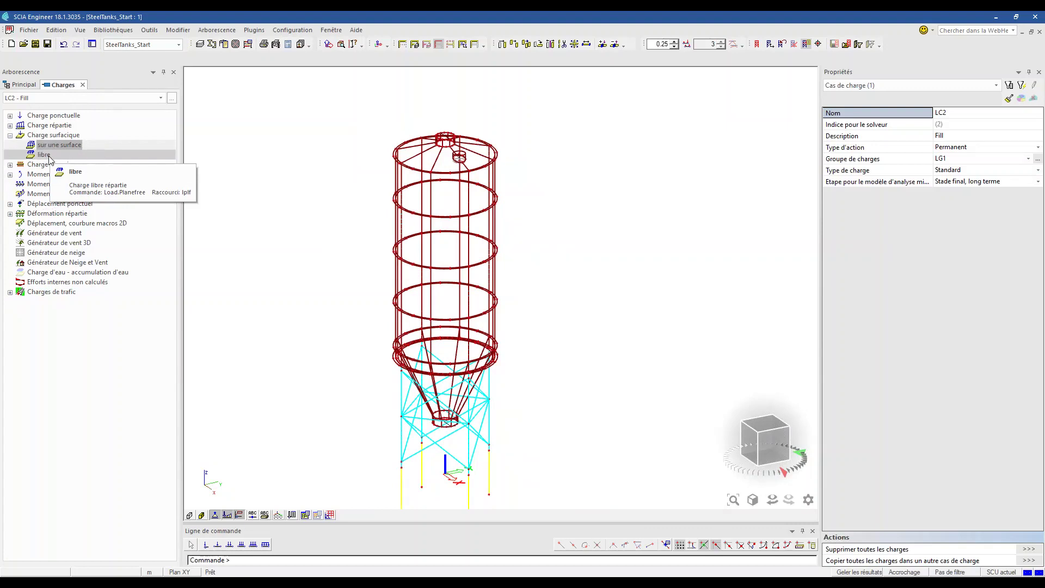
pyautogui.scroll(5, 378, 157)
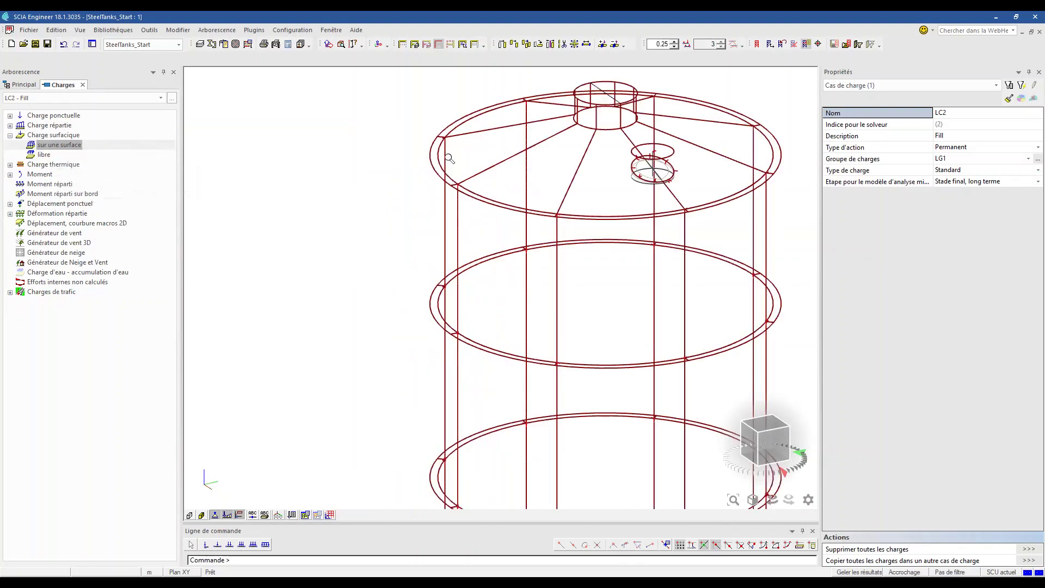
pyautogui.scroll(-2, 445, 160)
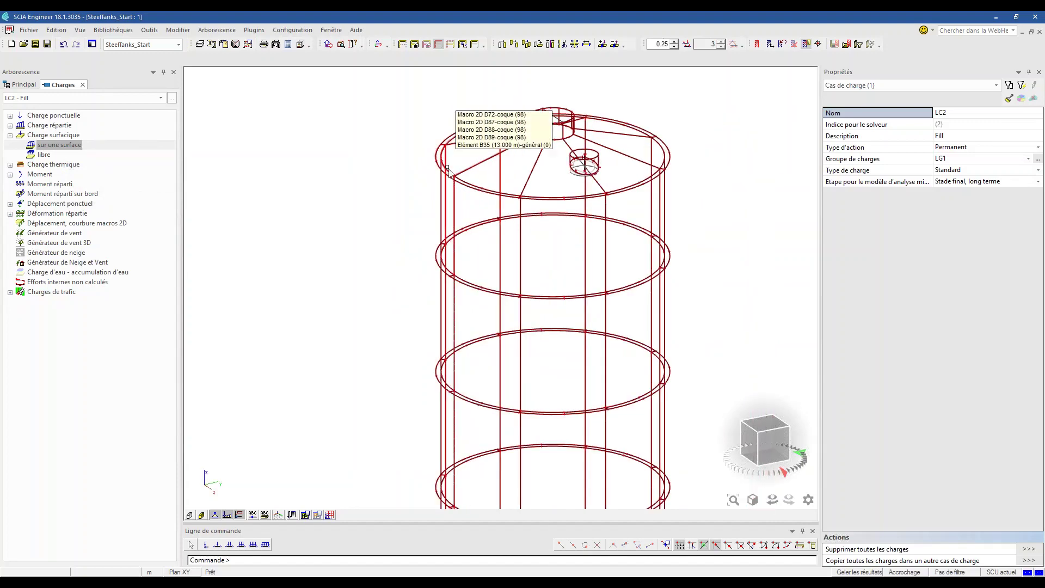
pyautogui.moveTo(397, 180); pyautogui.dragTo(354, 164, button='middle')
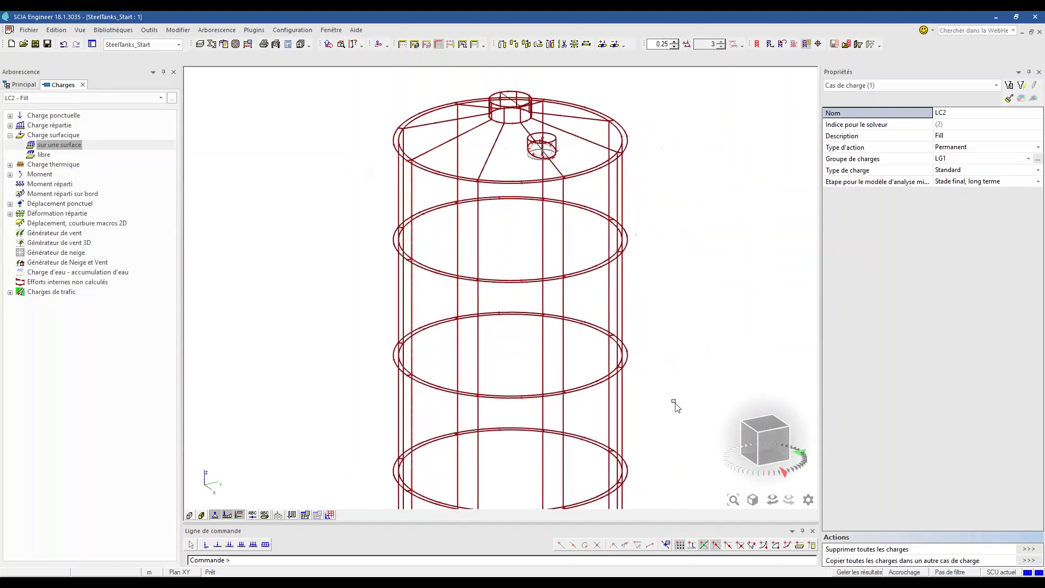
# Enable snapping to line and curve points at a length of 1.000 m, repeated once, measured from both ends.
pyautogui.click(666, 545)
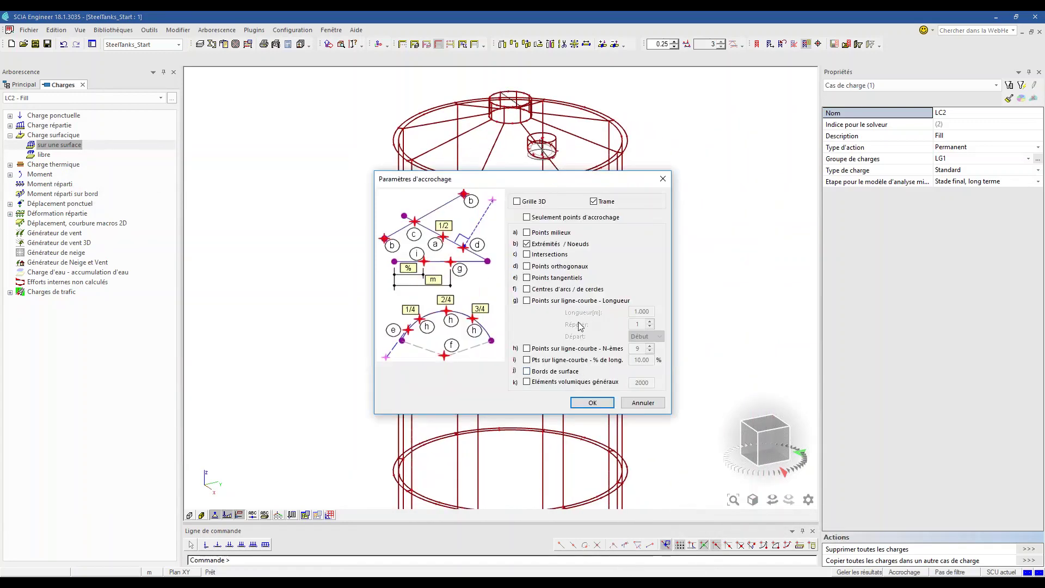
pyautogui.click(527, 301)
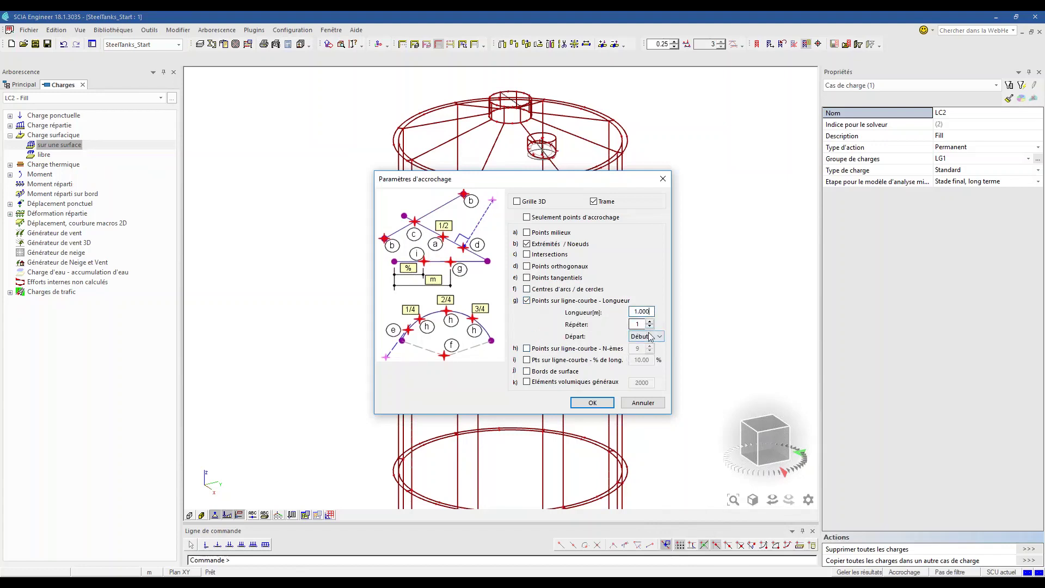
pyautogui.click(649, 335)
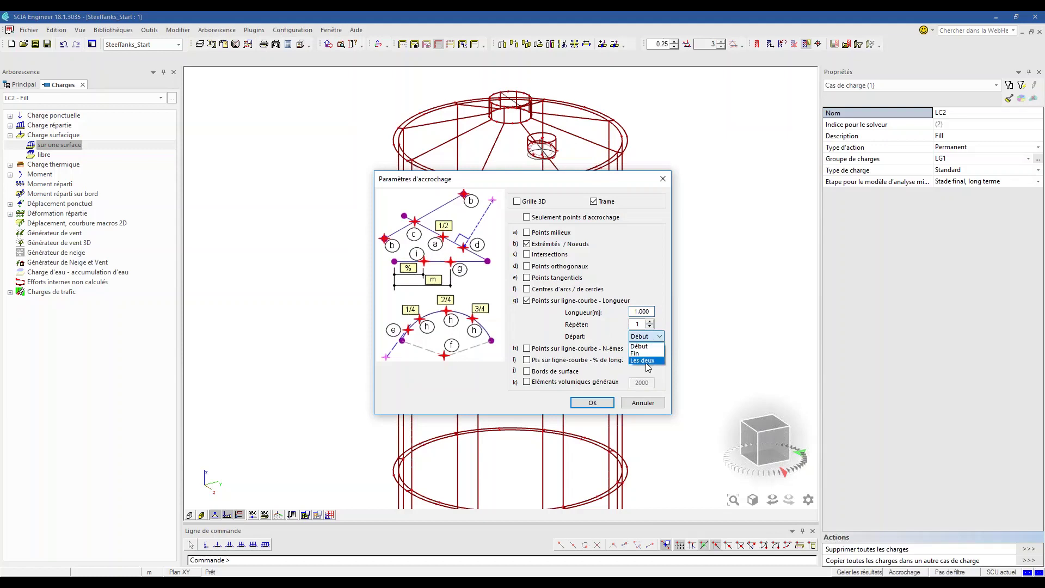
pyautogui.click(643, 360)
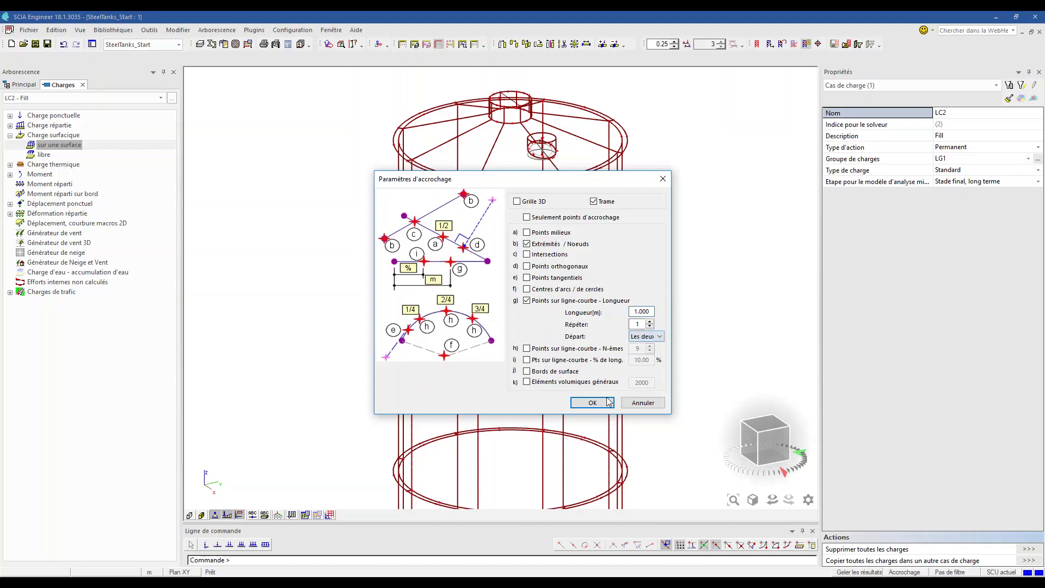
pyautogui.click(591, 402)
pyautogui.click(44, 157)
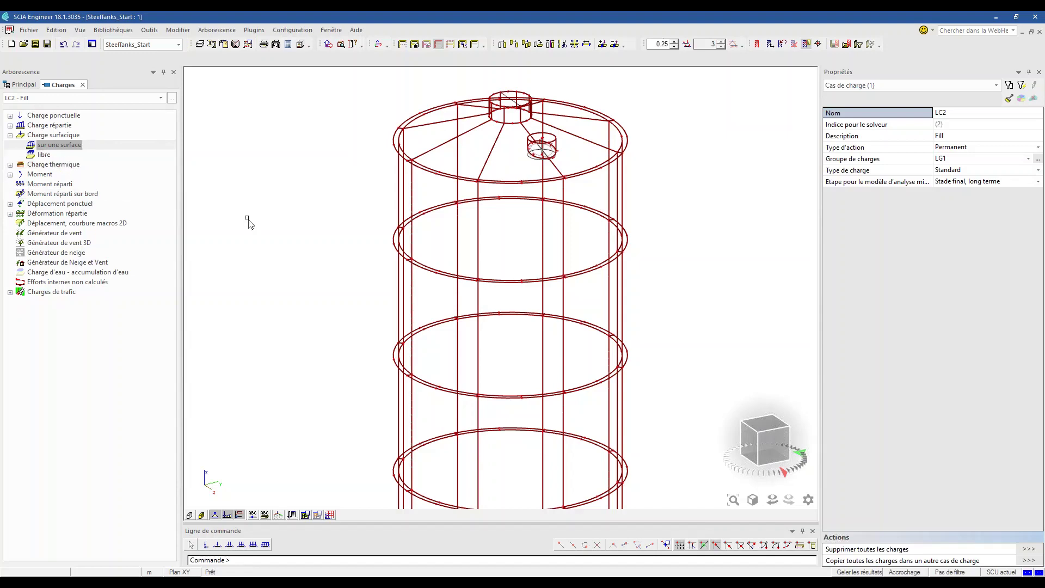
# Switch the working plane of the coordinate system at the tank's base to XZ.
pyautogui.scroll(-2, 248, 219)
pyautogui.moveTo(259, 252); pyautogui.dragTo(286, 189, button='middle')
pyautogui.moveTo(297, 300); pyautogui.dragTo(314, 266, button='middle')
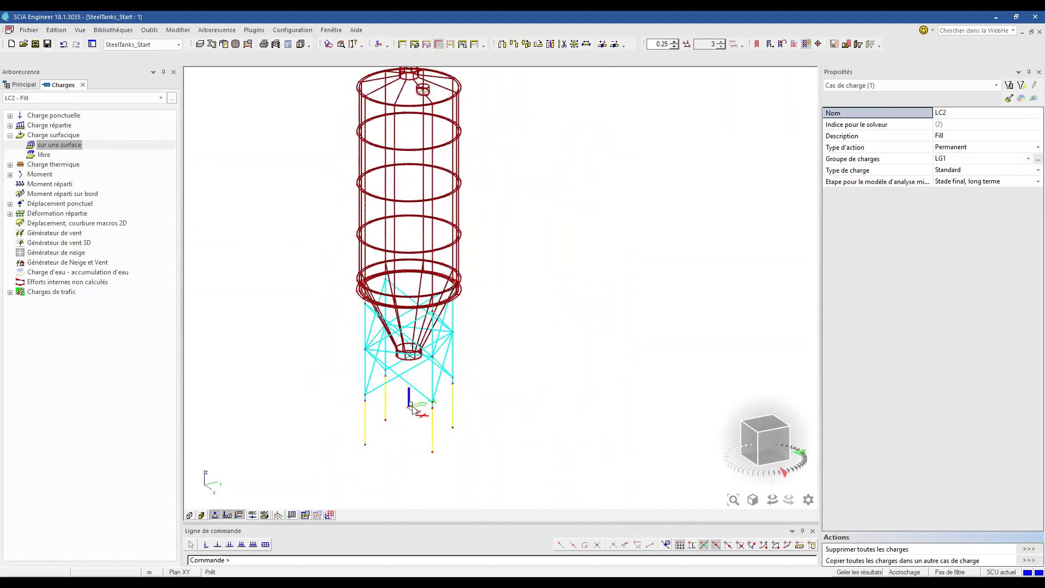
pyautogui.scroll(3, 411, 403)
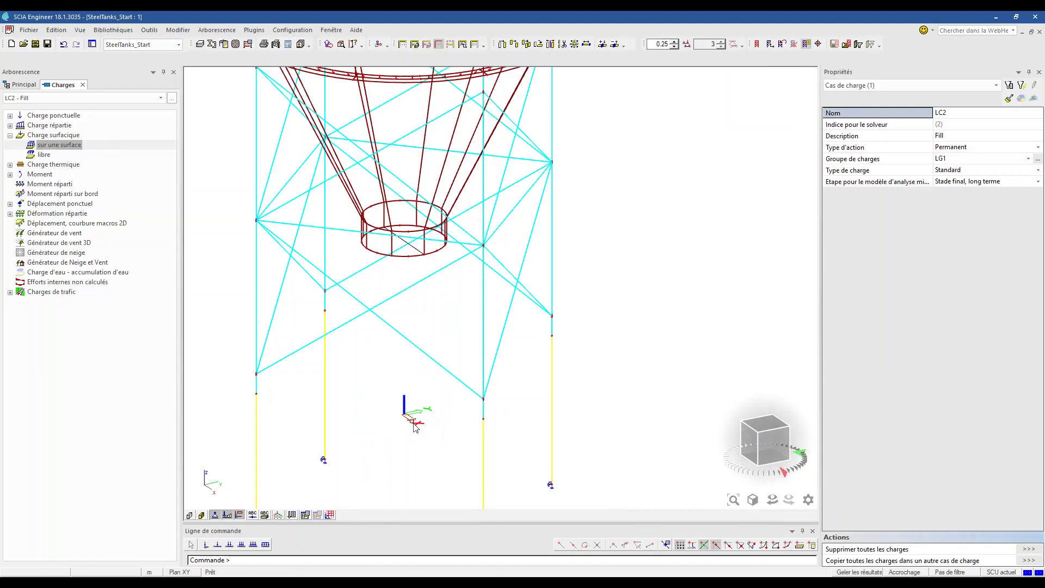
pyautogui.scroll(3, 422, 428)
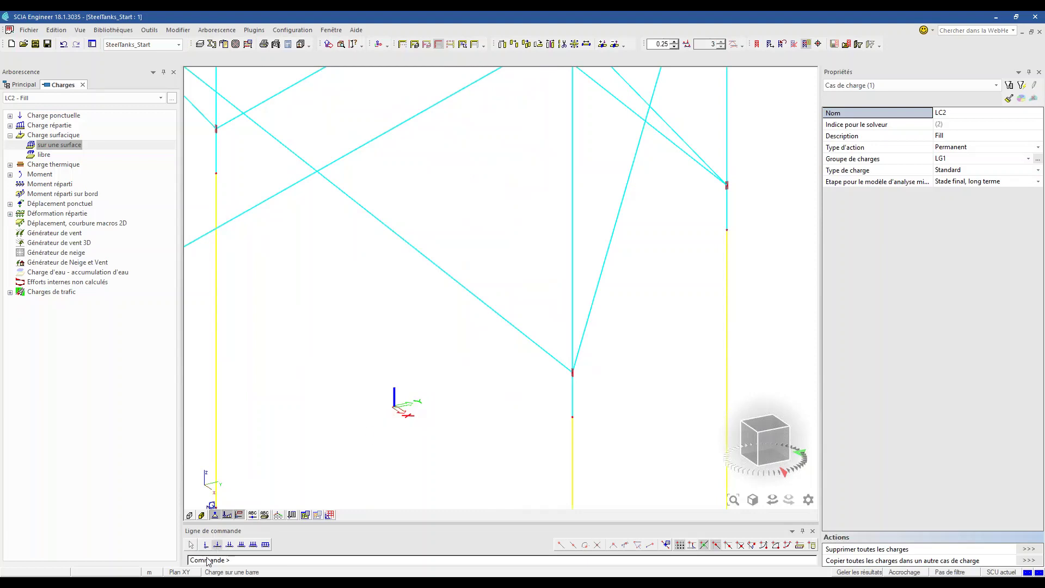
pyautogui.click(187, 572)
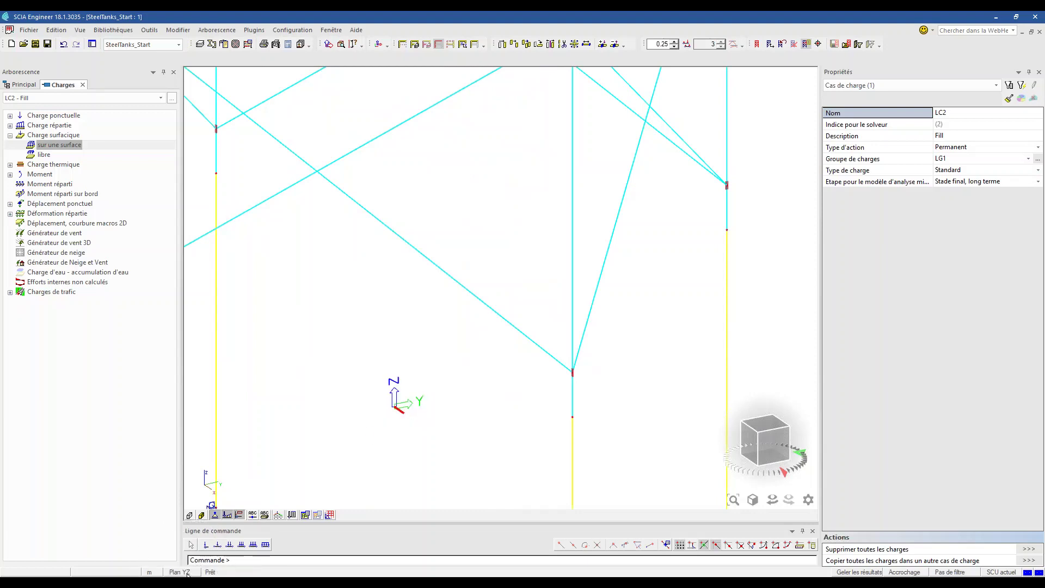
pyautogui.click(187, 572)
pyautogui.keyDown('ctrl'); pyautogui.moveTo(424, 433); pyautogui.dragTo(446, 433, button='right'); pyautogui.keyUp('ctrl')
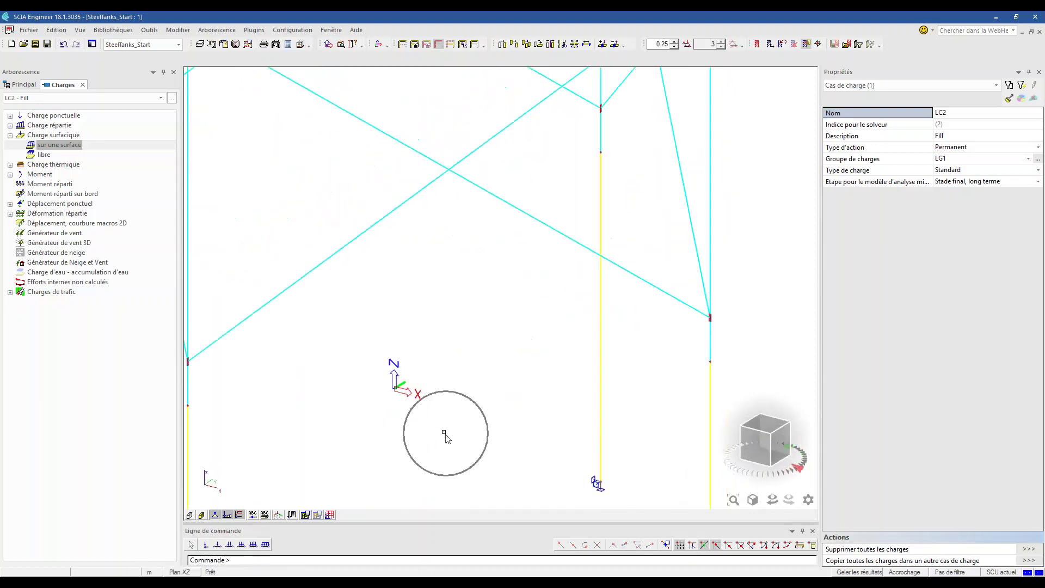
pyautogui.scroll(-4, 410, 386)
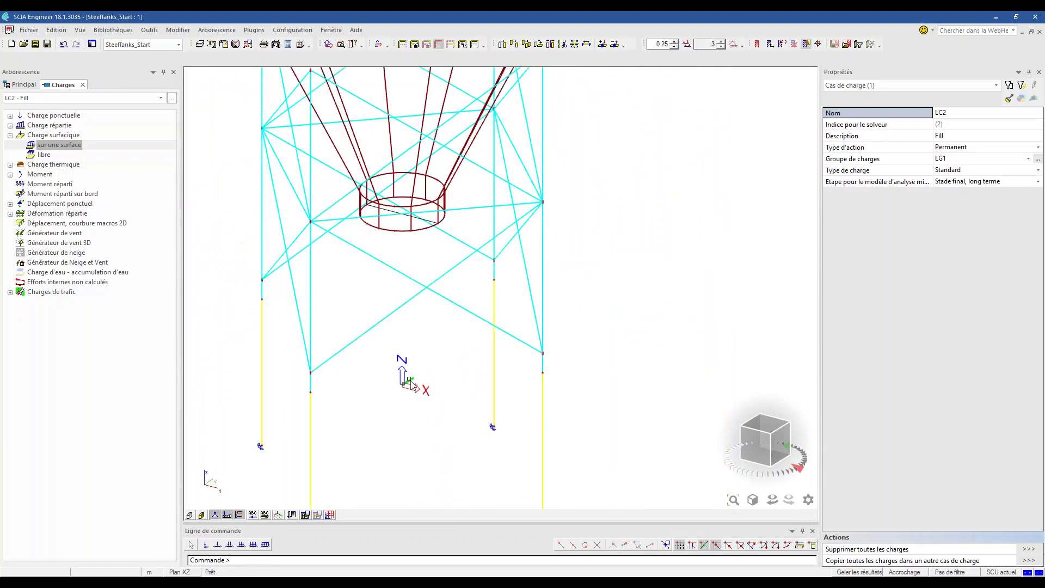
pyautogui.click(149, 30)
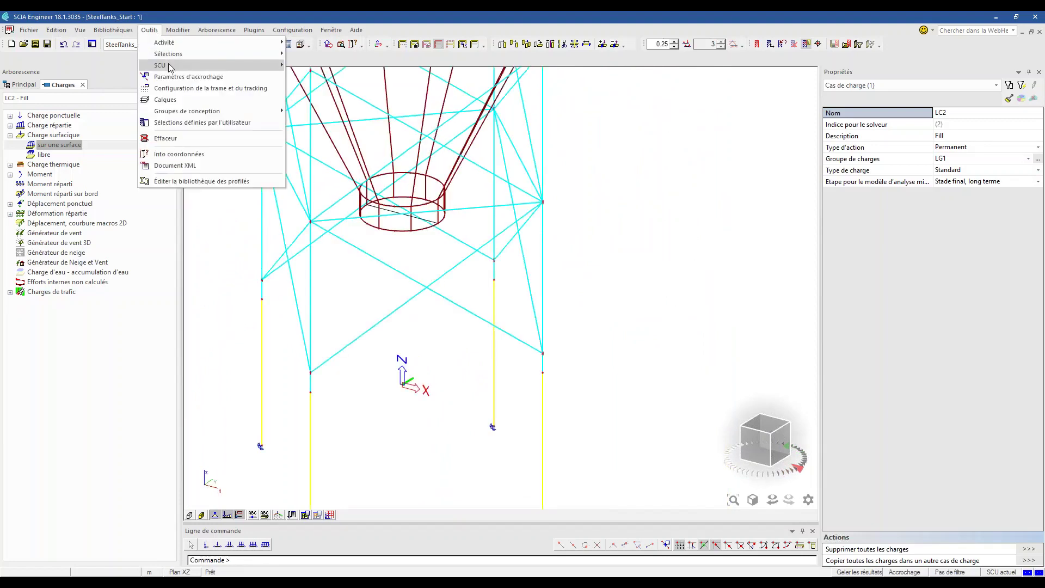
pyautogui.moveTo(170, 68)
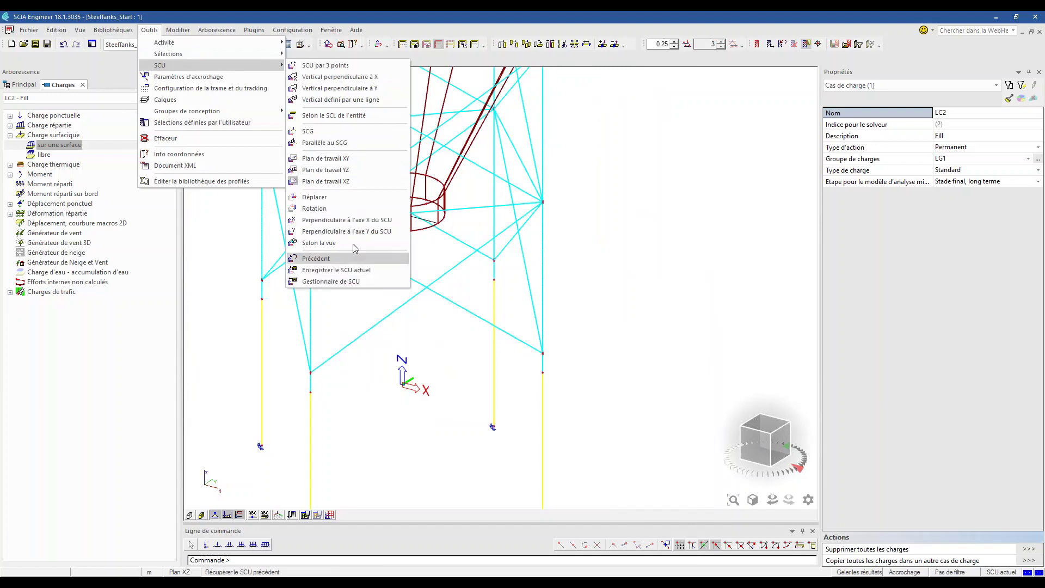
pyautogui.click(359, 182)
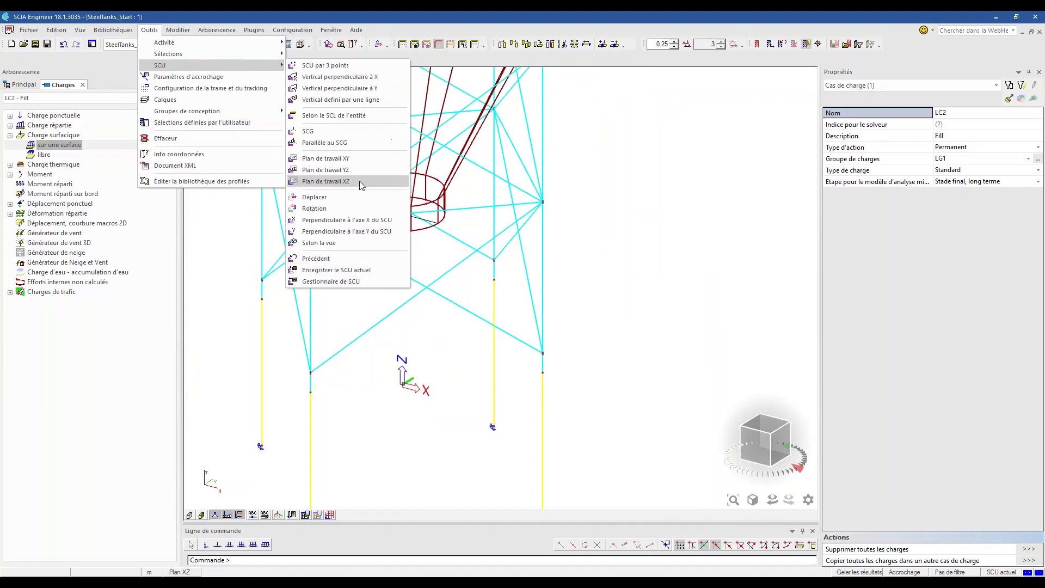
pyautogui.click(326, 207)
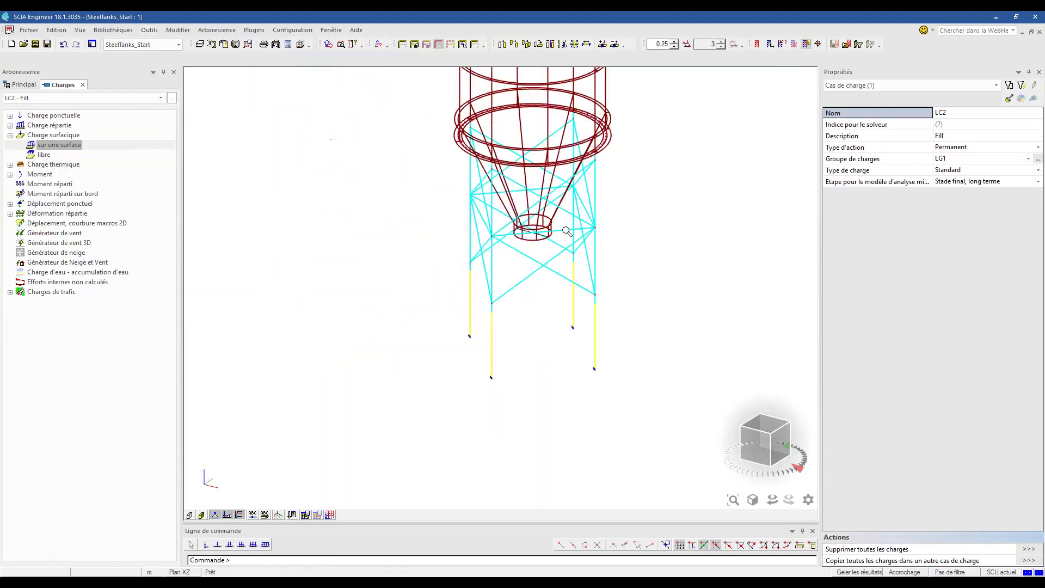
# Start a free surface load in the Z direction with Dir X distribution, q1 0 and q2 160 kN/m², viewing the tank from the front.
pyautogui.scroll(-5, 566, 230)
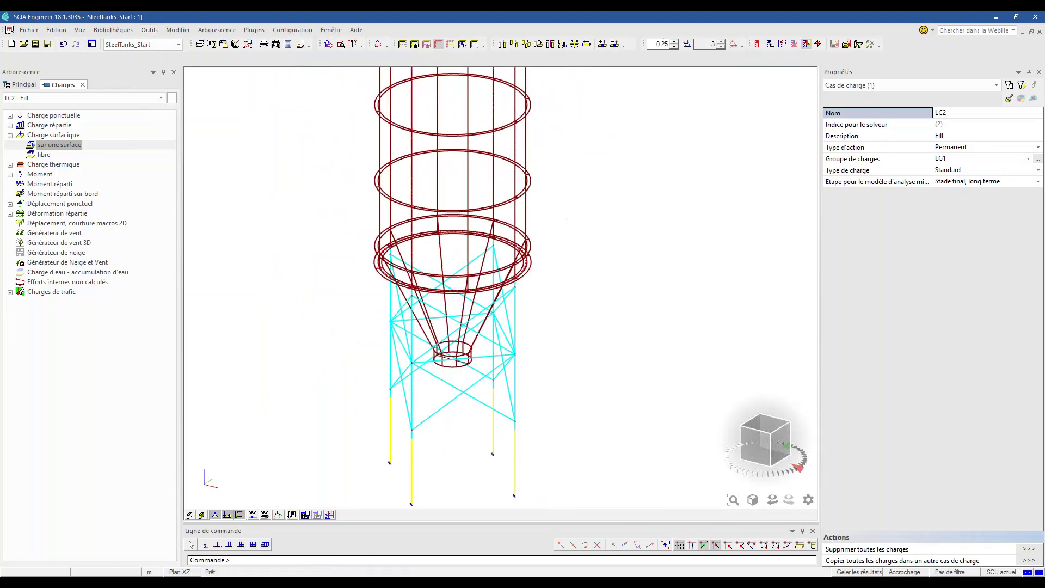
pyautogui.click(755, 450)
pyautogui.scroll(4, 490, 124)
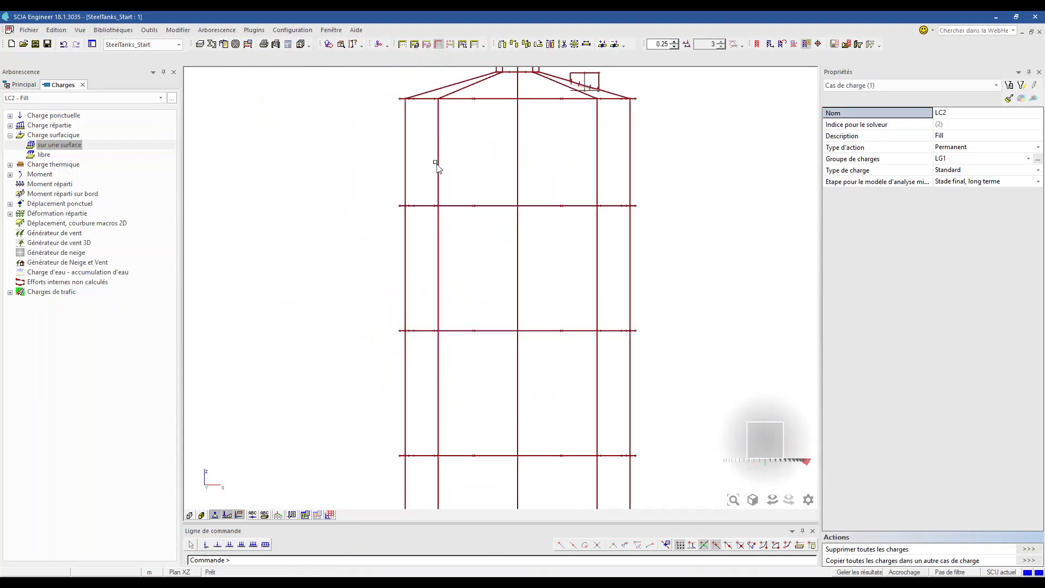
pyautogui.doubleClick(44, 155)
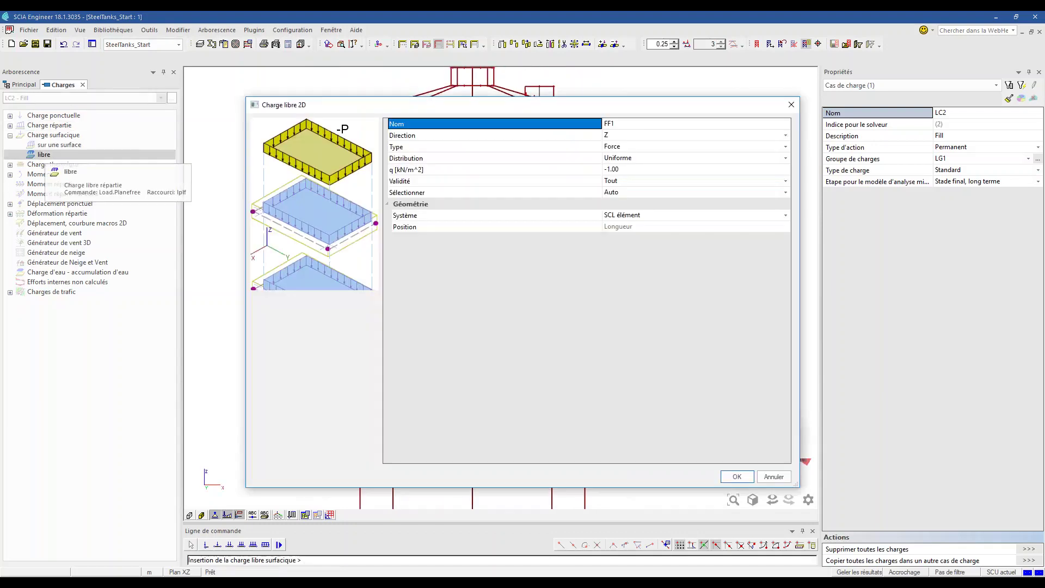
pyautogui.click(574, 138)
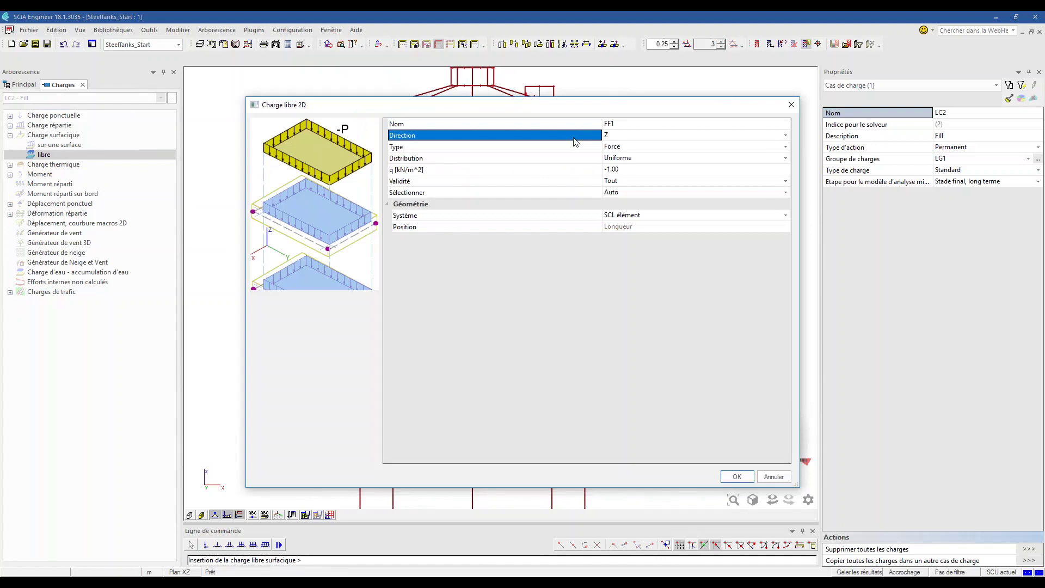
pyautogui.click(594, 217)
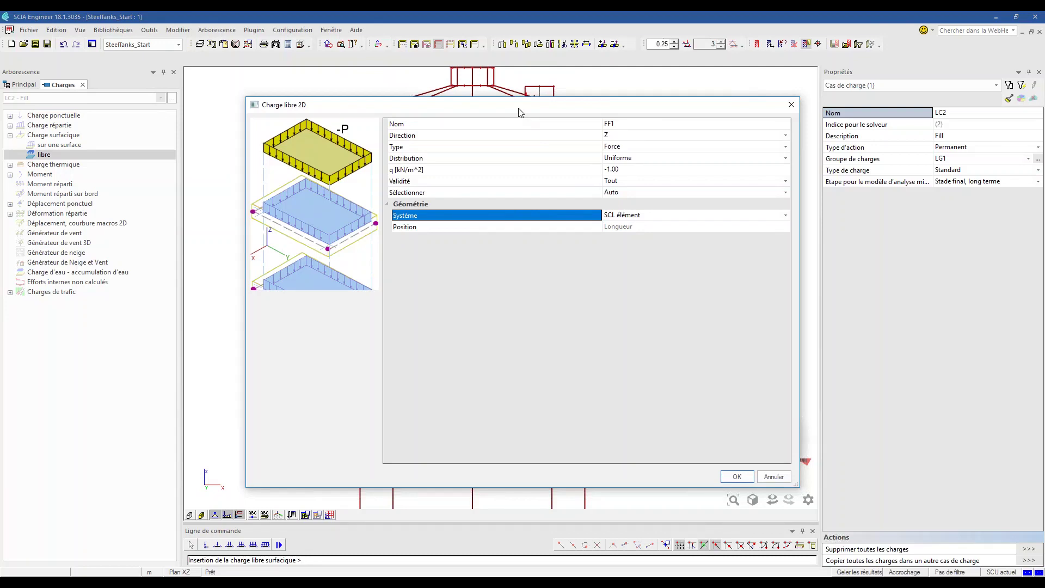
pyautogui.click(629, 157)
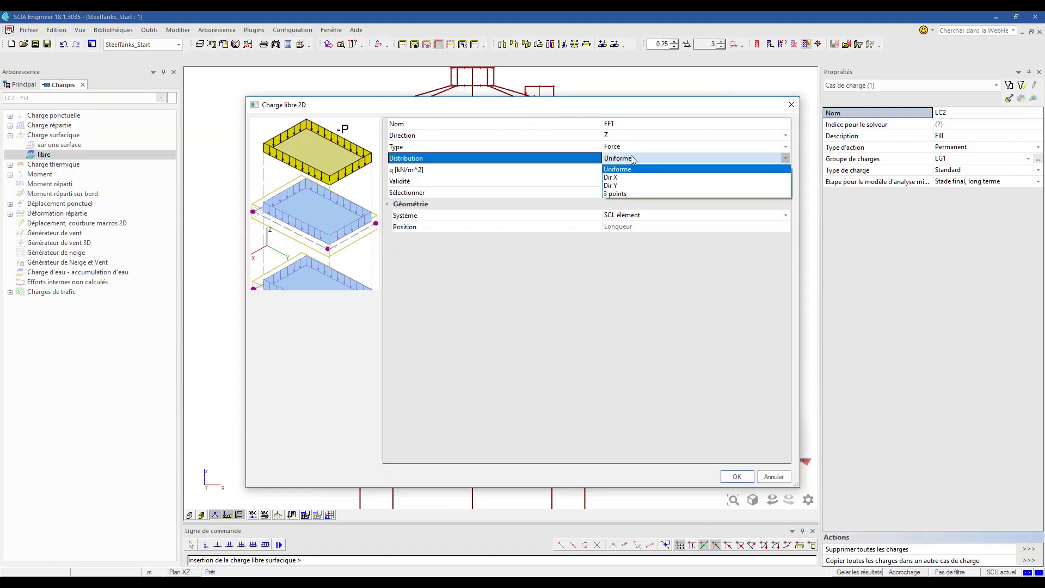
pyautogui.click(615, 177)
pyautogui.click(623, 170)
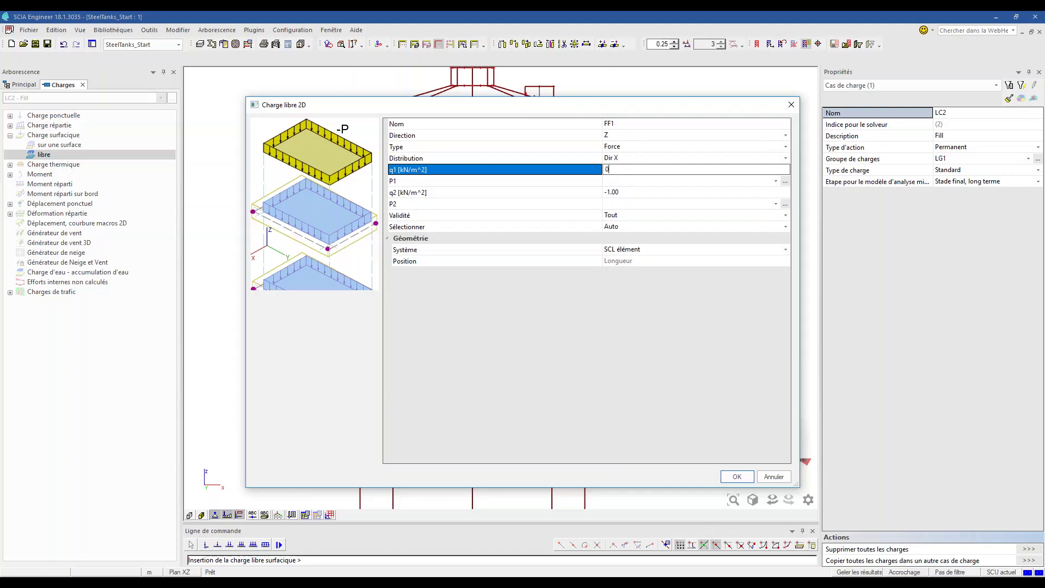
pyautogui.click(631, 195)
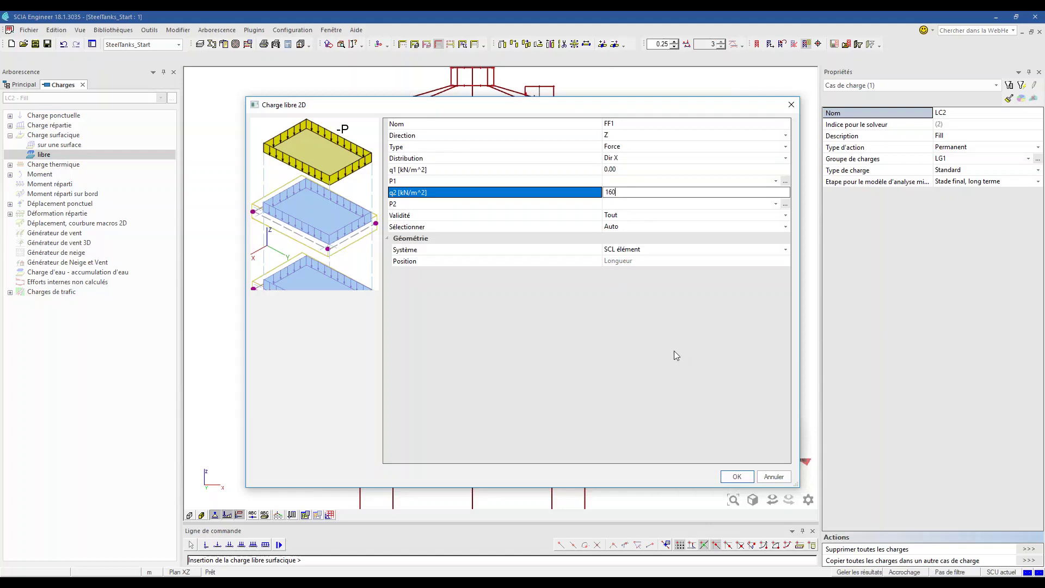
pyautogui.click(734, 472)
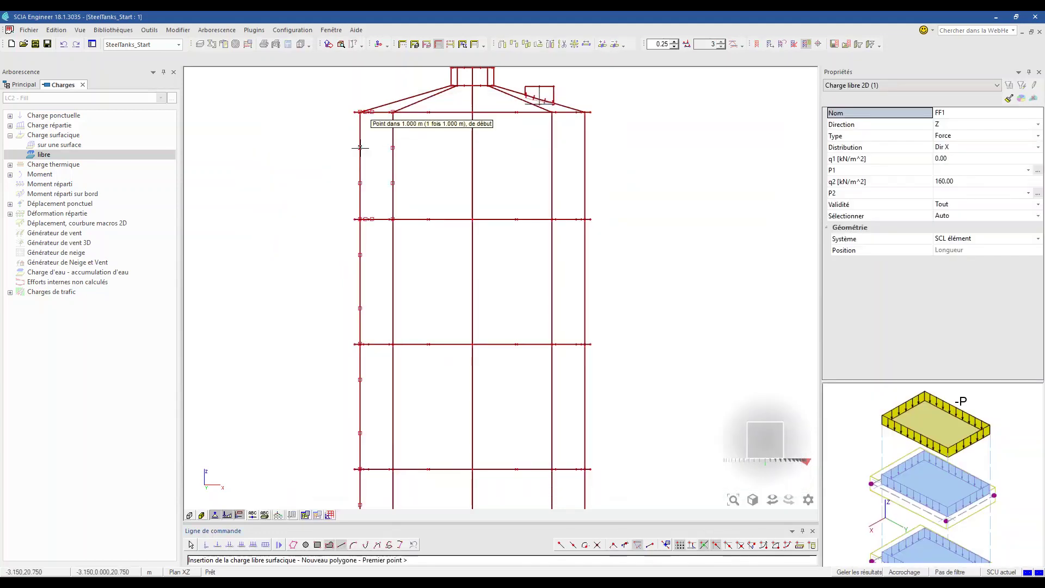
# Draw the load rectangle across the full tank width, from 1.000 m below the cylindrical wall's top edge down to the hopper's top edge.
pyautogui.press('ctrl')
pyautogui.press('ctrl')
pyautogui.press('ctrl')
pyautogui.press('ctrl')
pyautogui.press('ctrl')
pyautogui.press('ctrl')
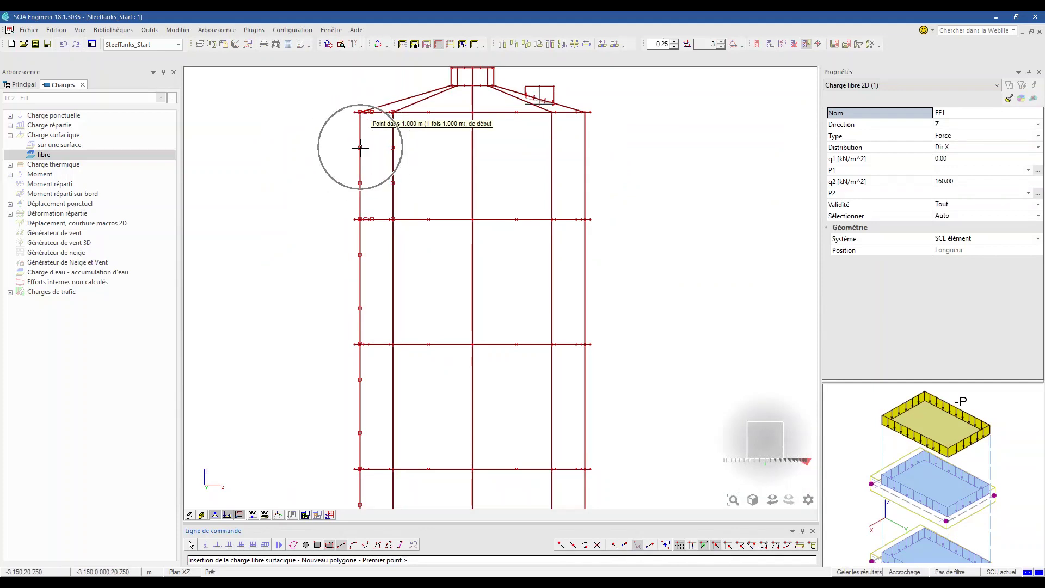
pyautogui.click(360, 147)
pyautogui.scroll(-3, 362, 185)
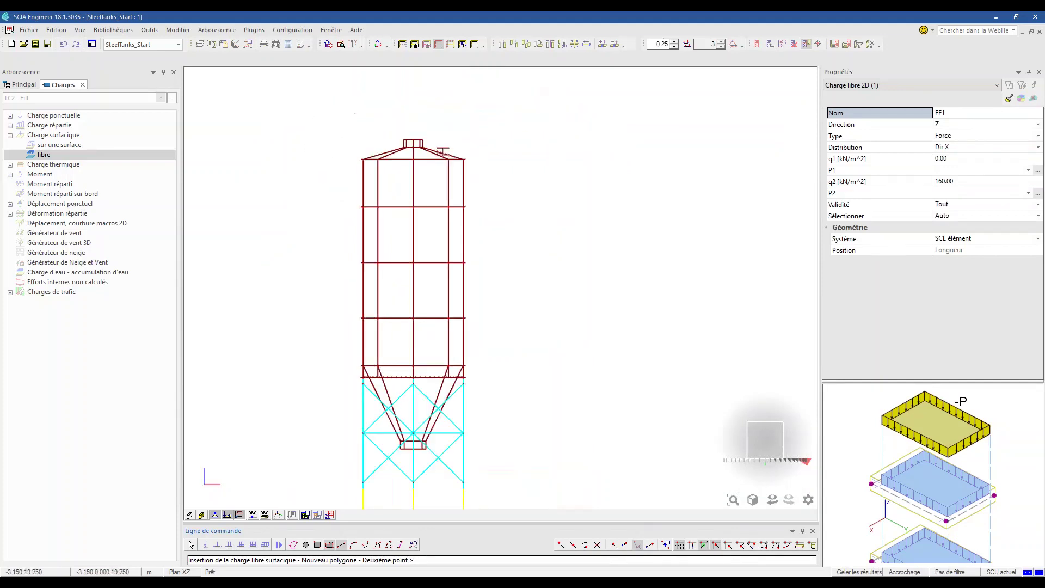
pyautogui.scroll(4, 362, 375)
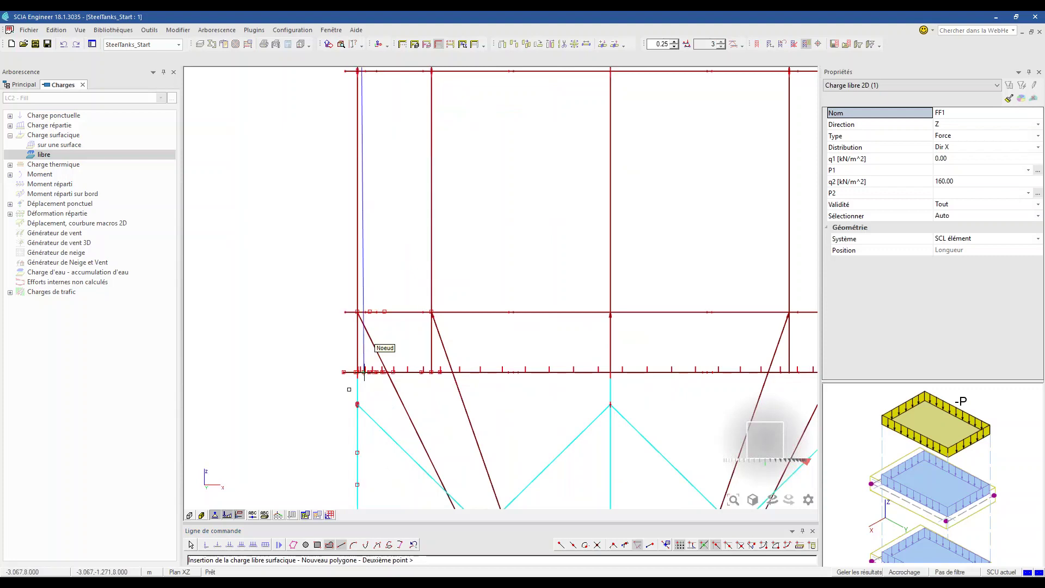
pyautogui.moveTo(349, 389); pyautogui.dragTo(327, 410, button='middle')
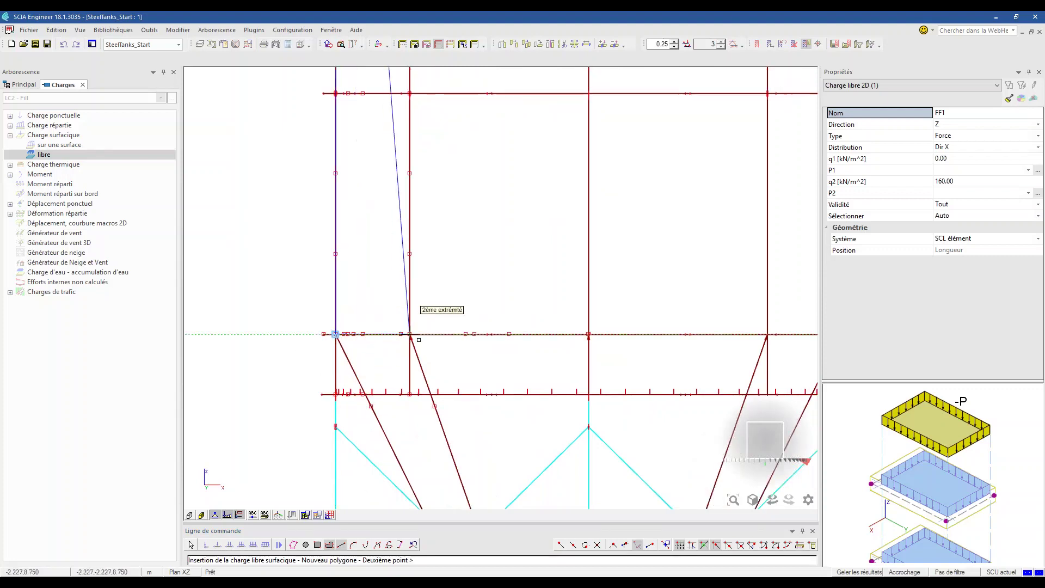
pyautogui.scroll(-3, 650, 352)
pyautogui.scroll(3, 607, 341)
pyautogui.click(685, 348)
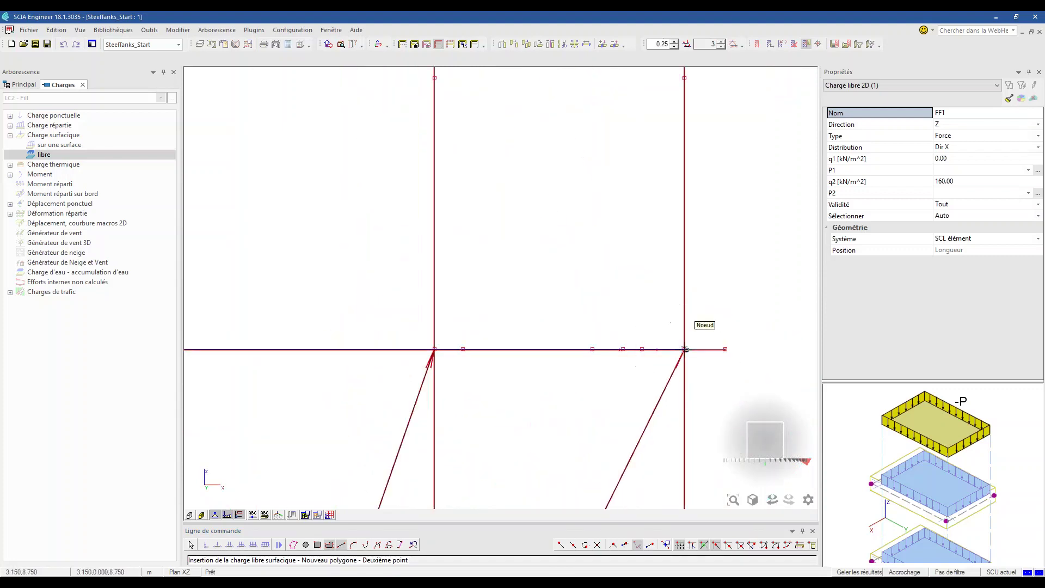
pyautogui.scroll(-3, 685, 348)
pyautogui.scroll(2, 601, 230)
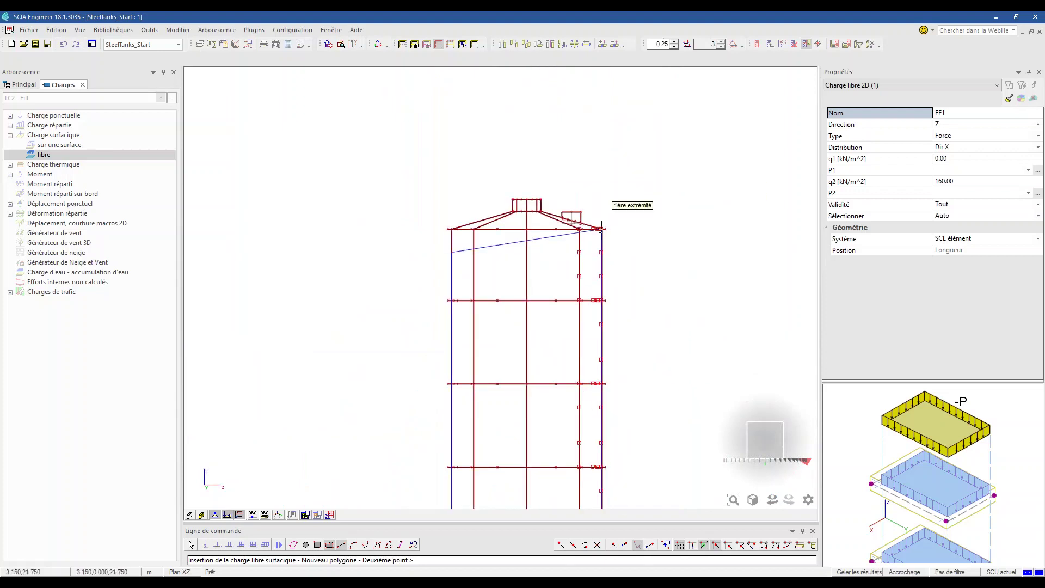
pyautogui.scroll(4, 601, 230)
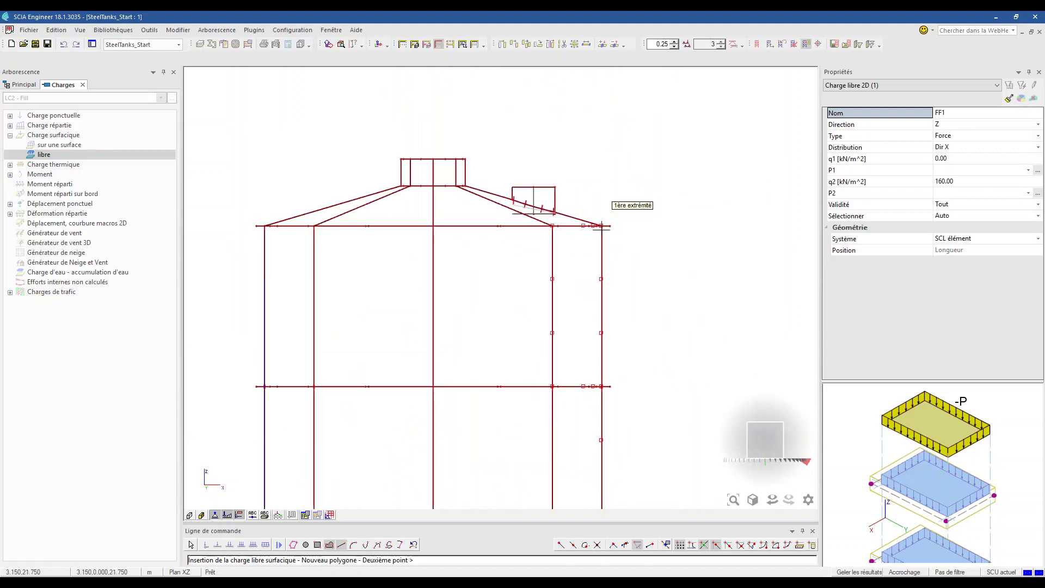
pyautogui.click(600, 281)
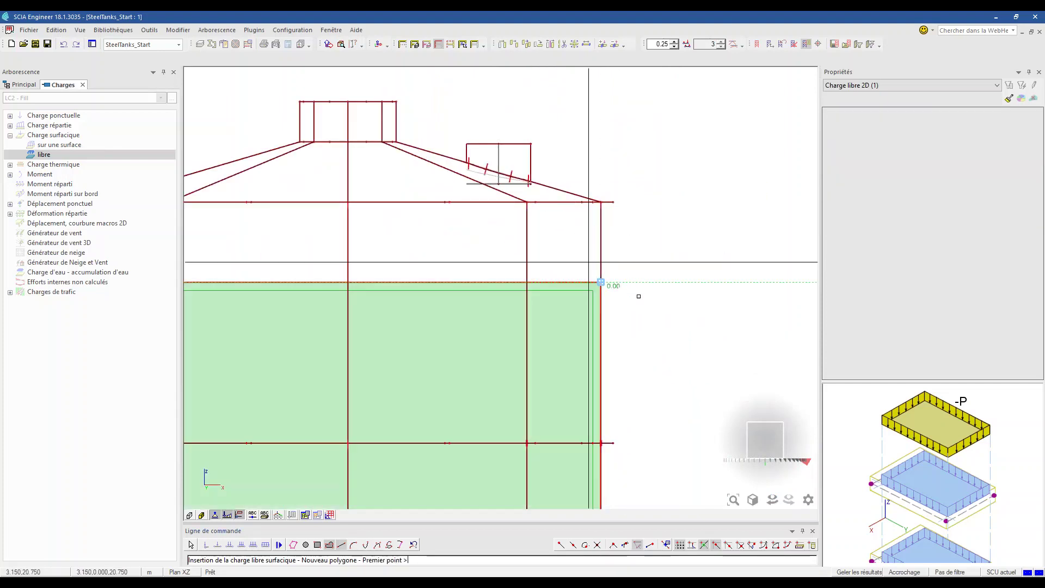
pyautogui.scroll(-5, 639, 296)
pyautogui.press('Escape')
pyautogui.scroll(1, 599, 283)
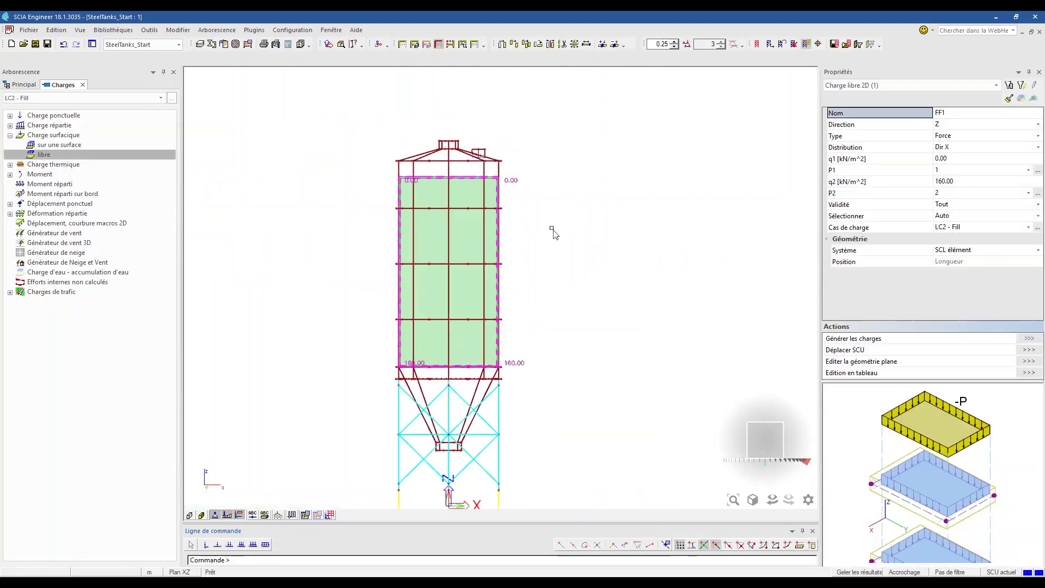
# Change how the free load picks its loaded 2D members from Auto to Sélectionner.
pyautogui.keyDown('ctrl'); pyautogui.moveTo(553, 231); pyautogui.dragTo(473, 392, button='right'); pyautogui.keyUp('ctrl')
pyautogui.scroll(3, 439, 185)
pyautogui.scroll(2, 471, 251)
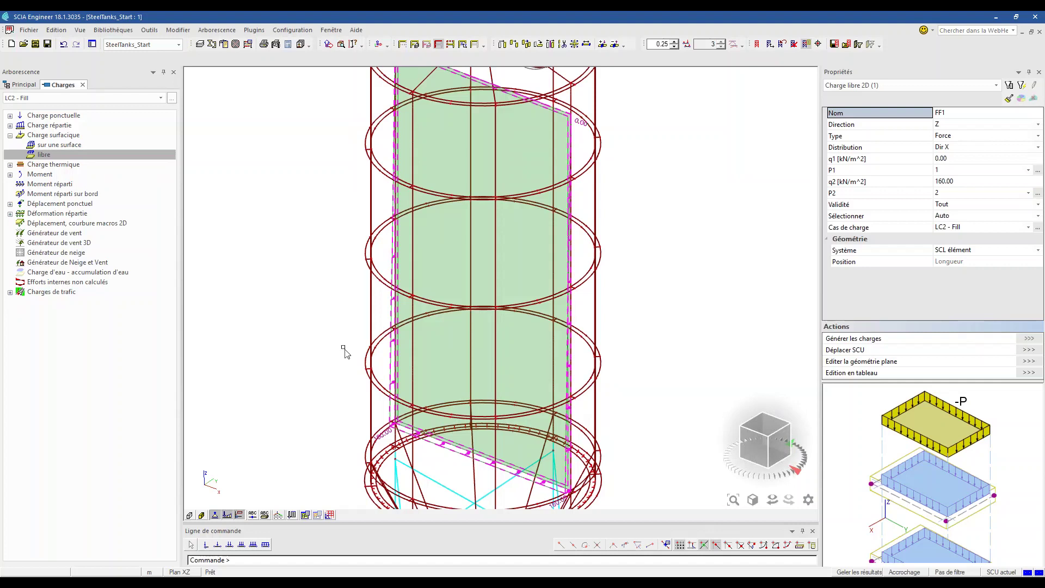
pyautogui.click(919, 205)
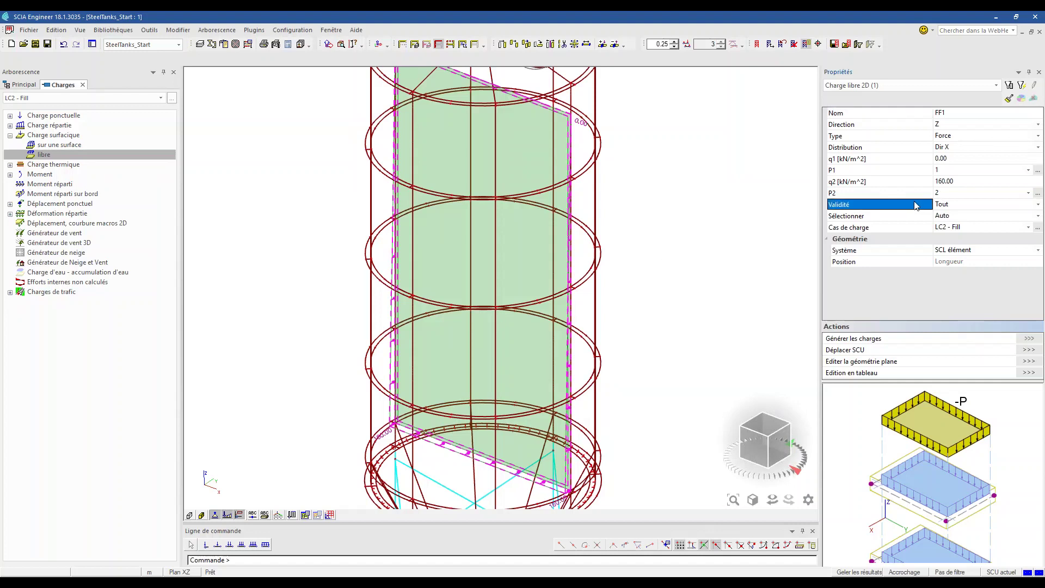
pyautogui.click(914, 216)
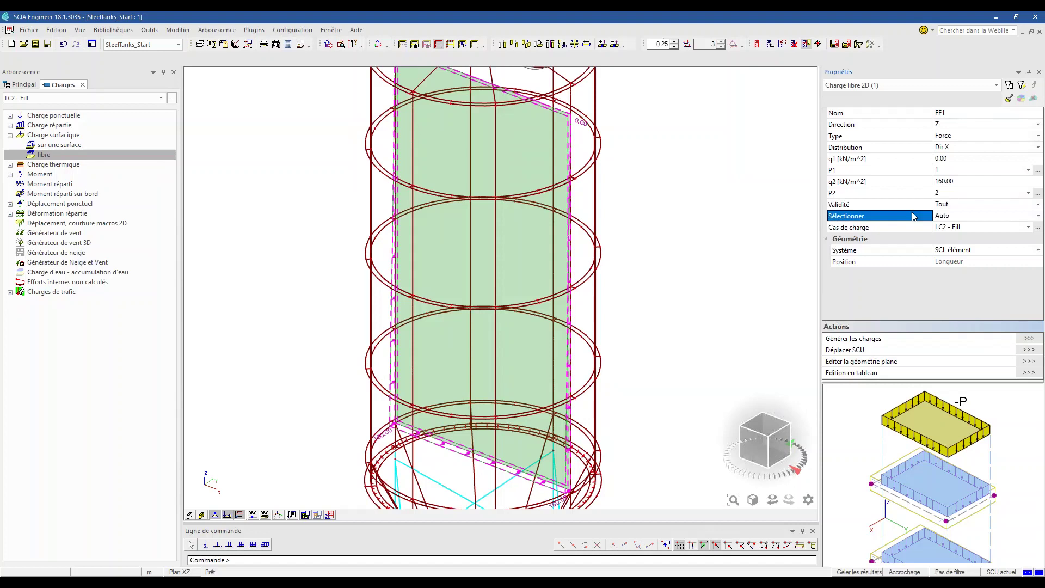
pyautogui.click(968, 216)
pyautogui.click(952, 239)
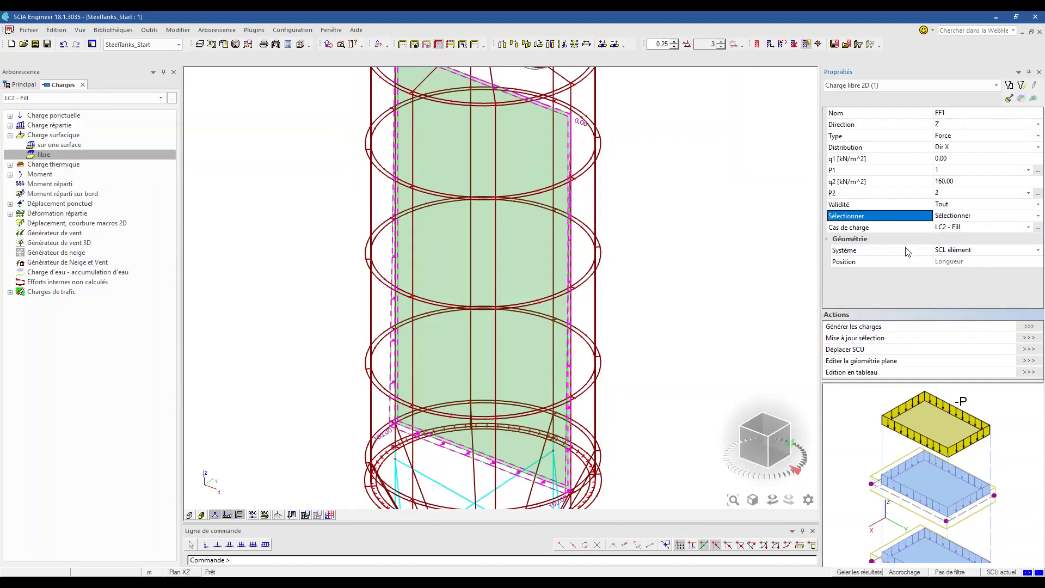
# Update the free load's selection to include all cylindrical wall shells between the roof and the hopper's top edge.
pyautogui.click(1028, 338)
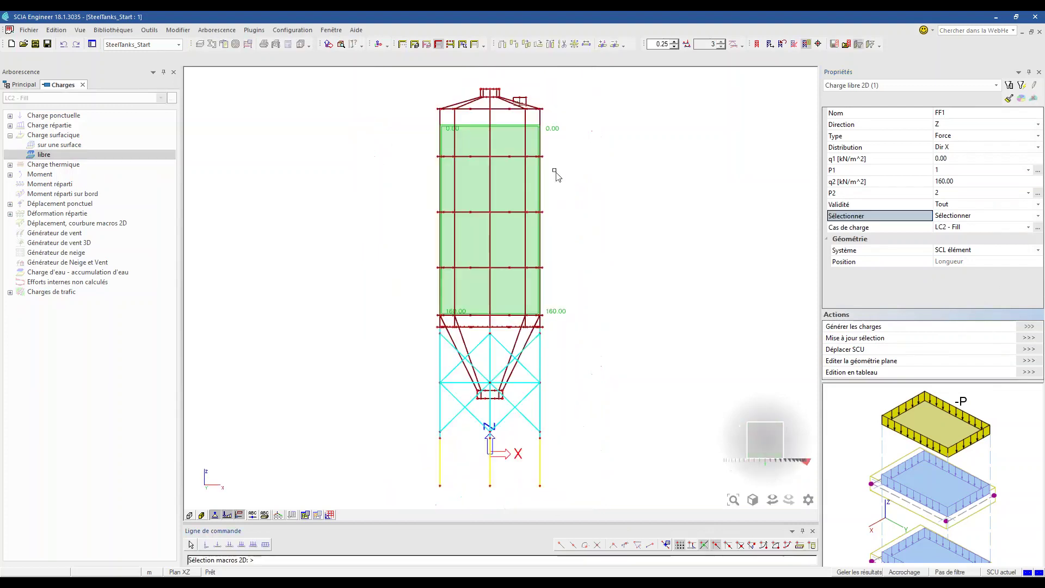
pyautogui.click(452, 194)
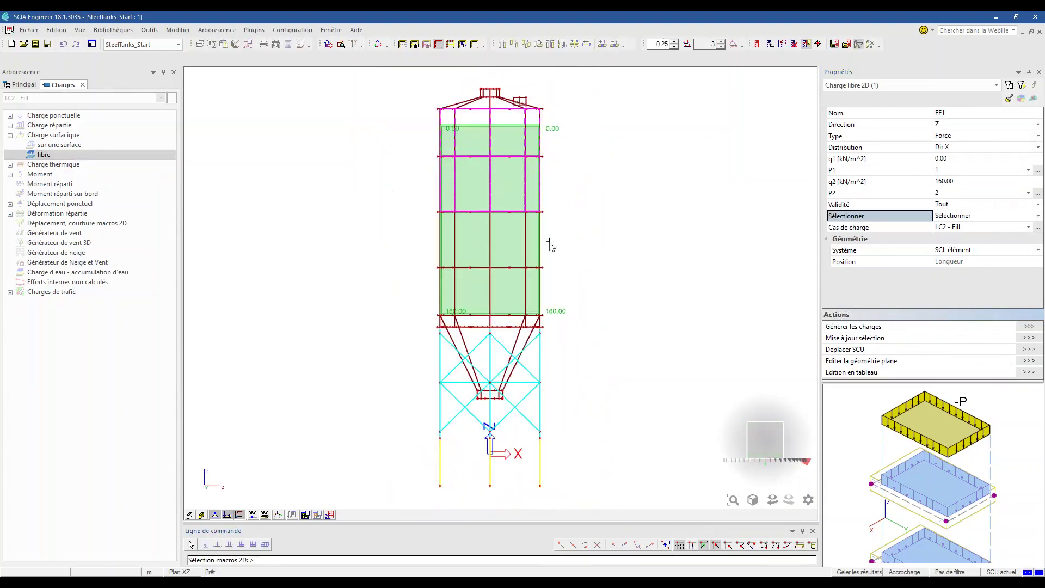
pyautogui.click(490, 239)
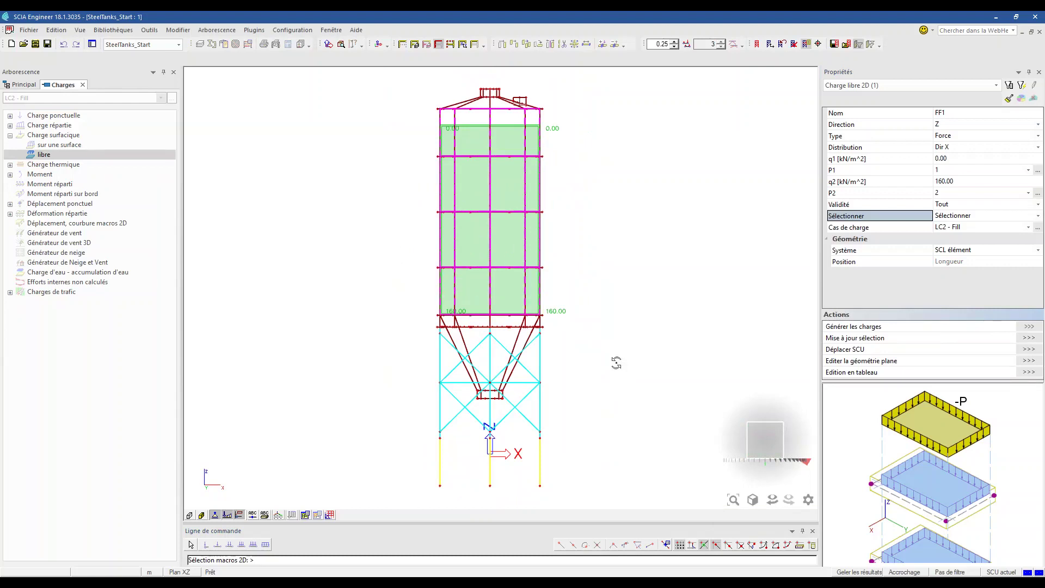
pyautogui.keyDown('ctrl'); pyautogui.moveTo(616, 362); pyautogui.dragTo(608, 370, button='right'); pyautogui.keyUp('ctrl')
pyautogui.press('Escape')
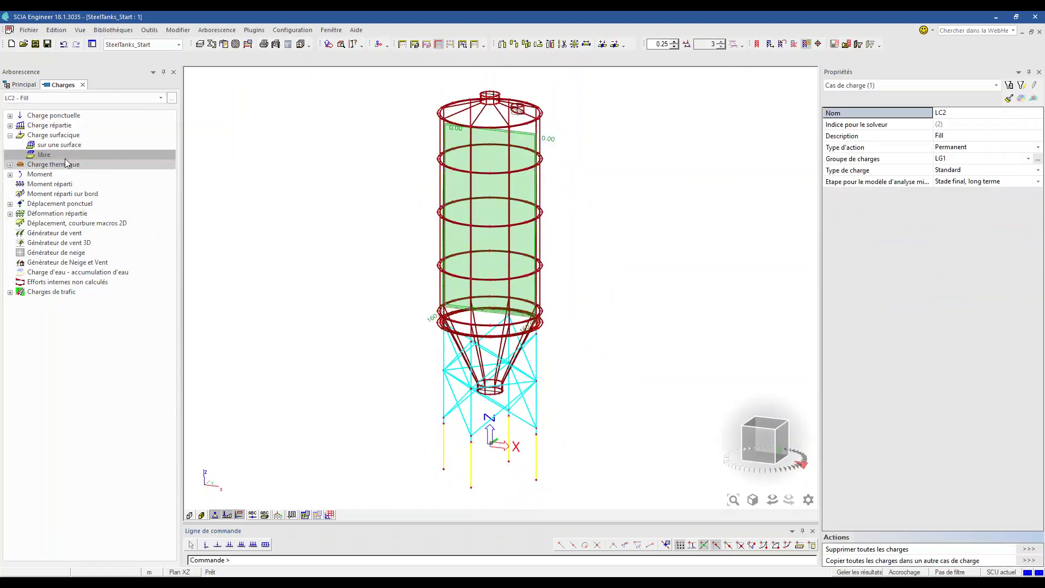
# Start a second free surface load with Dir X distribution, q1 160 and q2 220 kN/m².
pyautogui.doubleClick(46, 155)
pyautogui.click(634, 169)
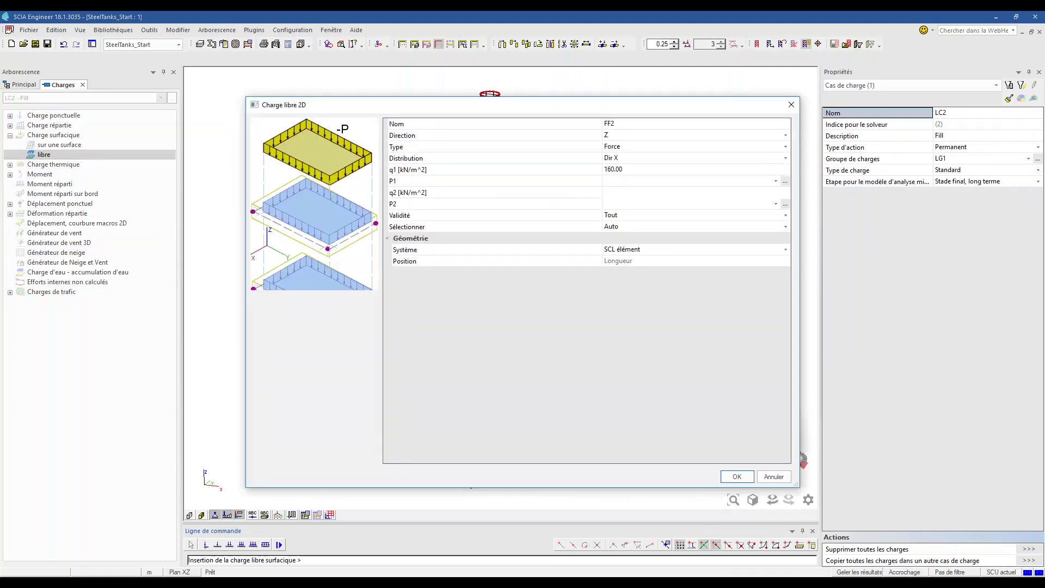
pyautogui.click(634, 192)
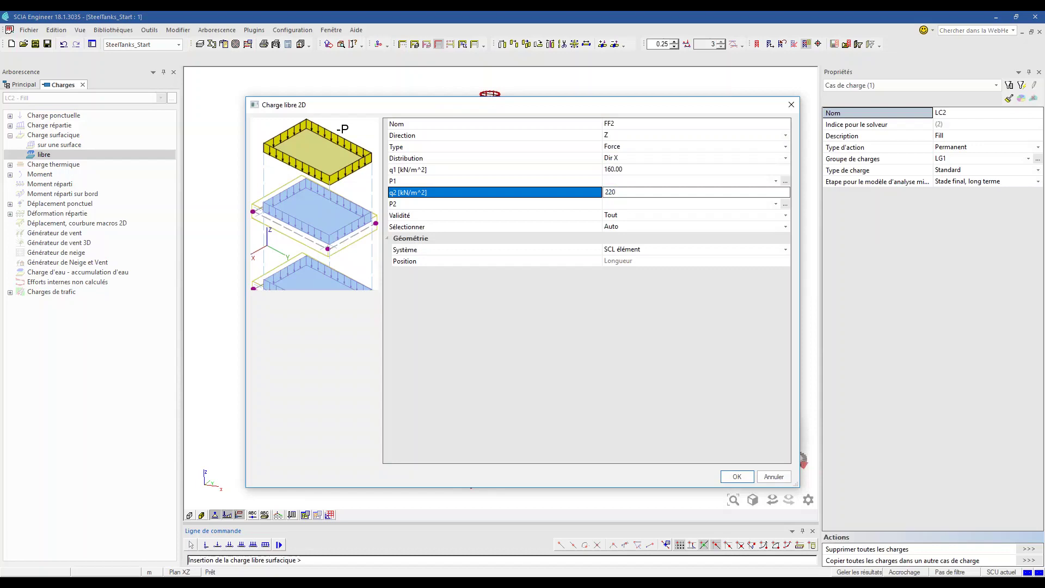
pyautogui.write('220')
pyautogui.click(737, 476)
# Draw the free load's four-sided polygon along the hopper profile, from its full-width upper edge down to the outlet ring's top edge.
pyautogui.scroll(5, 497, 308)
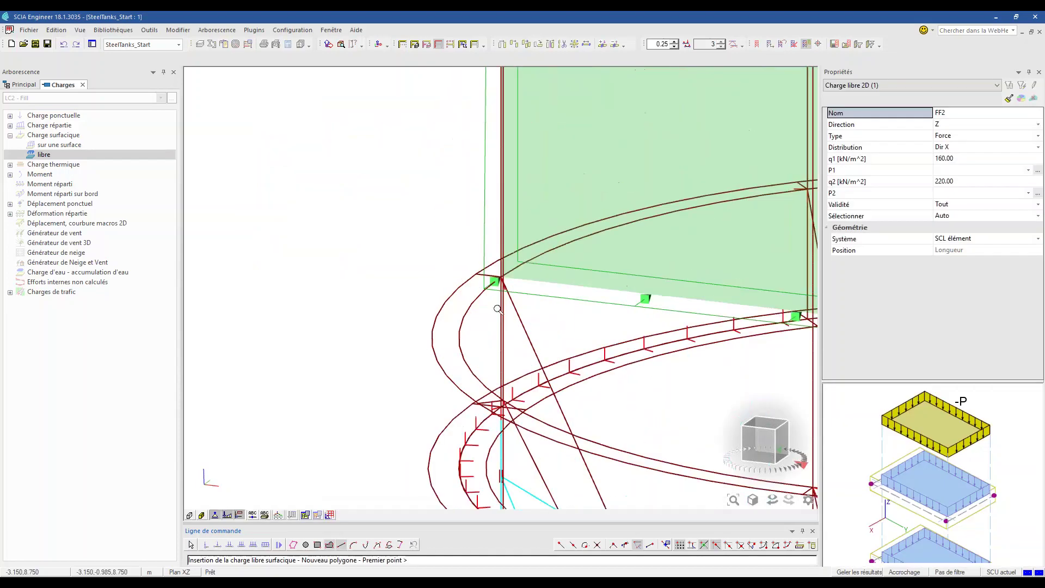
pyautogui.click(502, 277)
pyautogui.scroll(-3, 501, 276)
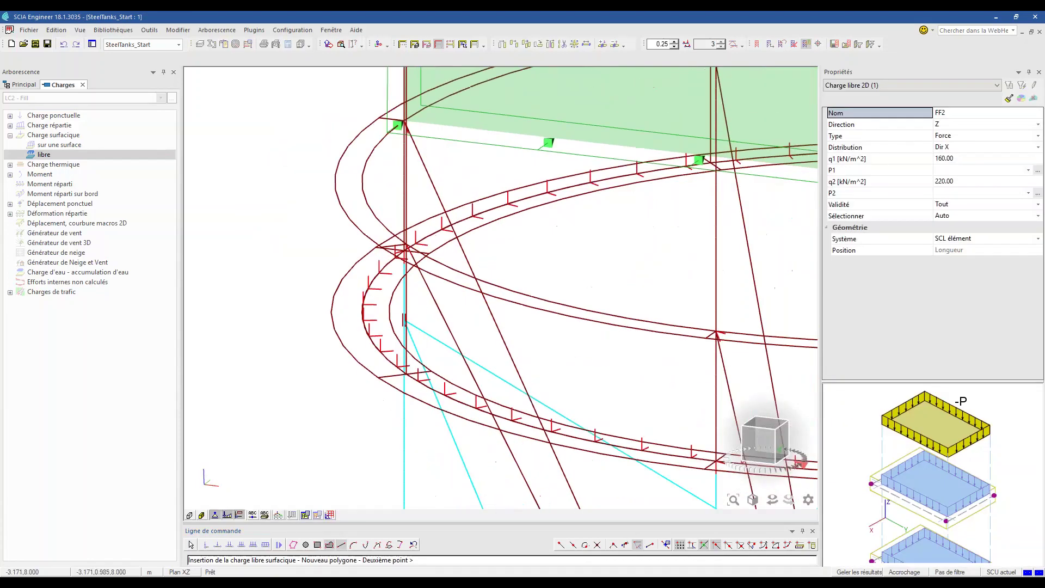
pyautogui.scroll(3, 524, 384)
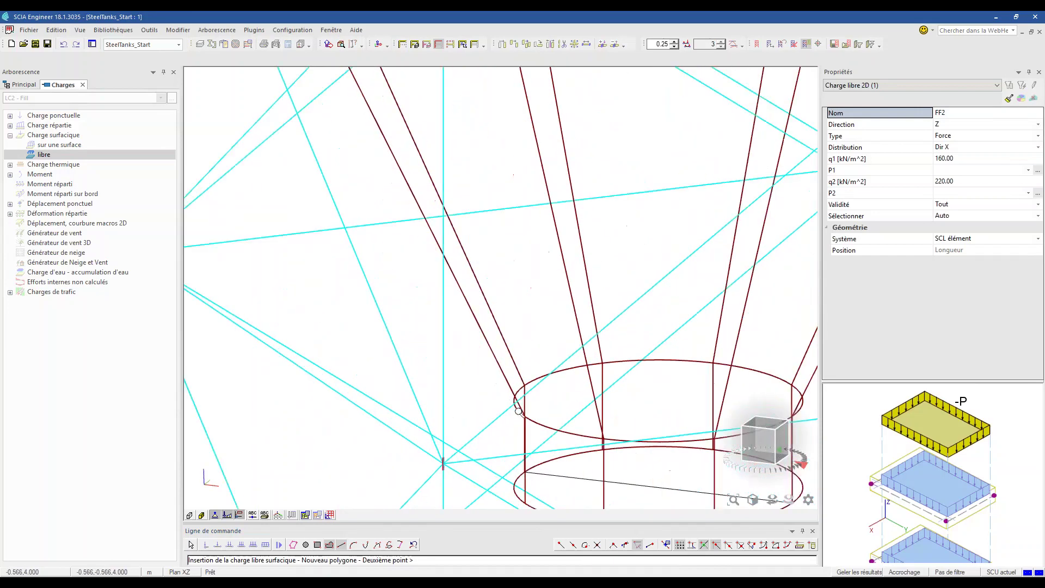
pyautogui.click(524, 384)
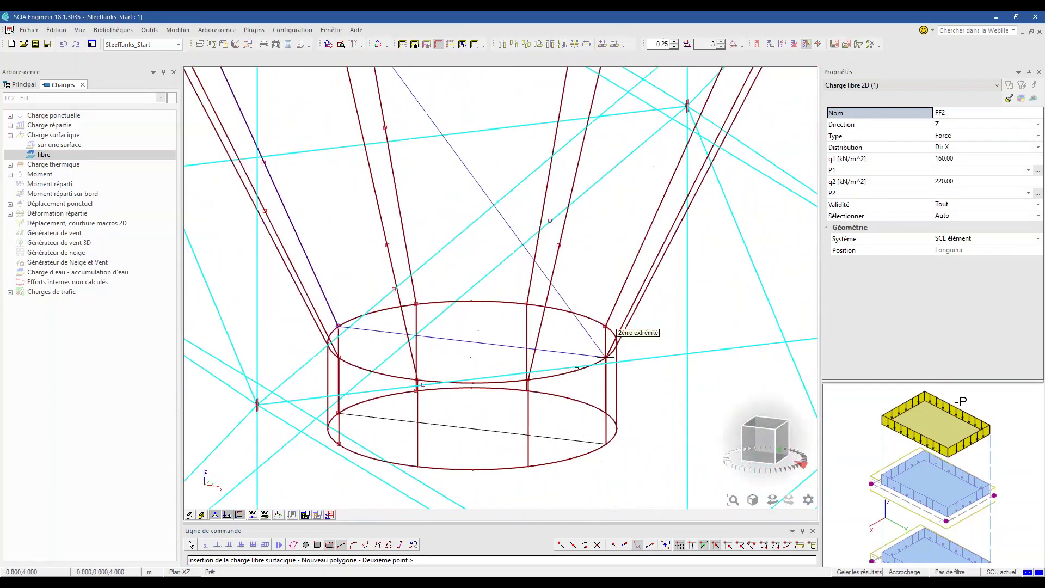
pyautogui.scroll(-2, 673, 365)
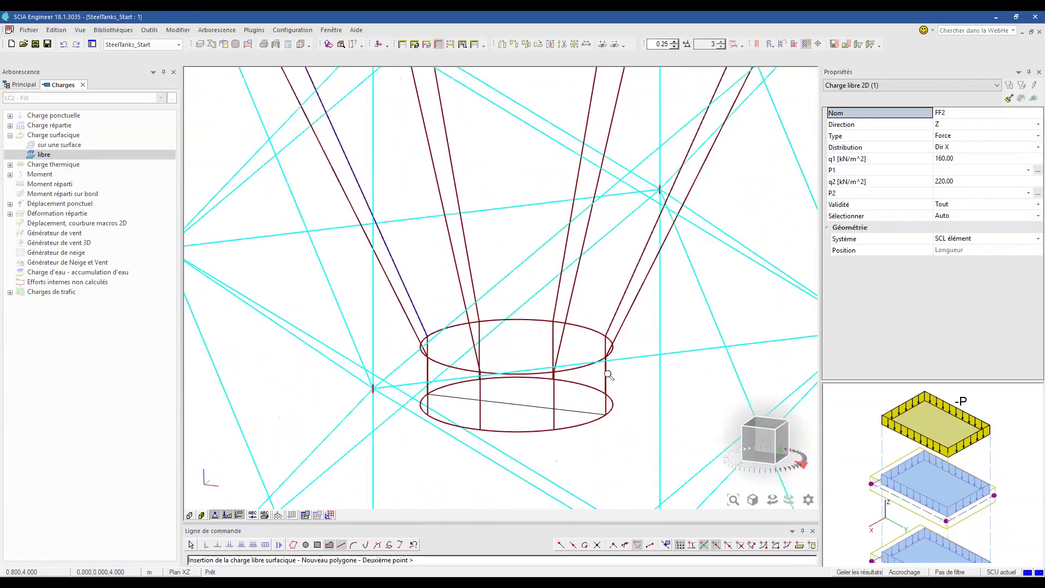
pyautogui.scroll(-3, 606, 357)
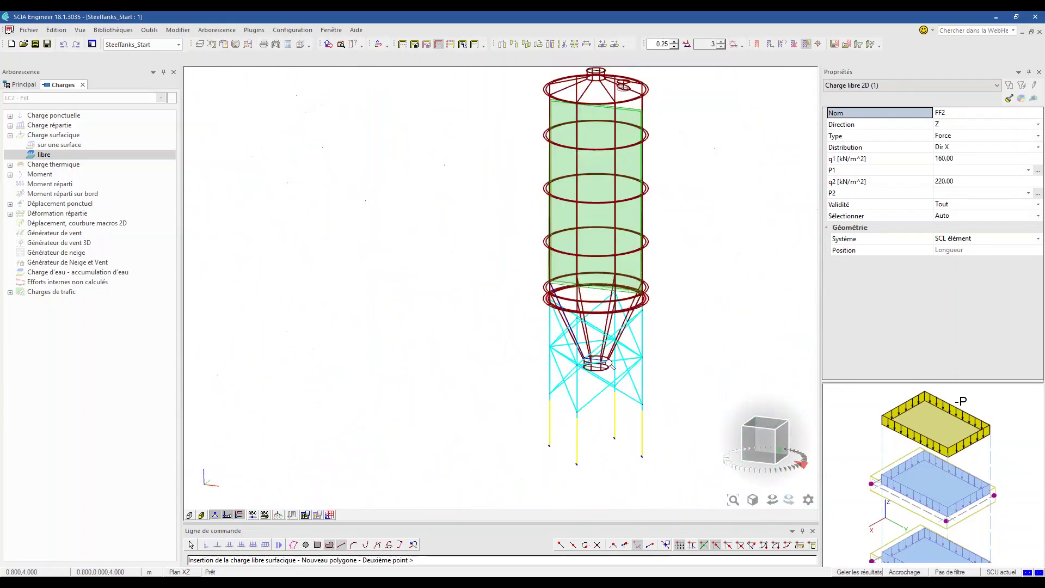
pyautogui.scroll(4, 599, 370)
pyautogui.scroll(3, 574, 297)
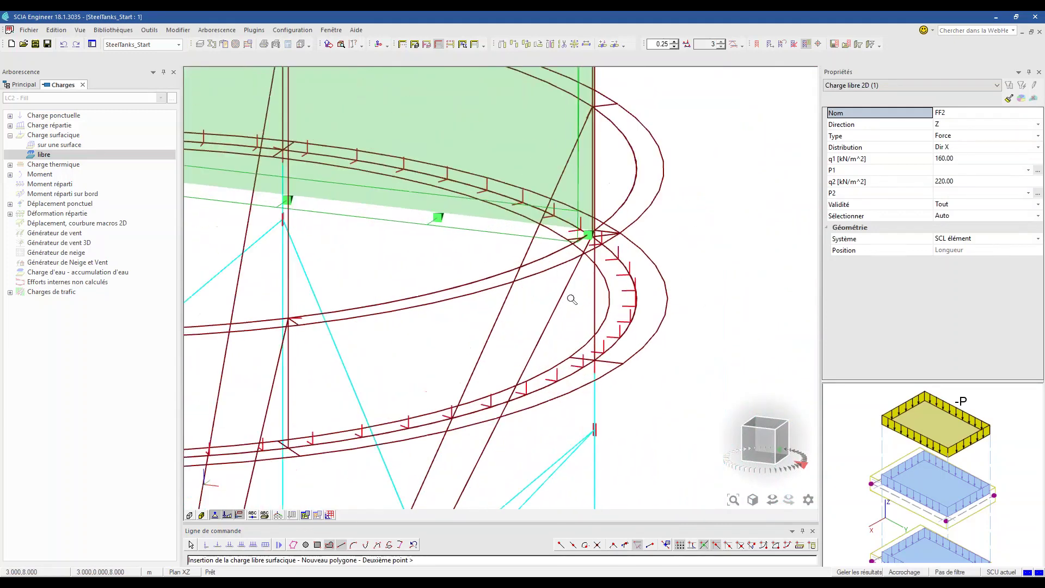
pyautogui.click(593, 233)
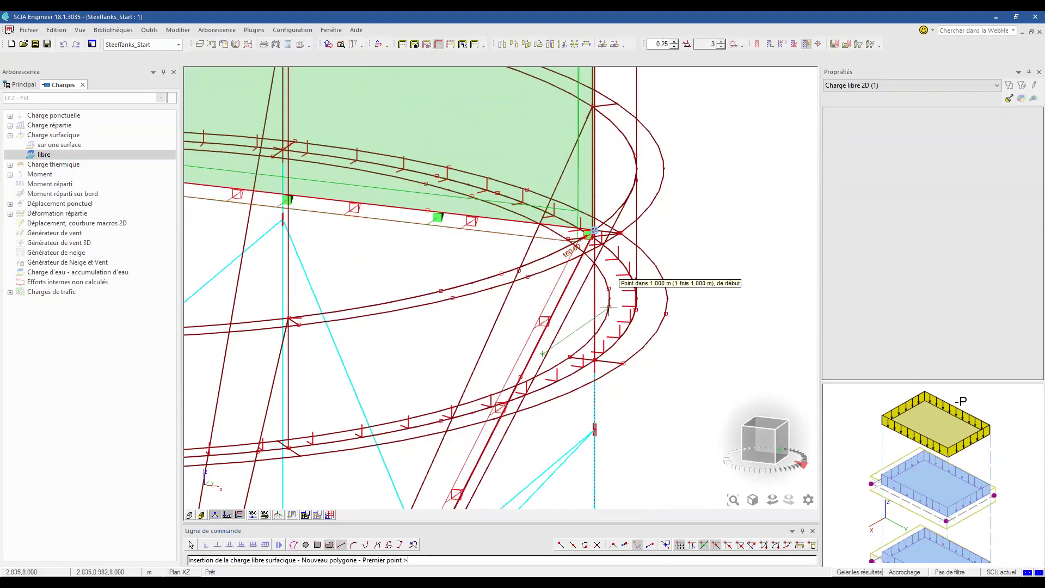
pyautogui.press('Escape')
pyautogui.scroll(-3, 596, 345)
pyautogui.scroll(-3, 597, 344)
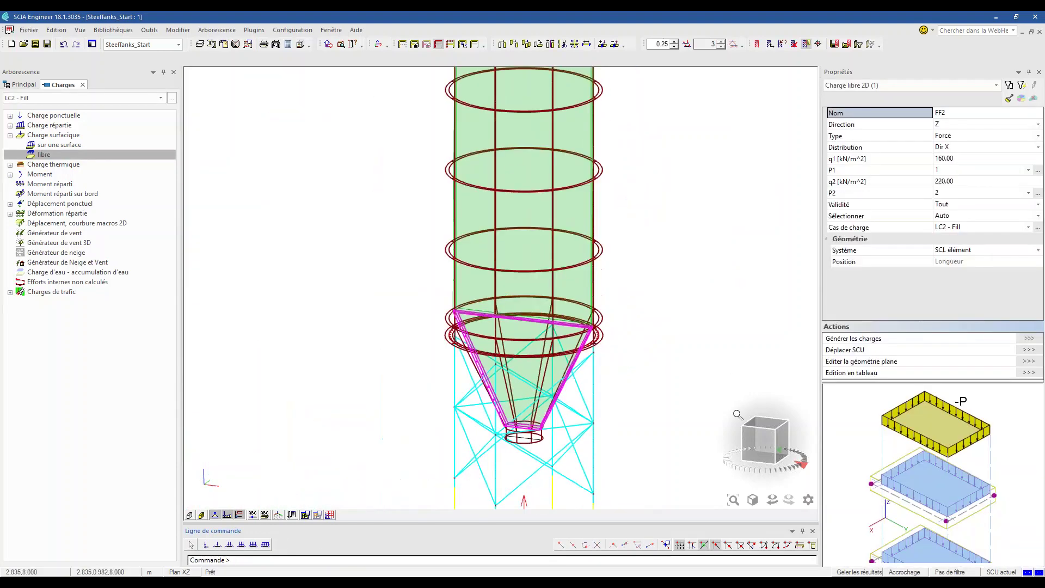
# Set the load display scale to 1 and inspect the hopper load arrows from the side and in 3D.
pyautogui.click(761, 443)
pyautogui.scroll(3, 520, 319)
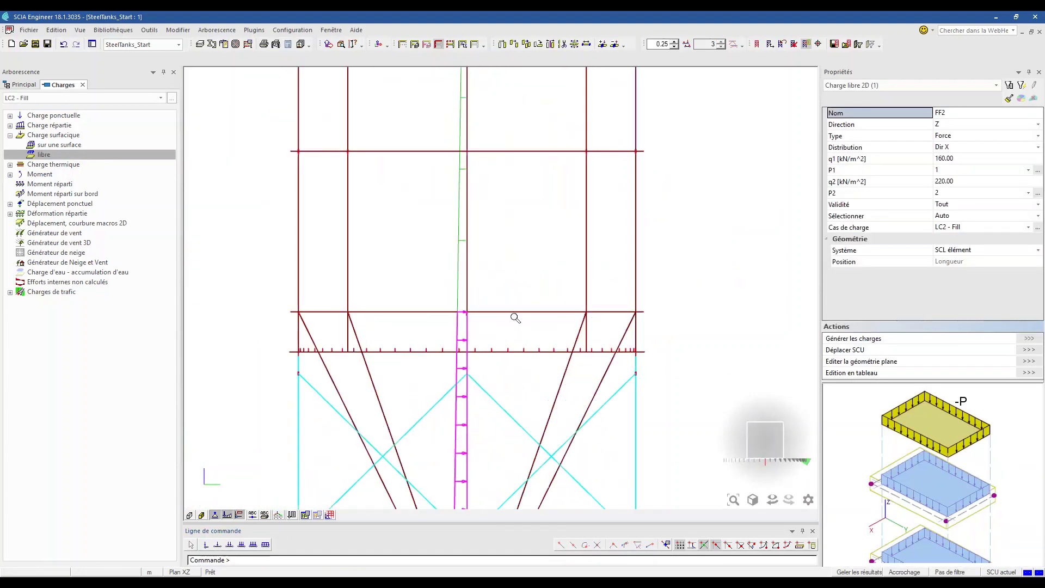
pyautogui.click(675, 42)
pyautogui.click(675, 41)
pyautogui.click(675, 41)
pyautogui.scroll(-3, 558, 154)
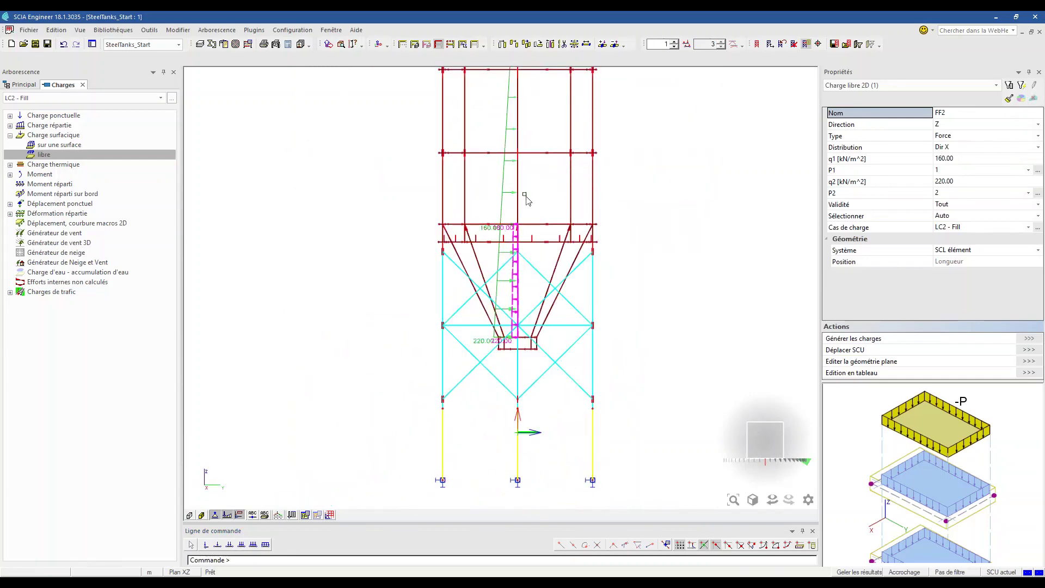
pyautogui.keyDown('ctrl'); pyautogui.moveTo(643, 227); pyautogui.dragTo(664, 238, button='right'); pyautogui.keyUp('ctrl')
pyautogui.press('Escape')
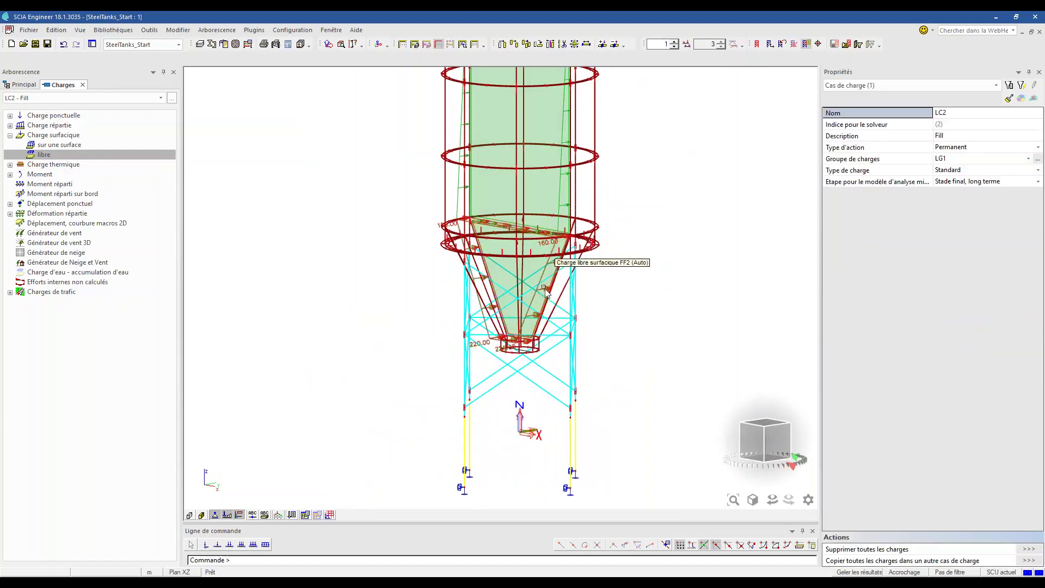
# Change how the hopper's free load picks its loaded 2D members to Sélectionner.
pyautogui.scroll(3, 539, 261)
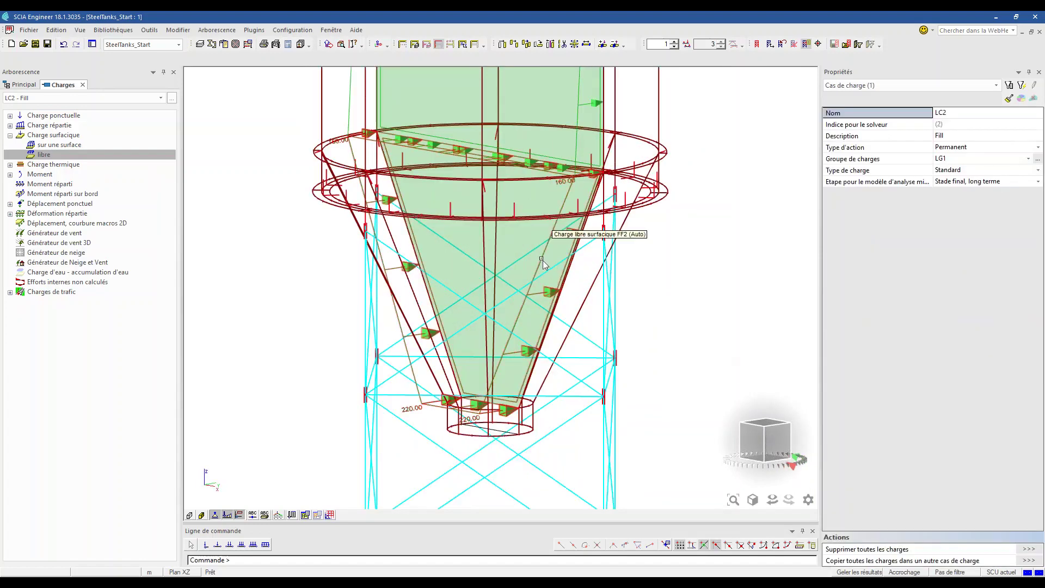
pyautogui.click(543, 260)
pyautogui.click(750, 438)
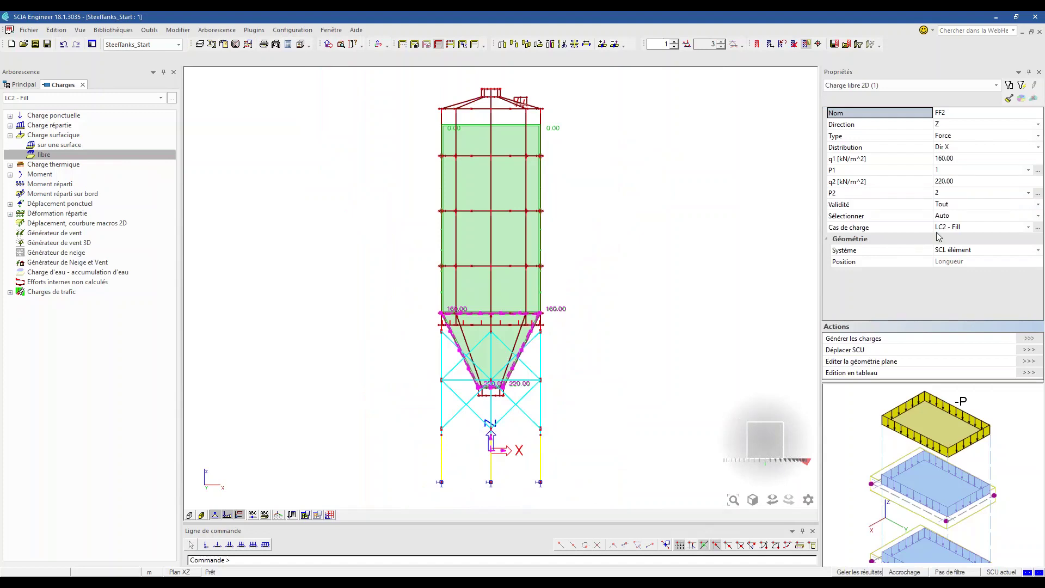
pyautogui.click(952, 215)
pyautogui.click(955, 234)
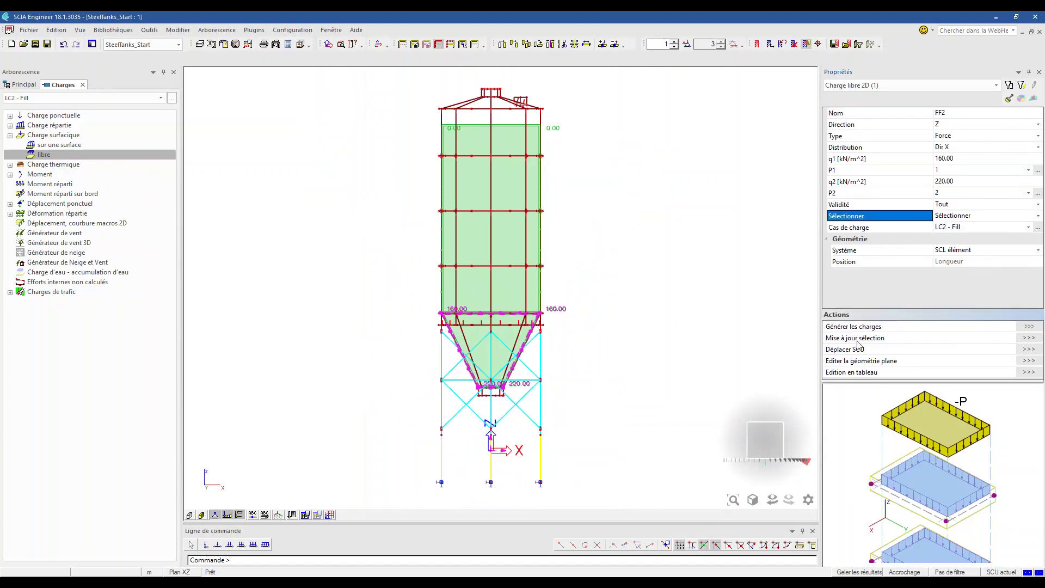
# Update the hopper free load's selection to include all conical hopper shells.
pyautogui.click(1032, 342)
pyautogui.scroll(3, 526, 348)
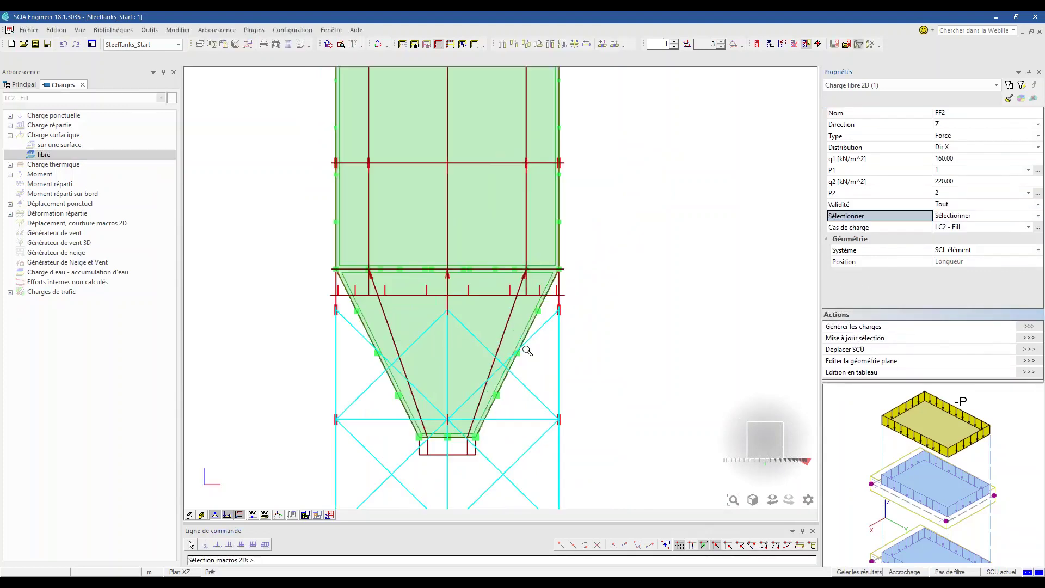
pyautogui.moveTo(545, 322); pyautogui.dragTo(344, 379)
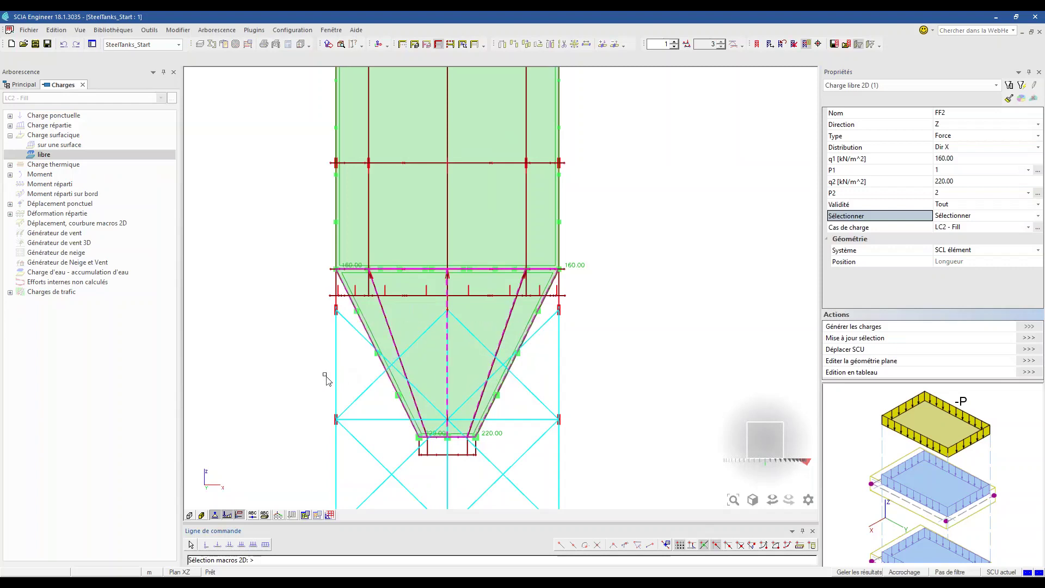
pyautogui.press('Escape')
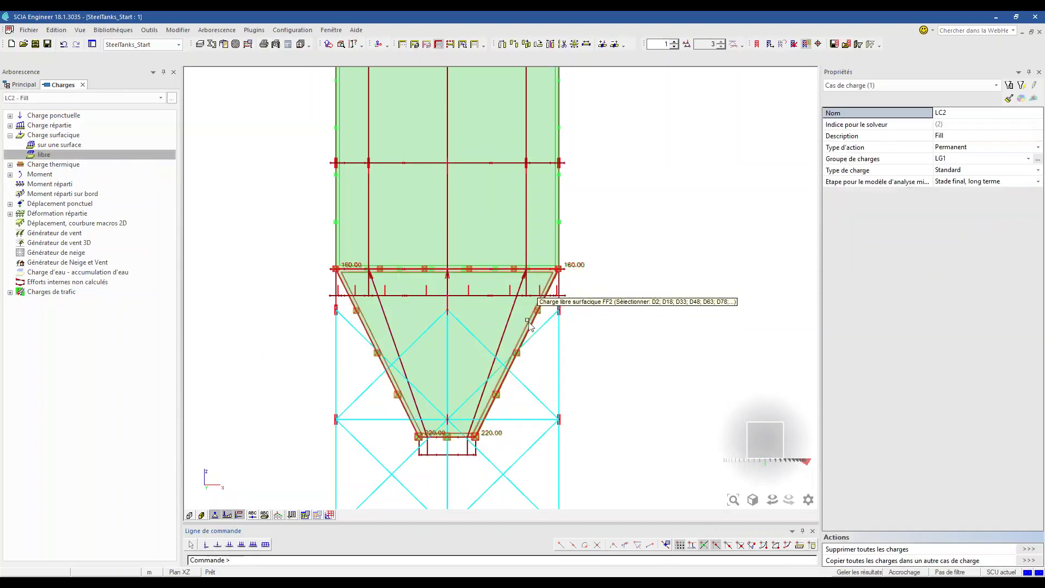
# Select the free surface load on the hopper in a 3D view.
pyautogui.click(538, 314)
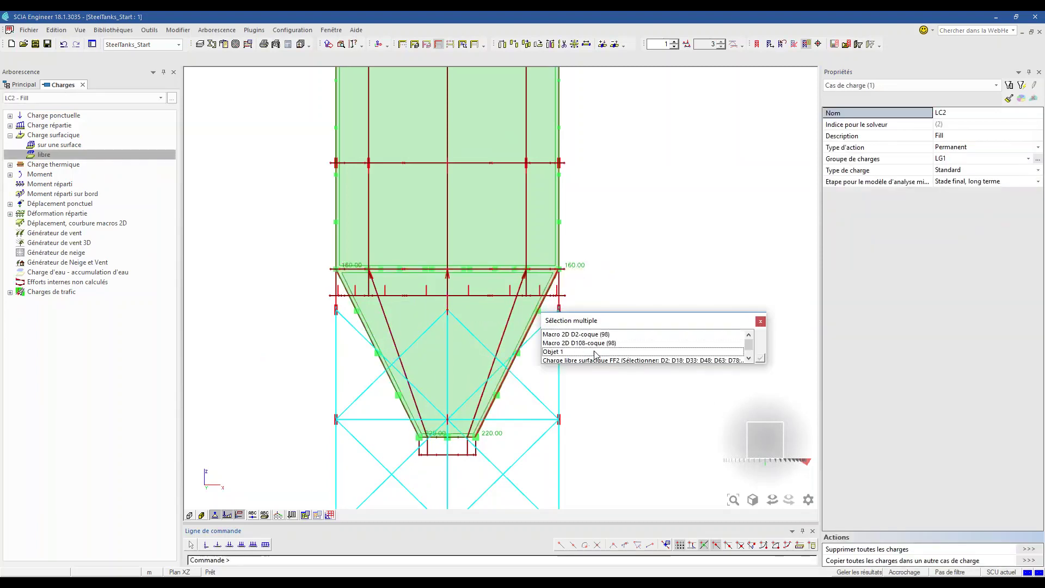
pyautogui.click(760, 321)
pyautogui.keyDown('ctrl'); pyautogui.moveTo(636, 369); pyautogui.dragTo(566, 366, button='right'); pyautogui.keyUp('ctrl')
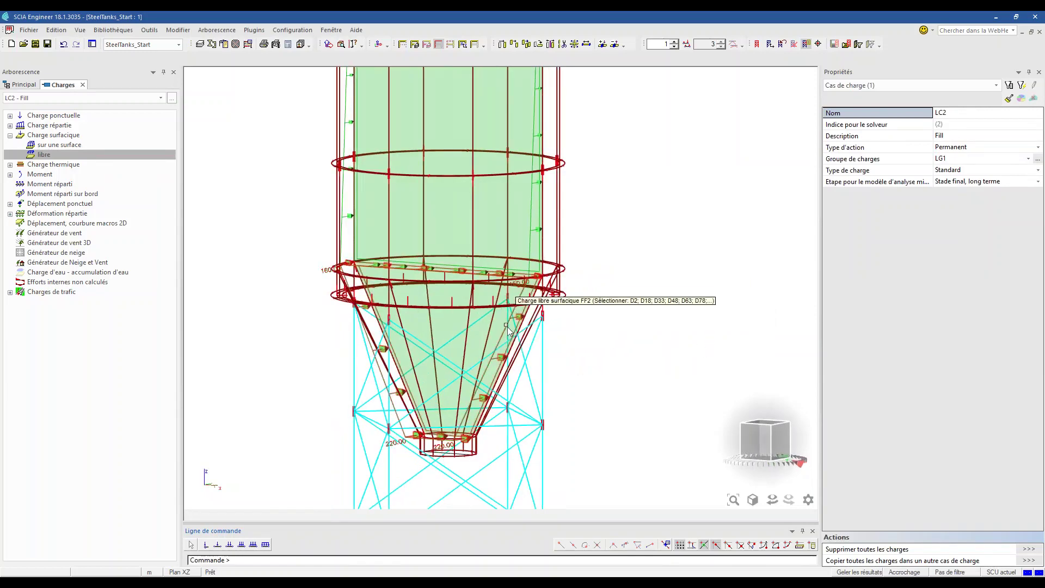
# Select free surface loads FF1 and FF2 on the silo wall and hopper and generate their loads.
pyautogui.click(511, 292)
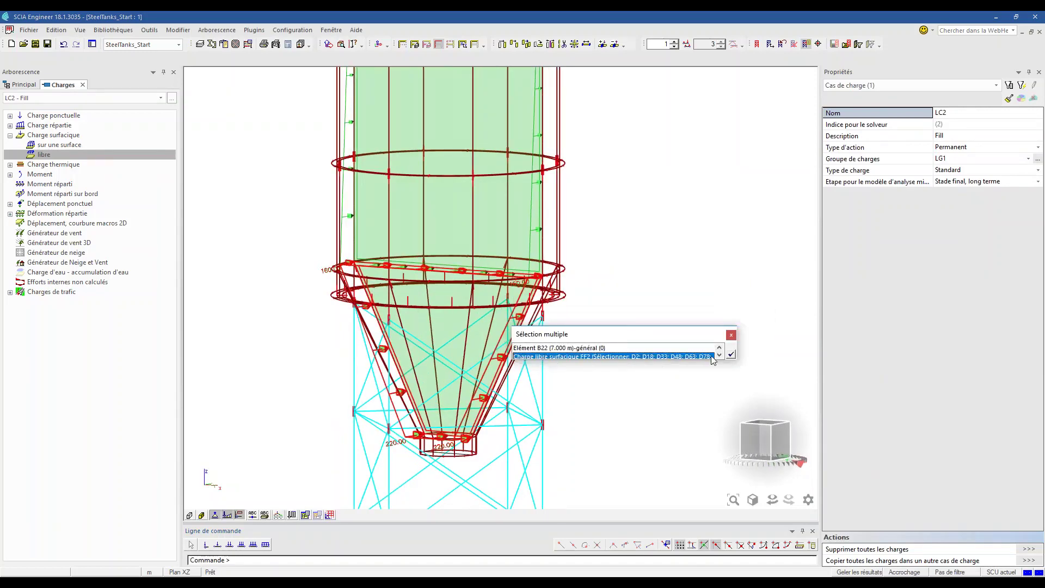
pyautogui.click(599, 356)
pyautogui.click(533, 230)
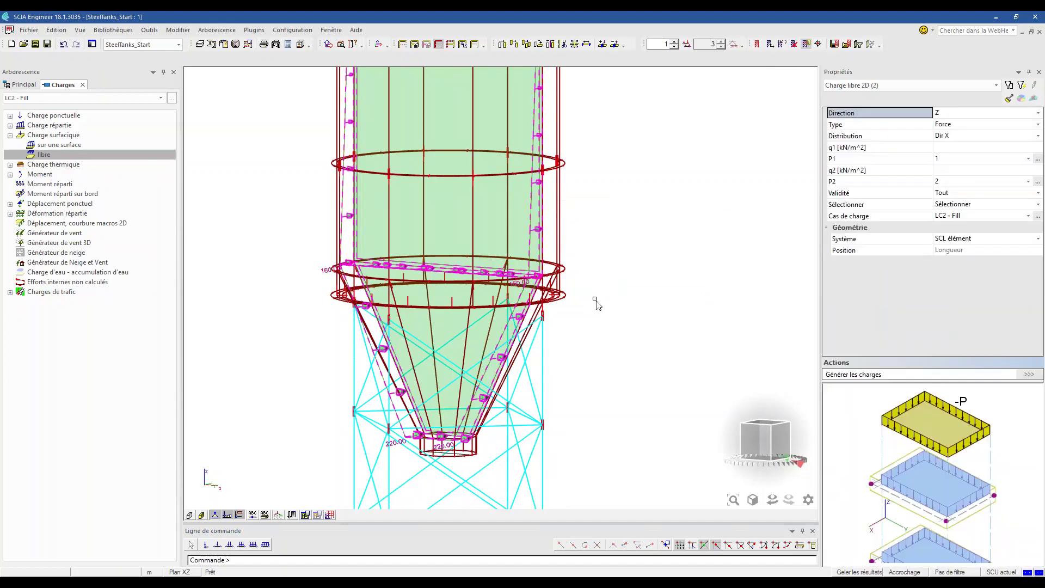
pyautogui.click(893, 375)
pyautogui.click(1028, 374)
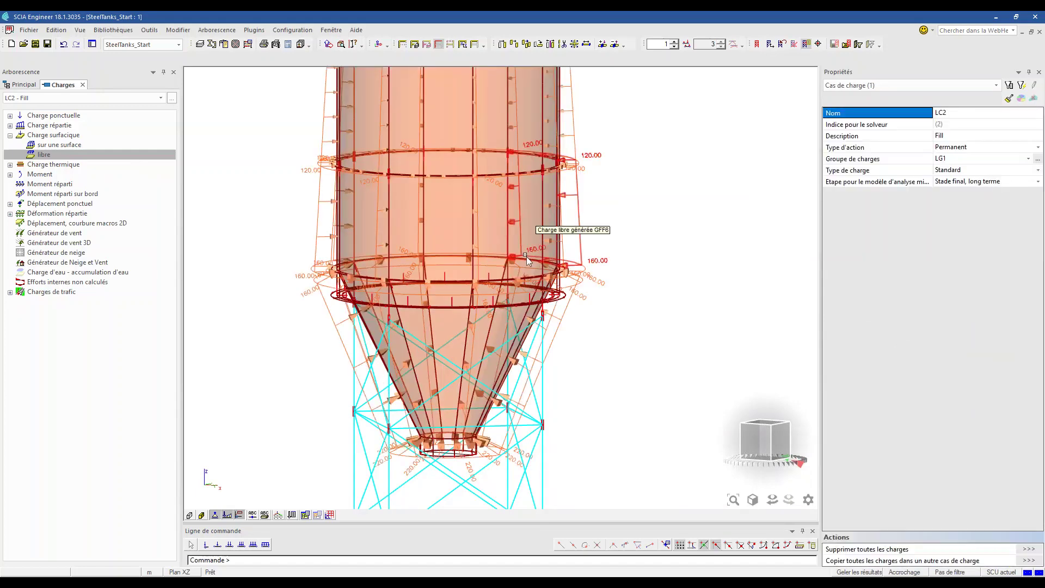
# Set the Générateurs display option for loads to Original so the source free loads are shown.
pyautogui.scroll(-6, 521, 255)
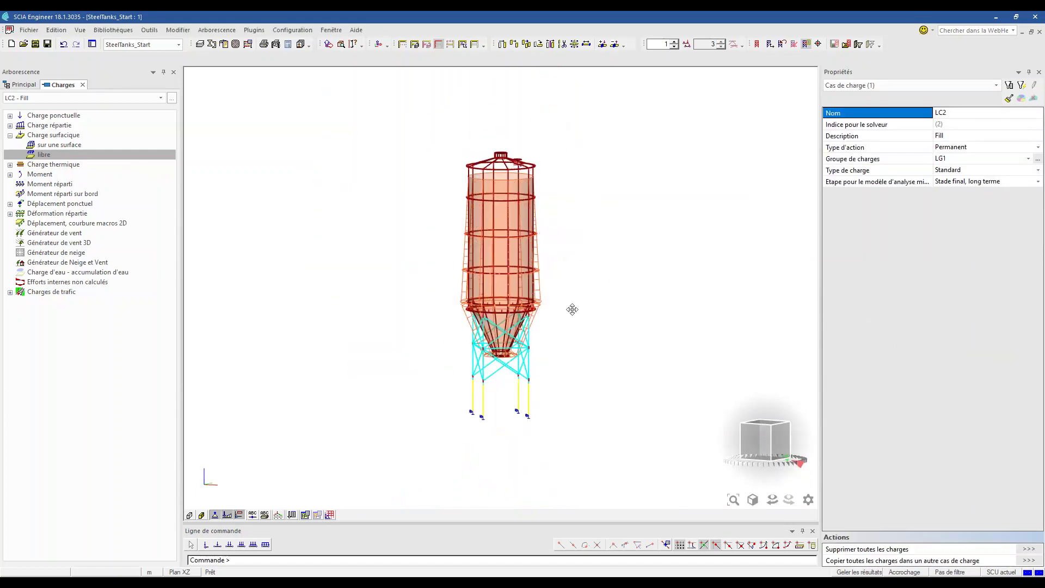
pyautogui.keyDown('ctrl'); pyautogui.moveTo(584, 338); pyautogui.dragTo(613, 346, button='right'); pyautogui.keyUp('ctrl')
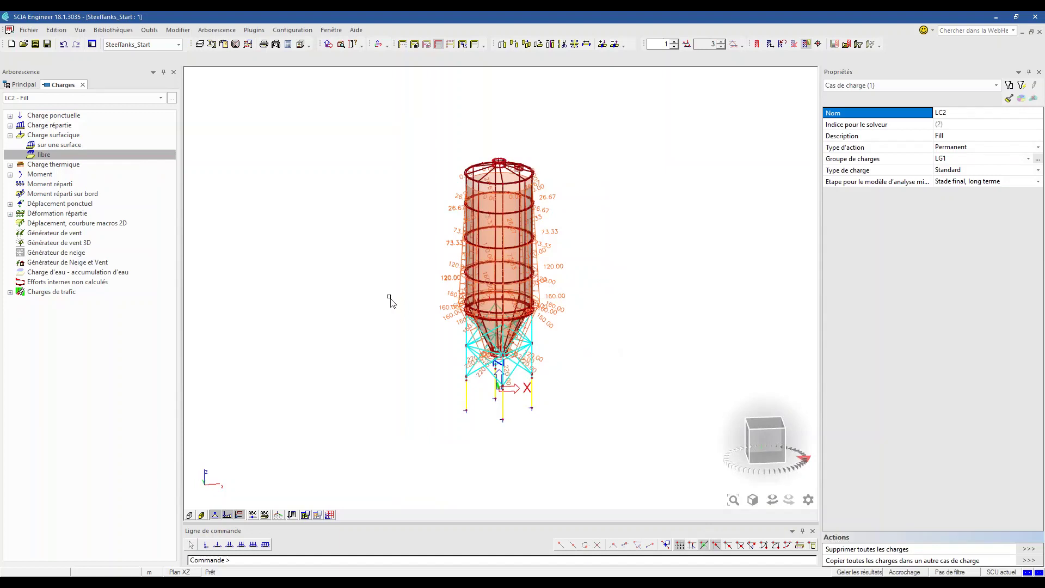
pyautogui.scroll(5, 426, 226)
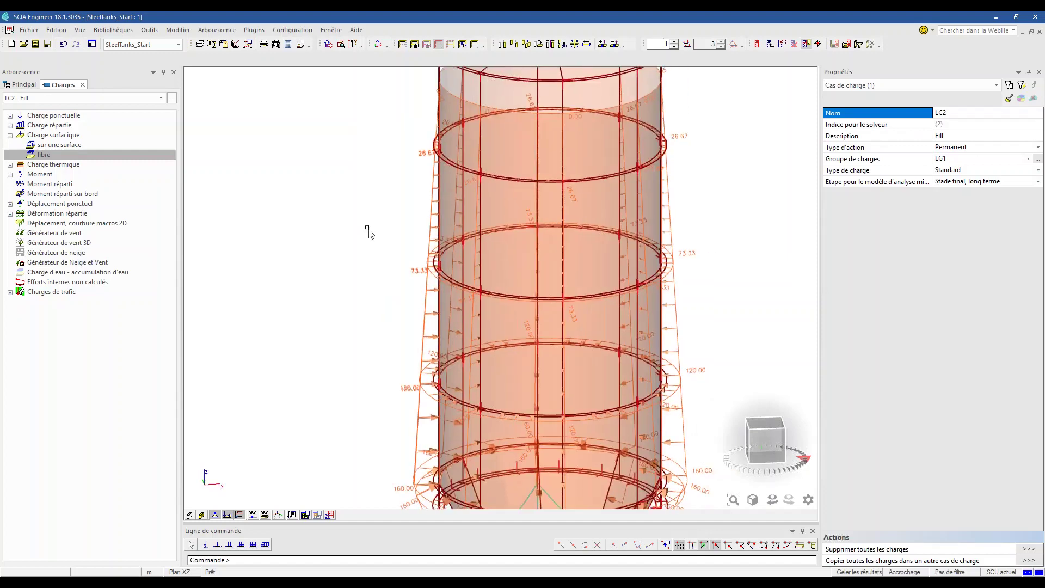
pyautogui.scroll(-5, 411, 213)
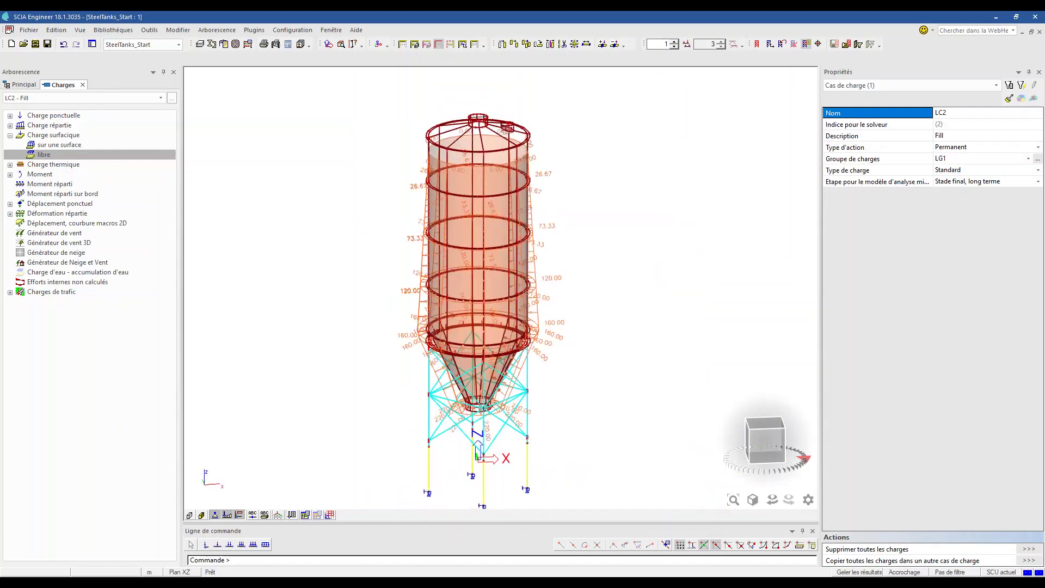
pyautogui.rightClick(278, 134)
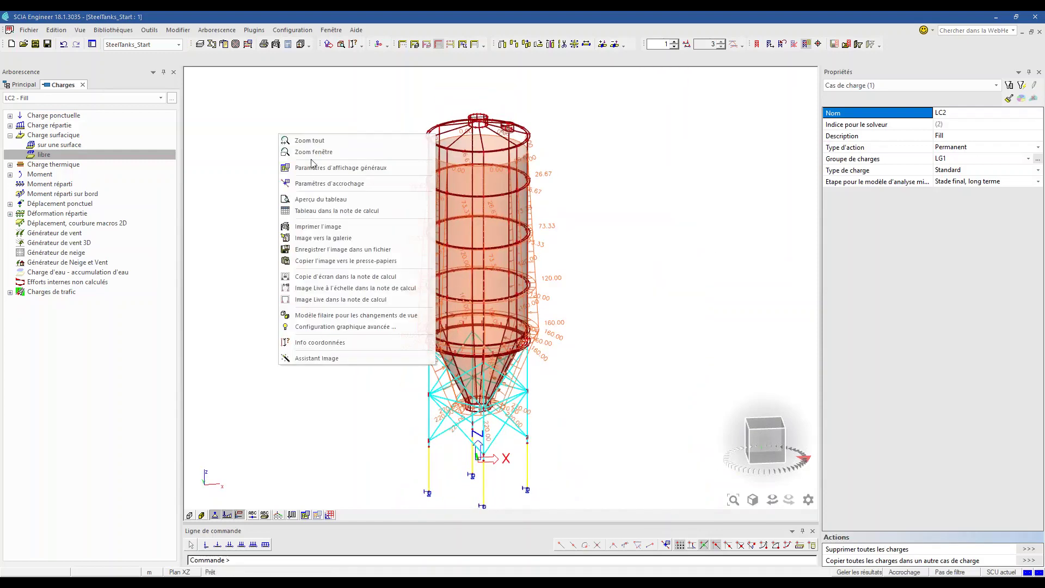
pyautogui.click(318, 168)
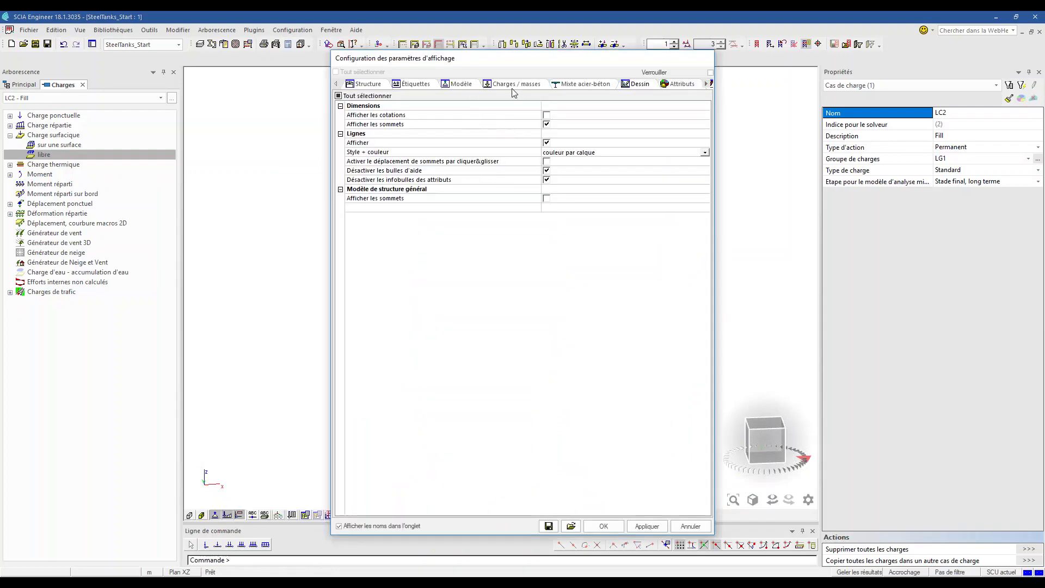
pyautogui.click(513, 86)
pyautogui.click(571, 171)
pyautogui.click(570, 171)
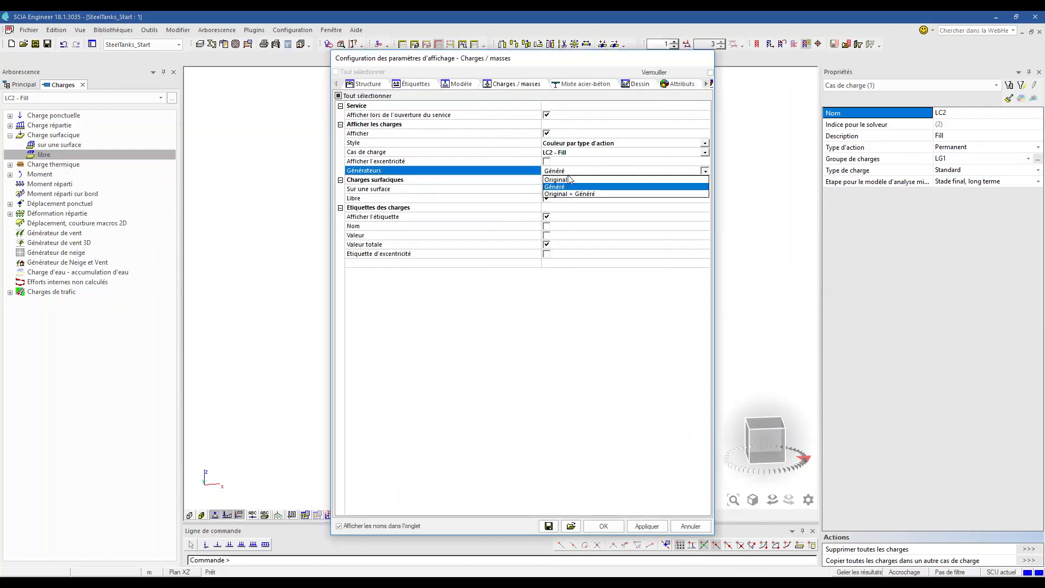
pyautogui.click(570, 180)
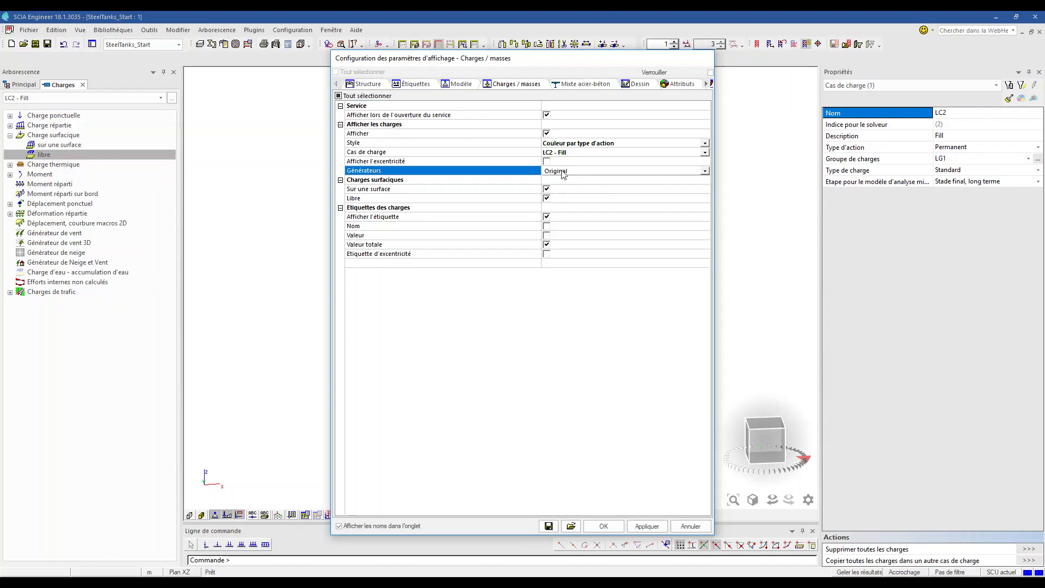
pyautogui.click(603, 526)
# Set q2 of free surface load FF1 on the cylindrical wall to -160 kN/m².
pyautogui.click(542, 148)
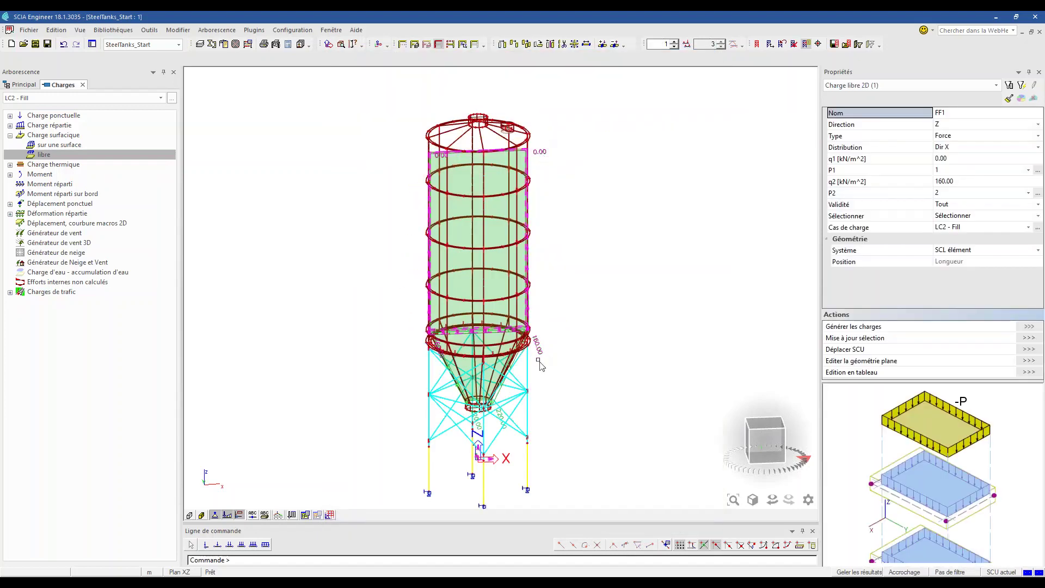
pyautogui.click(953, 180)
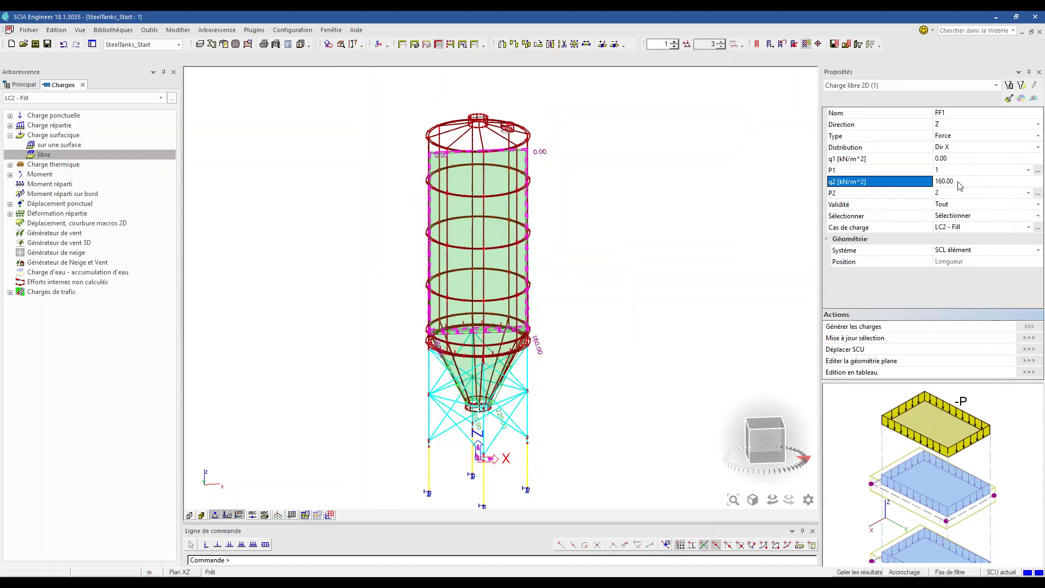
pyautogui.write('-160.00')
pyautogui.press('Return')
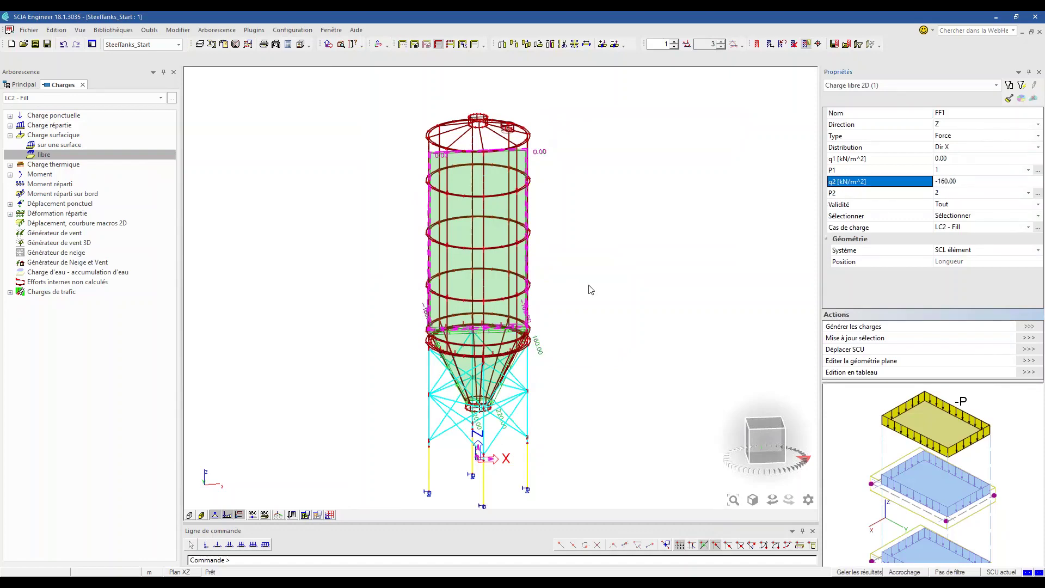
pyautogui.press('Escape')
# Set q1 to -160 and q2 to -220 kN/m² for free surface load FF2 on the hopper.
pyautogui.scroll(4, 493, 405)
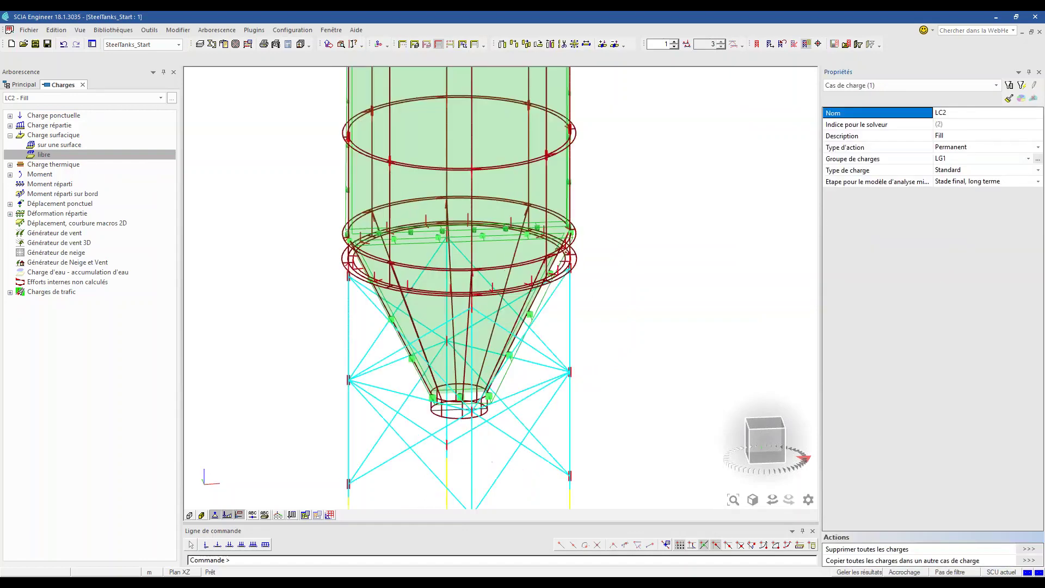
pyautogui.click(501, 424)
pyautogui.click(949, 158)
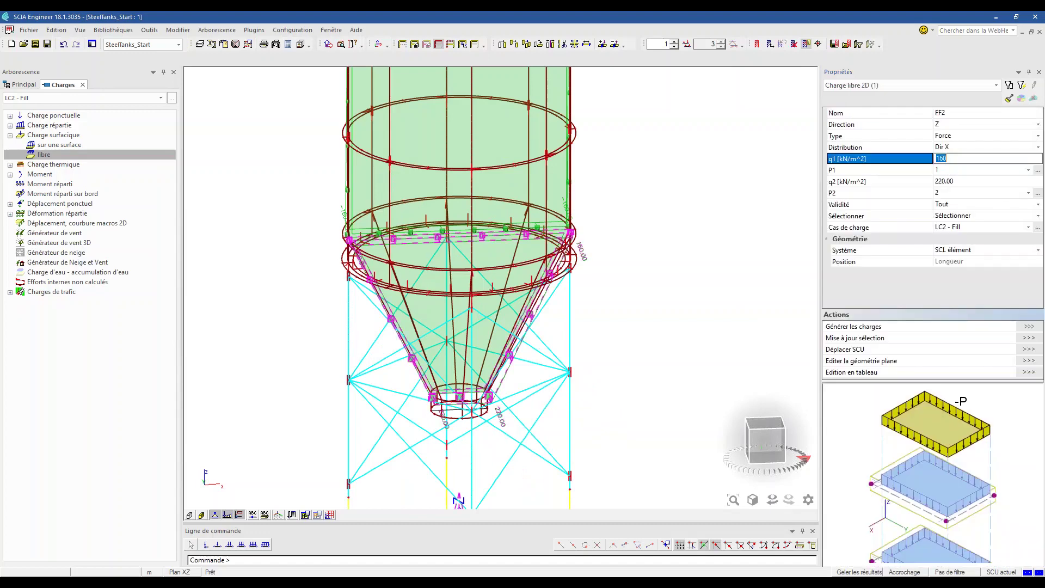
pyautogui.write('-160')
pyautogui.press('Return')
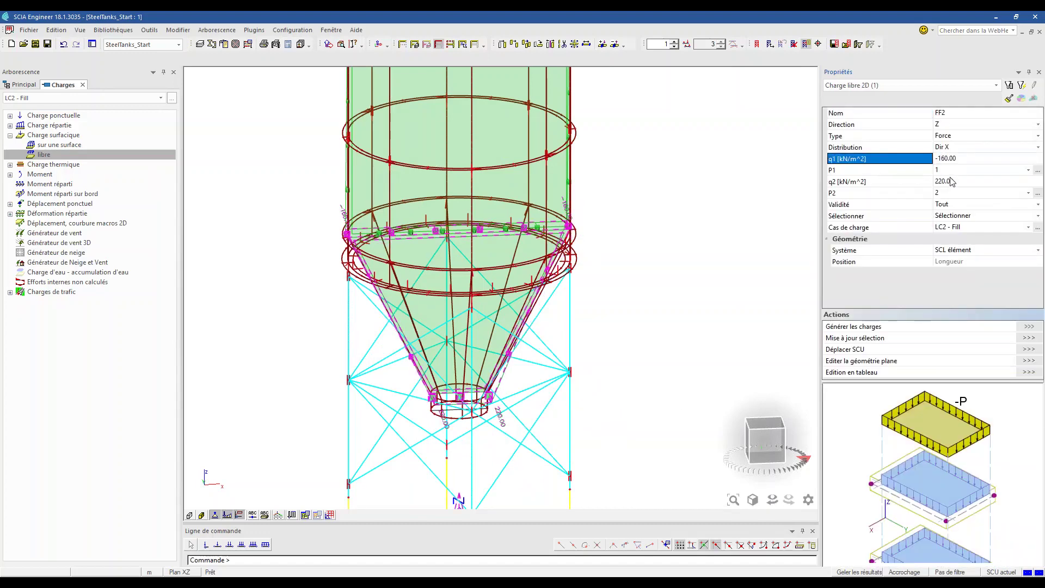
pyautogui.click(950, 181)
pyautogui.press('Return')
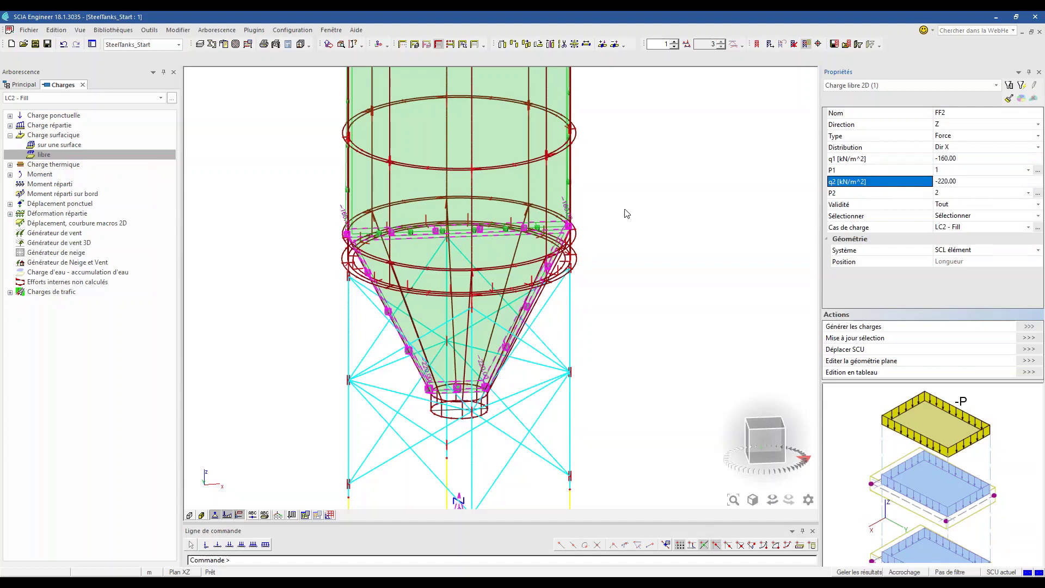
pyautogui.click(626, 212)
pyautogui.rightClick(268, 174)
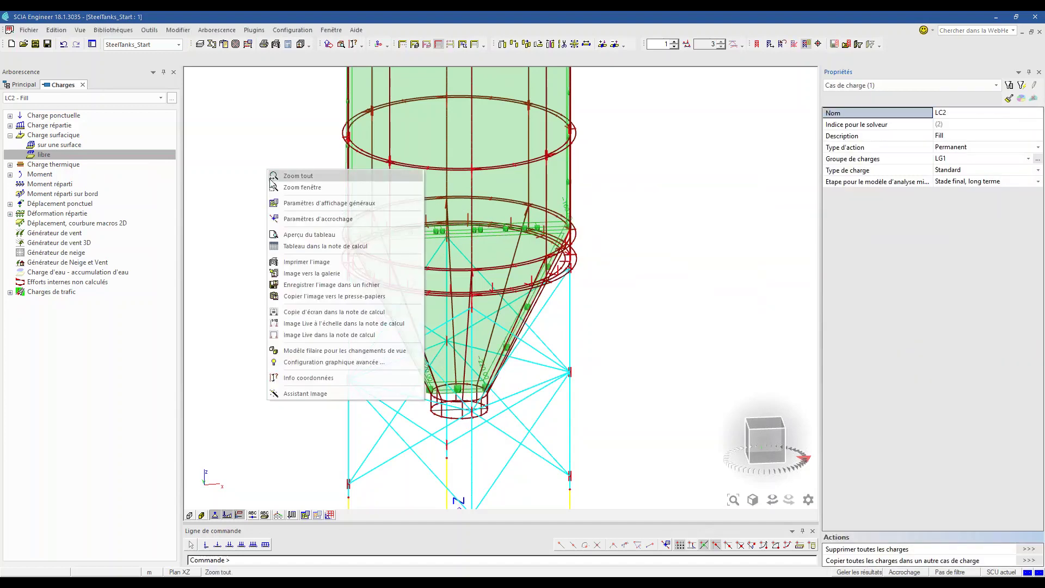
pyautogui.click(280, 201)
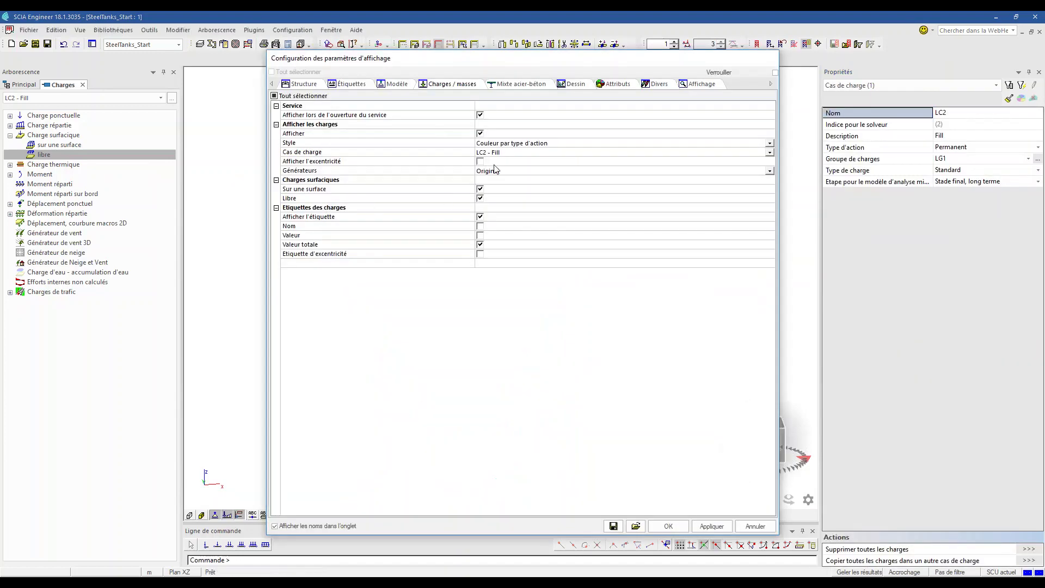
pyautogui.click(500, 171)
pyautogui.click(500, 171)
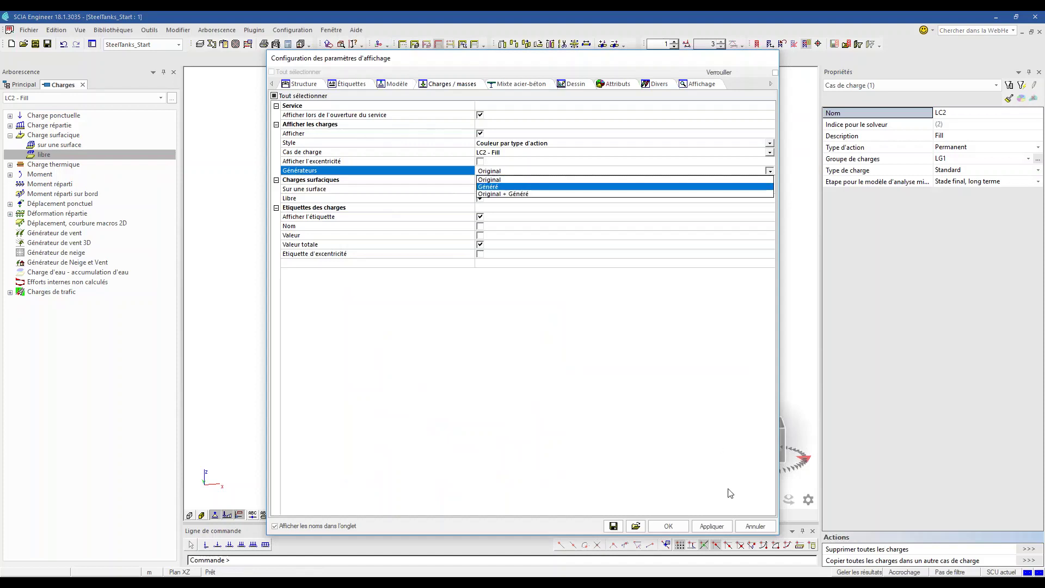
pyautogui.click(750, 524)
# Set the Générateurs display option for loads to Généré to show the generated loads of the fill case.
pyautogui.click(468, 237)
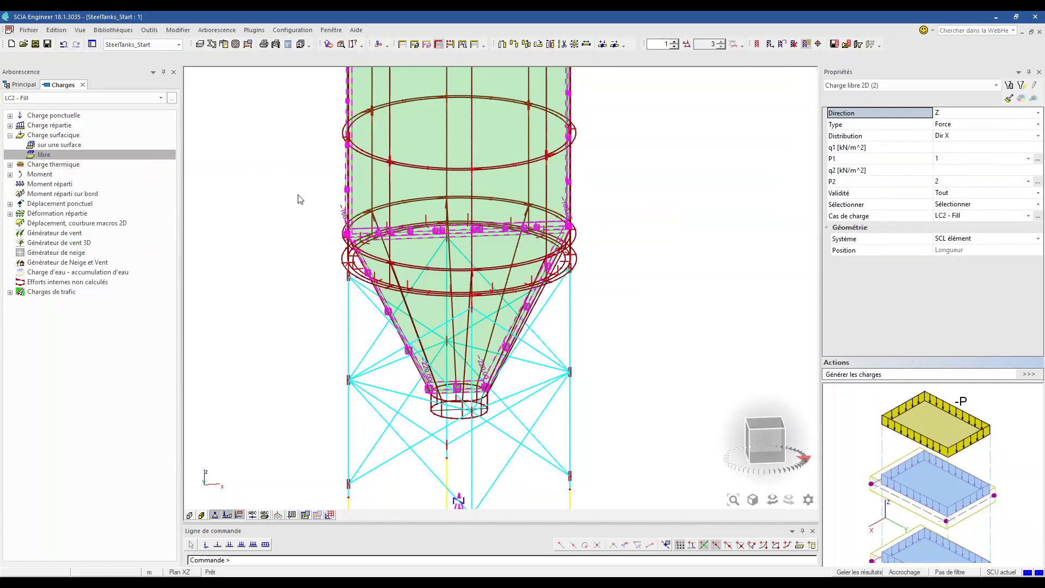
pyautogui.press('Escape')
pyautogui.rightClick(255, 158)
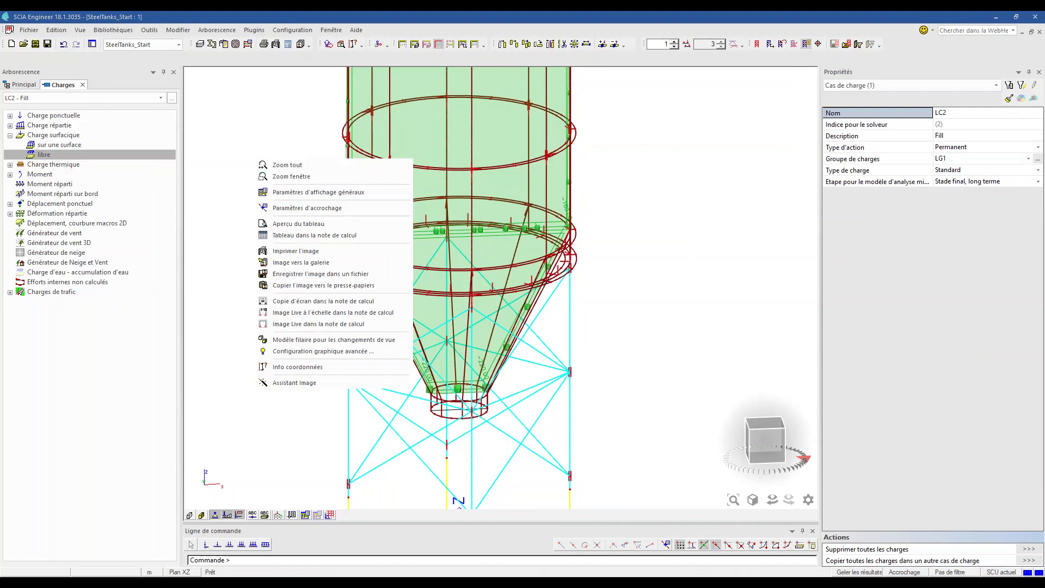
pyautogui.click(292, 190)
pyautogui.click(510, 171)
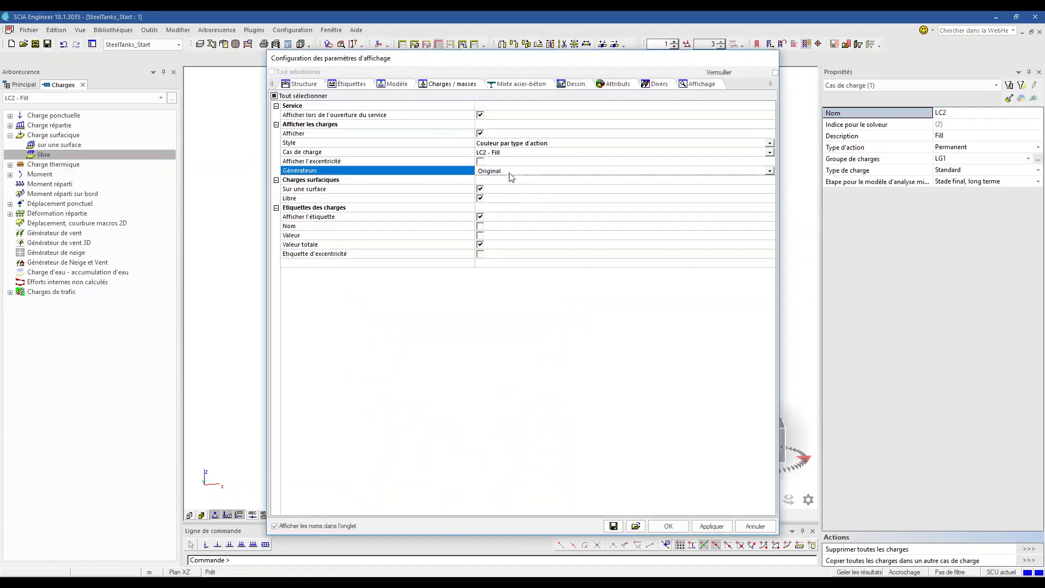
pyautogui.click(506, 171)
pyautogui.click(505, 187)
pyautogui.click(675, 520)
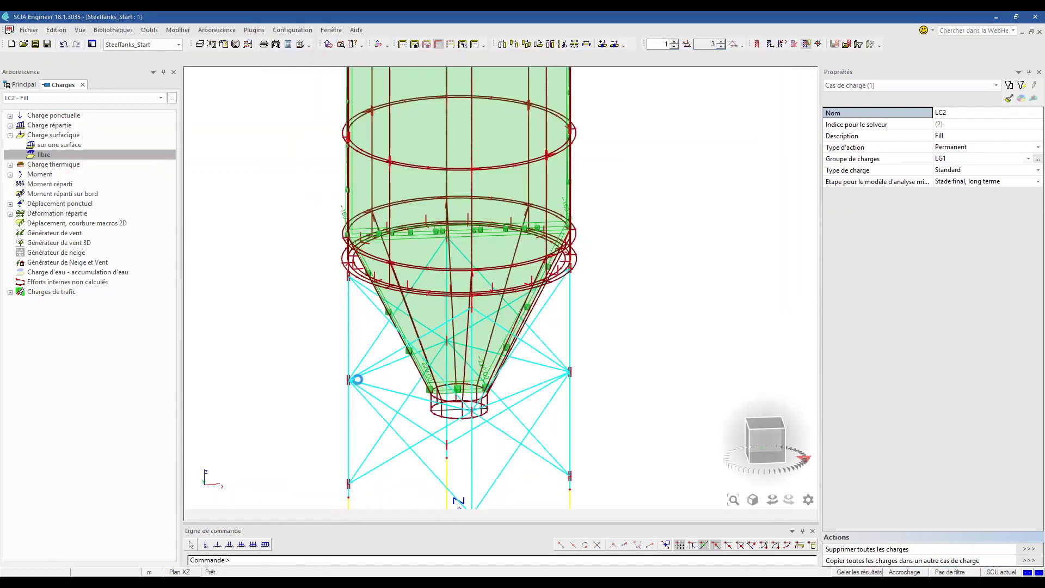
# Make LC5 - Wind the active load case.
pyautogui.scroll(-2, 326, 342)
pyautogui.keyDown('ctrl'); pyautogui.moveTo(318, 369); pyautogui.dragTo(395, 503, button='right'); pyautogui.keyUp('ctrl')
pyautogui.click(70, 98)
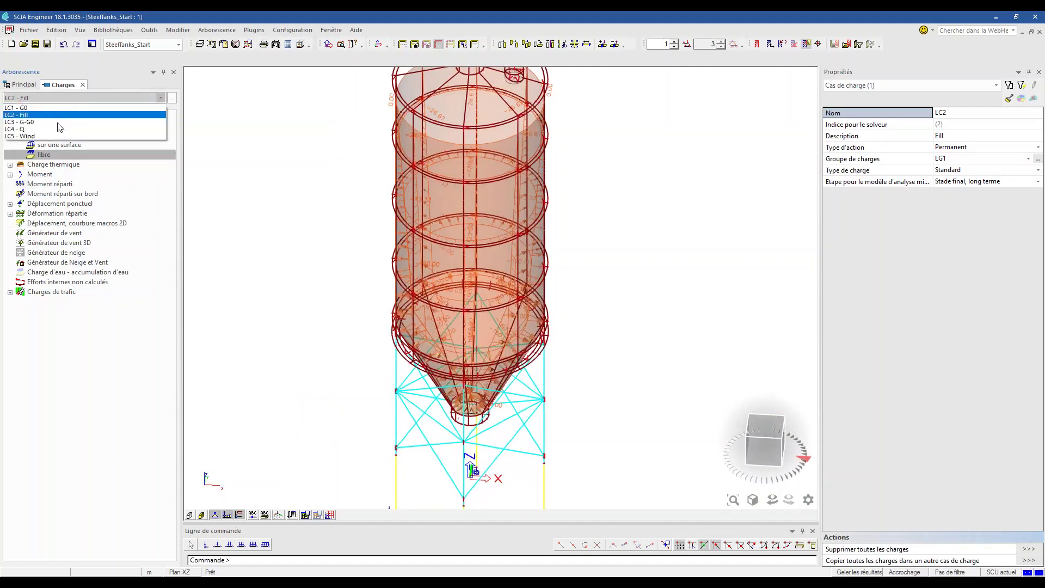
pyautogui.click(49, 136)
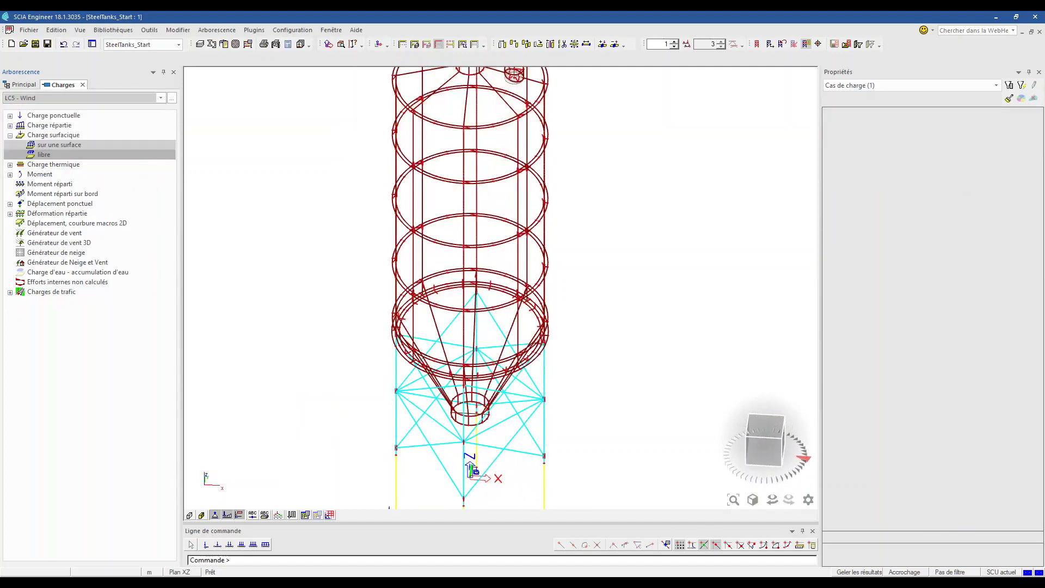
pyautogui.scroll(-2, 310, 244)
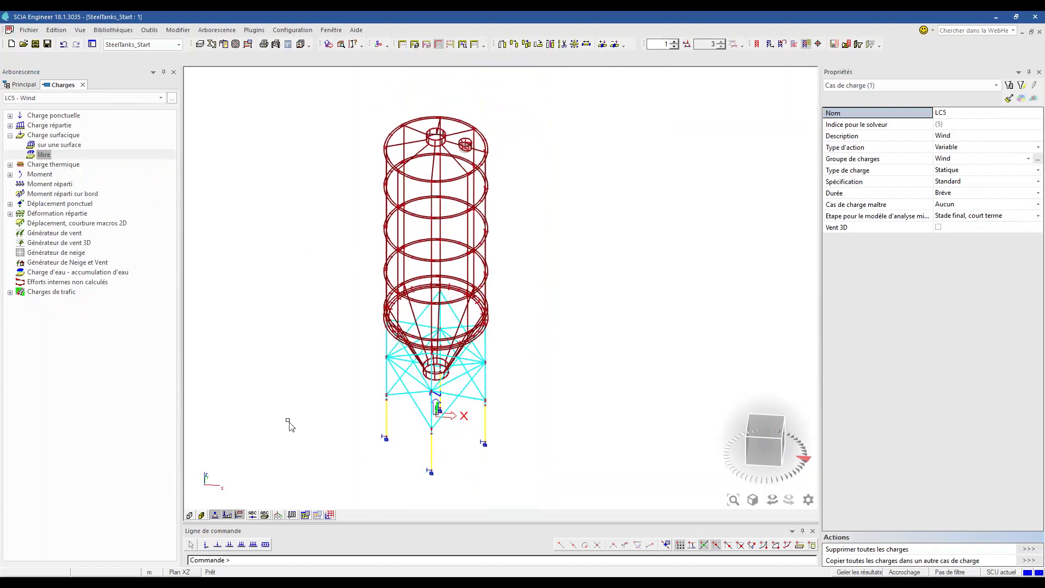
# Switch to the 2019_Webinar-Tanks-FR presentation in PowerPoint and view the "Charge de vent" slide.
pyautogui.click(279, 576)
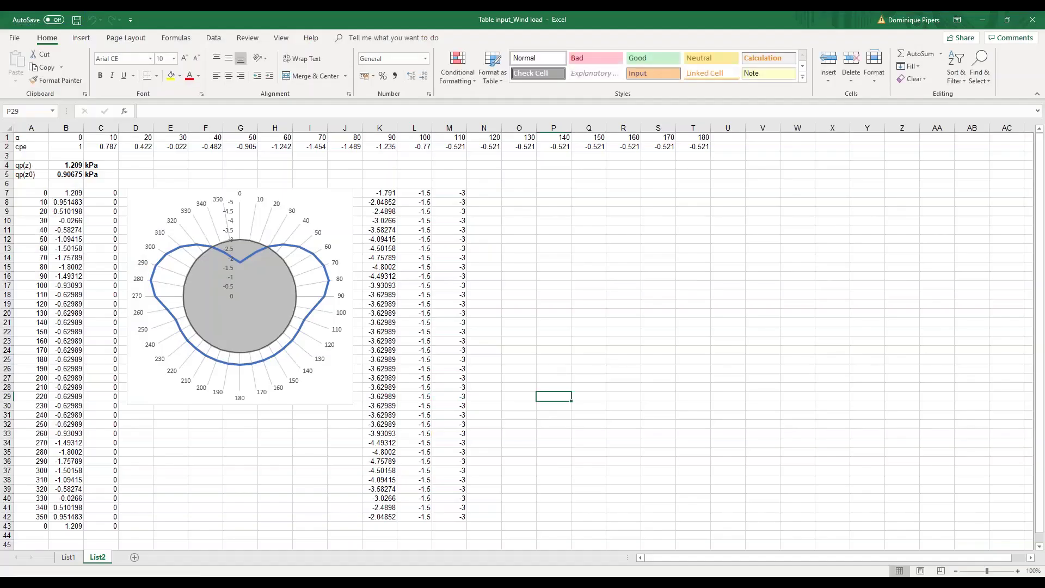
pyautogui.click(237, 576)
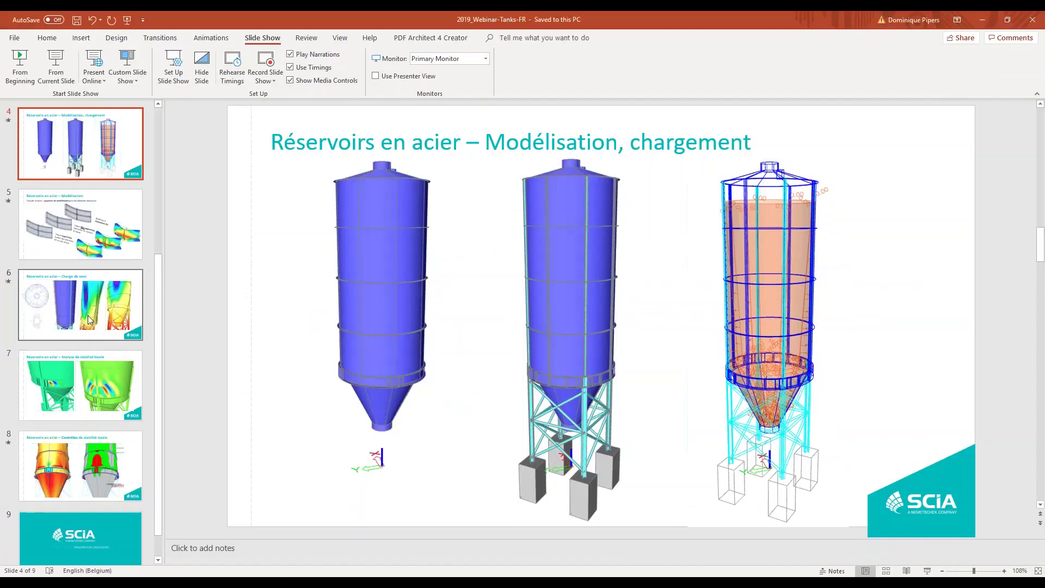
pyautogui.scroll(-5, 314, 335)
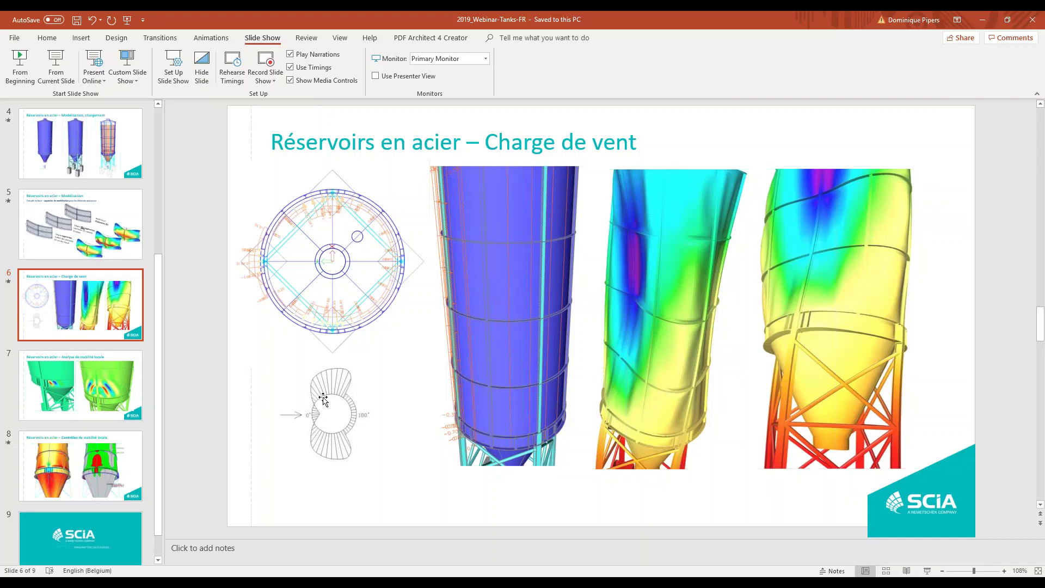
# Switch to the Table input_Wind load workbook in Excel and examine the α angles and cpe coefficients in rows 1 and 2.
pyautogui.hotkey('alt', 'Tab')
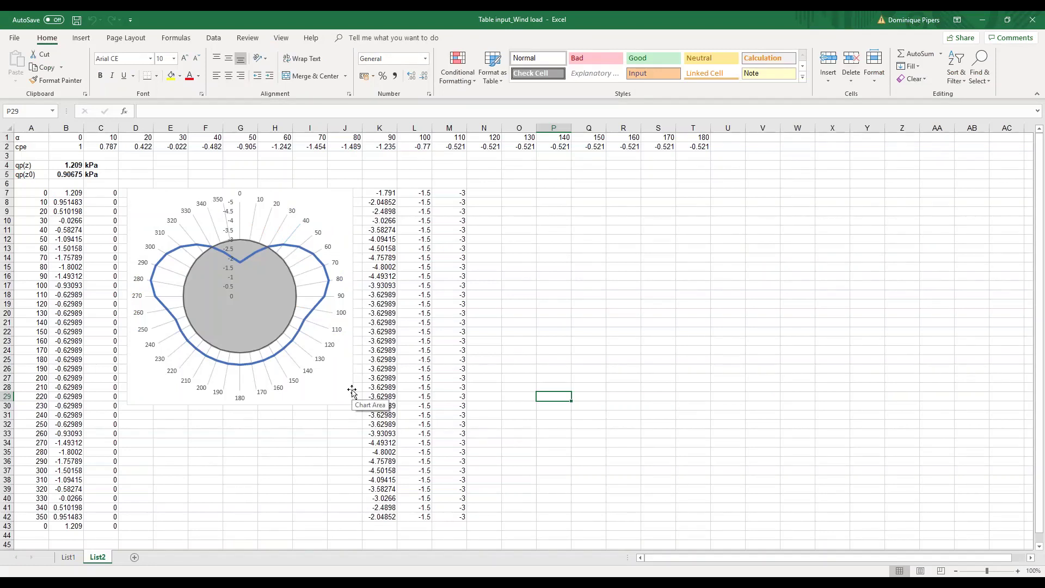
pyautogui.moveTo(35, 138); pyautogui.dragTo(702, 138)
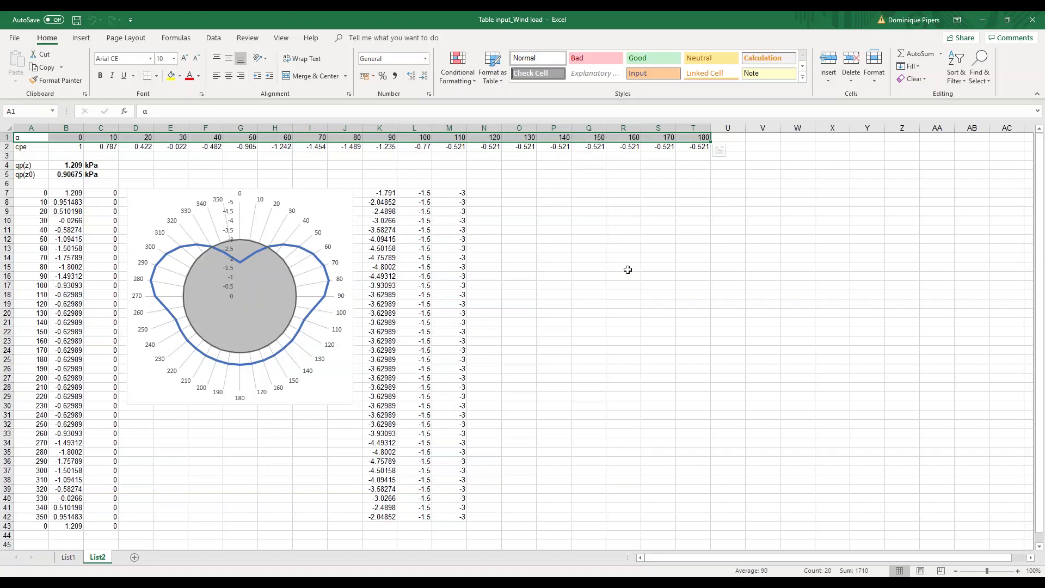
pyautogui.click(103, 147)
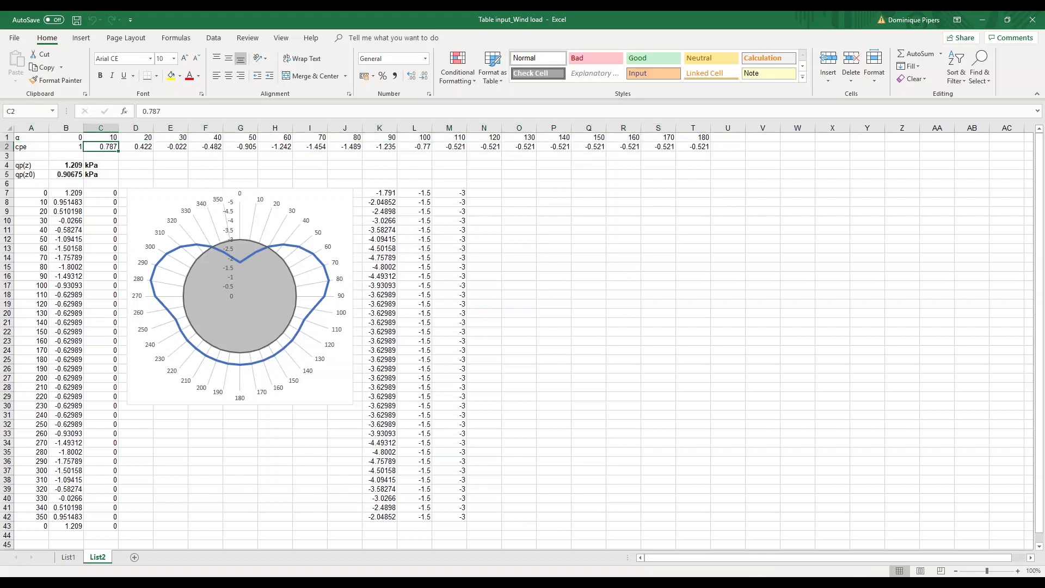
pyautogui.click(41, 147)
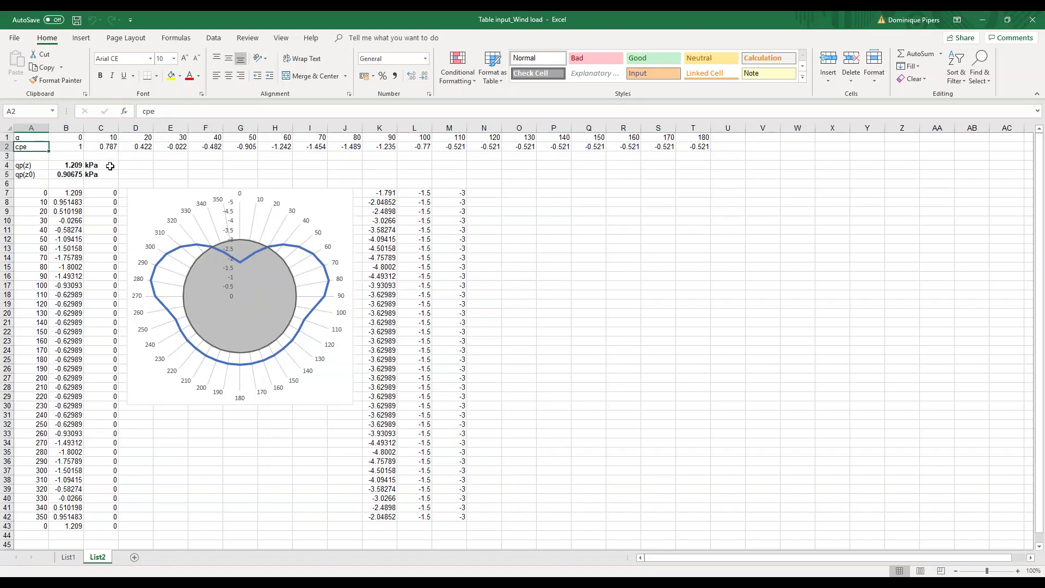
# Examine the angles, qp(z) and calculated wind pressures on the List2 sheet, then view the free-load table on List1.
pyautogui.moveTo(32, 194); pyautogui.dragTo(71, 526)
pyautogui.click(67, 164)
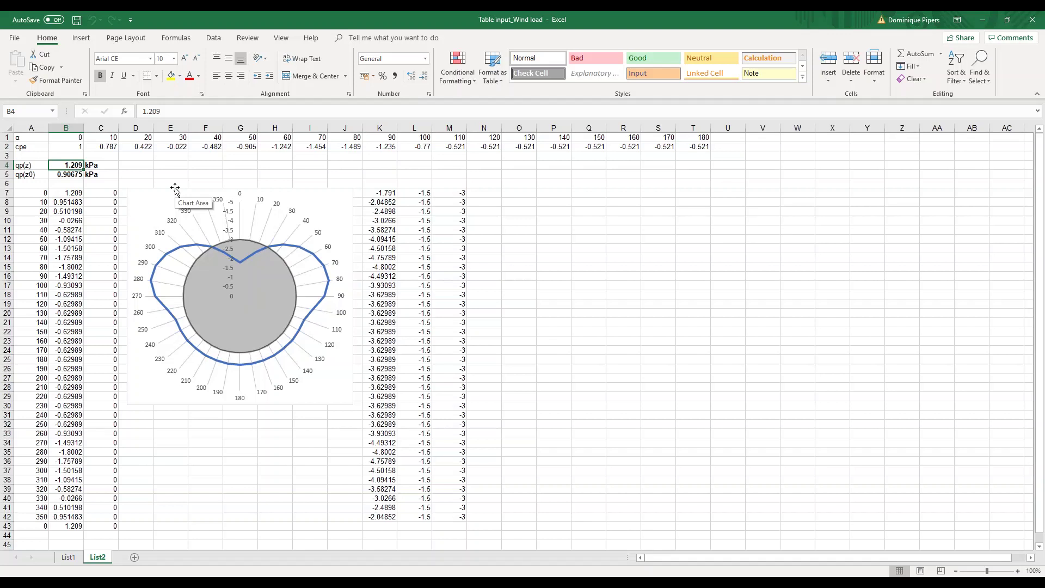
pyautogui.click(73, 194)
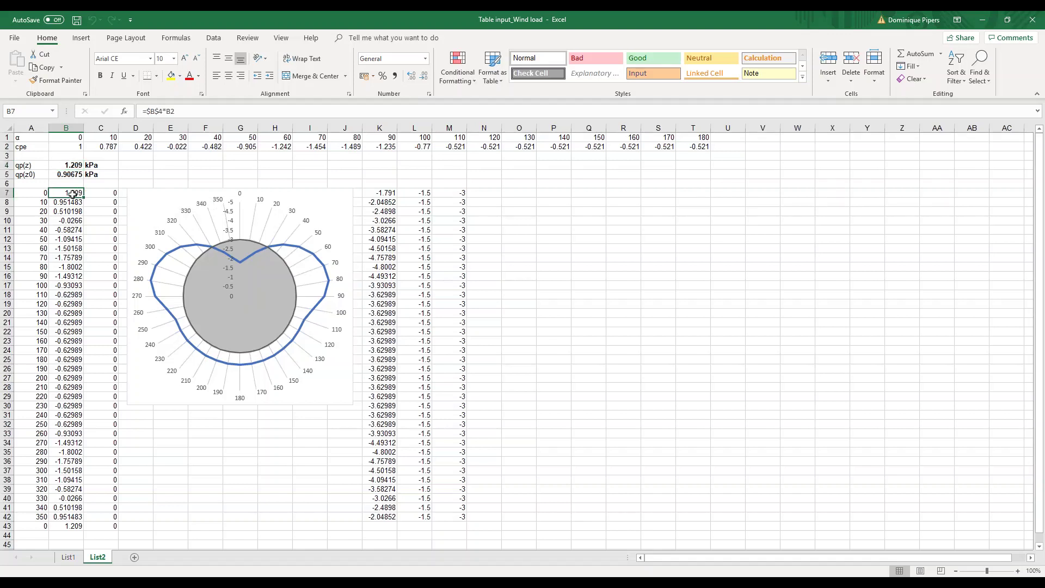
pyautogui.moveTo(83, 197); pyautogui.dragTo(70, 531)
pyautogui.click(170, 488)
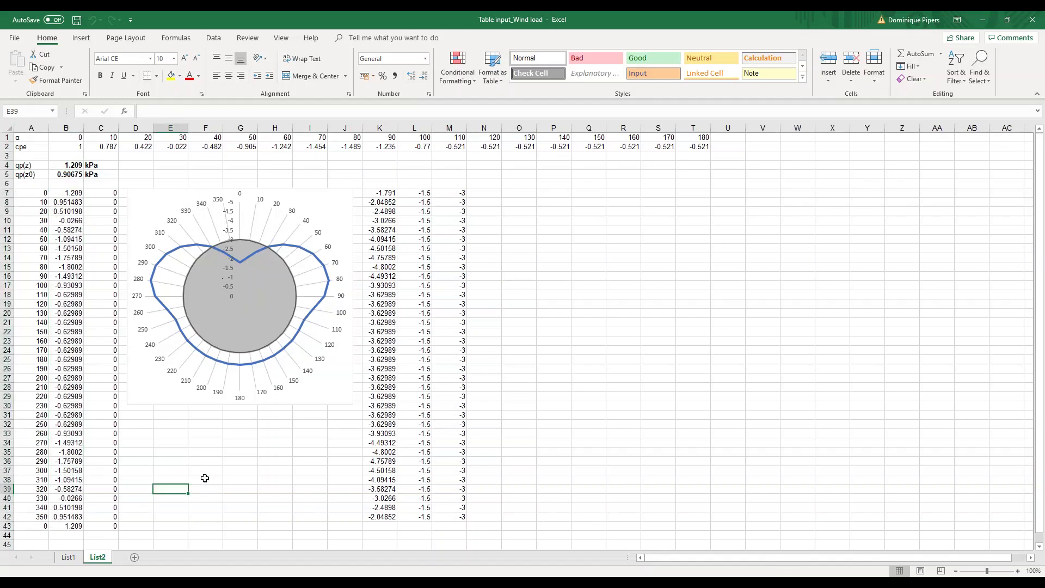
pyautogui.click(69, 557)
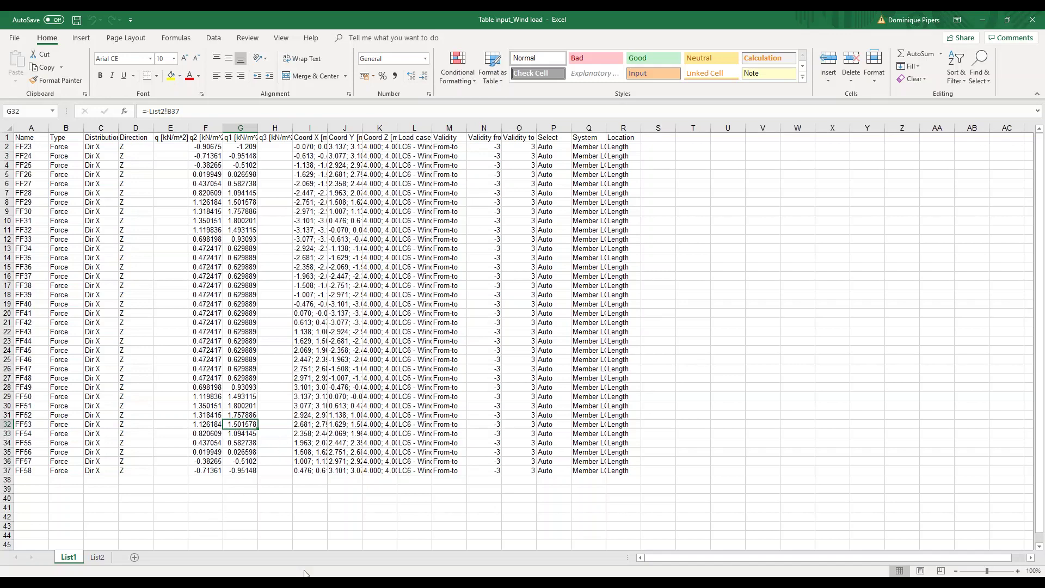
# Switch to SCIA Engineer and set snapping to Points sur ligne-courbe - N-èmes with 9 divisions, disabling Points sur ligne-courbe - Longueur.
pyautogui.hotkey('alt', 'Tab')
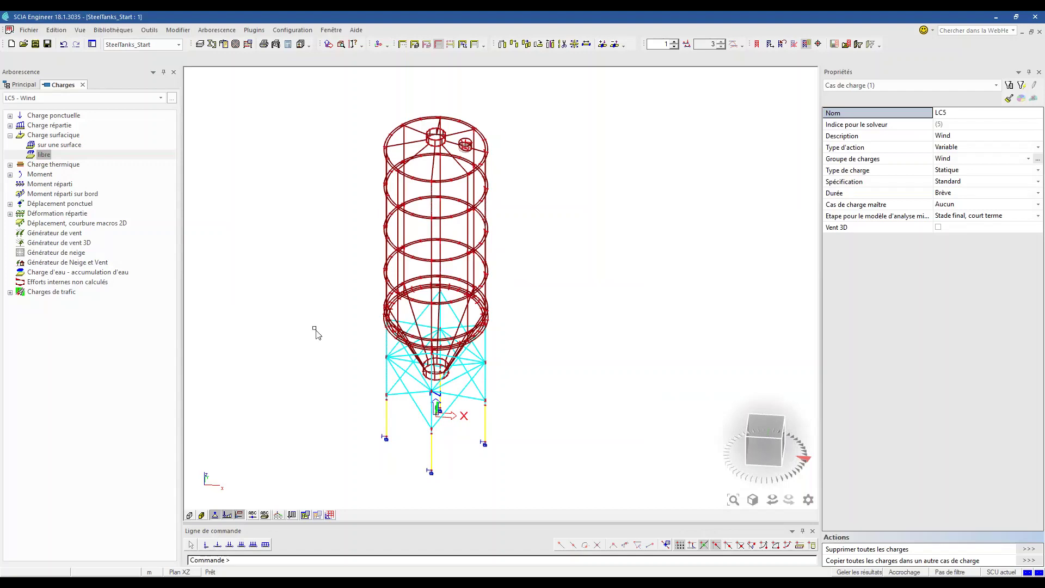
pyautogui.scroll(5, 438, 416)
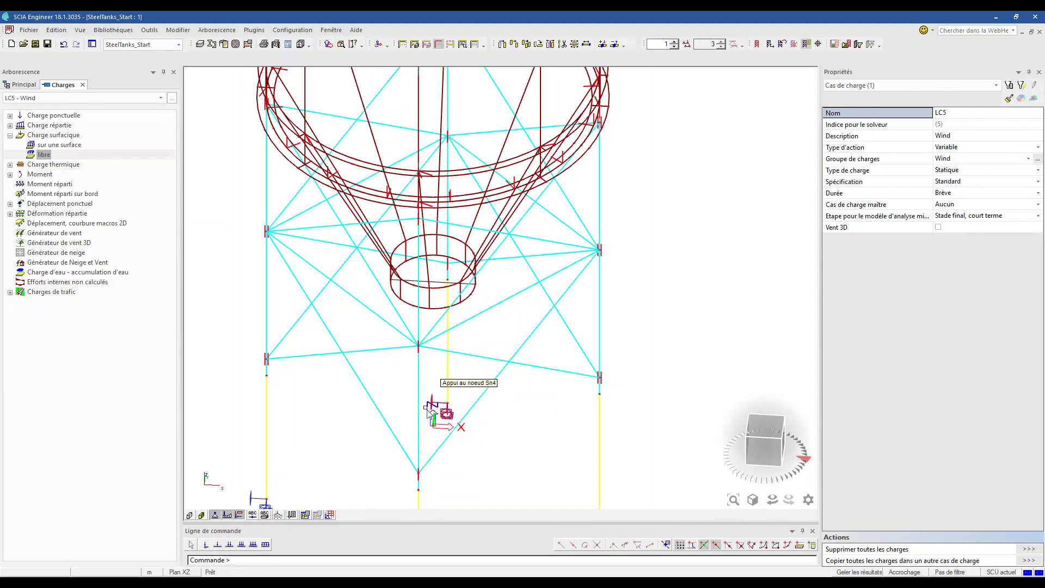
pyautogui.scroll(-3, 382, 409)
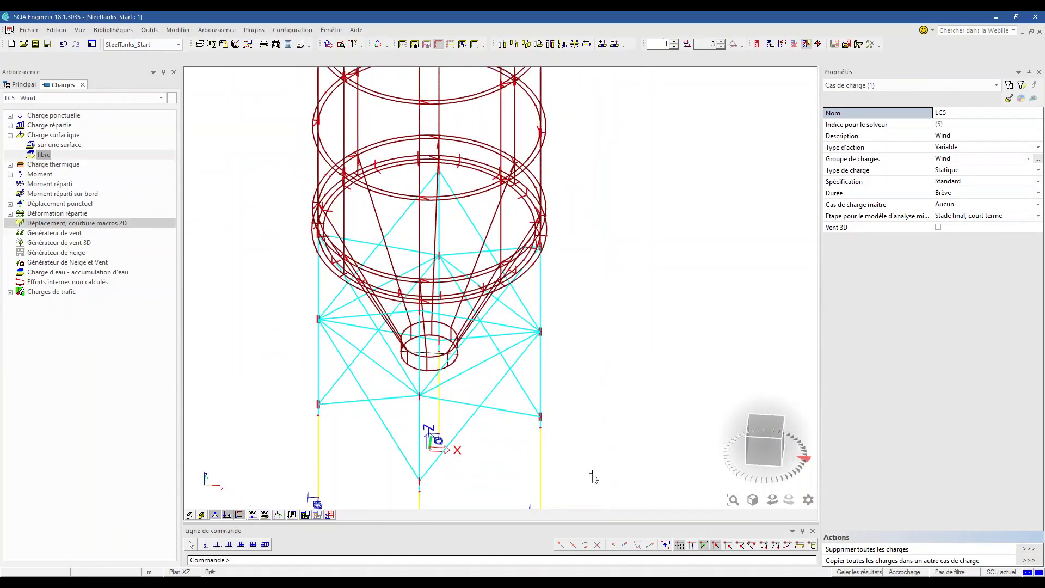
pyautogui.scroll(-4, 571, 373)
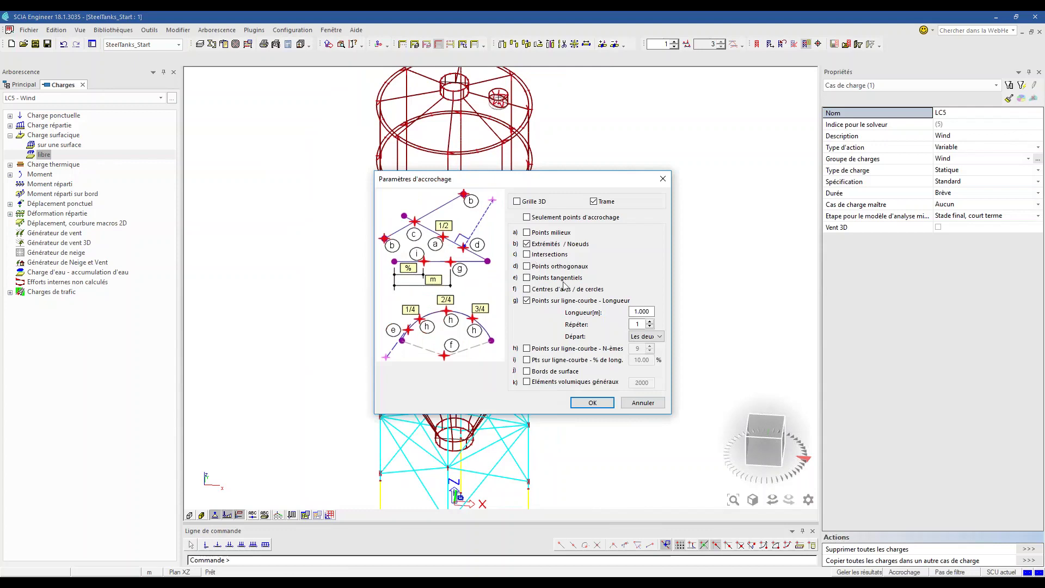
pyautogui.click(527, 300)
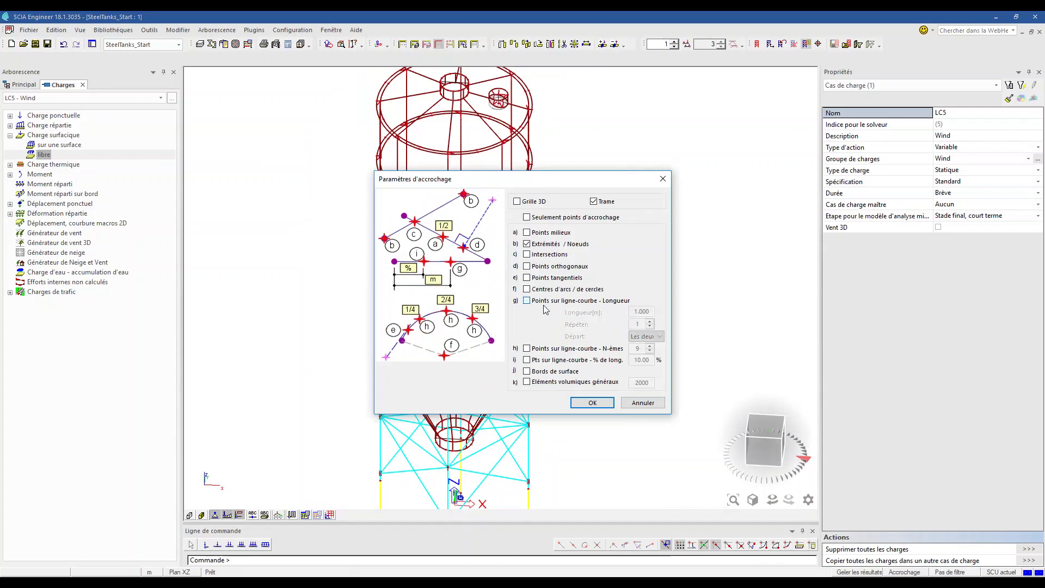
pyautogui.click(527, 348)
pyautogui.click(638, 349)
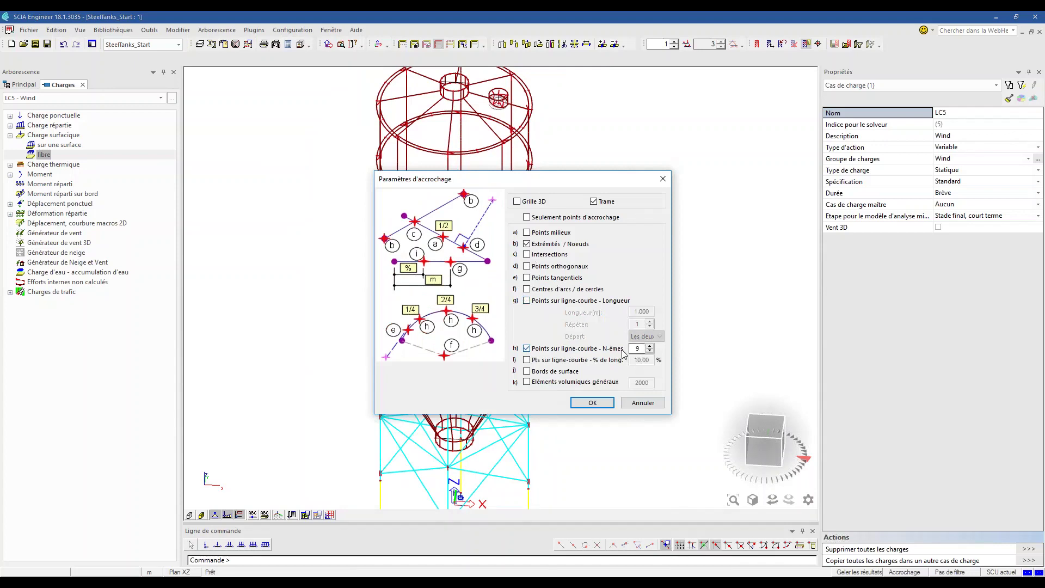
pyautogui.click(587, 403)
# Start a new free surface load in the wind load case with q1 and q2 set to -1.00 kN/m^2.
pyautogui.scroll(5, 443, 152)
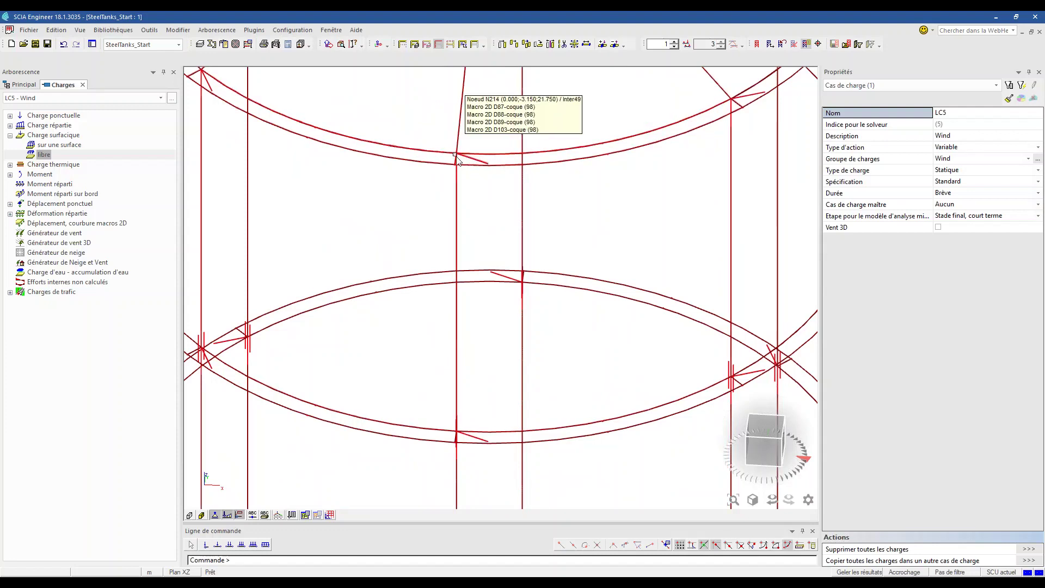
pyautogui.scroll(-3, 402, 139)
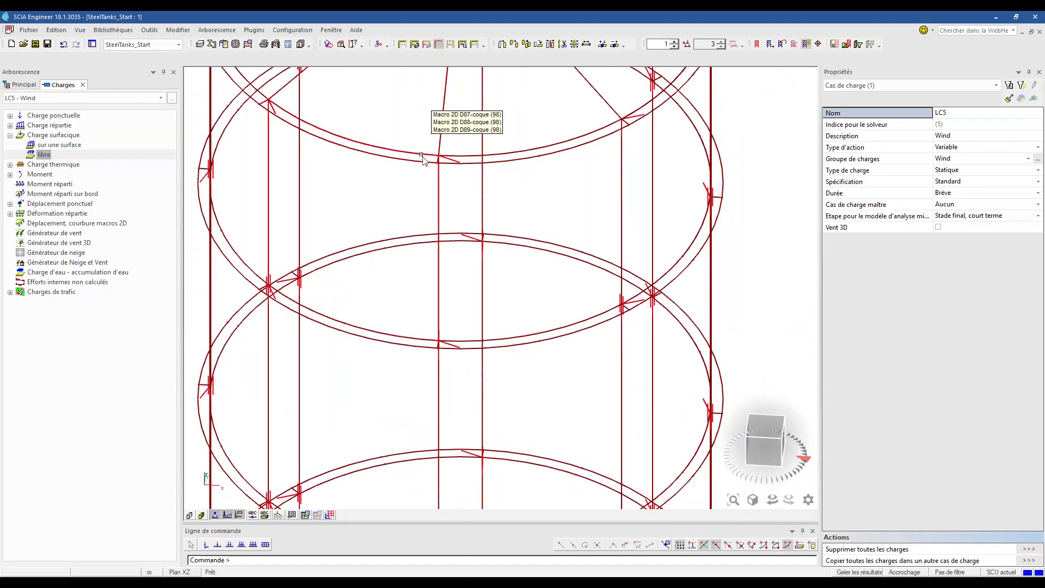
pyautogui.doubleClick(48, 156)
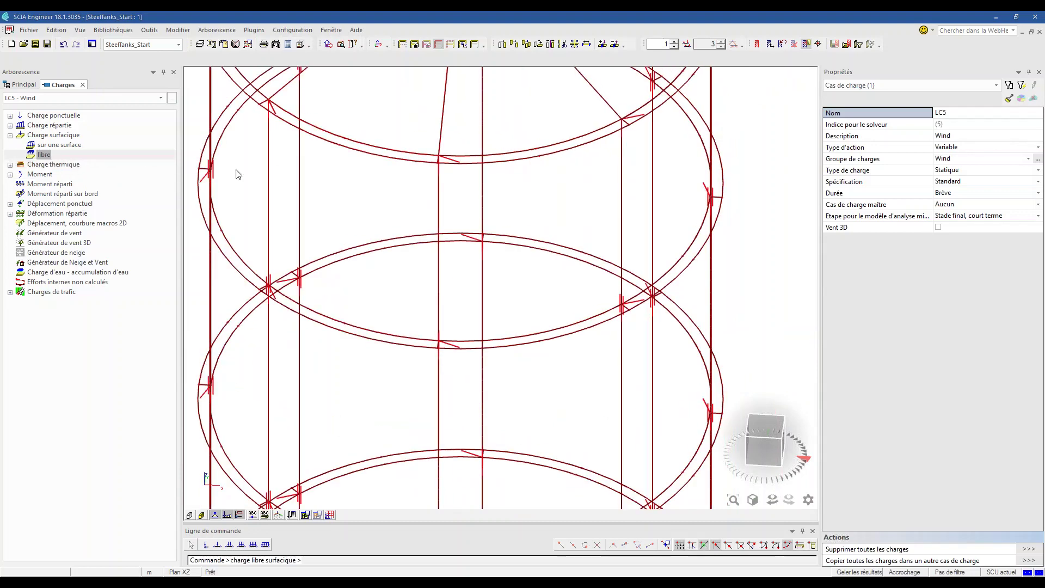
pyautogui.click(584, 160)
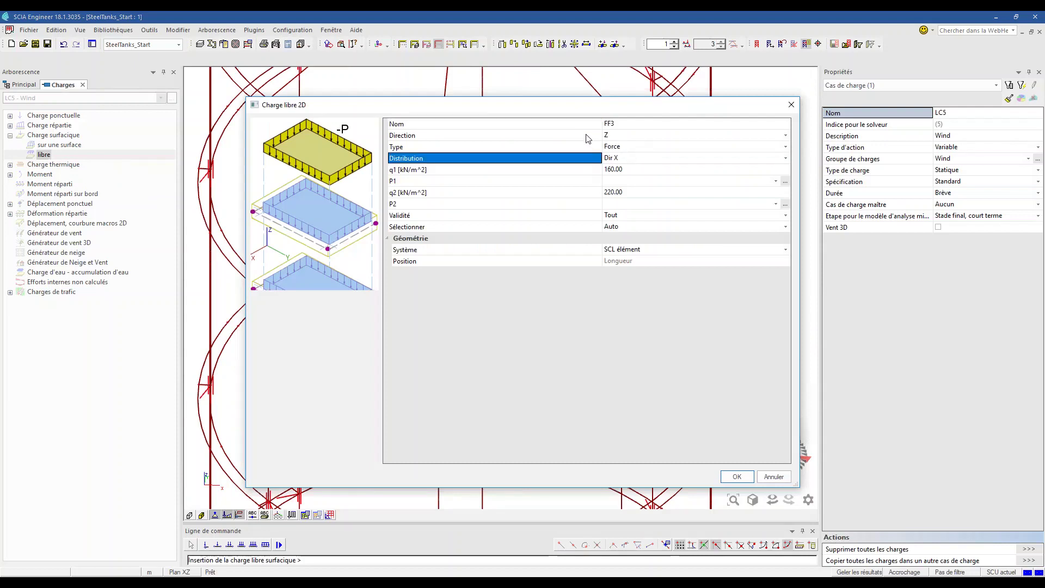
pyautogui.click(587, 138)
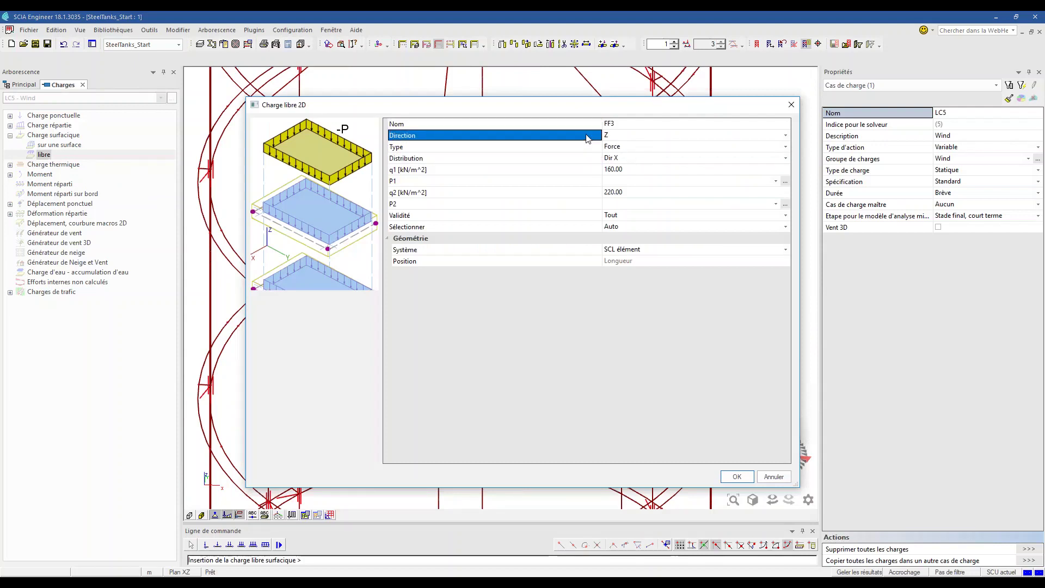
pyautogui.click(587, 252)
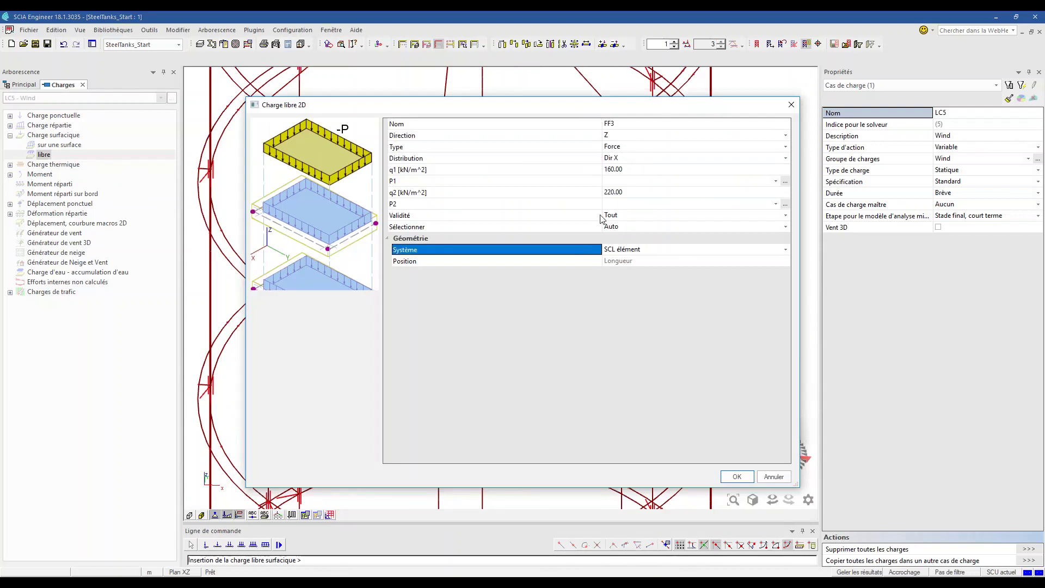
pyautogui.click(626, 168)
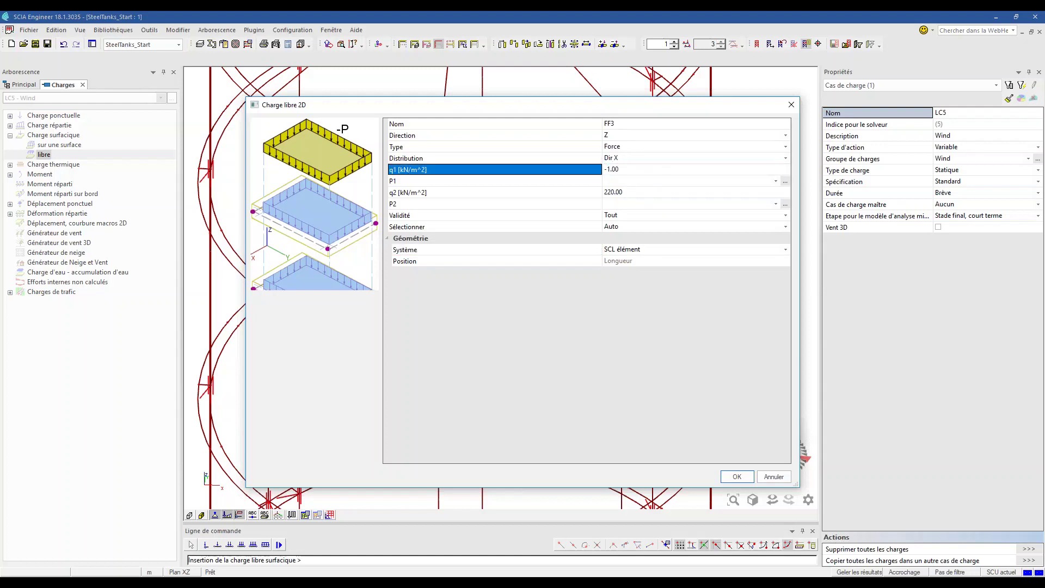
pyautogui.press('Tab')
pyautogui.press('Return')
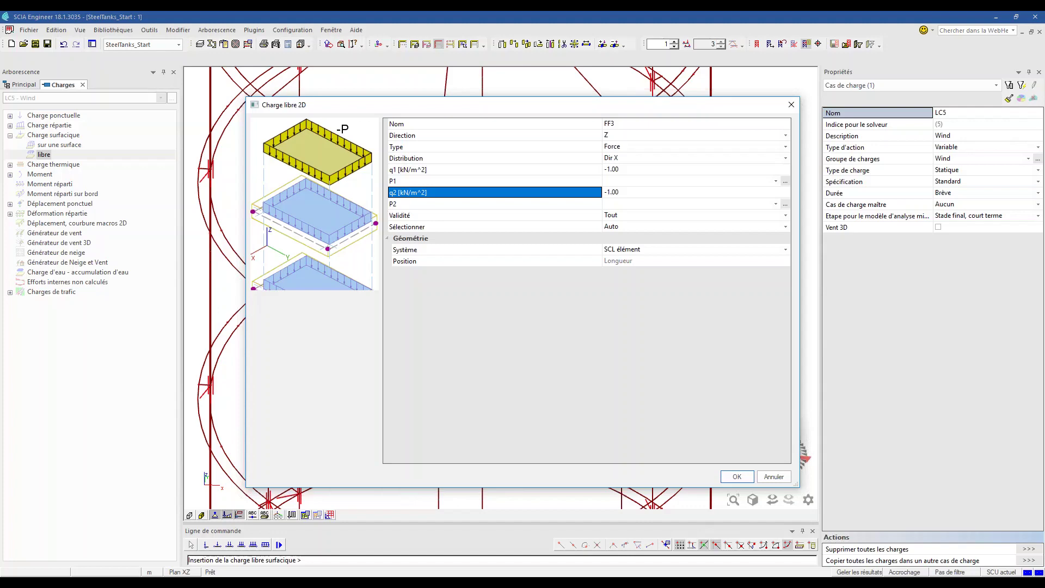
pyautogui.click(738, 477)
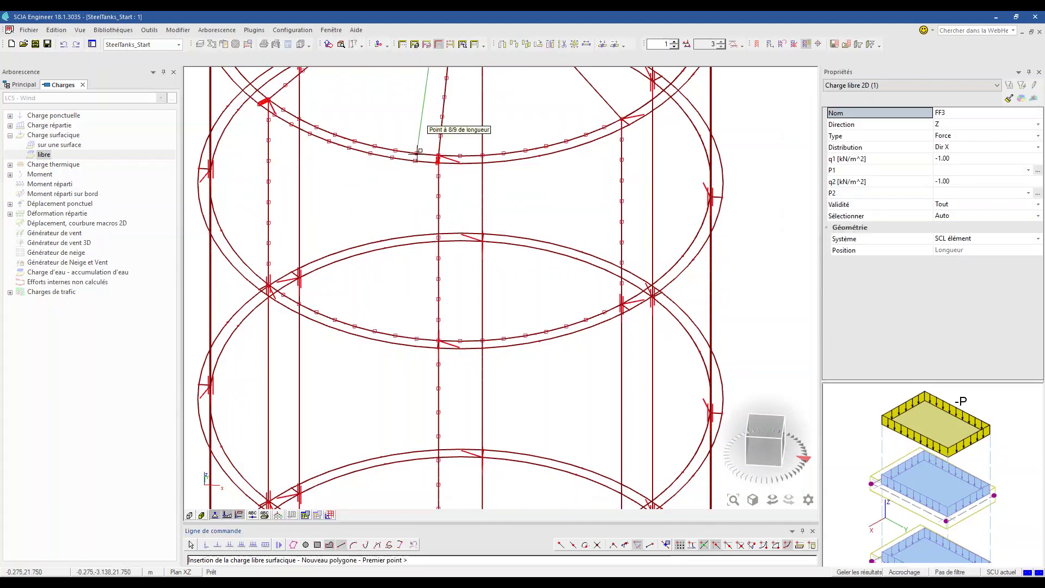
# Draw the load's rectangle between the ninth-division points beside the front vertical seam, from 21.750 m down to 8.000 m height, about 0.55 m wide.
pyautogui.scroll(-5, 433, 169)
pyautogui.scroll(3, 433, 238)
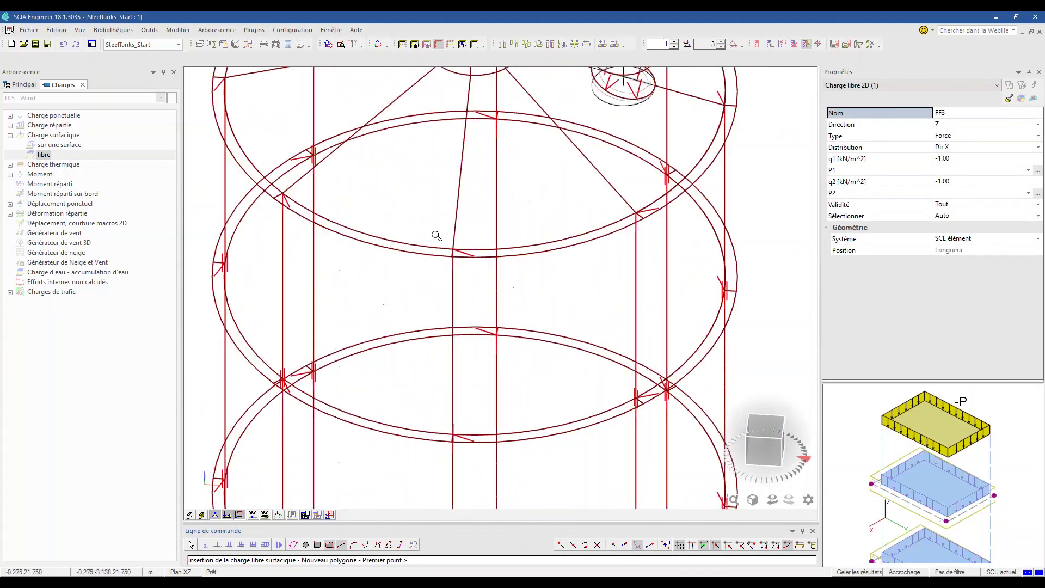
pyautogui.moveTo(439, 233); pyautogui.dragTo(442, 271, button='middle')
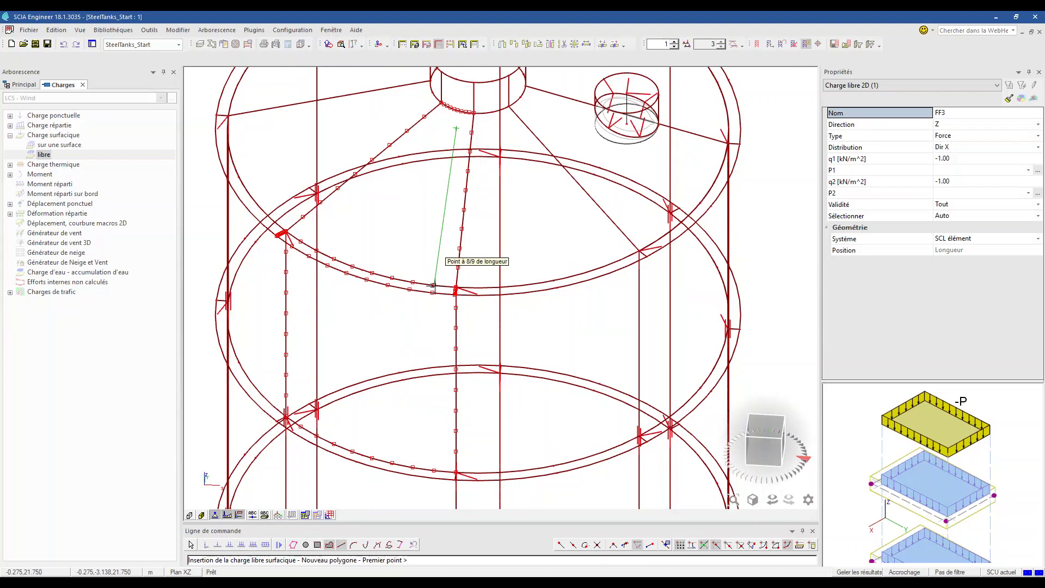
pyautogui.click(434, 285)
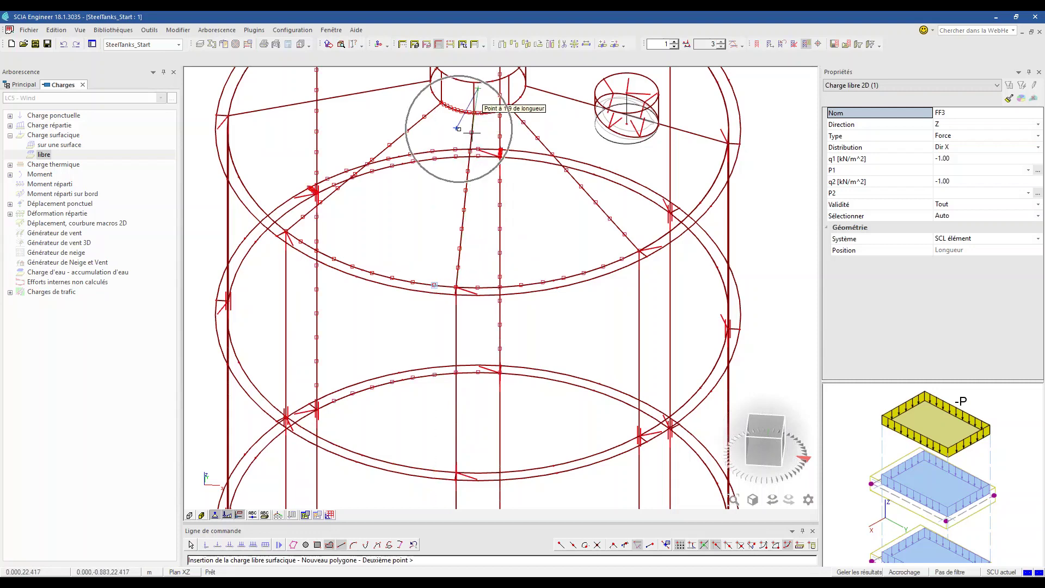
pyautogui.scroll(-3, 435, 272)
pyautogui.scroll(-2, 435, 272)
pyautogui.scroll(6, 435, 332)
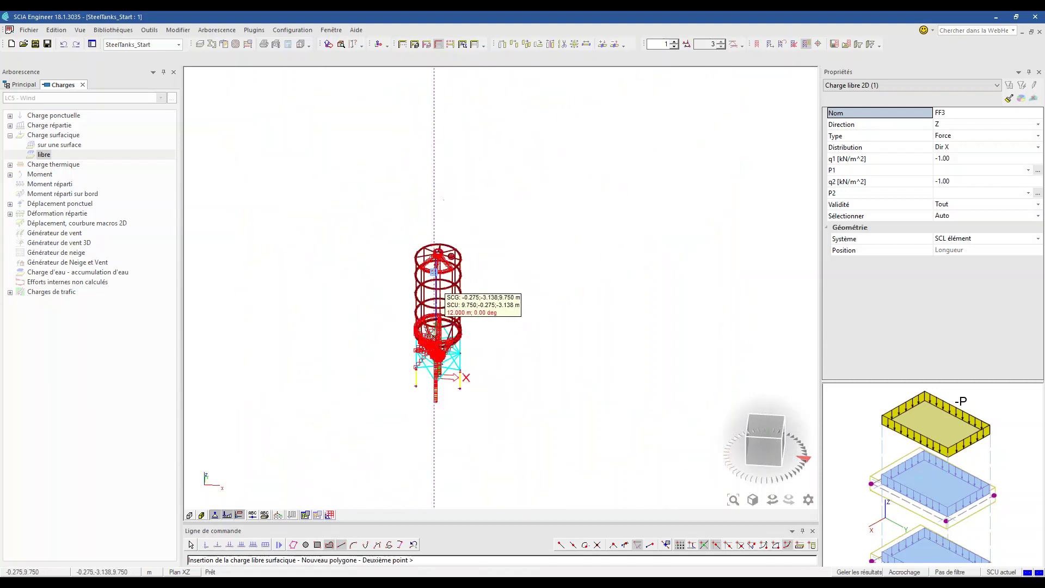
pyautogui.scroll(2, 434, 336)
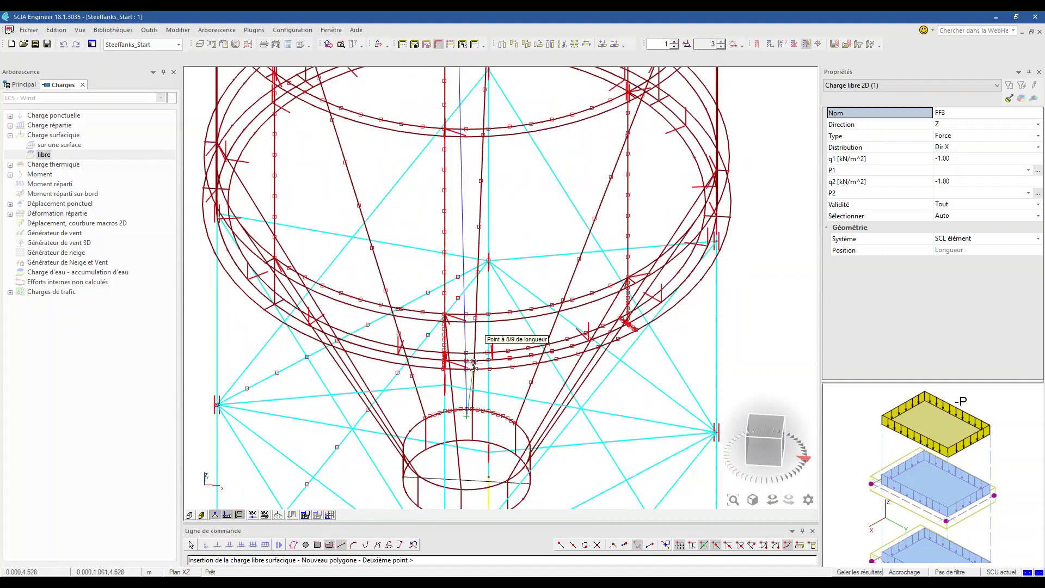
pyautogui.scroll(2, 436, 321)
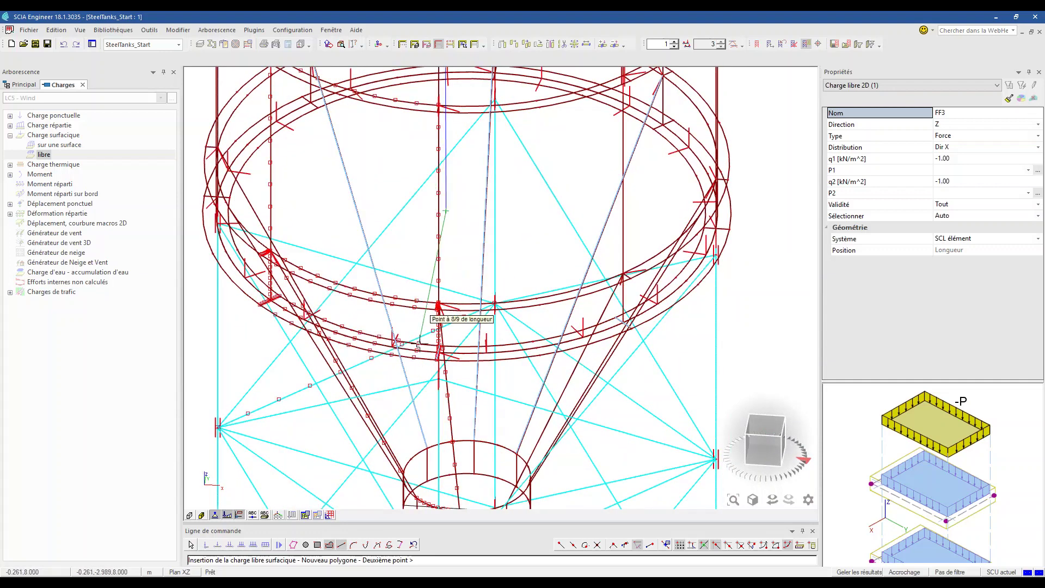
pyautogui.scroll(2, 419, 350)
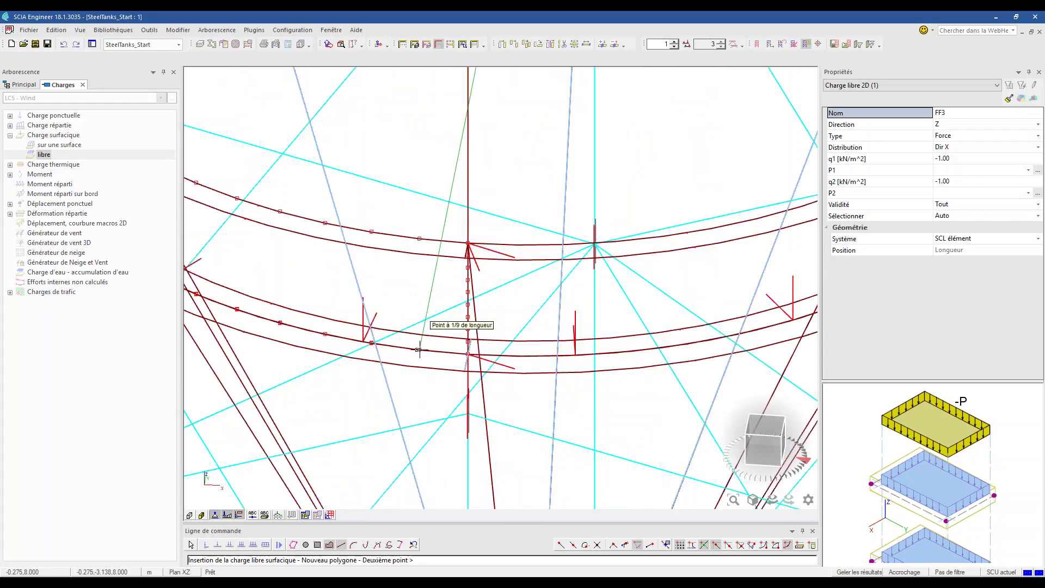
pyautogui.click(419, 350)
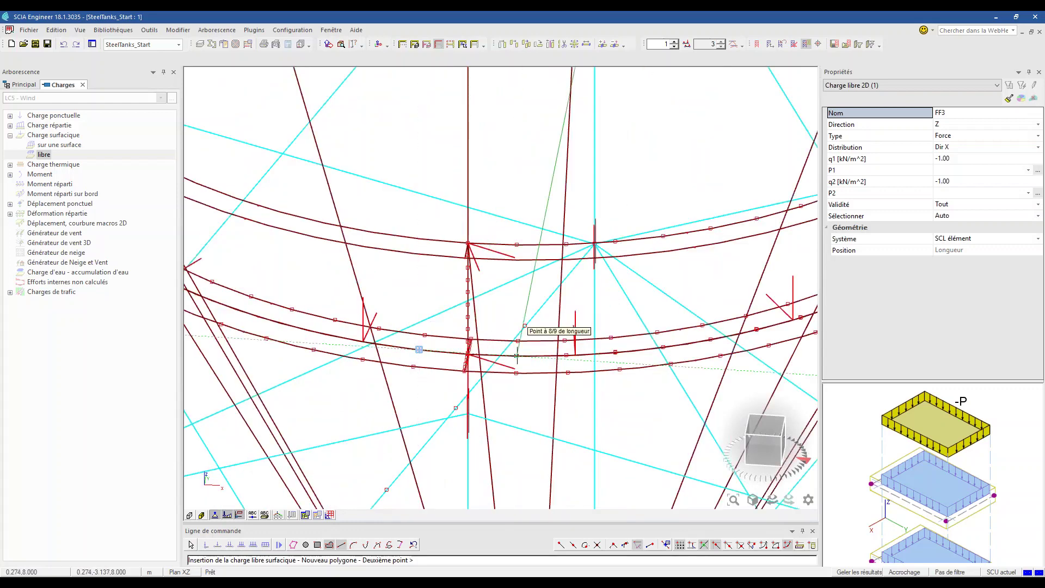
pyautogui.scroll(-5, 597, 360)
pyautogui.scroll(5, 524, 143)
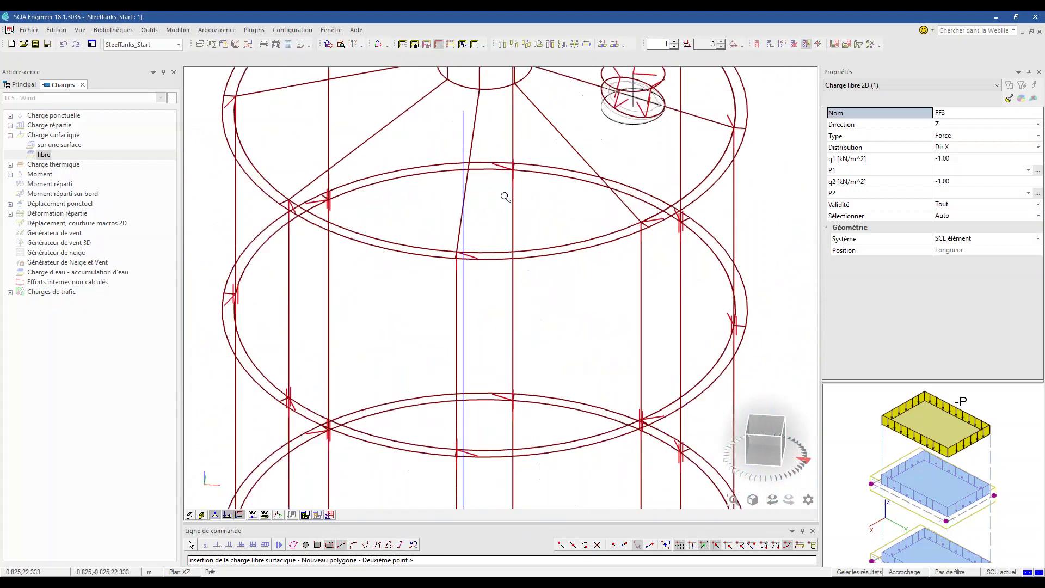
pyautogui.click(478, 253)
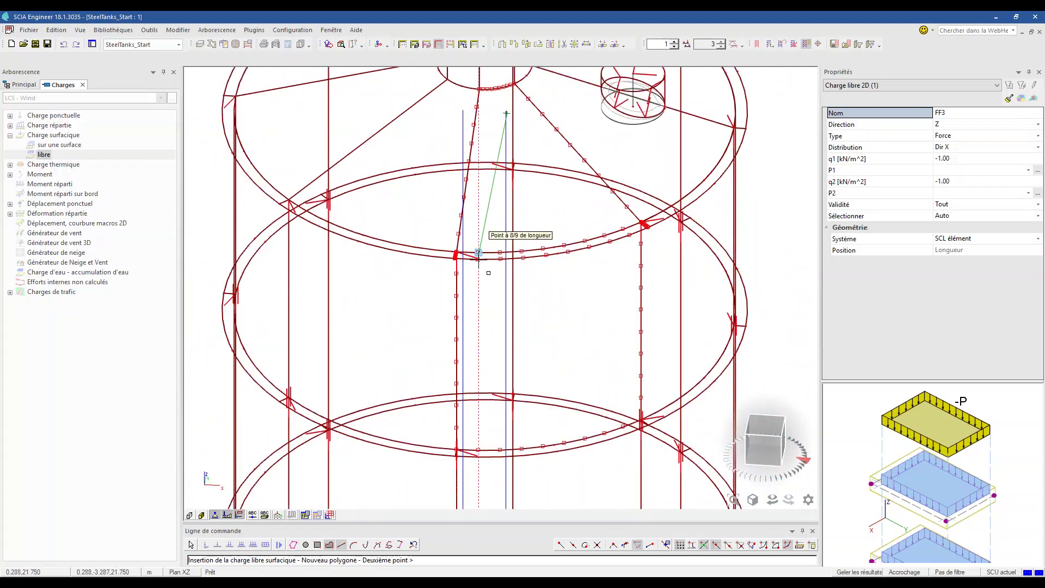
pyautogui.press('Escape')
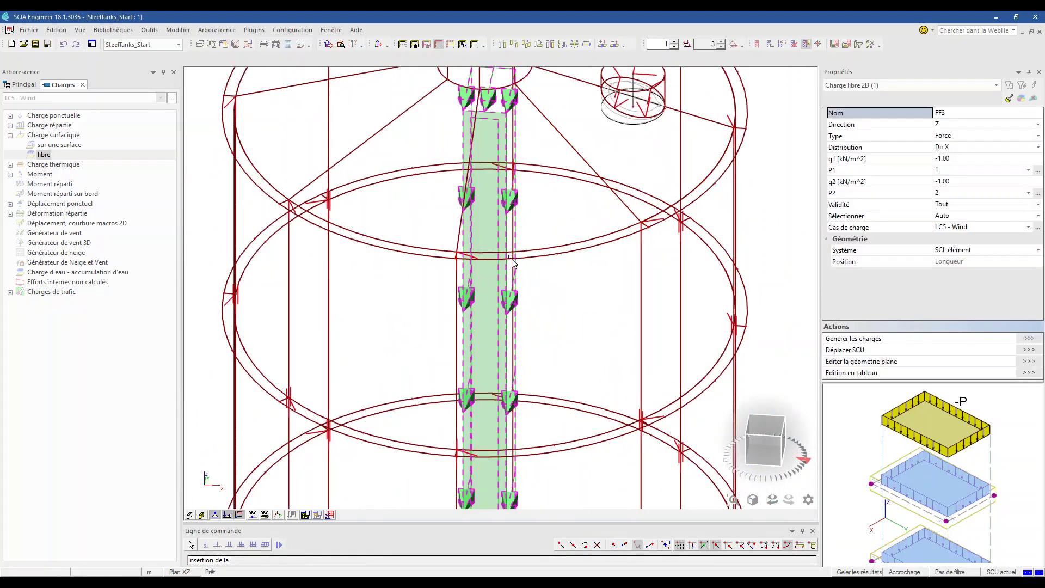
# Enable snapping to Points milieux and disable snapping to Points sur ligne-courbe - N-èmes.
pyautogui.scroll(-5, 510, 299)
pyautogui.moveTo(520, 388); pyautogui.dragTo(489, 272, button='middle')
pyautogui.moveTo(561, 397)
pyautogui.keyDown('ctrl'); pyautogui.mouseDown(button='right')
pyautogui.moveTo(425, 369)
pyautogui.moveTo(491, 397)
pyautogui.moveTo(557, 401)
pyautogui.mouseUp(button='right'); pyautogui.keyUp('ctrl')
pyautogui.moveTo(520, 216); pyautogui.dragTo(550, 286, button='middle')
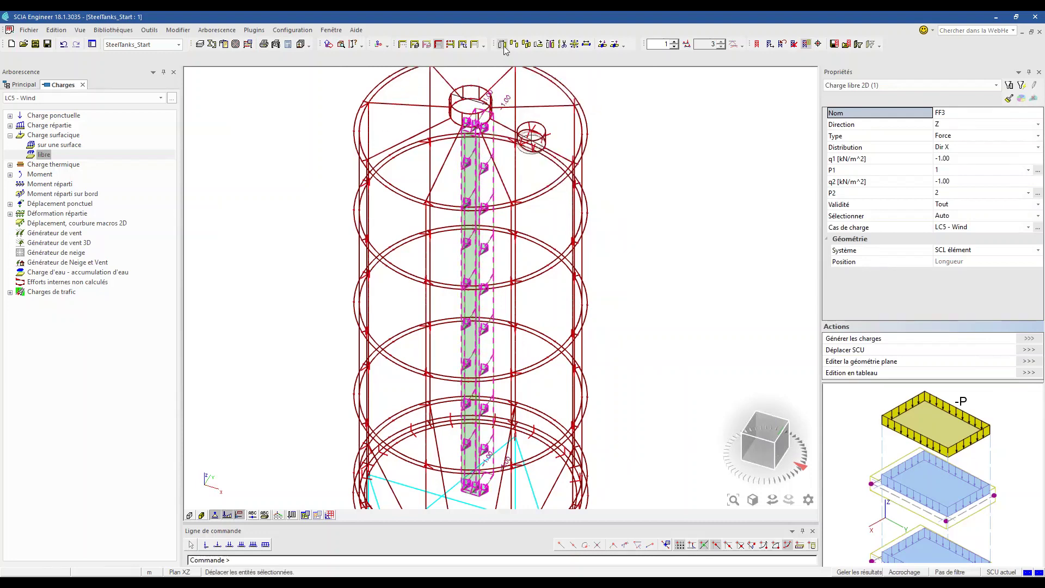
pyautogui.scroll(-2, 501, 47)
pyautogui.click(666, 544)
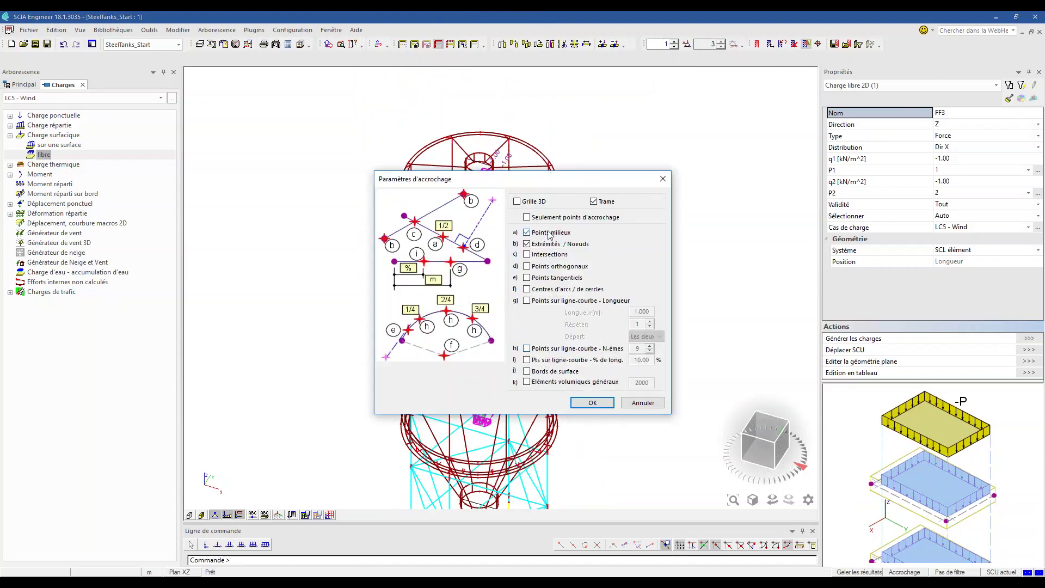
pyautogui.click(592, 402)
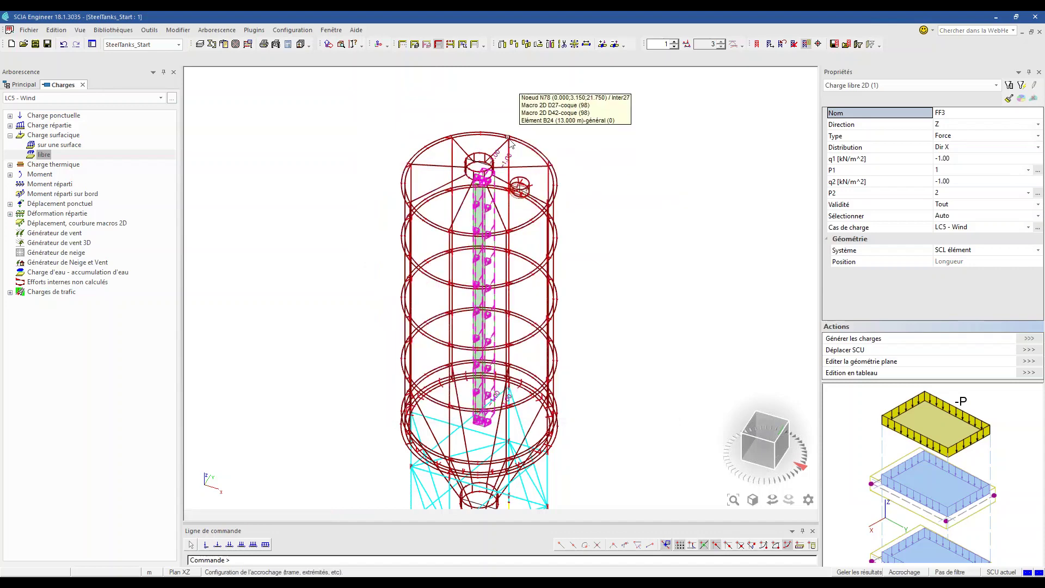
# Move the wind load strip by the midpoint of its top edge onto the top node of the front vertical seam.
pyautogui.hotkey('ctrl', 'm')
pyautogui.scroll(5, 469, 177)
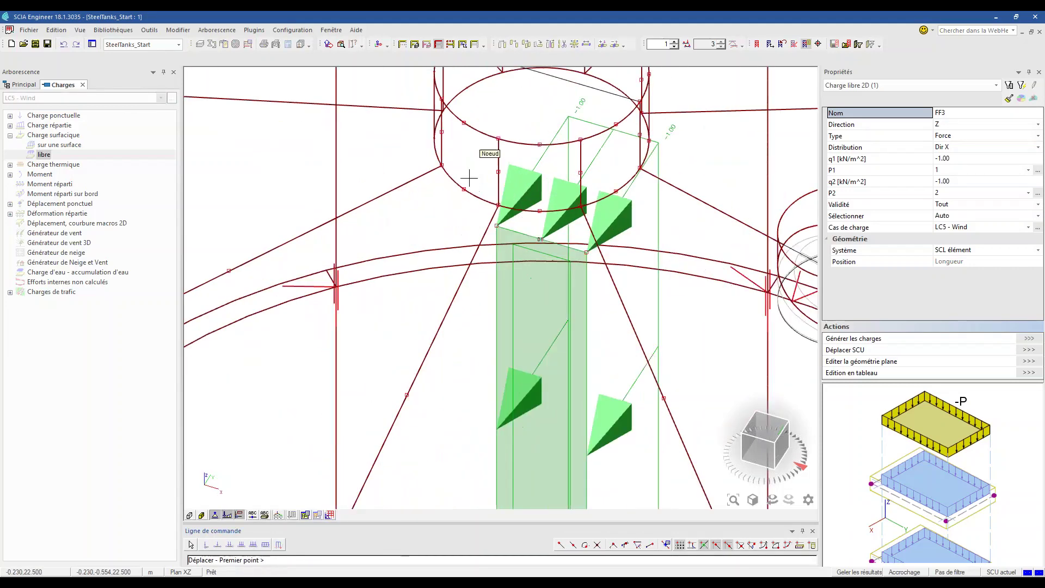
pyautogui.click(539, 238)
pyautogui.scroll(-5, 539, 239)
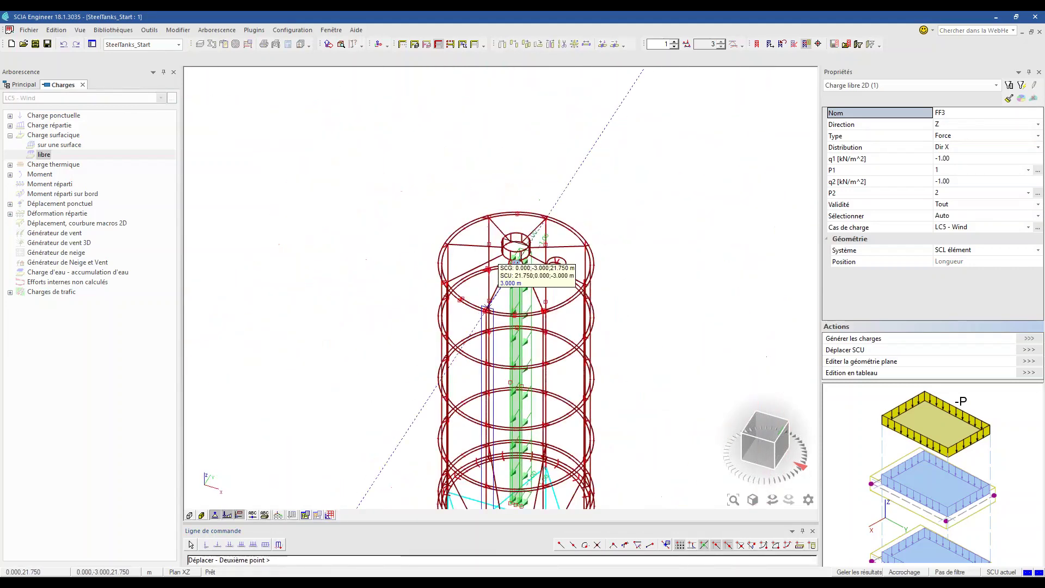
pyautogui.scroll(5, 487, 309)
pyautogui.click(504, 296)
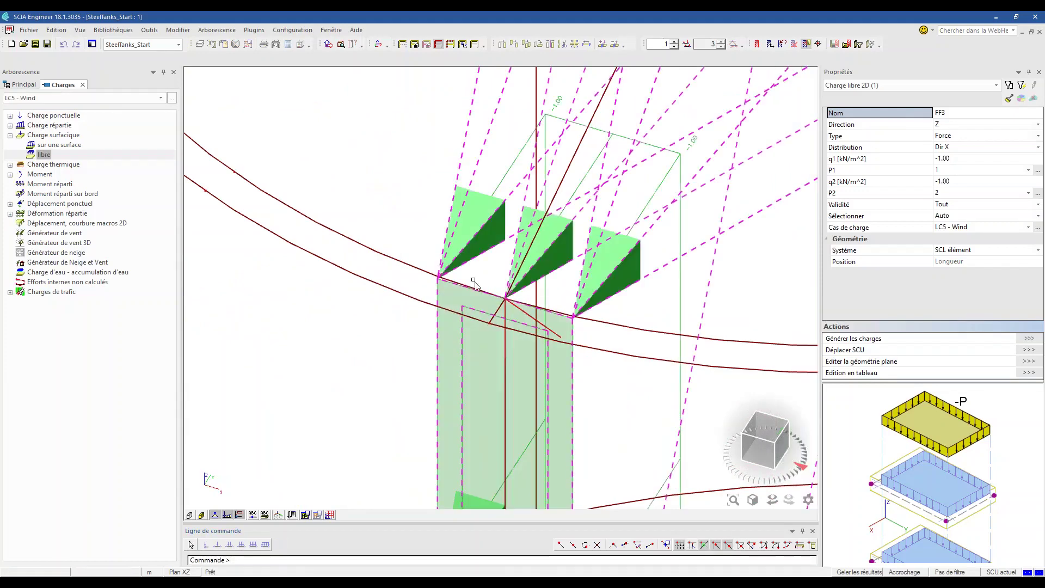
pyautogui.scroll(-5, 487, 283)
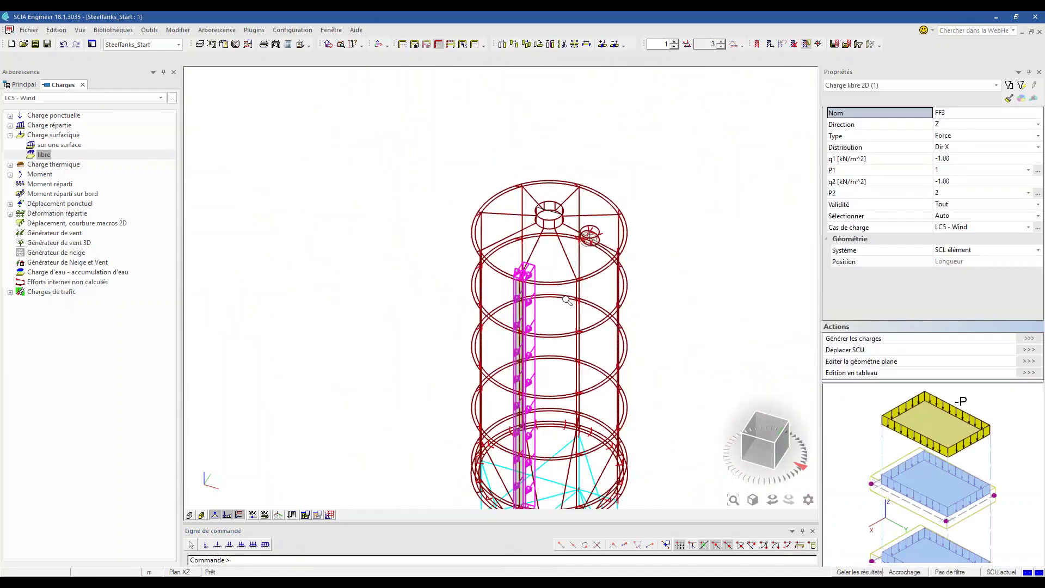
pyautogui.moveTo(591, 342); pyautogui.dragTo(545, 270, button='middle')
pyautogui.keyDown('ctrl'); pyautogui.moveTo(672, 311); pyautogui.dragTo(672, 299, button='right'); pyautogui.keyUp('ctrl')
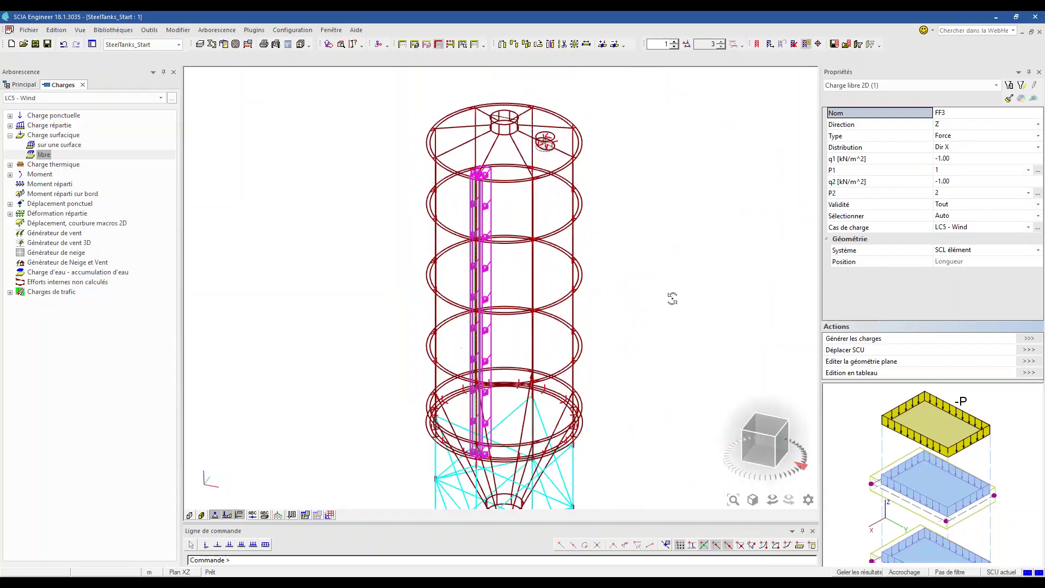
# Set the moved load's validity to Intervalle, from -3.000 m to 3.000 m.
pyautogui.click(844, 206)
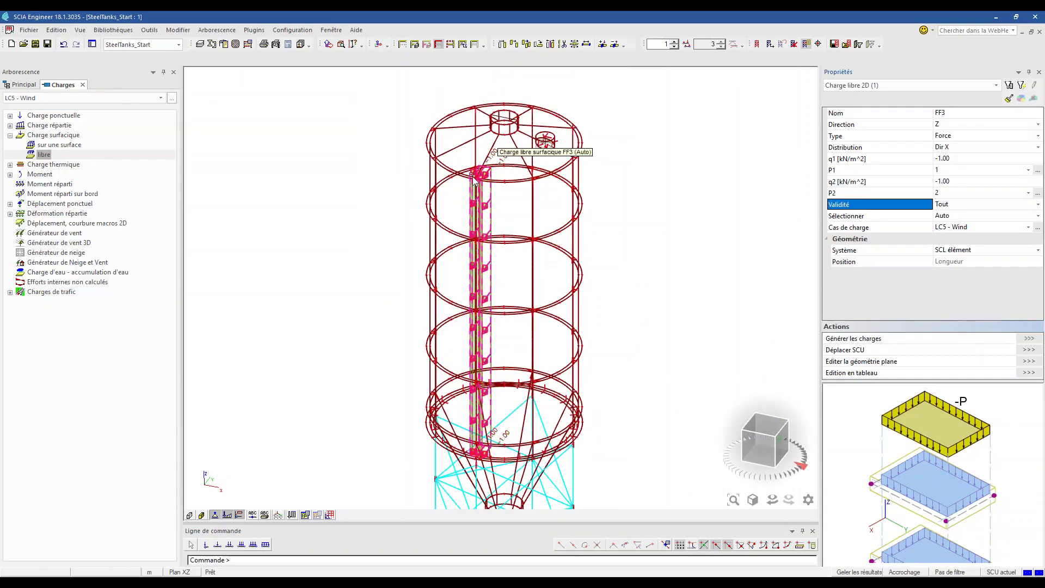
pyautogui.scroll(3, 669, 181)
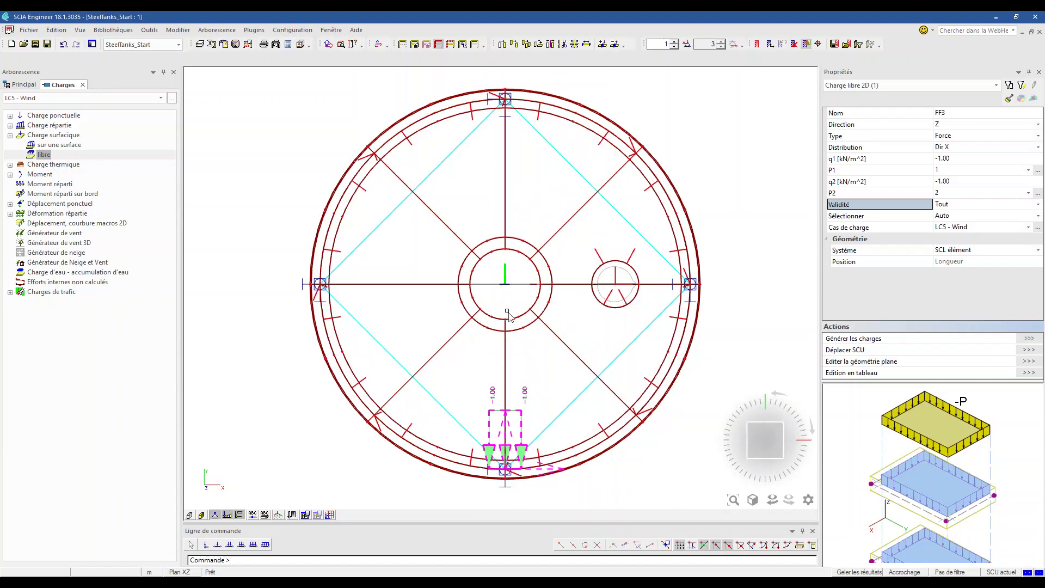
pyautogui.click(947, 207)
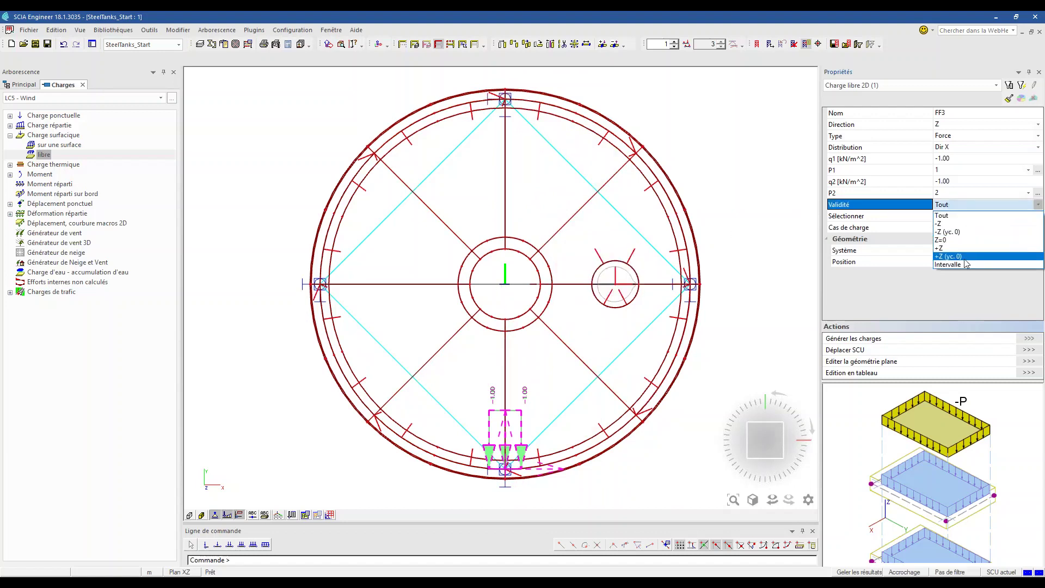
pyautogui.click(958, 265)
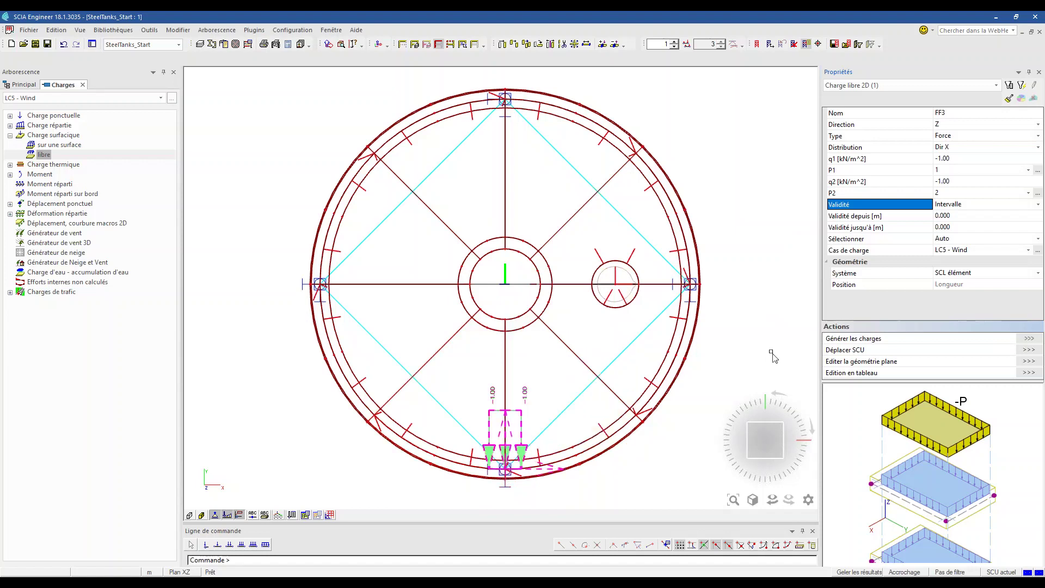
pyautogui.click(943, 216)
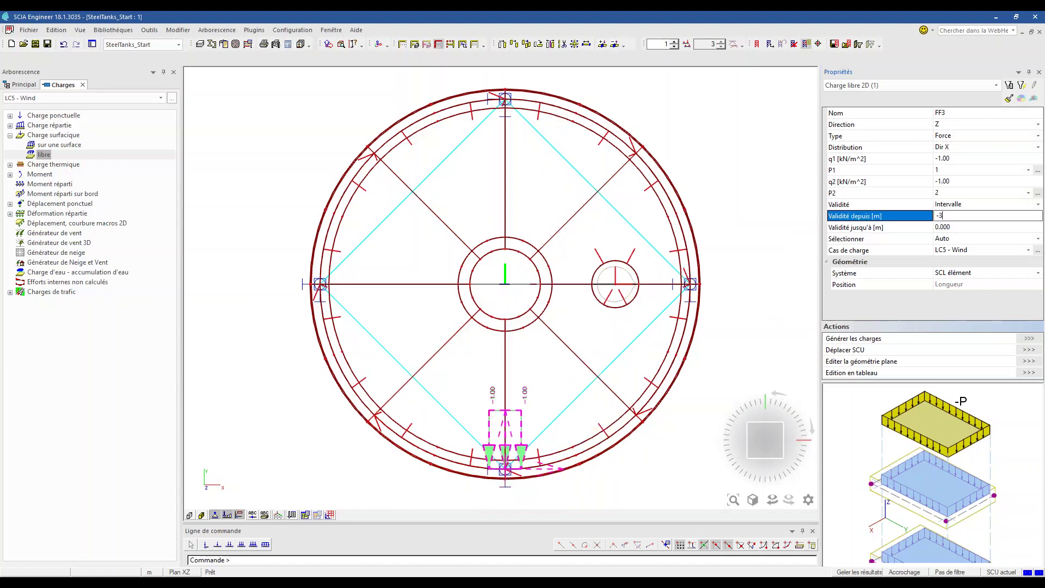
pyautogui.write('-3')
pyautogui.click(956, 228)
pyautogui.write('3')
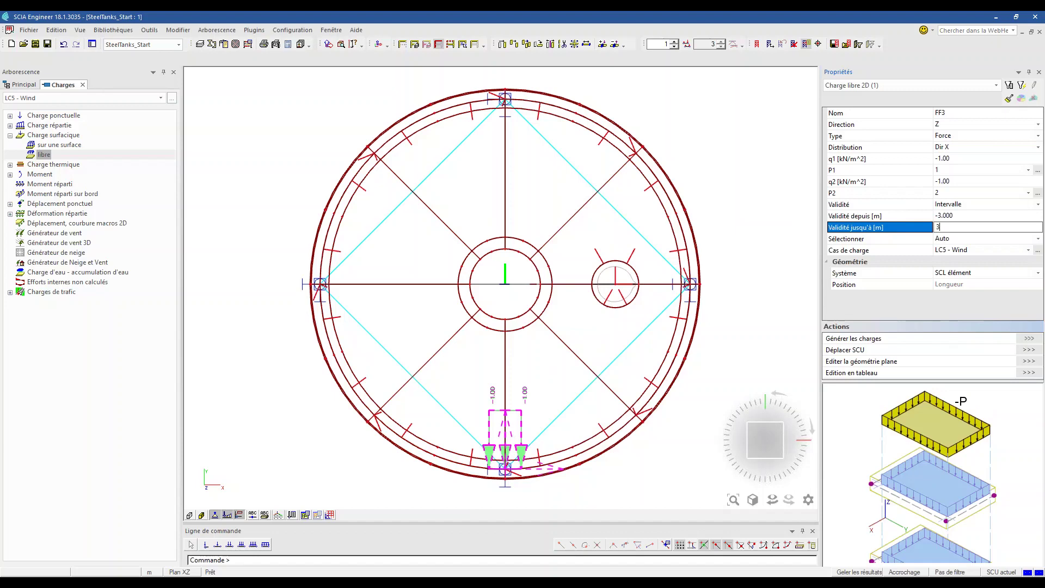
pyautogui.press('Return')
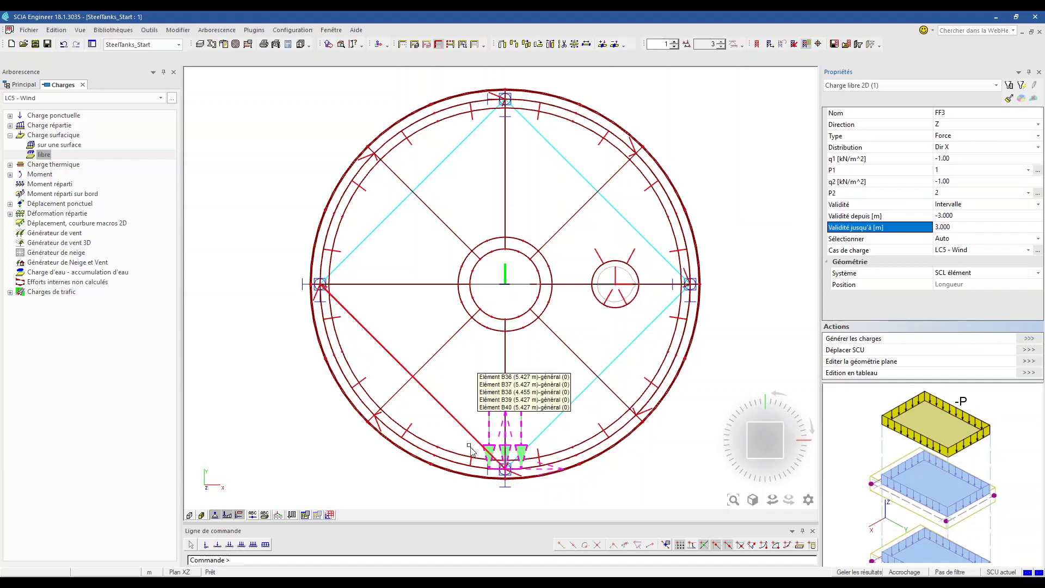
# Switch the working plane to XY and multicopy the load around the silo with 36 copies rotated 10 degrees about Z, excluding the last copy.
pyautogui.scroll(-2, 583, 462)
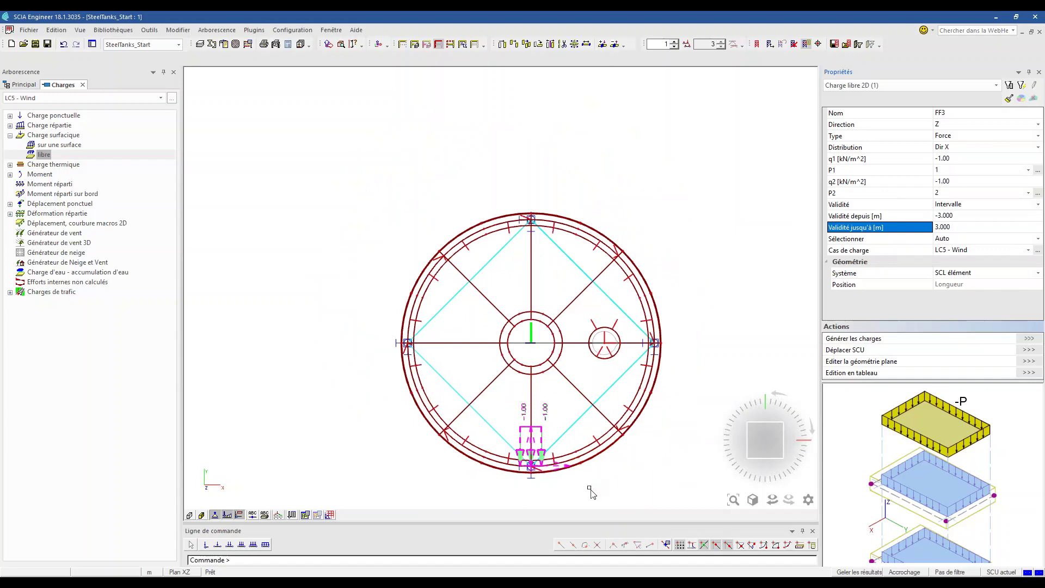
pyautogui.keyDown('ctrl'); pyautogui.moveTo(591, 492); pyautogui.dragTo(490, 381, button='right'); pyautogui.keyUp('ctrl')
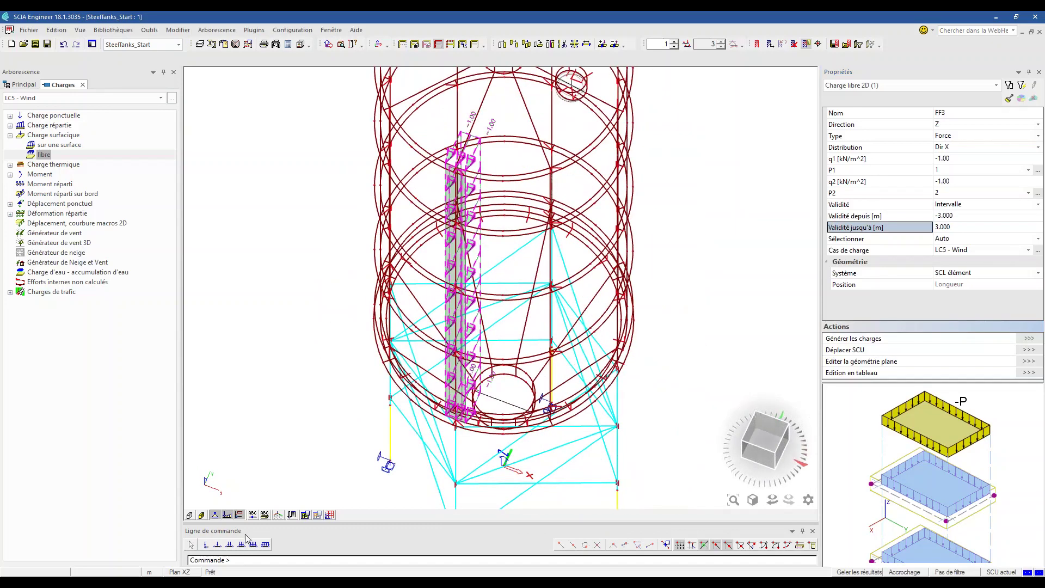
pyautogui.click(179, 571)
pyautogui.scroll(-3, 282, 427)
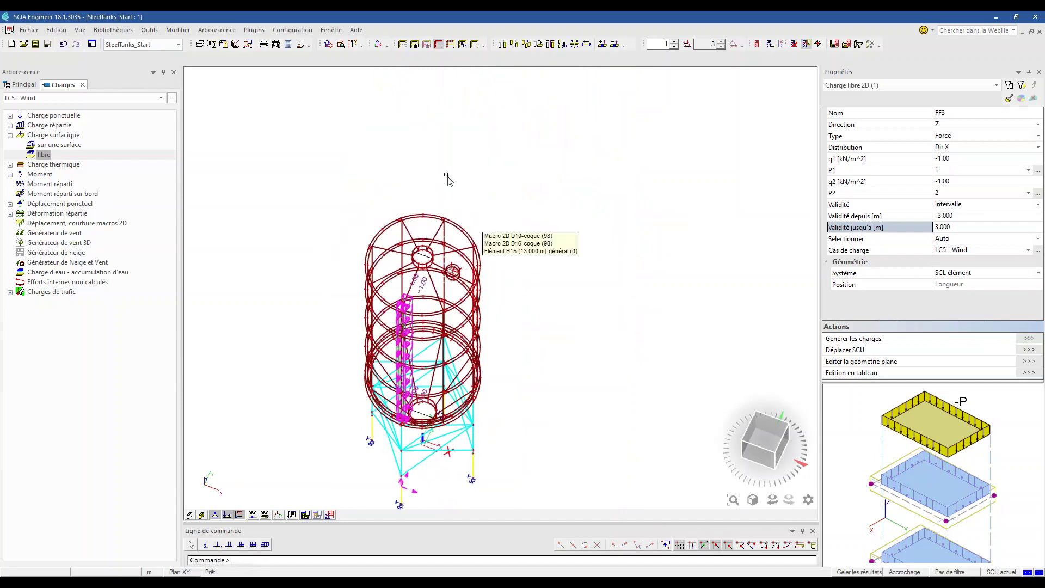
pyautogui.click(525, 44)
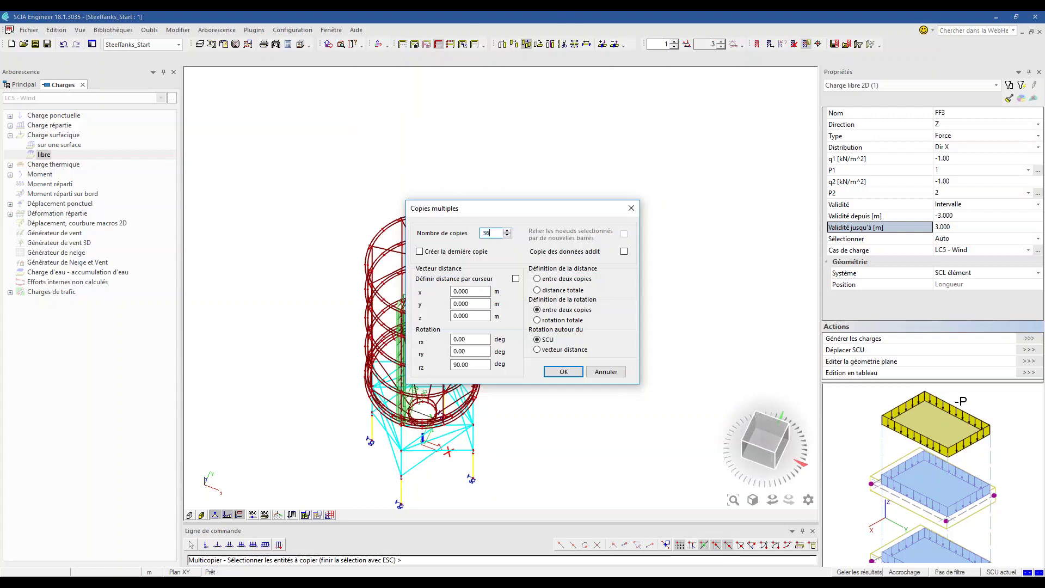
pyautogui.doubleClick(470, 365)
pyautogui.write('10')
pyautogui.click(560, 372)
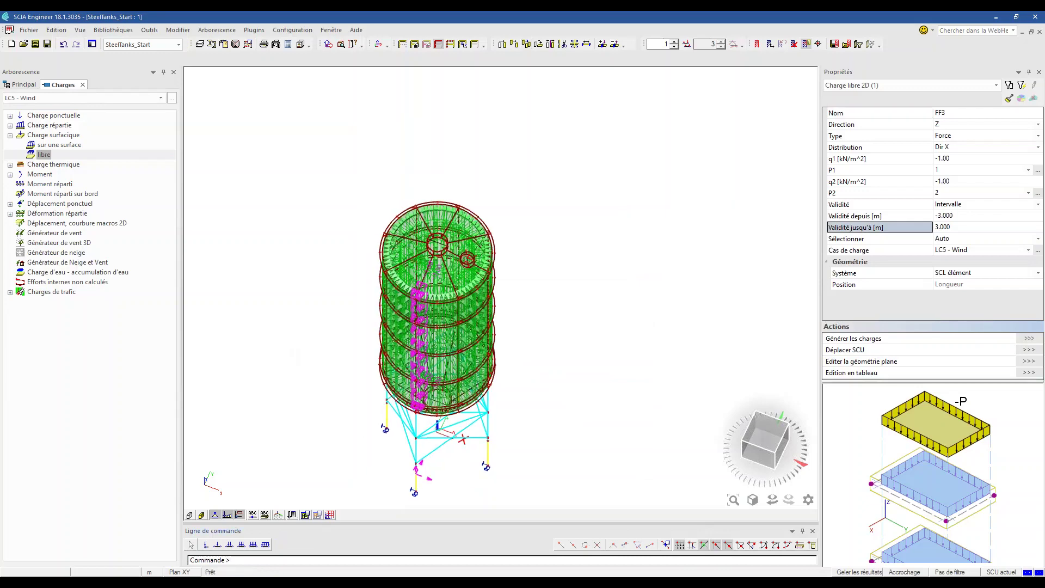
pyautogui.press('z')
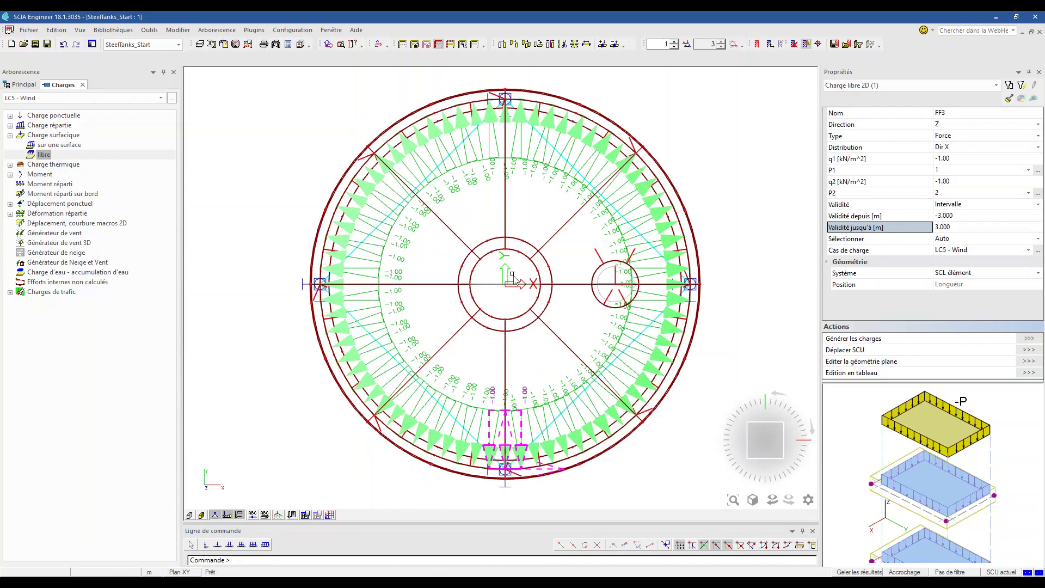
pyautogui.keyDown('ctrl'); pyautogui.moveTo(567, 415); pyautogui.dragTo(328, 314, button='right'); pyautogui.keyUp('ctrl')
pyautogui.scroll(-5, 315, 332)
pyautogui.press('Escape')
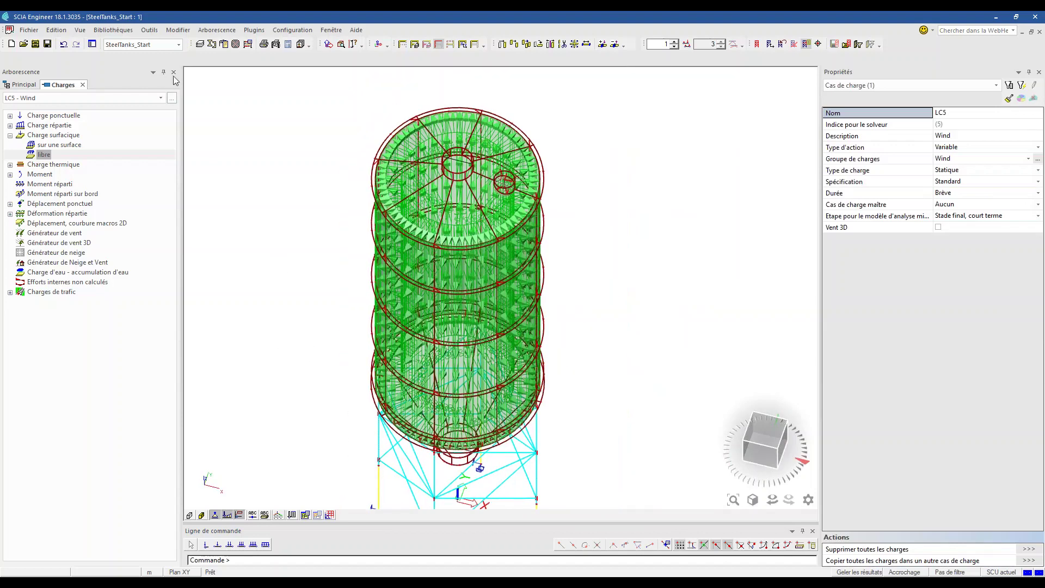
# Show the table editor and list the free surface loads (Charge surfacique libre).
pyautogui.click(153, 32)
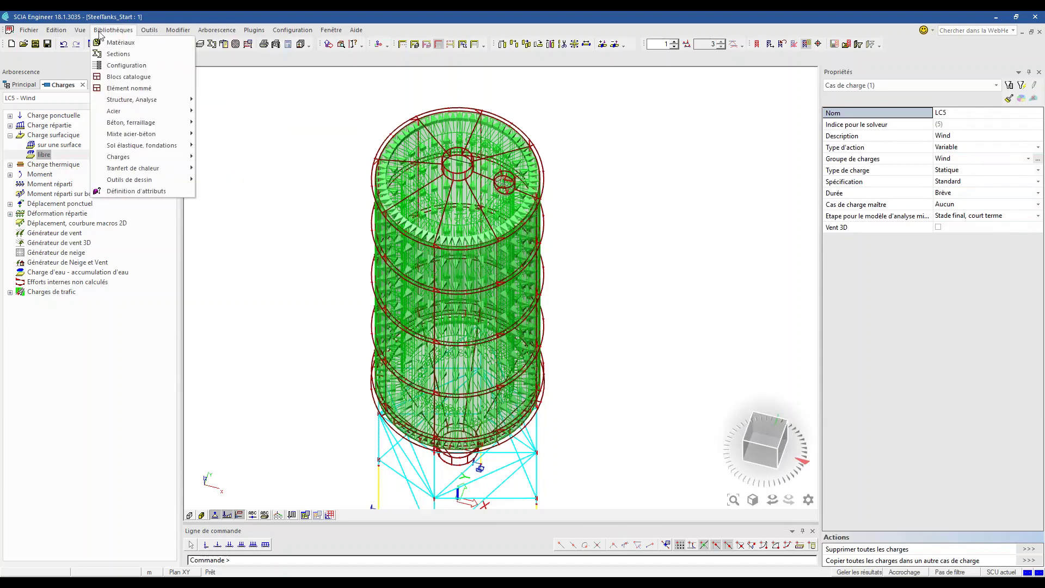
pyautogui.moveTo(85, 34)
pyautogui.moveTo(109, 90)
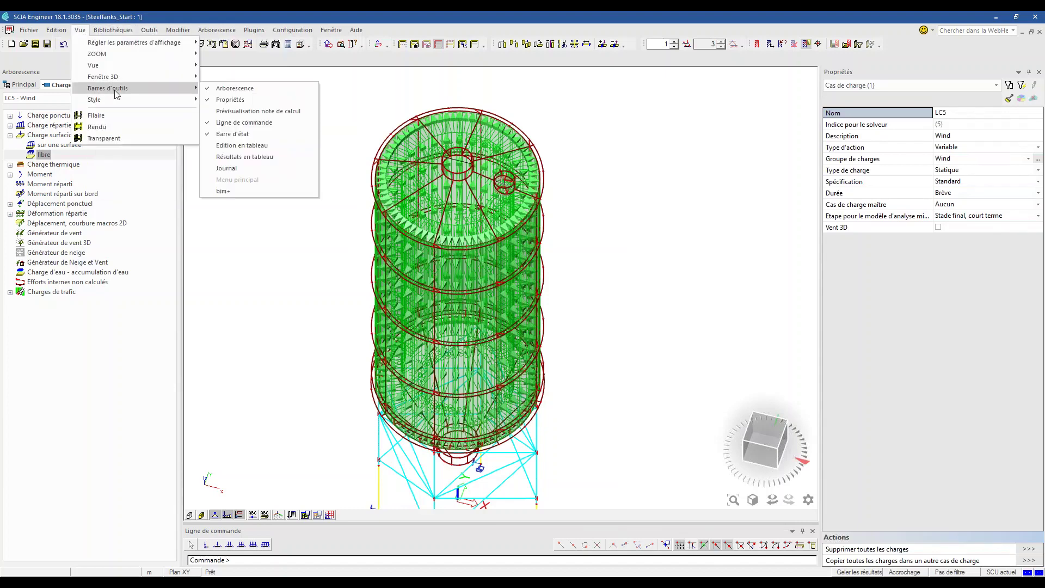
pyautogui.click(283, 145)
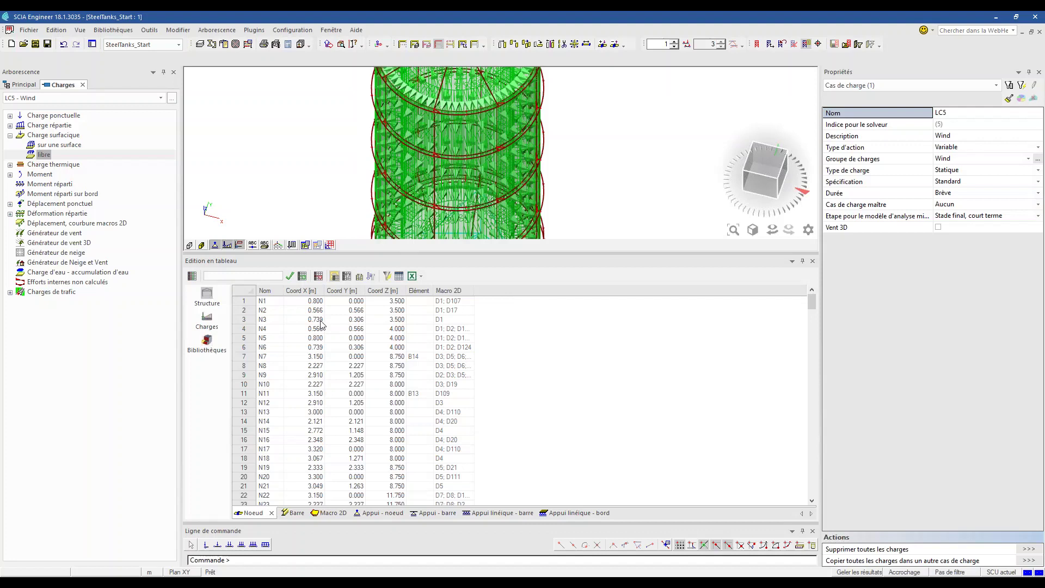
pyautogui.click(324, 301)
pyautogui.click(207, 317)
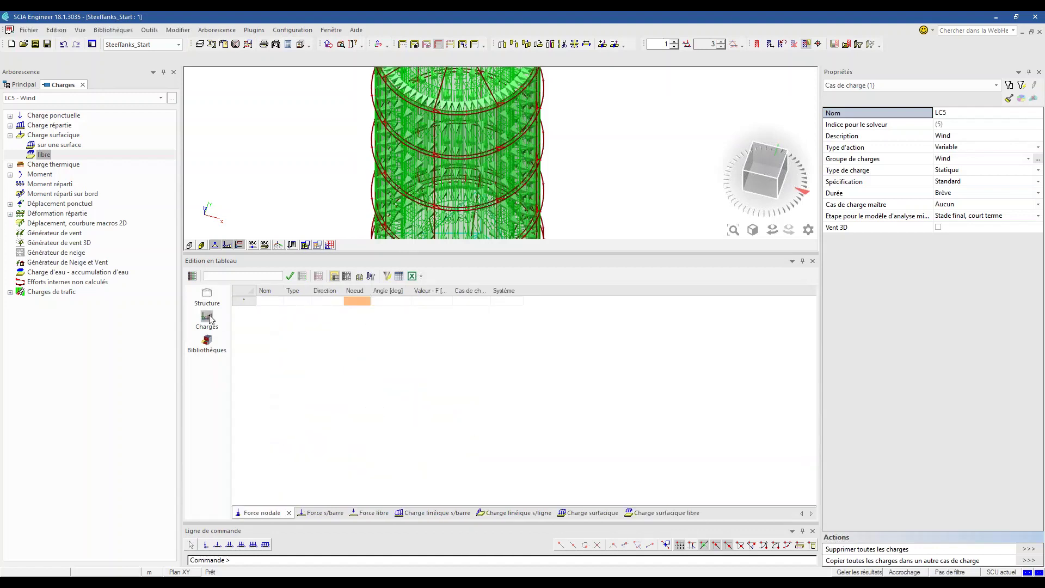
pyautogui.click(650, 515)
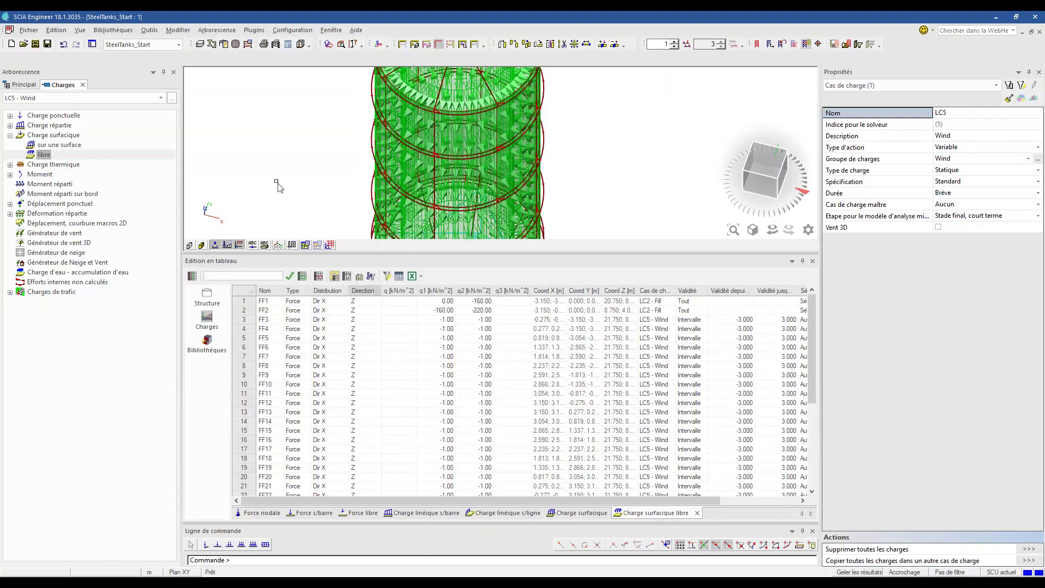
# Select one free surface wind load on the shell and extend the selection to all loads with the same q1.
pyautogui.scroll(-2, 291, 174)
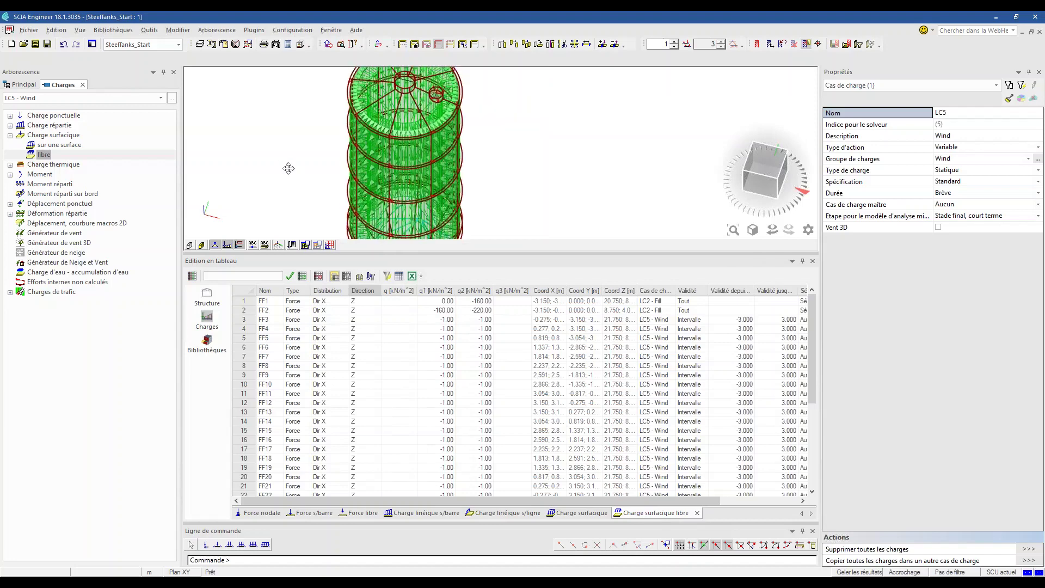
pyautogui.click(436, 311)
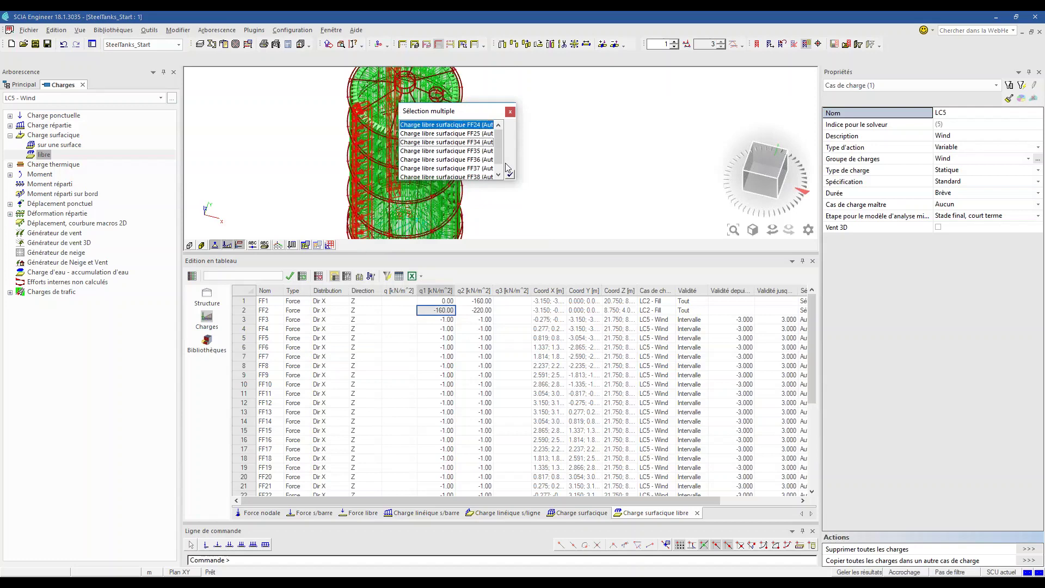
pyautogui.click(447, 126)
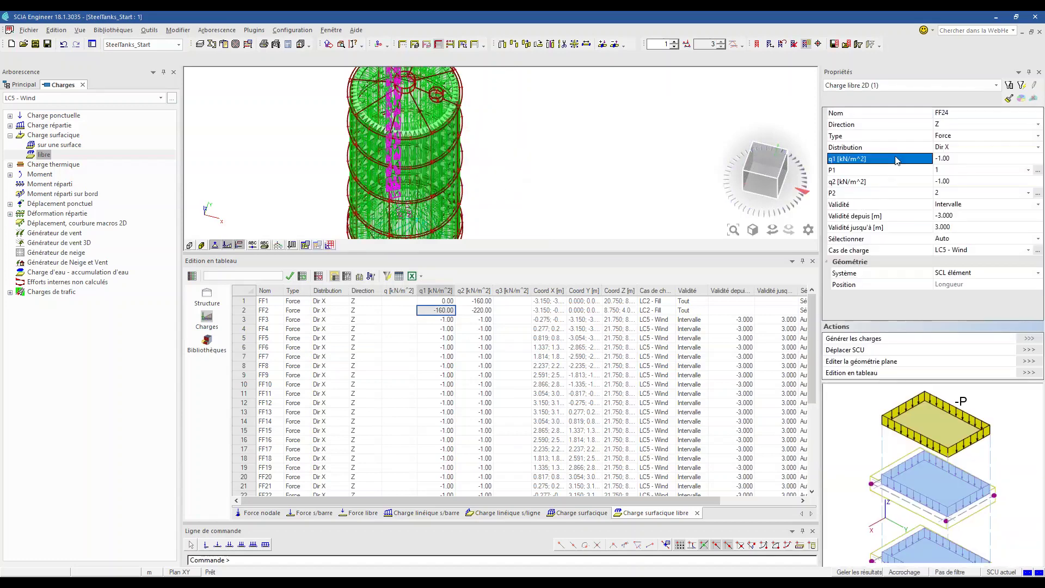
pyautogui.click(1020, 85)
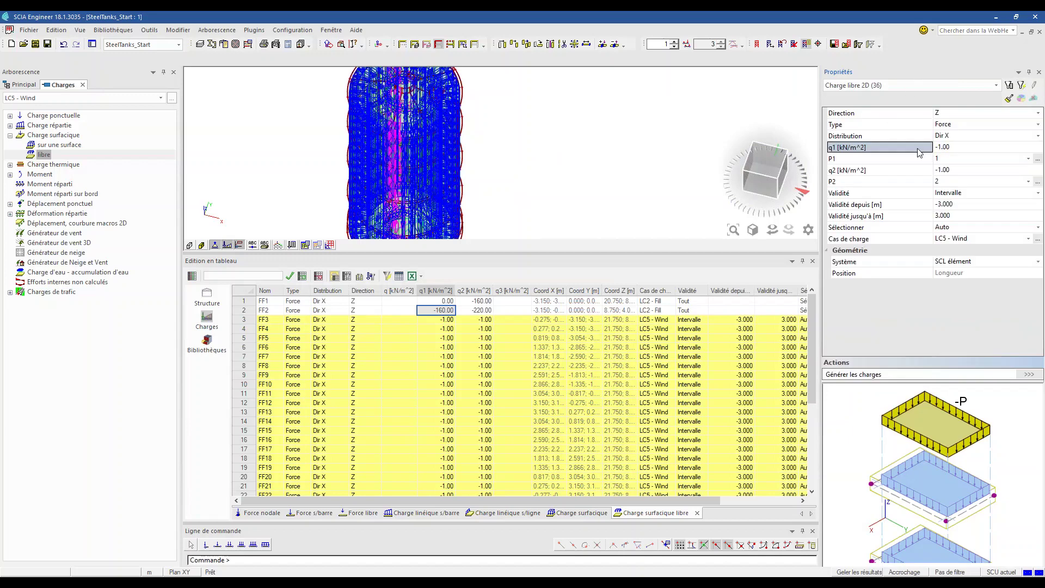
# Limit the free surface load table to the selected wind loads and look through its rows from start to end.
pyautogui.click(359, 276)
pyautogui.click(361, 278)
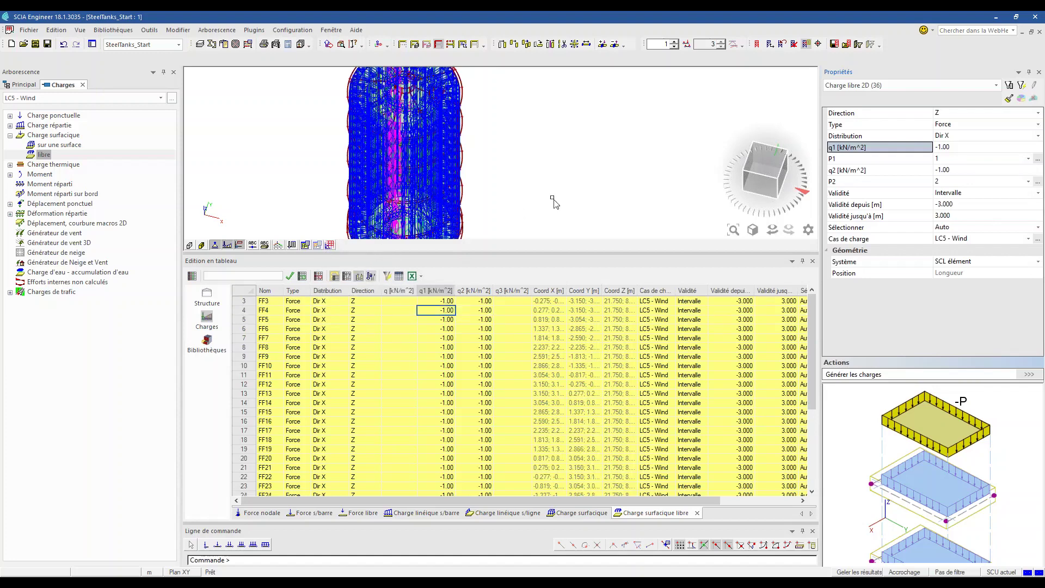
pyautogui.scroll(-2, 531, 216)
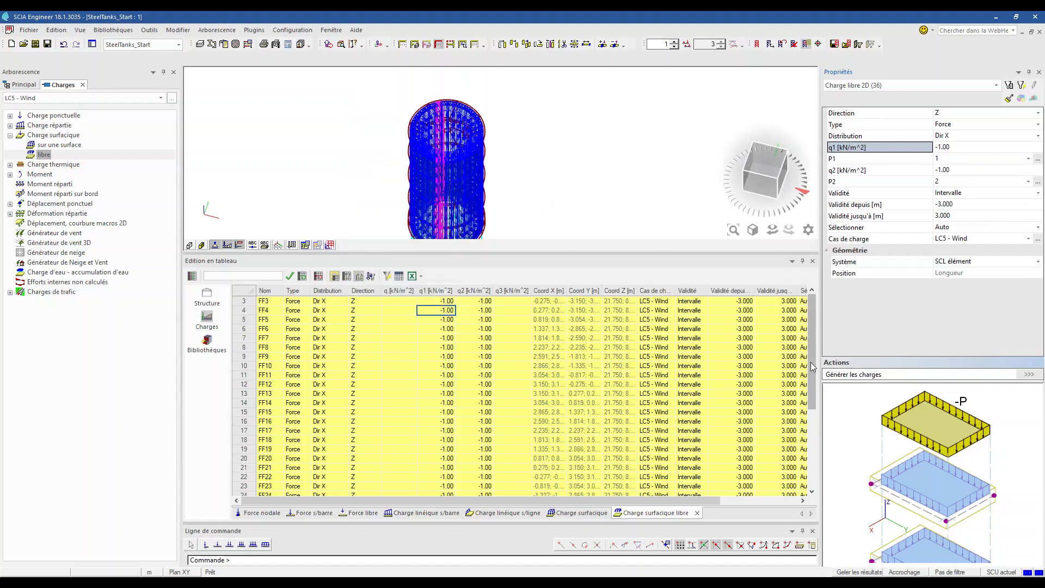
pyautogui.scroll(-5, 812, 379)
pyautogui.moveTo(811, 389); pyautogui.dragTo(809, 312)
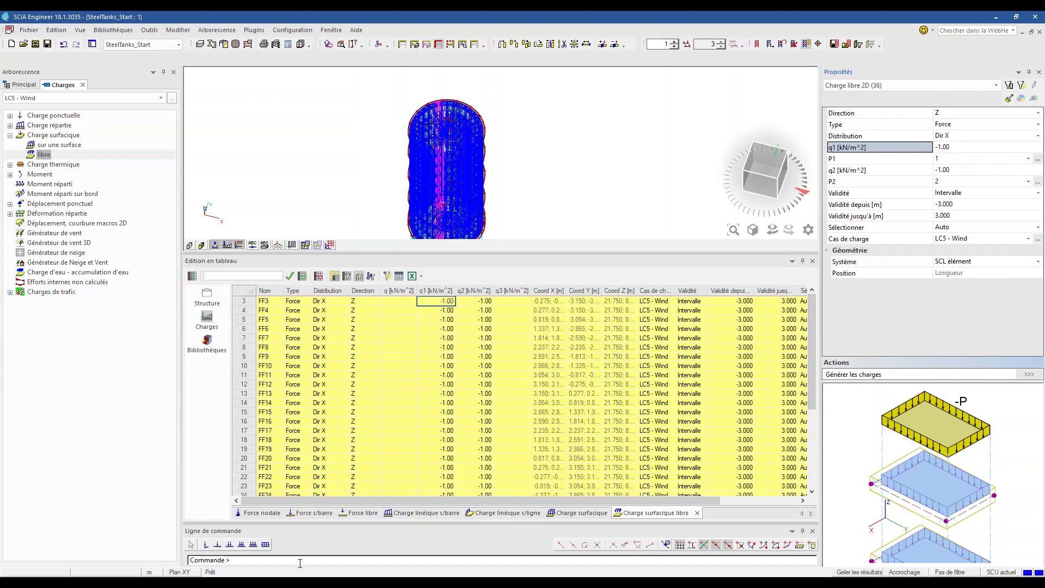
# Switch to the Table input_Wind load workbook in Excel and copy the q1 values in G2:G37 of List1.
pyautogui.hotkey('alt', 'Tab')
pyautogui.click(237, 238)
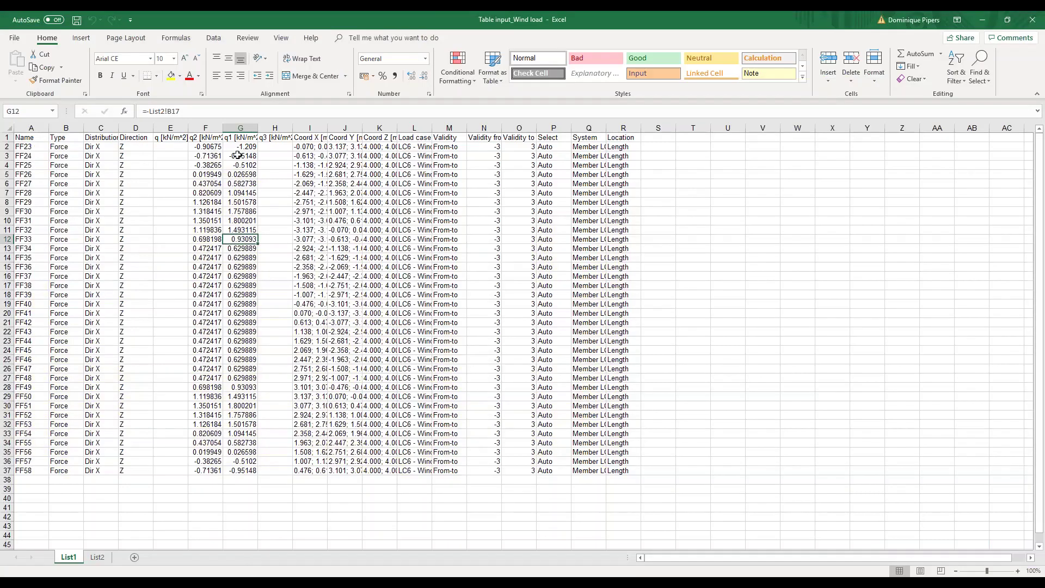
pyautogui.moveTo(240, 147); pyautogui.dragTo(235, 471)
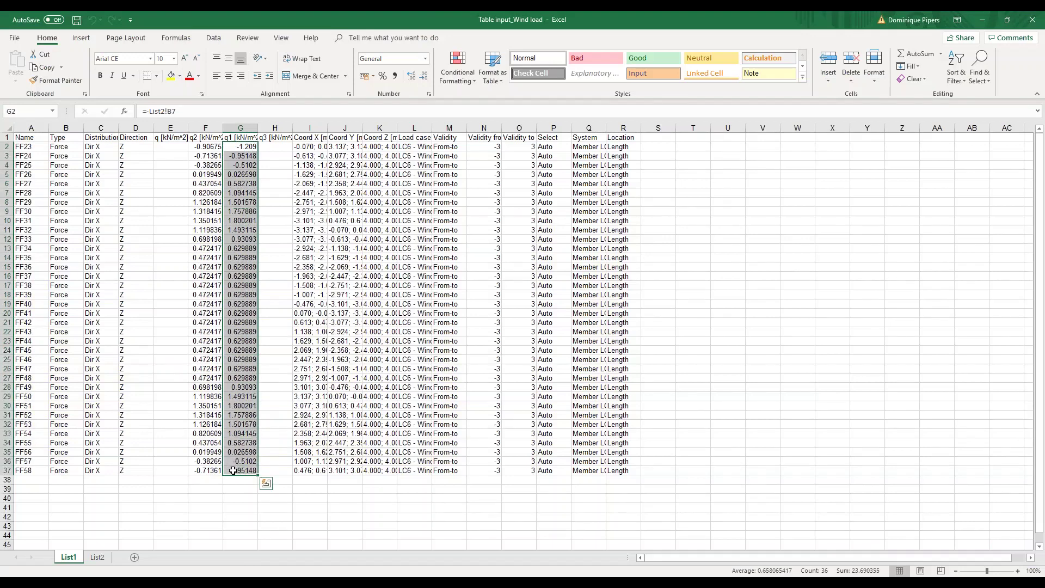
pyautogui.hotkey('ctrl', 'c')
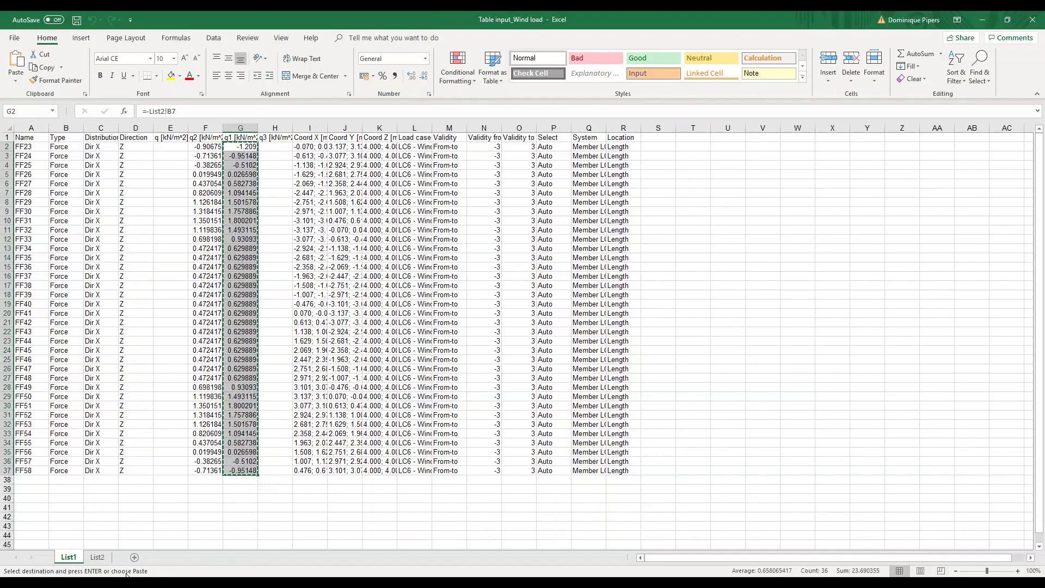
# Switch back to SCIA Engineer and paste the copied values into the q1 column of the free surface loads, starting at FF3.
pyautogui.hotkey('alt', 'Tab')
pyautogui.click(429, 329)
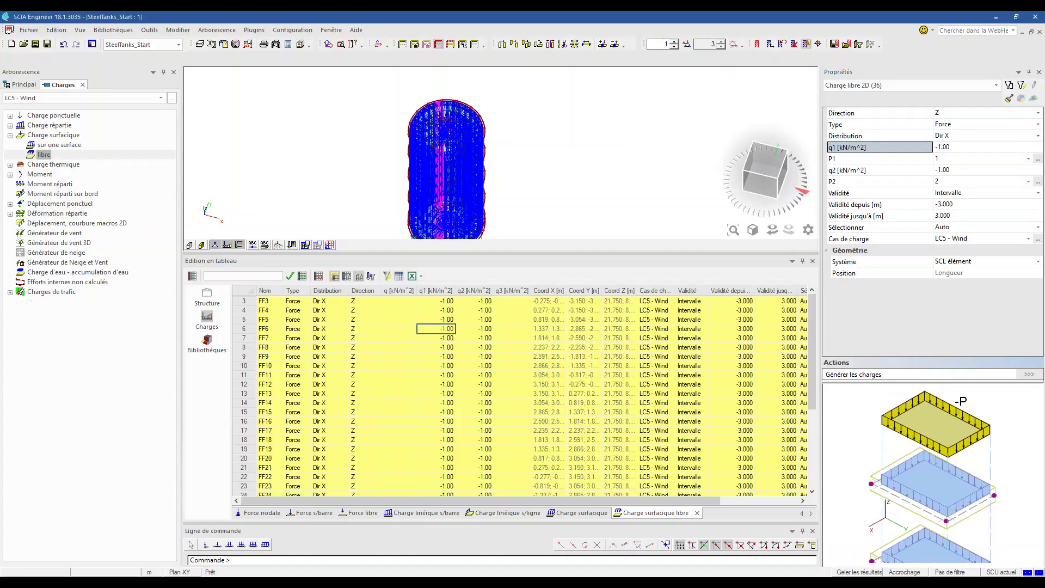
pyautogui.click(436, 302)
pyautogui.hotkey('ctrl', 'v')
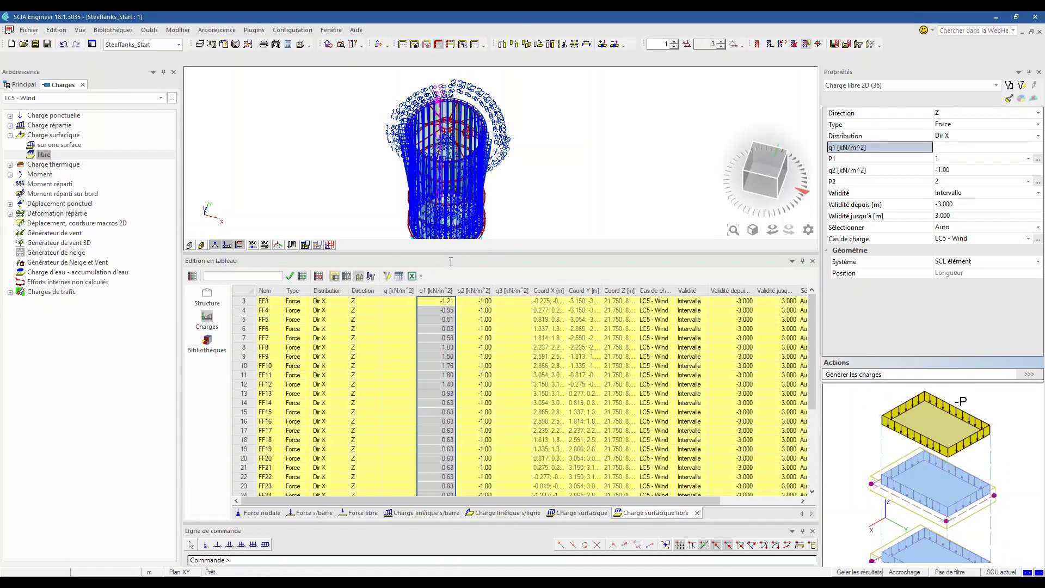
# Copy the q2 values in F2:F37 of the Excel sheet List1 and paste them into the q2 column from FF3 in SCIA Engineer.
pyautogui.hotkey('alt', 'Tab')
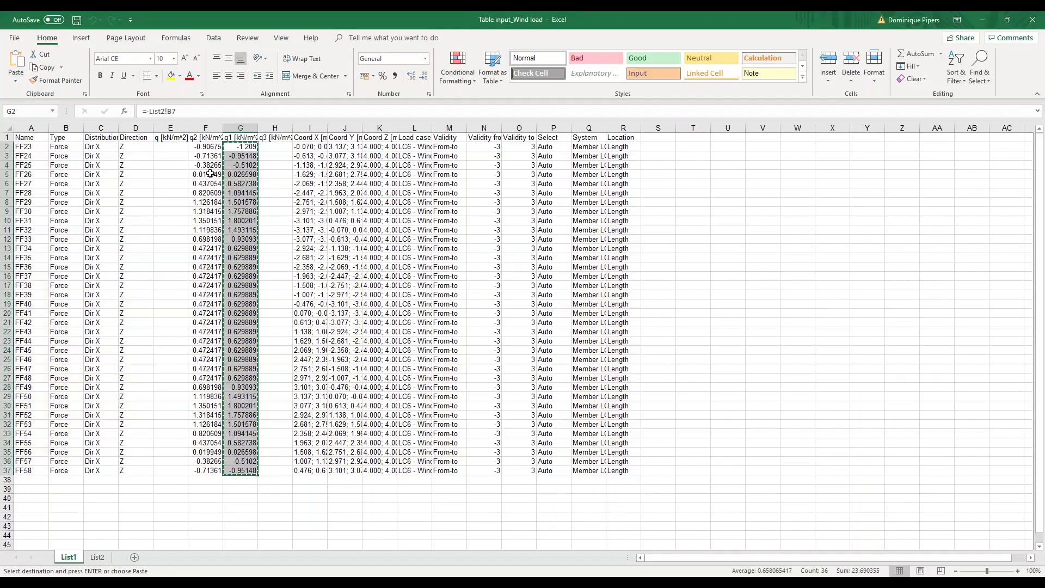
pyautogui.moveTo(206, 147); pyautogui.dragTo(200, 467)
pyautogui.hotkey('ctrl', 'c')
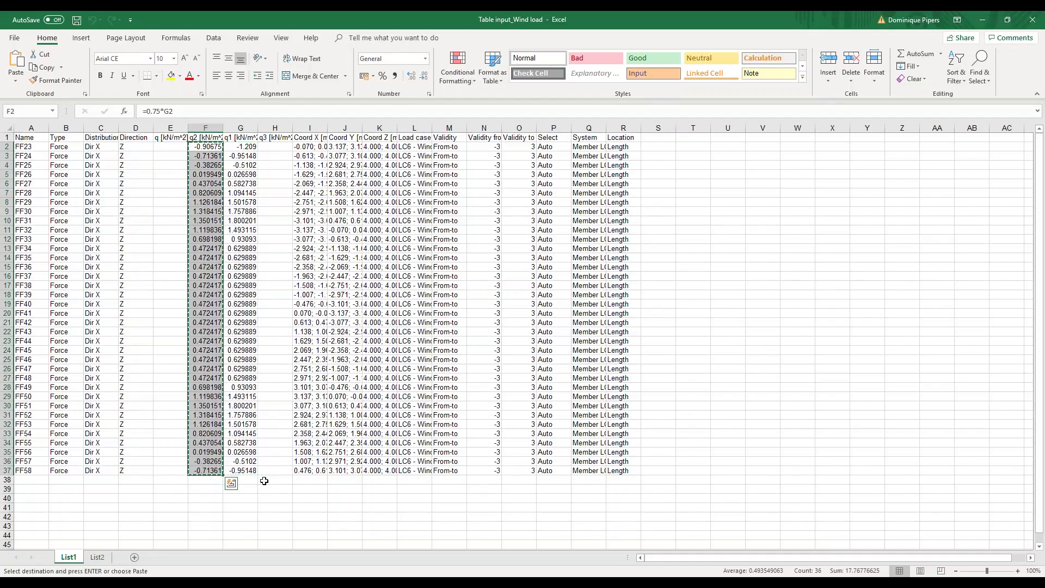
pyautogui.hotkey('alt', 'Tab')
pyautogui.click(481, 302)
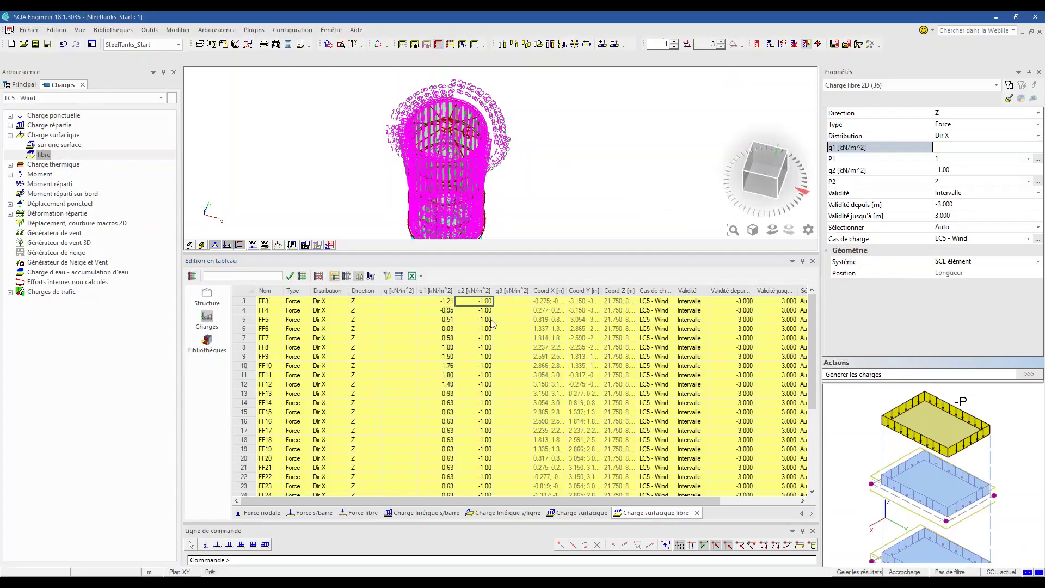
pyautogui.hotkey('ctrl', 'v')
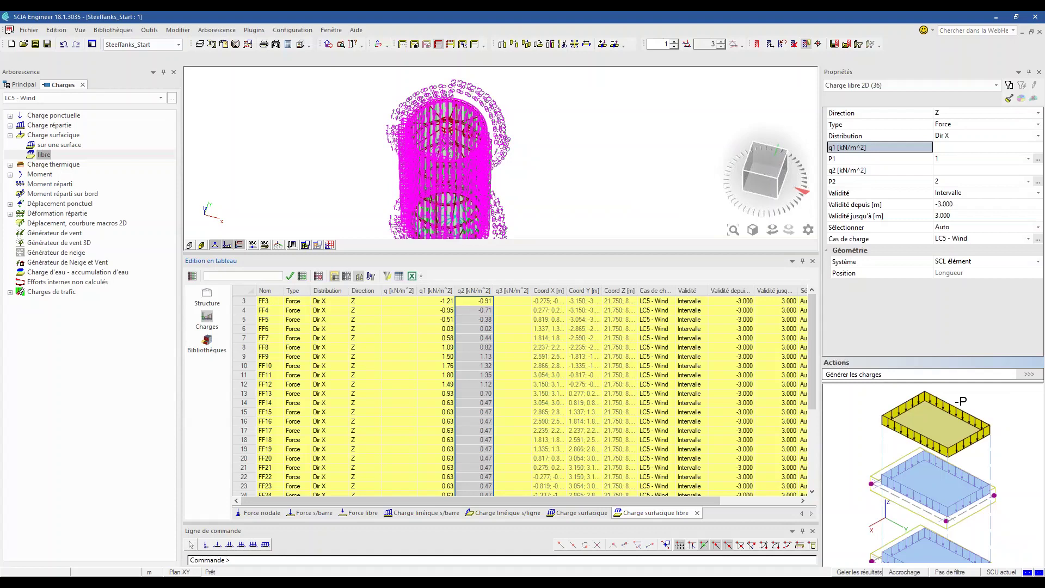
# Close the table editor, inspect the wind pressures around the silo from above and clear the selection.
pyautogui.moveTo(533, 199); pyautogui.dragTo(648, 221, button='middle')
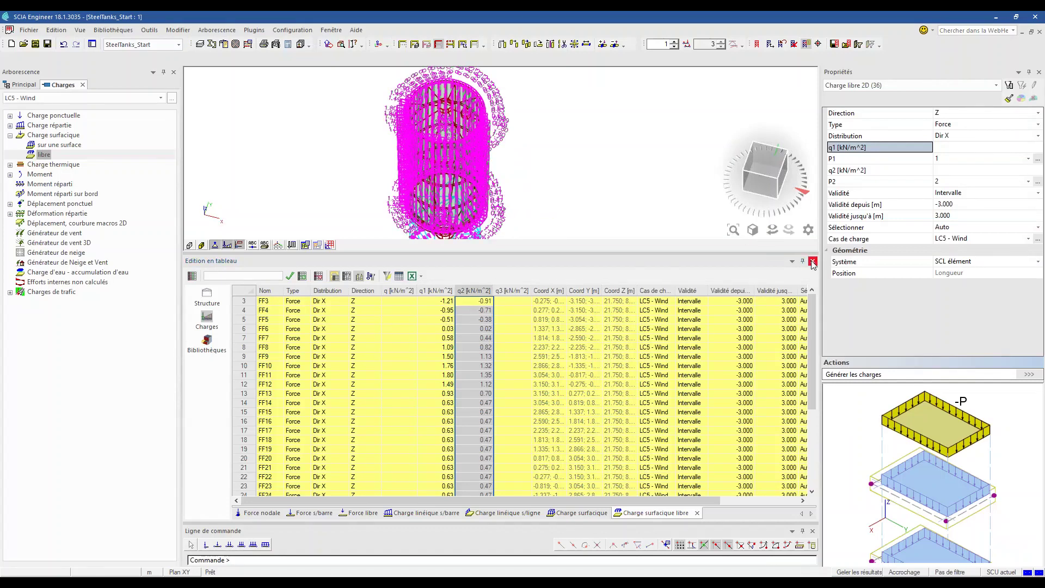
pyautogui.hotkey('ctrl', 't')
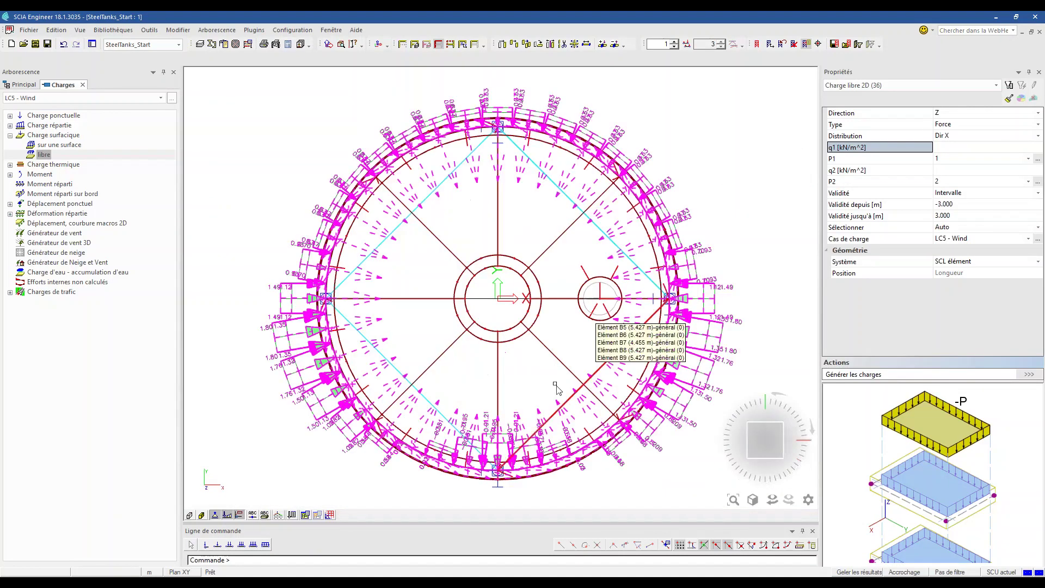
pyautogui.press('Escape')
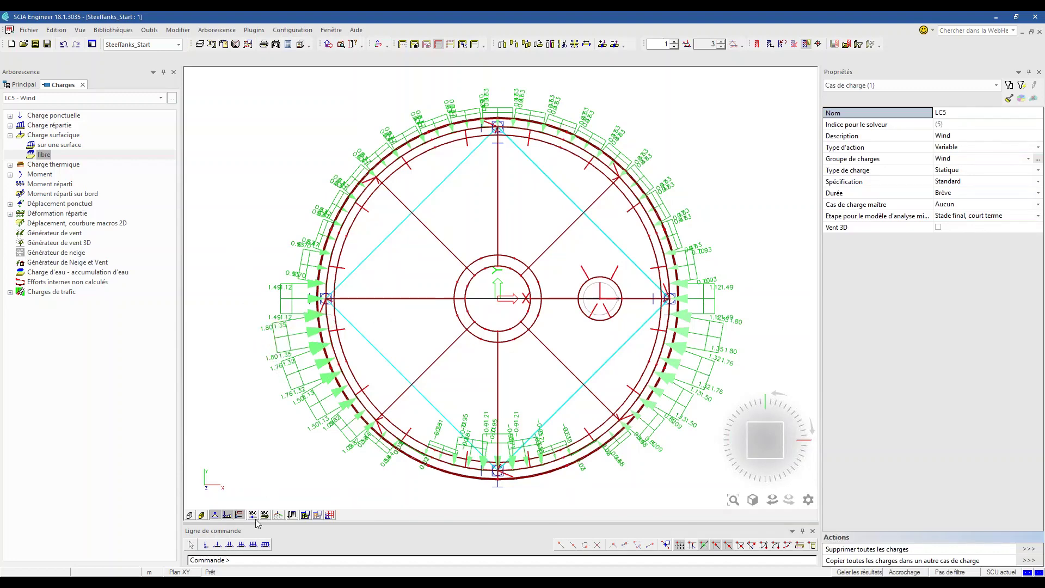
# Reopen the table editor, select one wind load on the shell and extend the selection to all loads with the same Dir X distribution.
pyautogui.rightClick(242, 533)
pyautogui.click(282, 351)
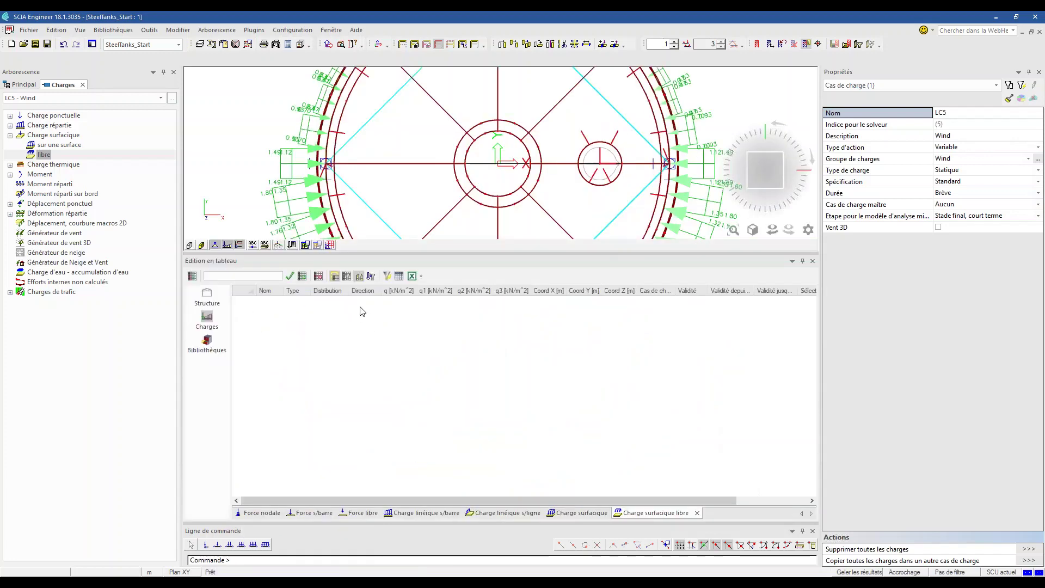
pyautogui.click(297, 164)
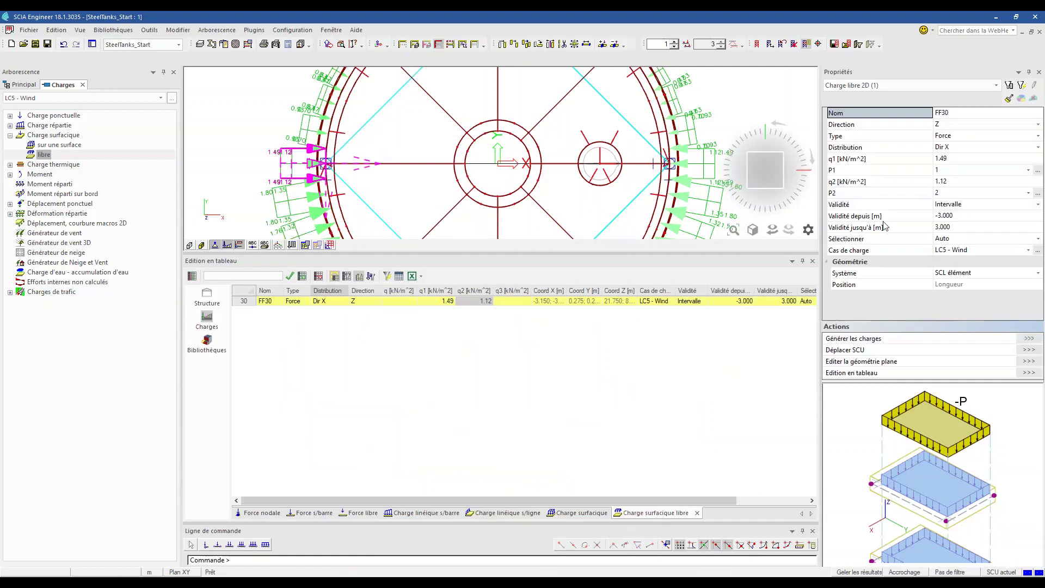
pyautogui.click(906, 148)
pyautogui.click(1022, 85)
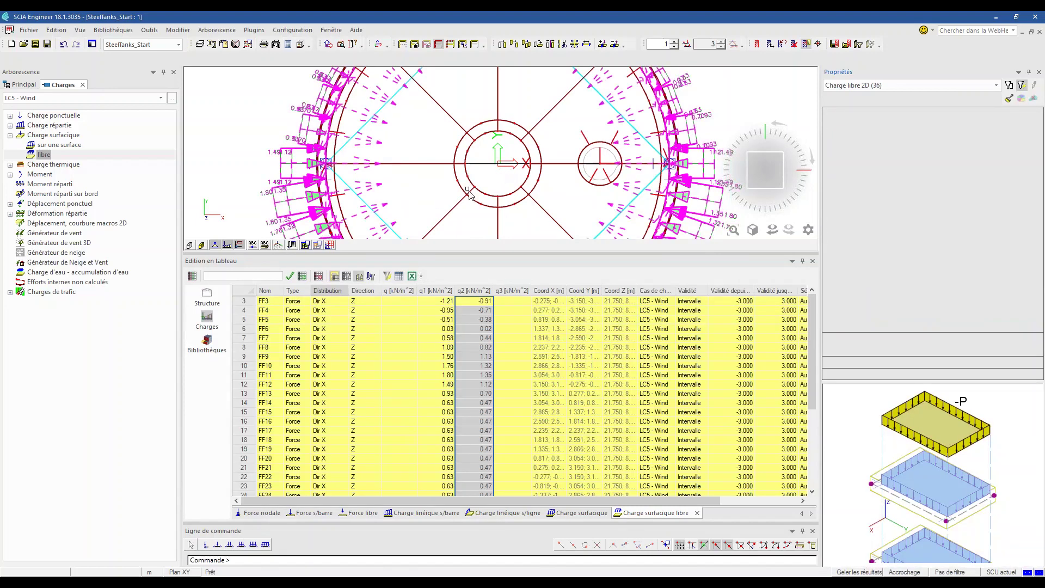
# Multiply the q1 values of all selected free surface loads by -1 in the table.
pyautogui.click(442, 301)
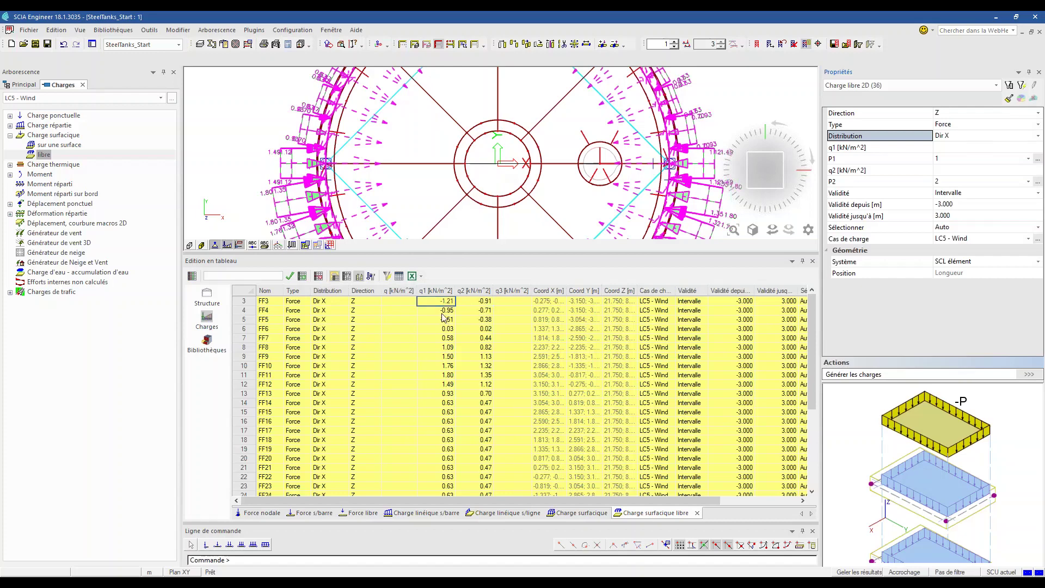
pyautogui.click(237, 277)
pyautogui.moveTo(442, 301); pyautogui.dragTo(431, 489)
pyautogui.click(293, 278)
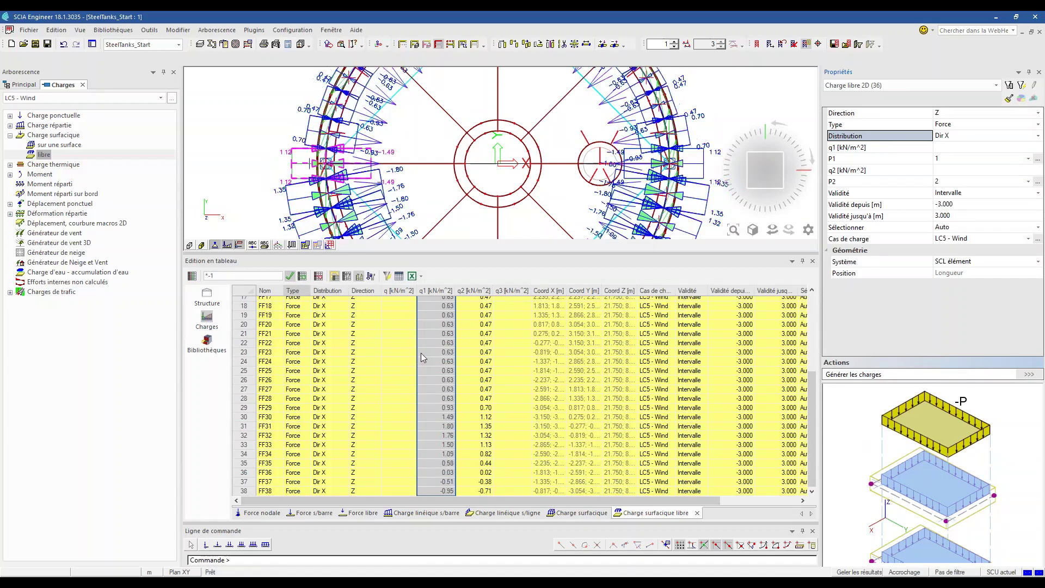
# Multiply the q2 values of all selected free surface loads by -1 in the table.
pyautogui.click(480, 302)
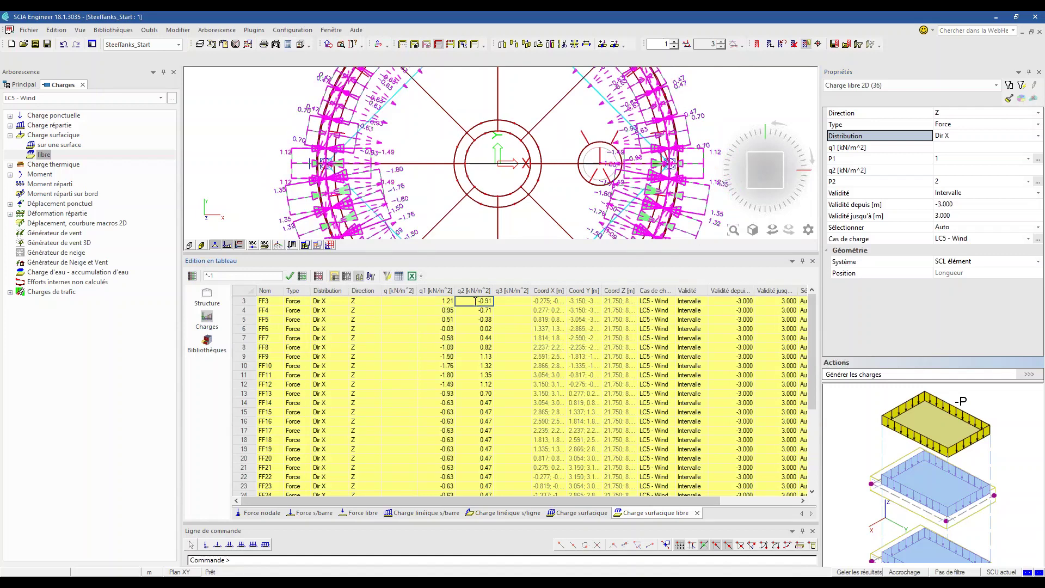
pyautogui.moveTo(475, 301); pyautogui.dragTo(482, 501)
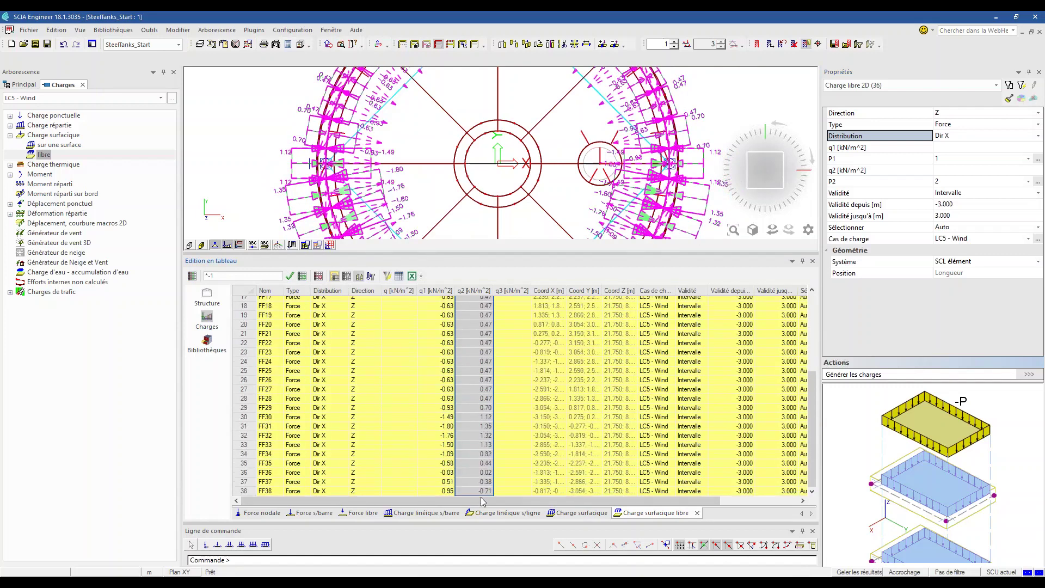
pyautogui.click(290, 275)
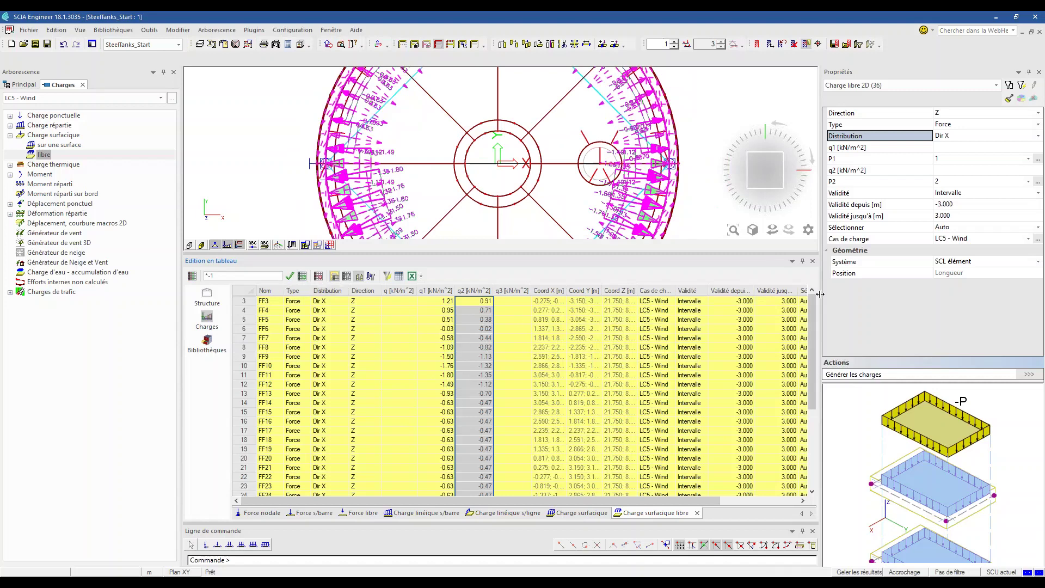
# Close the table editor, clear the selection and view the loaded silo in an axonometric view.
pyautogui.click(813, 261)
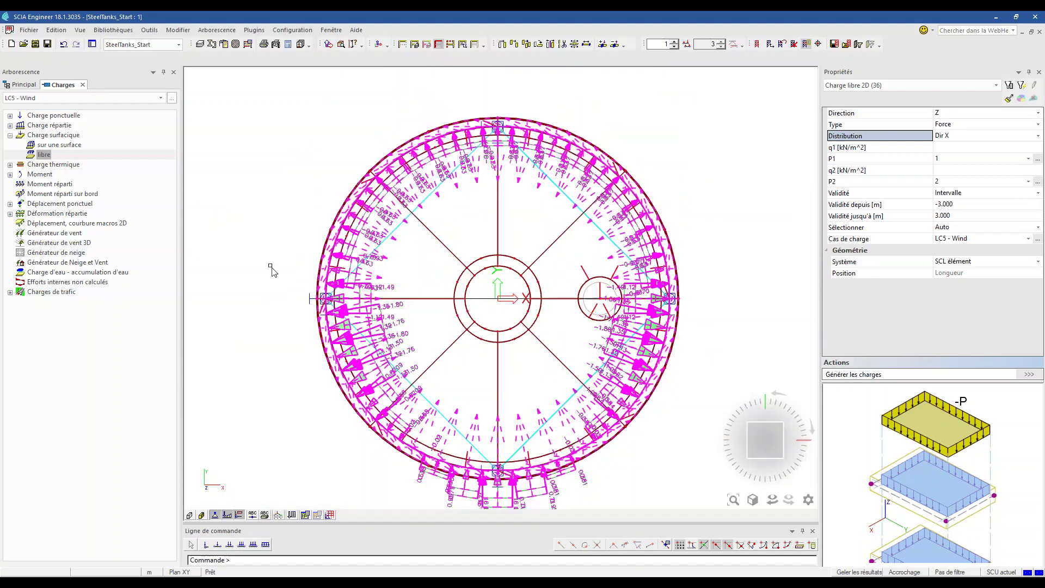
pyautogui.press('Escape')
pyautogui.moveTo(271, 427)
pyautogui.keyDown('ctrl'); pyautogui.mouseDown(button='right')
pyautogui.moveTo(266, 419)
pyautogui.moveTo(266, 436)
pyautogui.mouseUp(button='right'); pyautogui.keyUp('ctrl')
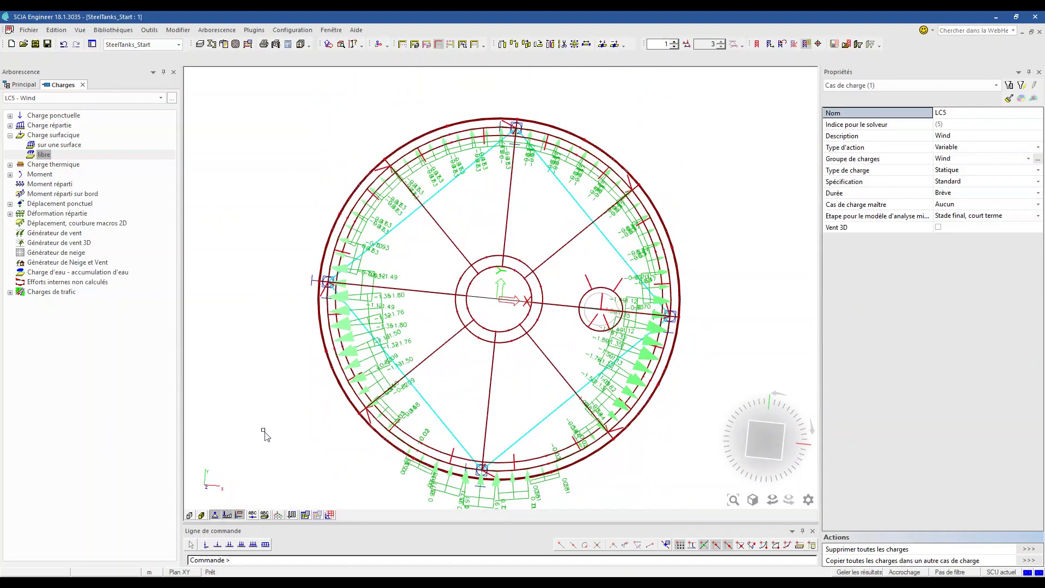
pyautogui.keyDown('shift'); pyautogui.moveTo(265, 432); pyautogui.dragTo(275, 416, button='right'); pyautogui.keyUp('shift')
pyautogui.click(781, 460)
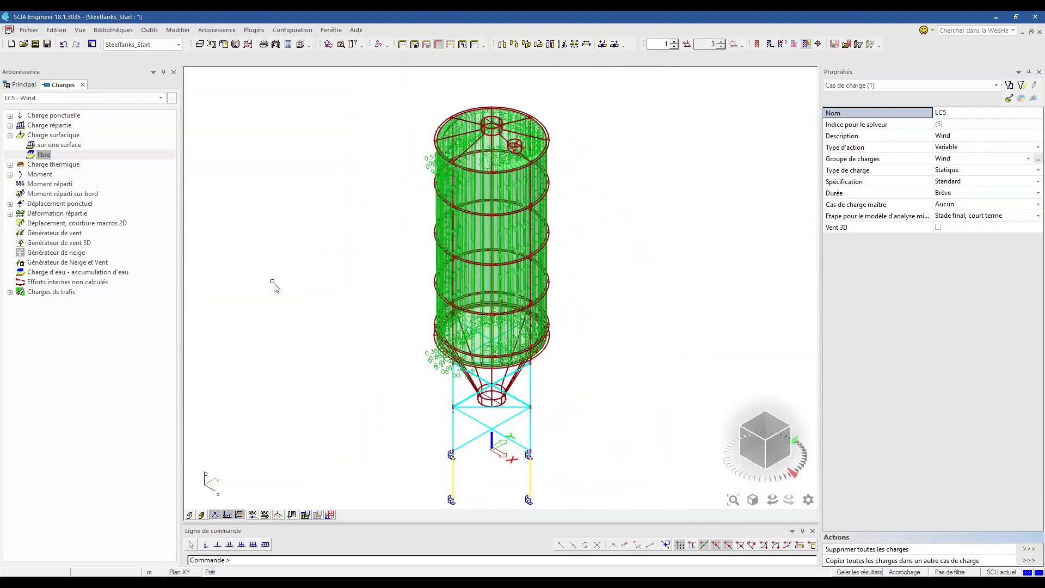
# Review the ULS-Set B, SLS-Char and SLS-Quasi load combinations and the automatic update setting of ULS-Set B.
pyautogui.click(27, 85)
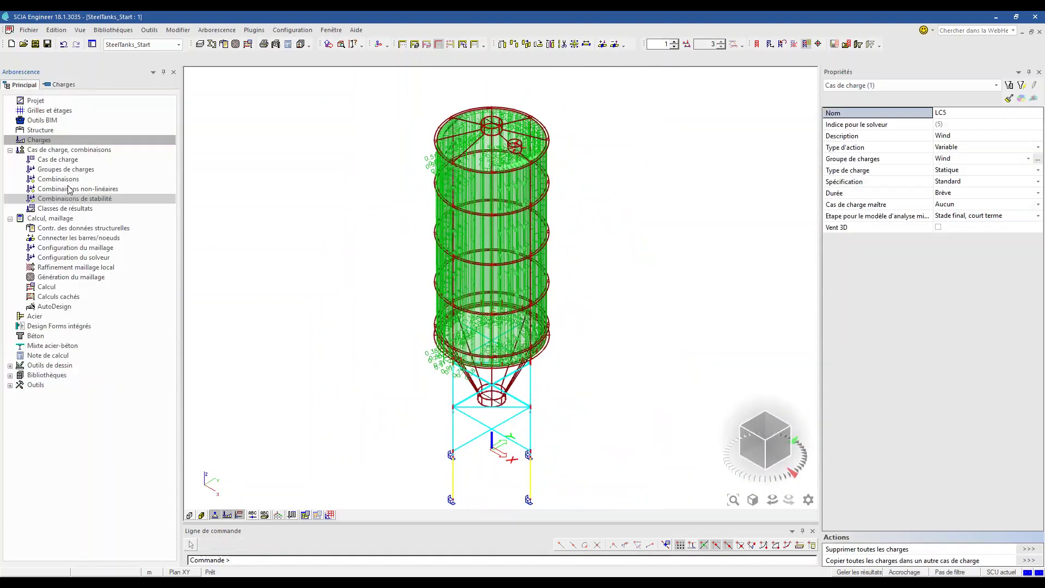
pyautogui.click(58, 179)
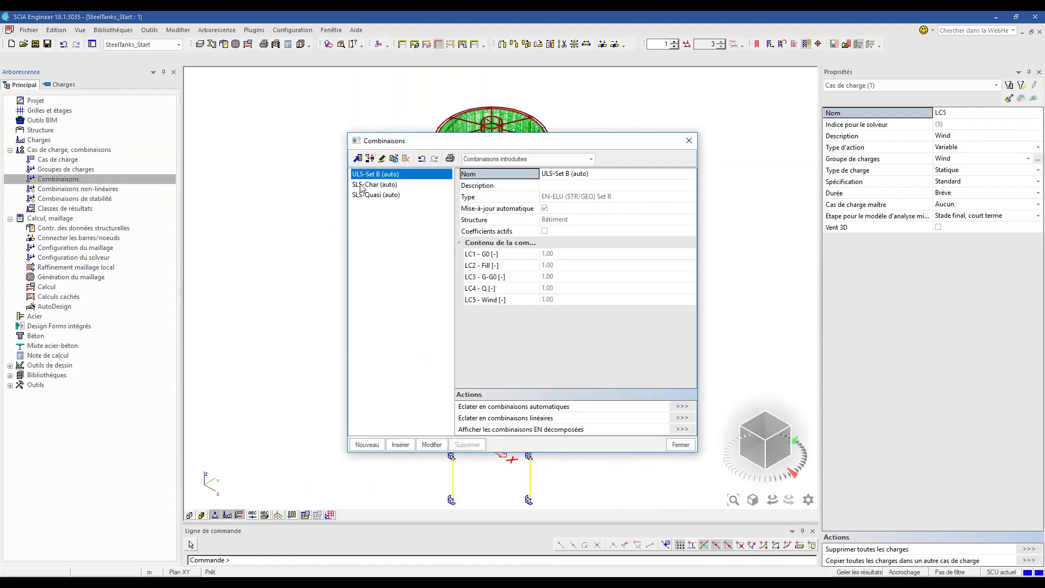
pyautogui.click(394, 186)
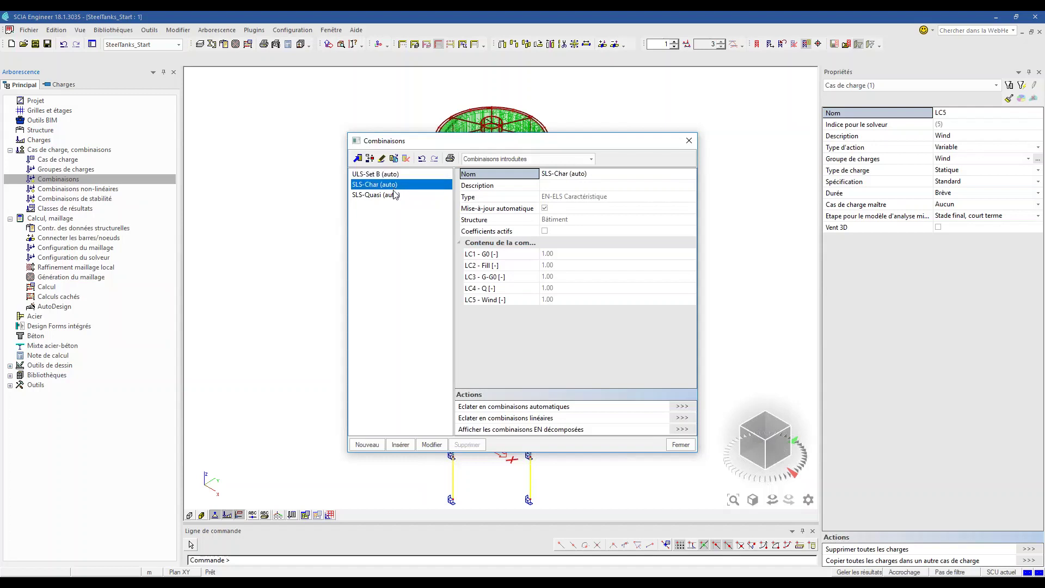
pyautogui.click(396, 195)
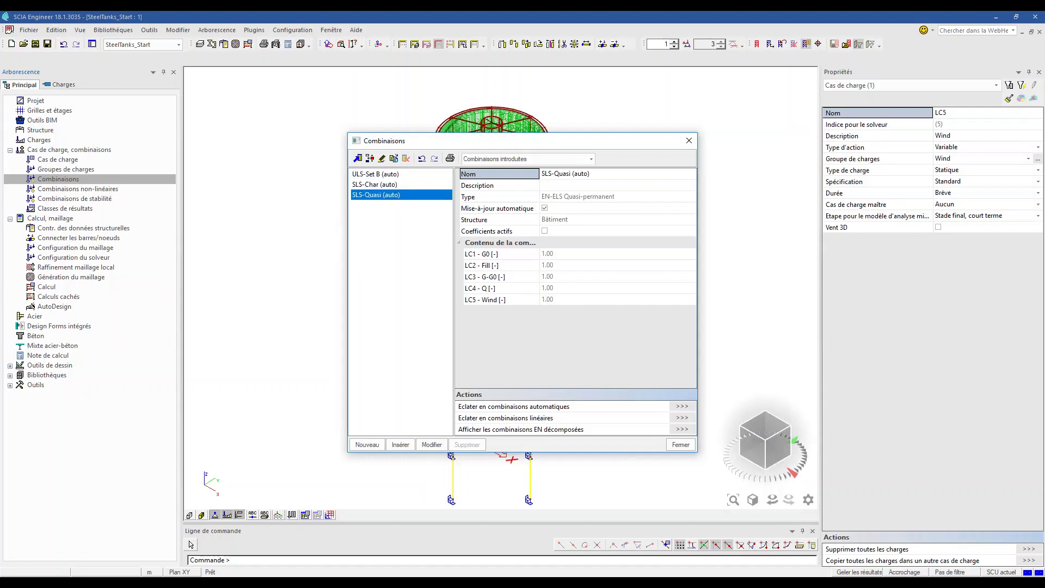
pyautogui.click(408, 174)
pyautogui.click(497, 210)
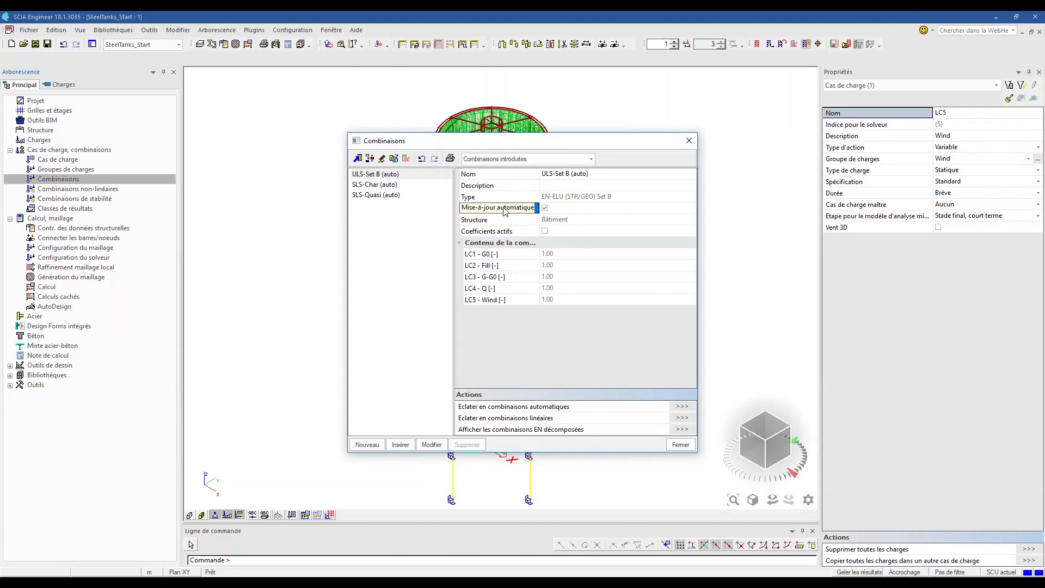
pyautogui.click(689, 141)
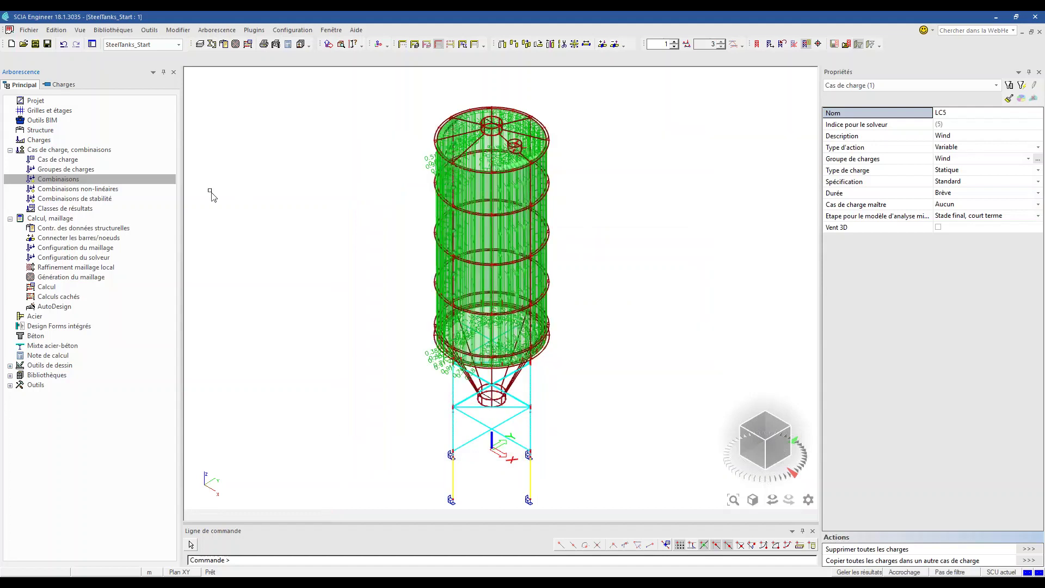
# Check the contents of stability combination S1 and close the stability combinations.
pyautogui.doubleClick(105, 198)
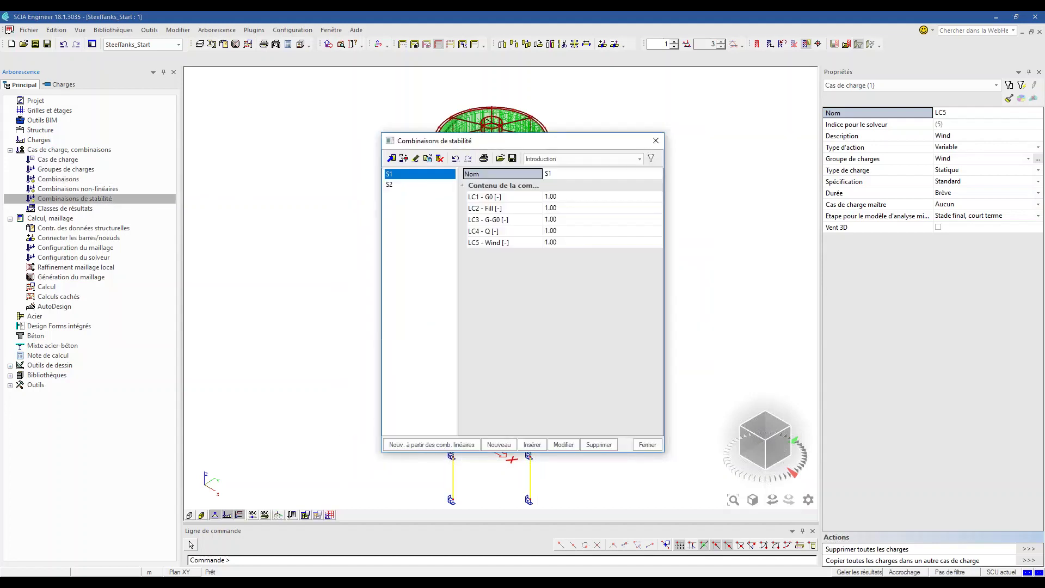
pyautogui.click(656, 141)
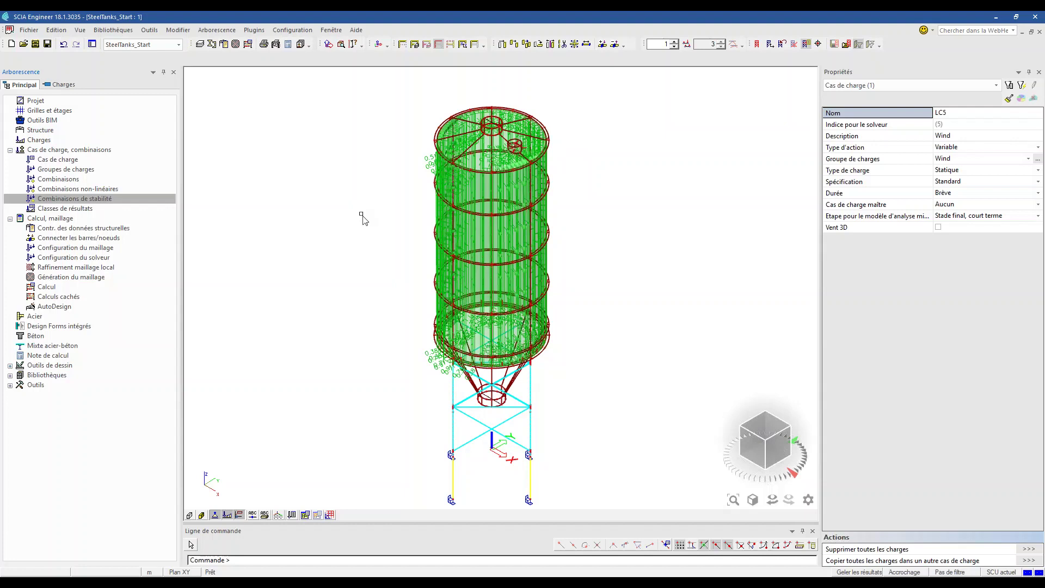
pyautogui.scroll(-2, 363, 219)
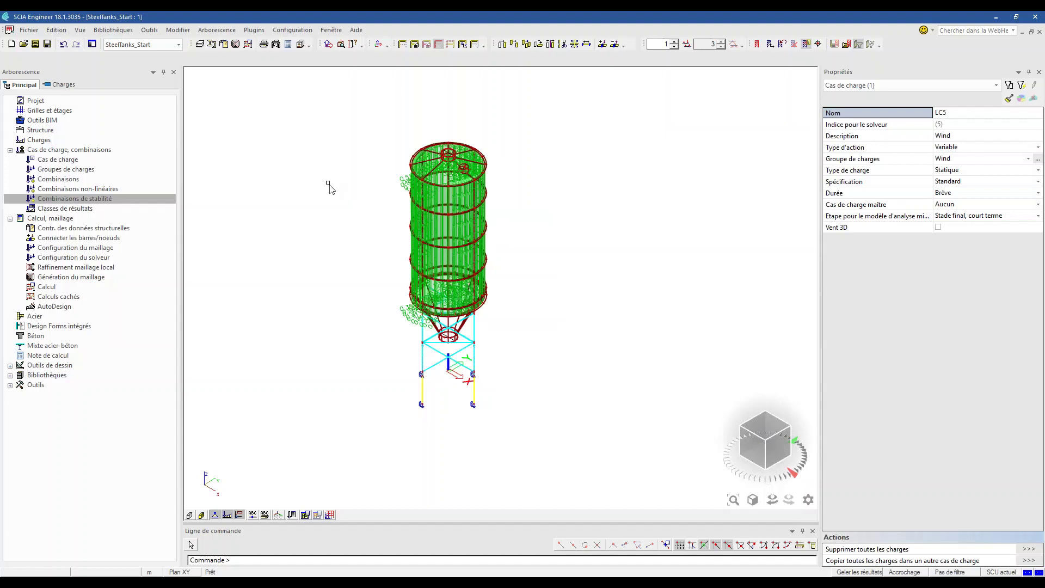
# Open the finite element analysis settings (Analyse EF) and examine the average size of 2D elements.
pyautogui.click(301, 30)
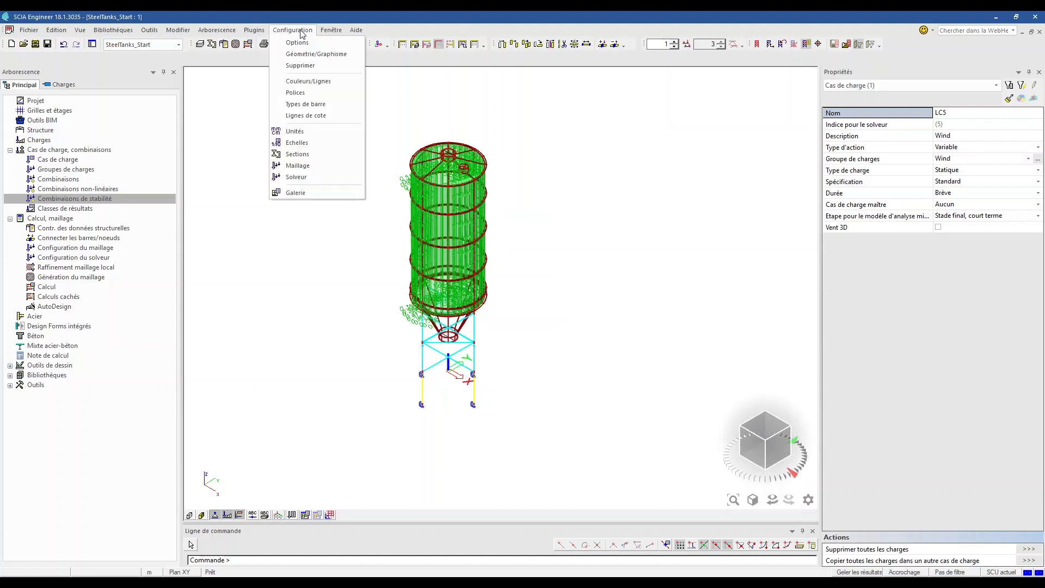
pyautogui.click(308, 81)
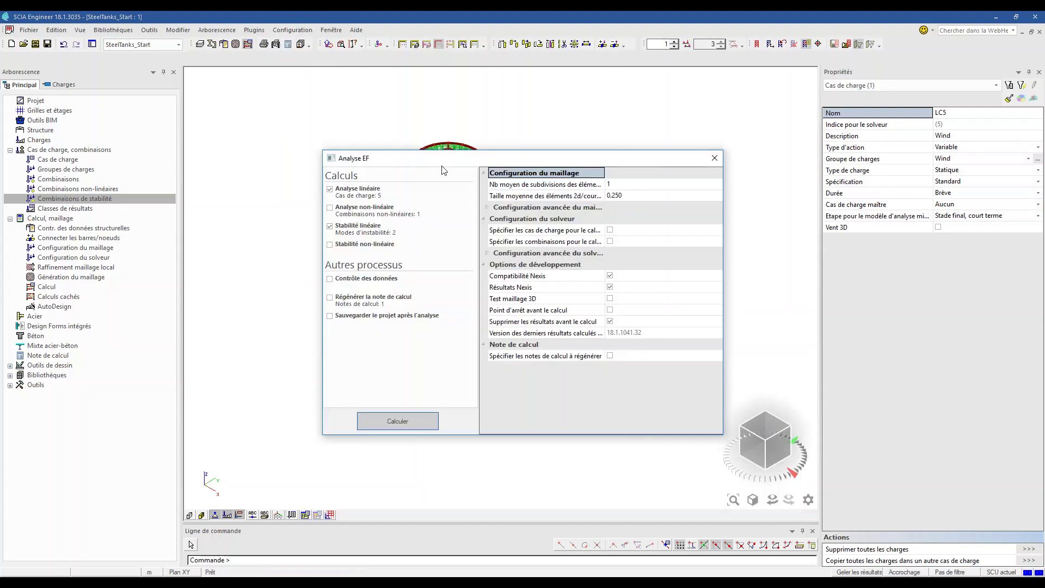
pyautogui.click(644, 196)
pyautogui.moveTo(721, 219); pyautogui.dragTo(746, 219)
pyautogui.click(655, 195)
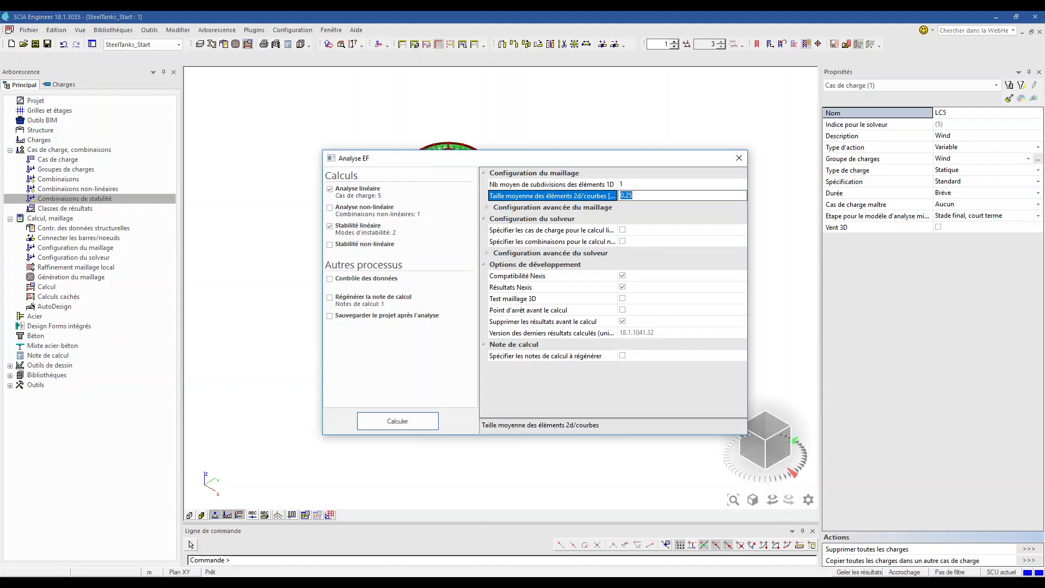
# Switch to the SteelTanks_withResults project and check the linear calculation status in its project data.
pyautogui.click(178, 45)
pyautogui.click(136, 61)
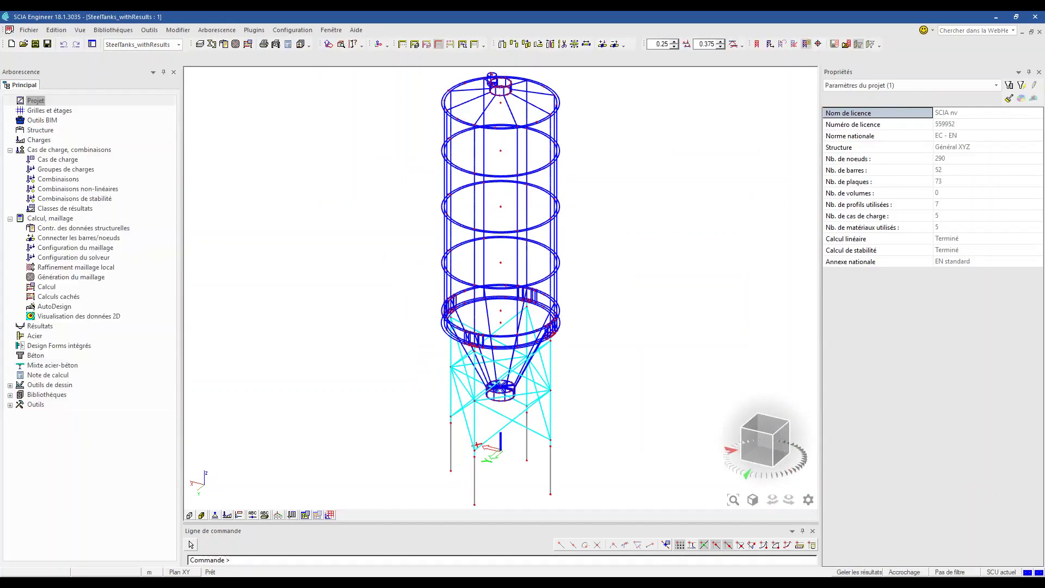
pyautogui.click(60, 332)
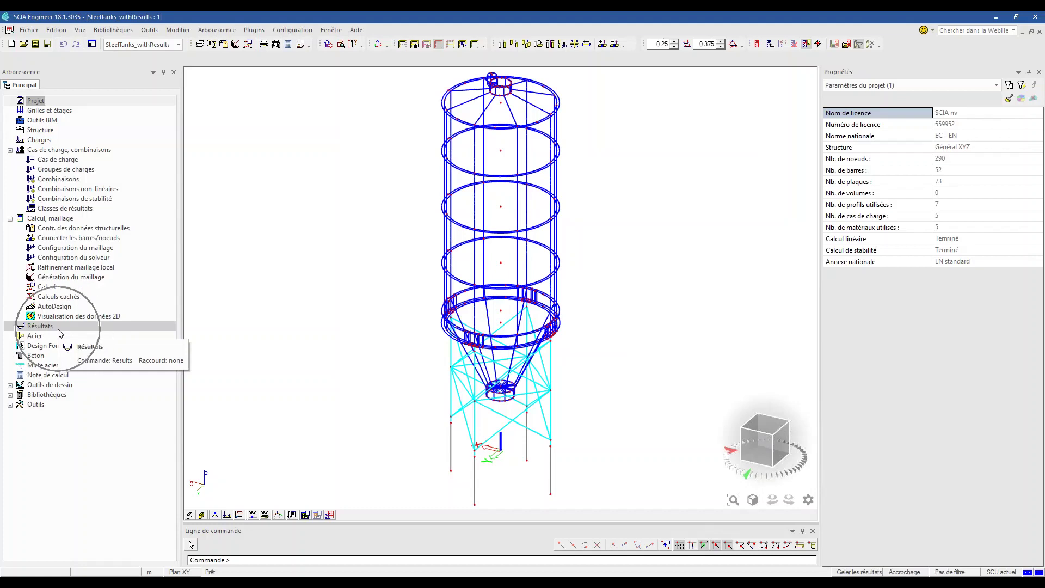
pyautogui.click(858, 243)
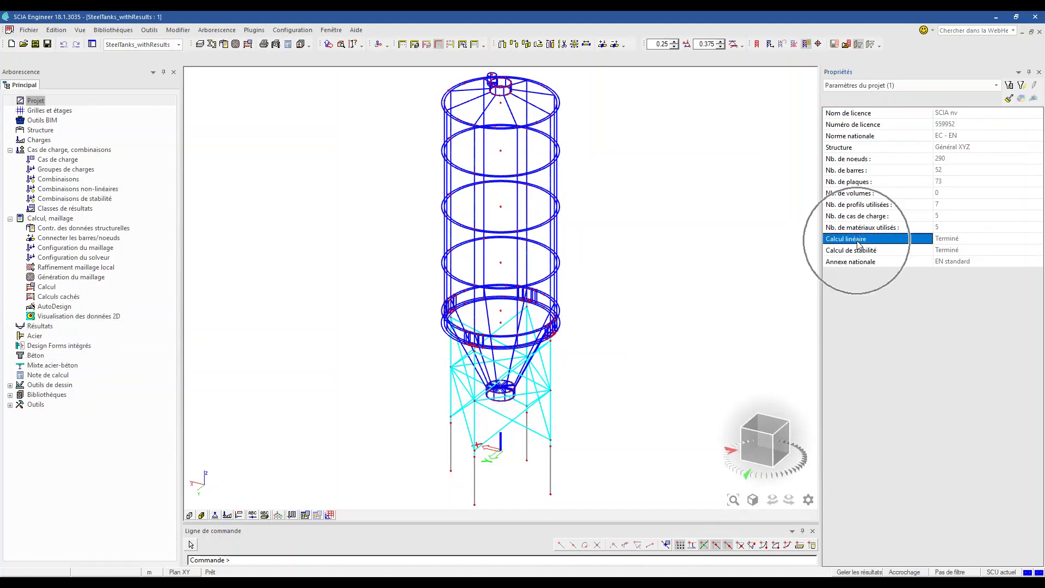
# Open the mesh setup, check the average size of 2D/curved elements, and close it without changes.
pyautogui.moveTo(858, 248); pyautogui.dragTo(864, 239)
pyautogui.click(292, 29)
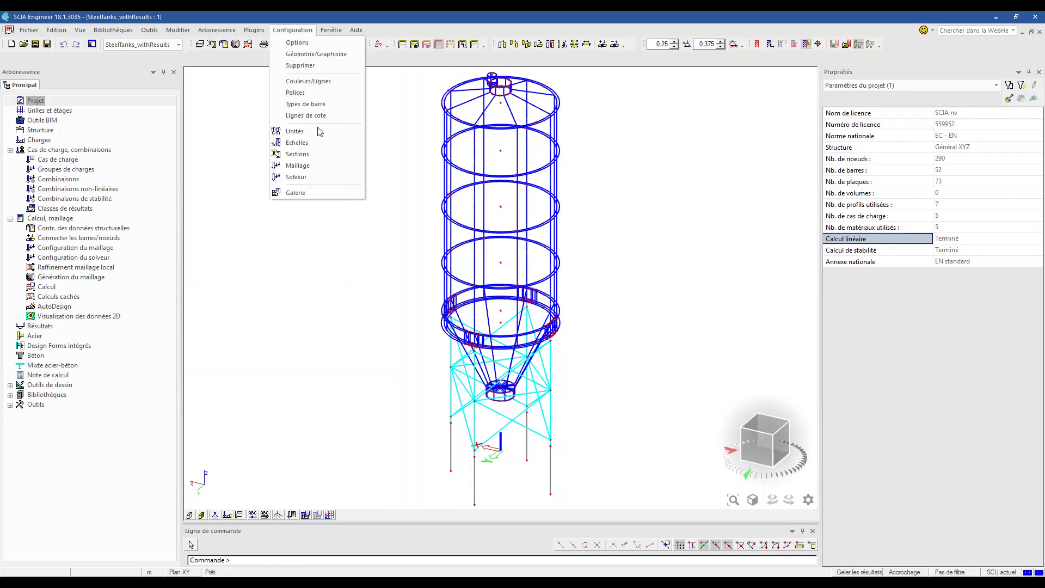
pyautogui.click(312, 163)
pyautogui.click(555, 148)
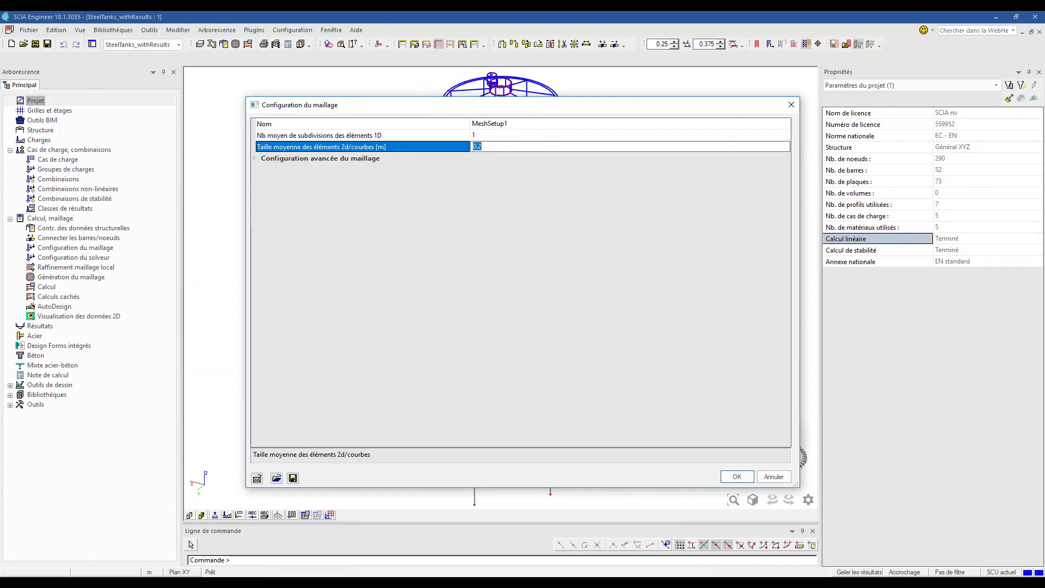
pyautogui.click(791, 105)
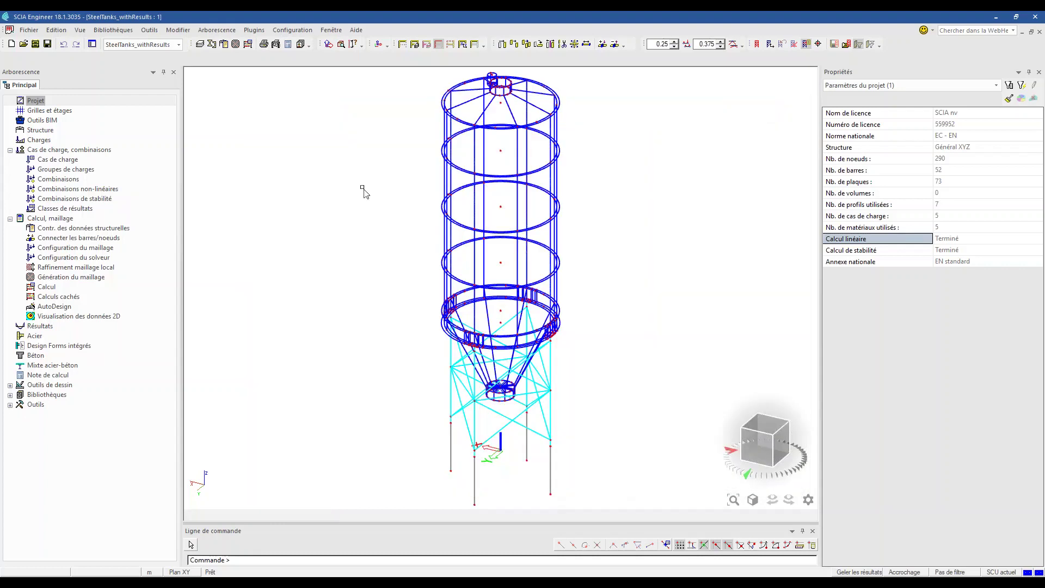
# Open the 3D displacement results, set the load type to load case LC5 - Wind, and regenerate the display.
pyautogui.doubleClick(65, 326)
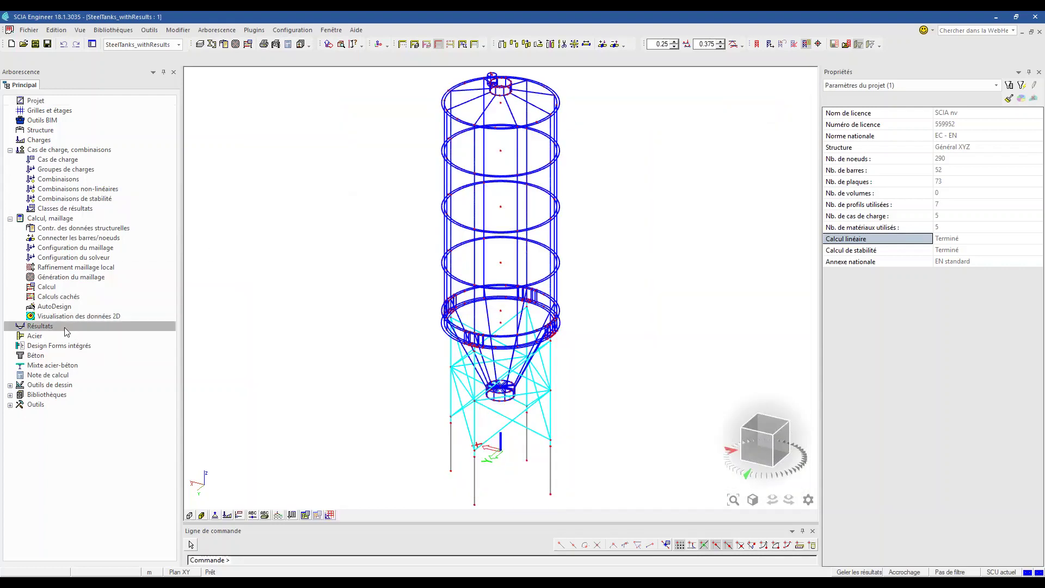
pyautogui.click(52, 110)
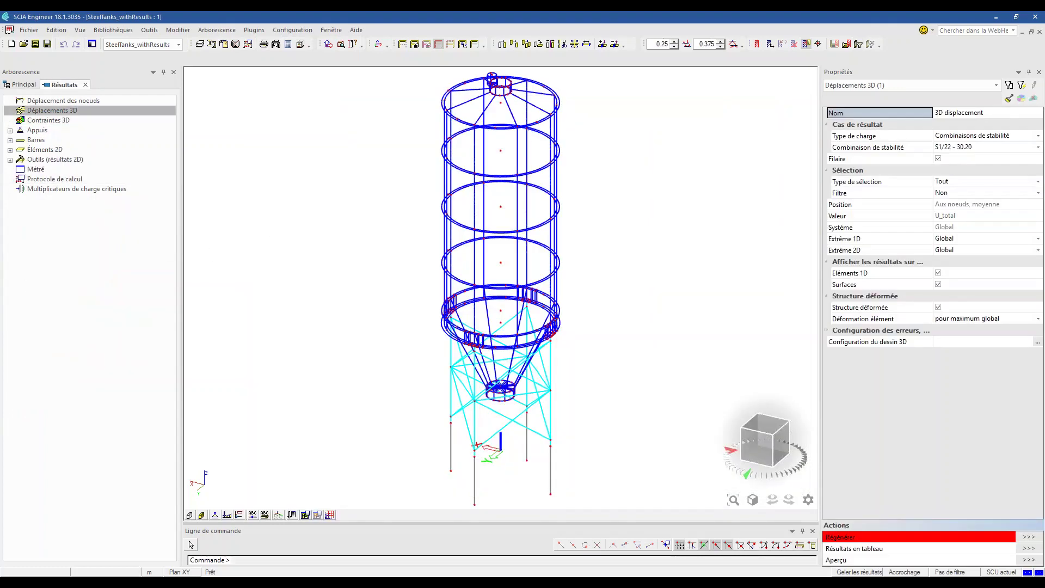
pyautogui.click(974, 136)
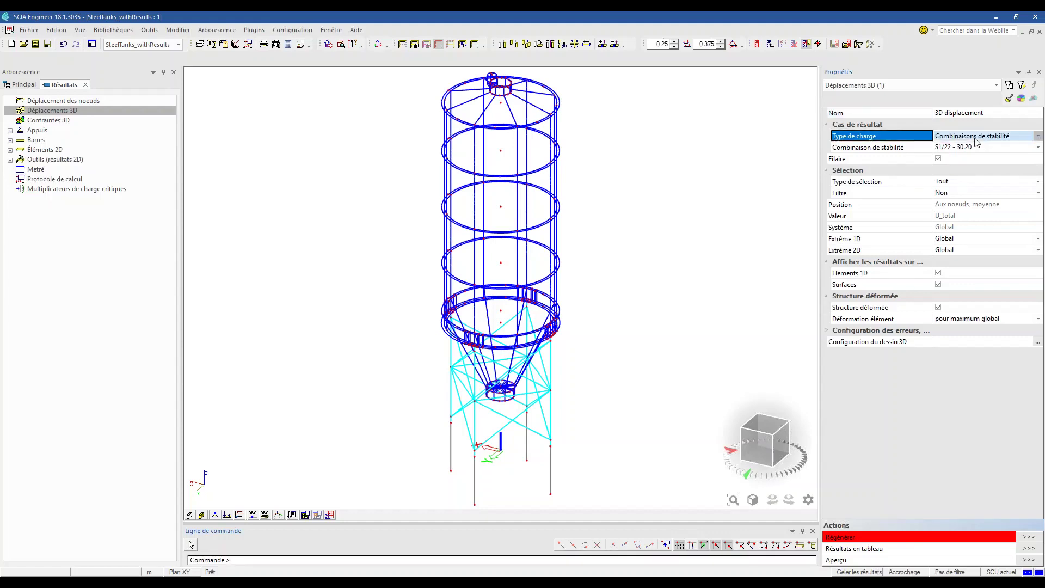
pyautogui.click(974, 136)
pyautogui.click(972, 147)
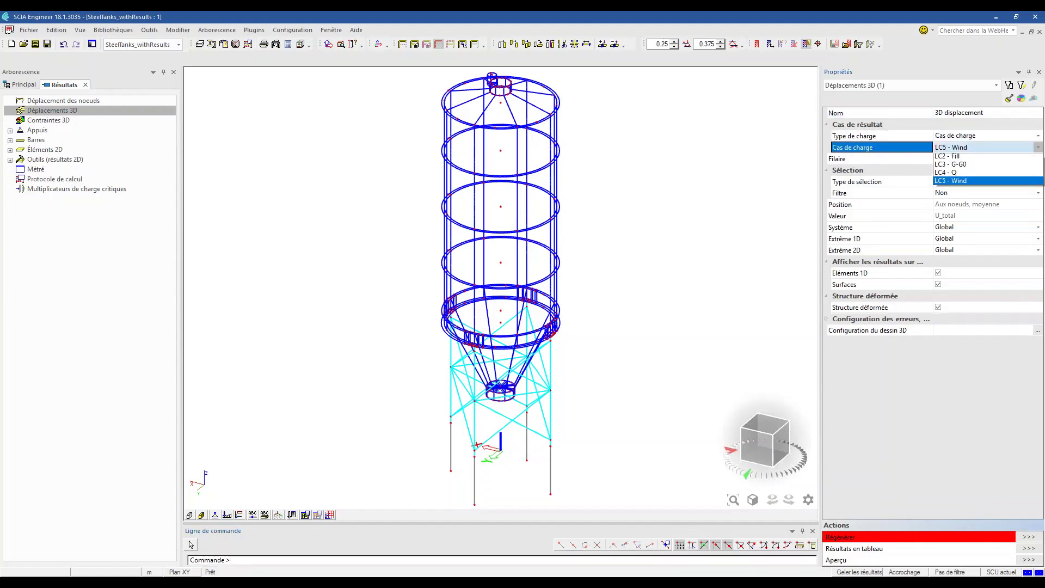
pyautogui.click(888, 161)
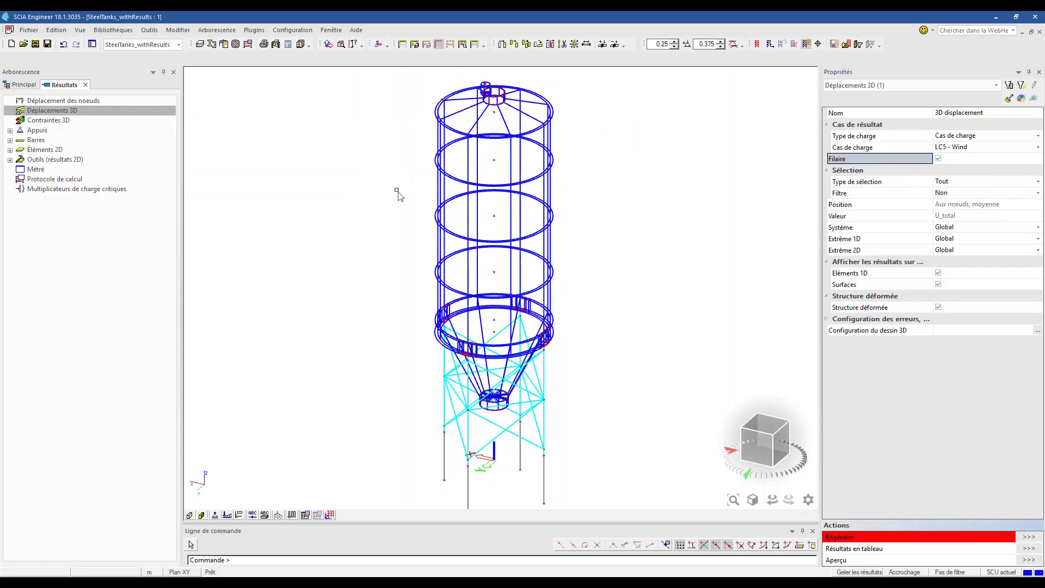
pyautogui.click(847, 161)
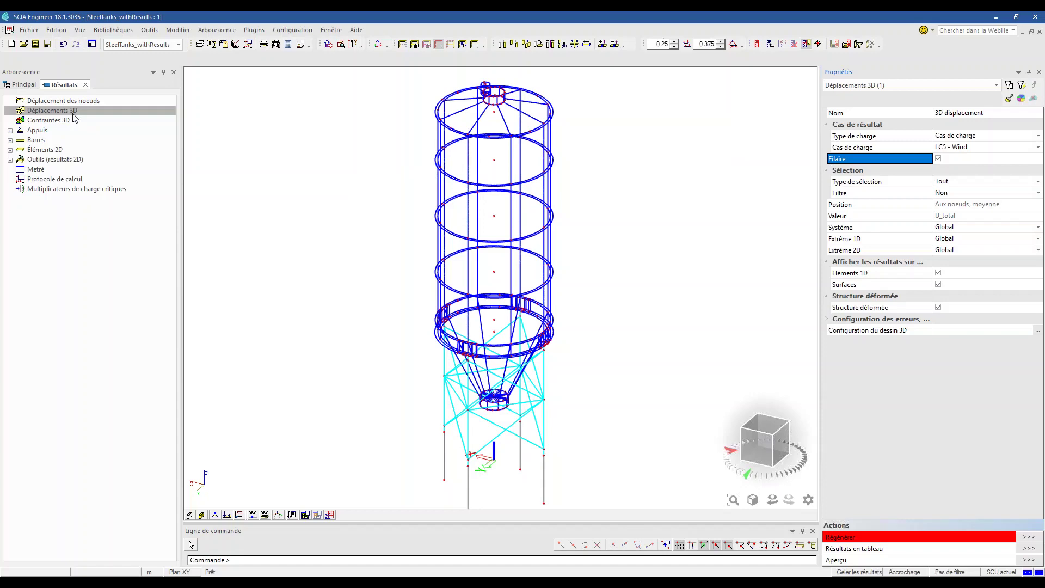
pyautogui.click(1029, 537)
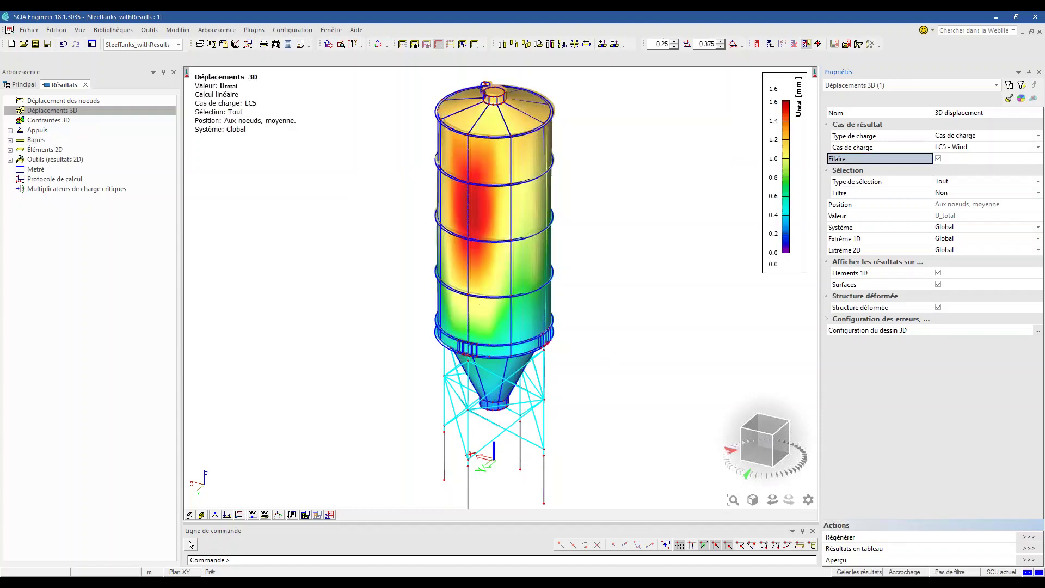
# Examine the silo's wind deformation with the deformation scale raised to 3, and reduce the scale to 0.75.
pyautogui.keyDown('ctrl'); pyautogui.moveTo(612, 363); pyautogui.dragTo(578, 360, button='right'); pyautogui.keyUp('ctrl')
pyautogui.click(721, 41)
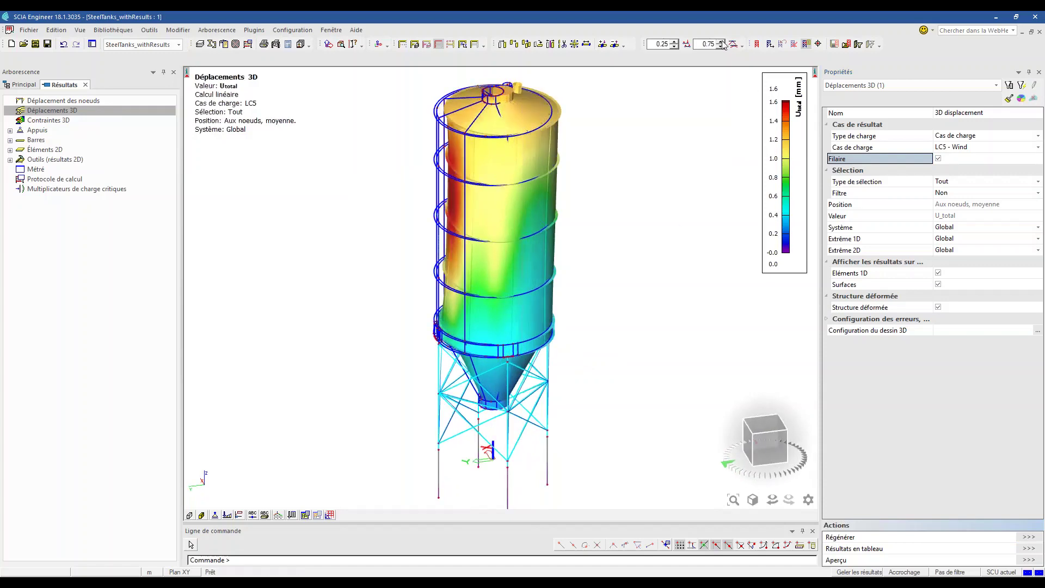
pyautogui.click(721, 42)
pyautogui.click(721, 42)
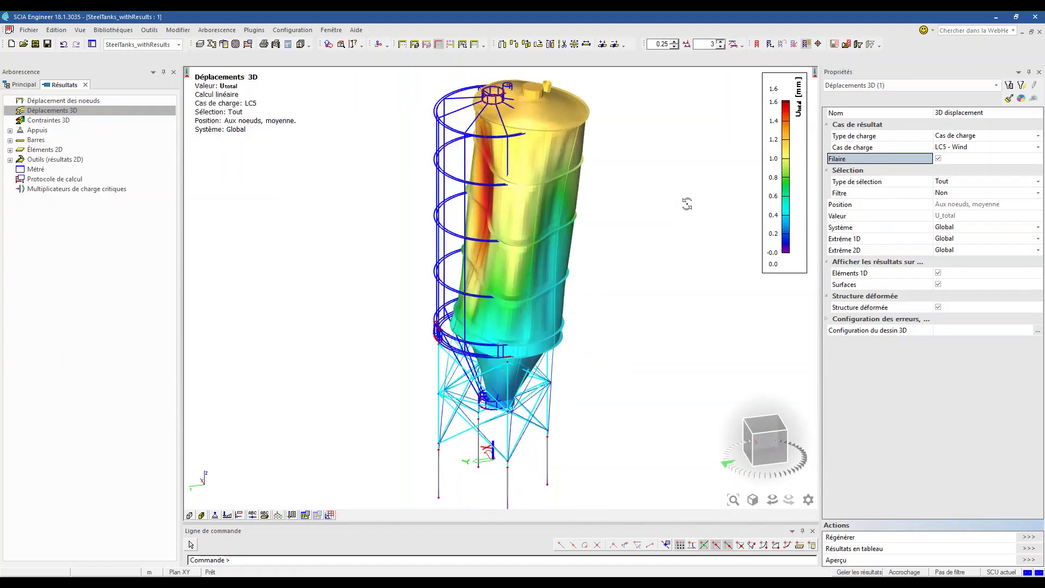
pyautogui.moveTo(680, 204)
pyautogui.keyDown('ctrl'); pyautogui.mouseDown(button='right')
pyautogui.moveTo(691, 202)
pyautogui.moveTo(582, 237)
pyautogui.mouseUp(button='right'); pyautogui.keyUp('ctrl')
pyautogui.scroll(4, 587, 221)
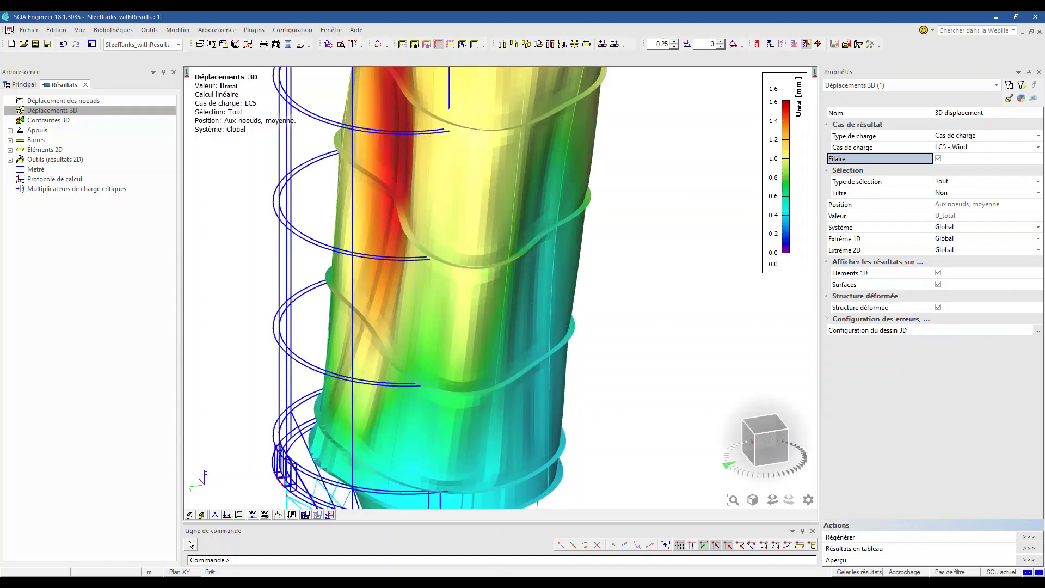
pyautogui.scroll(-4, 588, 221)
pyautogui.keyDown('ctrl'); pyautogui.moveTo(639, 261); pyautogui.dragTo(683, 267, button='right'); pyautogui.keyUp('ctrl')
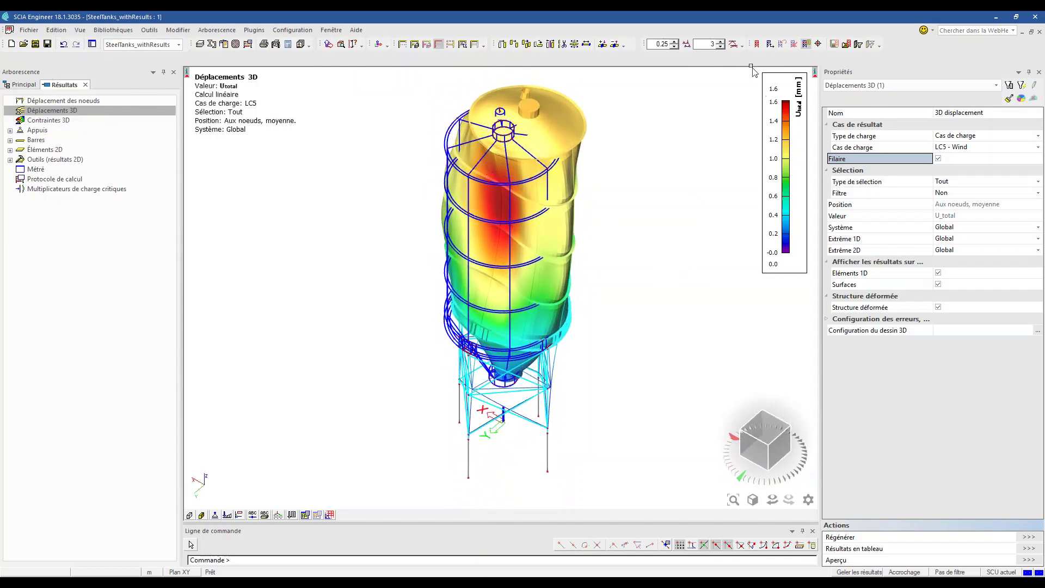
pyautogui.click(720, 48)
pyautogui.click(720, 47)
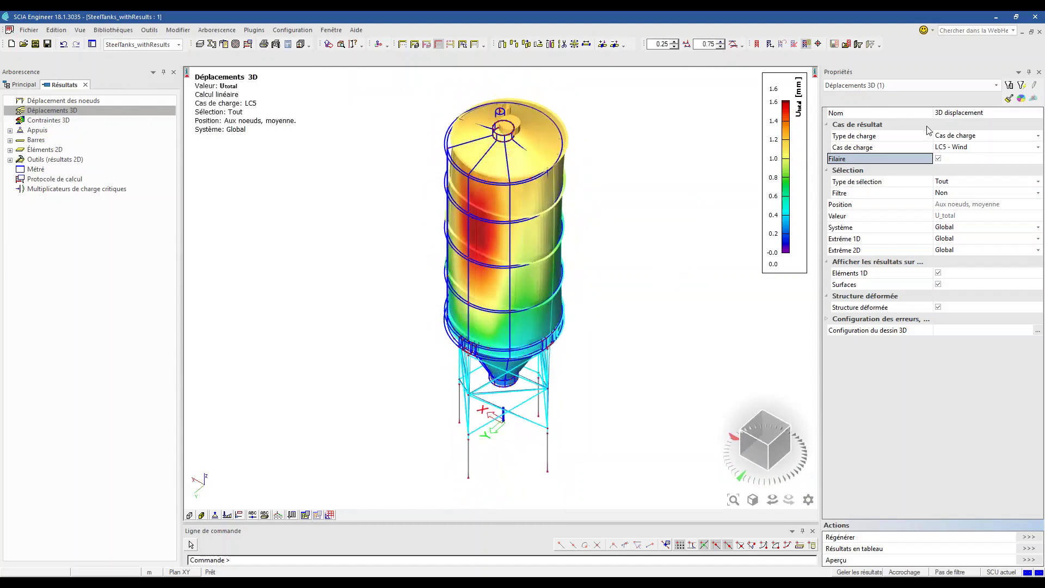
# Display the 3D displacements for stability combination S1/1 - 20.38 and examine the bracing of the support structure.
pyautogui.click(962, 140)
pyautogui.click(962, 140)
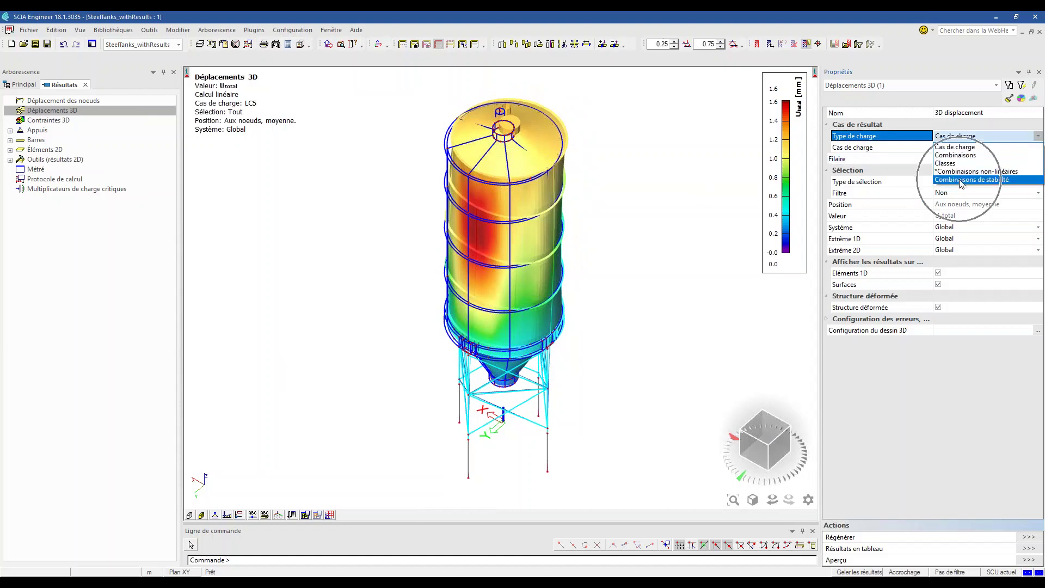
pyautogui.click(949, 184)
pyautogui.click(948, 148)
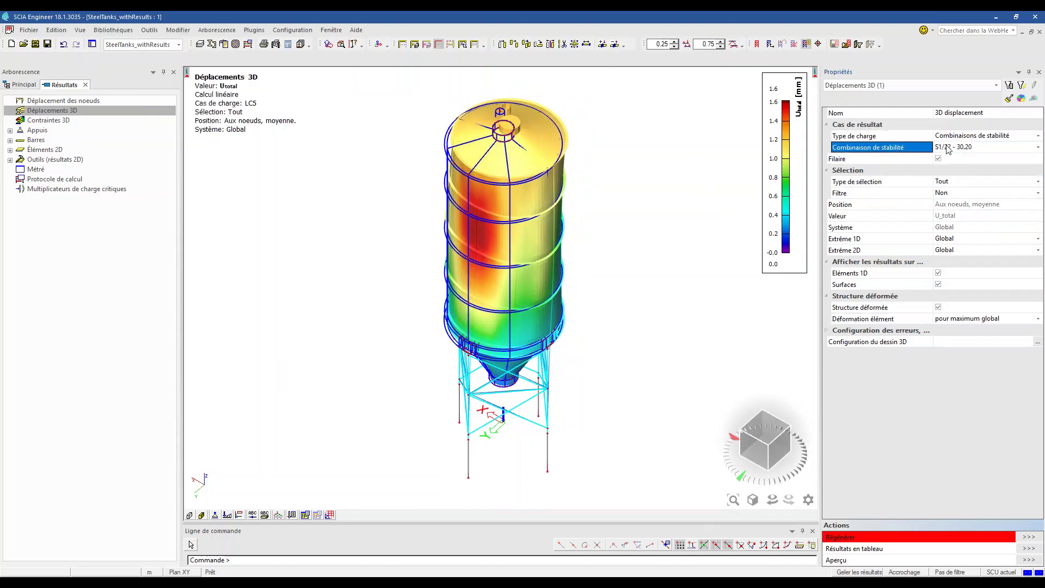
pyautogui.click(947, 148)
pyautogui.click(944, 158)
pyautogui.click(962, 148)
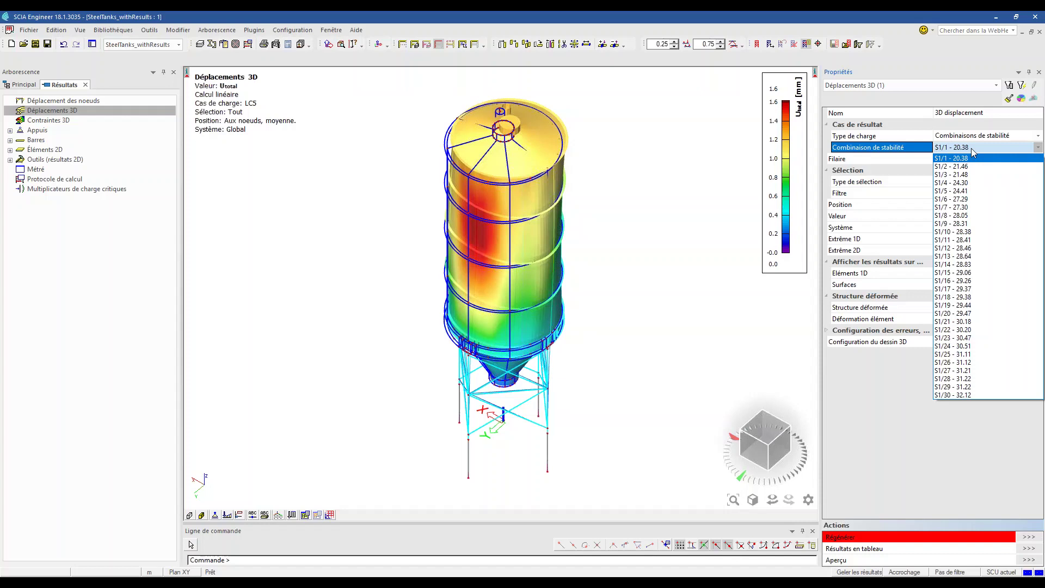
pyautogui.click(971, 148)
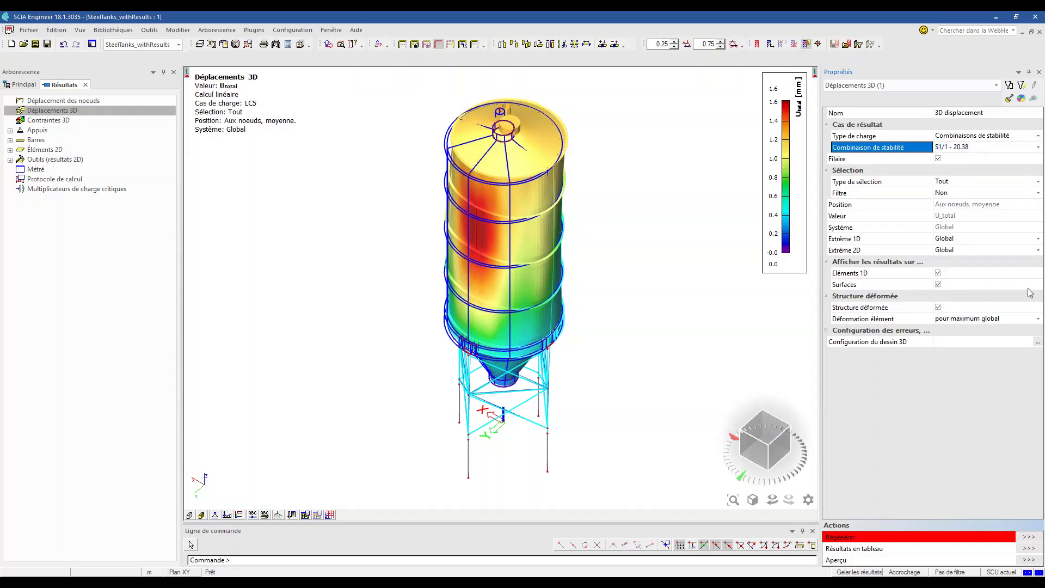
pyautogui.click(858, 159)
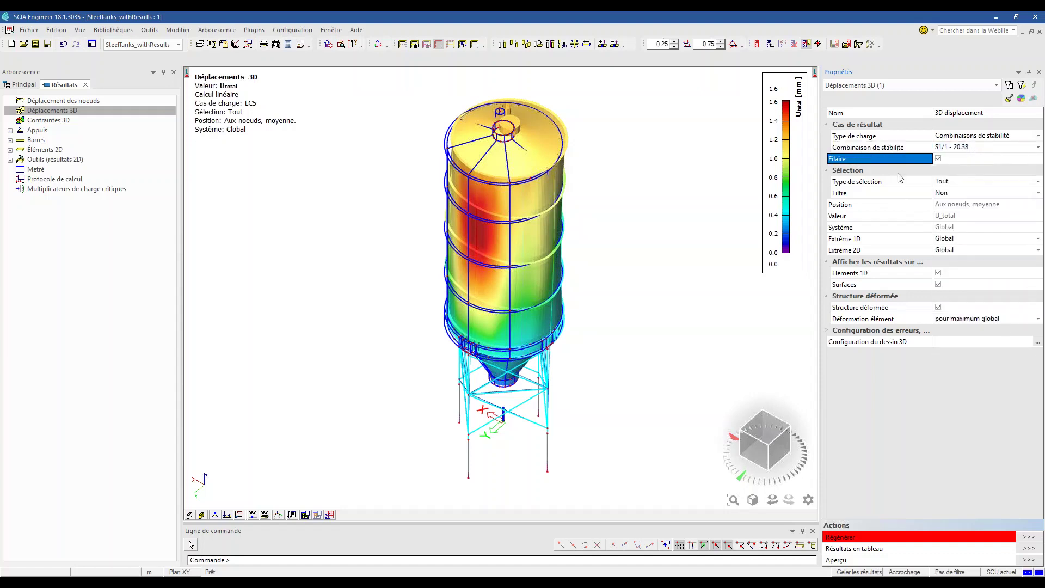
pyautogui.click(1007, 536)
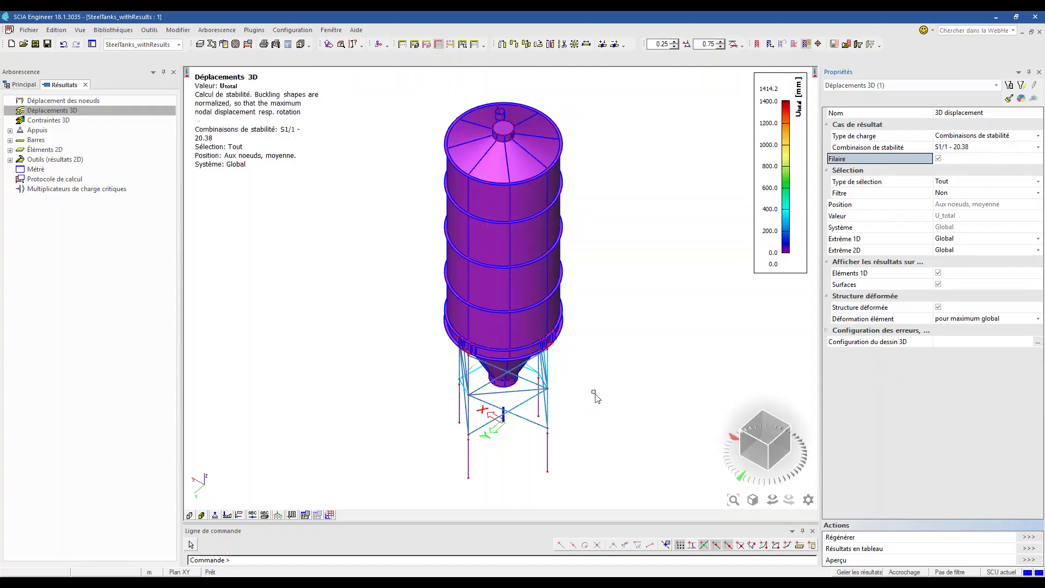
pyautogui.moveTo(597, 361)
pyautogui.mouseDown()
pyautogui.moveTo(637, 348)
pyautogui.moveTo(460, 338)
pyautogui.mouseUp()
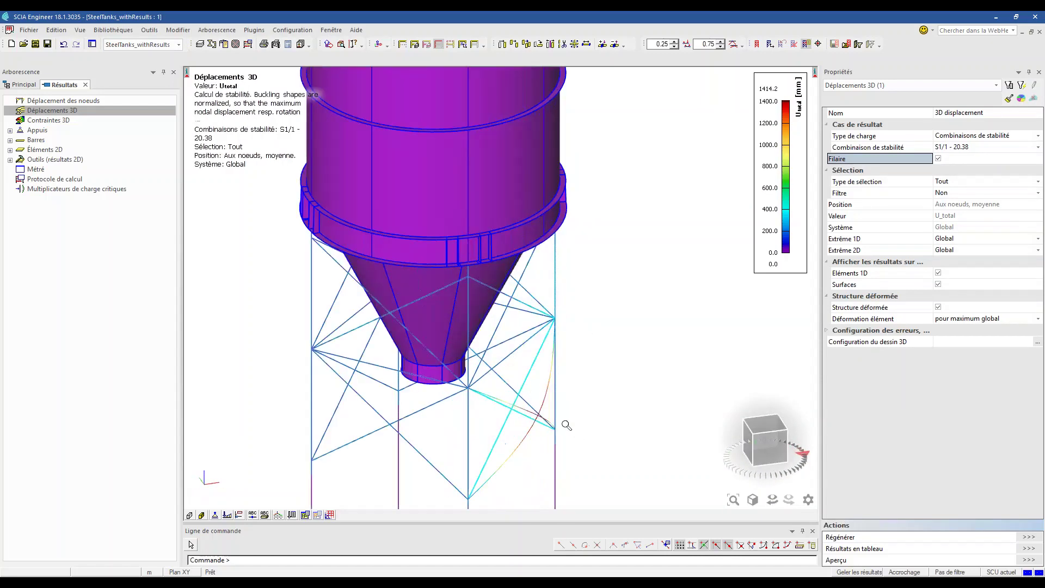
pyautogui.scroll(3, 558, 416)
pyautogui.scroll(-4, 527, 371)
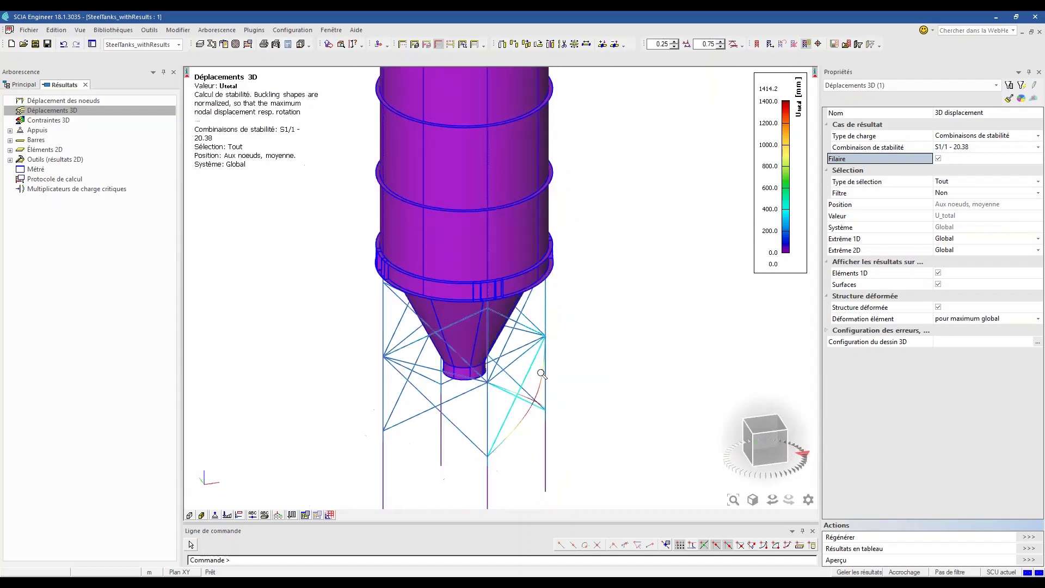
# Display the buckling shape of stability combination S1/7 - 27.30 and view the support structure from another side.
pyautogui.click(950, 149)
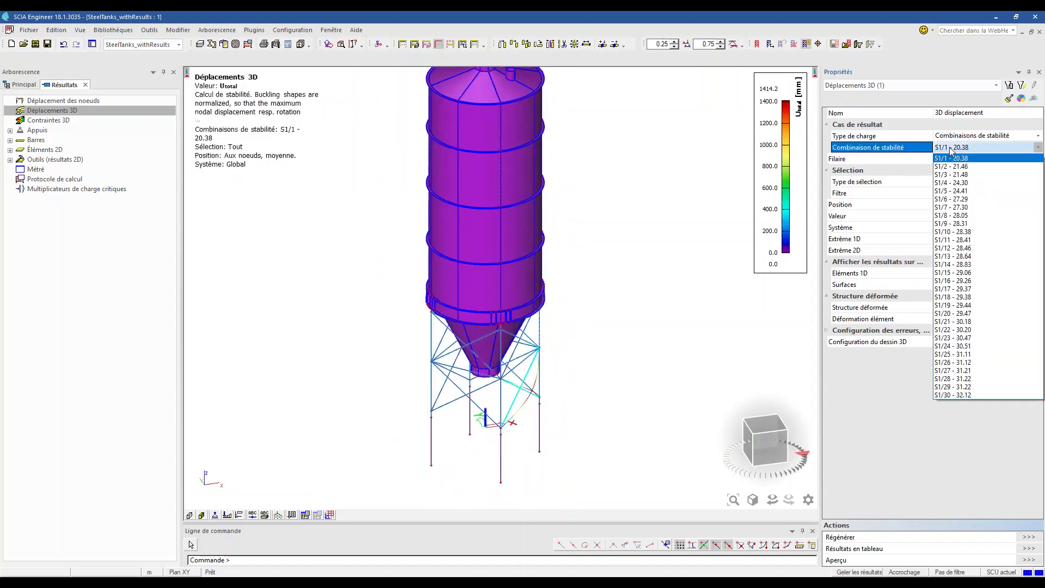
pyautogui.click(952, 207)
pyautogui.click(1012, 537)
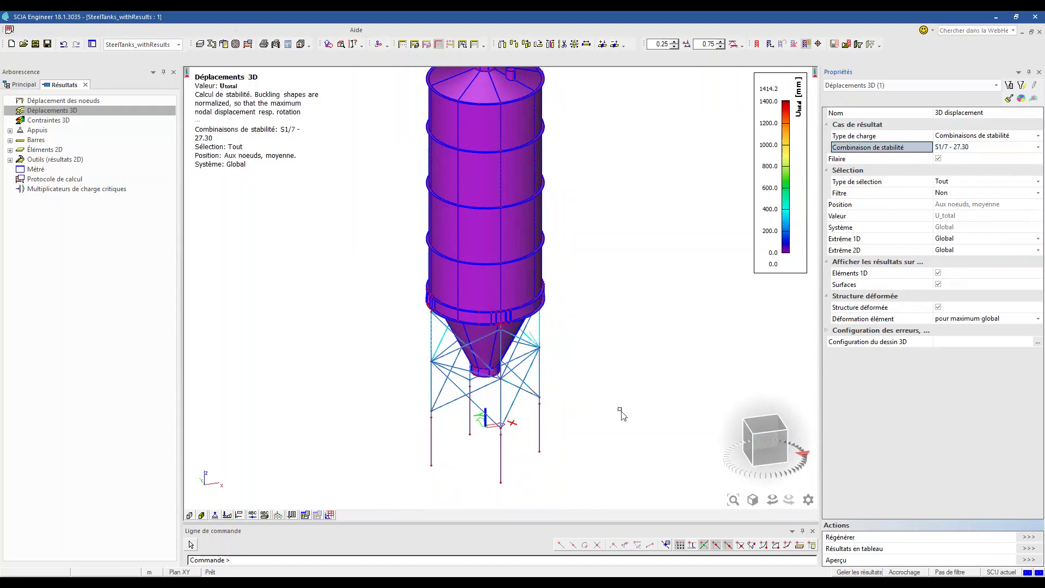
pyautogui.keyDown('ctrl'); pyautogui.moveTo(598, 411); pyautogui.dragTo(543, 401, button='right'); pyautogui.keyUp('ctrl')
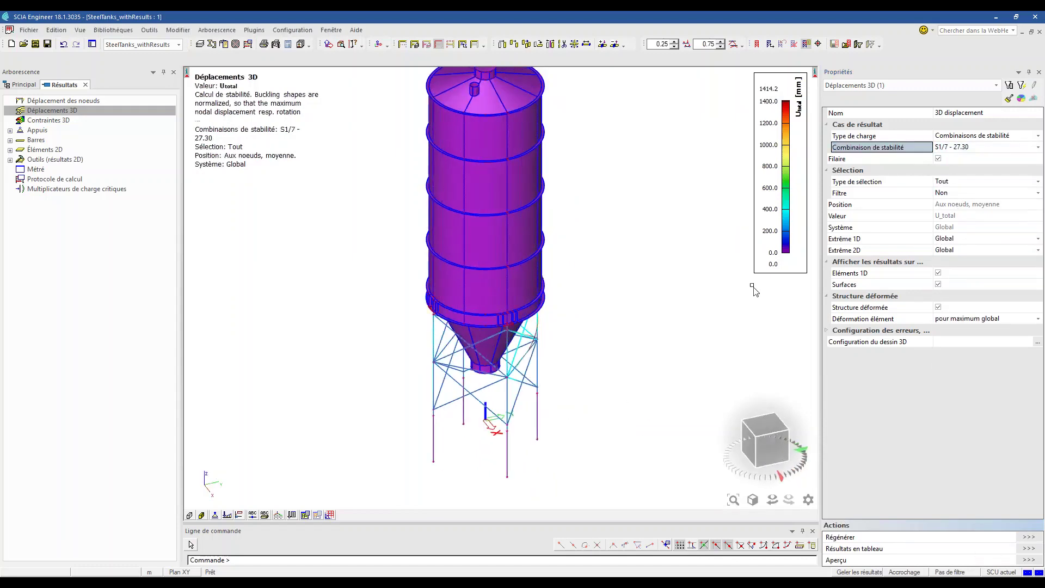
# Switch the stability combination to S1/8 - 28.05 and regenerate the 3D displacements.
pyautogui.click(958, 148)
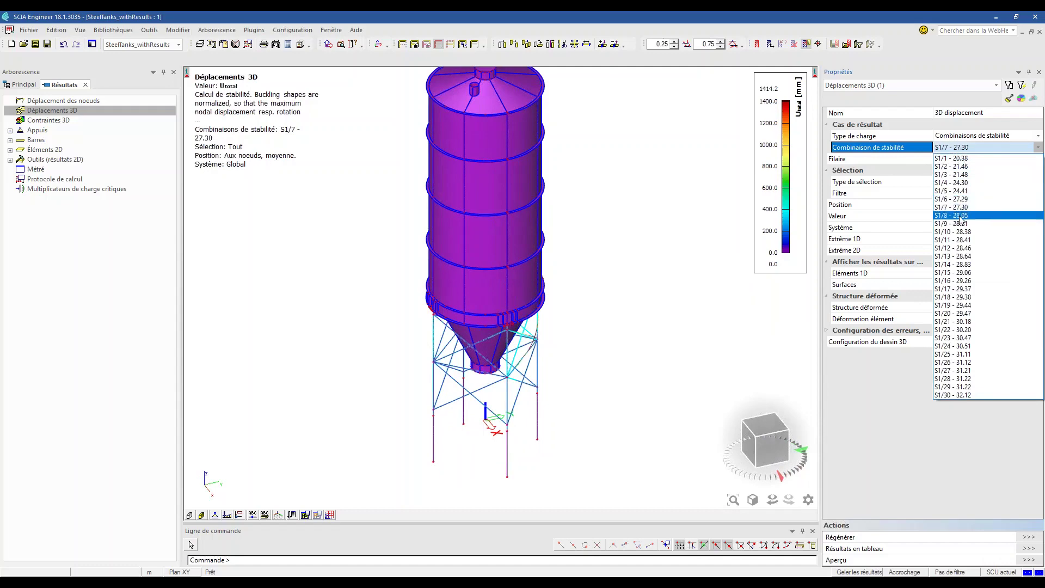
pyautogui.click(957, 205)
pyautogui.click(1025, 539)
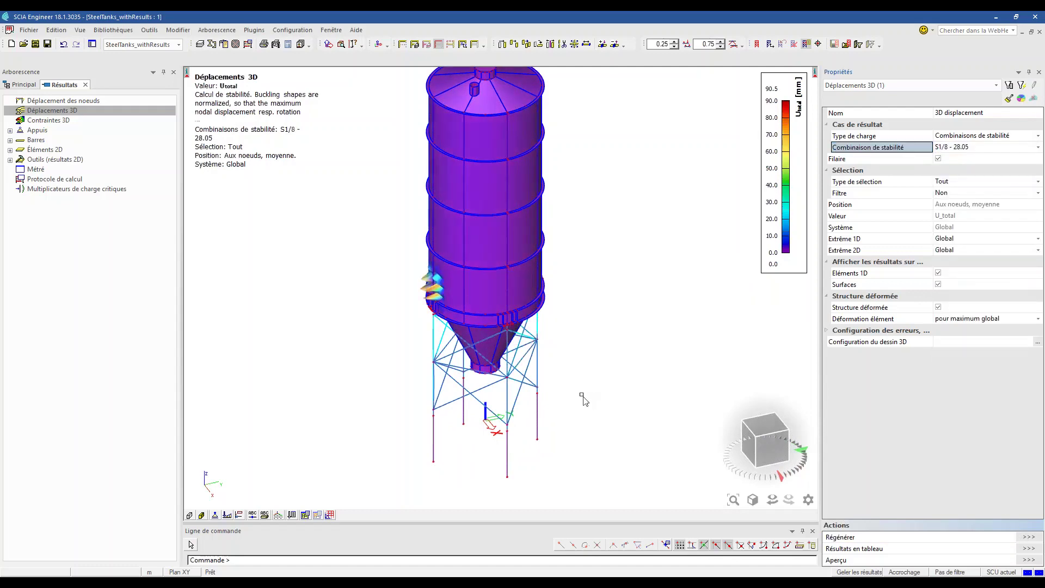
# Examine the local buckling shape of the silo wall above the lower ring from several angles and distances.
pyautogui.keyDown('ctrl'); pyautogui.moveTo(598, 392); pyautogui.dragTo(616, 388, button='right'); pyautogui.keyUp('ctrl')
pyautogui.scroll(3, 460, 291)
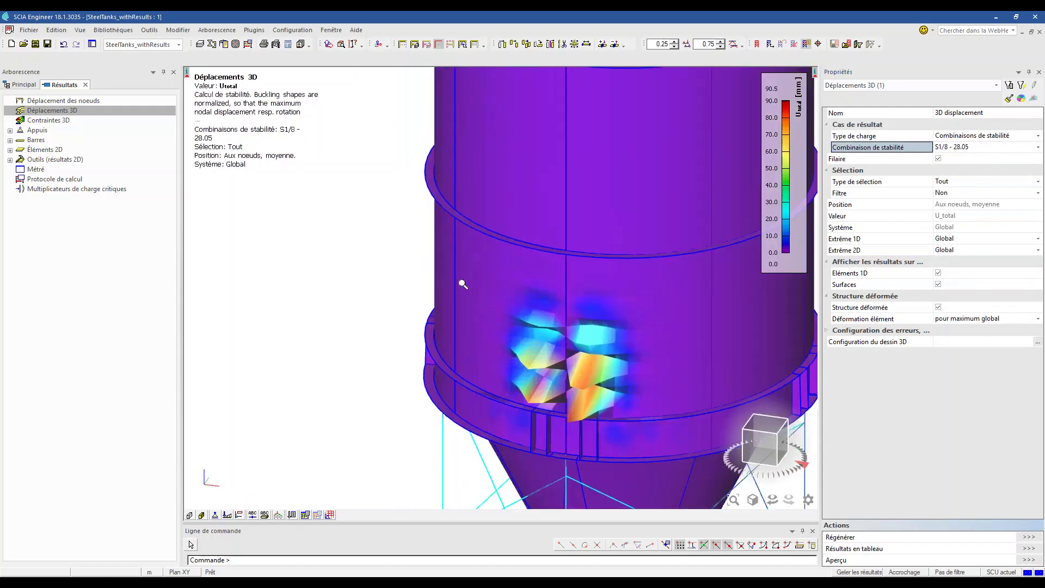
pyautogui.scroll(1, 448, 286)
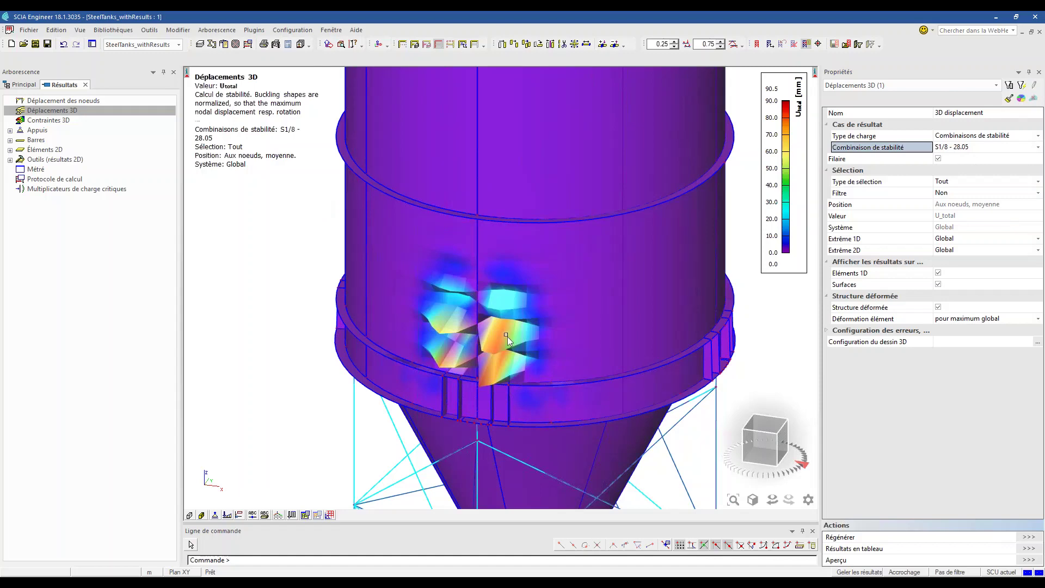
pyautogui.keyDown('ctrl'); pyautogui.moveTo(559, 345); pyautogui.dragTo(660, 114, button='right'); pyautogui.keyUp('ctrl')
pyautogui.keyDown('ctrl'); pyautogui.moveTo(554, 301); pyautogui.dragTo(496, 304, button='right'); pyautogui.keyUp('ctrl')
pyautogui.scroll(5, 609, 285)
pyautogui.scroll(-4, 488, 300)
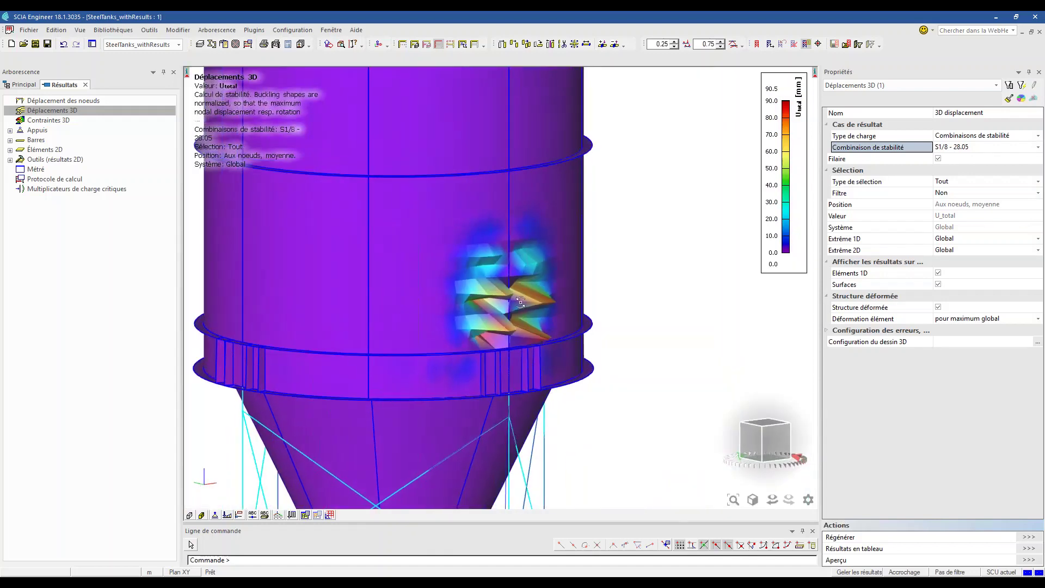
pyautogui.scroll(2, 496, 304)
pyautogui.scroll(3, 498, 305)
pyautogui.scroll(3, 479, 263)
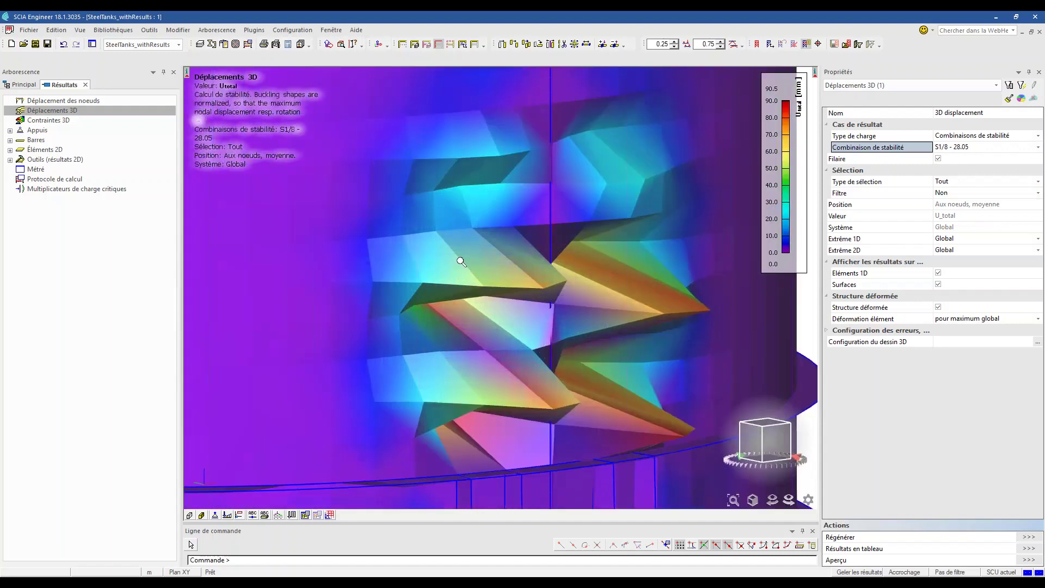
pyautogui.scroll(-5, 520, 269)
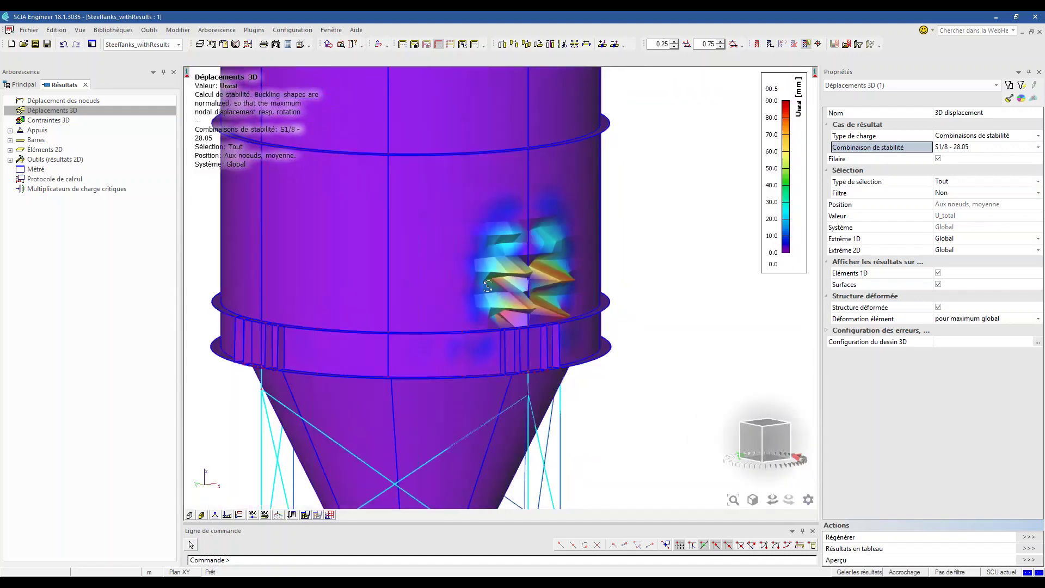
pyautogui.keyDown('ctrl'); pyautogui.moveTo(490, 273); pyautogui.dragTo(473, 312, button='right'); pyautogui.keyUp('ctrl')
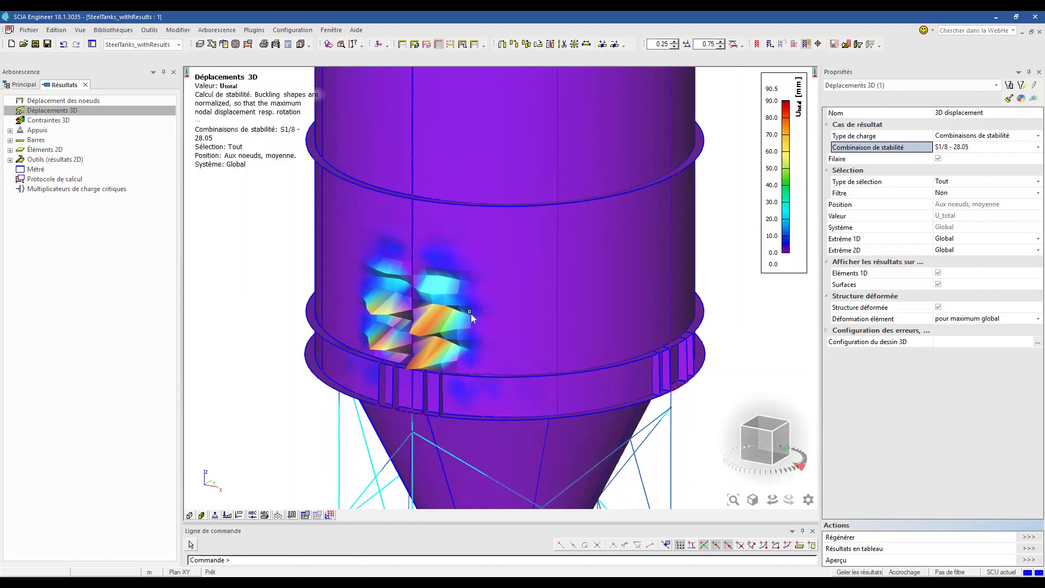
pyautogui.scroll(5, 471, 313)
pyautogui.scroll(-5, 458, 328)
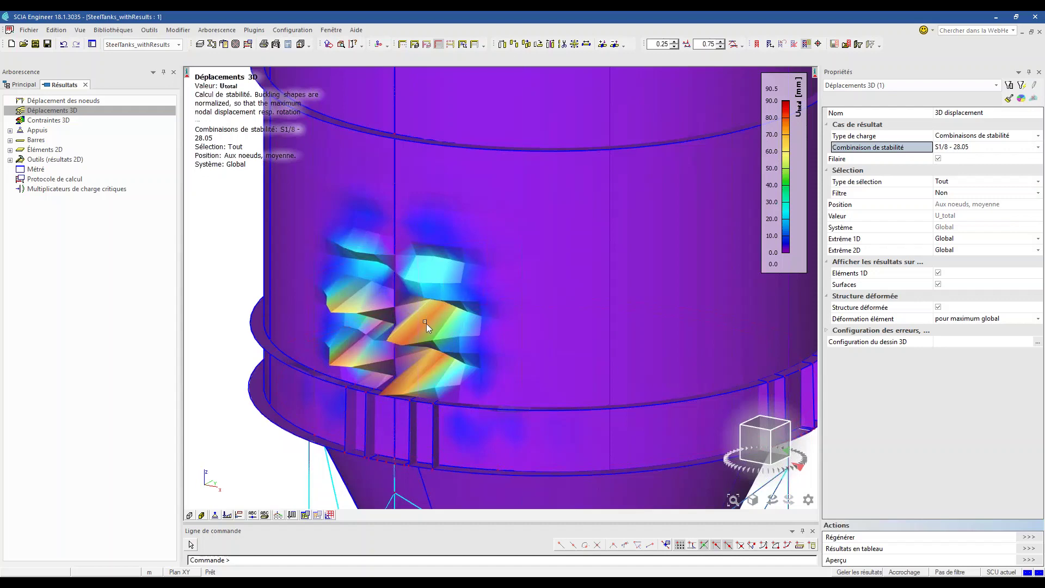
# Examine the buckling shape of stability combination S1/8 - 28.05 on the whole silo and its support structure from several sides.
pyautogui.scroll(-2, 429, 323)
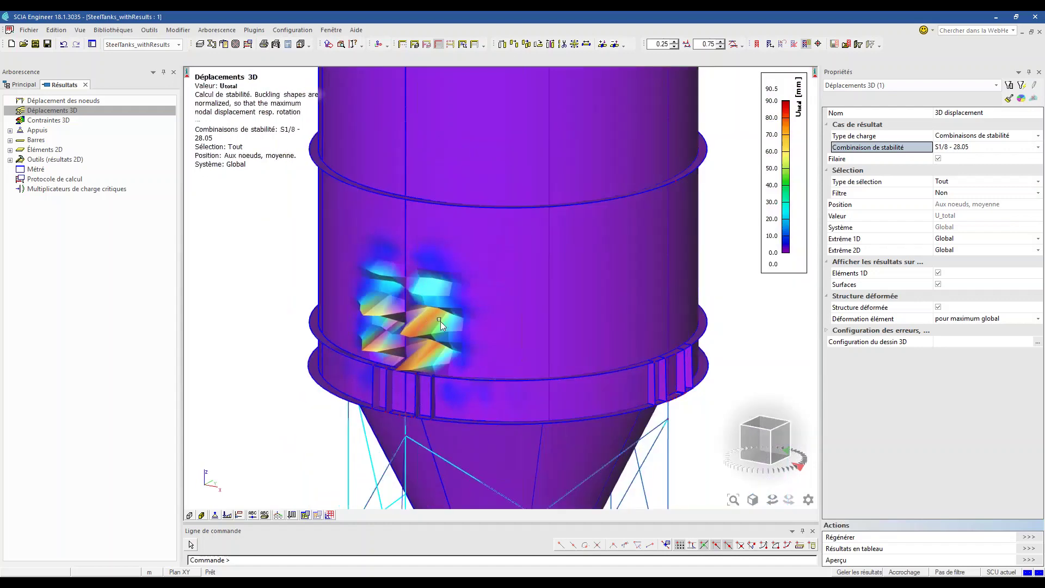
pyautogui.scroll(-2, 439, 321)
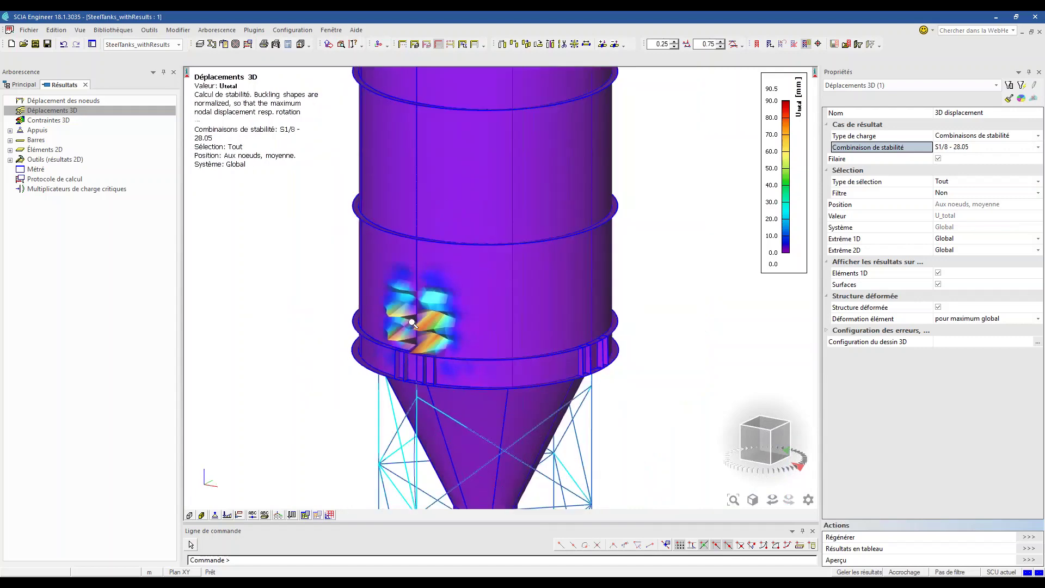
pyautogui.click(977, 147)
pyautogui.click(977, 147)
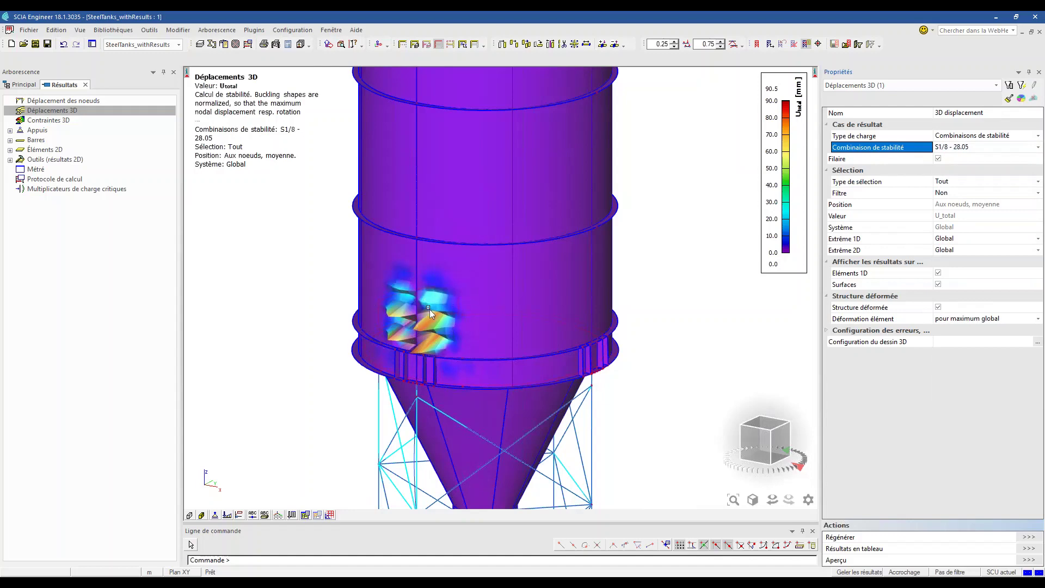
pyautogui.scroll(-3, 429, 309)
pyautogui.moveTo(543, 357)
pyautogui.keyDown('ctrl'); pyautogui.mouseDown(button='right')
pyautogui.moveTo(522, 357)
pyautogui.moveTo(546, 357)
pyautogui.mouseUp(button='right'); pyautogui.keyUp('ctrl')
pyautogui.keyDown('ctrl'); pyautogui.moveTo(429, 307); pyautogui.dragTo(417, 353, button='right'); pyautogui.keyUp('ctrl')
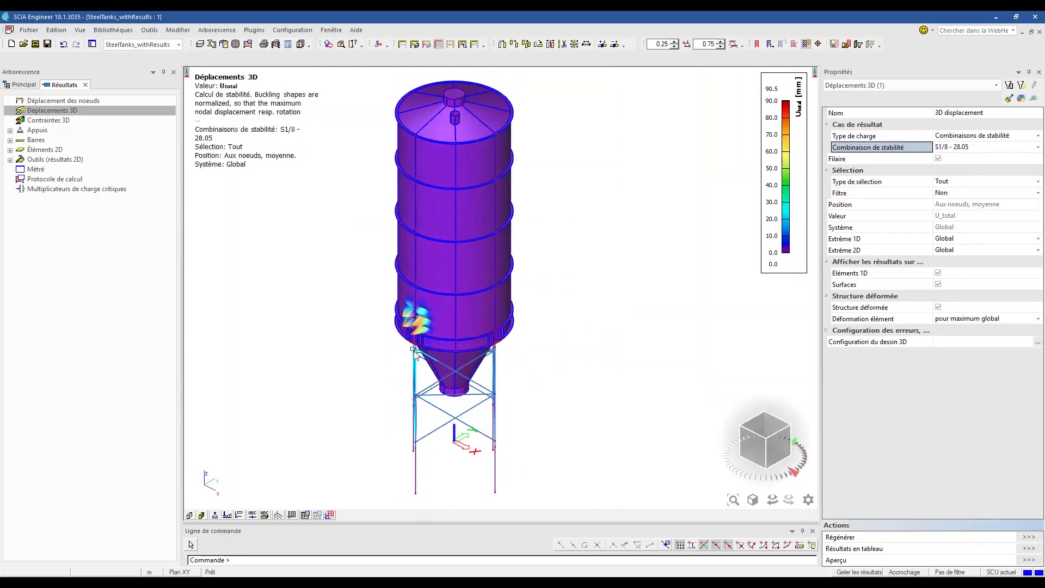
pyautogui.keyDown('ctrl'); pyautogui.moveTo(522, 356); pyautogui.dragTo(485, 359, button='right'); pyautogui.keyUp('ctrl')
pyautogui.keyDown('ctrl'); pyautogui.moveTo(551, 364); pyautogui.dragTo(385, 308, button='right'); pyautogui.keyUp('ctrl')
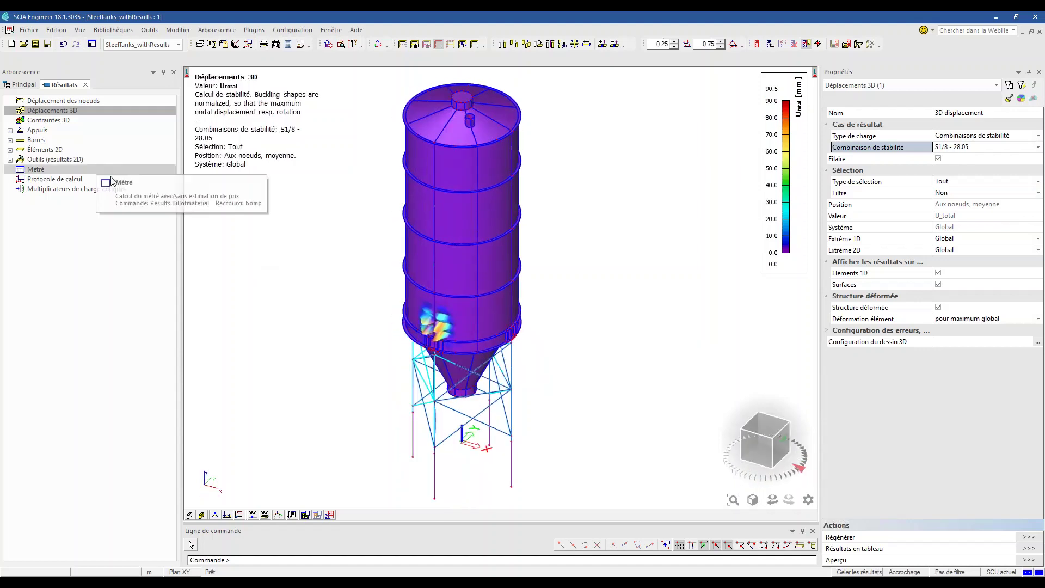
# Close the results and open the local mesh refinement options for nodes, edges and surfaces.
pyautogui.click(86, 85)
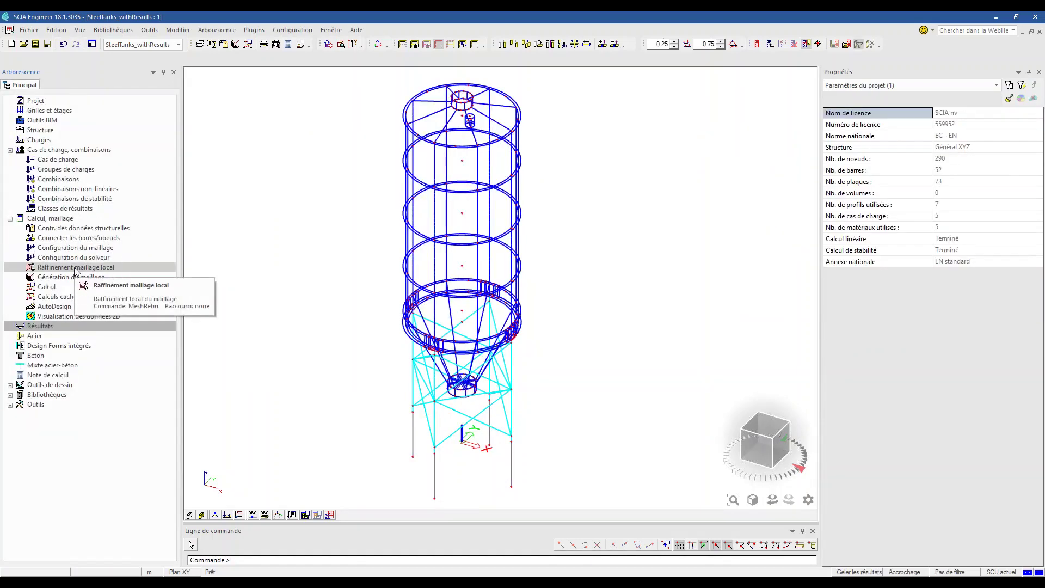
pyautogui.click(74, 268)
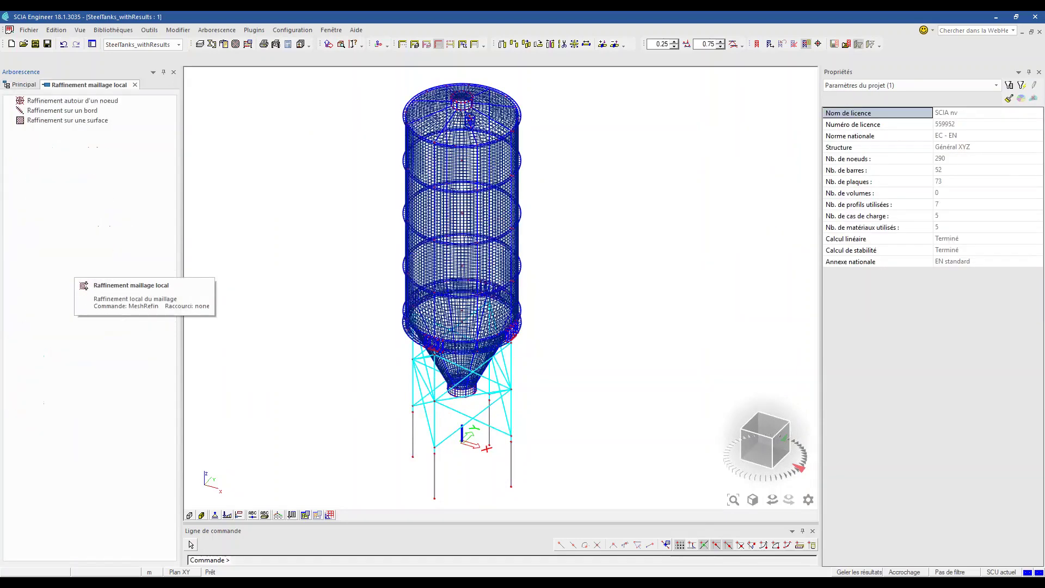
pyautogui.click(88, 103)
pyautogui.click(78, 103)
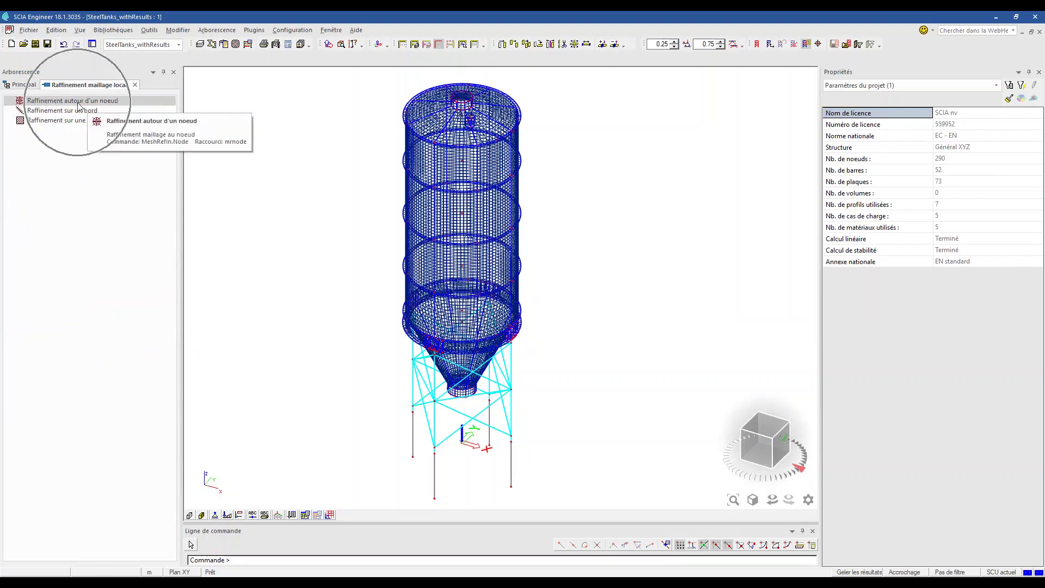
pyautogui.click(109, 111)
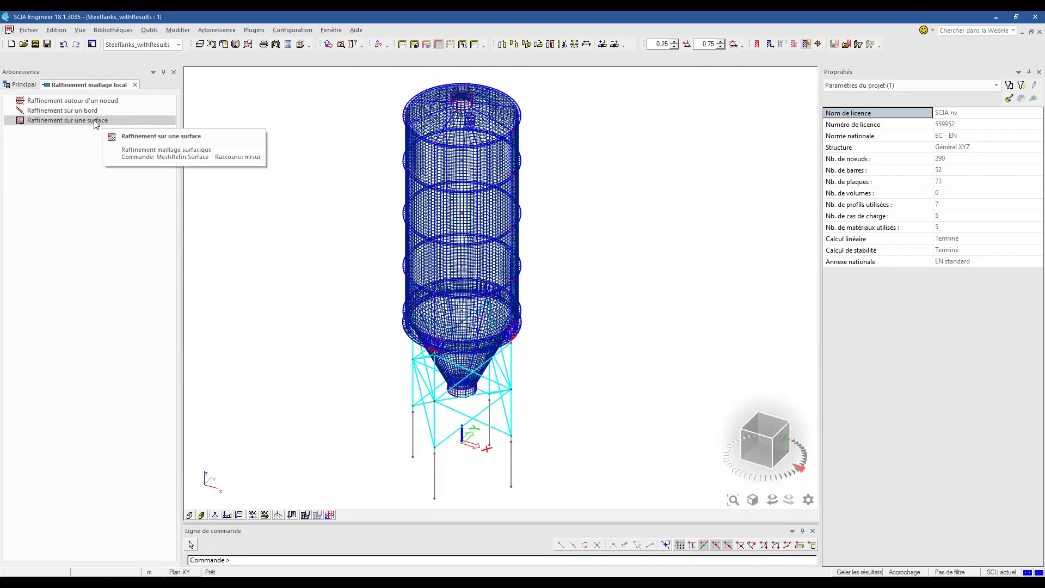
pyautogui.click(93, 120)
# Apply a surface mesh refinement of 0.040 m to the silo's lower ring plates and stiffeners, excluding the cone and accepting deletion of the results.
pyautogui.click(757, 445)
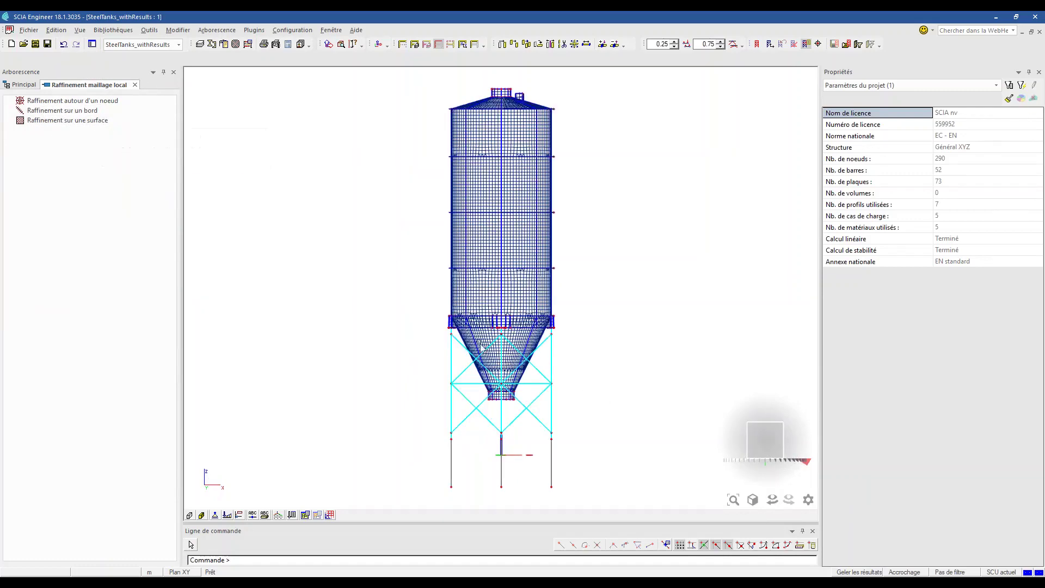
pyautogui.scroll(5, 662, 320)
pyautogui.moveTo(655, 312); pyautogui.dragTo(216, 336)
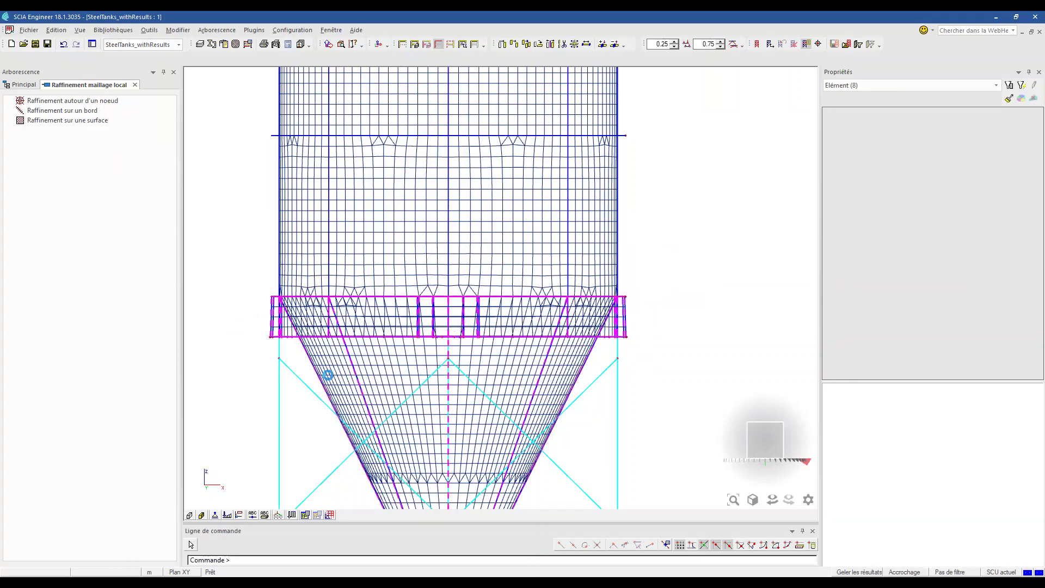
pyautogui.moveTo(587, 373); pyautogui.dragTo(312, 448)
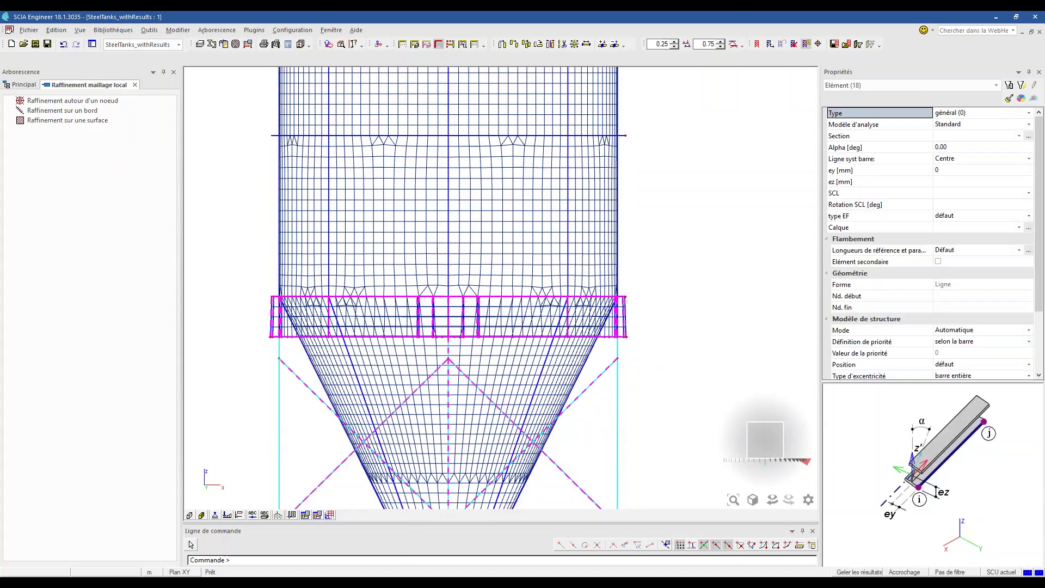
pyautogui.doubleClick(92, 120)
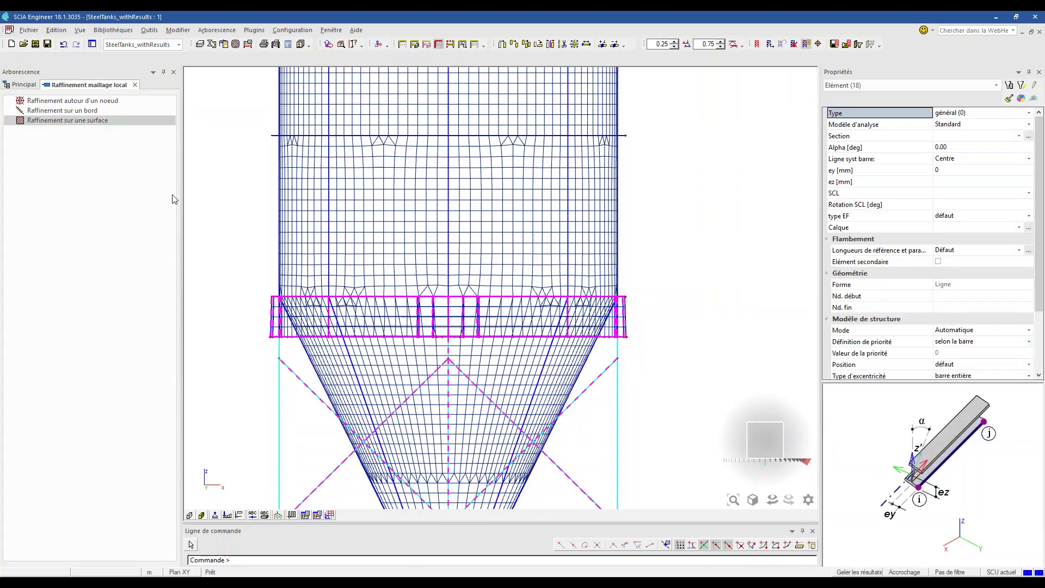
pyautogui.click(484, 135)
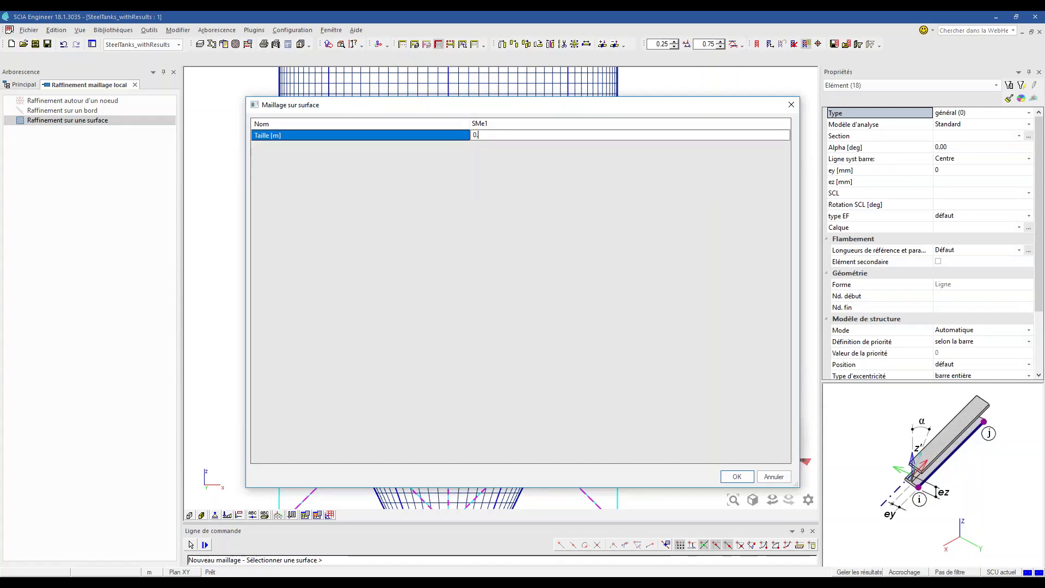
pyautogui.click(736, 476)
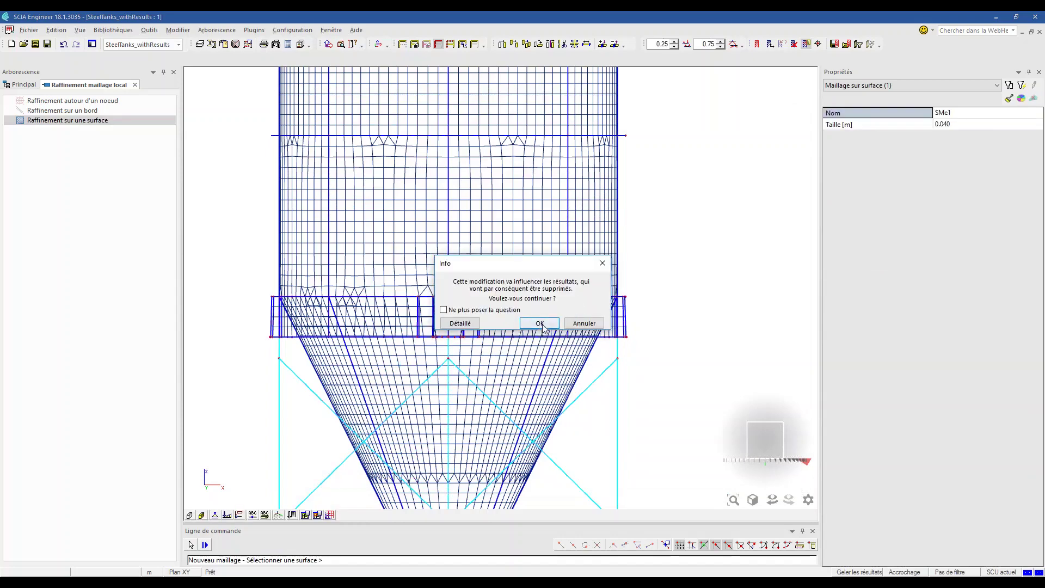
pyautogui.click(540, 324)
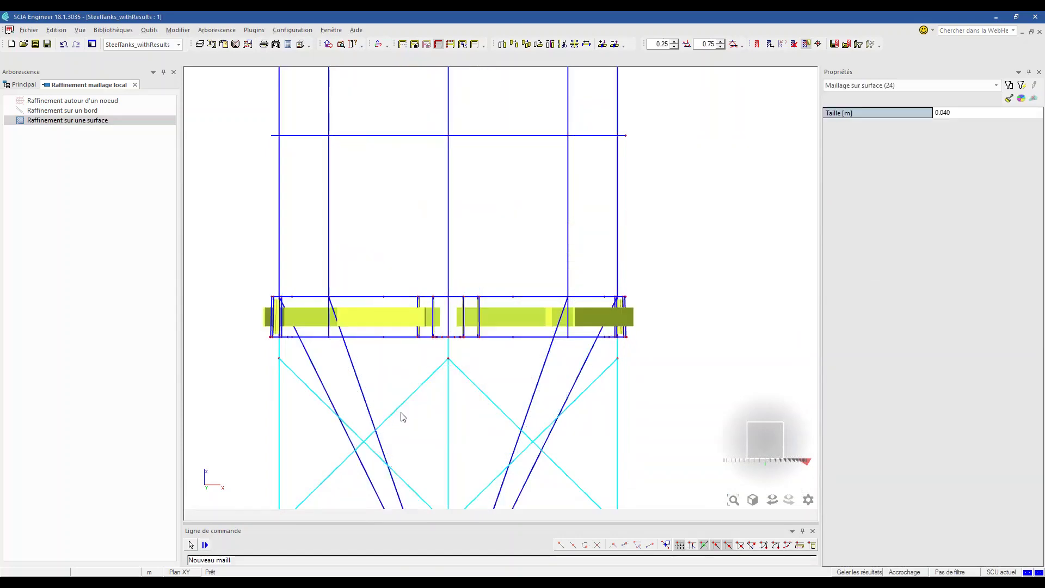
pyautogui.keyDown('ctrl'); pyautogui.moveTo(384, 418); pyautogui.dragTo(369, 380, button='right'); pyautogui.keyUp('ctrl')
pyautogui.press('Escape')
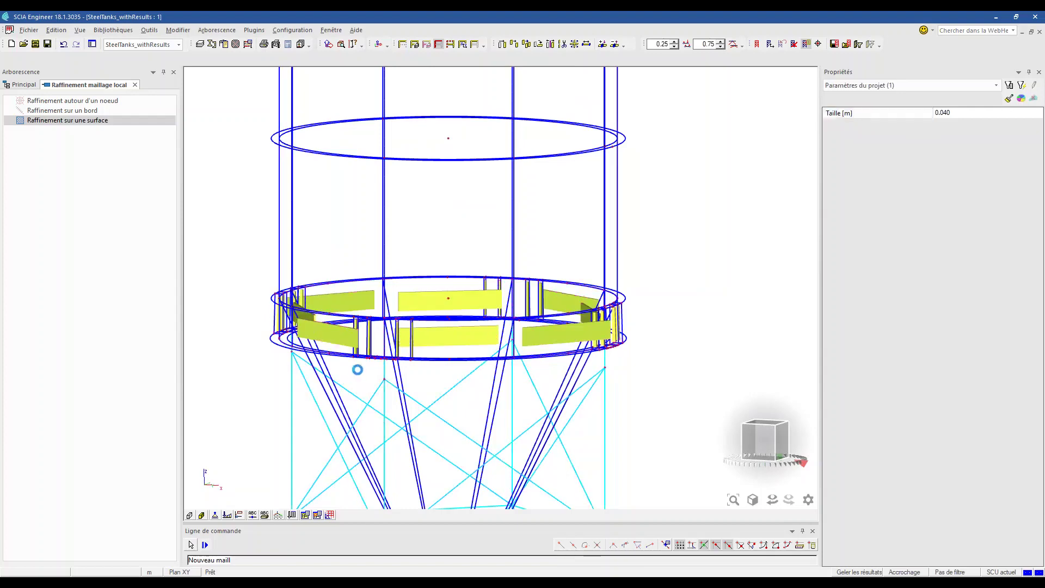
# Check the refinement symbols around the lower ring and generate the finite element mesh.
pyautogui.scroll(5, 427, 341)
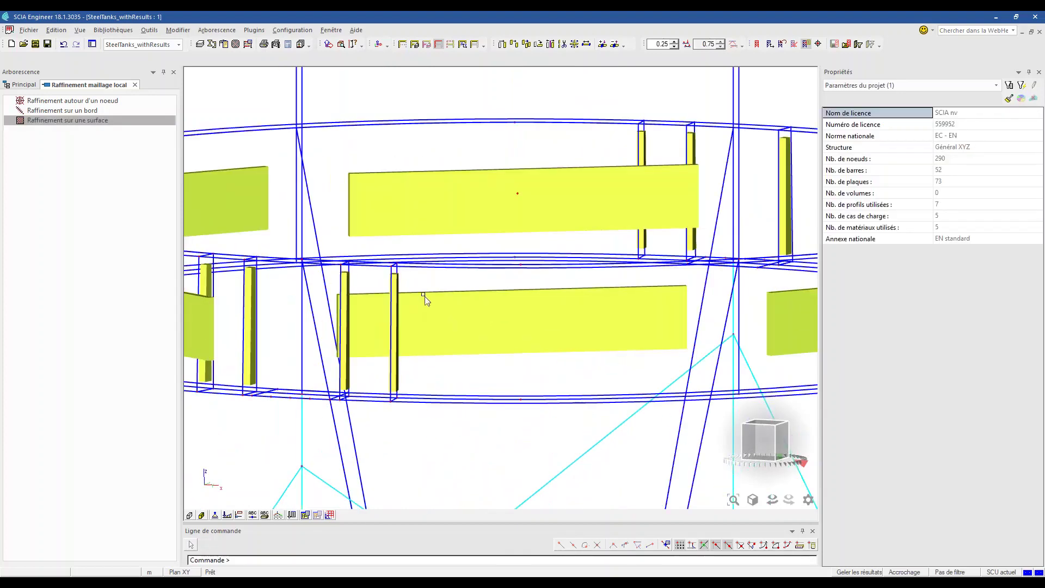
pyautogui.scroll(-5, 426, 301)
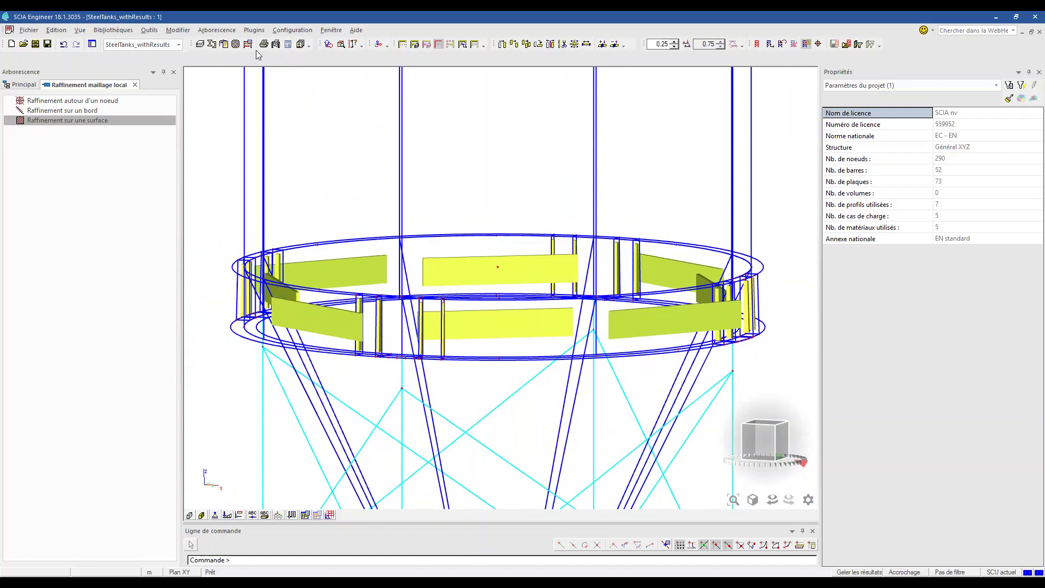
pyautogui.click(235, 44)
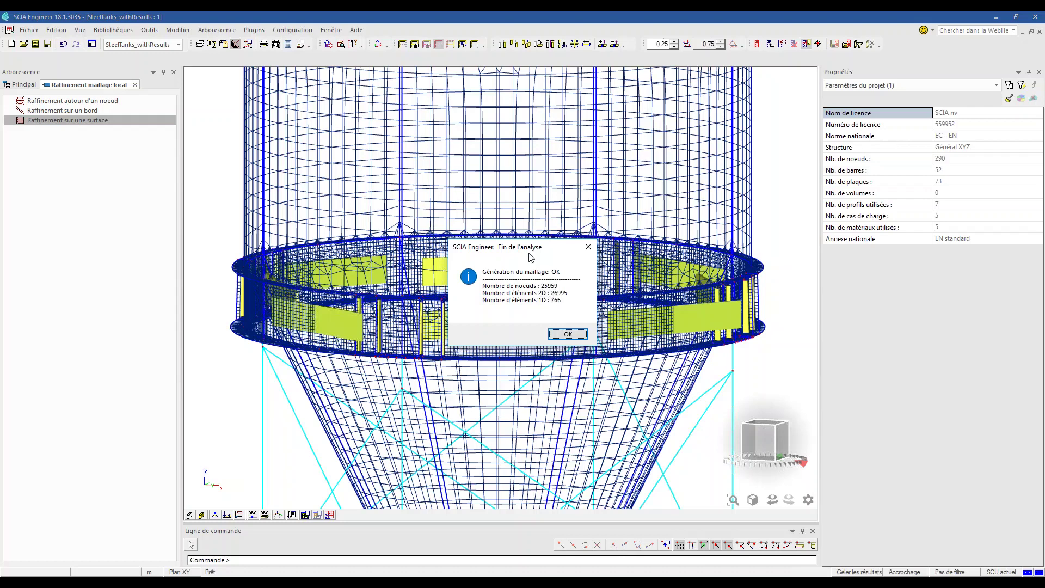
pyautogui.moveTo(528, 252); pyautogui.dragTo(515, 253)
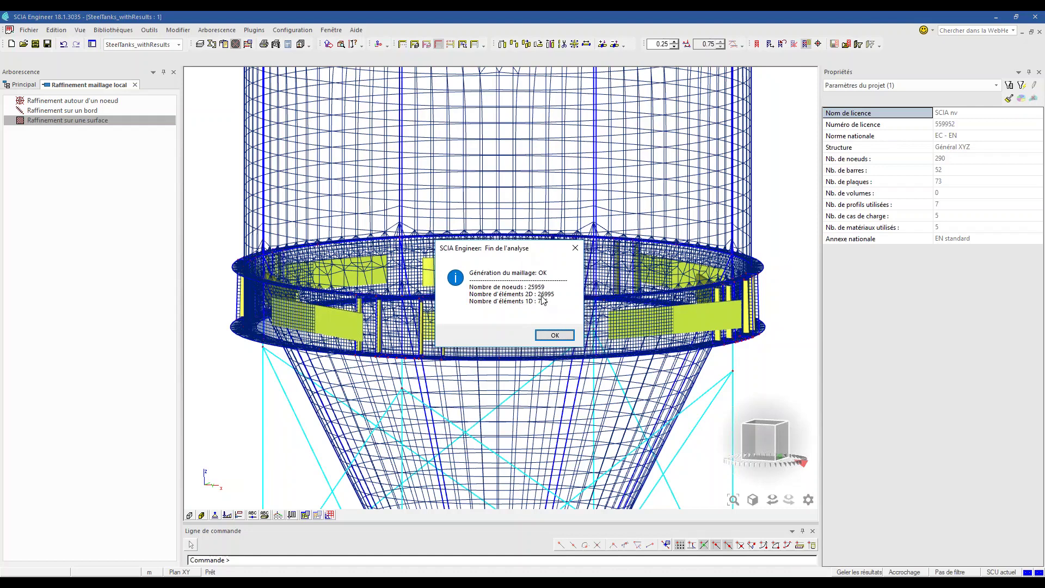
pyautogui.click(558, 336)
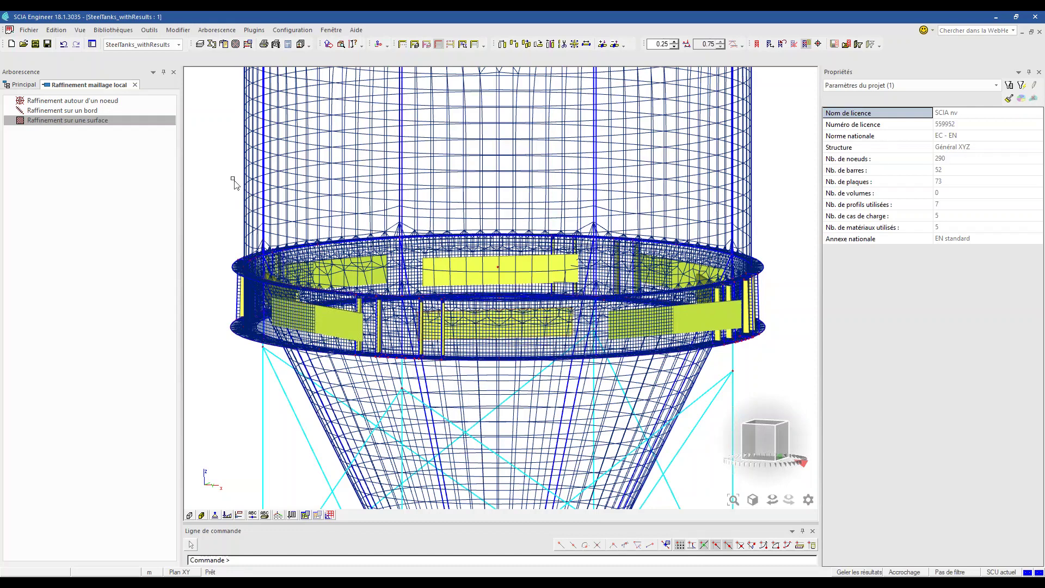
# Set the drawing style for model data and loads to simple in the display parameters.
pyautogui.rightClick(212, 165)
pyautogui.click(251, 203)
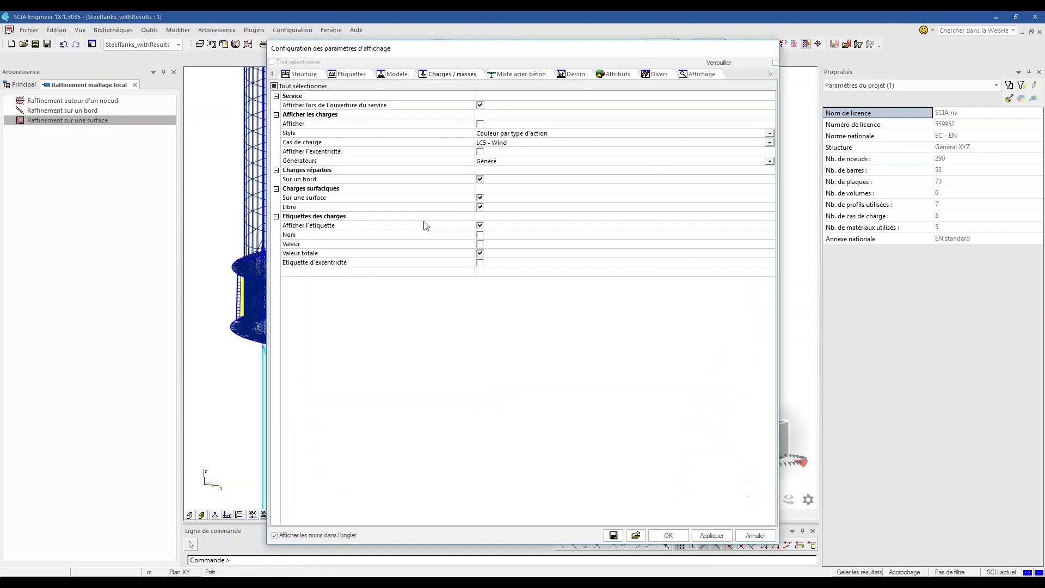
pyautogui.click(658, 75)
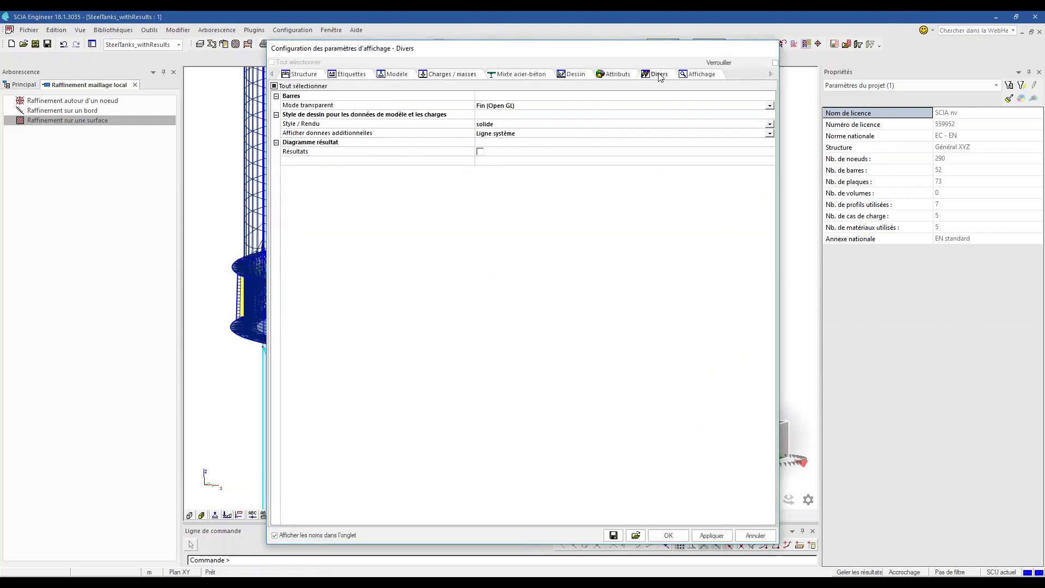
pyautogui.click(507, 125)
pyautogui.click(507, 127)
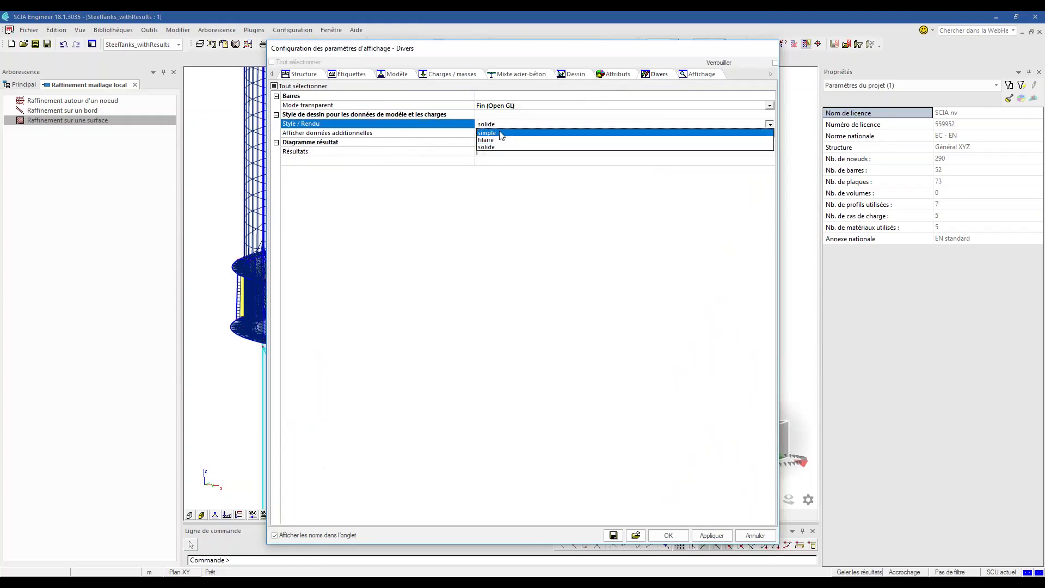
pyautogui.click(490, 135)
pyautogui.click(668, 535)
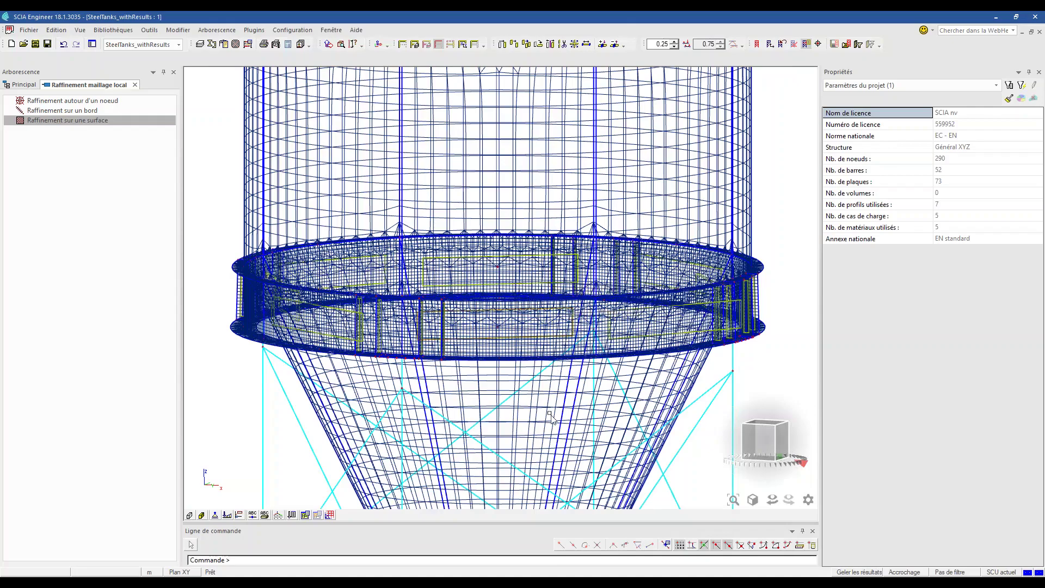
# Examine the refined mesh of the lower ring and its transition to the coarser silo wall mesh from different angles and distances.
pyautogui.keyDown('ctrl'); pyautogui.moveTo(550, 418); pyautogui.dragTo(551, 463, button='right'); pyautogui.keyUp('ctrl')
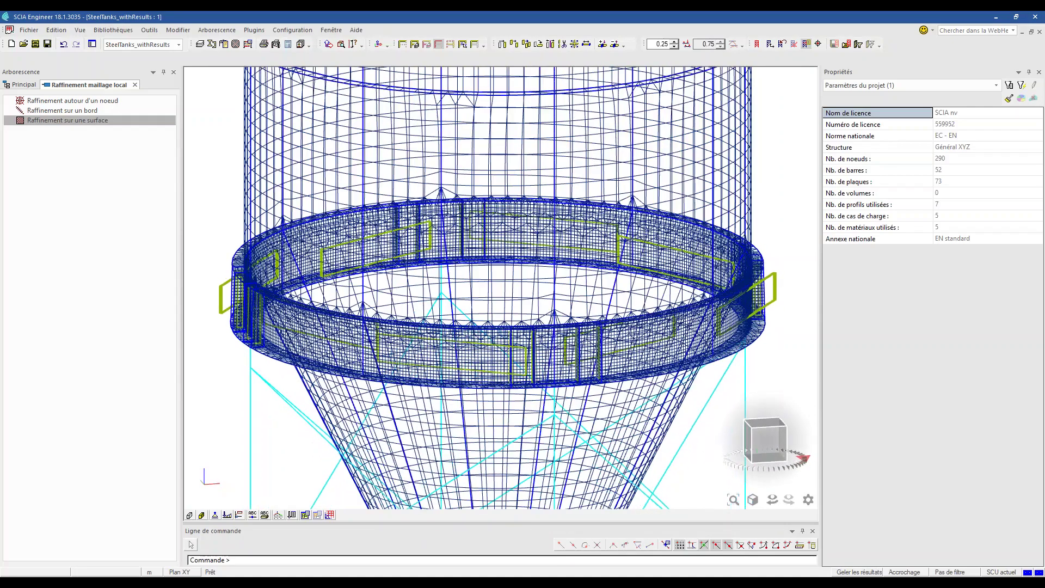
pyautogui.scroll(4, 612, 349)
pyautogui.scroll(-4, 620, 348)
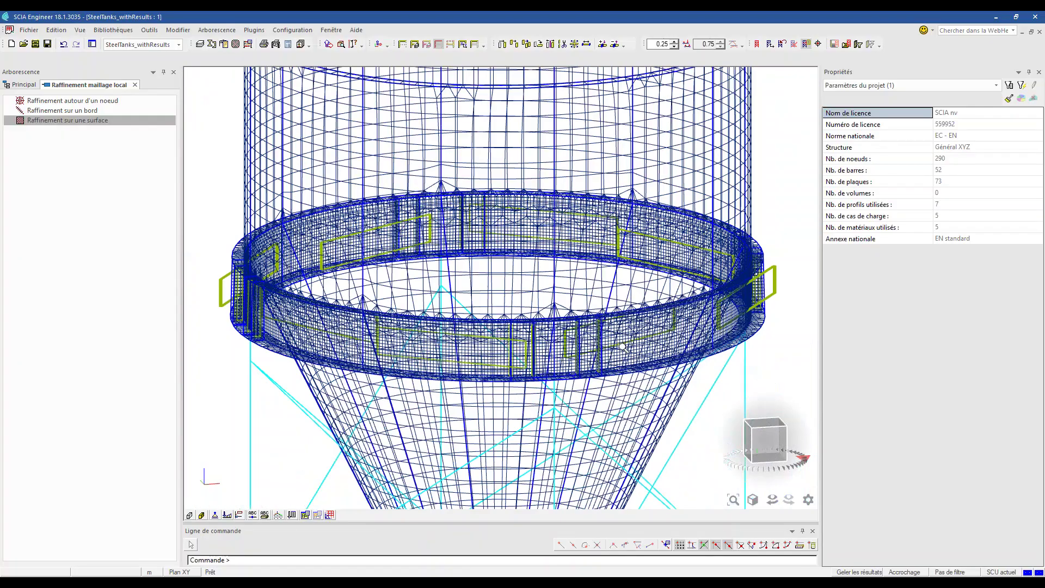
pyautogui.keyDown('ctrl'); pyautogui.moveTo(622, 347); pyautogui.dragTo(501, 296, button='right'); pyautogui.keyUp('ctrl')
pyautogui.scroll(5, 498, 294)
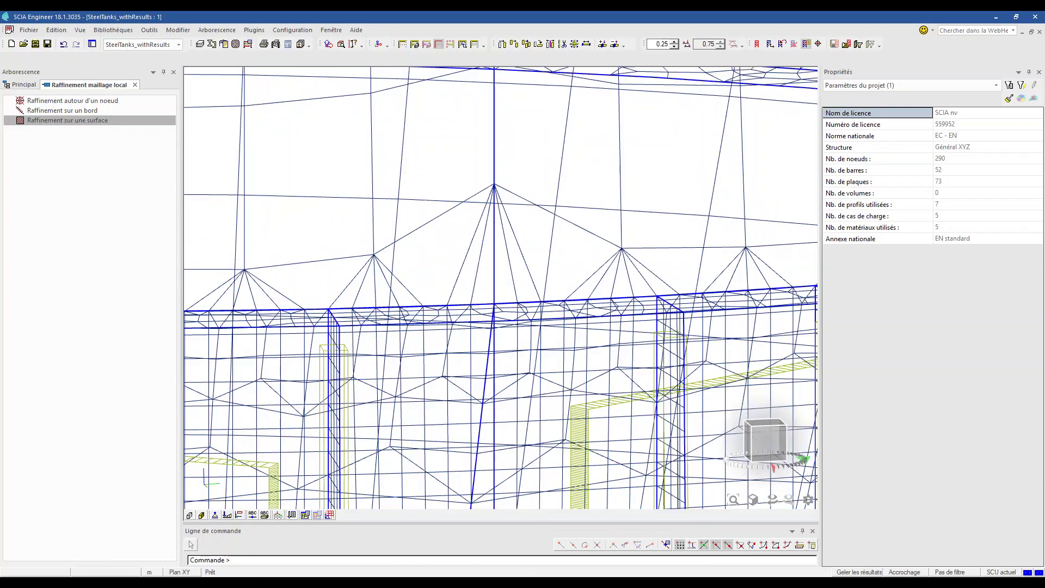
pyautogui.scroll(-1, 483, 147)
pyautogui.scroll(-2, 483, 146)
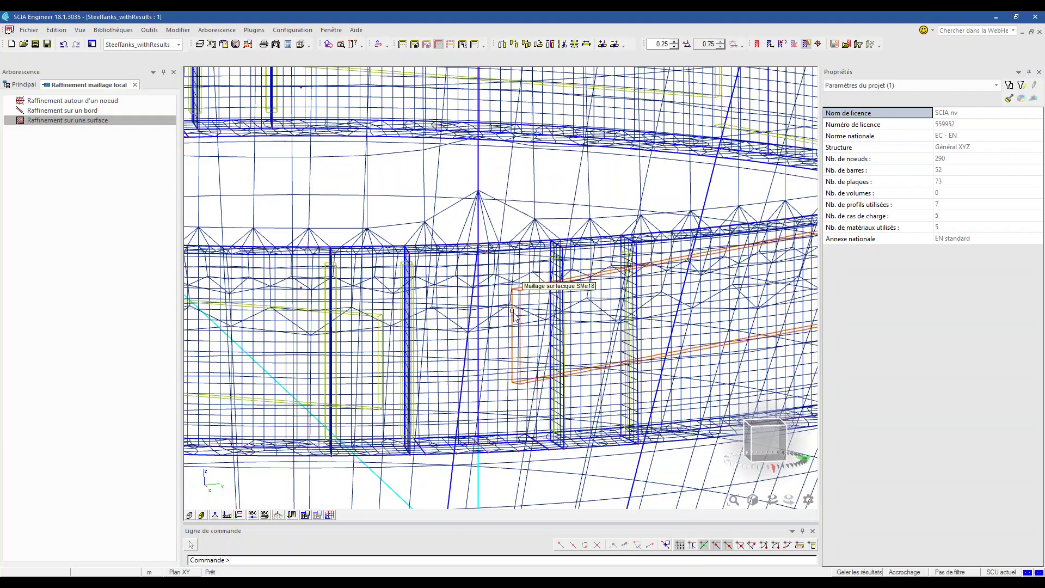
pyautogui.scroll(6, 483, 223)
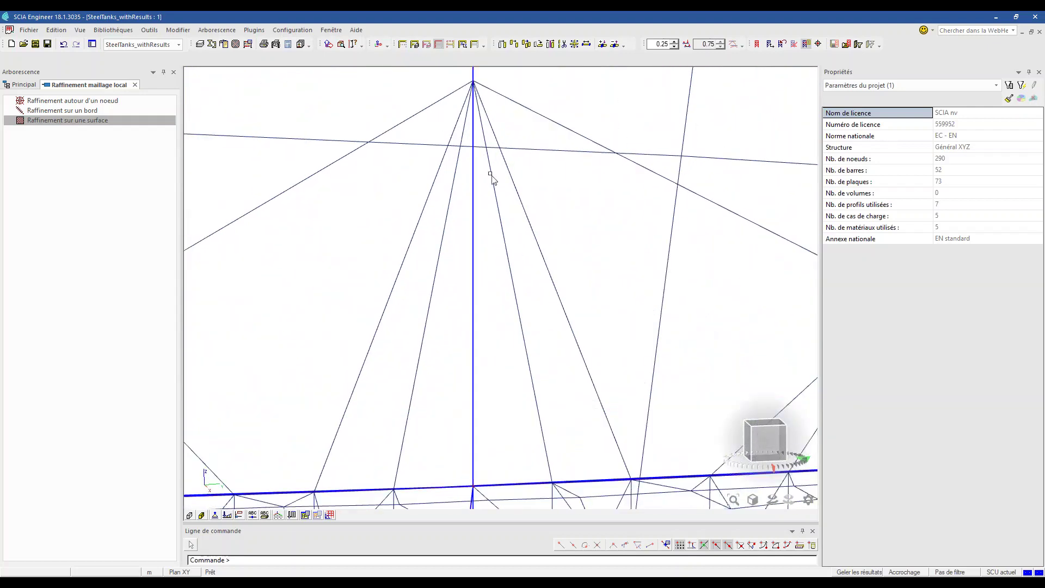
pyautogui.scroll(-3, 514, 278)
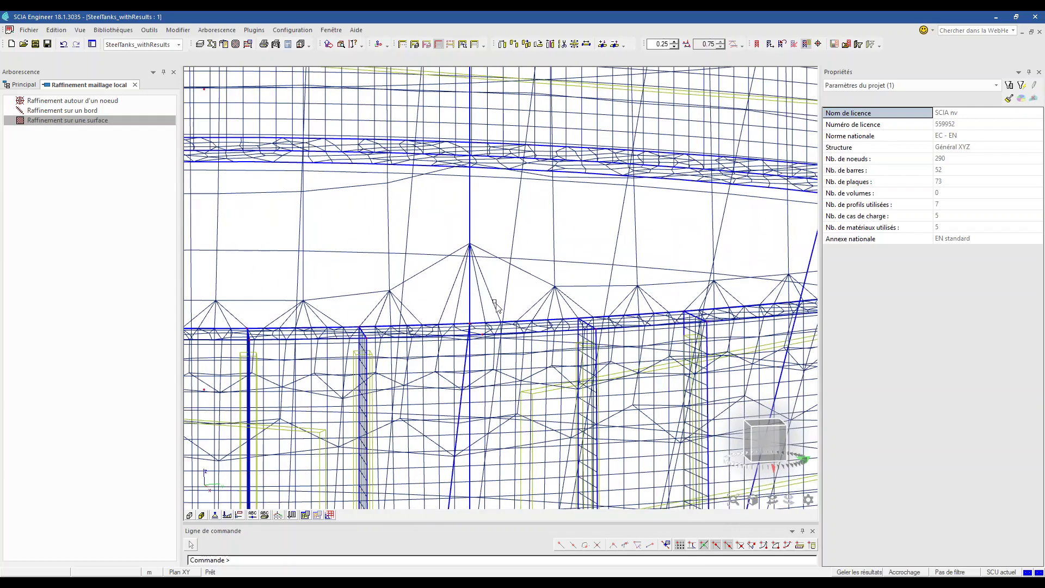
pyautogui.scroll(-4, 496, 305)
pyautogui.scroll(5, 459, 272)
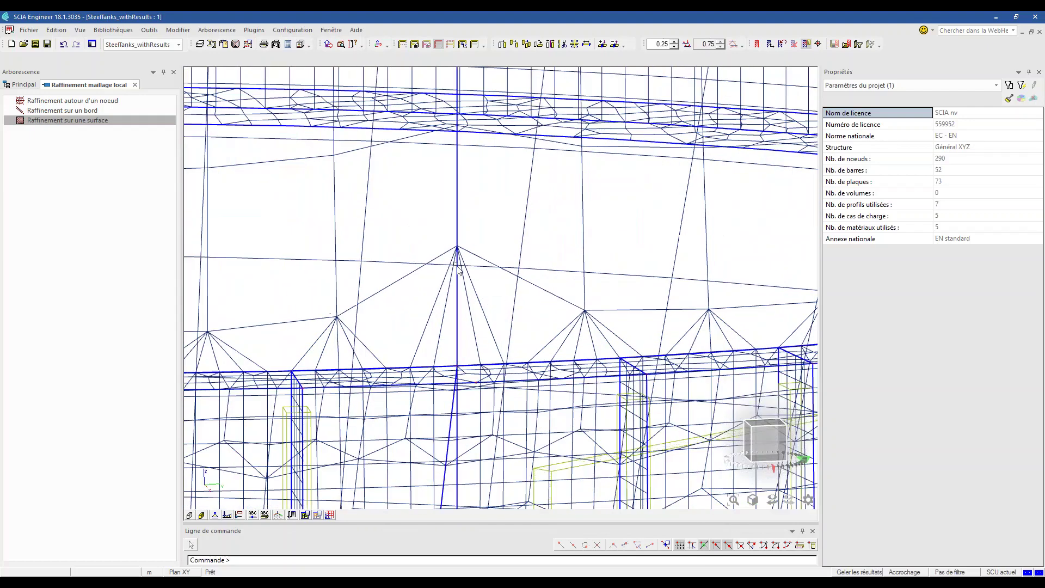
pyautogui.scroll(-3, 459, 278)
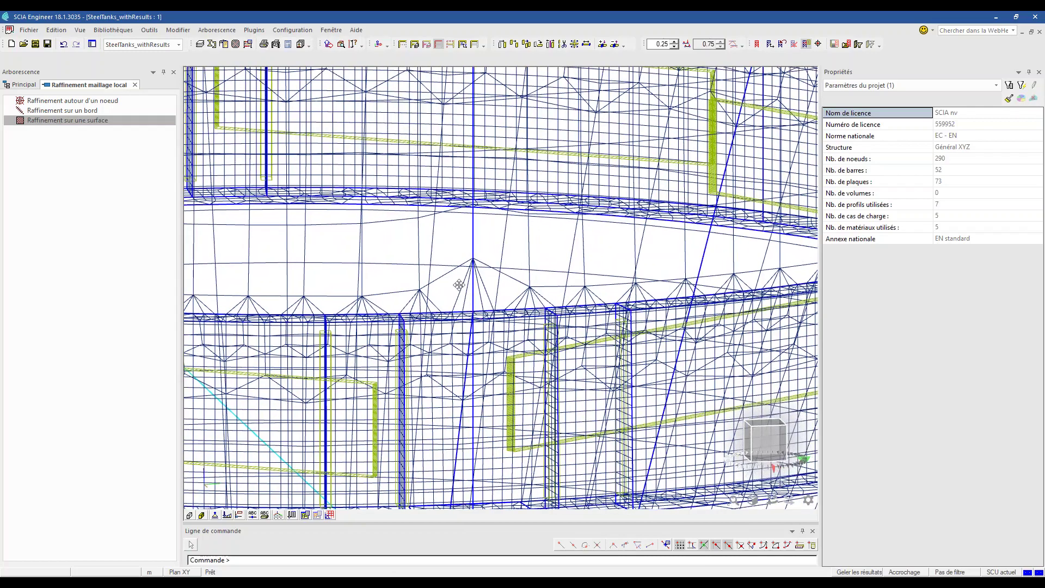
pyautogui.scroll(-5, 469, 305)
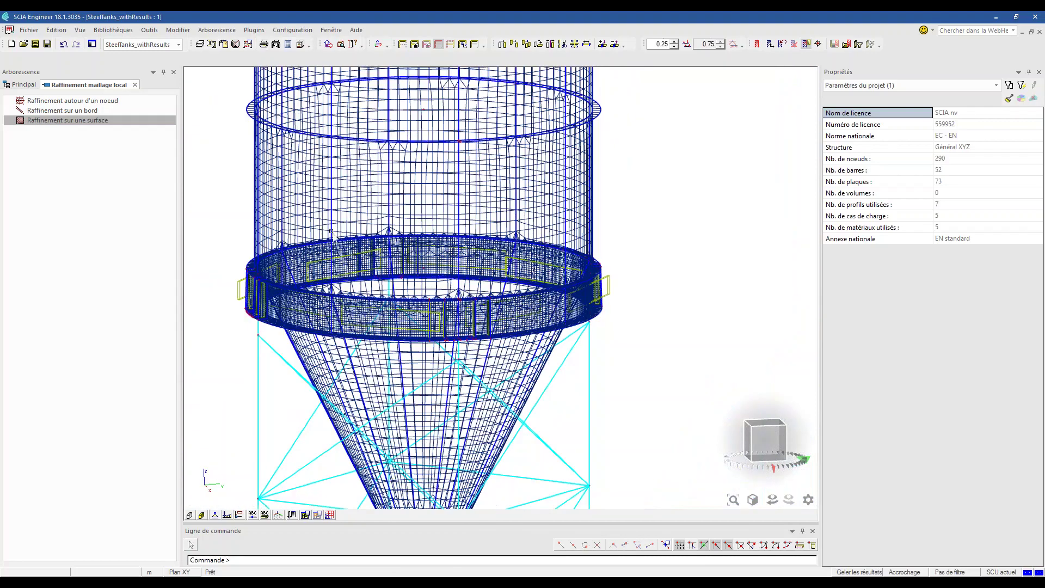
# Define a mesh refinement around a node with a radius of 1.000 m, a ratio of 0.25 and linear increment.
pyautogui.click(105, 104)
pyautogui.click(94, 104)
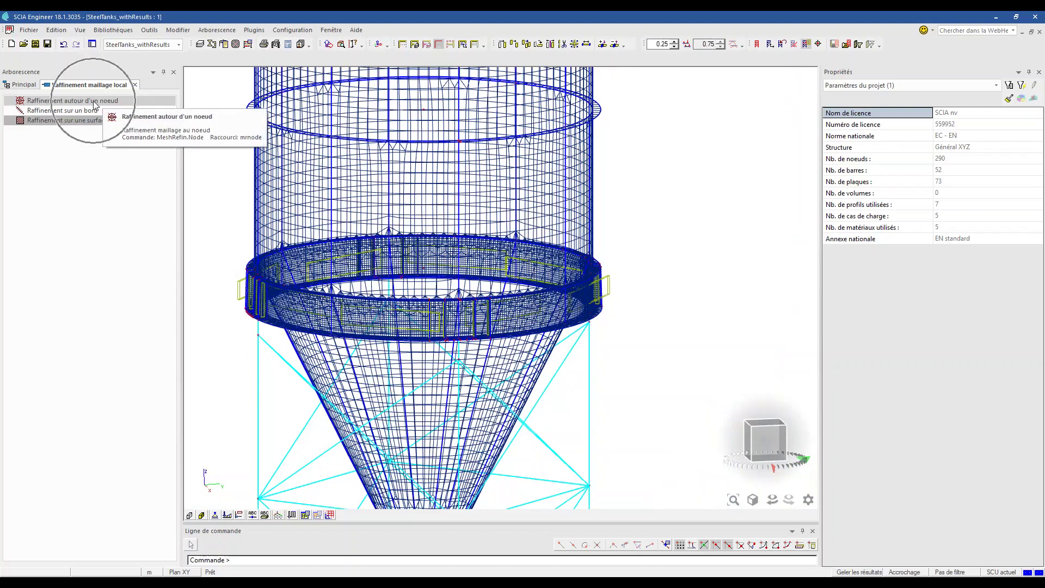
pyautogui.click(95, 105)
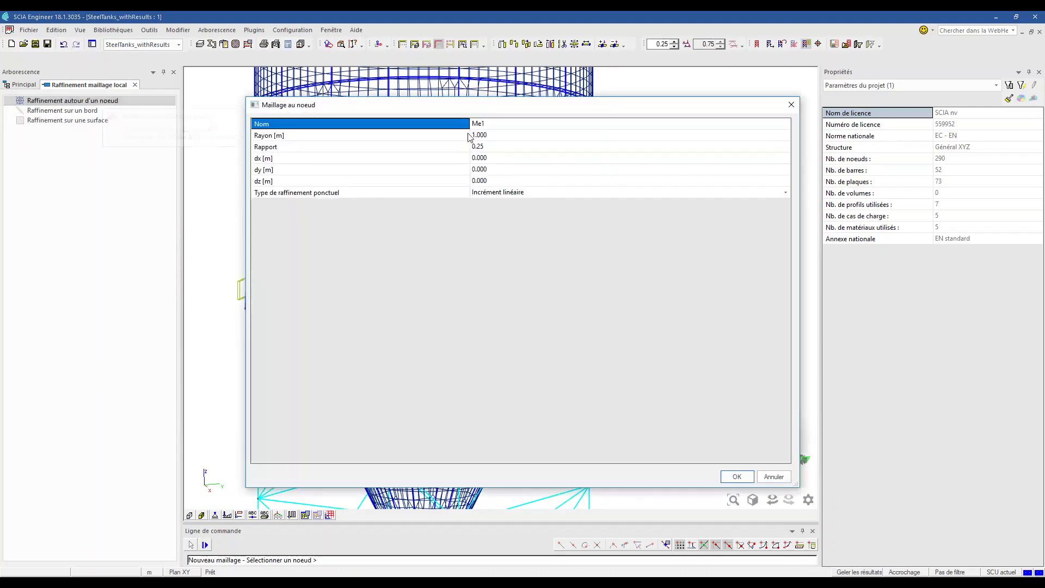
pyautogui.click(448, 136)
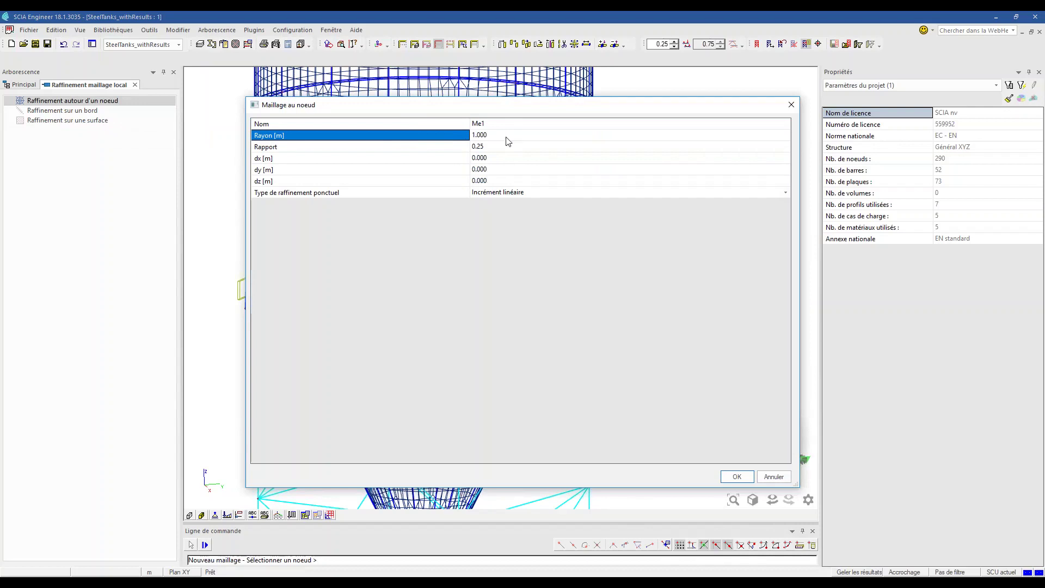
pyautogui.write('1')
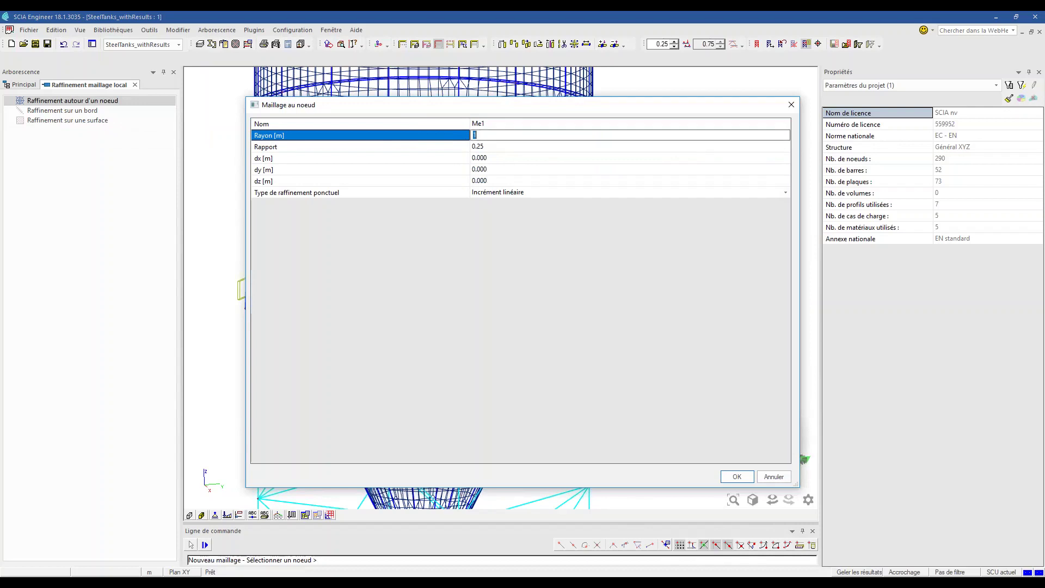
pyautogui.press('Return')
pyautogui.click(462, 147)
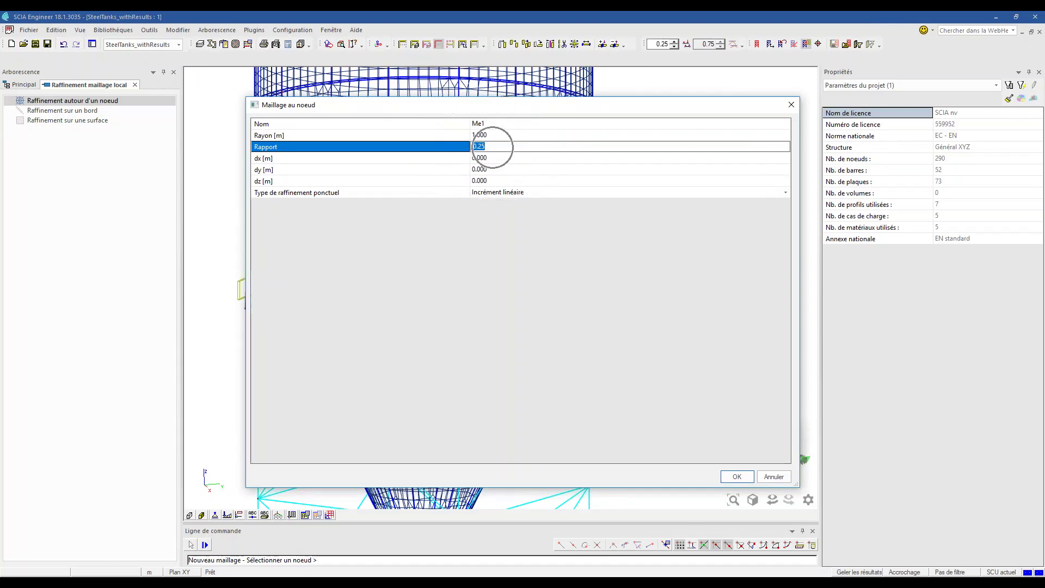
pyautogui.moveTo(485, 109); pyautogui.dragTo(777, 244)
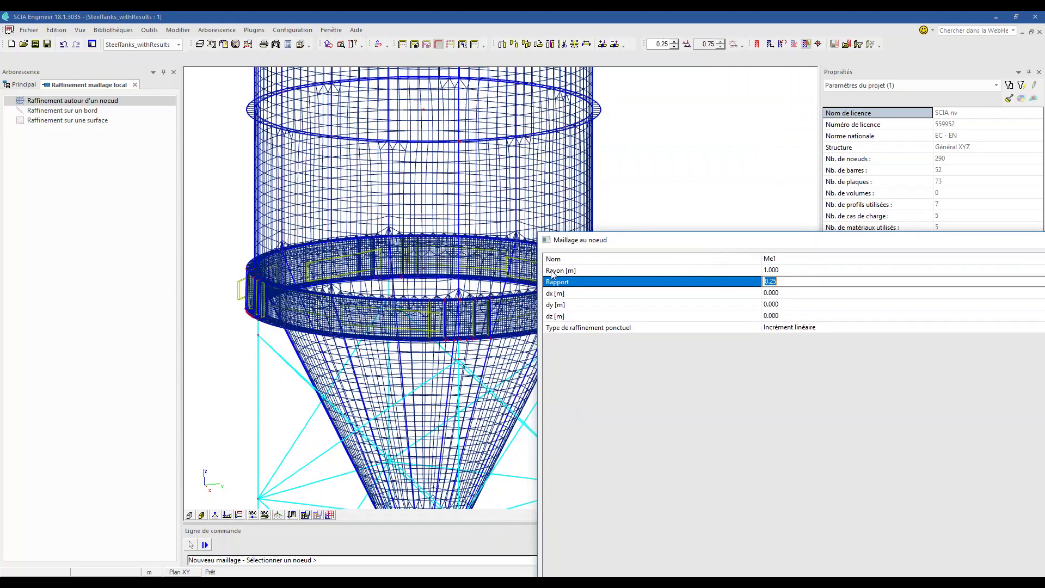
pyautogui.click(438, 285)
pyautogui.click(606, 286)
pyautogui.click(781, 453)
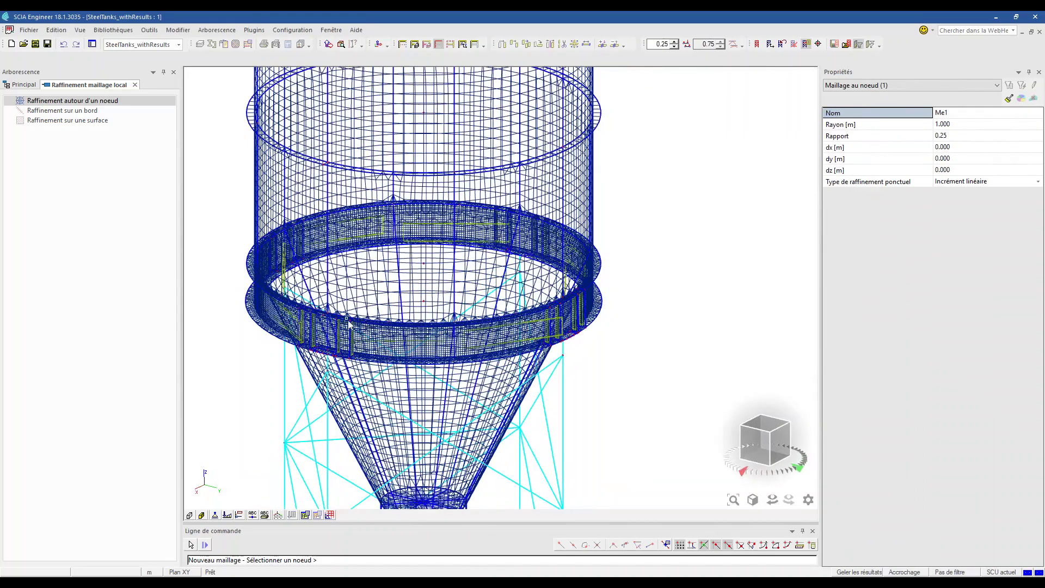
# Assign the node mesh refinement to two nodes at the cone-to-wall junction of the lower ring, above the support columns.
pyautogui.scroll(5, 334, 319)
pyautogui.click(304, 310)
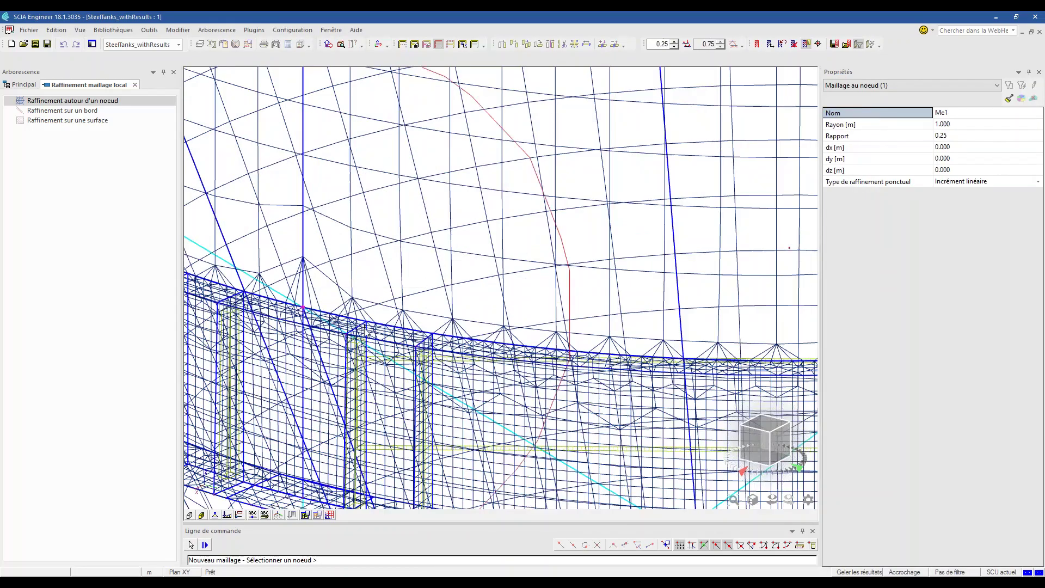
pyautogui.scroll(-5, 304, 310)
pyautogui.scroll(10, 294, 307)
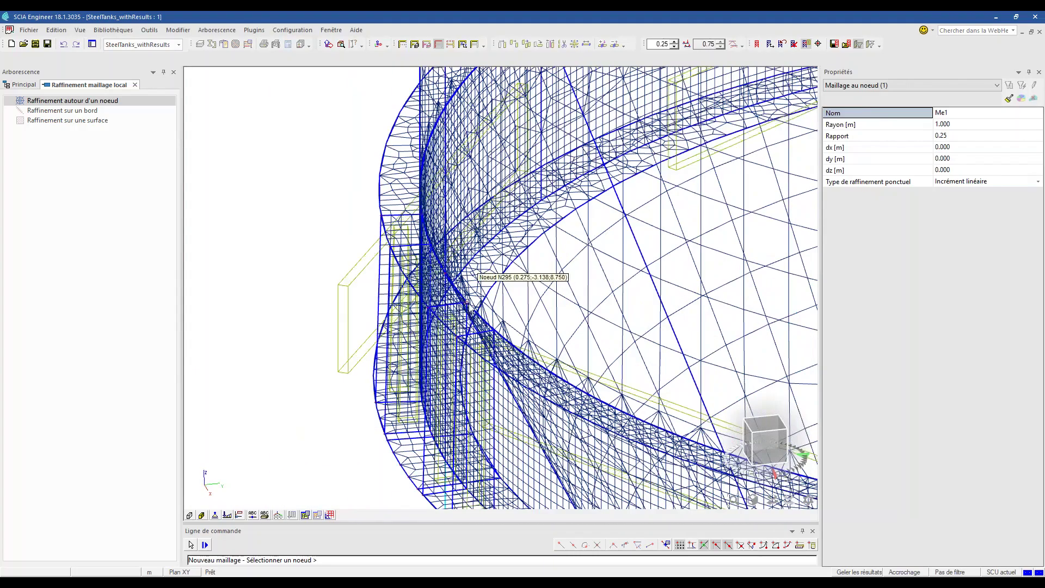
pyautogui.scroll(-5, 457, 321)
pyautogui.scroll(-1, 463, 301)
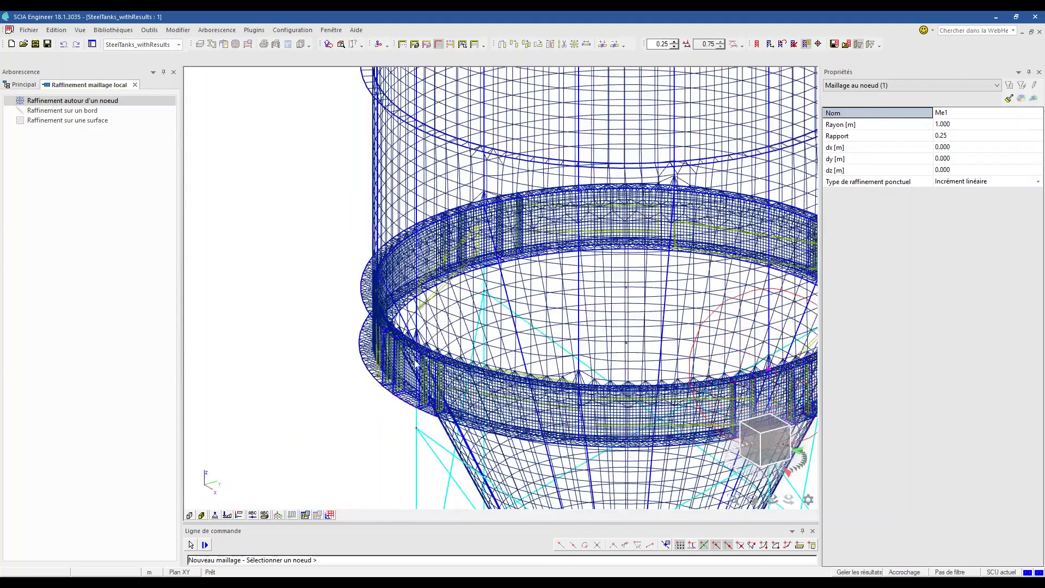
pyautogui.scroll(6, 463, 301)
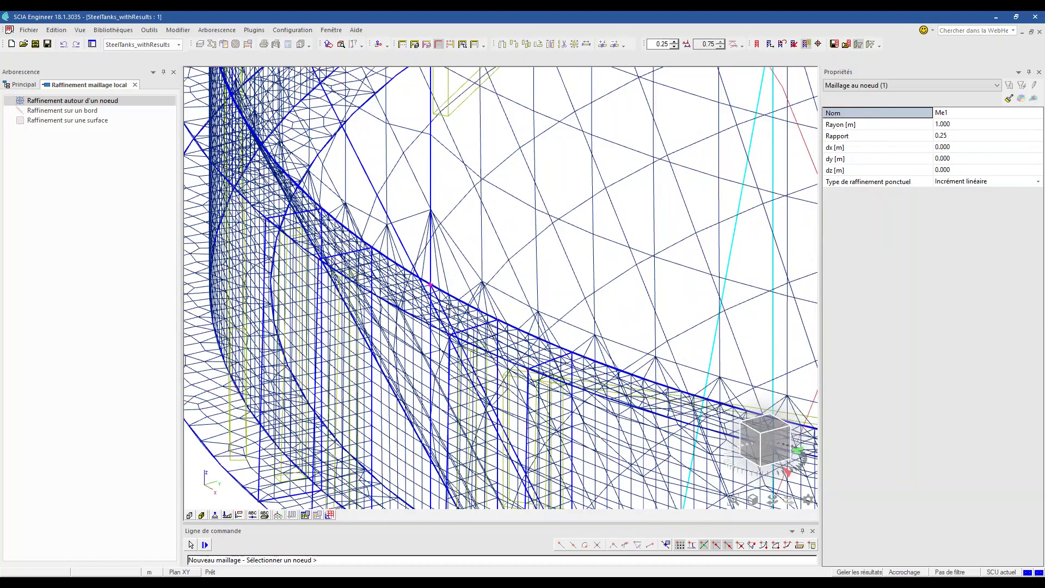
pyautogui.press('Escape')
pyautogui.scroll(-3, 463, 327)
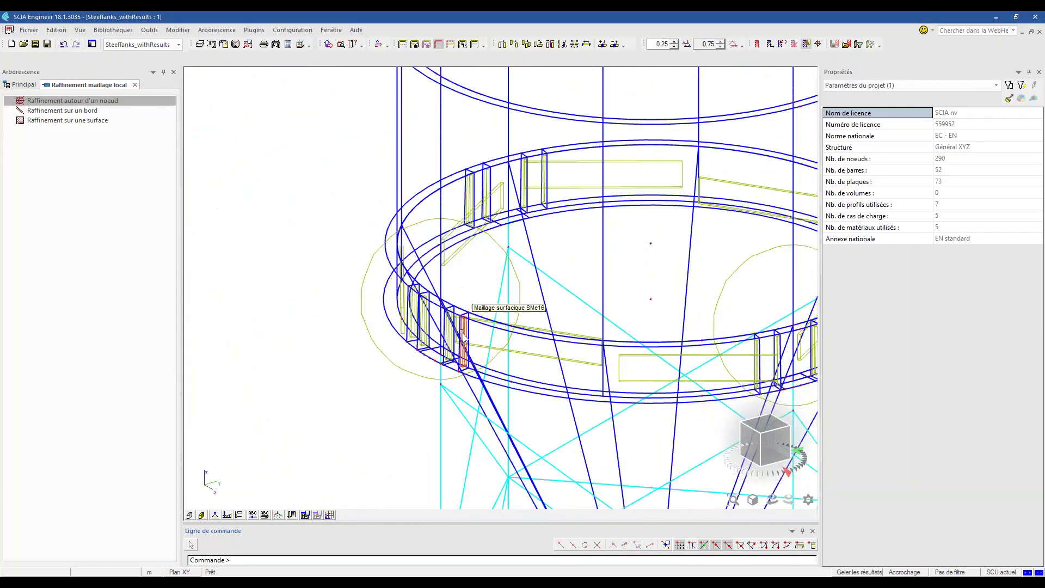
pyautogui.scroll(-6, 464, 340)
pyautogui.keyDown('ctrl'); pyautogui.moveTo(405, 353); pyautogui.dragTo(370, 283, button='right'); pyautogui.keyUp('ctrl')
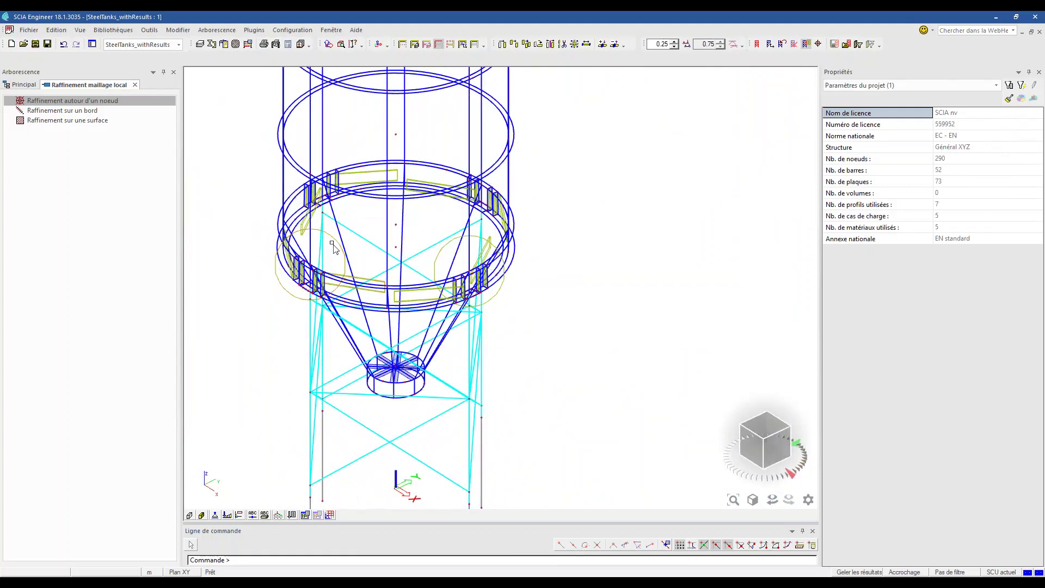
# Generate the finite element mesh and check it around one of the refined ring nodes.
pyautogui.click(236, 44)
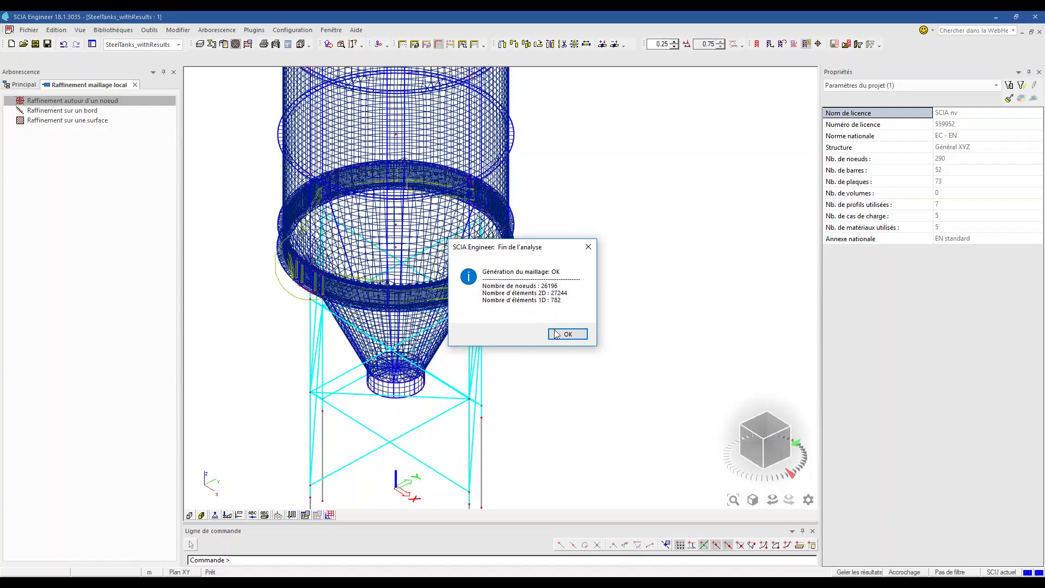
pyautogui.click(556, 335)
pyautogui.keyDown('ctrl'); pyautogui.moveTo(528, 336); pyautogui.dragTo(498, 327, button='right'); pyautogui.keyUp('ctrl')
pyautogui.scroll(10, 492, 274)
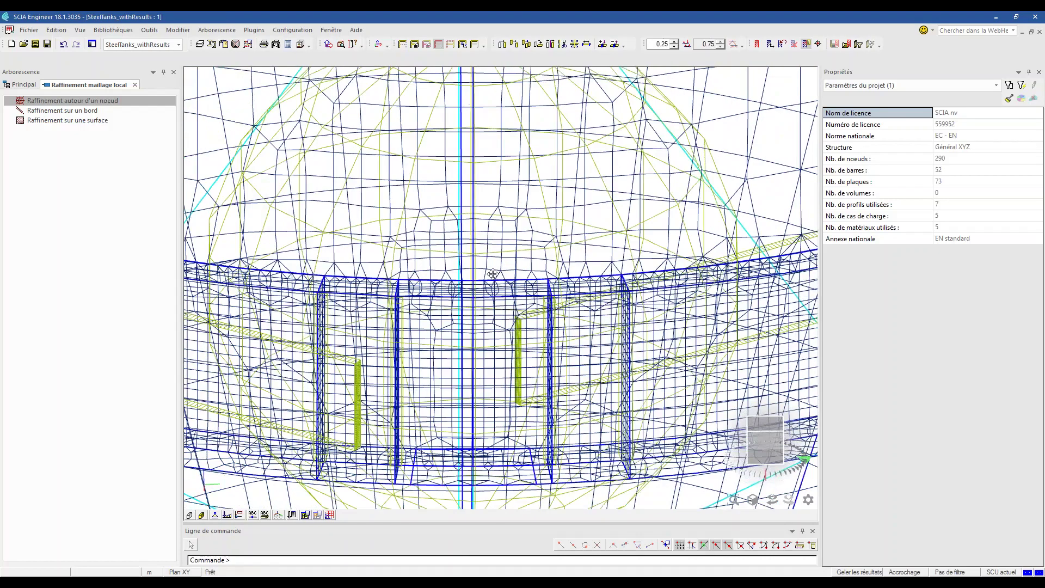
pyautogui.scroll(5, 493, 273)
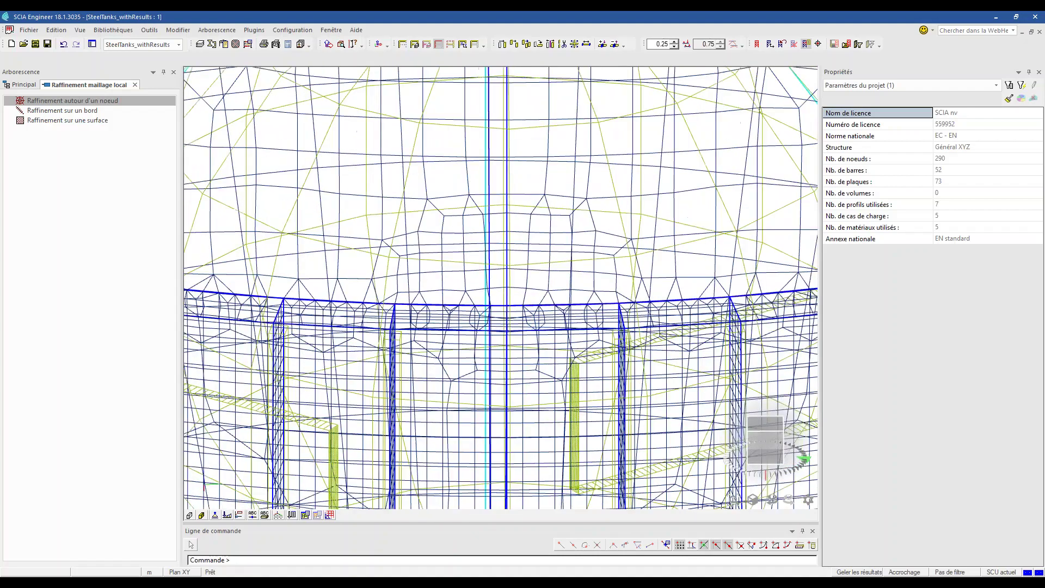
pyautogui.scroll(-3, 492, 293)
pyautogui.scroll(1, 492, 294)
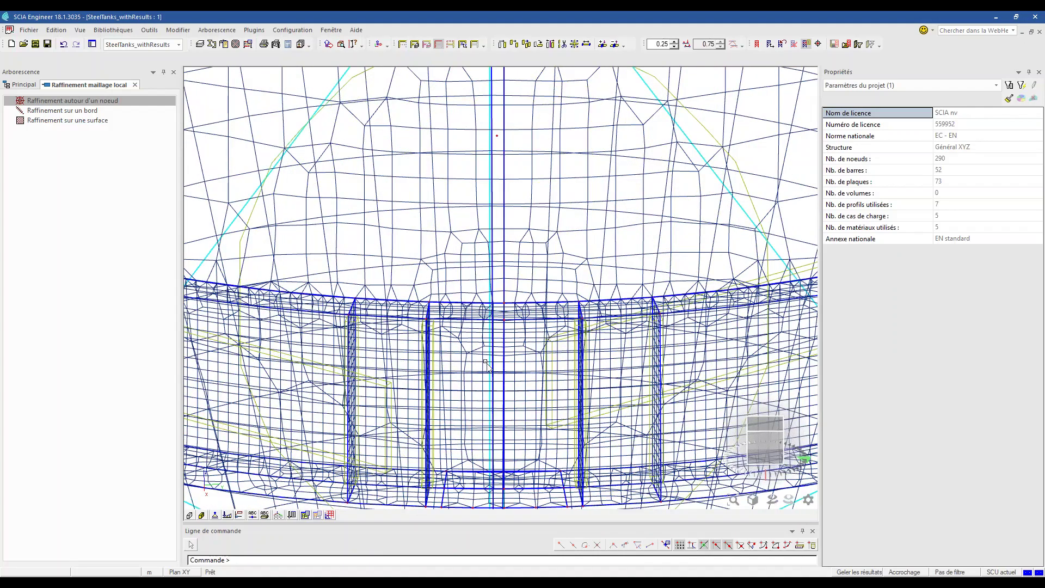
# Isolate the four wall and cone shell plates that meet at the refined node.
pyautogui.click(528, 303)
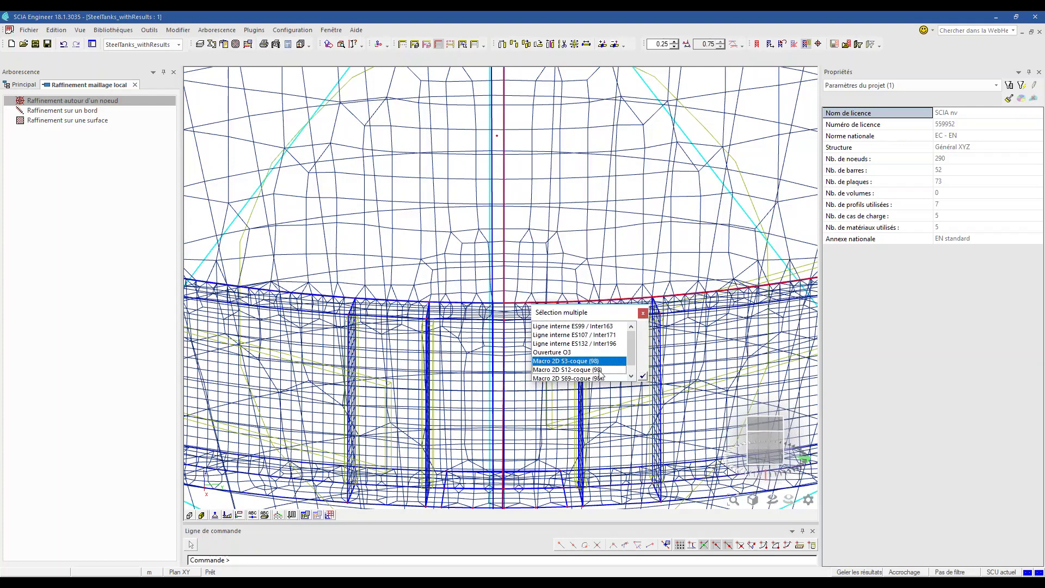
pyautogui.click(643, 376)
pyautogui.click(484, 307)
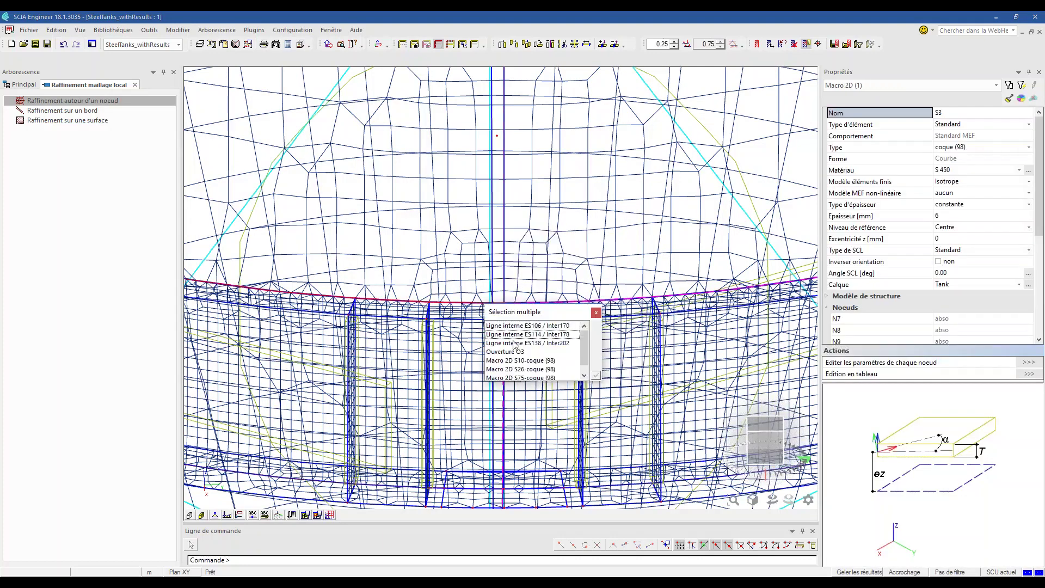
pyautogui.click(596, 375)
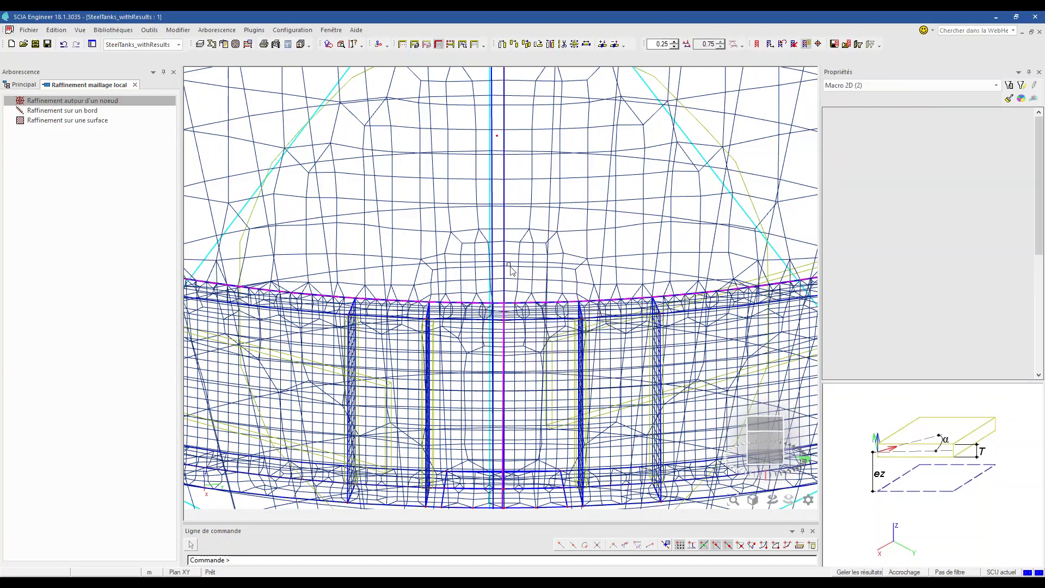
pyautogui.click(504, 261)
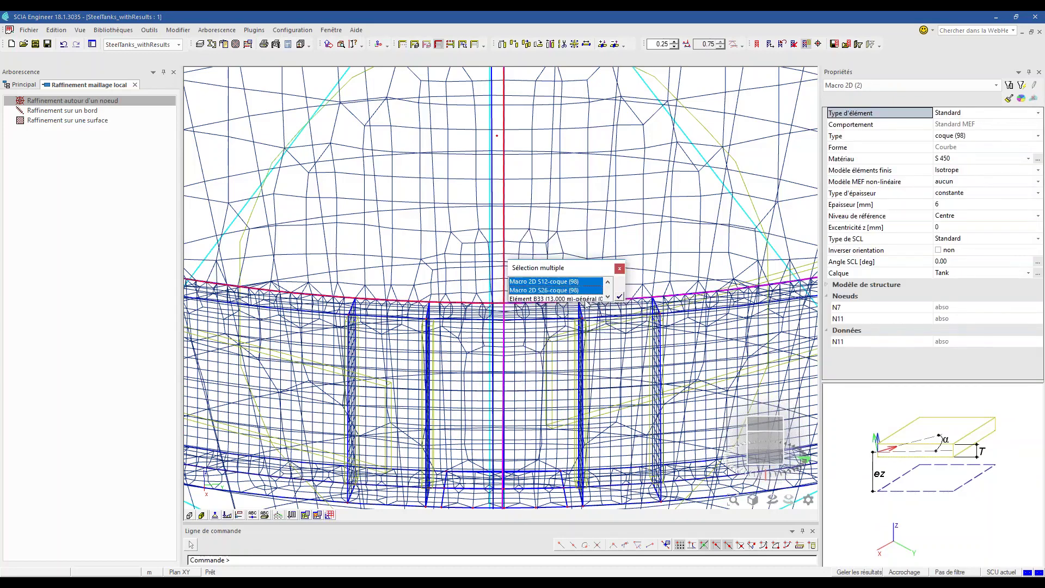
pyautogui.click(619, 297)
pyautogui.scroll(5, 475, 223)
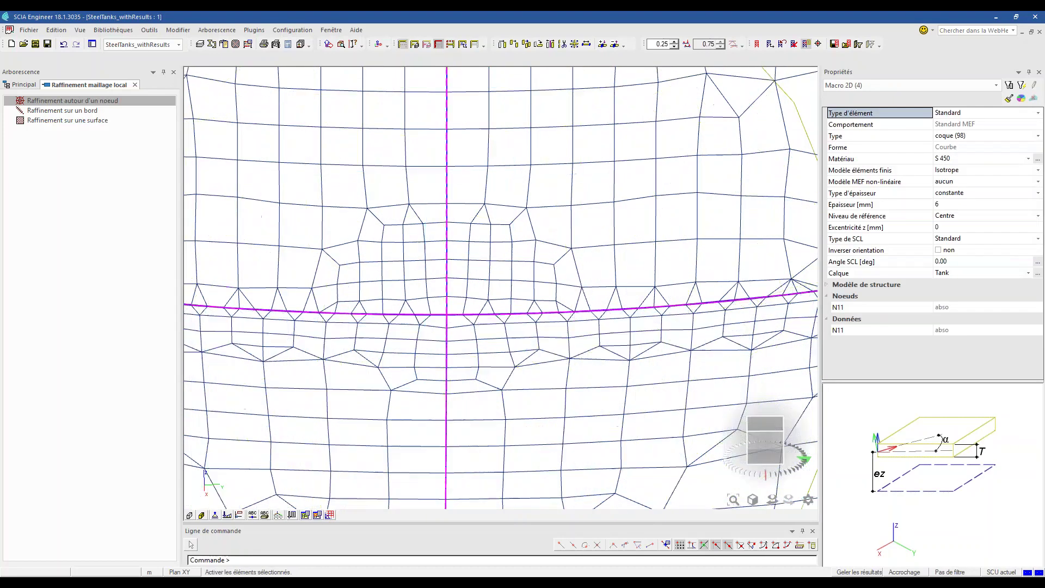
# Examine the mesh gradation around the refined node on the isolated plates and bring the whole silo back into display.
pyautogui.scroll(-5, 474, 224)
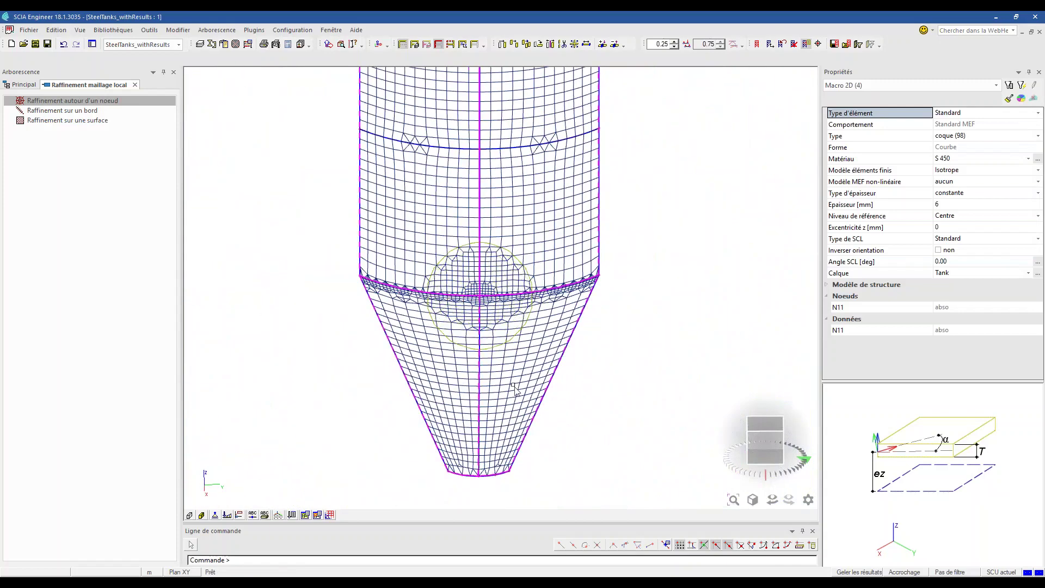
pyautogui.moveTo(525, 385)
pyautogui.keyDown('ctrl'); pyautogui.mouseDown(button='right')
pyautogui.moveTo(548, 377)
pyautogui.moveTo(516, 374)
pyautogui.mouseUp(button='right'); pyautogui.keyUp('ctrl')
pyautogui.scroll(6, 481, 296)
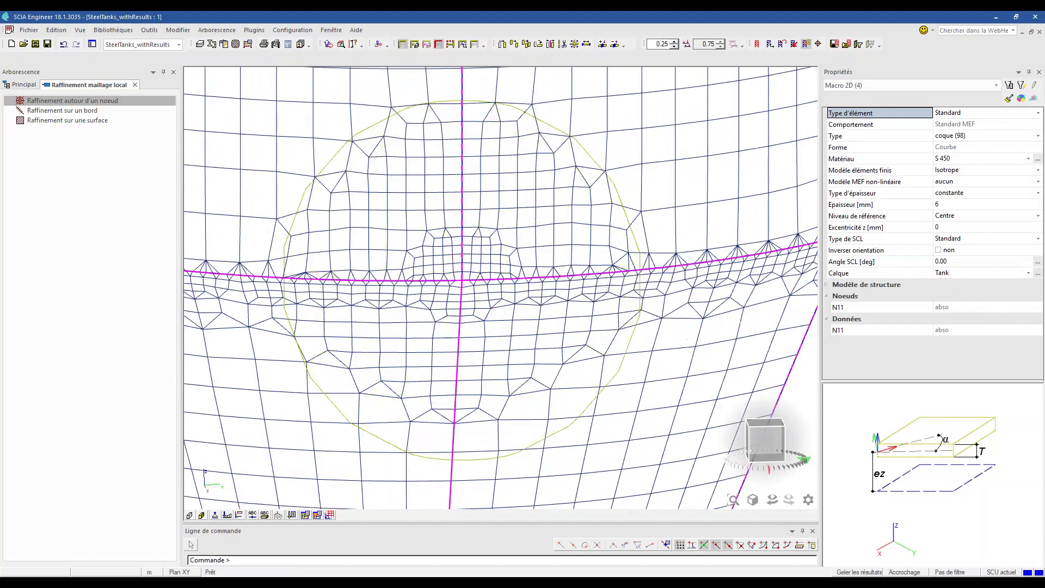
pyautogui.scroll(-5, 438, 239)
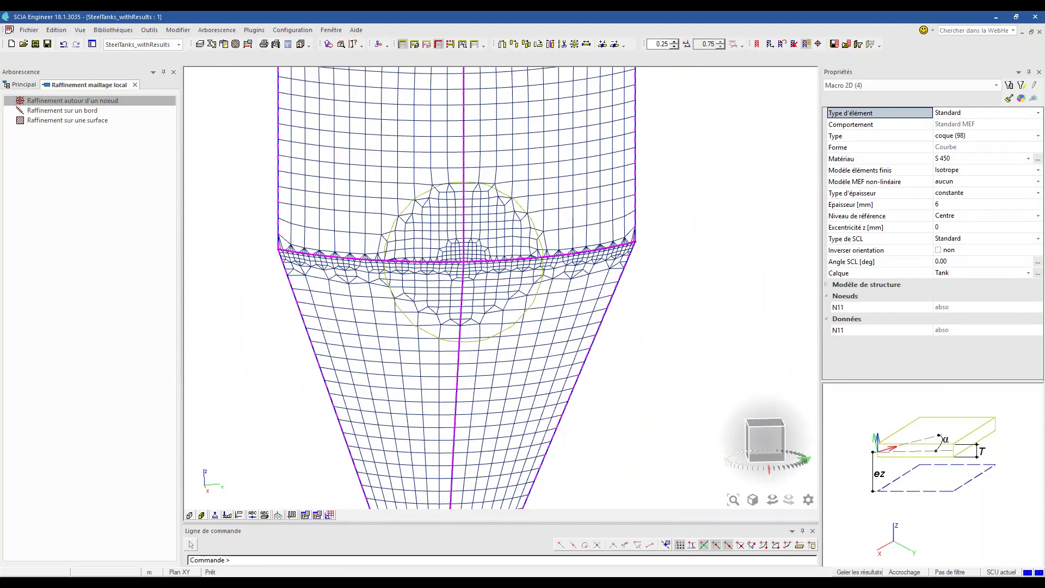
pyautogui.scroll(4, 454, 271)
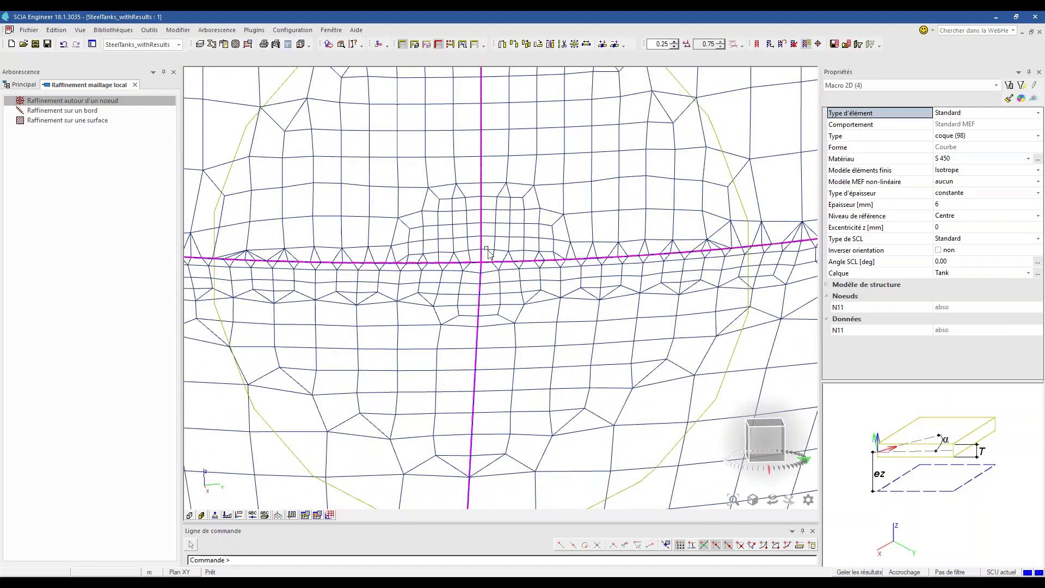
pyautogui.scroll(-5, 488, 252)
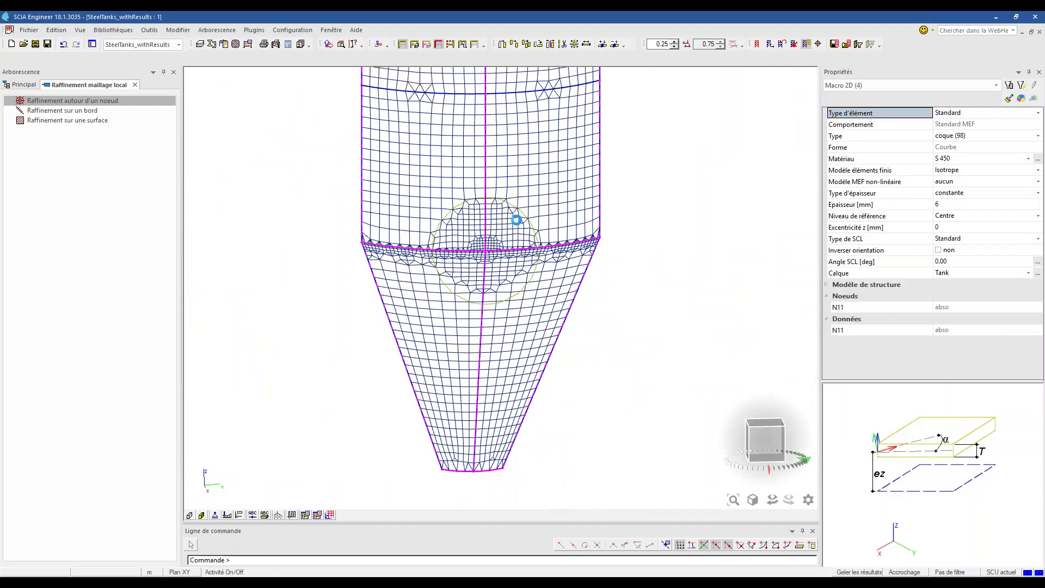
pyautogui.scroll(-6, 516, 220)
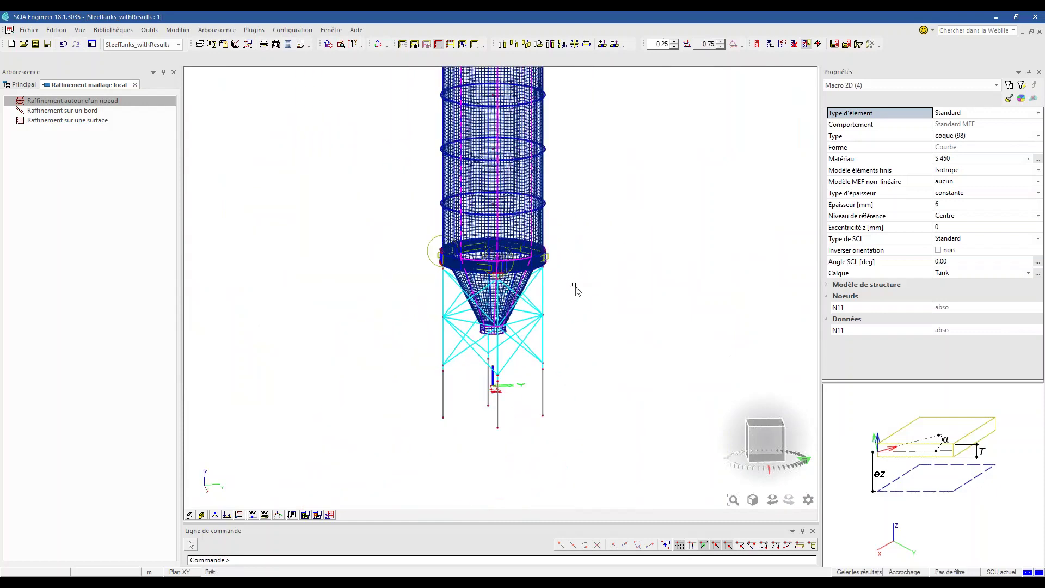
pyautogui.moveTo(574, 285); pyautogui.dragTo(555, 304, button='middle')
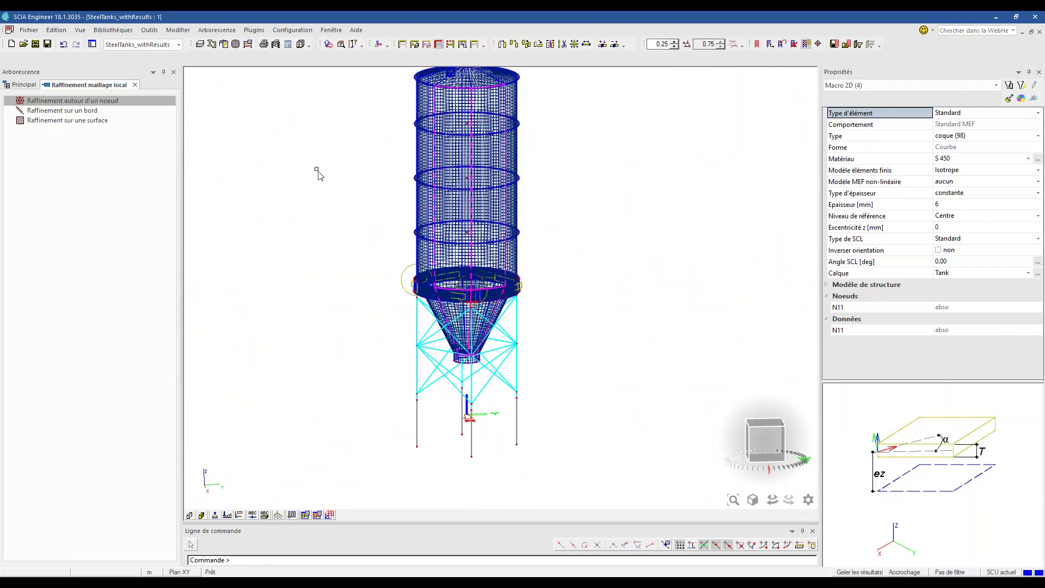
pyautogui.moveTo(317, 170); pyautogui.dragTo(318, 195, button='middle')
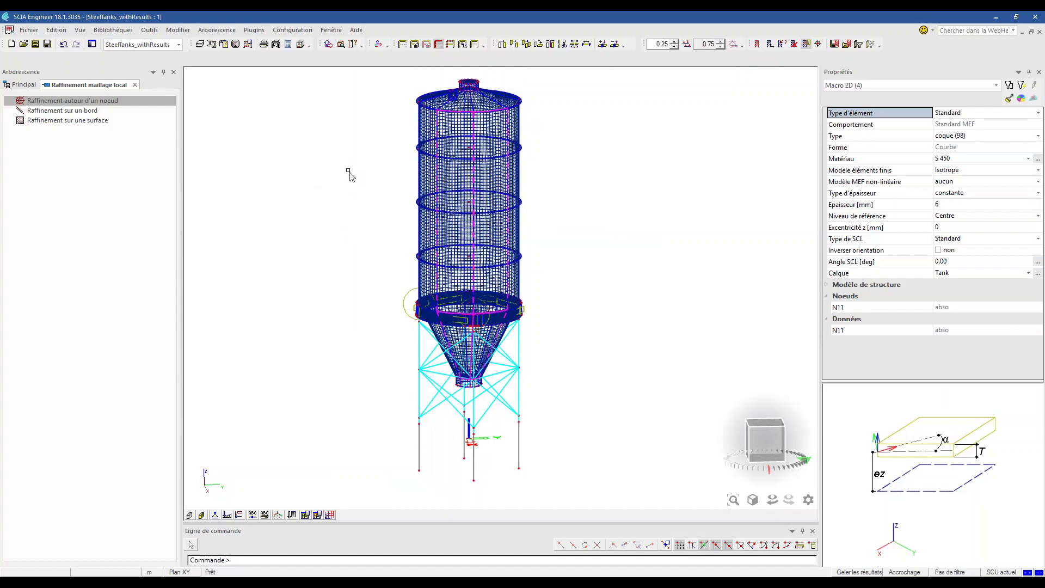
# Switch to the open project SteelTanks_withResults_FineMesh and display its finite element mesh on the structure.
pyautogui.click(179, 44)
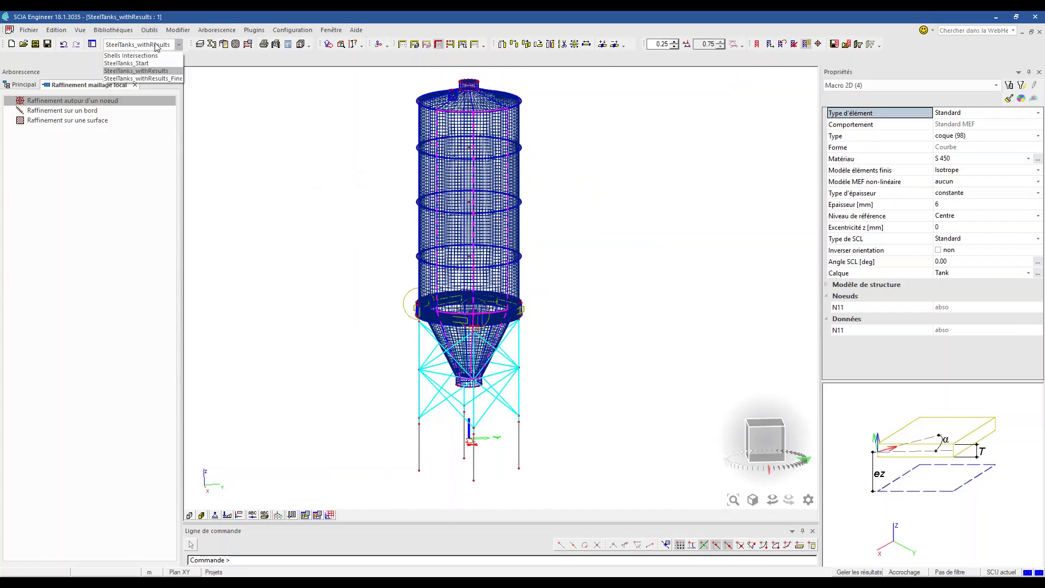
pyautogui.click(158, 78)
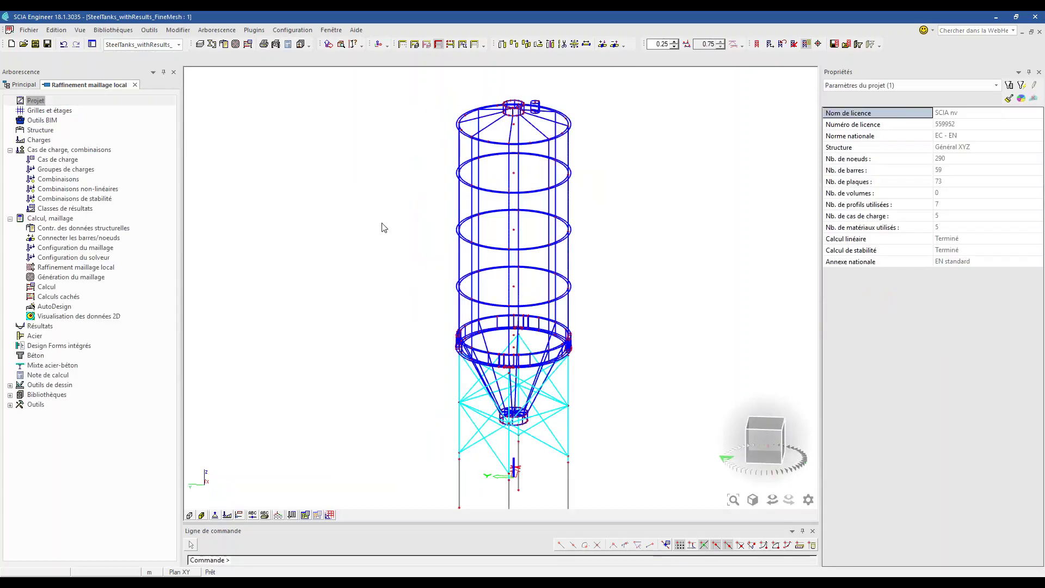
pyautogui.click(311, 515)
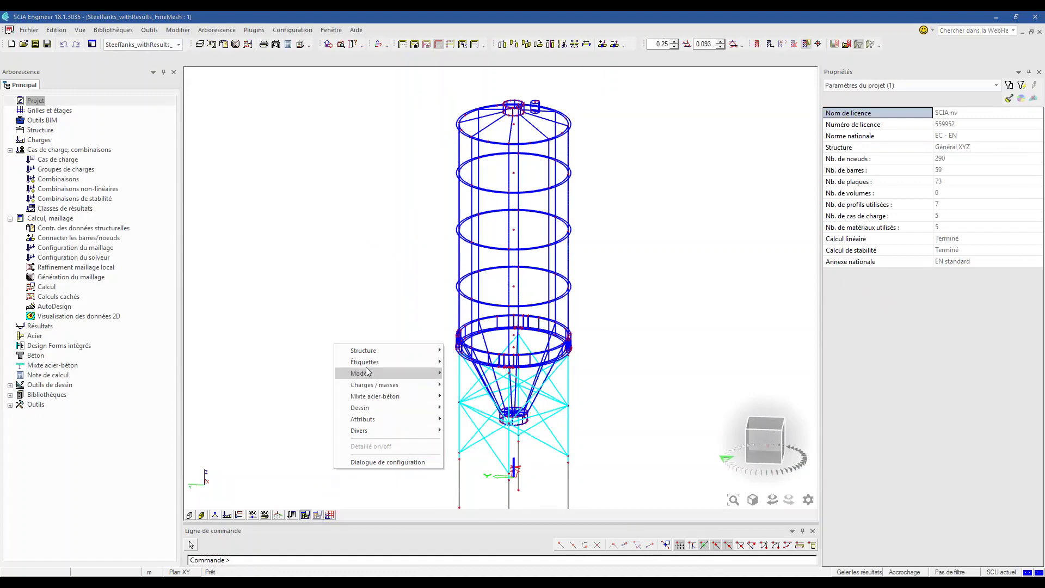
pyautogui.moveTo(368, 356)
pyautogui.click(507, 408)
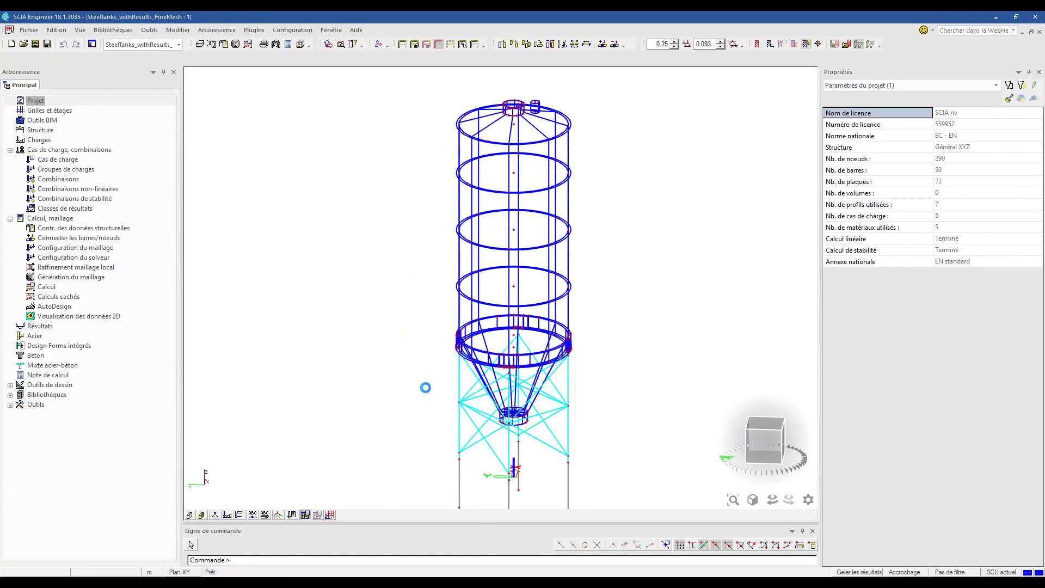
pyautogui.scroll(3, 524, 370)
pyautogui.scroll(-2, 660, 399)
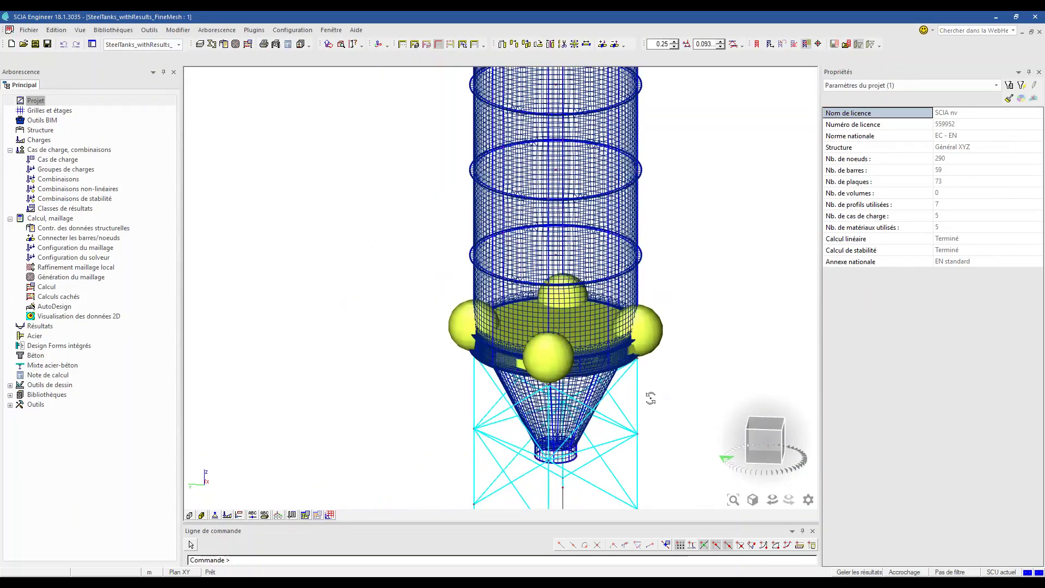
# Hide the finite element mesh on the silo structure.
pyautogui.keyDown('ctrl'); pyautogui.moveTo(655, 400); pyautogui.dragTo(612, 349, button='right'); pyautogui.keyUp('ctrl')
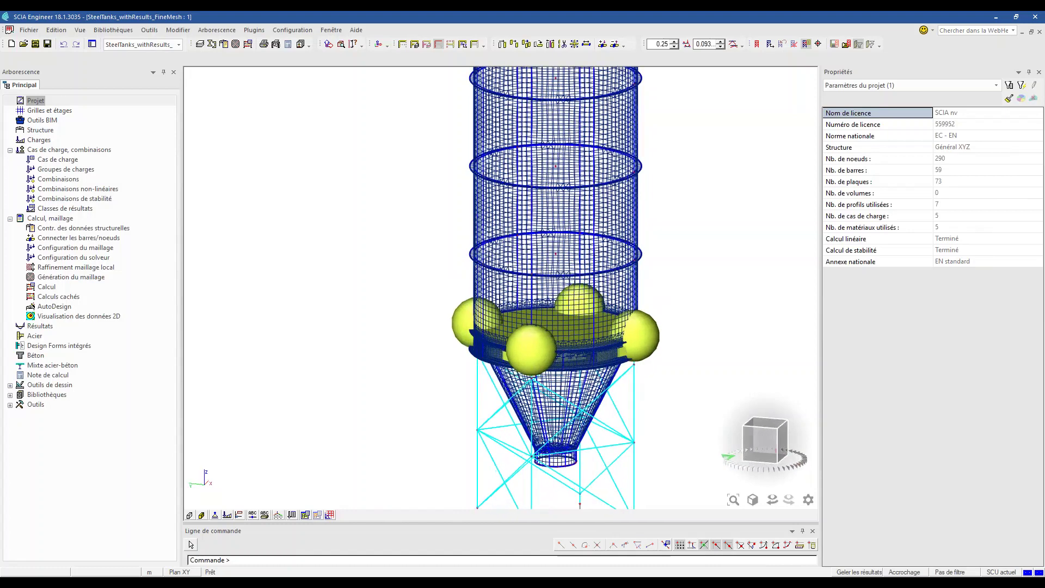
pyautogui.click(318, 515)
pyautogui.moveTo(376, 393)
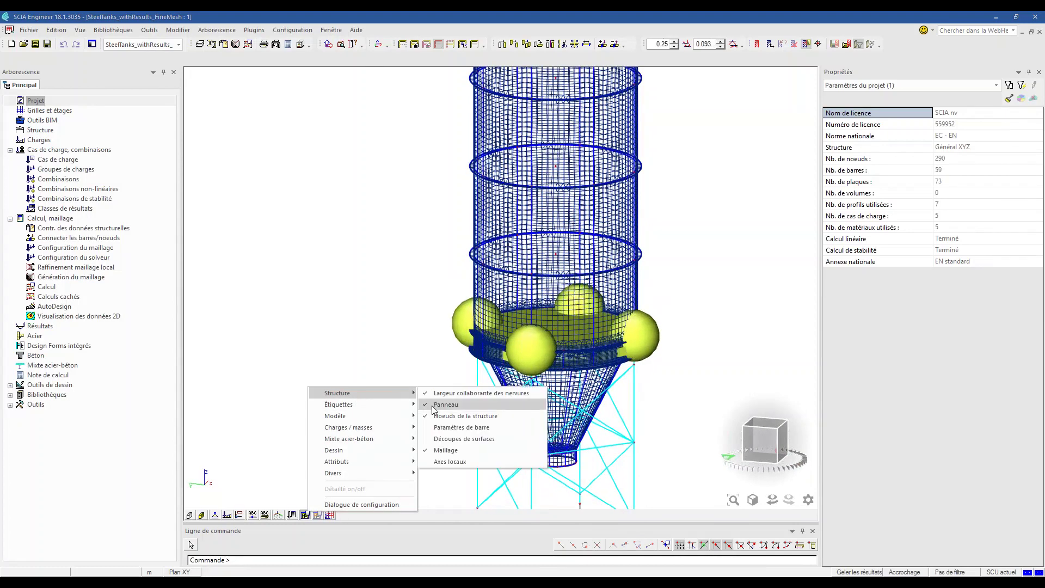
pyautogui.click(454, 450)
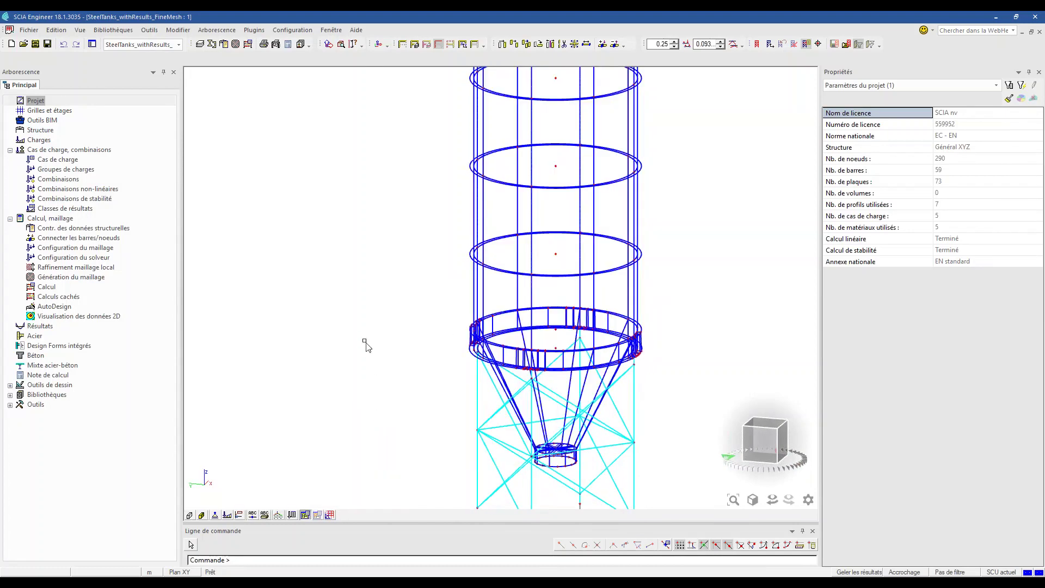
# Display the 3D displacements for stability combination S1/1 - 13.29 and inspect the buckling shape at the wall just above the lower ring.
pyautogui.click(53, 328)
pyautogui.doubleClick(45, 149)
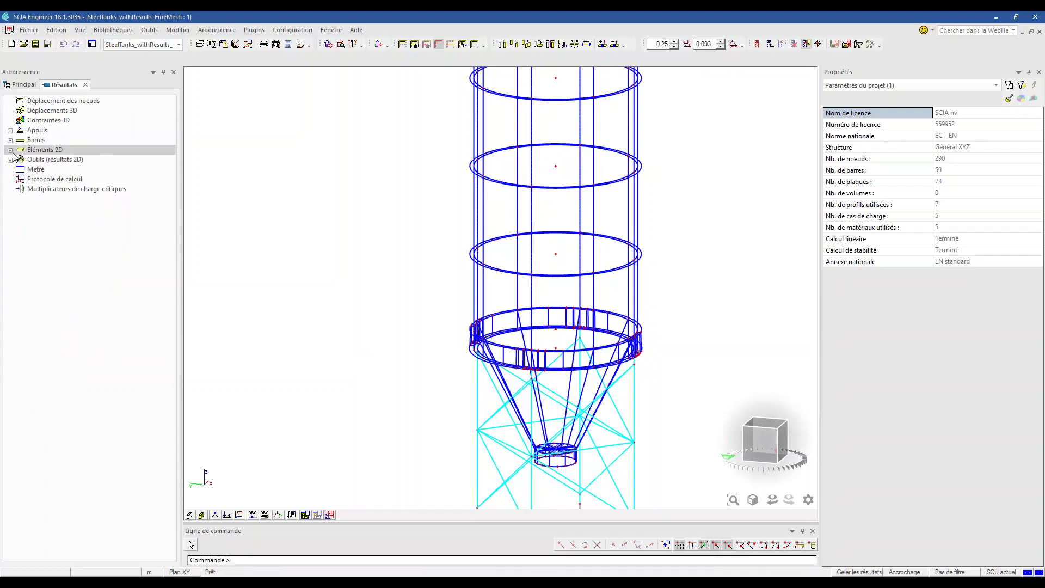
pyautogui.click(47, 112)
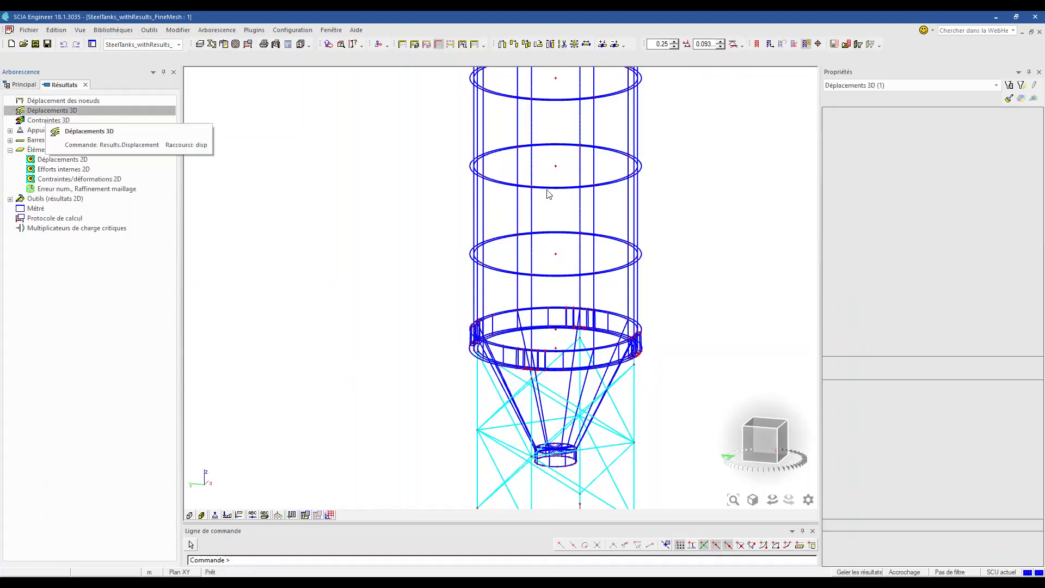
pyautogui.click(960, 151)
pyautogui.click(959, 151)
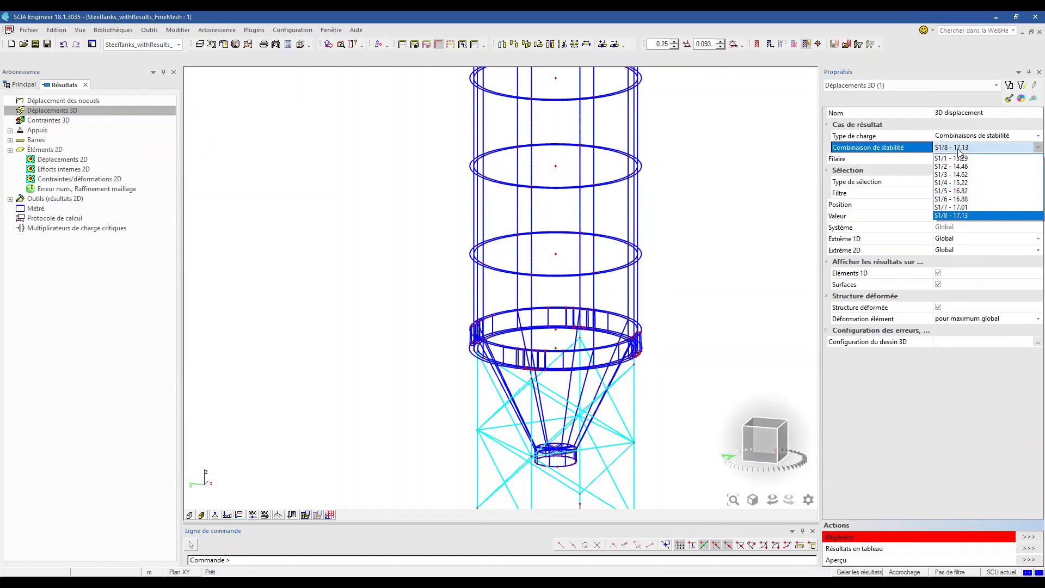
pyautogui.click(967, 157)
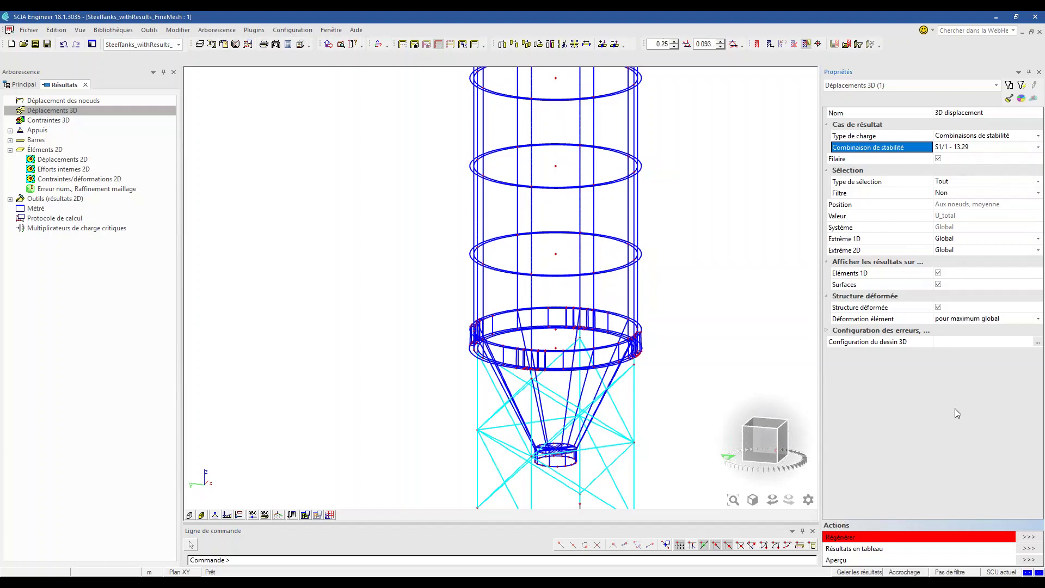
pyautogui.click(1032, 537)
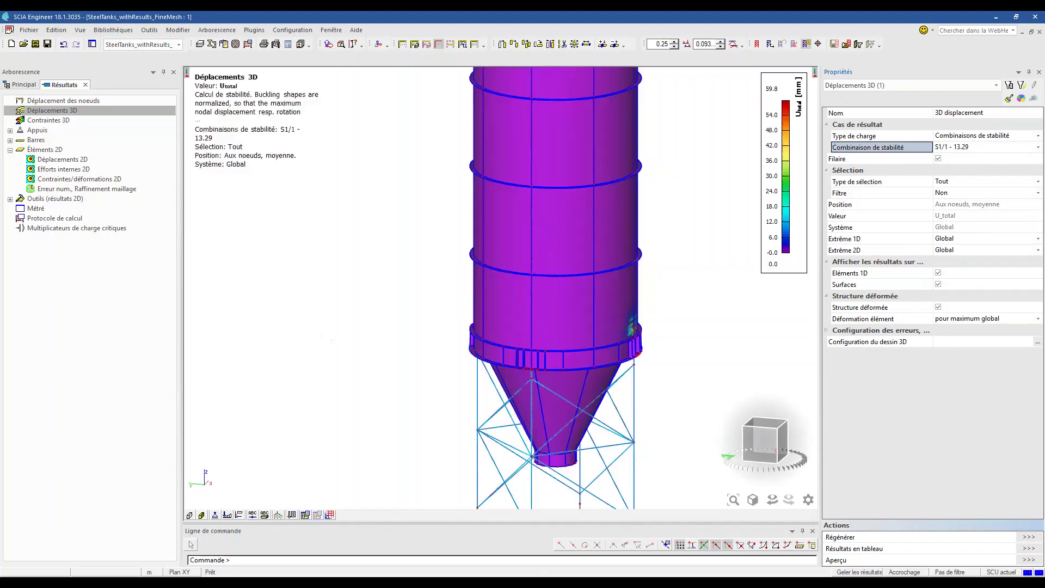
pyautogui.keyDown('ctrl'); pyautogui.moveTo(443, 380); pyautogui.dragTo(513, 355, button='right'); pyautogui.keyUp('ctrl')
pyautogui.scroll(5, 509, 340)
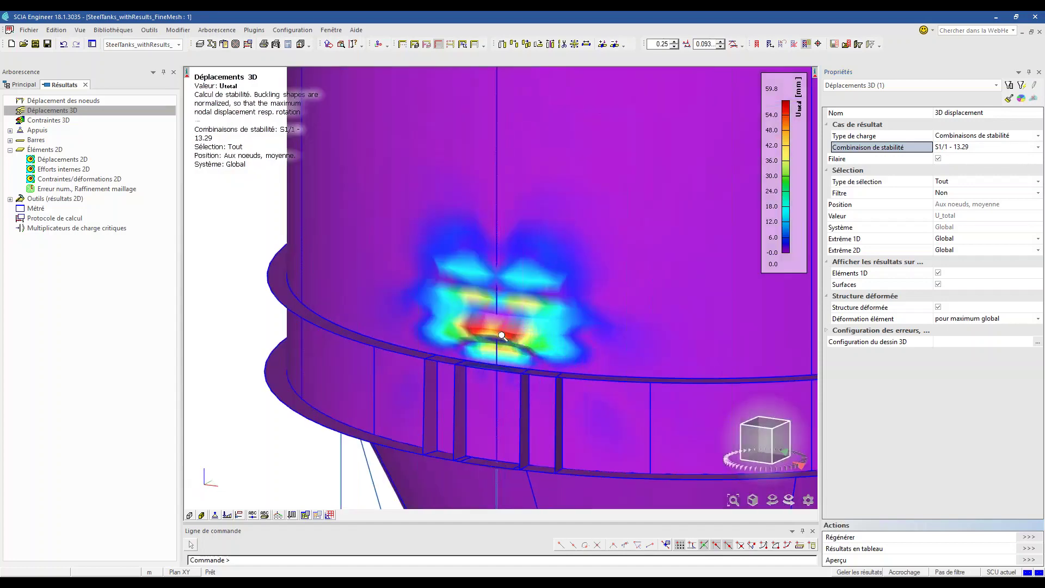
pyautogui.scroll(-4, 503, 331)
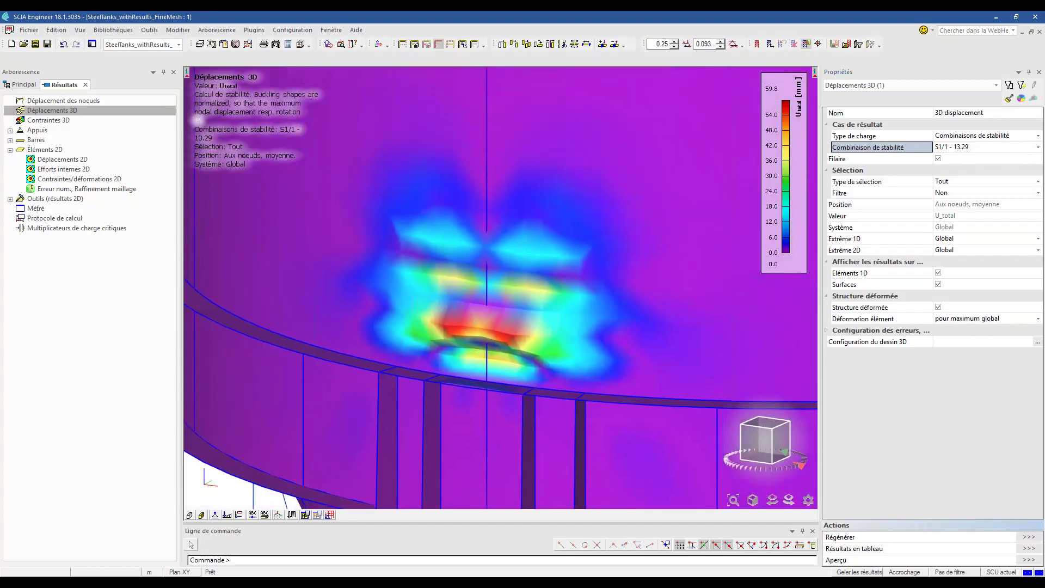
# Switch the 3D displacement results to stability combination S1/8 - 17.13 and regenerate them.
pyautogui.click(961, 147)
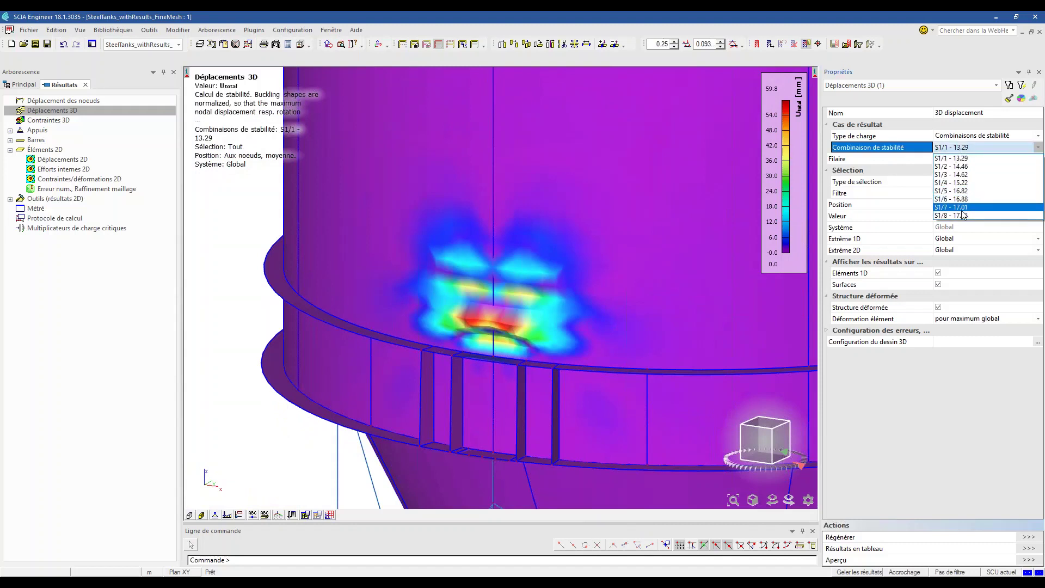
pyautogui.click(962, 216)
pyautogui.click(1029, 537)
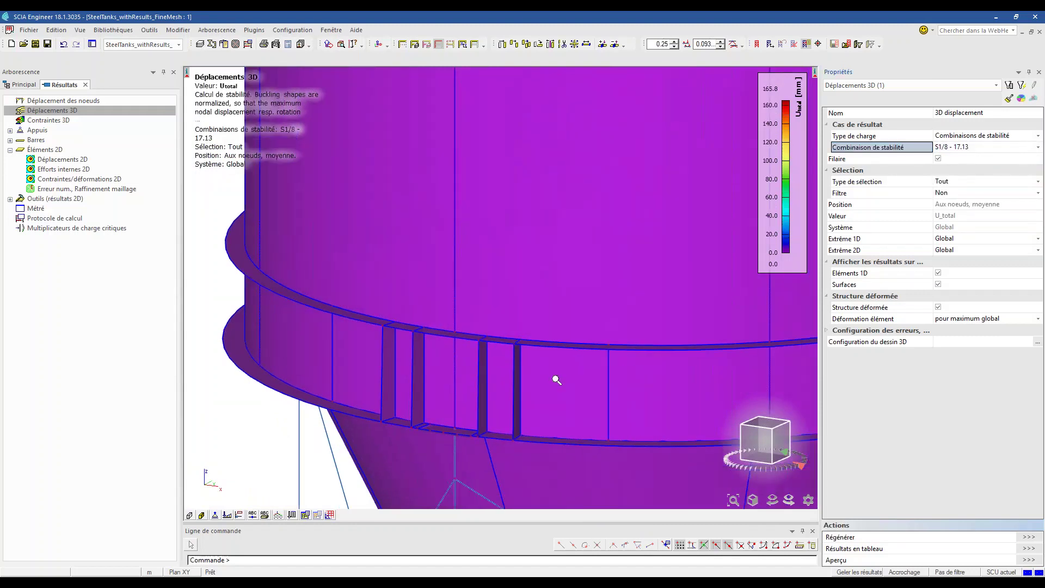
# Examine the S1/8 buckling shape around the lower ring, up close between the stiffeners and in the context of the silo.
pyautogui.scroll(-5, 553, 376)
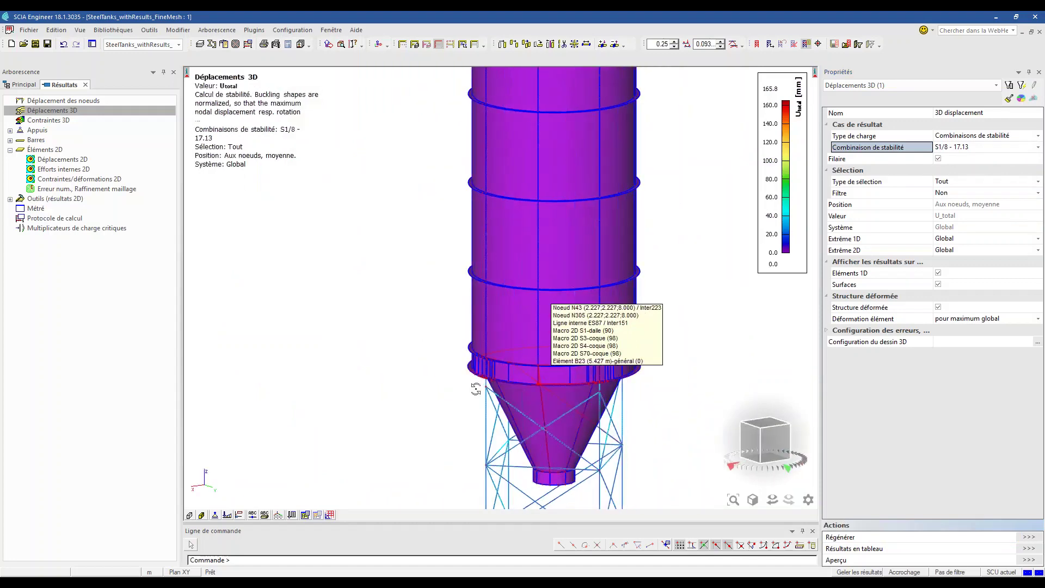
pyautogui.scroll(5, 582, 381)
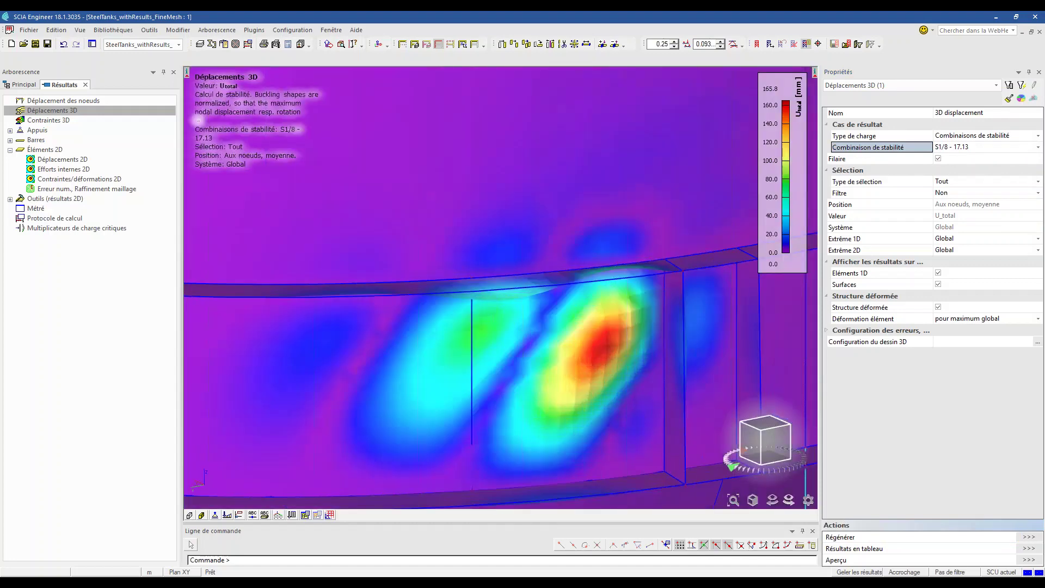
pyautogui.scroll(-6, 583, 381)
pyautogui.moveTo(463, 354); pyautogui.dragTo(524, 356, button='middle')
pyautogui.scroll(-2, 537, 357)
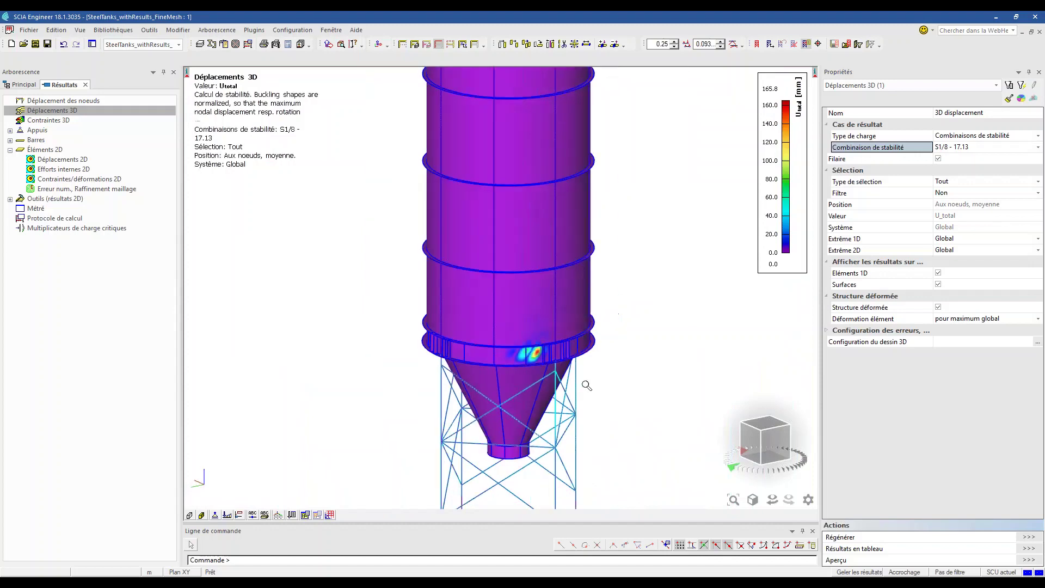
pyautogui.keyDown('ctrl'); pyautogui.moveTo(594, 388); pyautogui.dragTo(583, 387, button='right'); pyautogui.keyUp('ctrl')
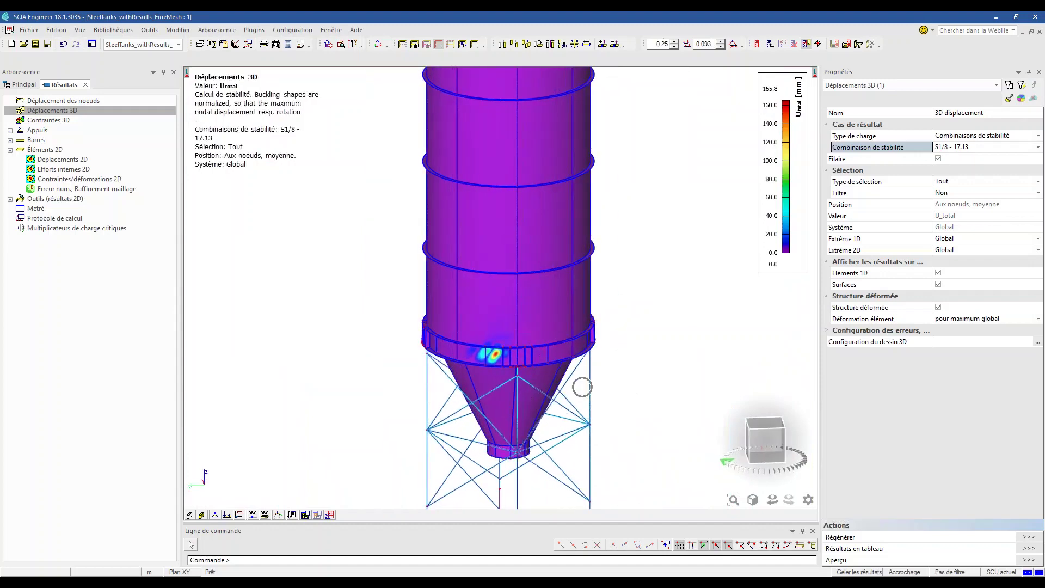
pyautogui.scroll(2, 569, 384)
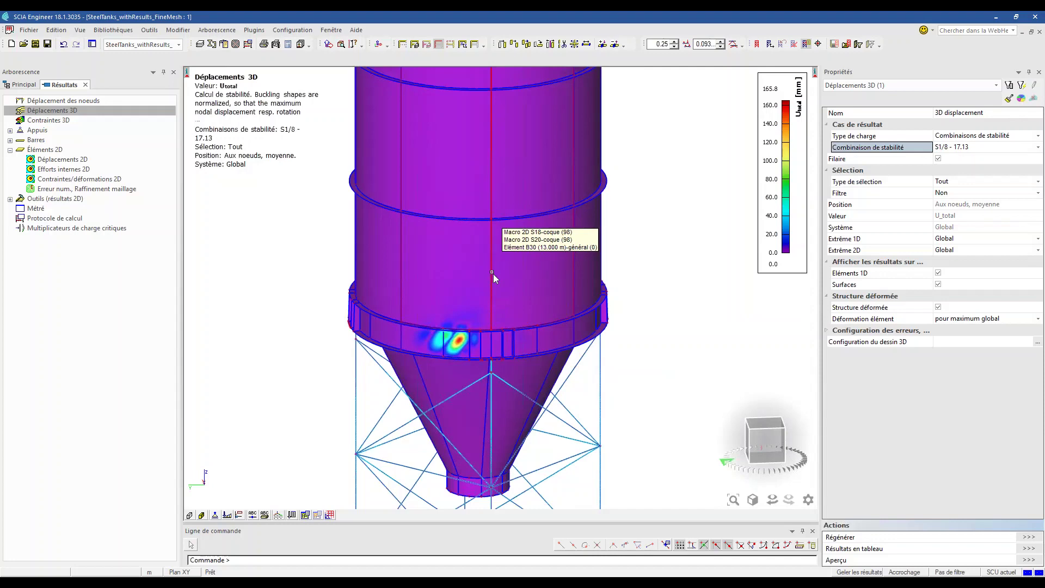
pyautogui.scroll(5, 473, 343)
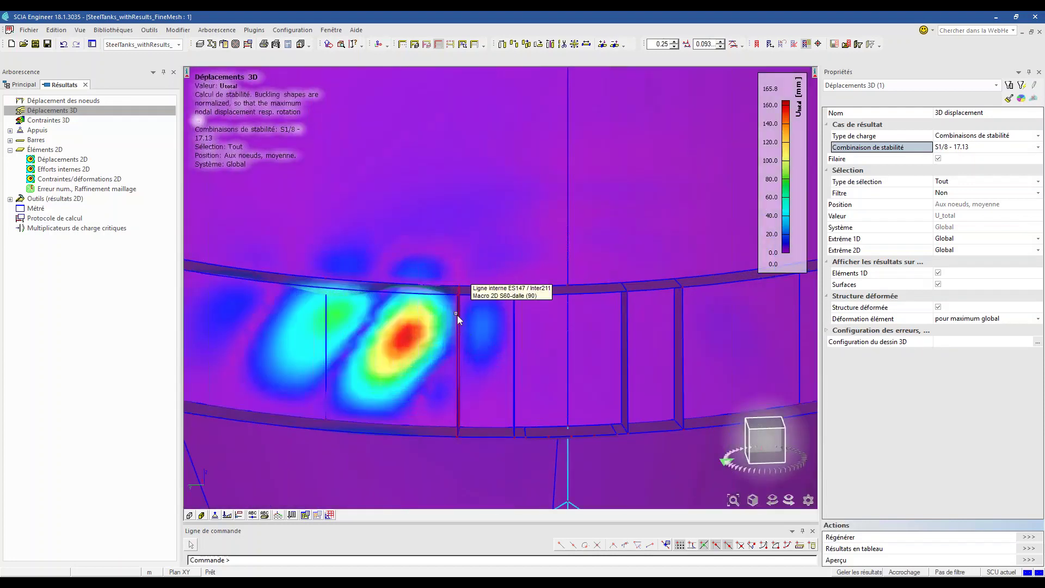
pyautogui.scroll(-3, 458, 319)
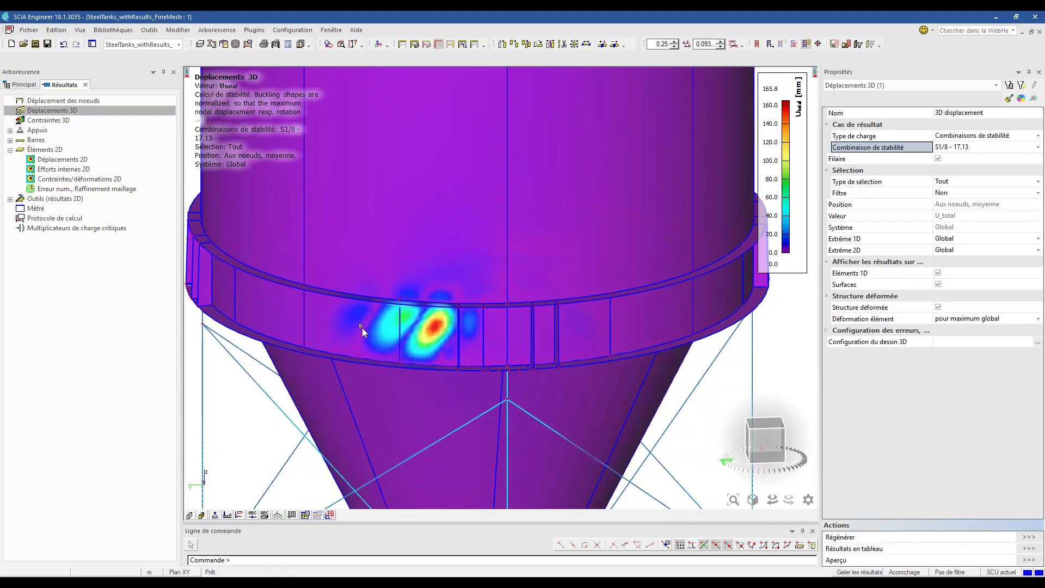
pyautogui.scroll(-3, 345, 324)
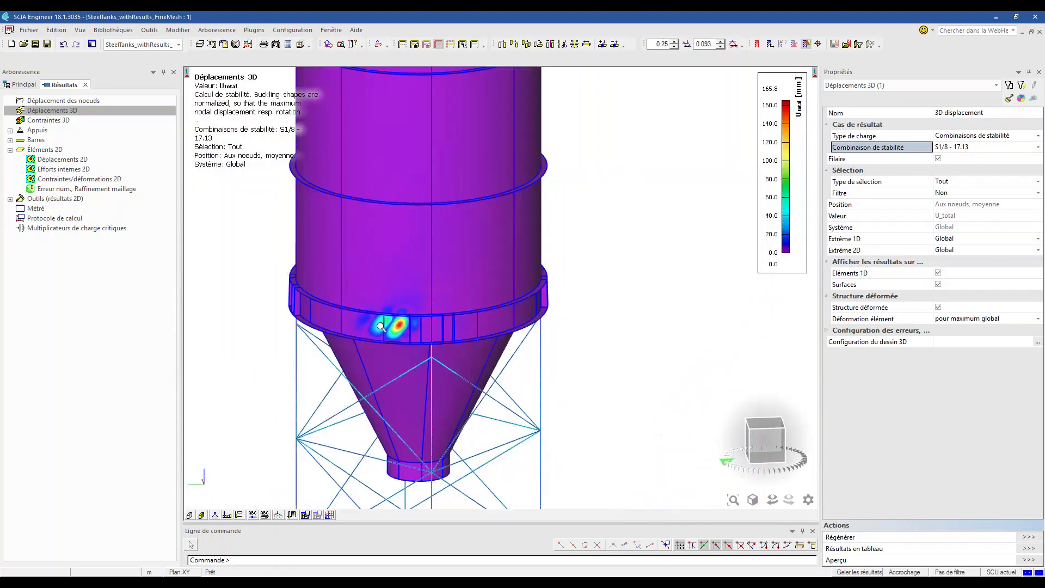
pyautogui.scroll(-1, 446, 361)
pyautogui.scroll(-1, 666, 281)
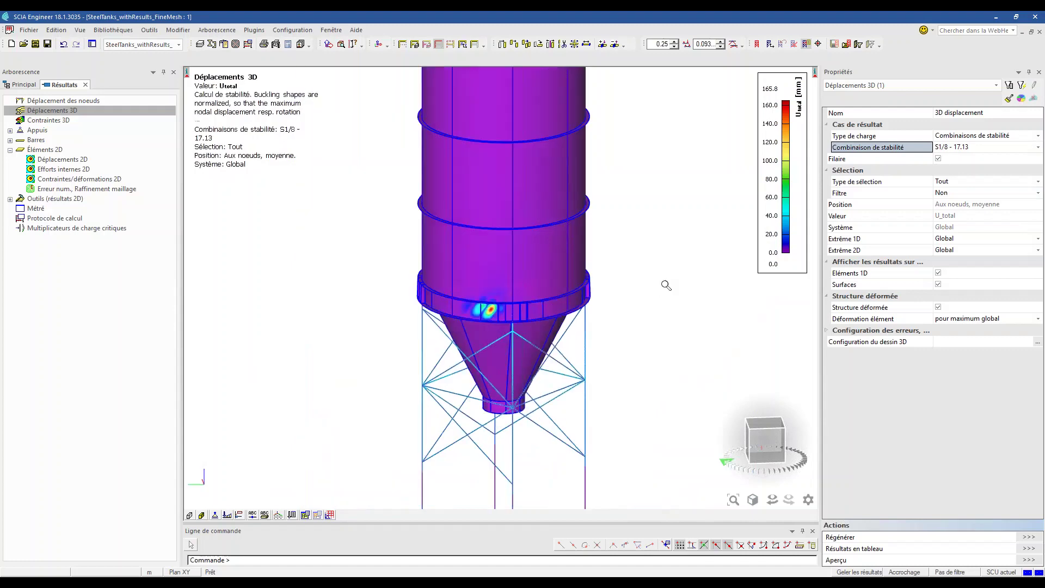
pyautogui.moveTo(575, 308); pyautogui.dragTo(554, 359, button='middle')
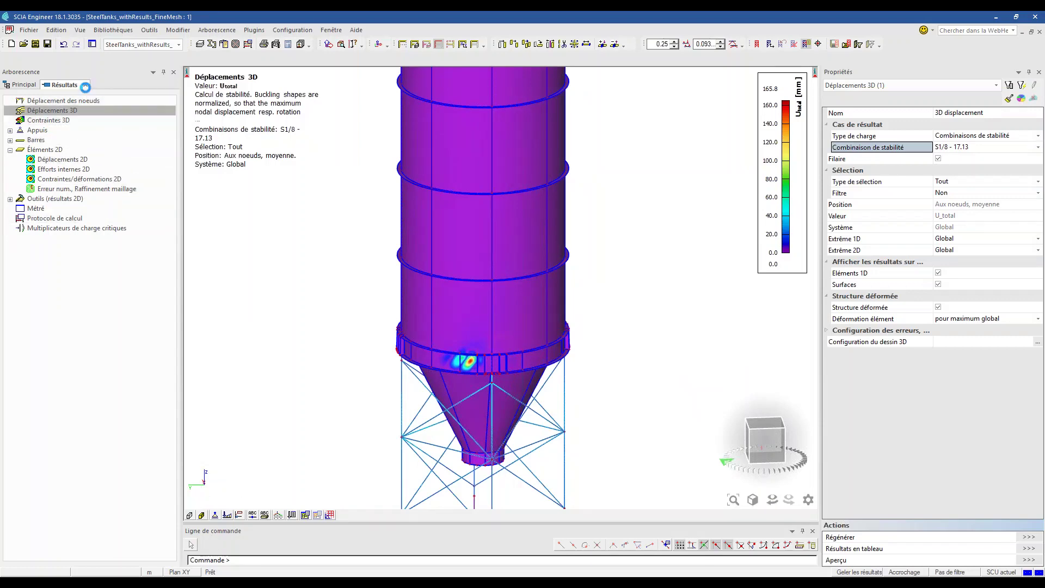
# Close the results and switch to the SCIA Garage page in the Chrome browser.
pyautogui.click(76, 283)
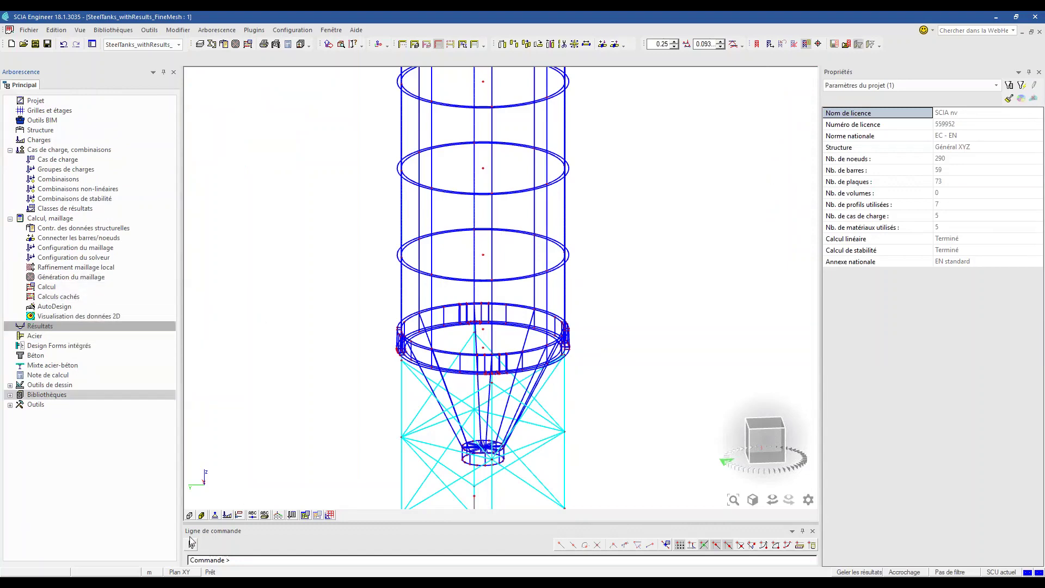
pyautogui.moveTo(199, 582)
pyautogui.click(199, 541)
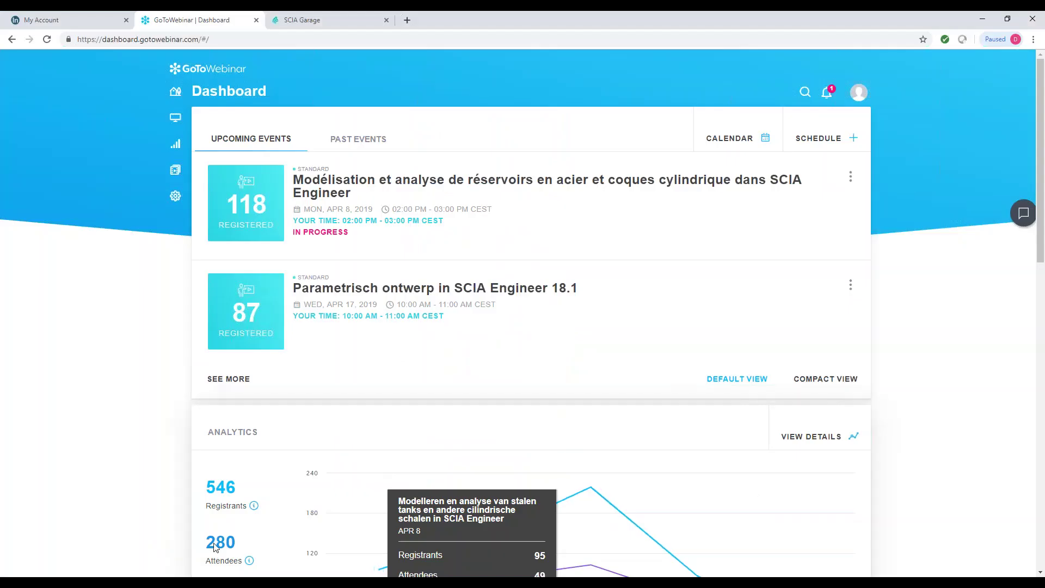
pyautogui.click(312, 22)
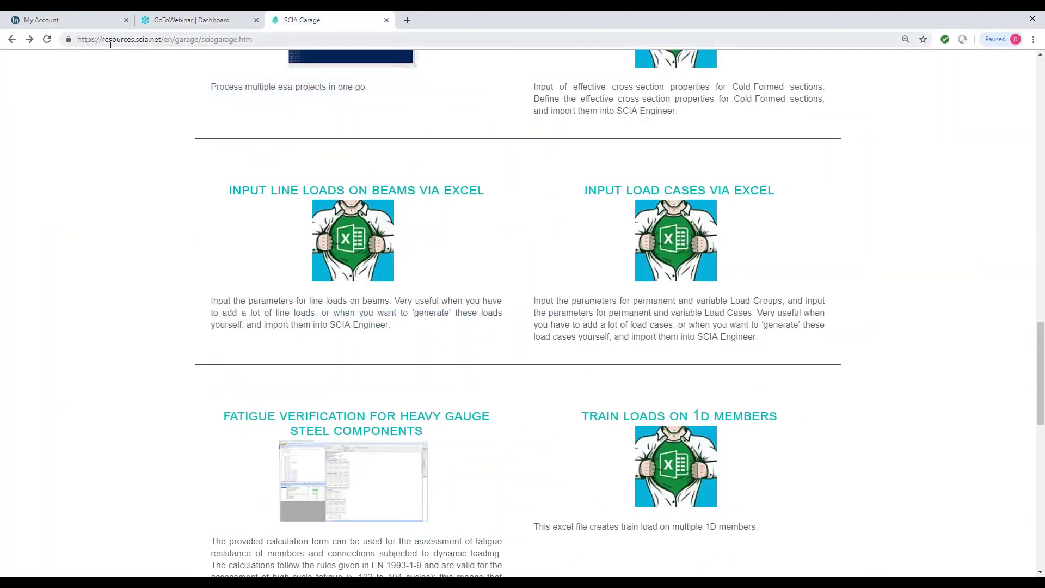
pyautogui.click(287, 38)
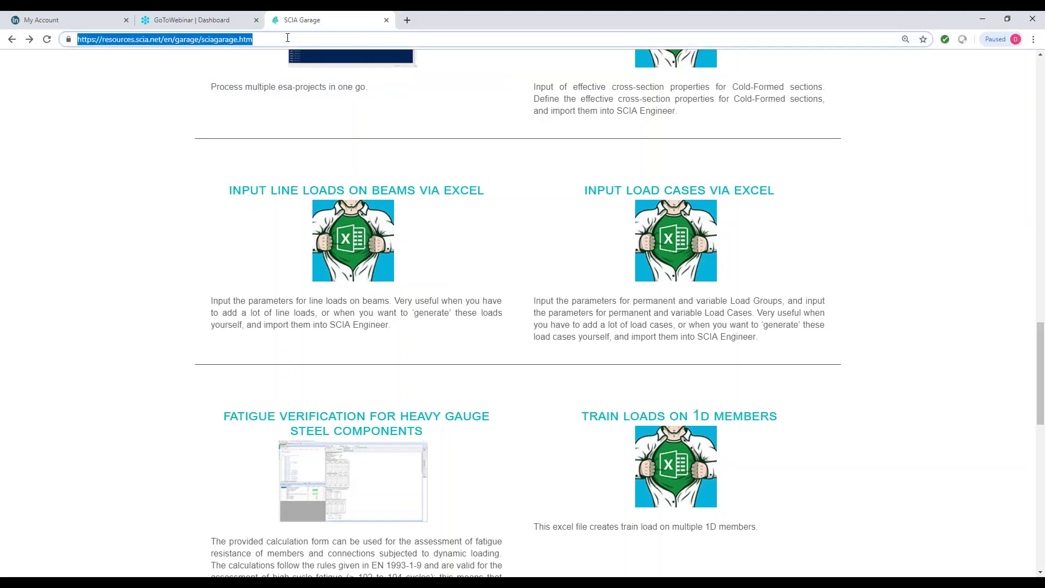
# Look through the SCIA Garage tools from the start of the page down to the Shell Buckling Check entry.
pyautogui.scroll(20, 173, 177)
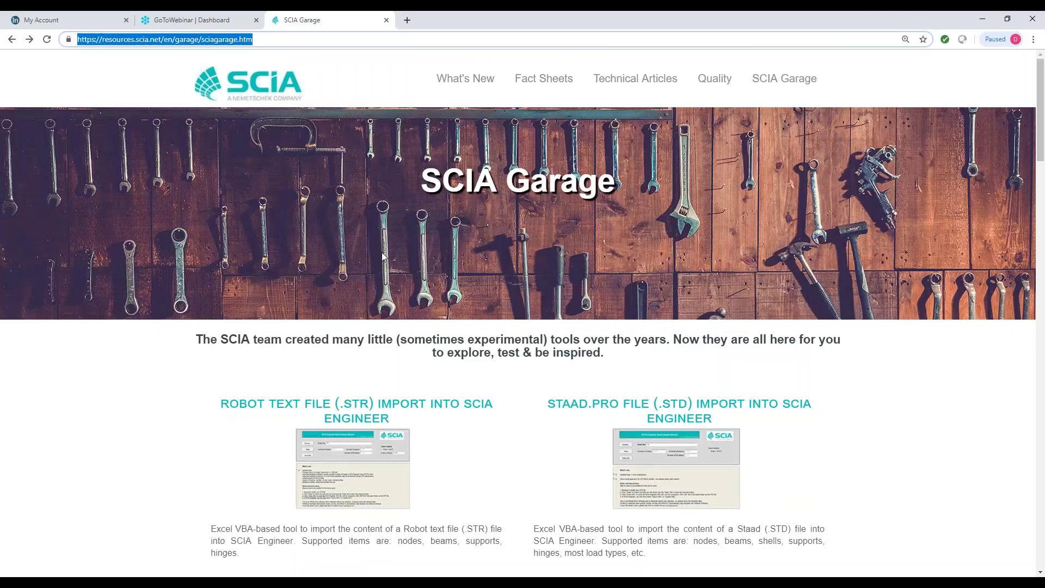
pyautogui.moveTo(1040, 125); pyautogui.dragTo(1039, 151)
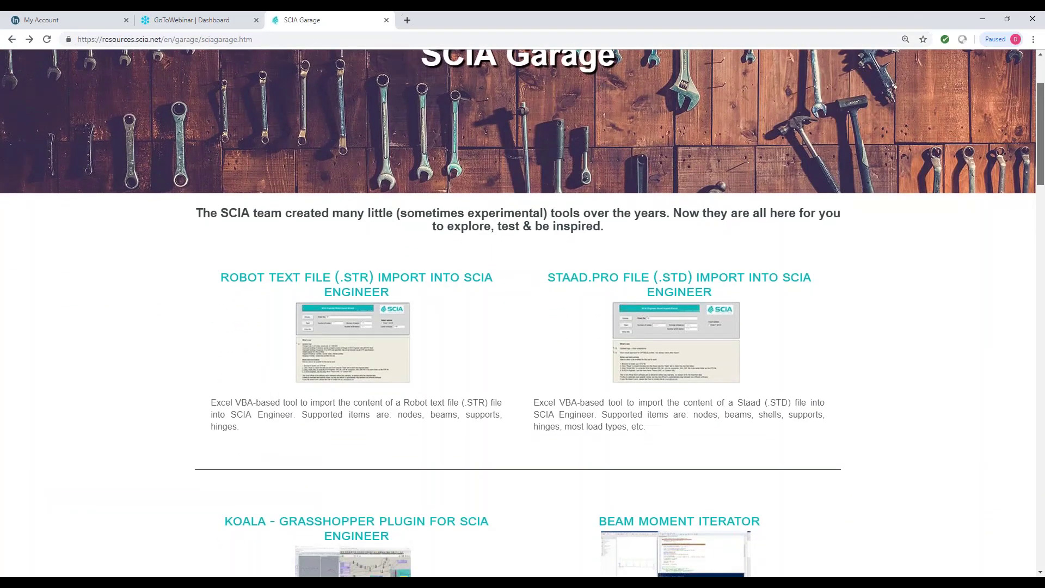
pyautogui.scroll(-2, 522, 313)
pyautogui.scroll(-8, 345, 265)
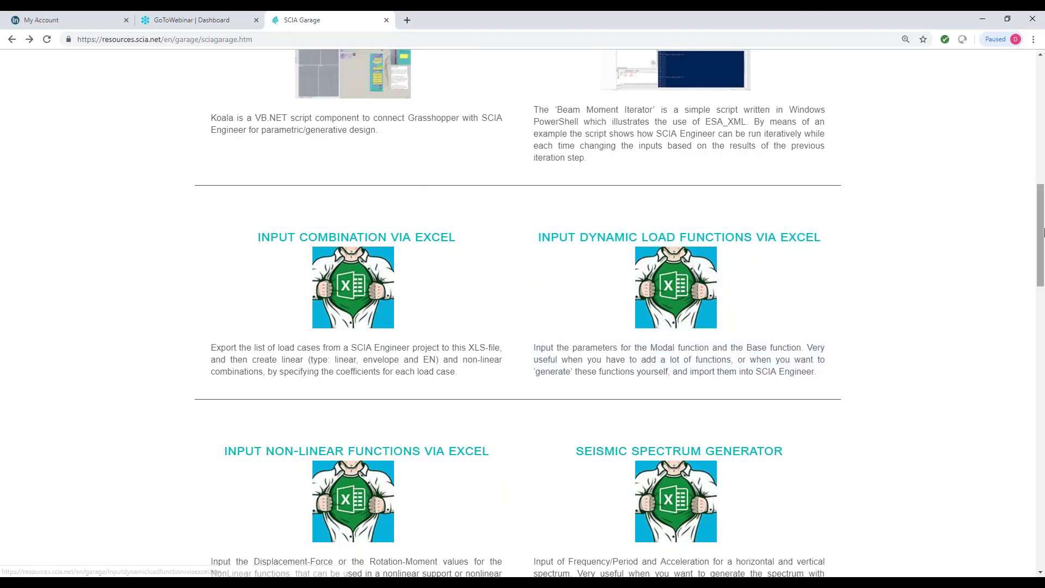
pyautogui.moveTo(1042, 232); pyautogui.dragTo(1042, 283)
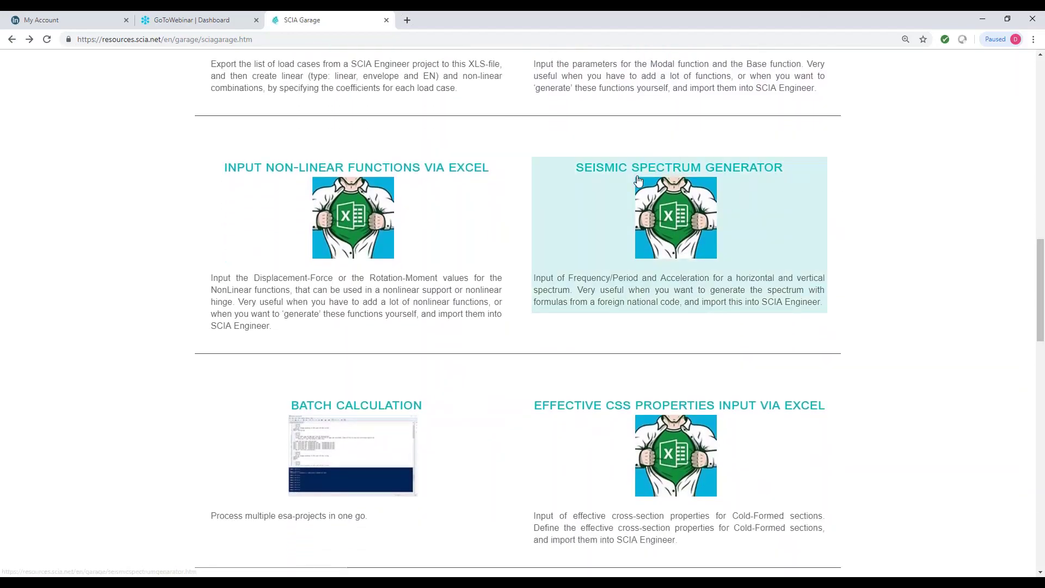
pyautogui.scroll(-10, 638, 179)
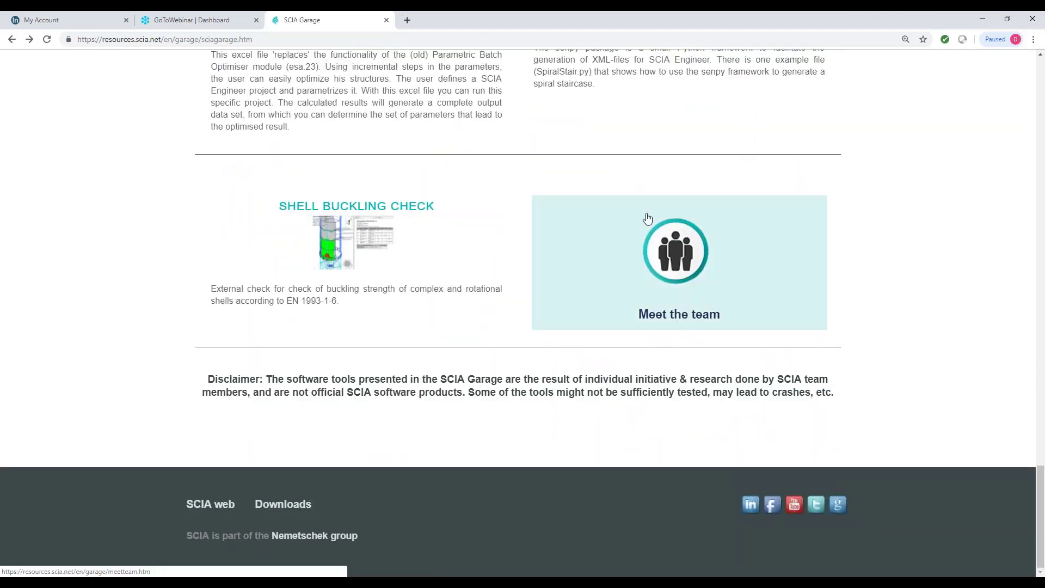
# Open the Shell buckling check page and review its input parameters, installation instructions and zip download.
pyautogui.click(348, 214)
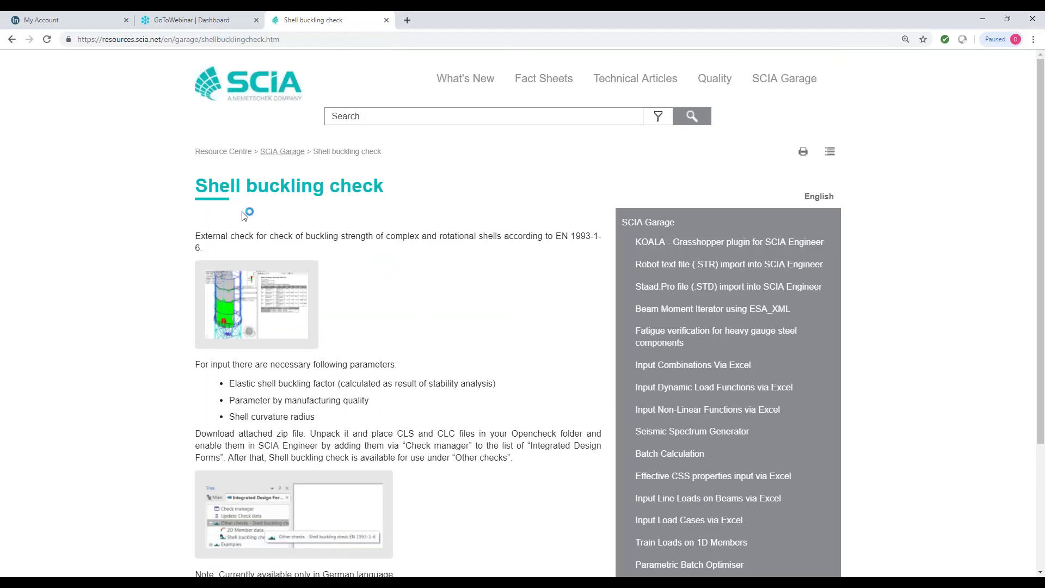
pyautogui.click(390, 256)
pyautogui.scroll(-3, 389, 257)
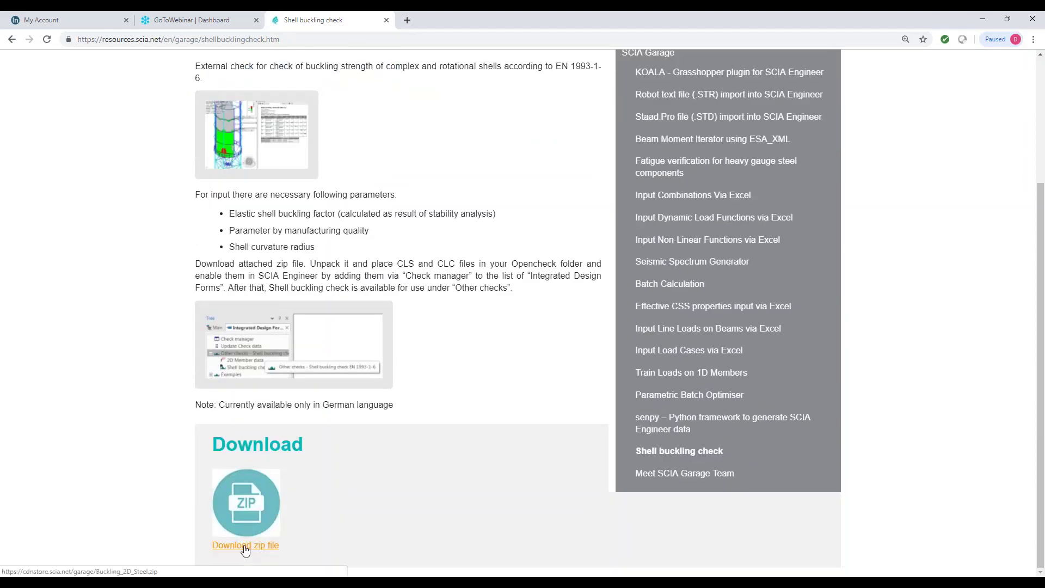
# Return to SCIA Engineer and open the integrated design forms (Design Forms intégrés) of the fine-mesh project.
pyautogui.click(158, 575)
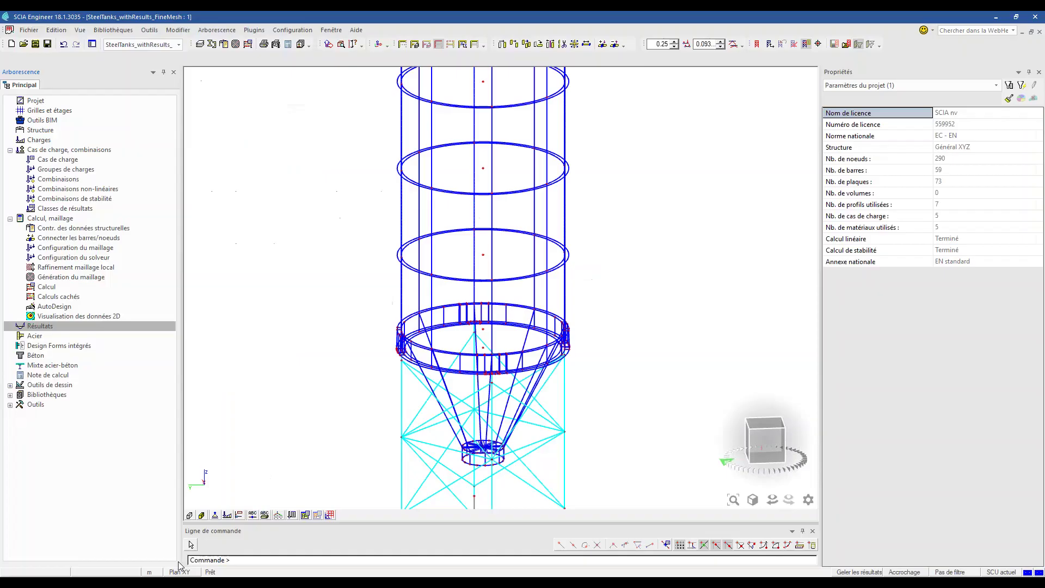
pyautogui.click(90, 348)
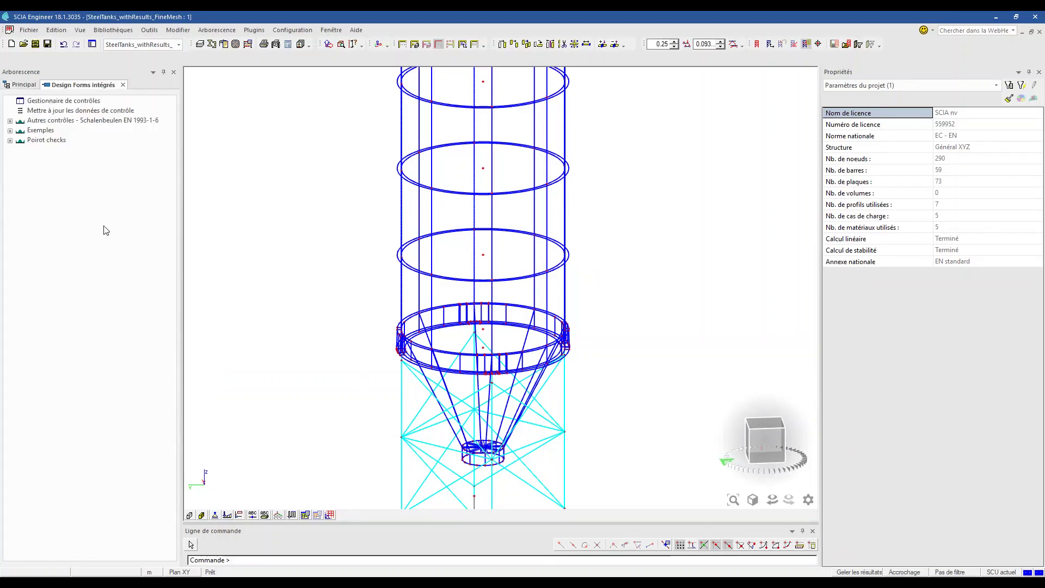
# Expand the Schalenbeulen EN 1993-1-6 checks and start new 2D member data (Données élément 2D).
pyautogui.click(41, 120)
pyautogui.click(10, 120)
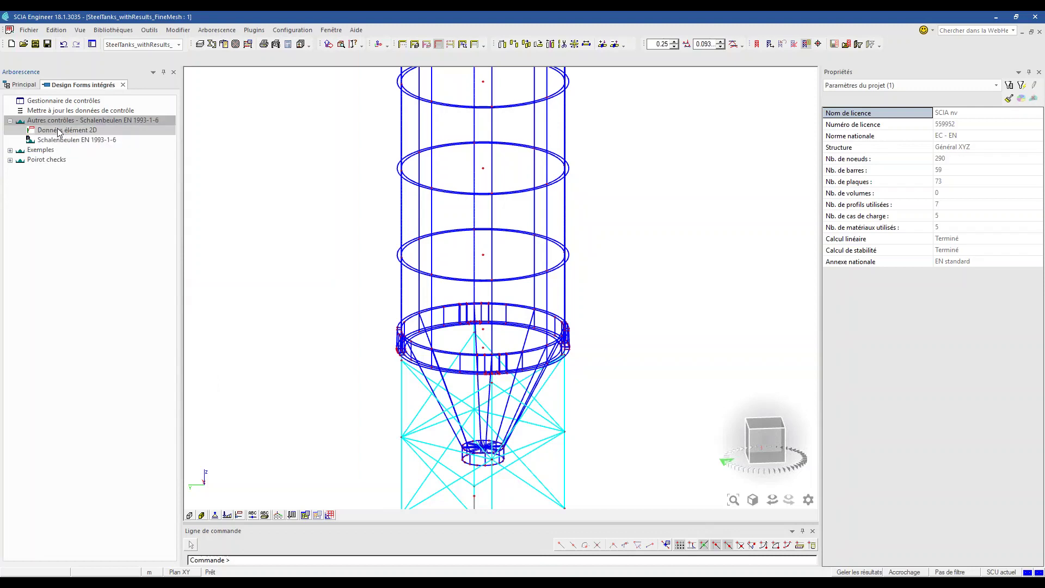
pyautogui.press('ctrl')
pyautogui.press('ctrl')
pyautogui.press('ctrl')
pyautogui.press('ctrl')
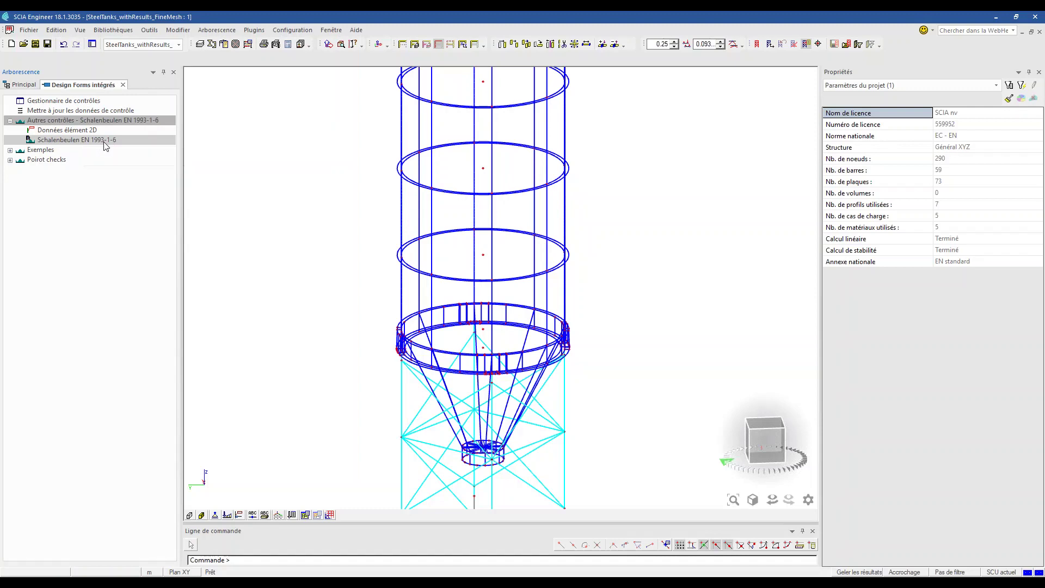
pyautogui.press('ctrl')
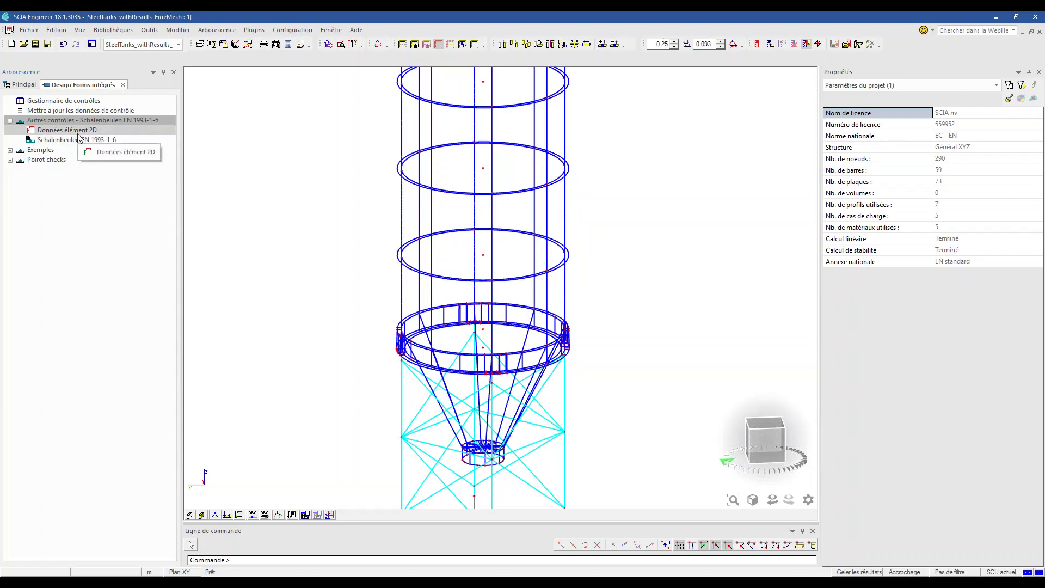
pyautogui.doubleClick(76, 132)
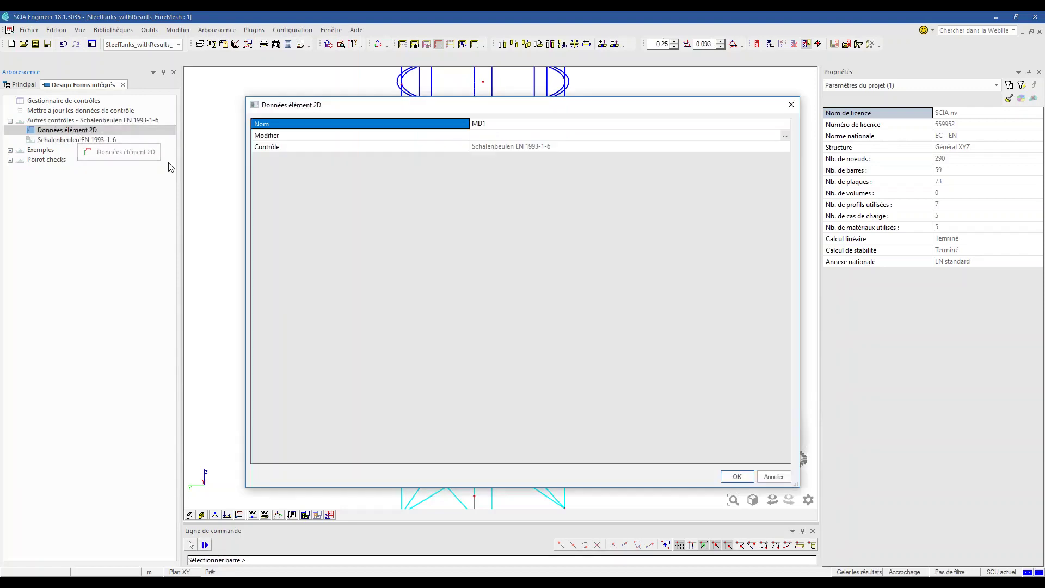
# Define the shell buckling data with an ideal elastic buckling resistance of 13.5 and a shell radius of 3150 mm.
pyautogui.click(429, 138)
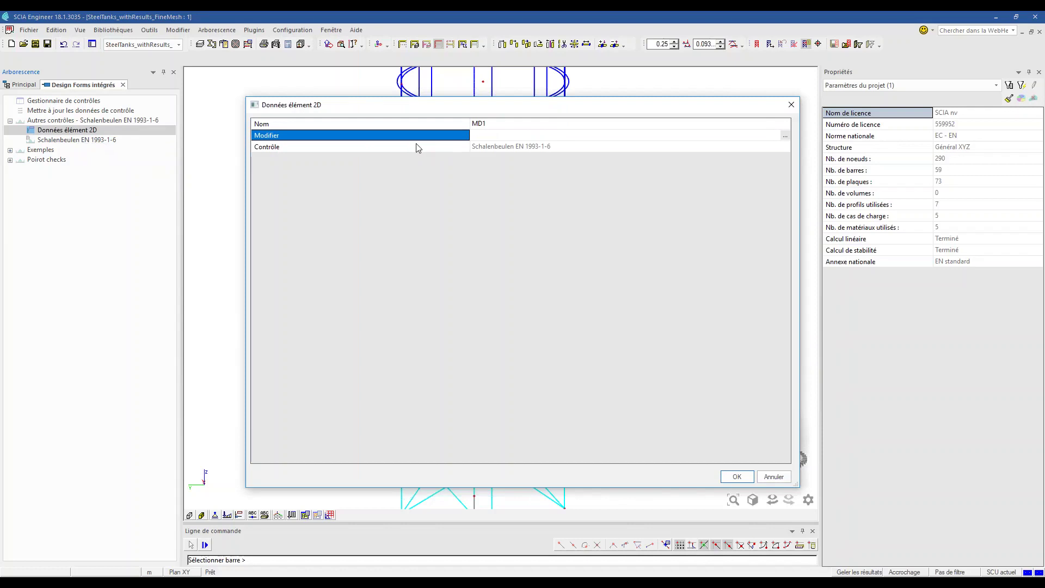
pyautogui.click(785, 136)
pyautogui.doubleClick(563, 239)
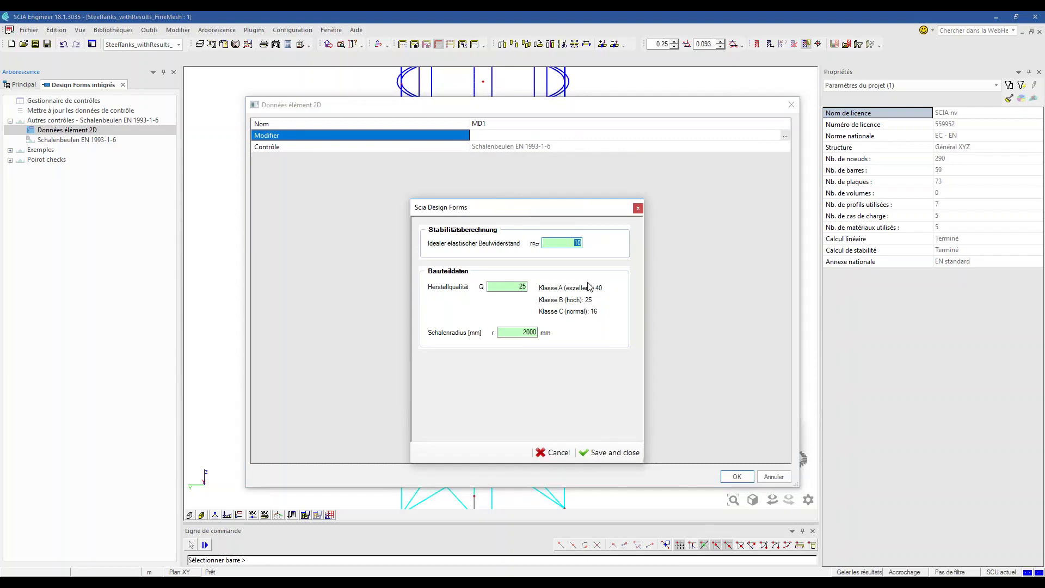
pyautogui.write('13.5')
pyautogui.click(485, 289)
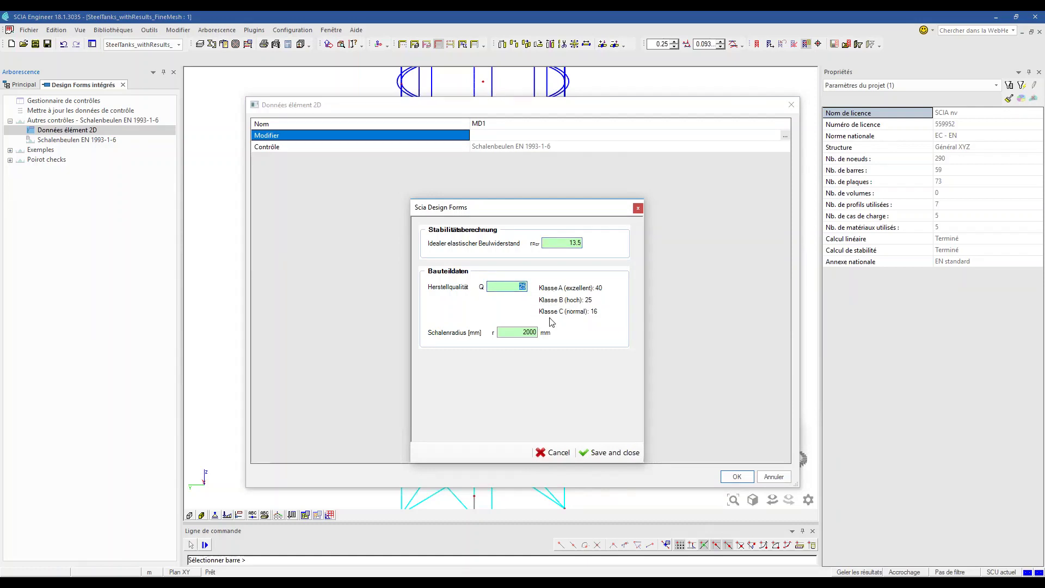
pyautogui.click(525, 332)
pyautogui.write('3150')
pyautogui.click(610, 452)
pyautogui.click(737, 476)
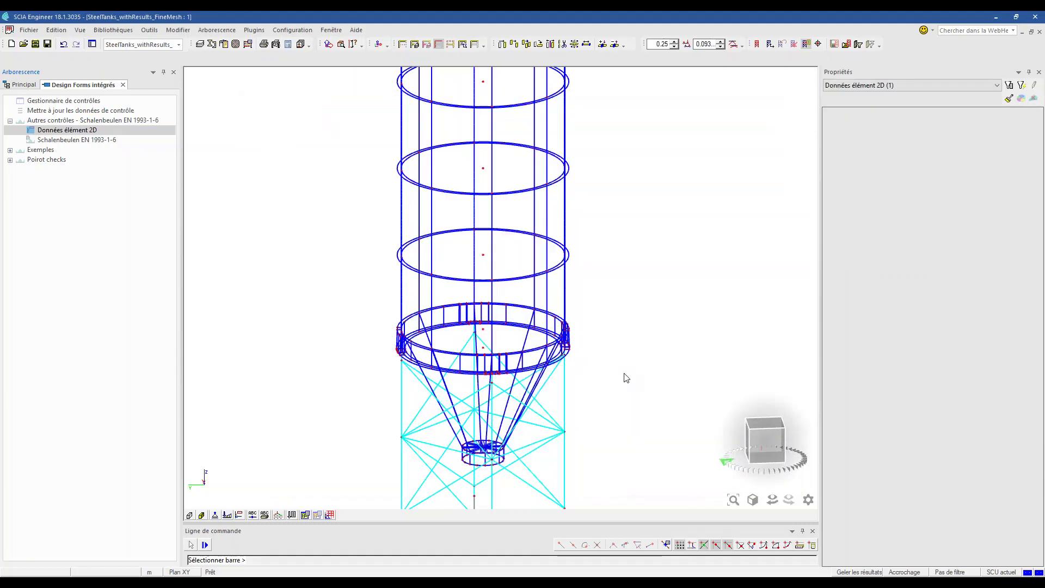
# Assign the 2D member data to the silo's cylindrical wall shells and finish the command.
pyautogui.scroll(-5, 598, 348)
pyautogui.click(759, 443)
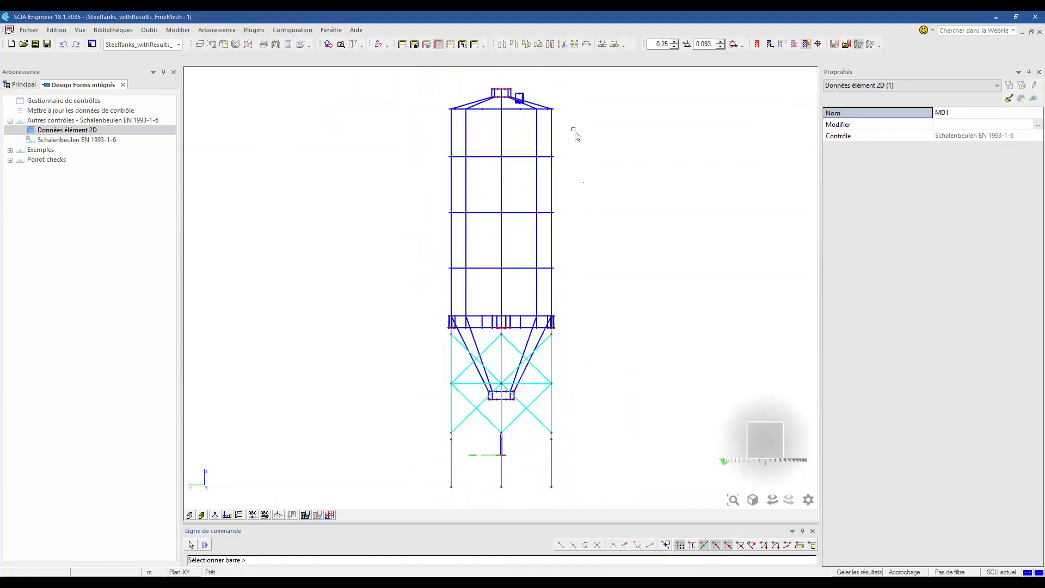
pyautogui.moveTo(575, 133); pyautogui.dragTo(425, 137)
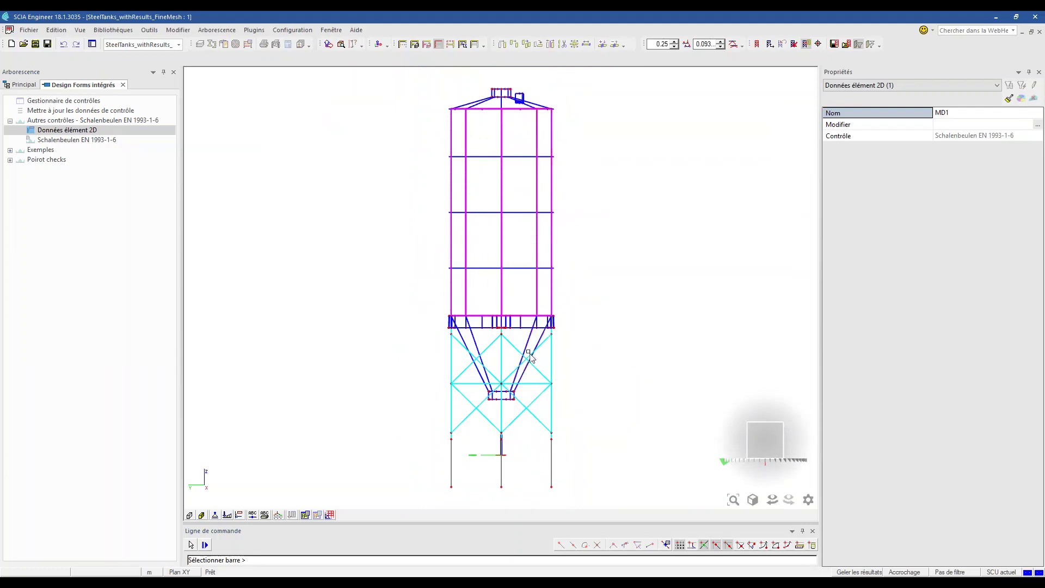
pyautogui.scroll(3, 490, 354)
pyautogui.press('Escape')
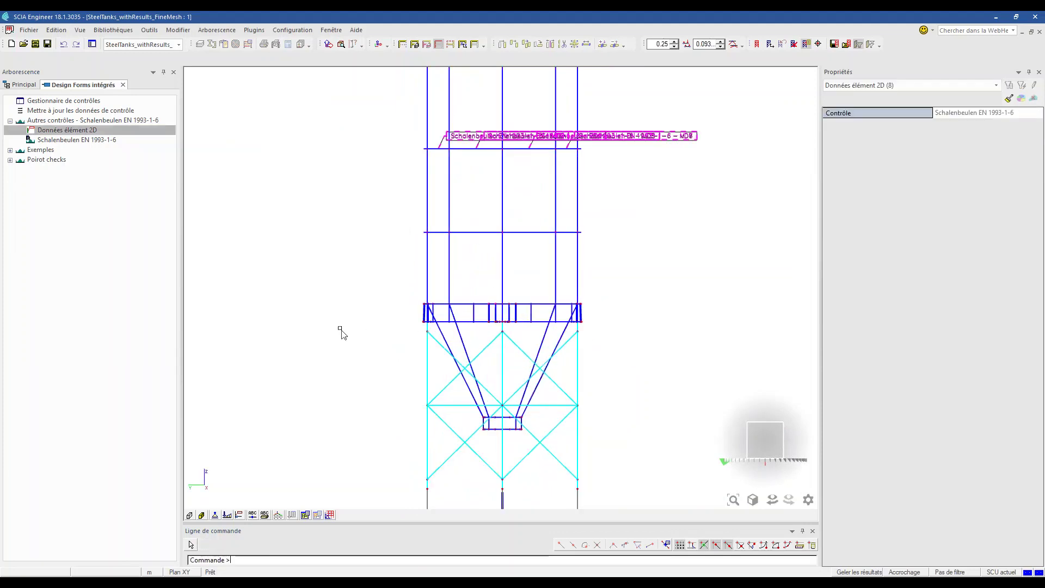
pyautogui.press('Escape')
pyautogui.scroll(-4, 340, 329)
pyautogui.keyDown('ctrl'); pyautogui.moveTo(331, 352); pyautogui.dragTo(355, 355, button='right'); pyautogui.keyUp('ctrl')
# Open the Schalenbeulen EN 1993-1-6 check, select the cylindrical wall shells and limit the check to the current selection (Actuelle).
pyautogui.click(79, 140)
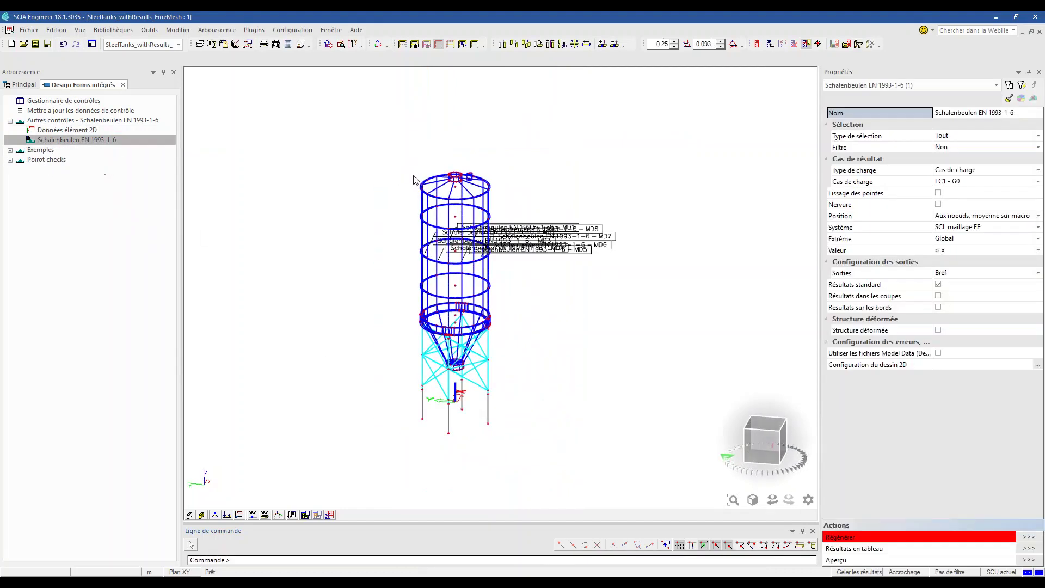
pyautogui.click(768, 450)
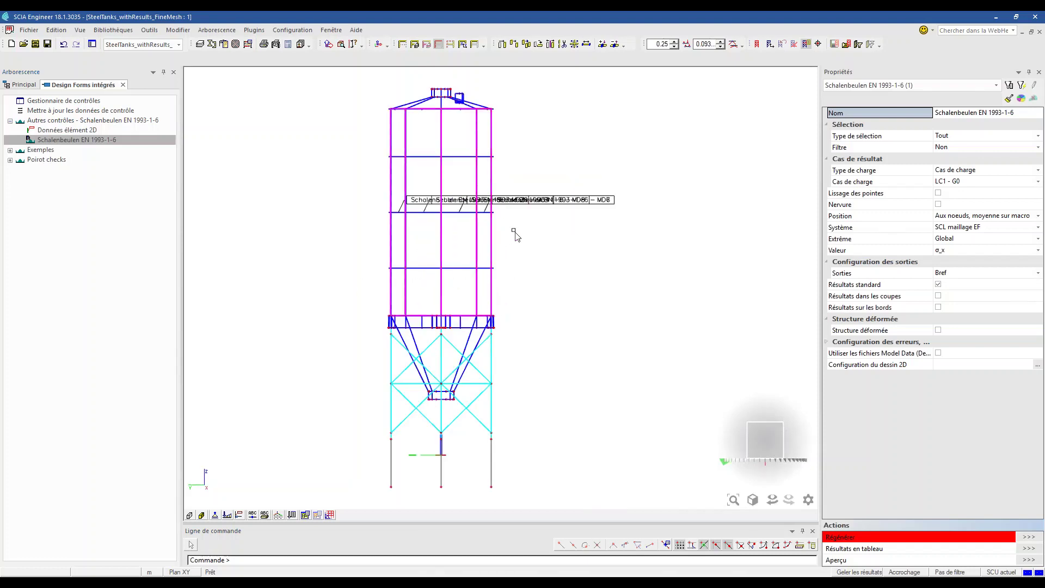
pyautogui.moveTo(524, 120); pyautogui.dragTo(408, 140)
pyautogui.moveTo(630, 170); pyautogui.dragTo(648, 177, button='middle')
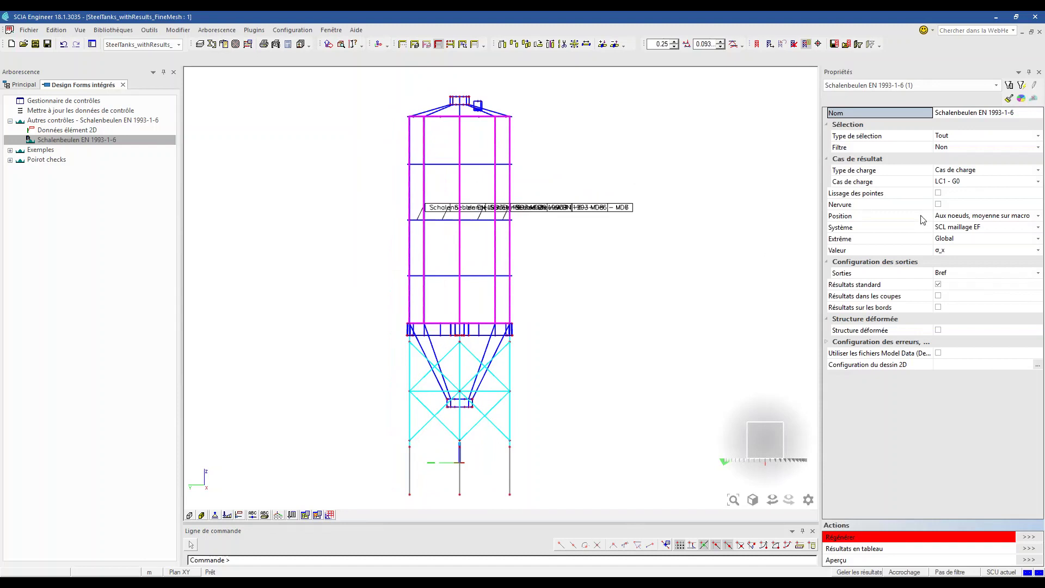
pyautogui.click(950, 137)
pyautogui.click(950, 138)
pyautogui.click(951, 158)
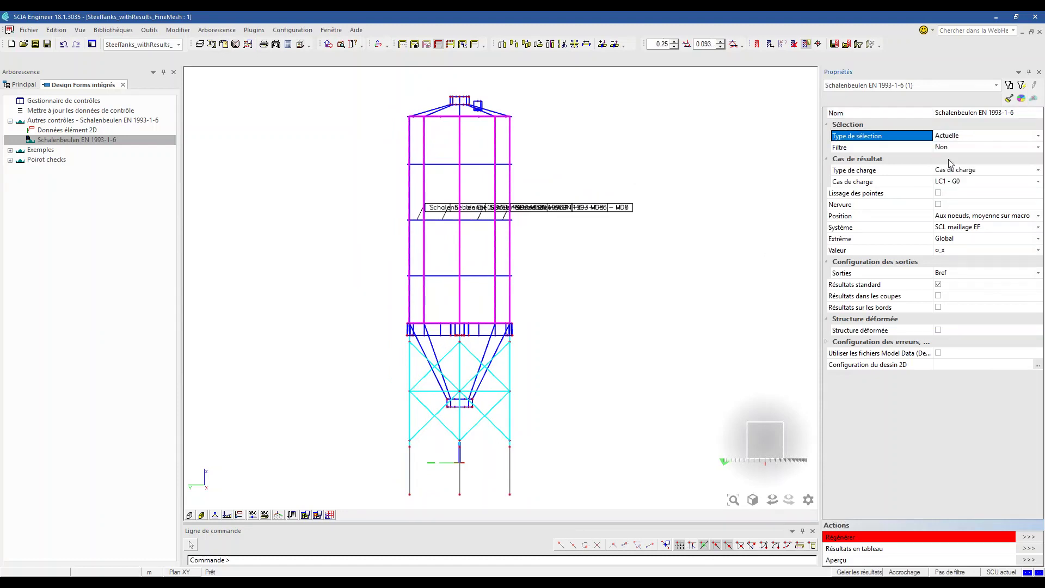
# Set the check to the ULS-Set B (auto) combination with value η_r,Rd and regenerate the results.
pyautogui.click(952, 170)
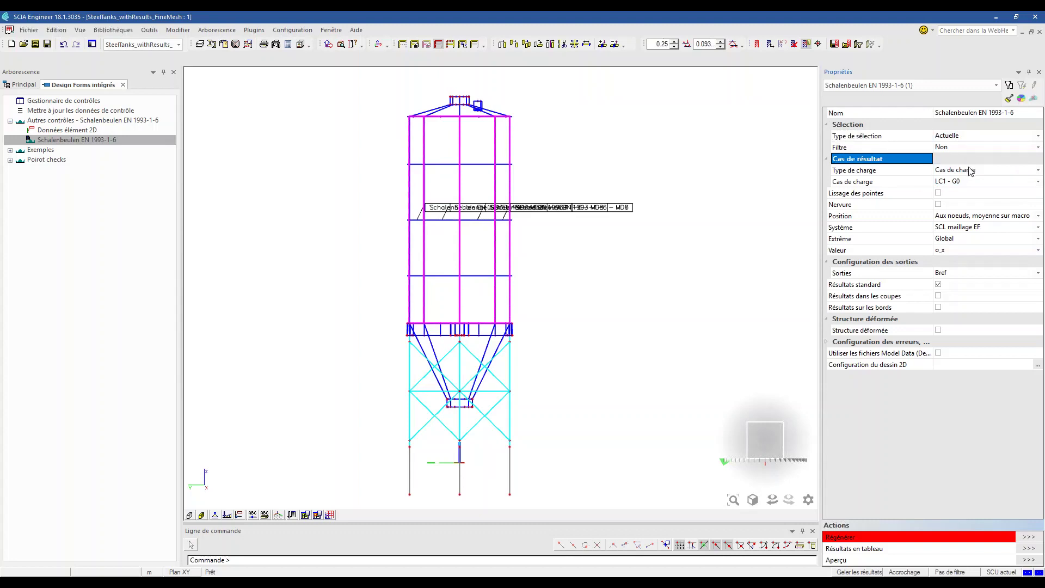
pyautogui.click(970, 171)
pyautogui.click(956, 189)
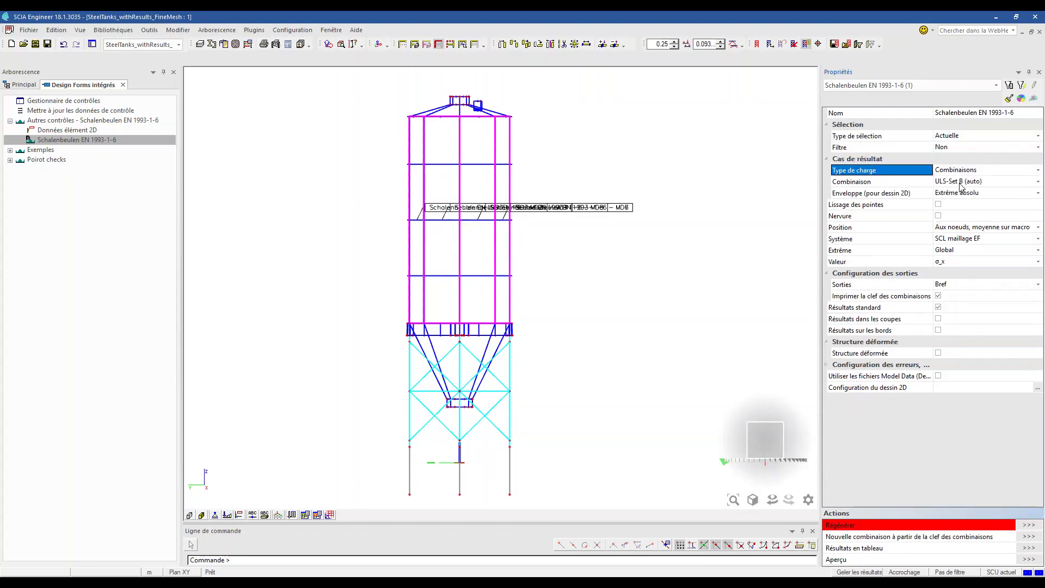
pyautogui.click(960, 183)
pyautogui.click(954, 263)
pyautogui.click(954, 263)
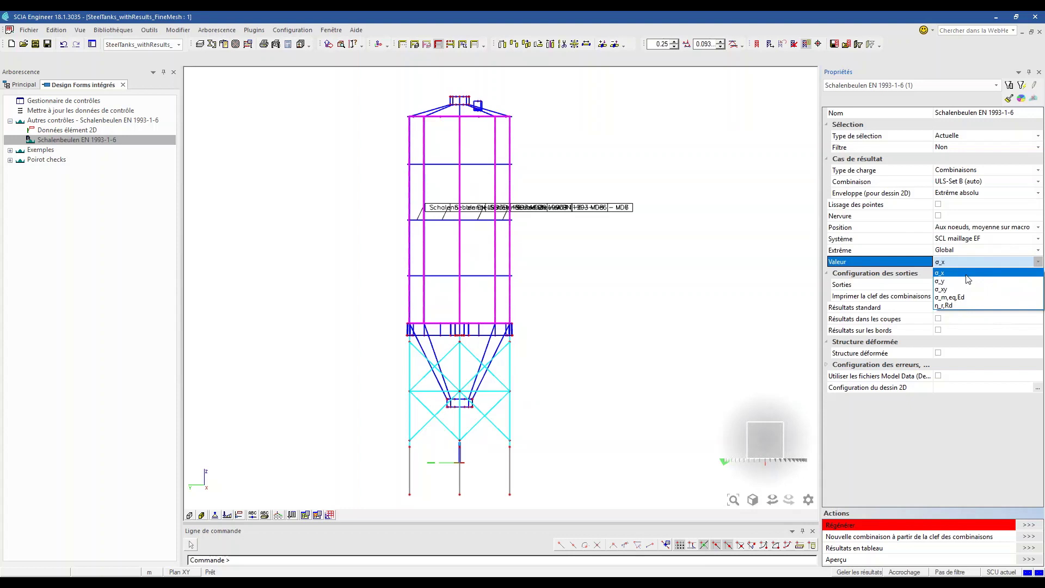
pyautogui.click(960, 308)
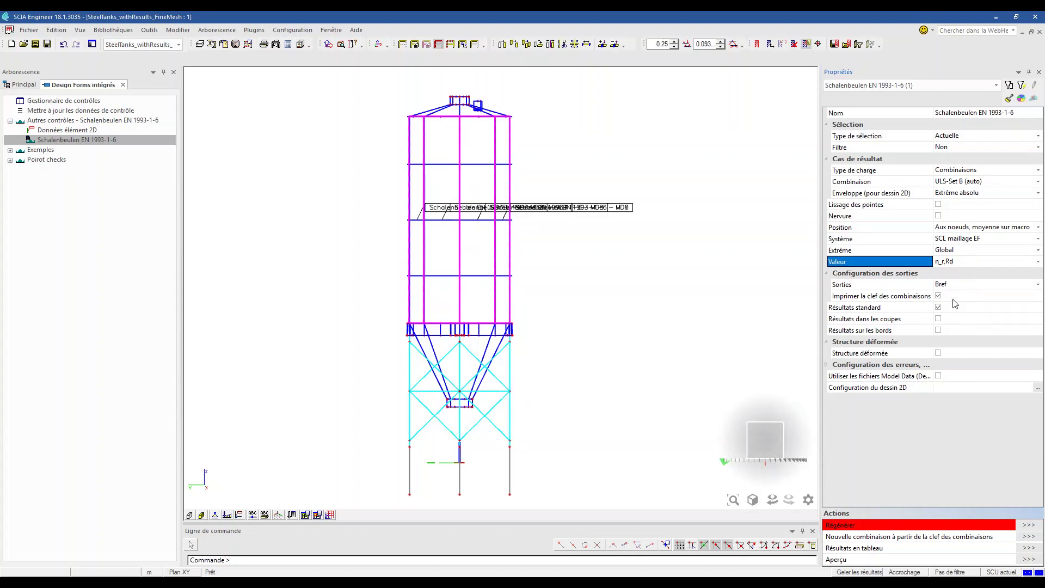
pyautogui.click(952, 285)
pyautogui.click(952, 287)
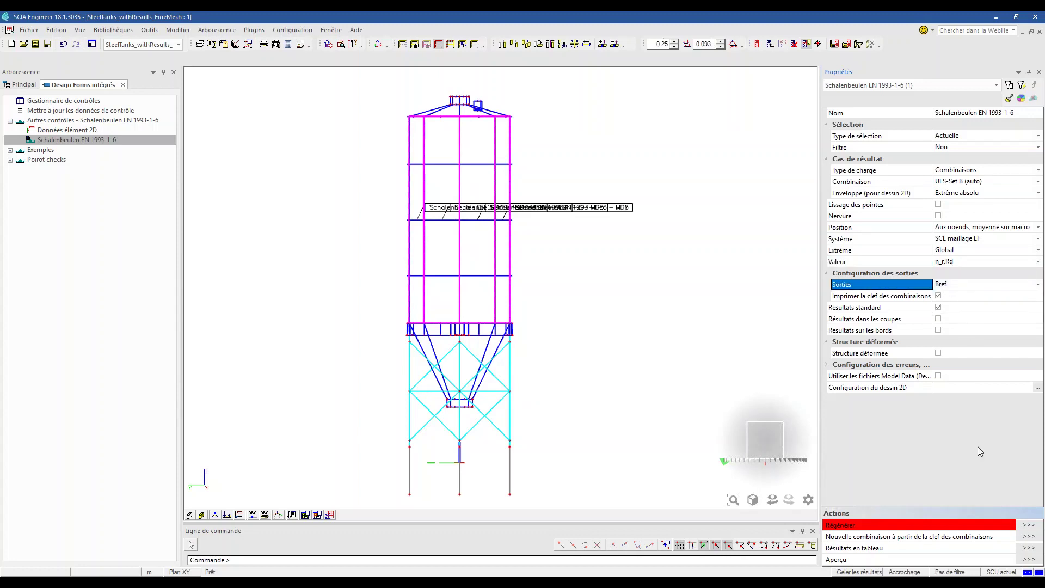
pyautogui.click(1029, 524)
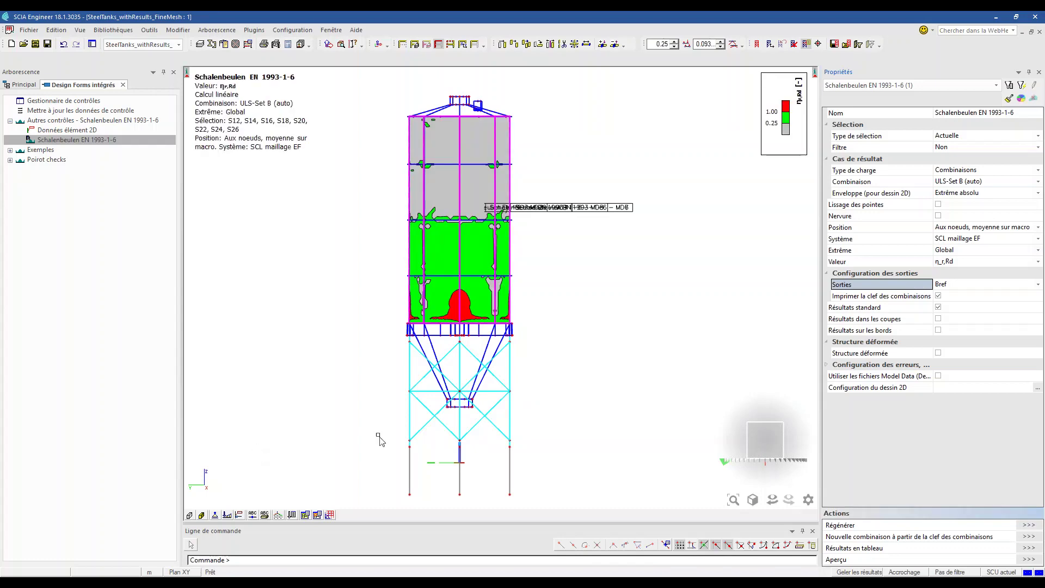
# Open the report preview of the shell buckling check and set its output to Detailed.
pyautogui.keyDown('ctrl'); pyautogui.moveTo(580, 400); pyautogui.dragTo(537, 400, button='right'); pyautogui.keyUp('ctrl')
pyautogui.scroll(2, 467, 344)
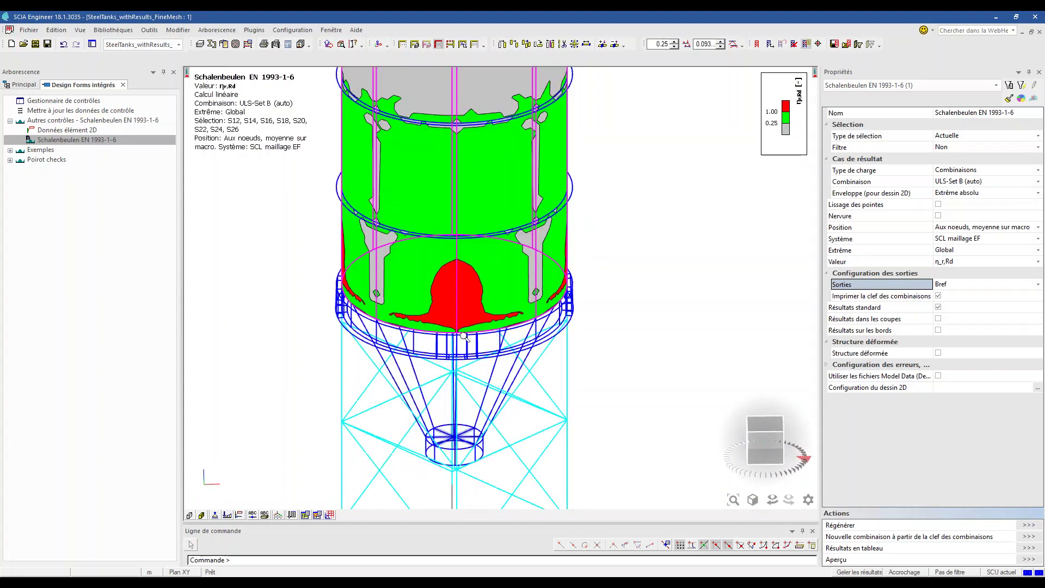
pyautogui.scroll(-2, 550, 354)
pyautogui.keyDown('ctrl'); pyautogui.moveTo(551, 354); pyautogui.dragTo(397, 332, button='right'); pyautogui.keyUp('ctrl')
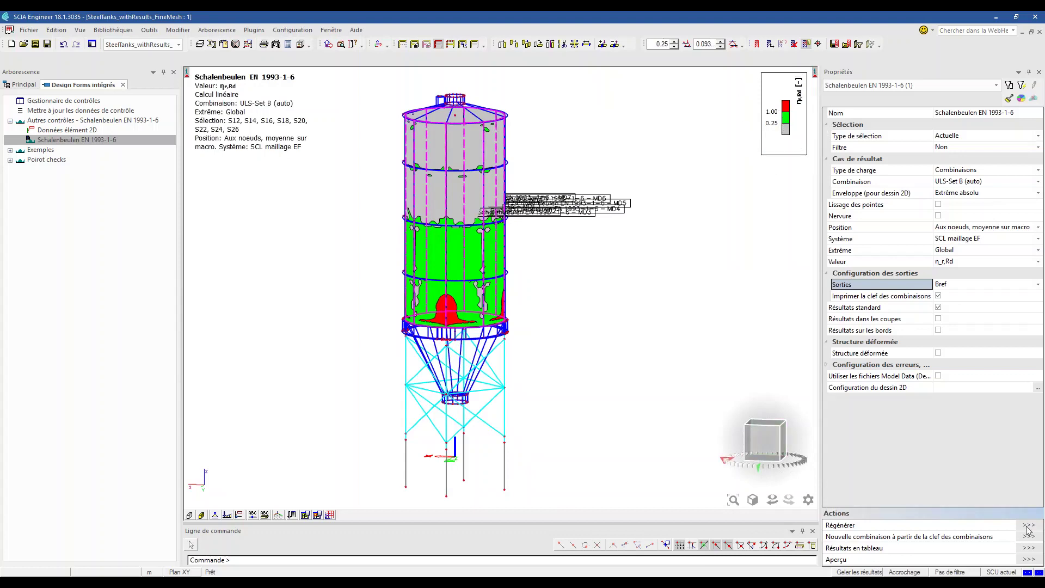
pyautogui.click(1027, 560)
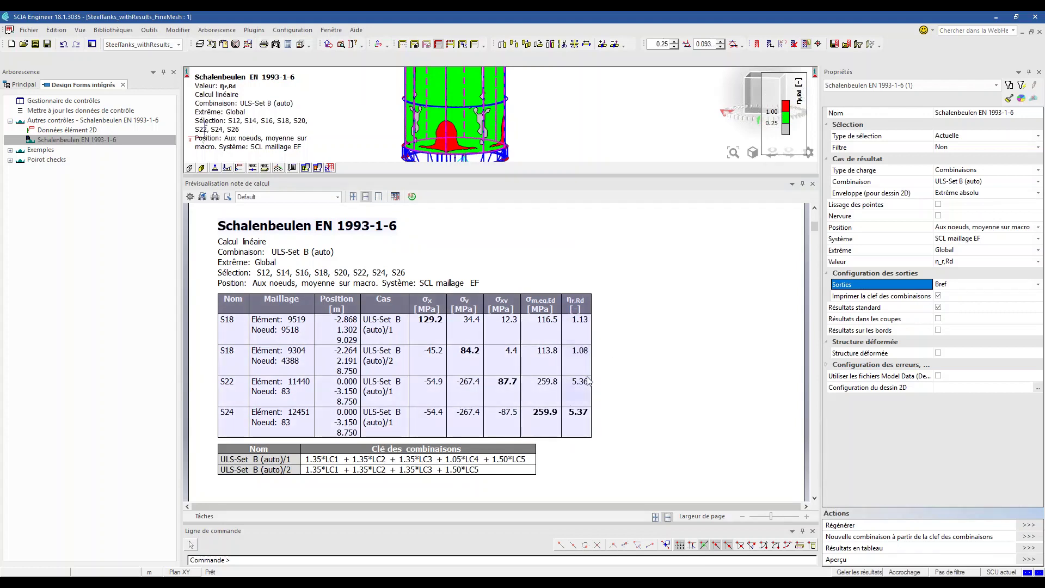
pyautogui.click(988, 285)
pyautogui.click(975, 304)
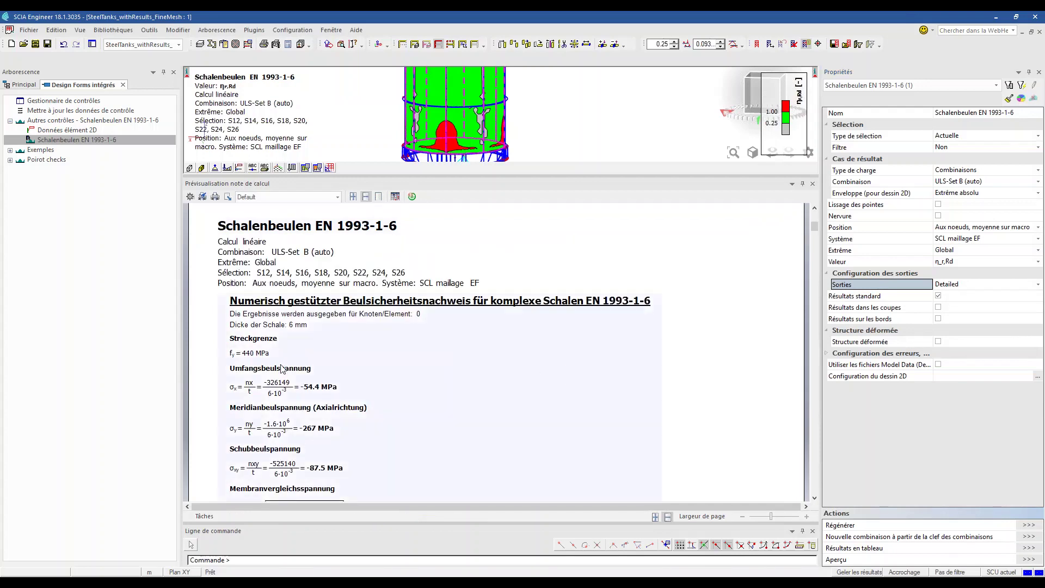
# Read through the detailed shell buckling calculation, from the membrane stresses and slenderness to the final utilisation ratio.
pyautogui.scroll(-3, 282, 369)
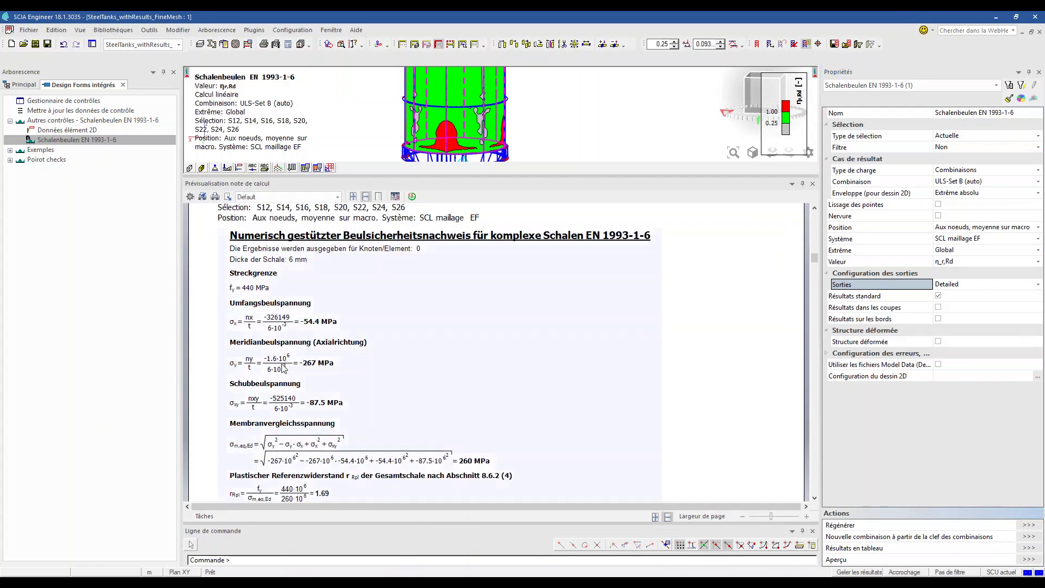
pyautogui.scroll(-3, 367, 252)
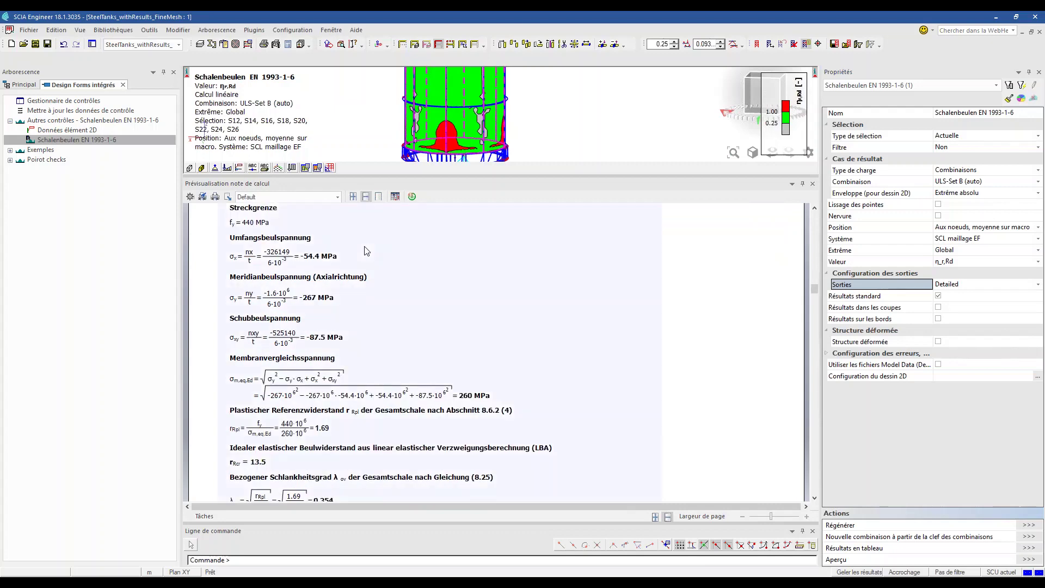
pyautogui.scroll(-9, 371, 313)
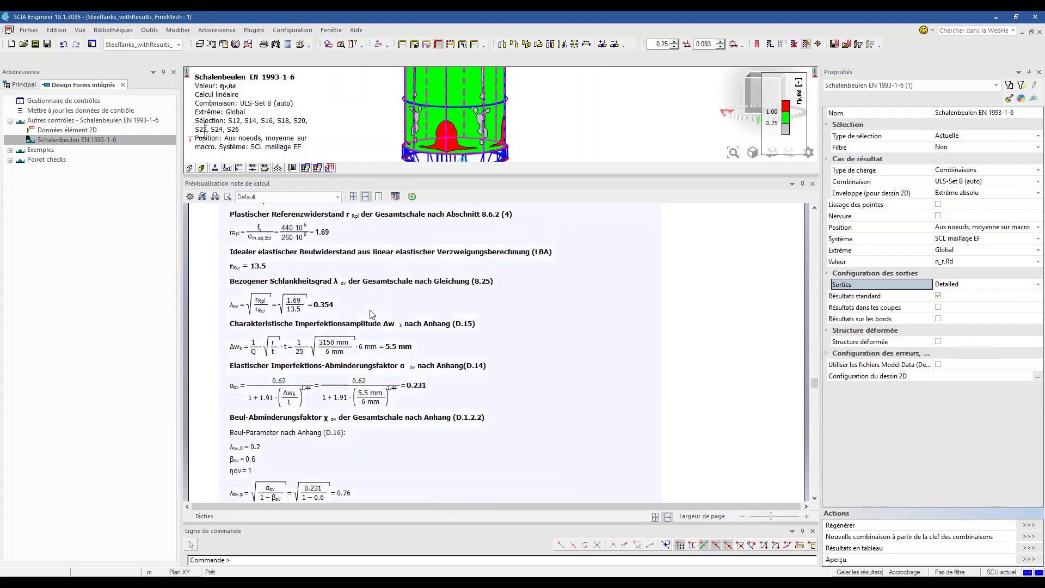
pyautogui.scroll(8, 370, 314)
pyautogui.scroll(4, 252, 288)
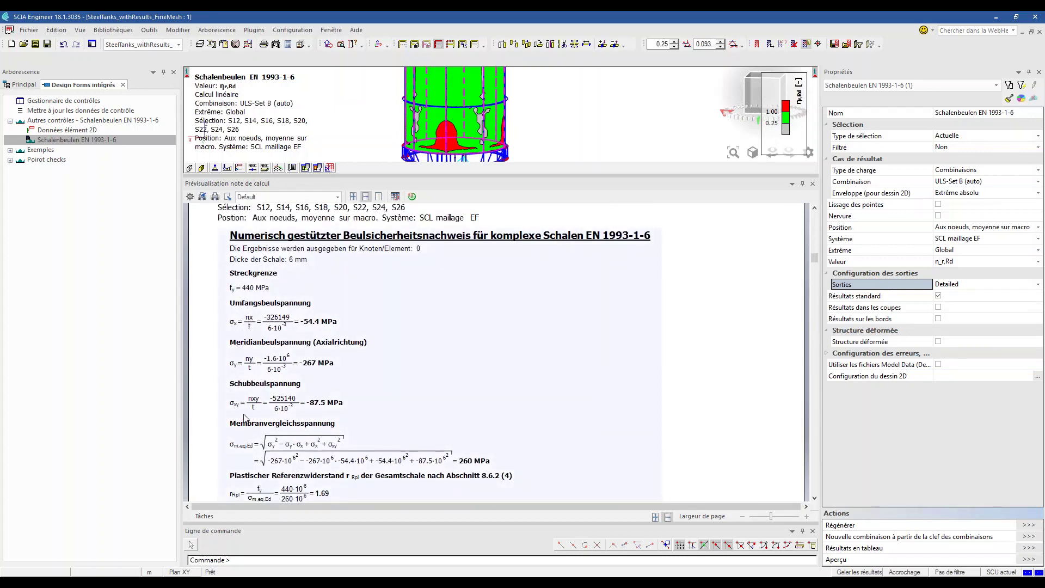
pyautogui.scroll(-4, 243, 456)
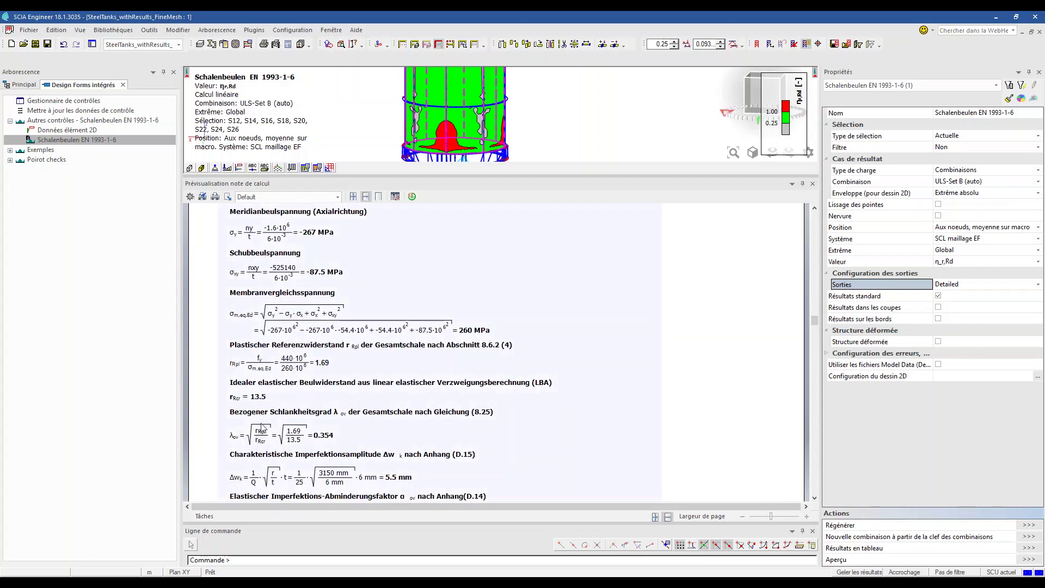
pyautogui.scroll(-6, 261, 427)
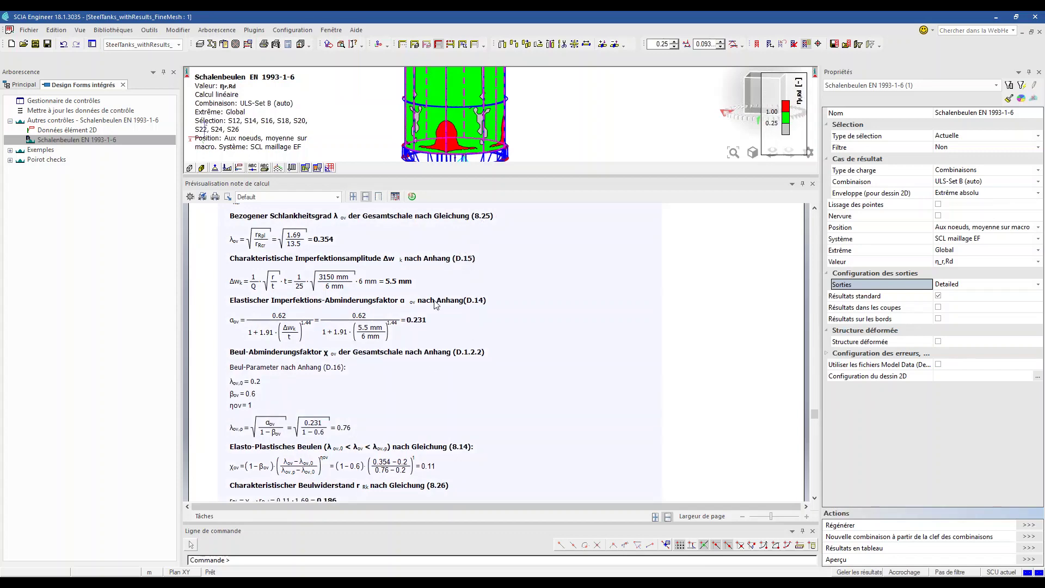
pyautogui.scroll(-5, 435, 307)
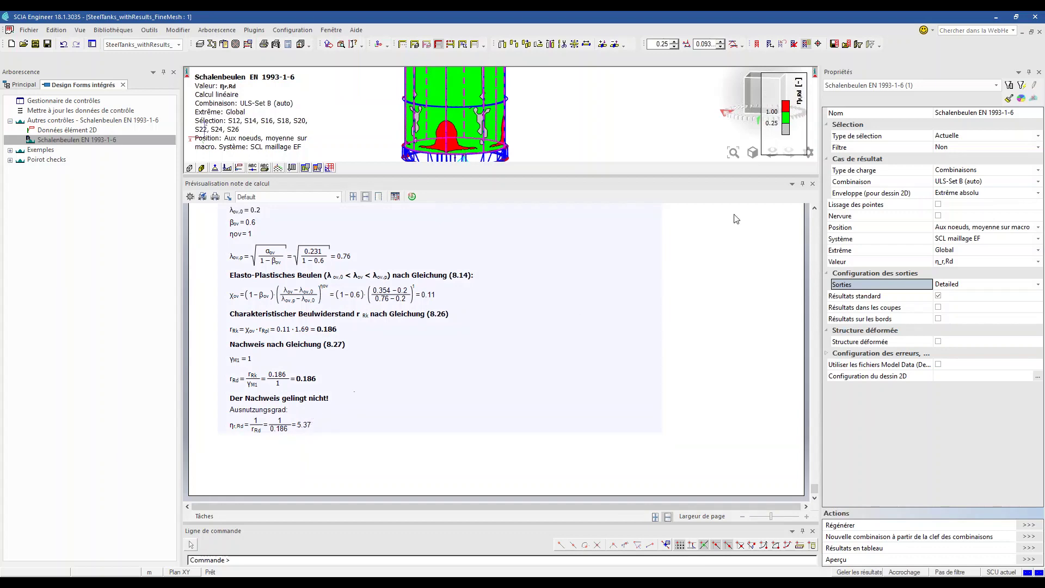
# Close the report preview and examine the η_r,Rd distribution around the base of the cylindrical wall.
pyautogui.click(813, 183)
pyautogui.scroll(3, 454, 336)
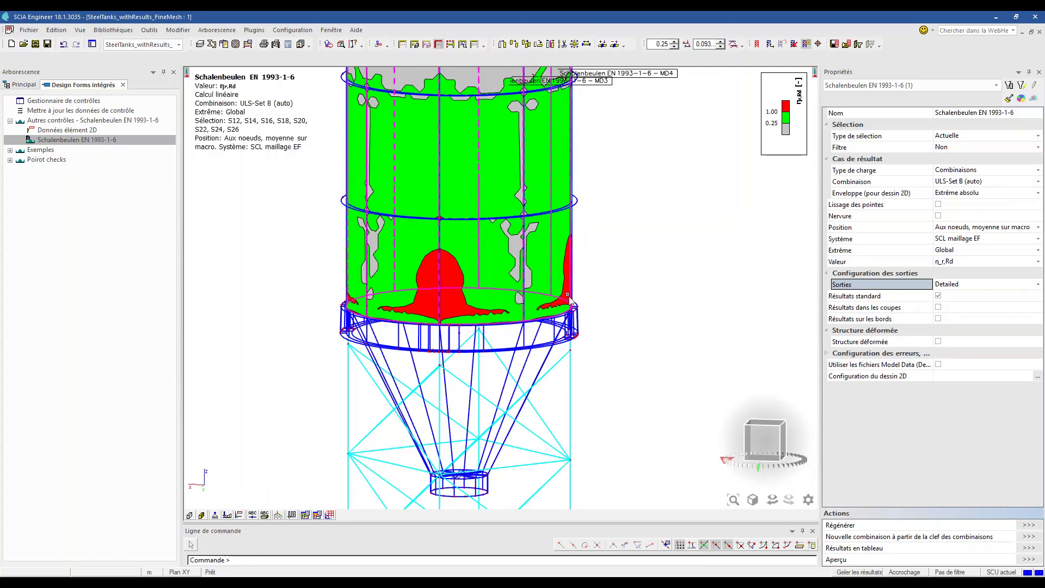
pyautogui.scroll(-3, 587, 297)
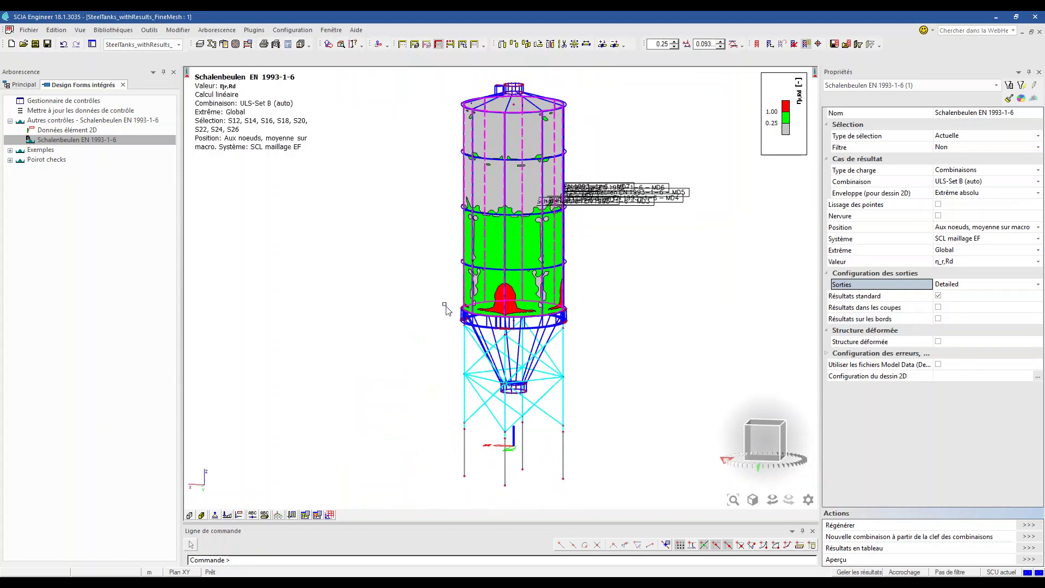
pyautogui.moveTo(632, 147); pyautogui.dragTo(592, 155, button='middle')
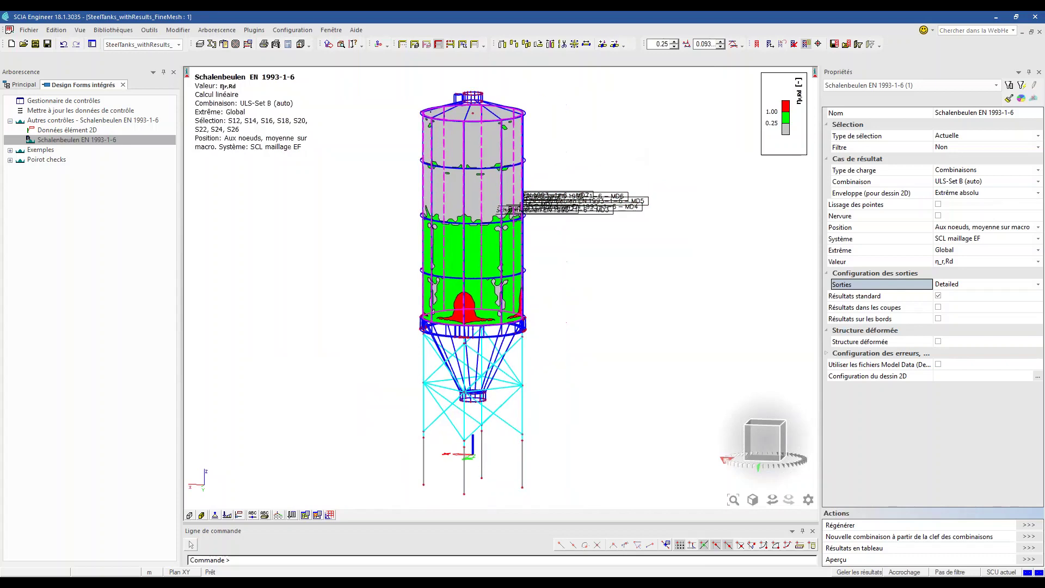
# Close the integrated Design Forms checks and open the project's calculation report.
pyautogui.press('Escape')
pyautogui.moveTo(191, 297); pyautogui.dragTo(222, 314, button='middle')
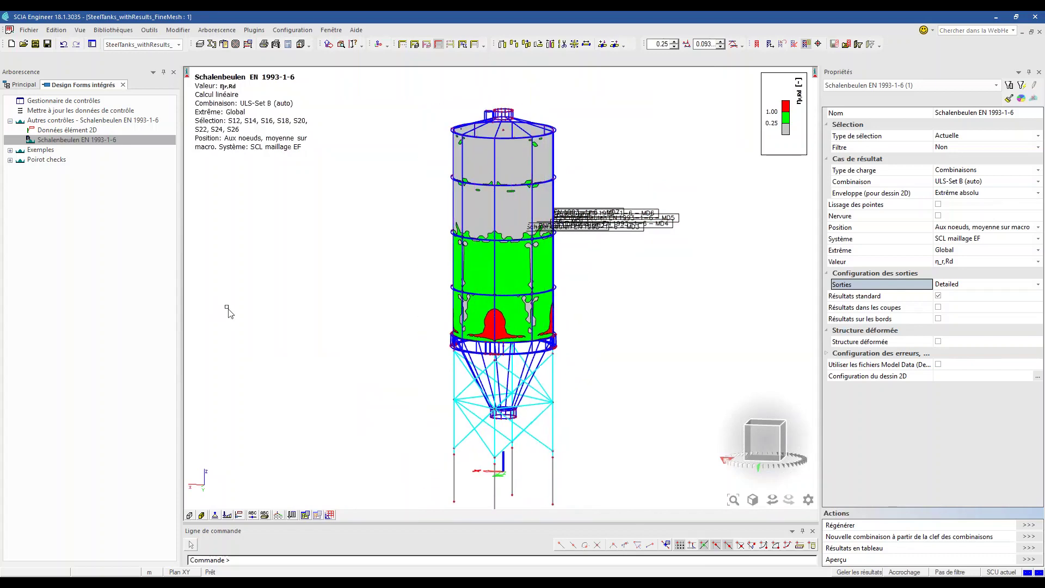
pyautogui.click(123, 85)
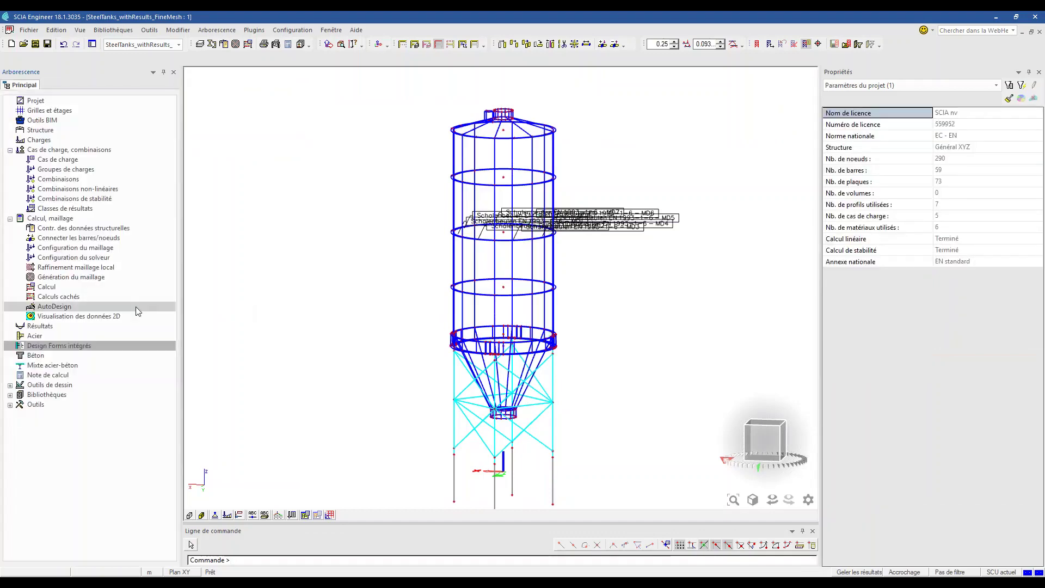
pyautogui.doubleClick(48, 375)
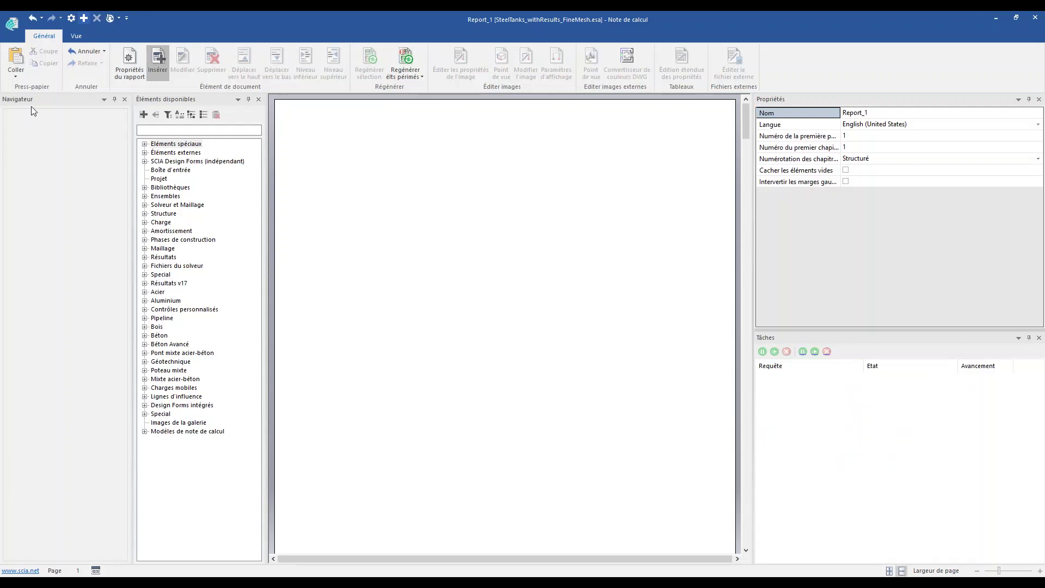
# Insert the user report template SteelTanks_ER2 into the empty report.
pyautogui.click(145, 143)
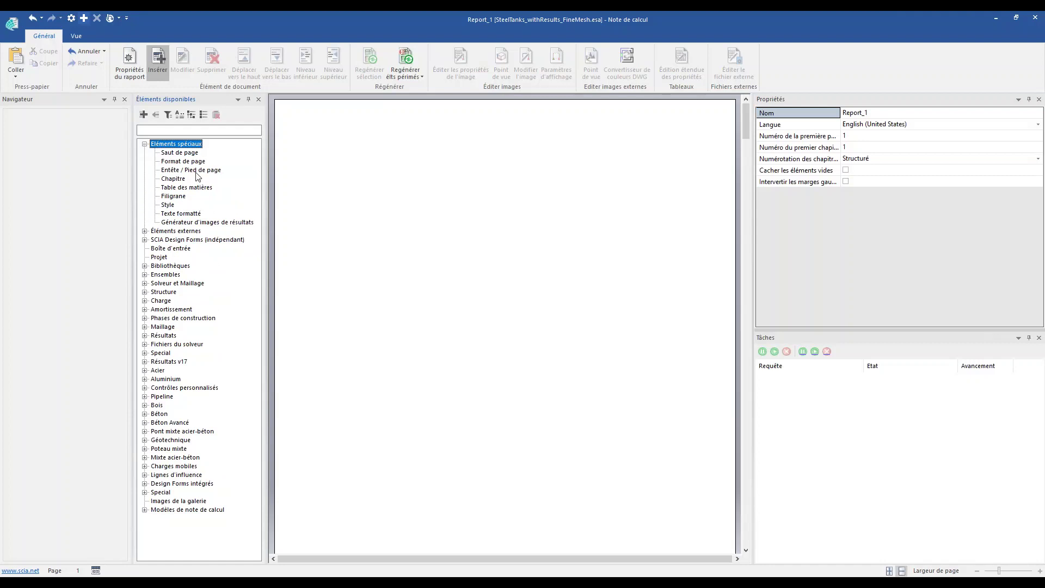
pyautogui.click(194, 163)
pyautogui.click(210, 170)
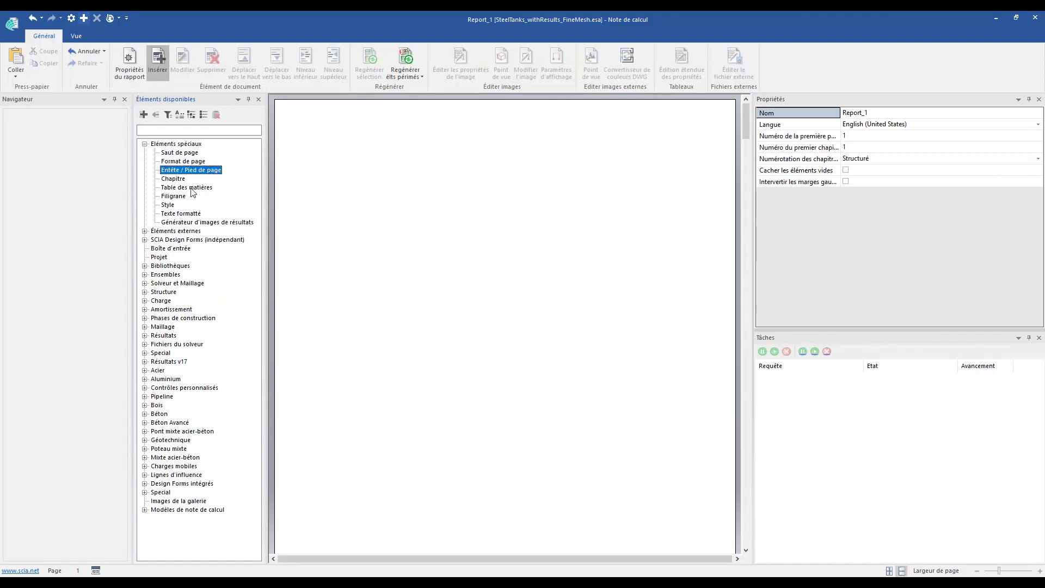
pyautogui.click(183, 180)
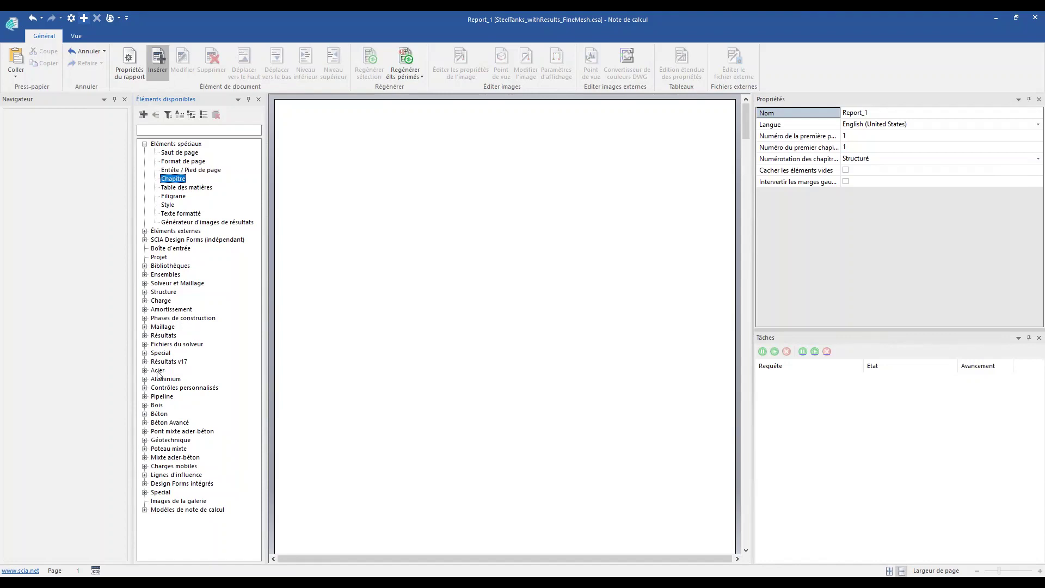
pyautogui.click(145, 510)
pyautogui.click(155, 527)
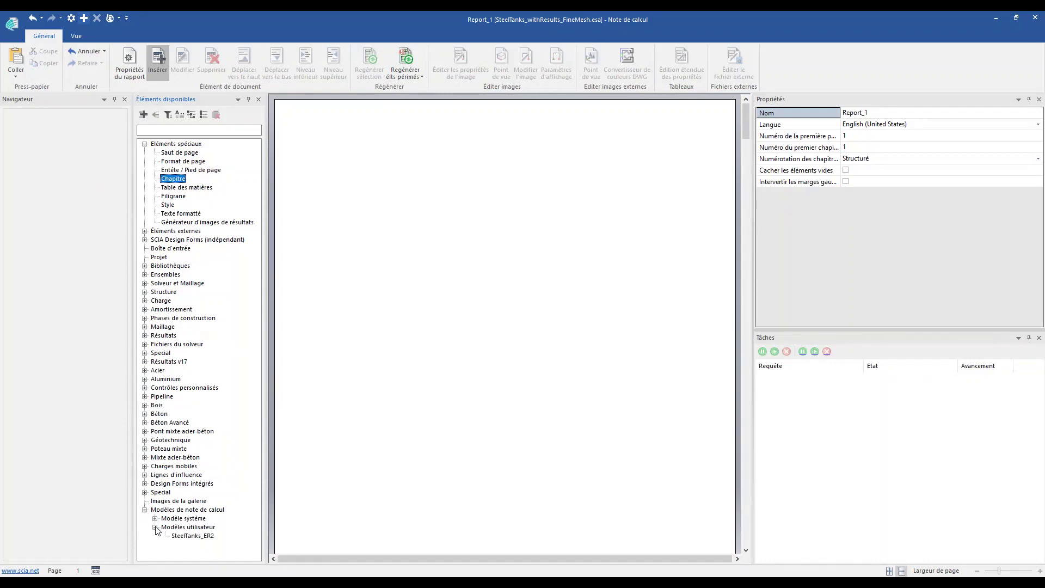
pyautogui.click(196, 538)
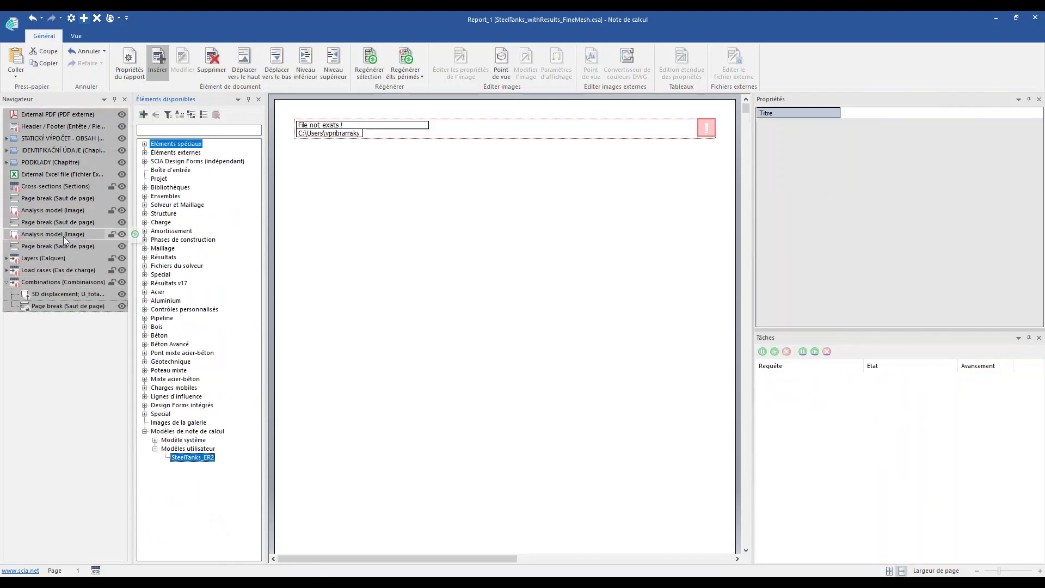
# Regenerate the first Analysis model image of the report with the current silo model.
pyautogui.click(69, 212)
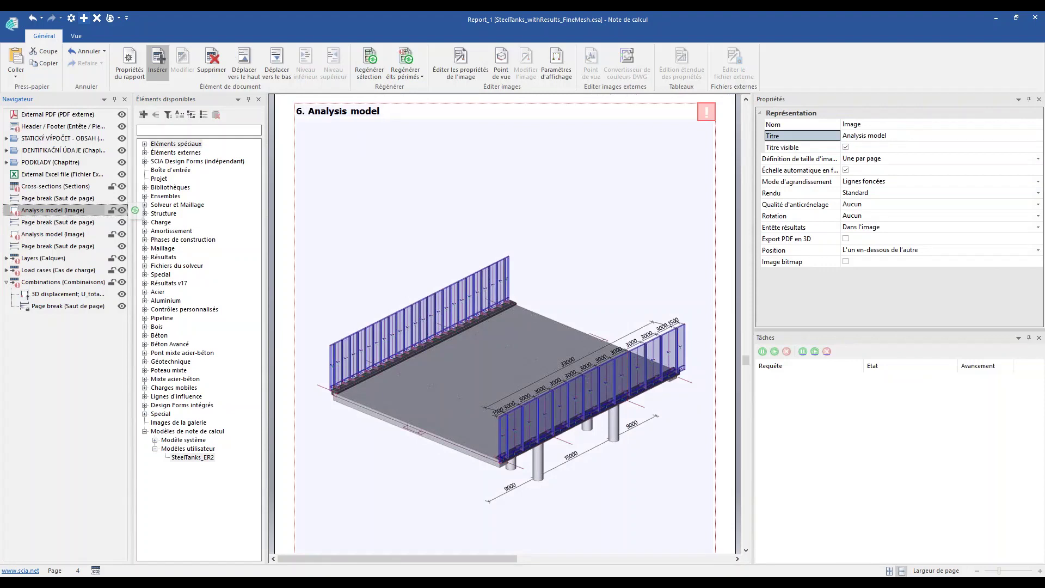
pyautogui.click(135, 211)
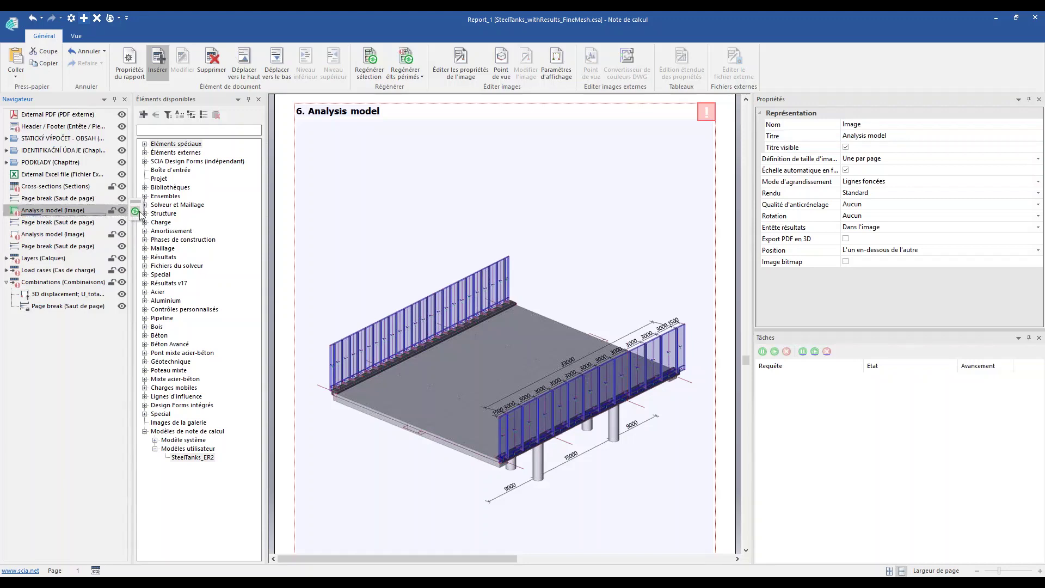
pyautogui.click(136, 212)
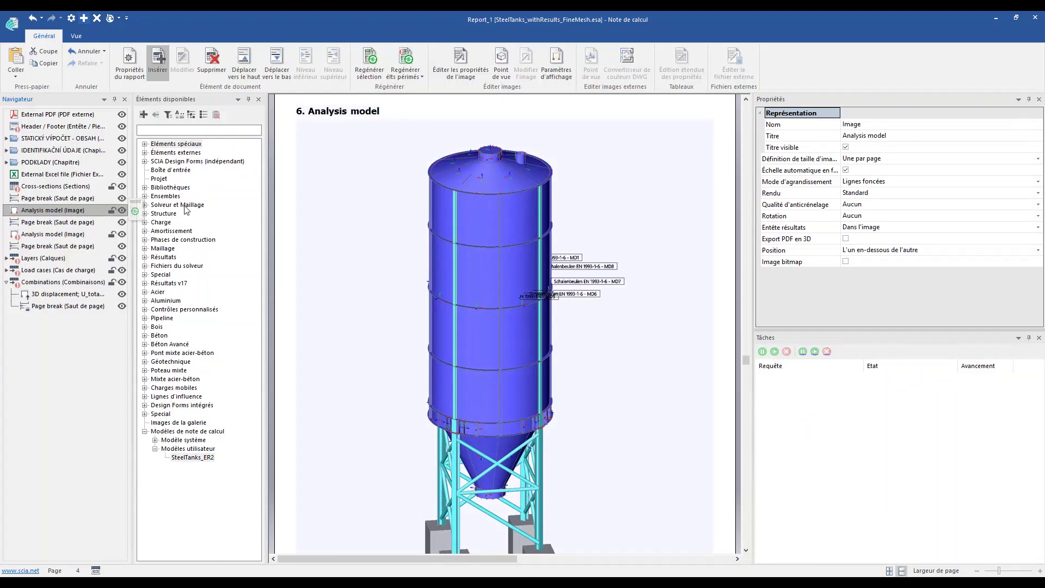
# Look through the available special and external elements and delete the External PDF item from the report.
pyautogui.doubleClick(165, 144)
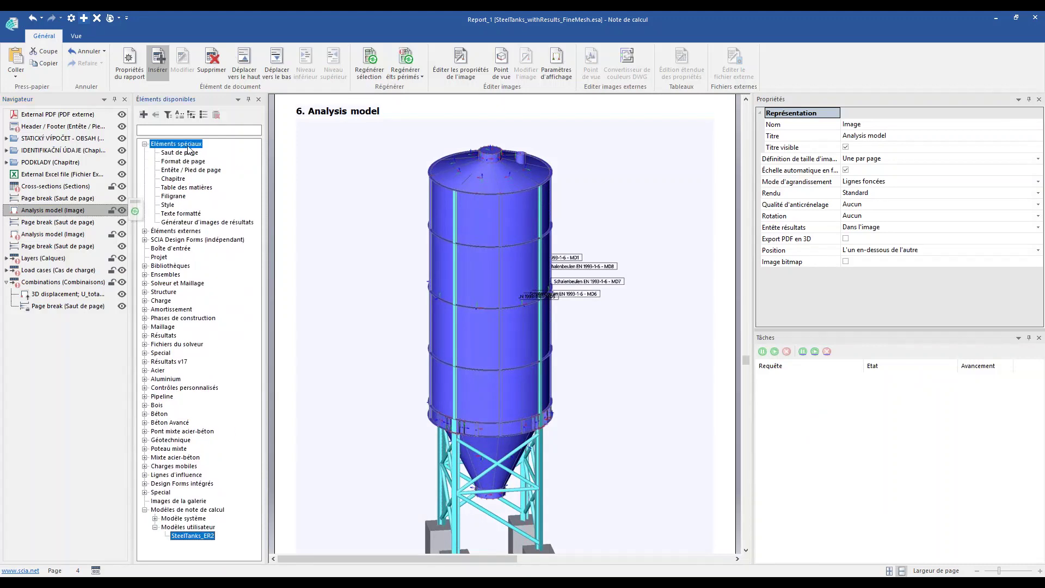
pyautogui.click(145, 231)
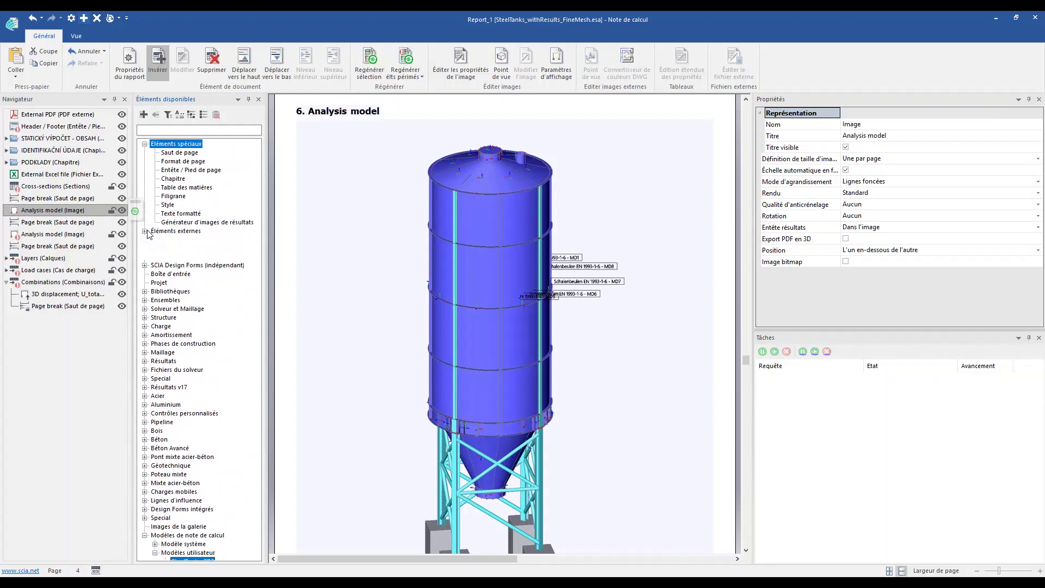
pyautogui.click(188, 274)
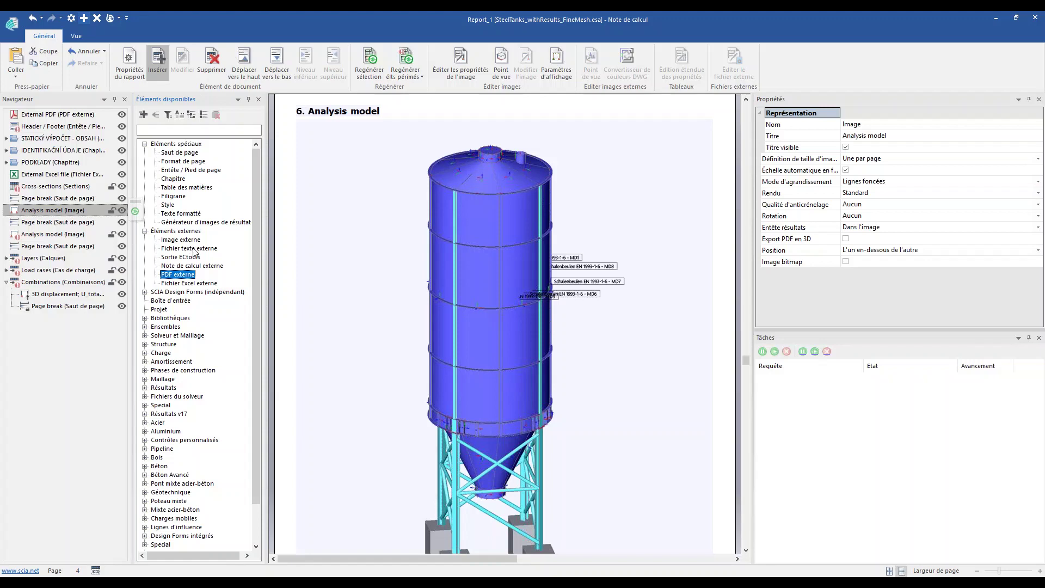
pyautogui.click(54, 114)
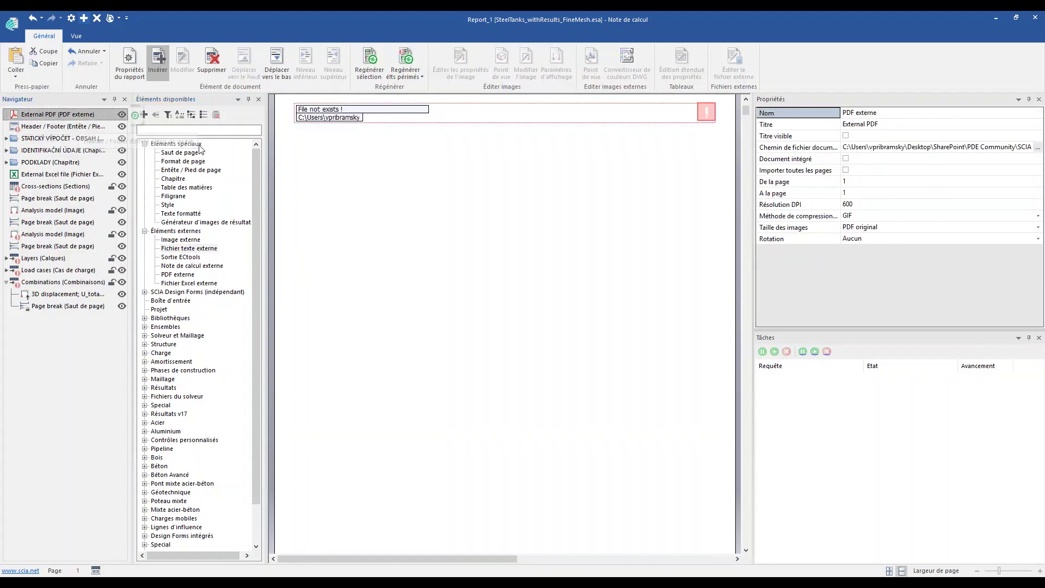
pyautogui.click(211, 65)
pyautogui.click(545, 338)
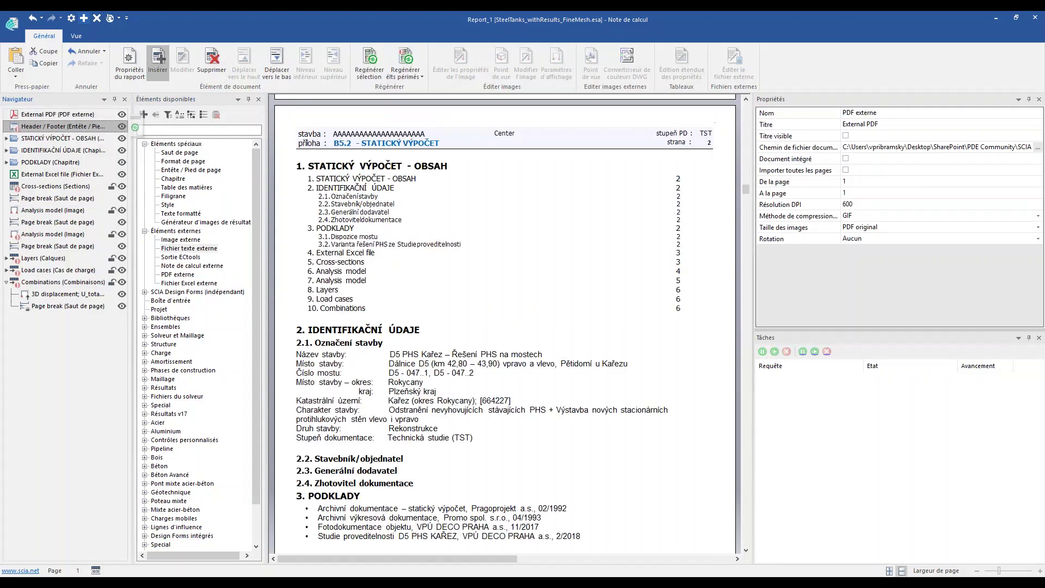
# Link the External Excel file item to the workbook Table input_Wind load and review its tables and chart in the report.
pyautogui.click(48, 166)
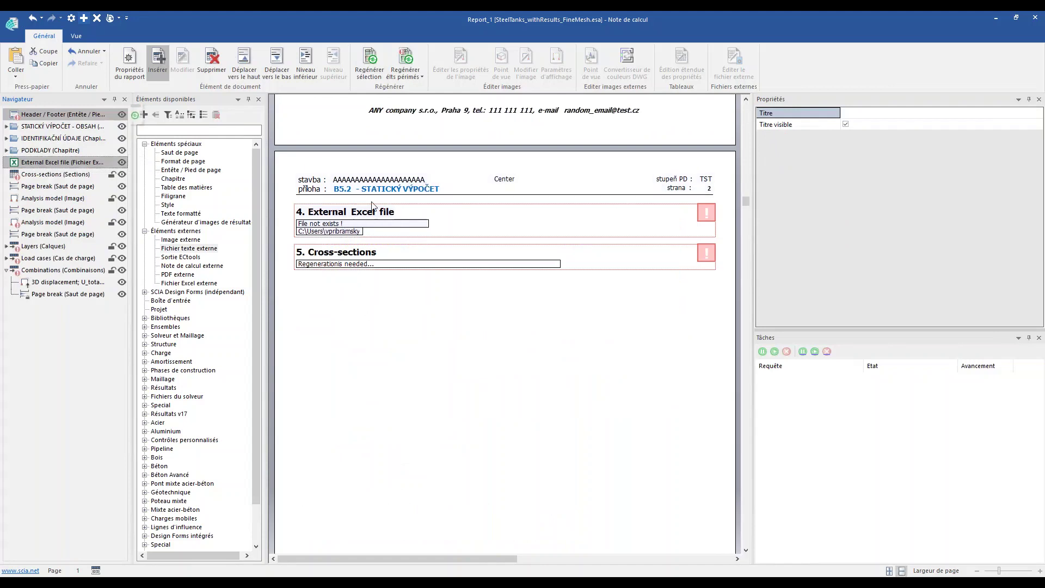
pyautogui.click(55, 174)
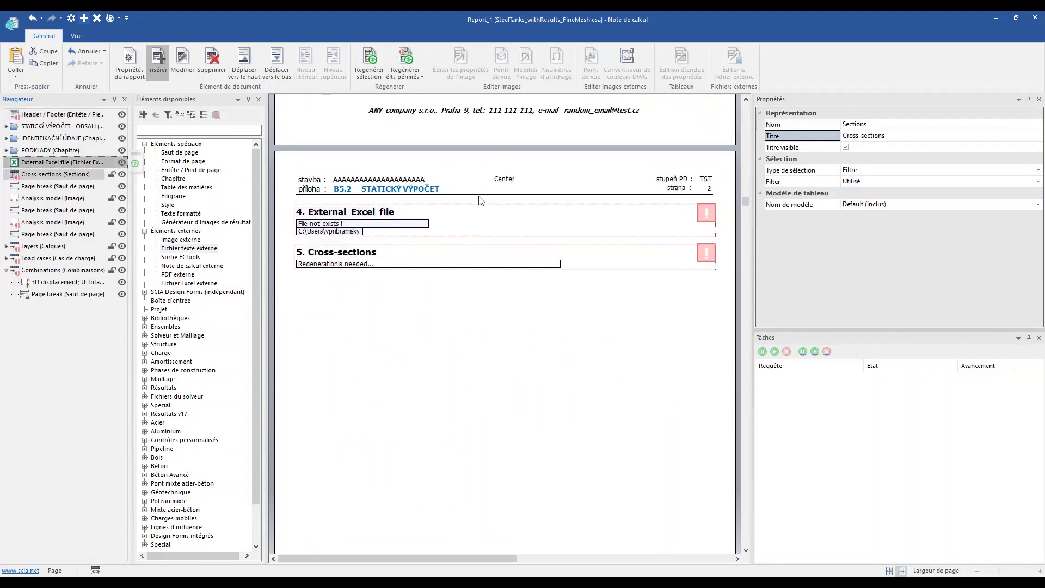
pyautogui.click(997, 148)
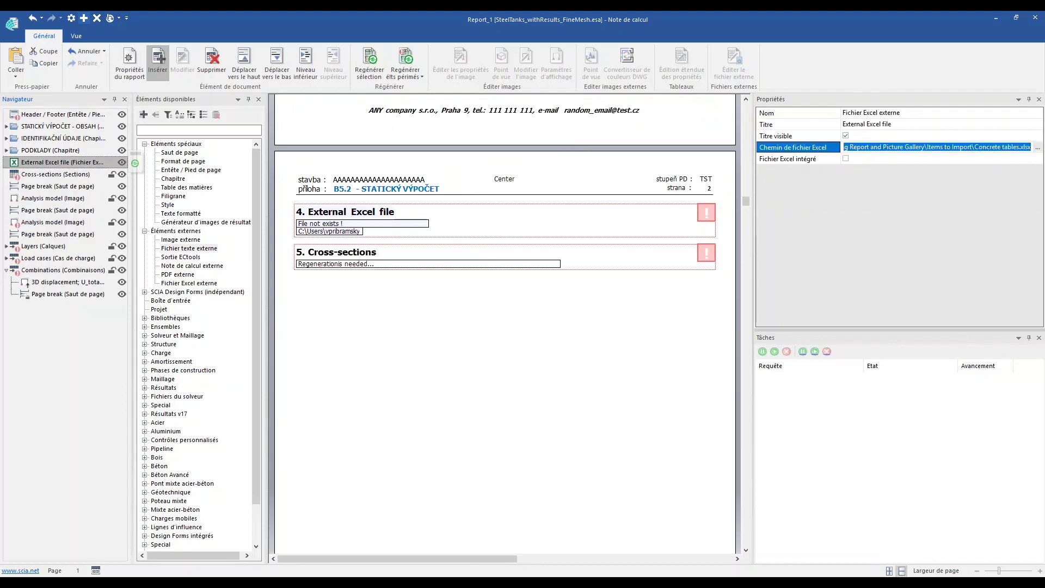
pyautogui.click(1037, 148)
pyautogui.click(215, 167)
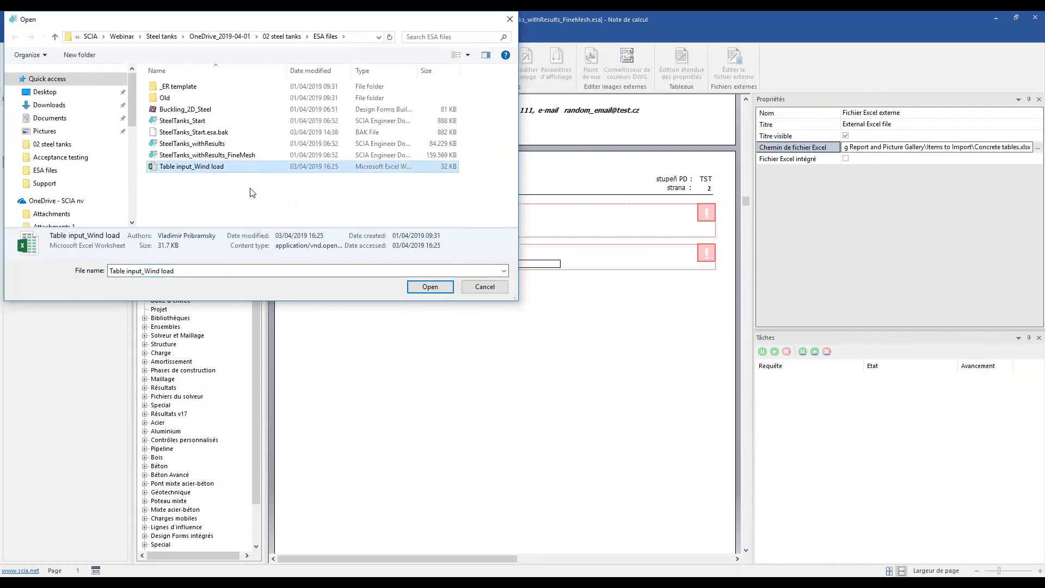
pyautogui.click(430, 287)
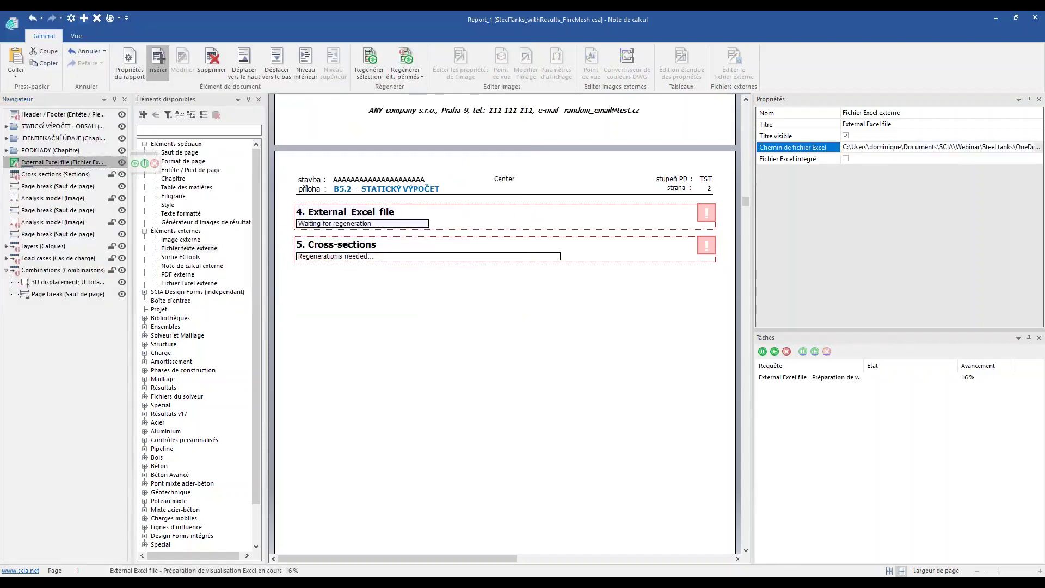
pyautogui.scroll(-10, 464, 303)
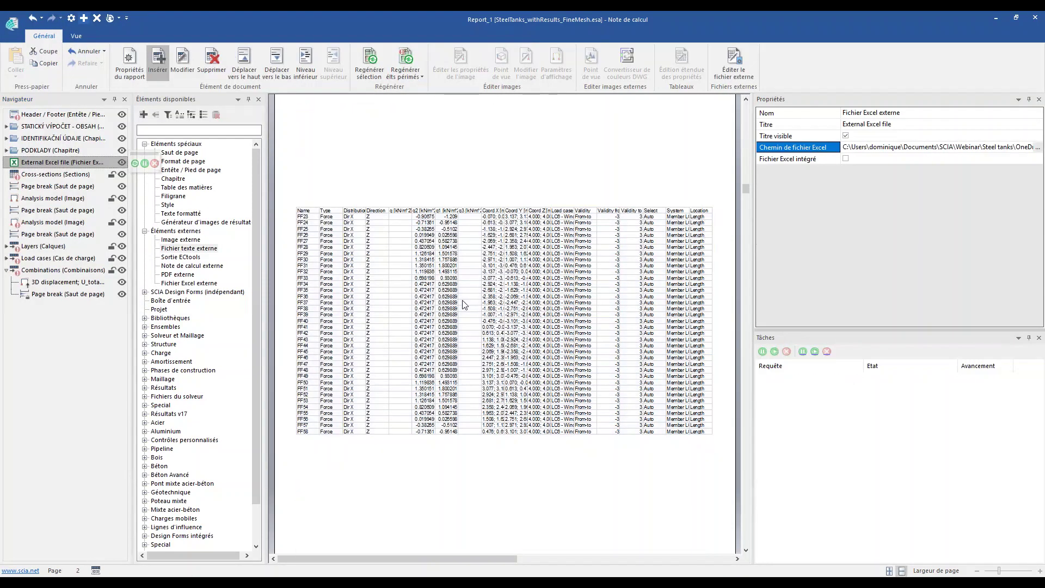
pyautogui.scroll(-5, 464, 303)
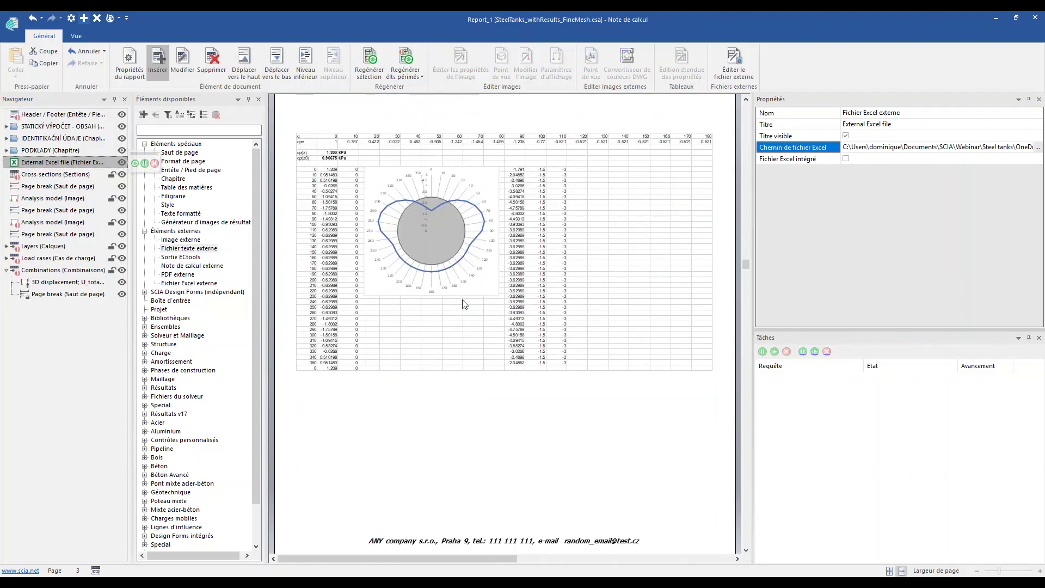
pyautogui.scroll(10, 464, 304)
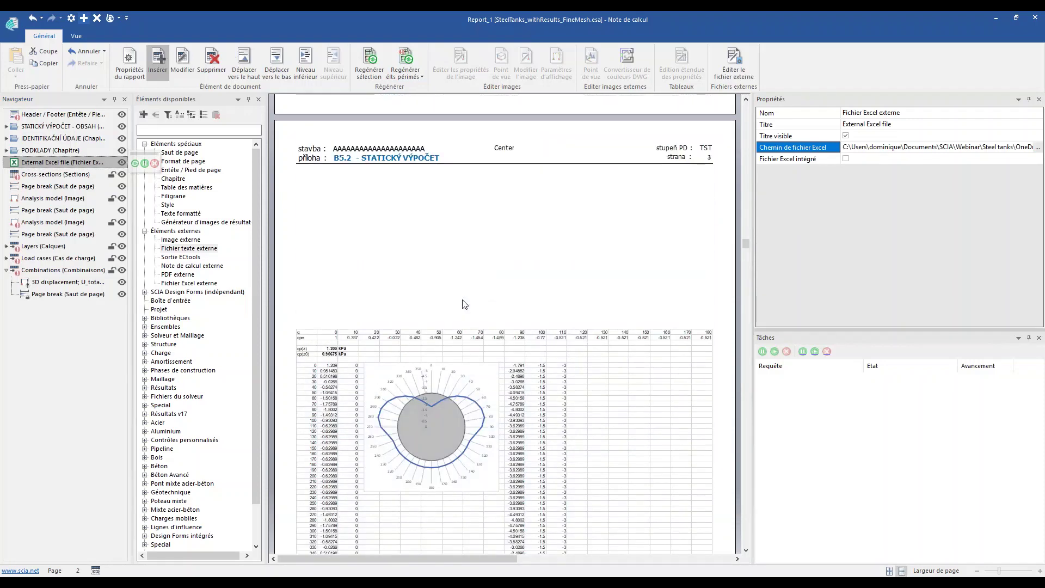
pyautogui.scroll(1, 456, 301)
# Expand the STATICKÝ VÝPOČET - OBSAH, IDENTIFIKAČNÍ ÚDAJE and PODKLADY chapters to inspect their nested report items.
pyautogui.click(6, 125)
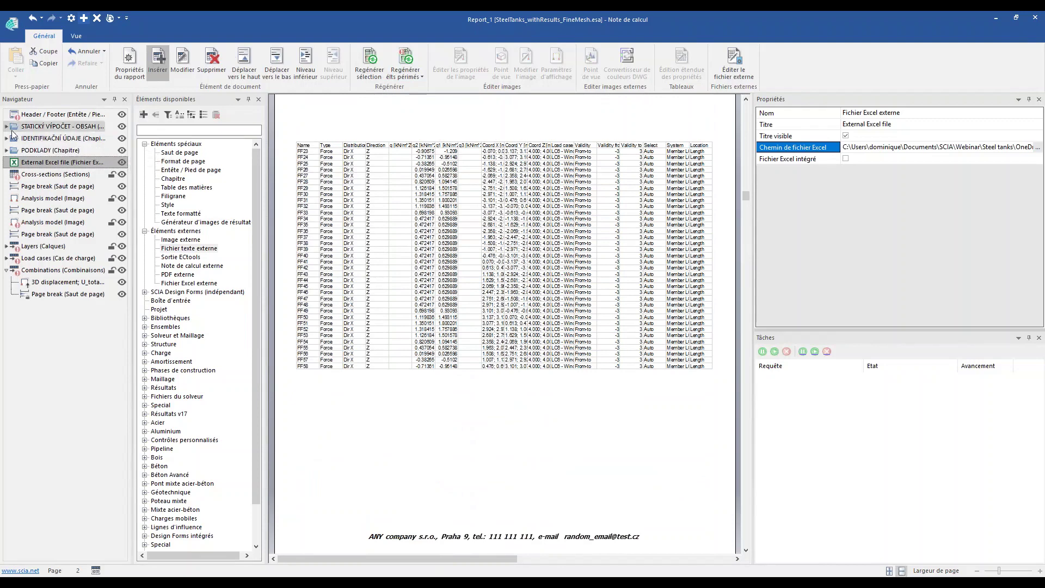
pyautogui.click(15, 140)
pyautogui.click(7, 149)
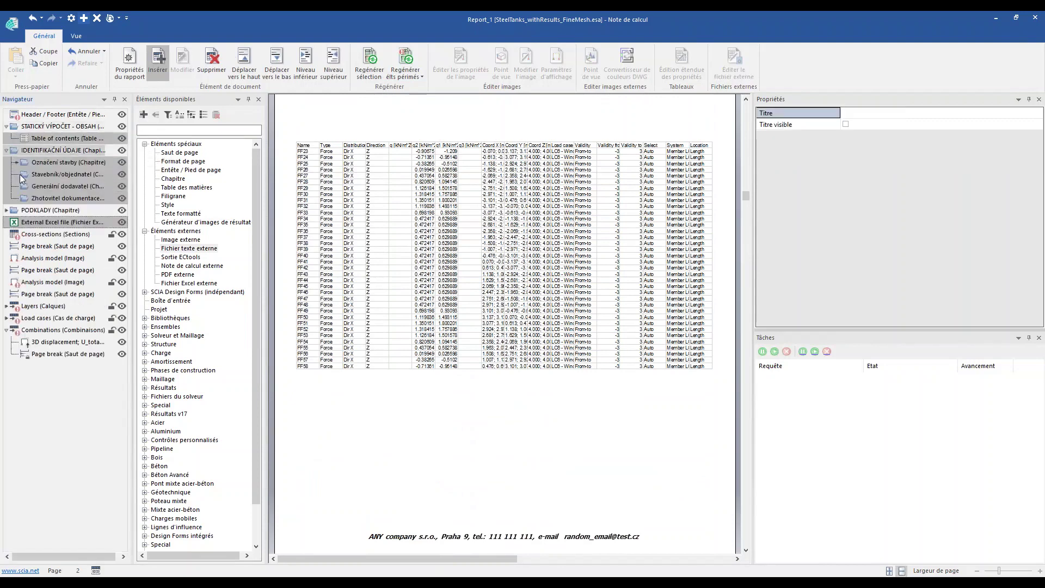
pyautogui.click(7, 210)
pyautogui.moveTo(180, 213); pyautogui.dragTo(65, 162)
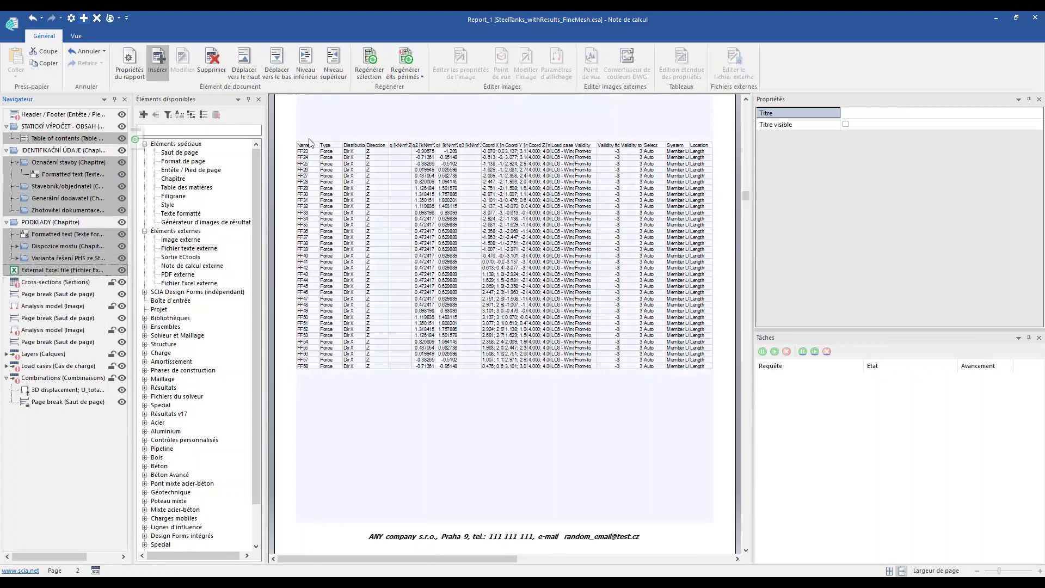
pyautogui.click(408, 60)
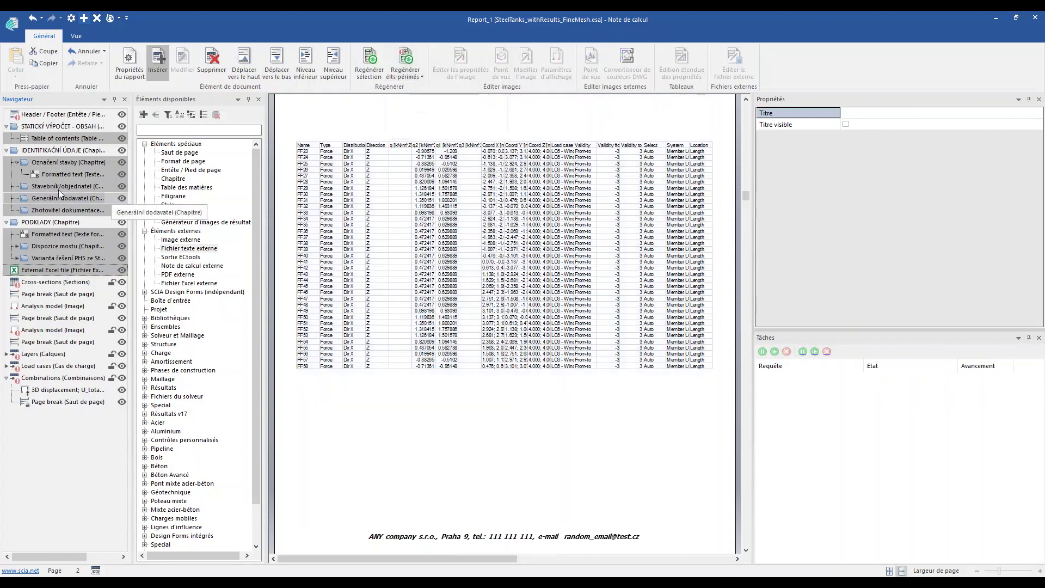
# Check the header, Layers, Load cases and Combinations items and regenerate all outdated report elements.
pyautogui.click(33, 115)
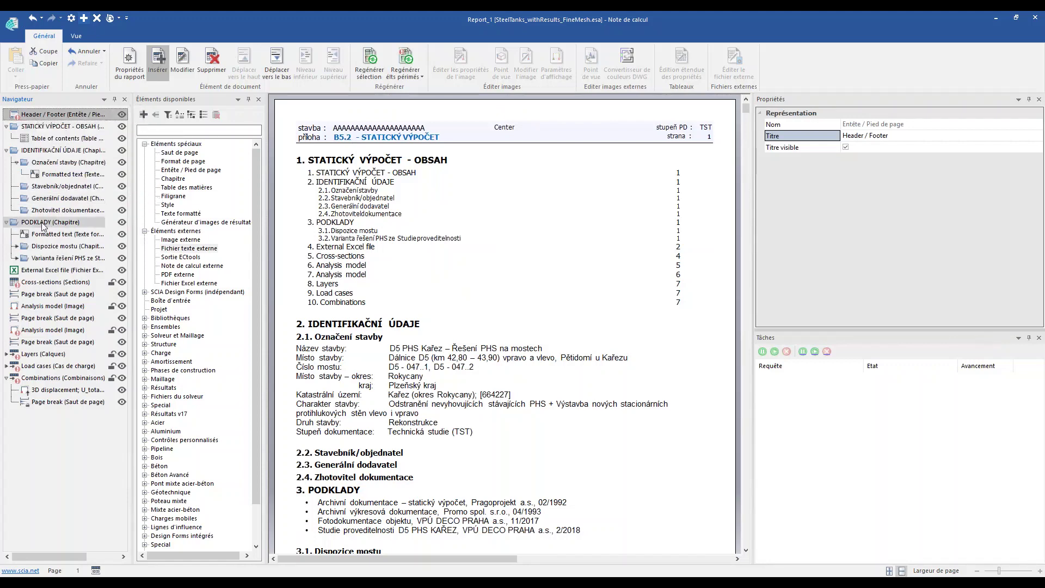
pyautogui.click(33, 354)
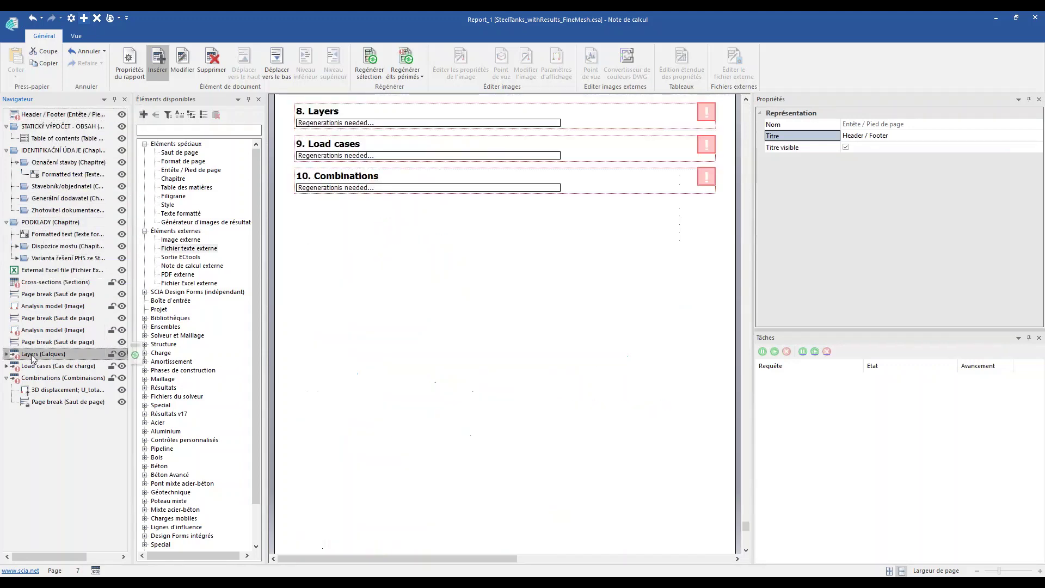
pyautogui.click(49, 366)
pyautogui.click(58, 379)
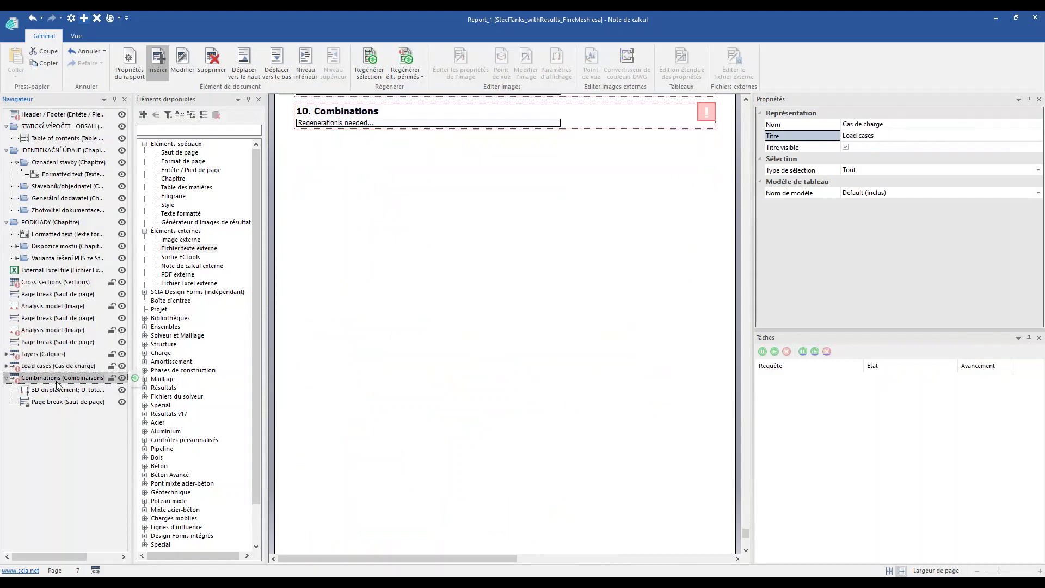
pyautogui.click(402, 57)
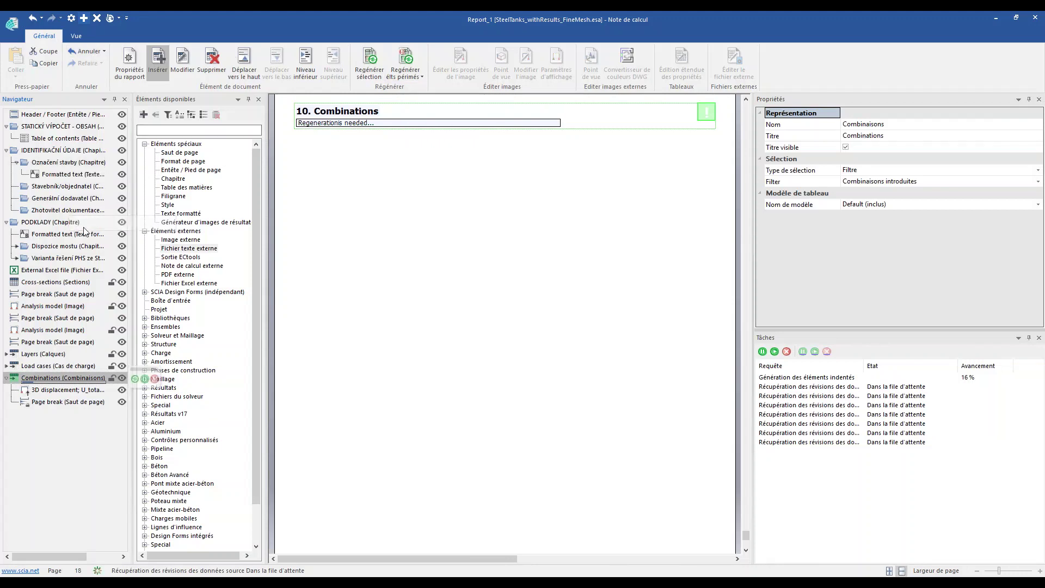
# Expand the Layers item and view its regenerated table with the nested Analysis model image.
pyautogui.click(7, 357)
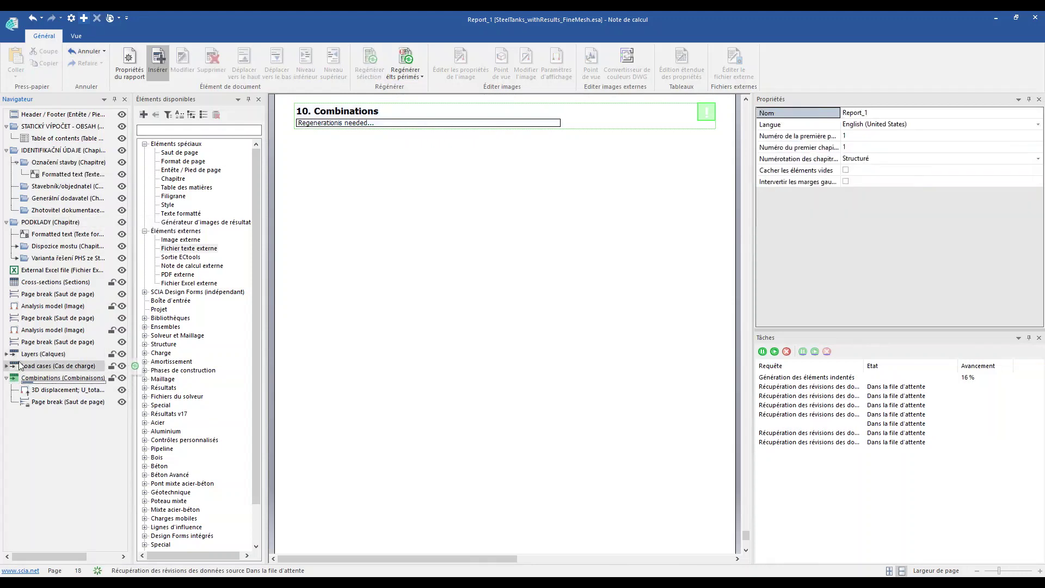
pyautogui.click(57, 366)
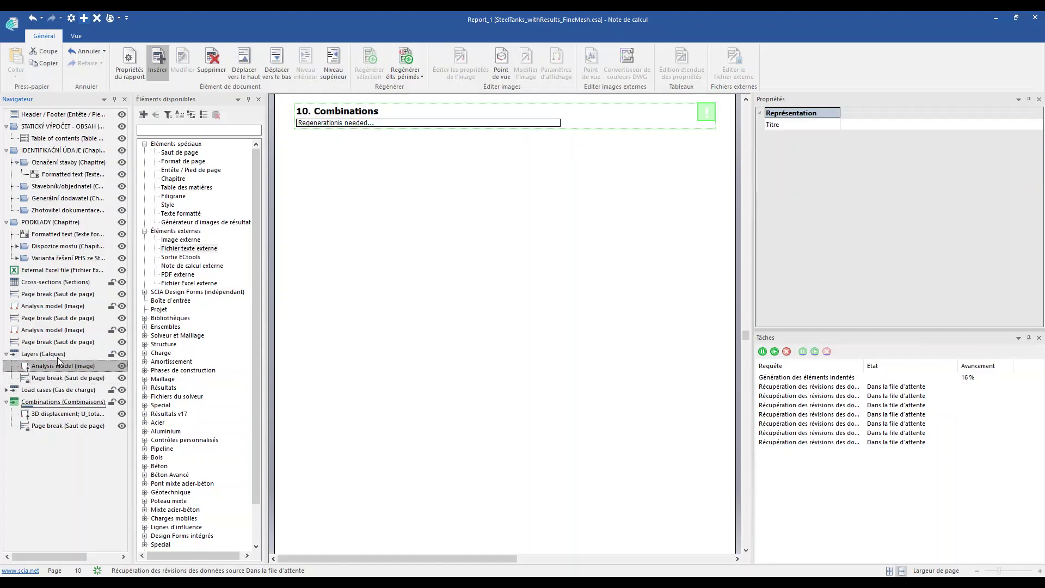
pyautogui.click(59, 355)
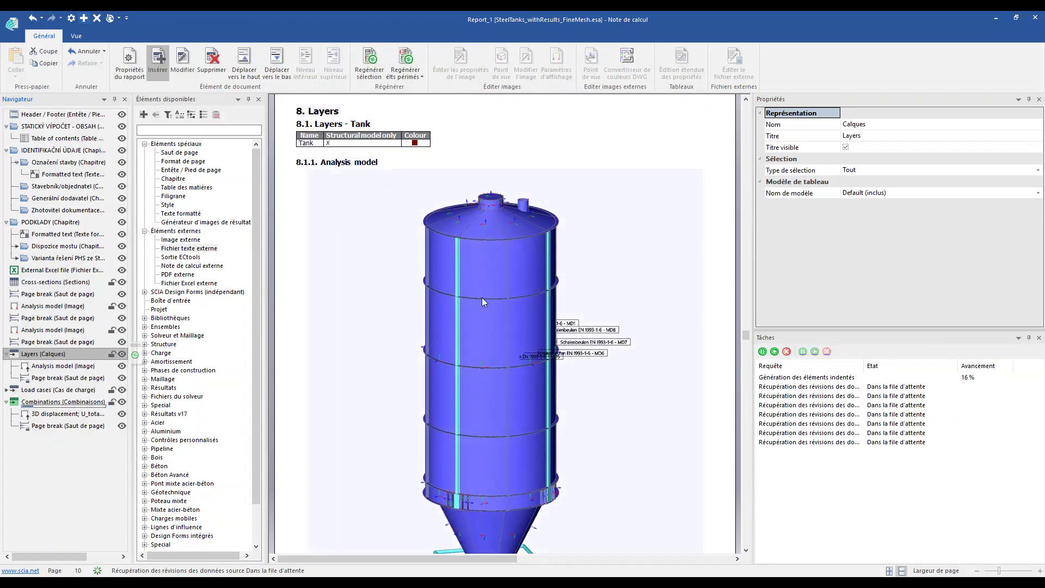
# Review the Tank, Podpory and Konstr. layer tables and their Analysis model images in the Layers chapter.
pyautogui.scroll(-1, 482, 297)
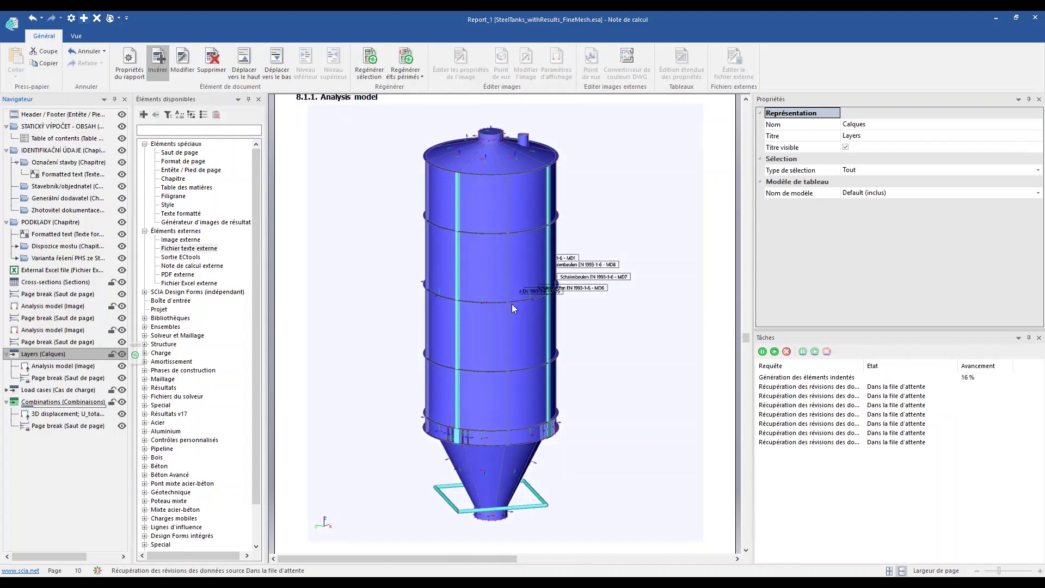
pyautogui.scroll(-7, 511, 304)
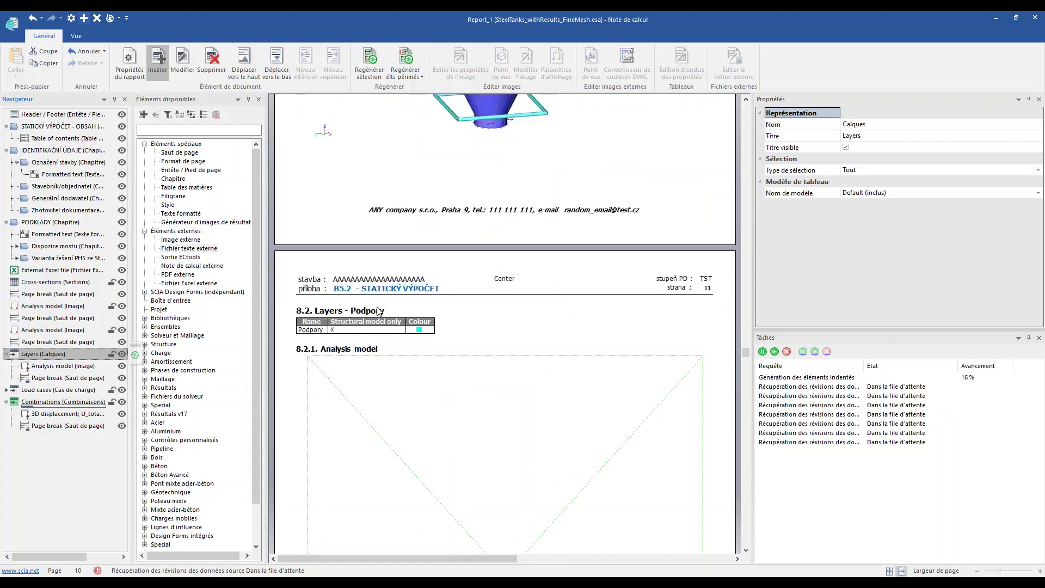
pyautogui.scroll(-1, 456, 337)
pyautogui.scroll(-1, 463, 329)
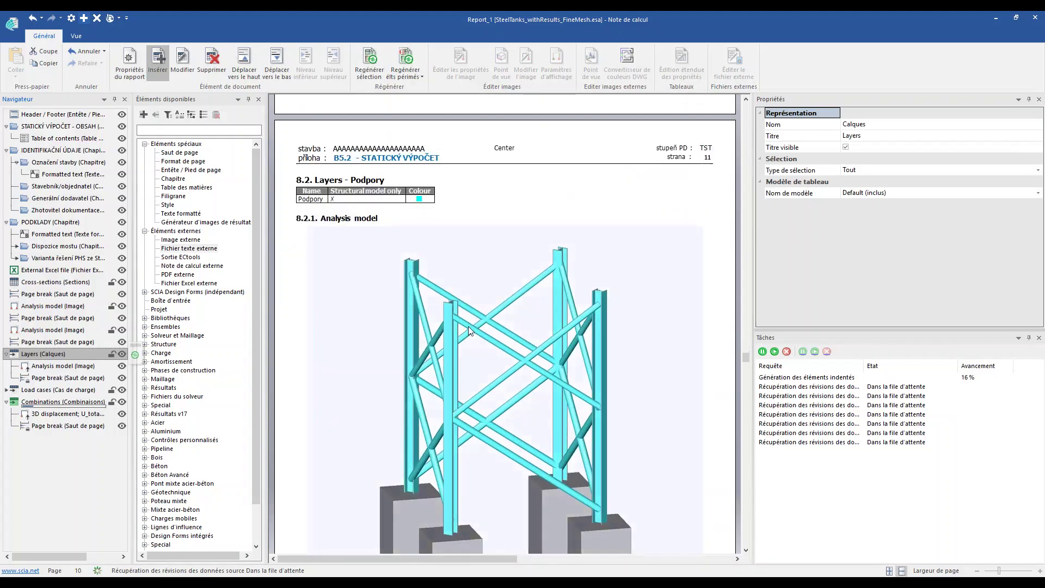
pyautogui.scroll(-7, 466, 325)
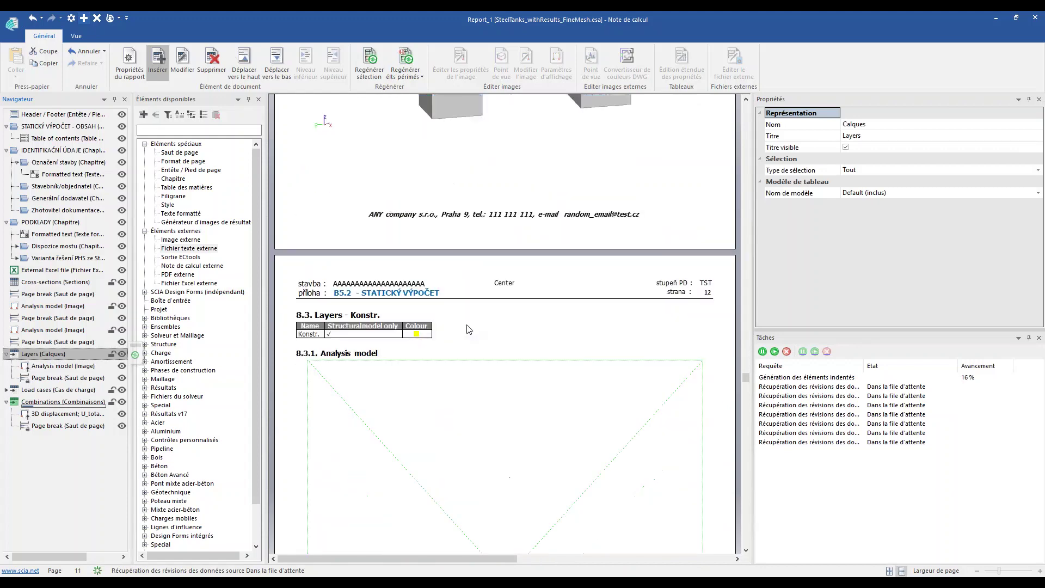
pyautogui.scroll(-4, 469, 332)
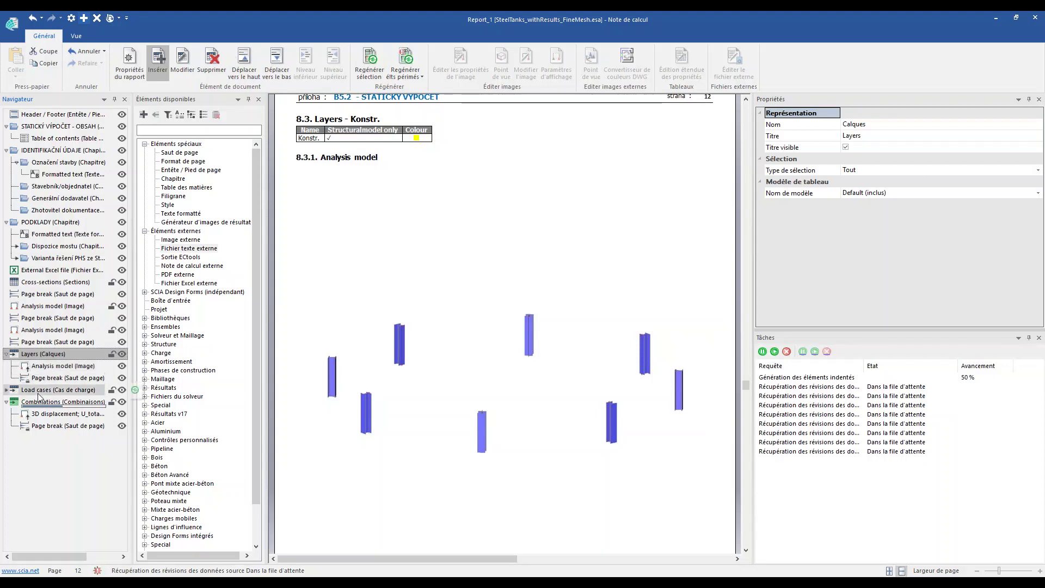
# Expand the Load cases item and review the tables and Loaded model images for load cases LC1 to LC5.
pyautogui.click(7, 389)
pyautogui.click(55, 389)
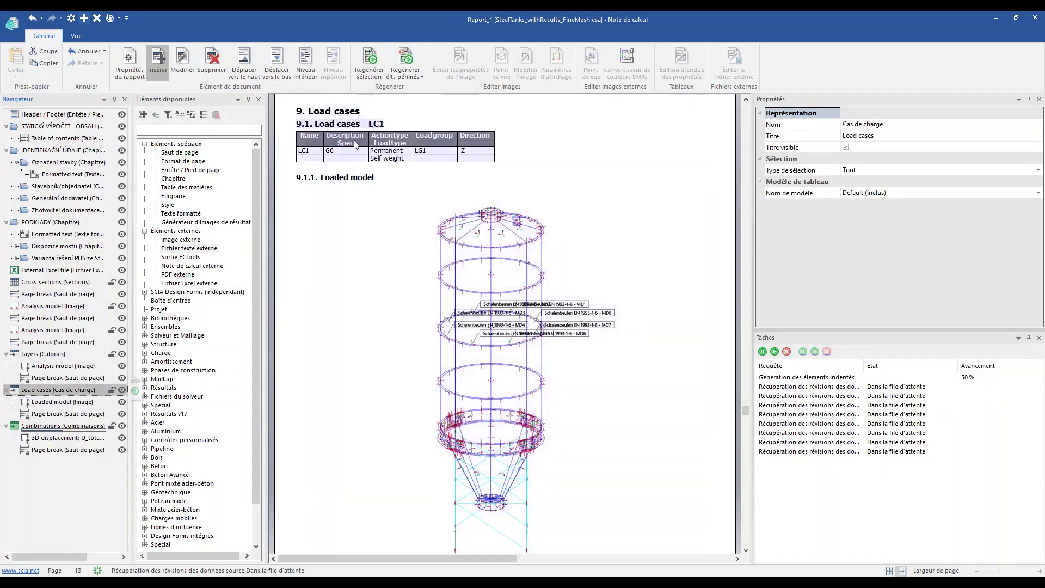
pyautogui.click(47, 402)
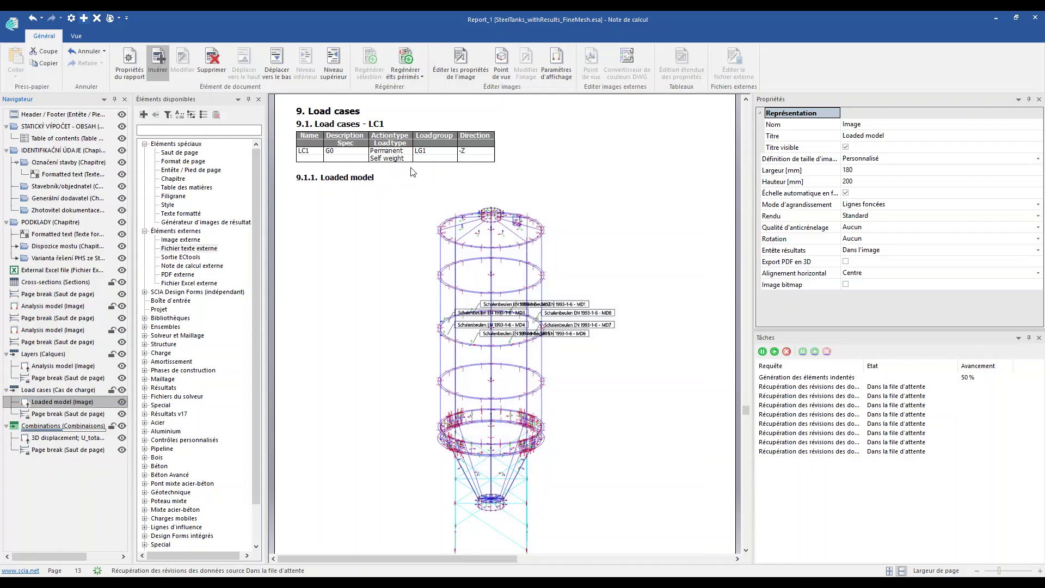
pyautogui.scroll(-5, 514, 254)
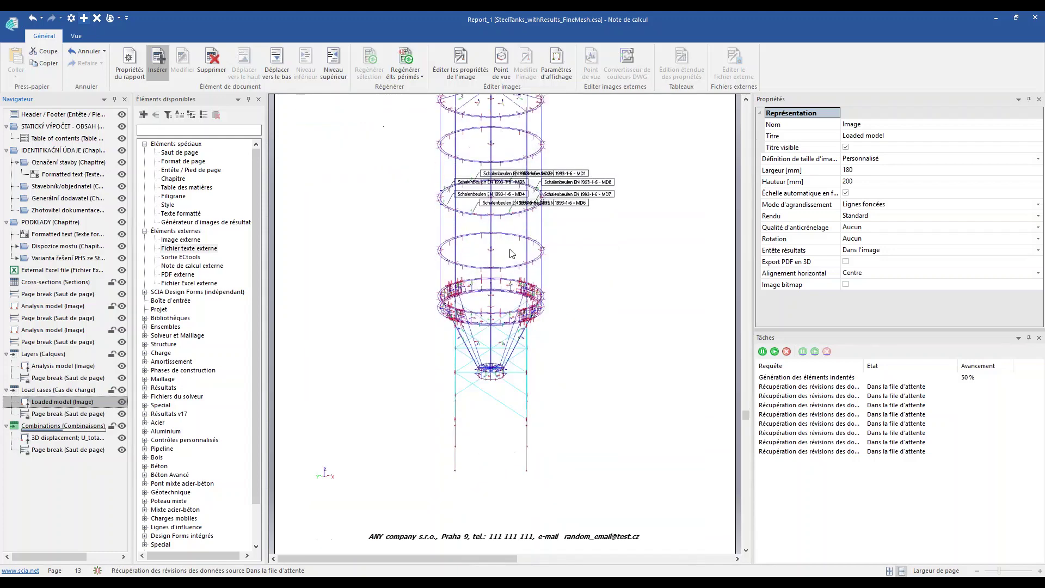
pyautogui.scroll(-5, 508, 251)
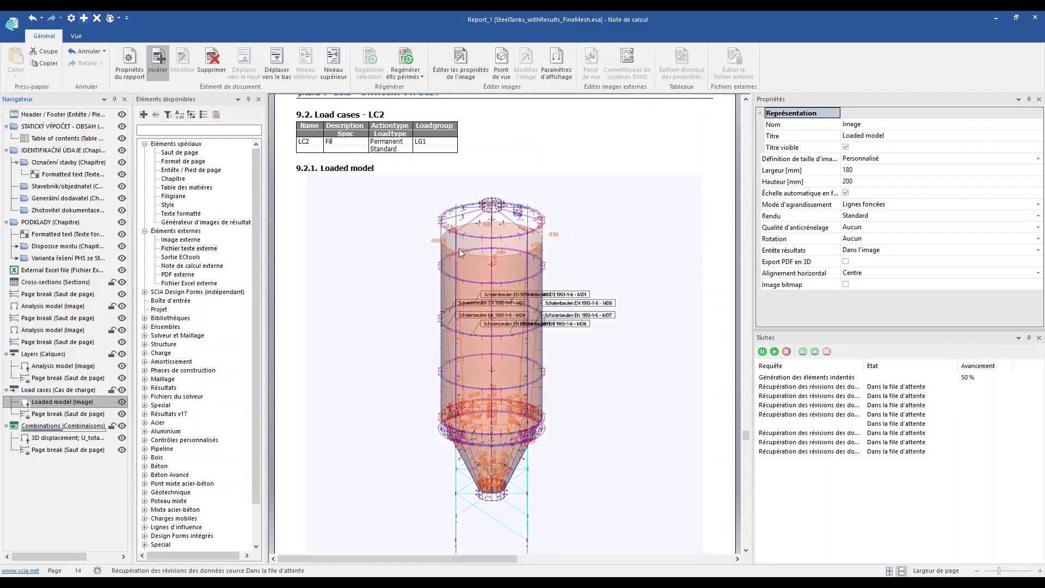
pyautogui.scroll(-10, 459, 248)
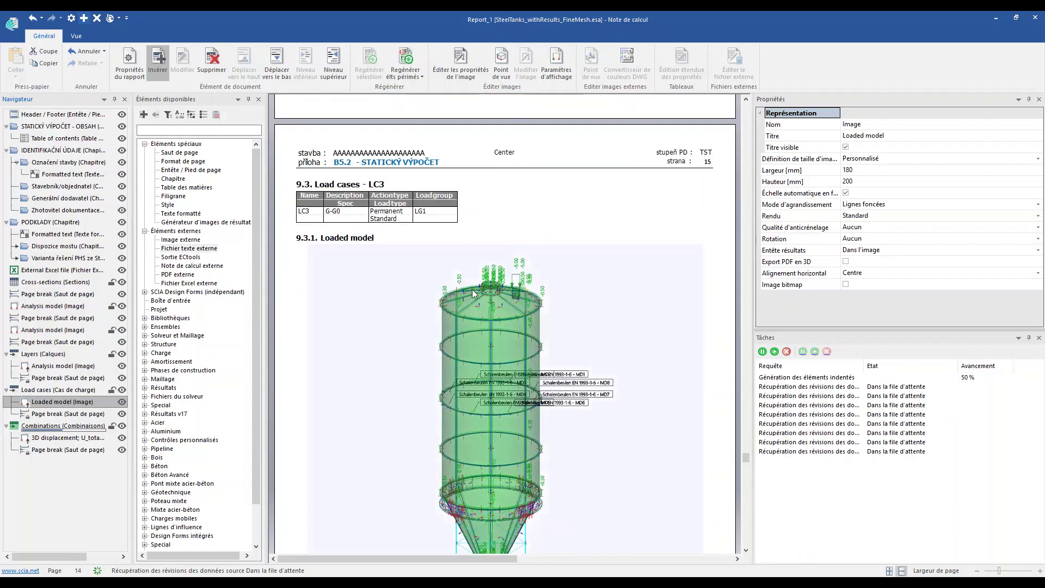
pyautogui.scroll(-3, 461, 302)
pyautogui.scroll(-12, 461, 301)
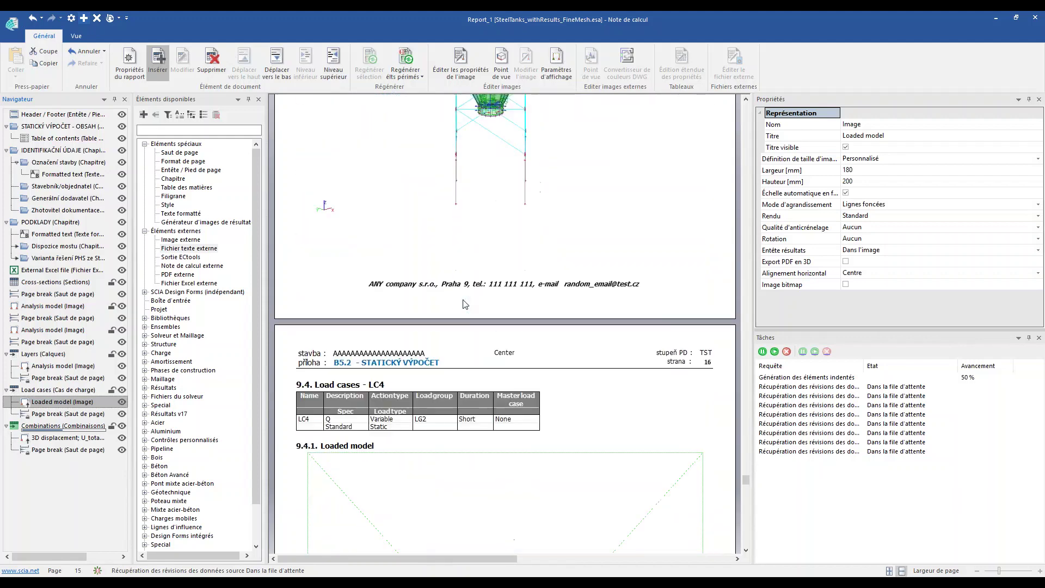
pyautogui.scroll(-6, 464, 302)
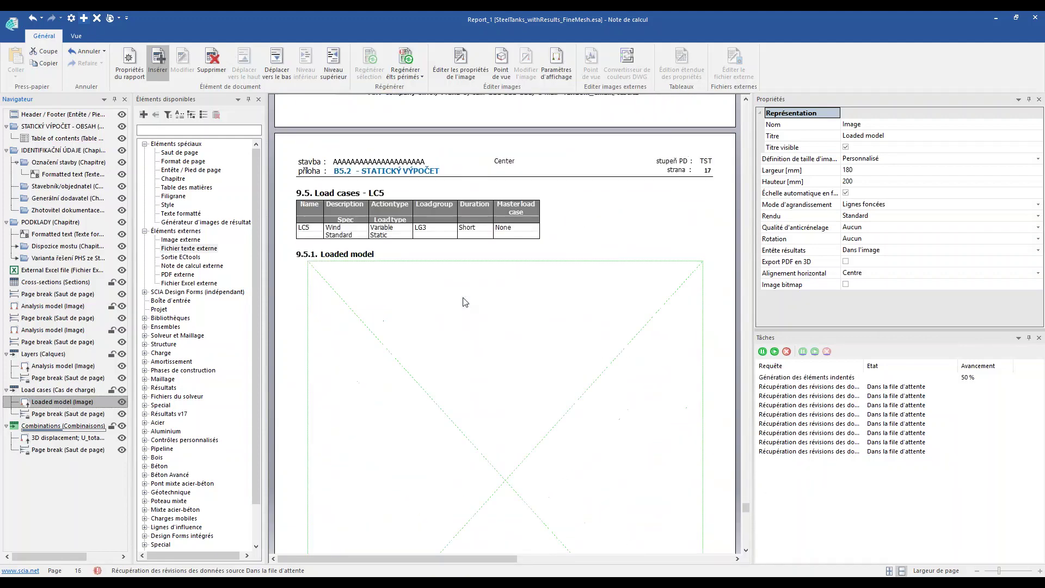
pyautogui.scroll(-1, 467, 300)
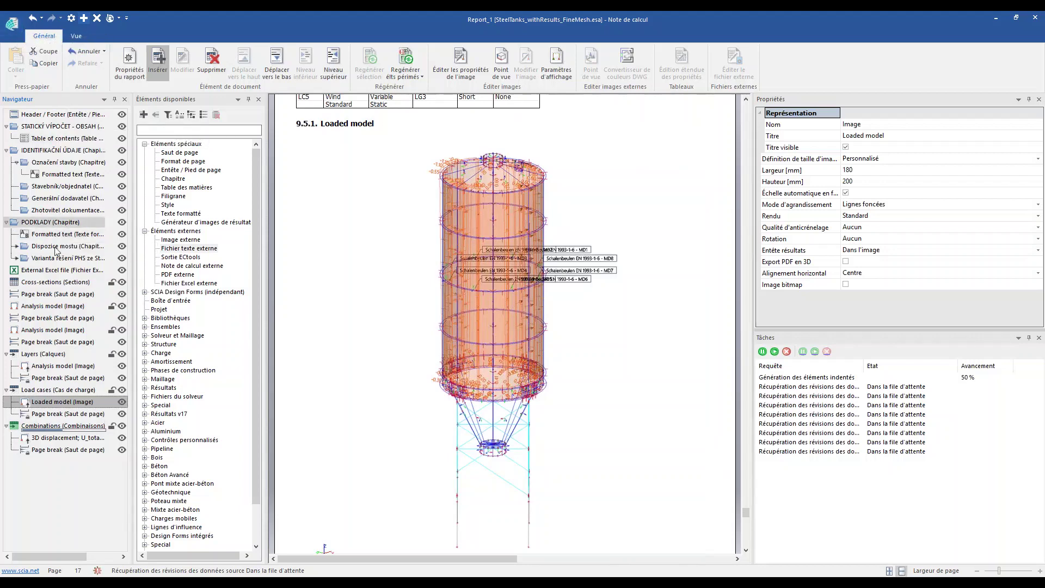
# Start saving the whole report as a template, entering xxx as the template name.
pyautogui.click(12, 24)
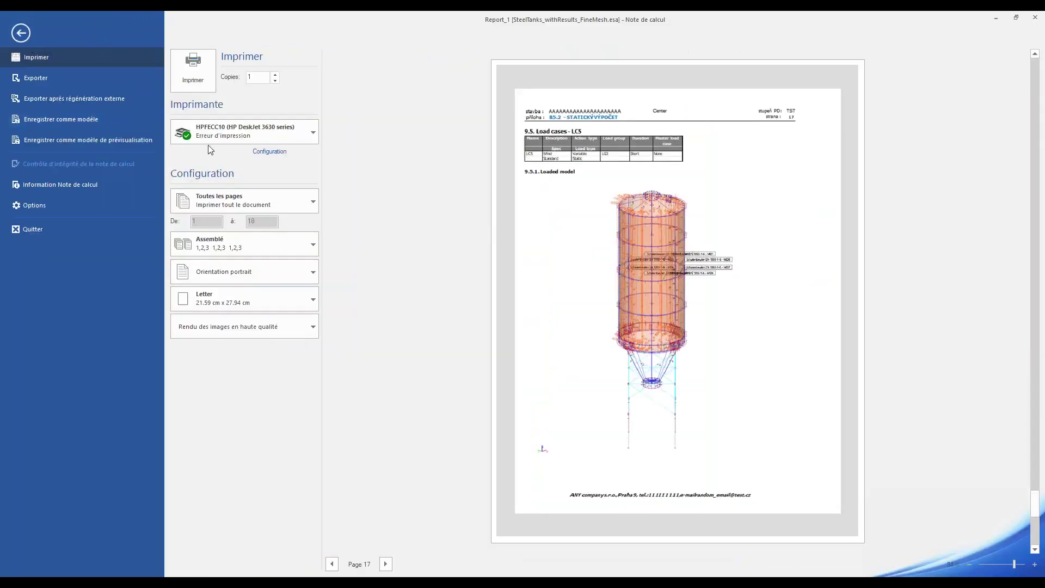
pyautogui.click(107, 119)
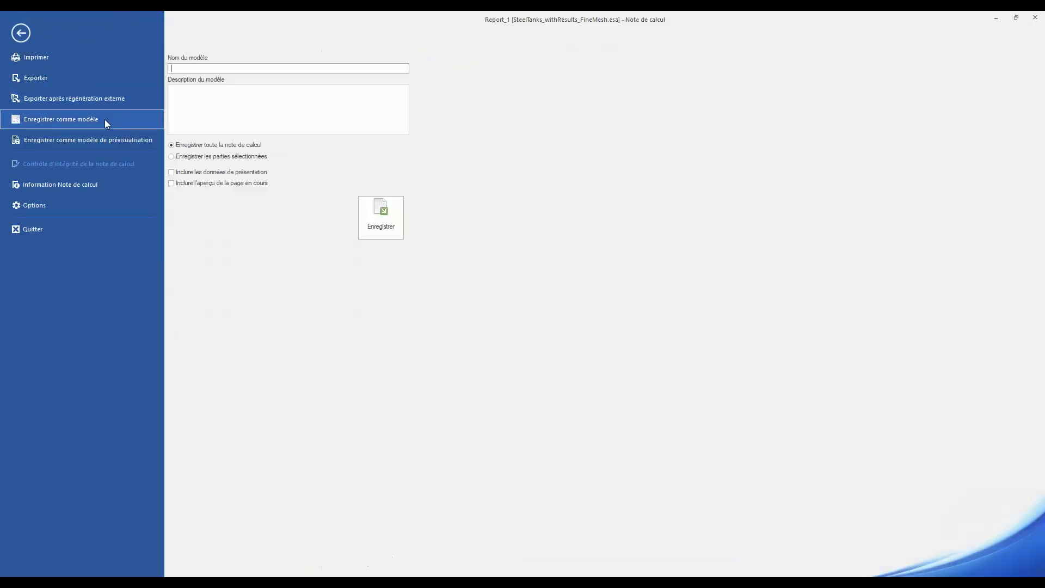
pyautogui.write('xxx')
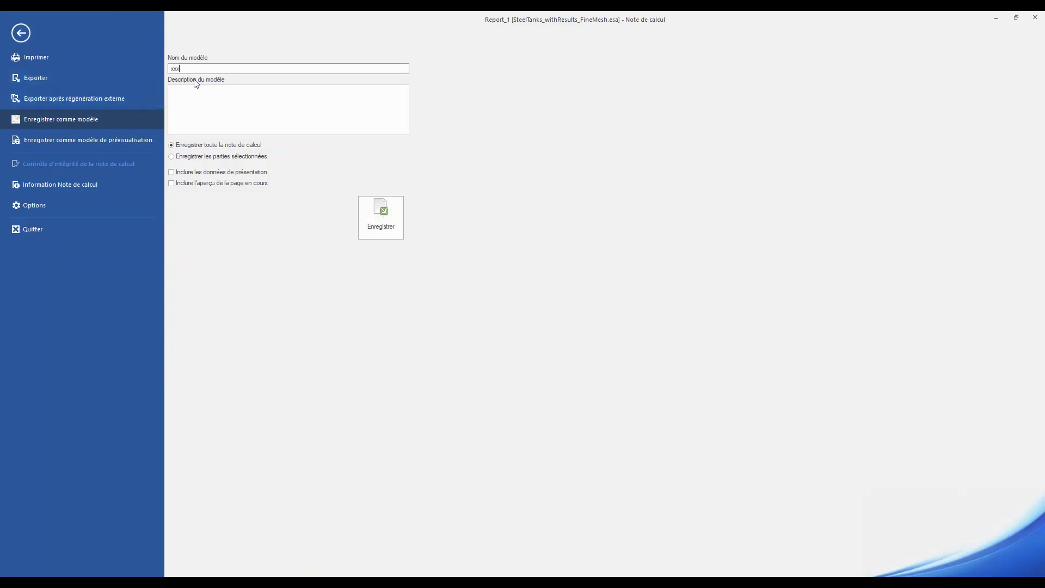
# Review the report's export formats and PDF export options, and return to the report document.
pyautogui.click(82, 81)
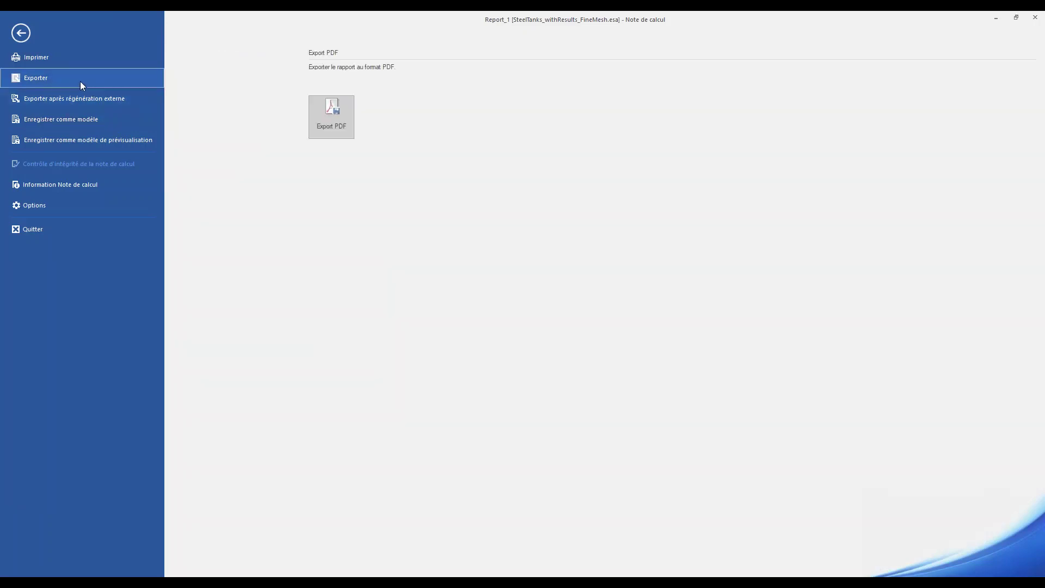
pyautogui.click(336, 116)
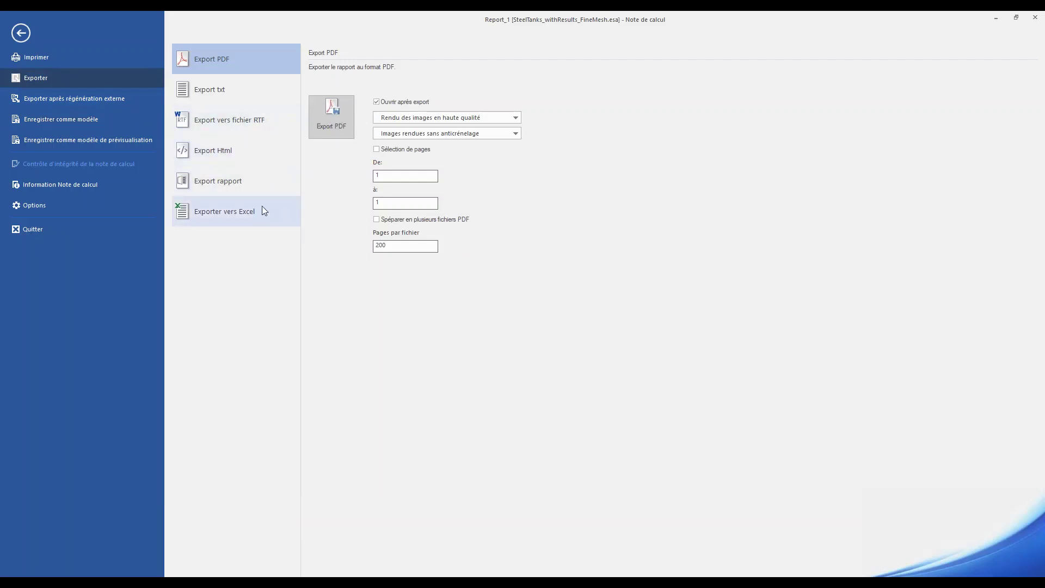
pyautogui.click(20, 33)
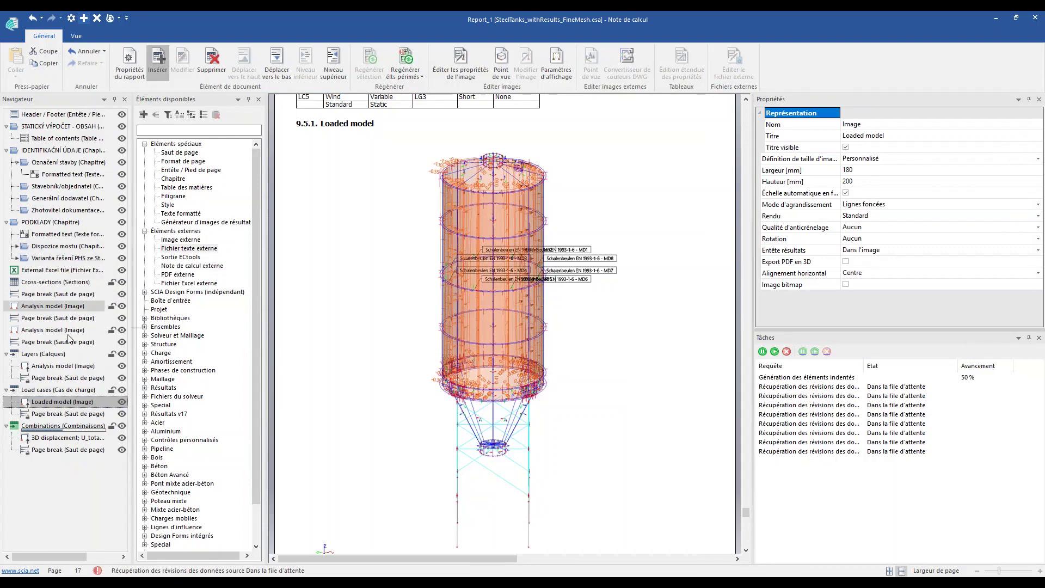
# Go back to the Layers item and check its table and nested image in the report.
pyautogui.click(61, 355)
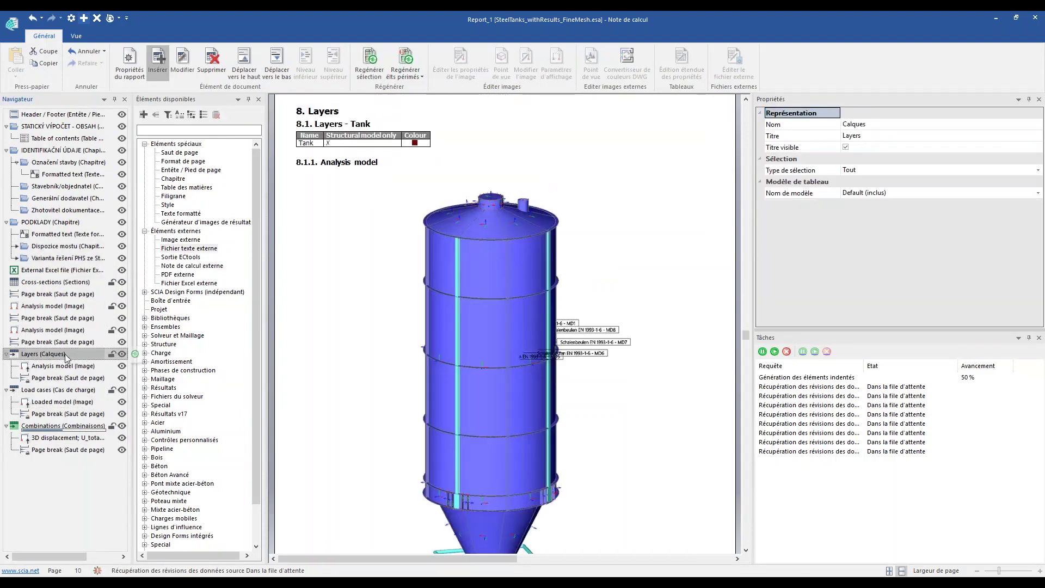
pyautogui.click(121, 355)
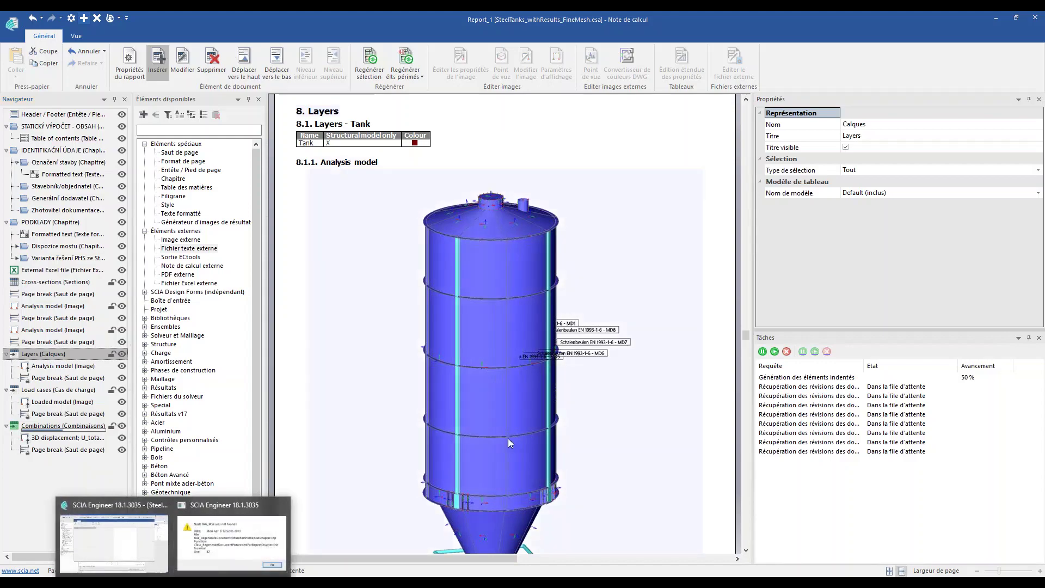
# Dismiss the pending error messages from SCIA Engineer and the Engineering report about the report element regeneration.
pyautogui.click(612, 361)
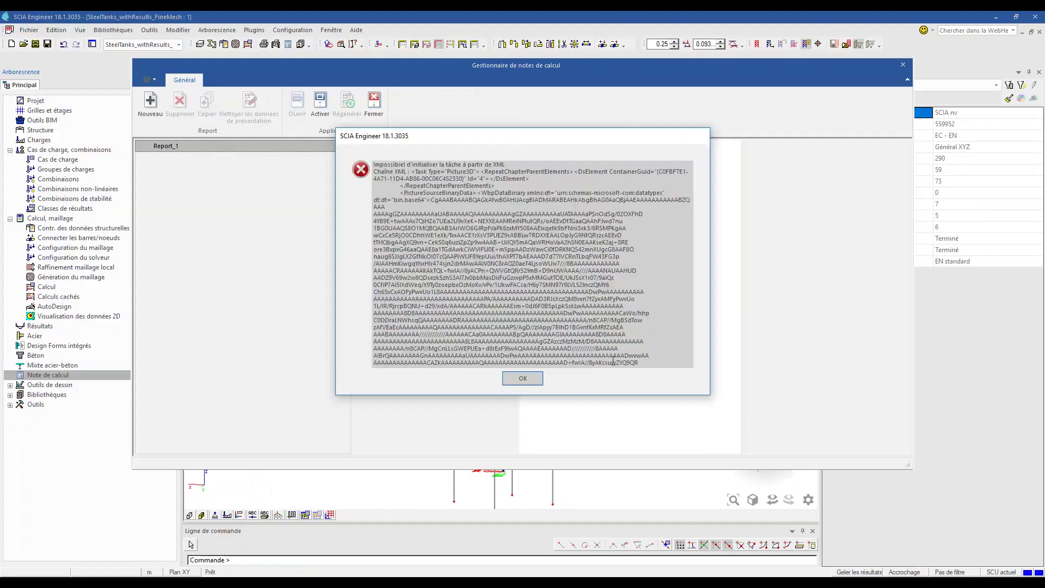
pyautogui.click(524, 379)
pyautogui.click(614, 366)
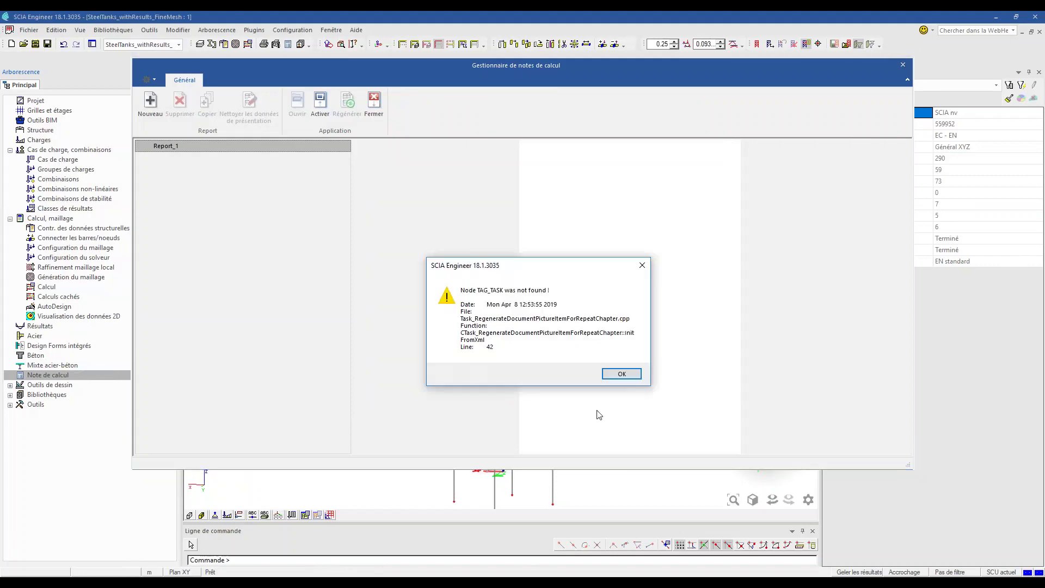
pyautogui.click(615, 373)
pyautogui.click(542, 381)
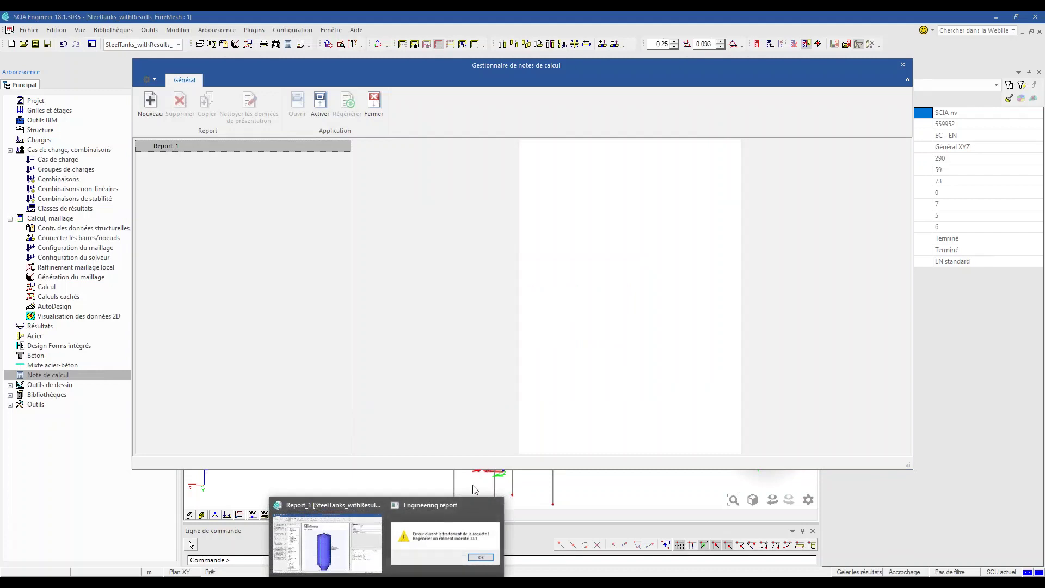
pyautogui.click(447, 527)
pyautogui.click(592, 351)
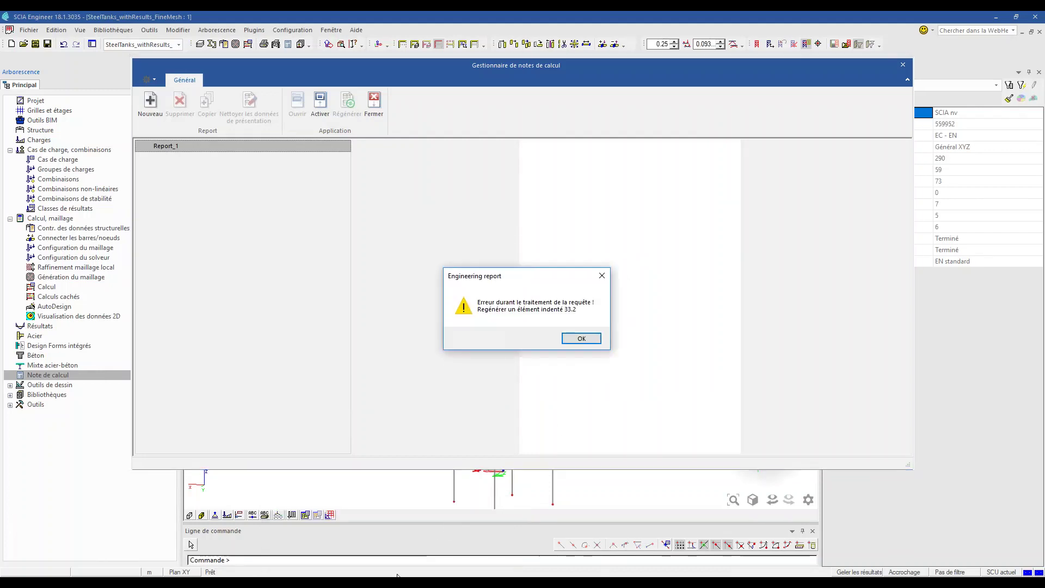
pyautogui.click(596, 350)
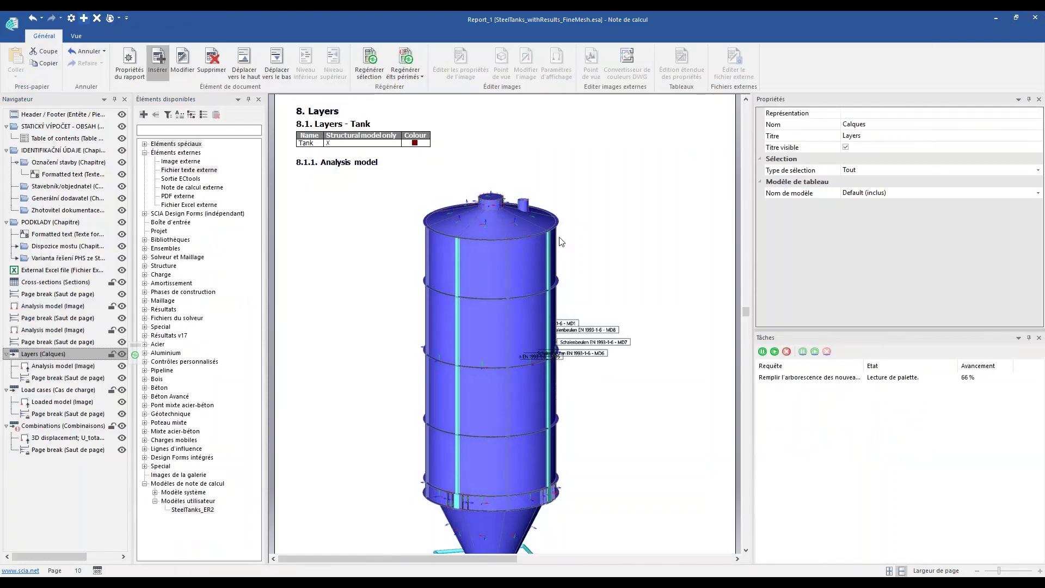
# Close Report_1 and the report manager to return to the silo model in SCIA Engineer.
pyautogui.hotkey('alt', 'F4')
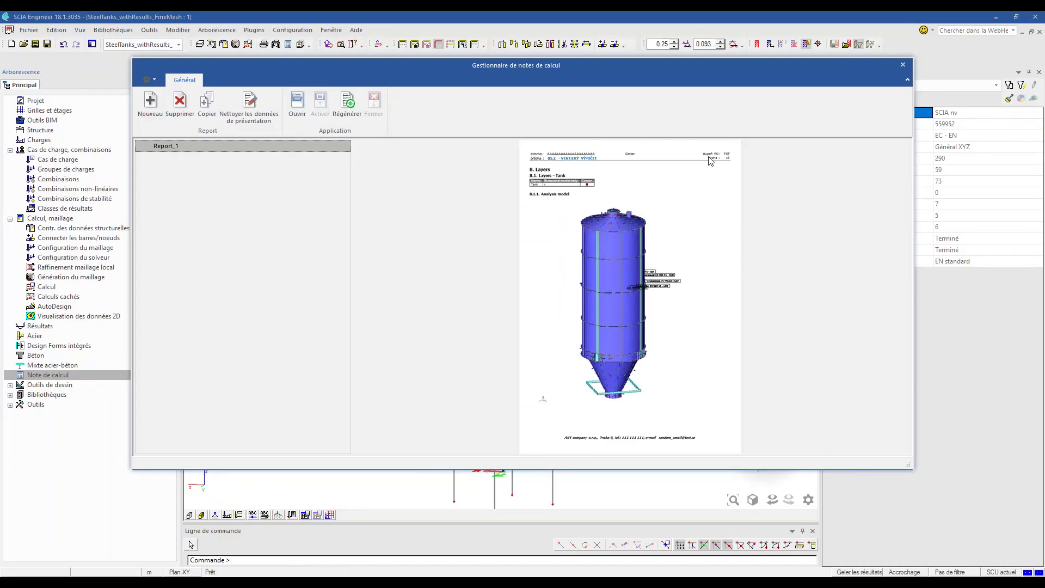
pyautogui.click(902, 66)
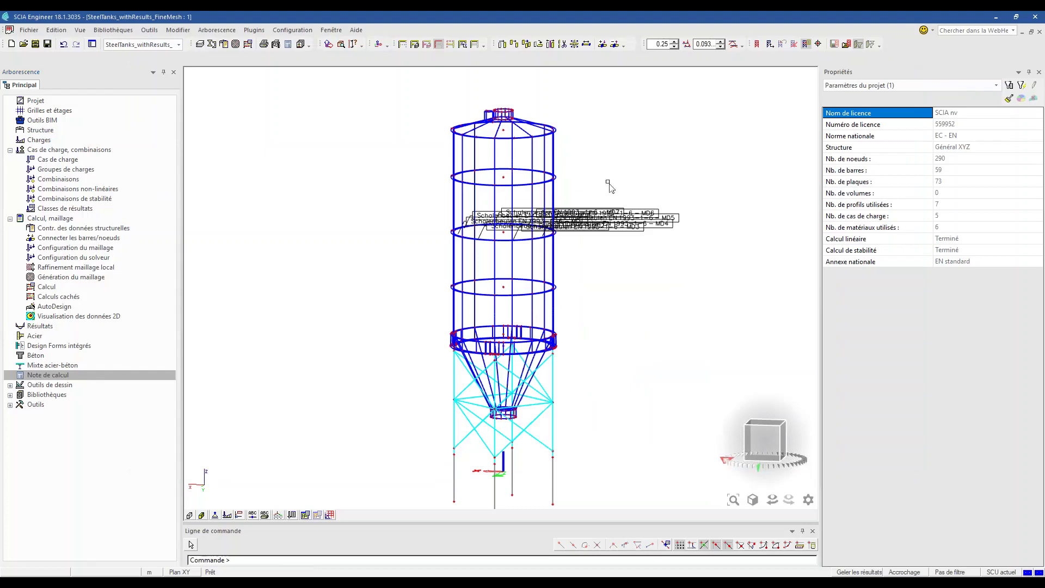